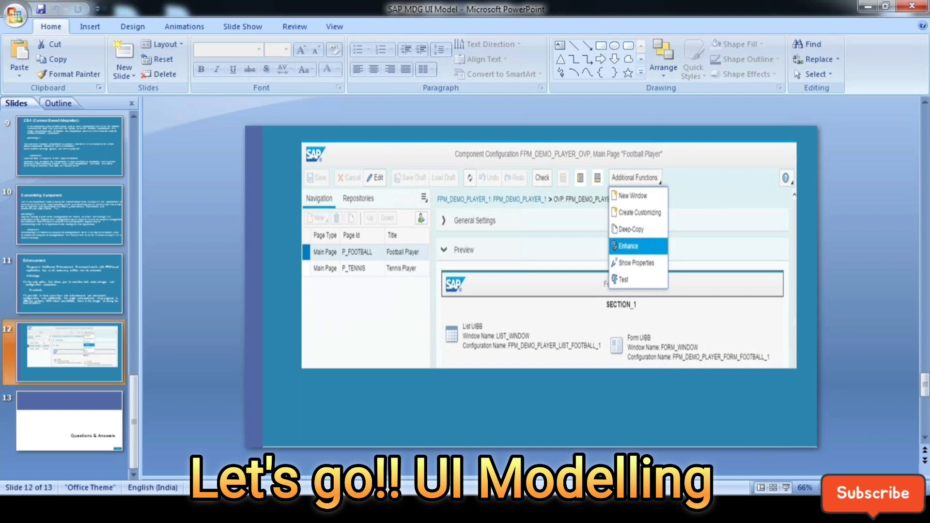
# Switch to the Remote Desktop SAP session and leave the BAdI Builder with command /n for the SAP Easy Access screen.
pyautogui.moveTo(356, 507)
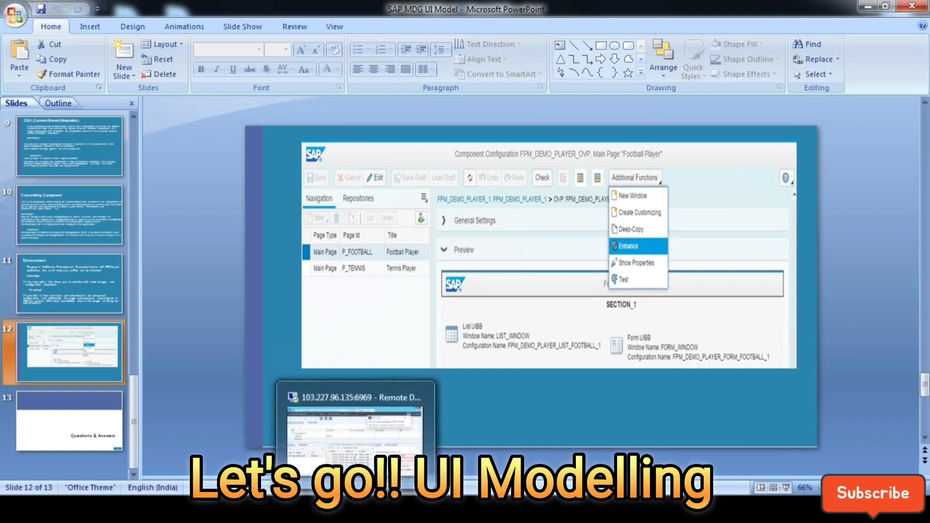
pyautogui.click(356, 507)
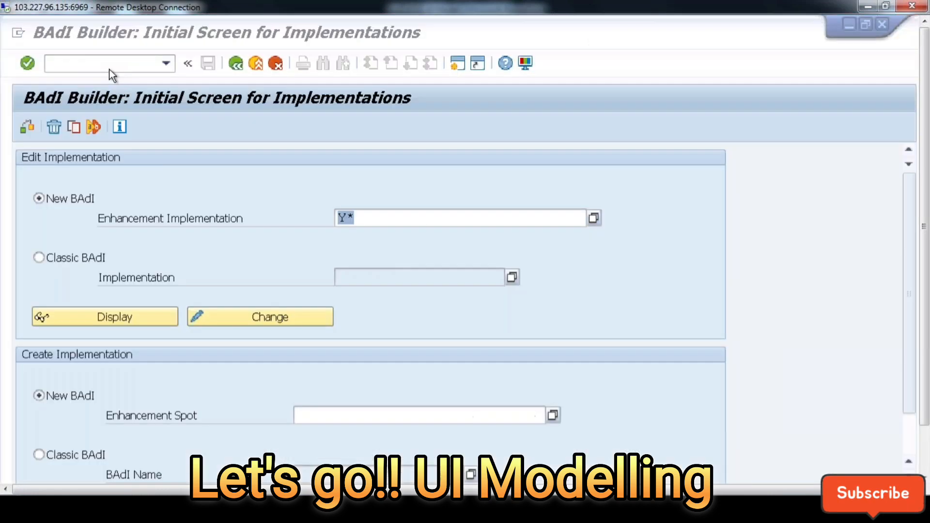
pyautogui.click(109, 69)
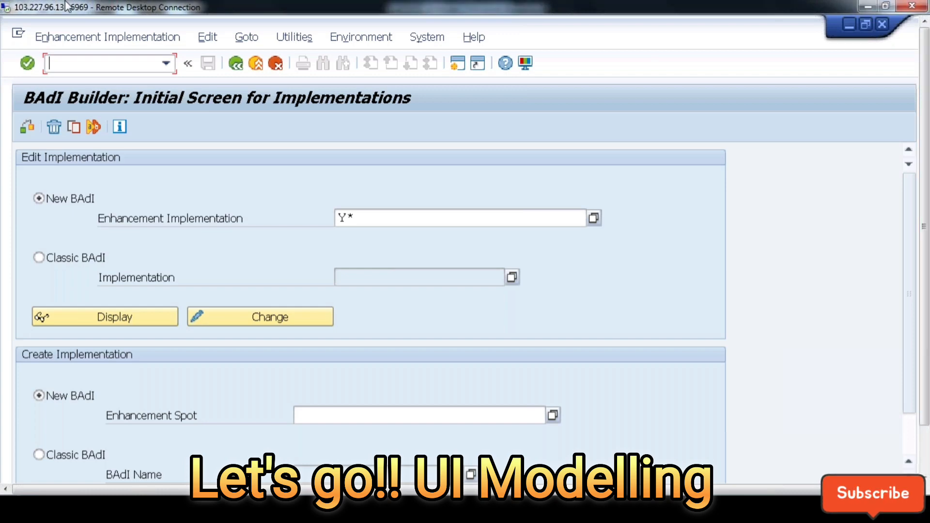
pyautogui.moveTo(928, 401); pyautogui.dragTo(926, 449)
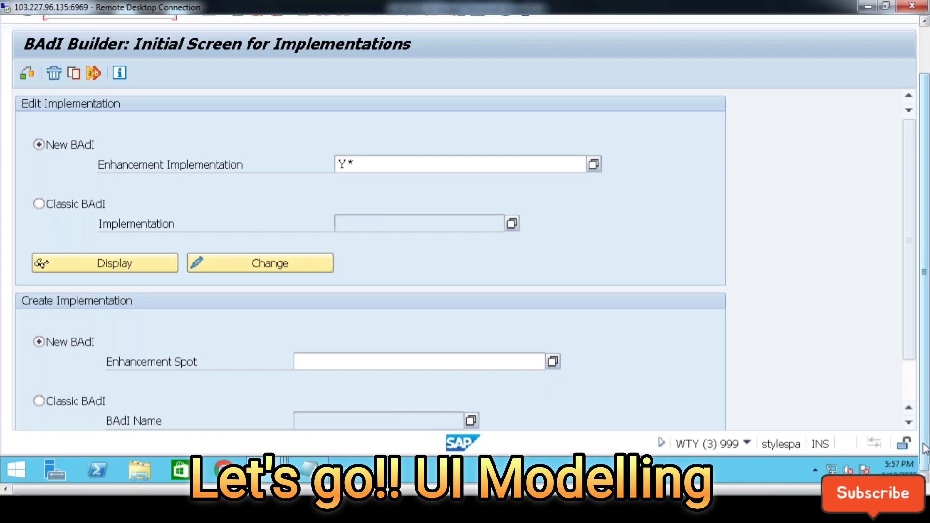
pyautogui.moveTo(928, 237); pyautogui.dragTo(926, 184)
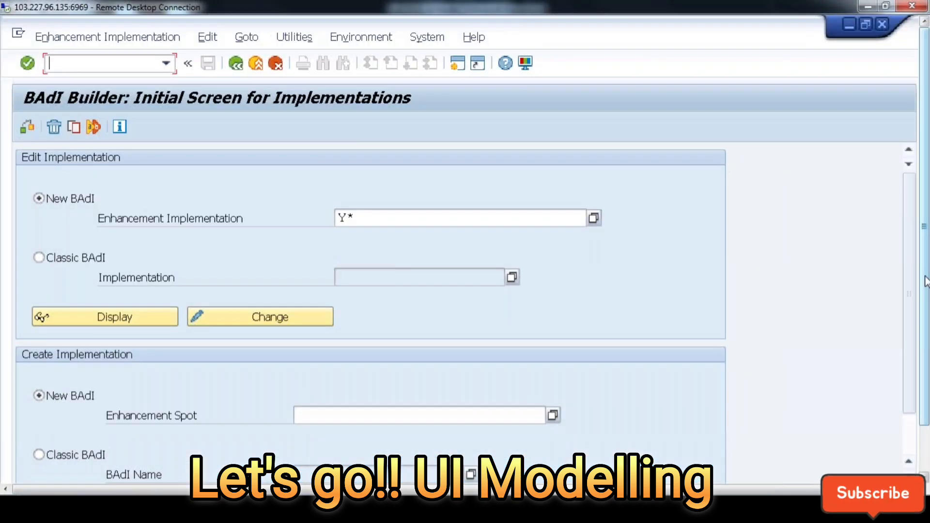
pyautogui.moveTo(926, 280); pyautogui.dragTo(926, 335)
pyautogui.moveTo(266, 474)
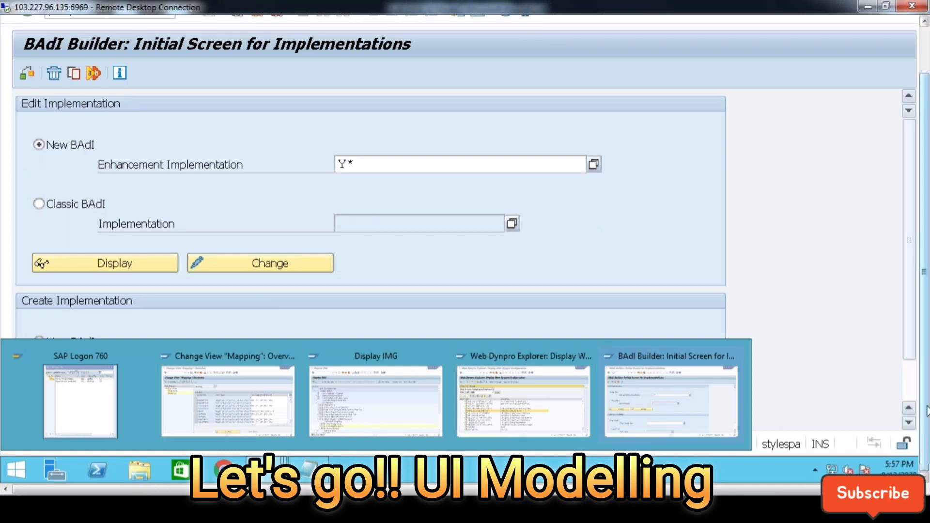
pyautogui.moveTo(926, 411); pyautogui.dragTo(926, 380)
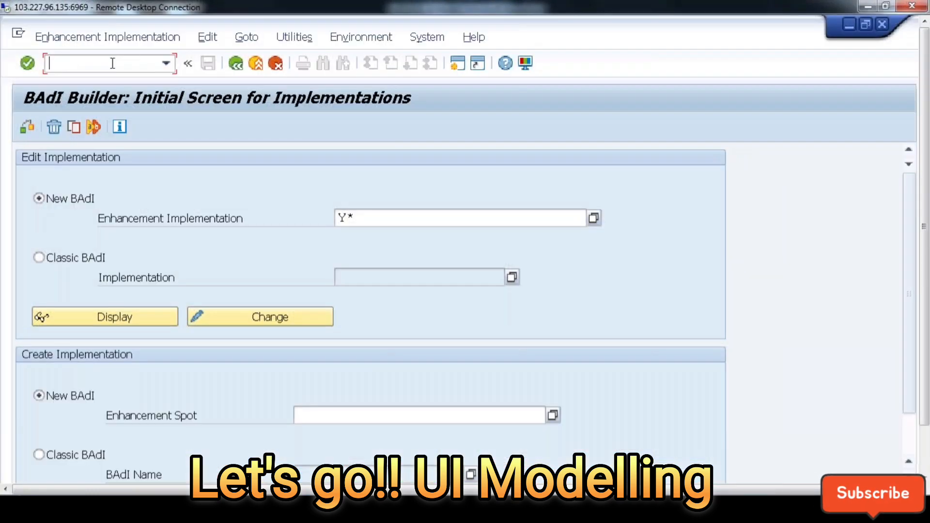
pyautogui.write('/n')
pyautogui.press('Return')
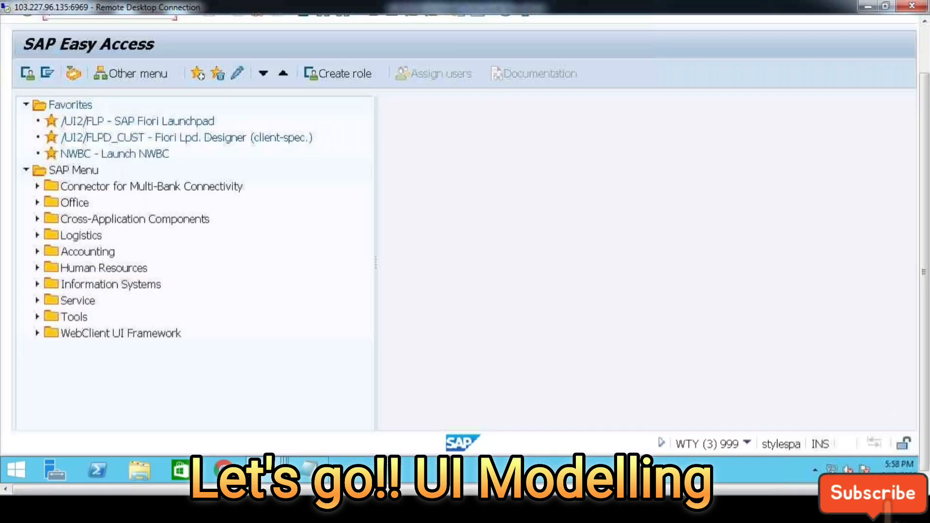
# Run transaction /nmdgimg and launch the Manage UI Configurations activity under General Settings, UI Modeling.
pyautogui.write('/nmdgimg')
pyautogui.press('Return')
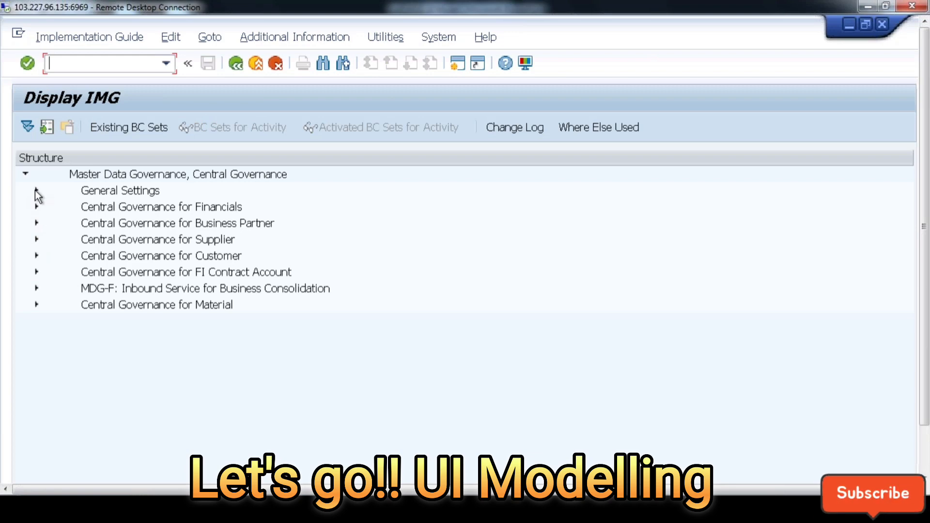
pyautogui.click(35, 190)
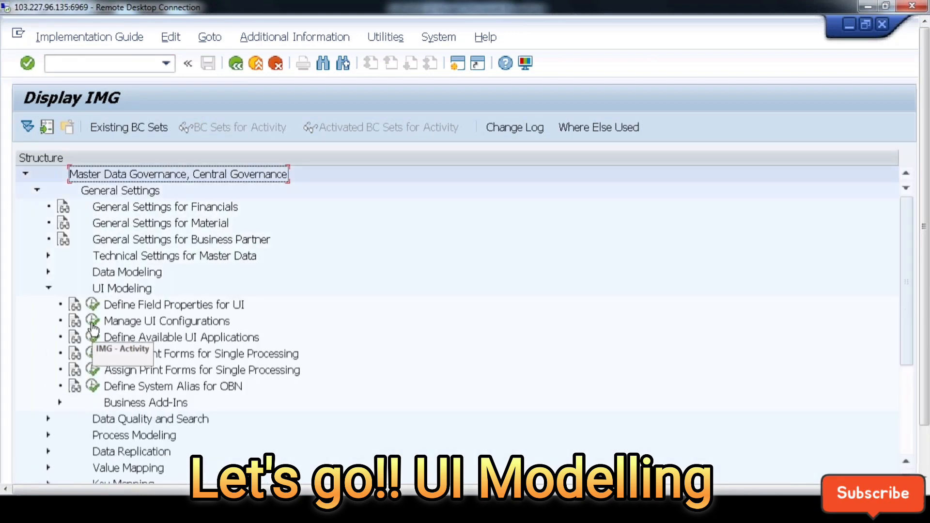
pyautogui.click(92, 322)
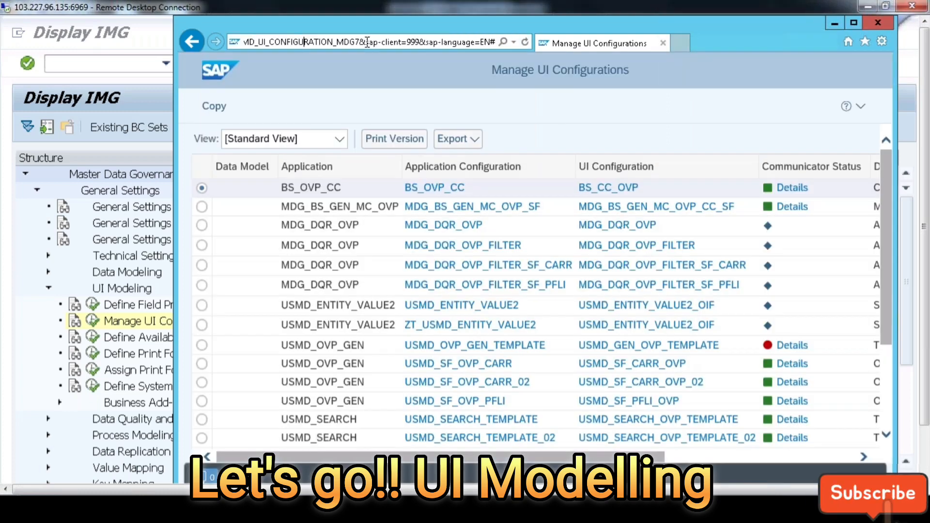
# Copy the web address of the Manage UI Configurations page and load it in Google Chrome on the remote desktop.
pyautogui.click(368, 43)
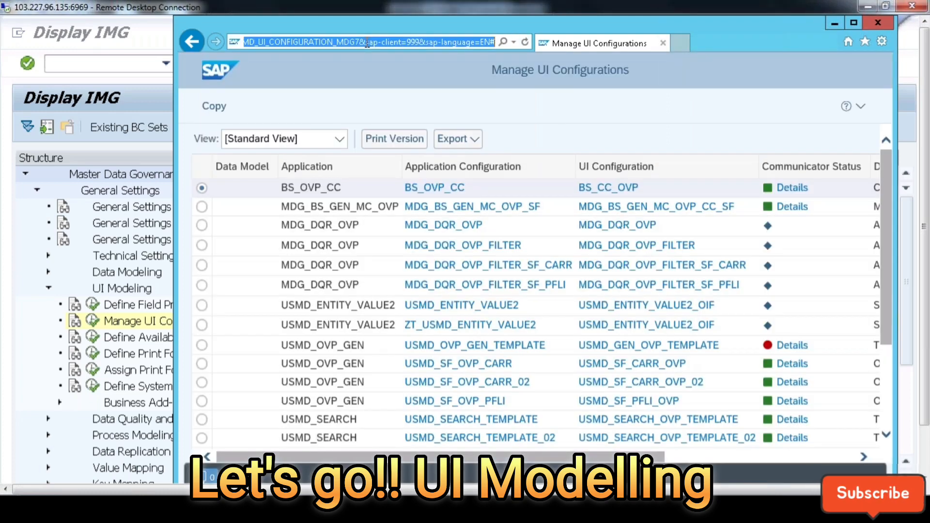
pyautogui.moveTo(924, 372); pyautogui.dragTo(926, 440)
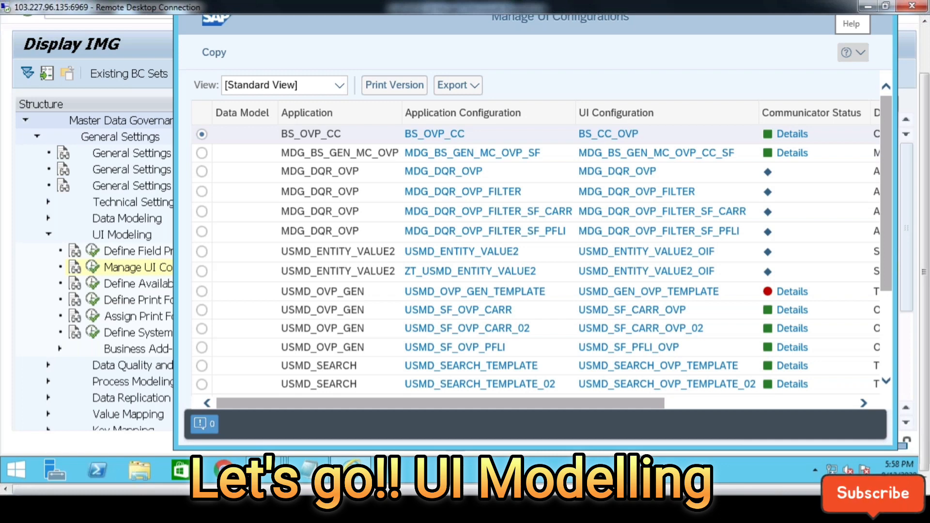
pyautogui.moveTo(926, 231); pyautogui.dragTo(927, 185)
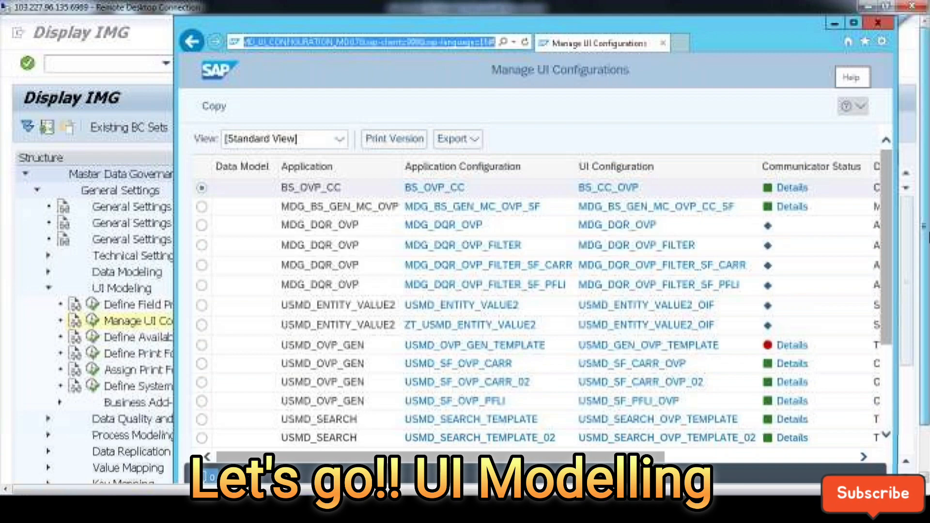
pyautogui.moveTo(926, 237); pyautogui.dragTo(926, 283)
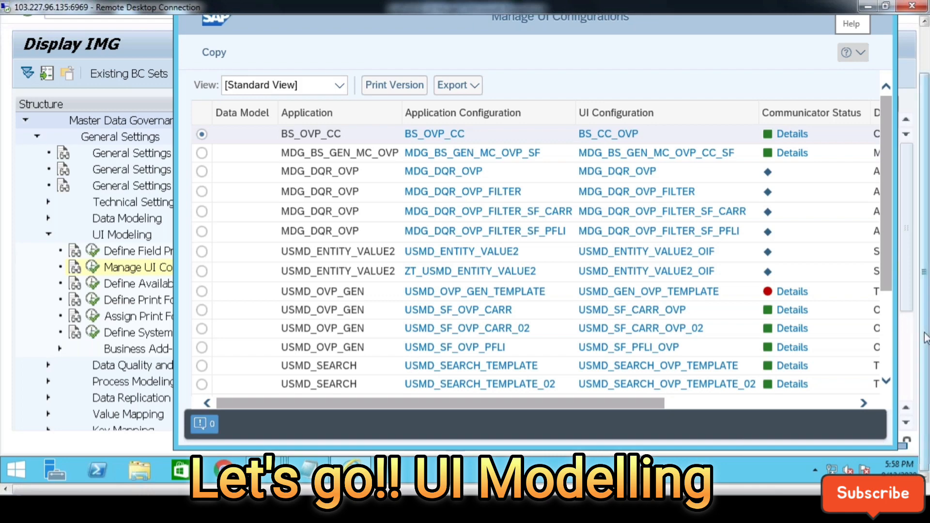
pyautogui.moveTo(925, 333); pyautogui.dragTo(929, 254)
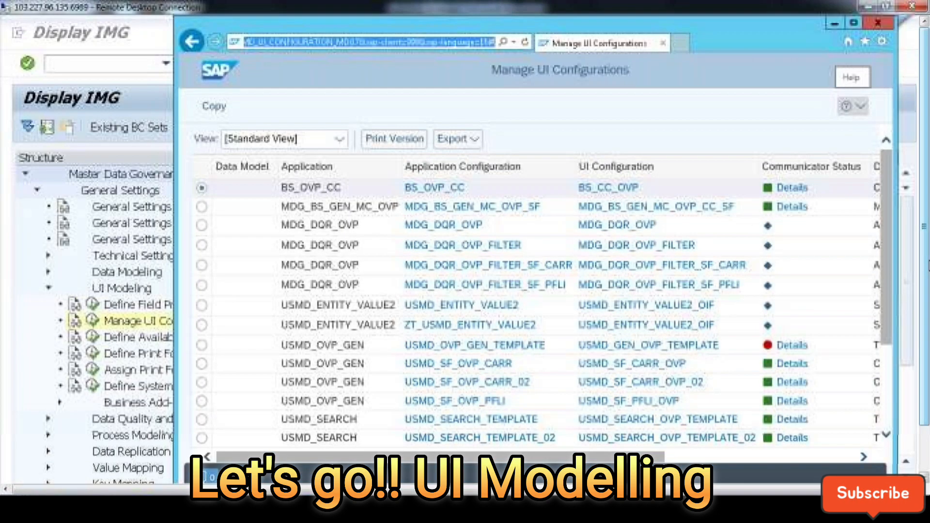
pyautogui.moveTo(926, 292); pyautogui.dragTo(920, 392)
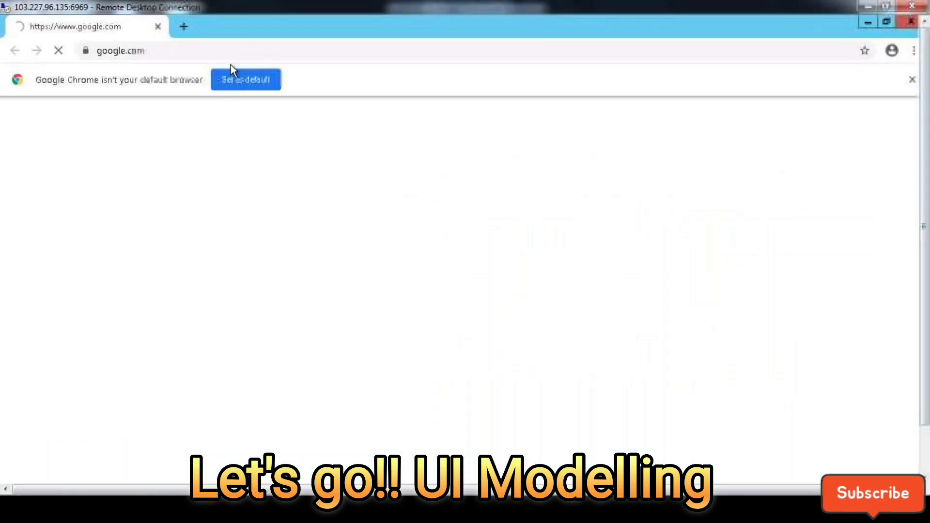
pyautogui.click(246, 50)
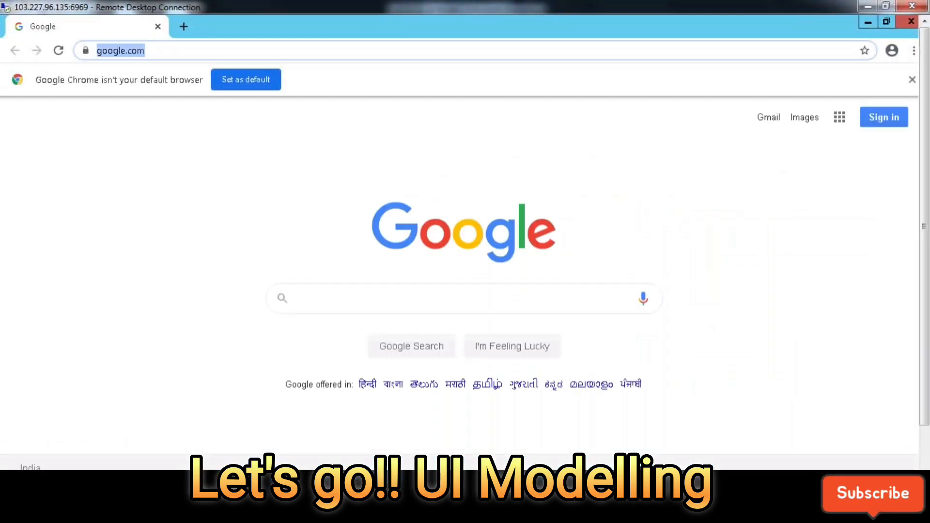
pyautogui.write('http://stylespa.sap.com:8069/sap/bc/webdynpro/sap/usmd_ui_configuration?WDCONFIGURATIONID=USMD_UI_CONFIGURATION_MDG7&sap-client=999&sap-language=EN')
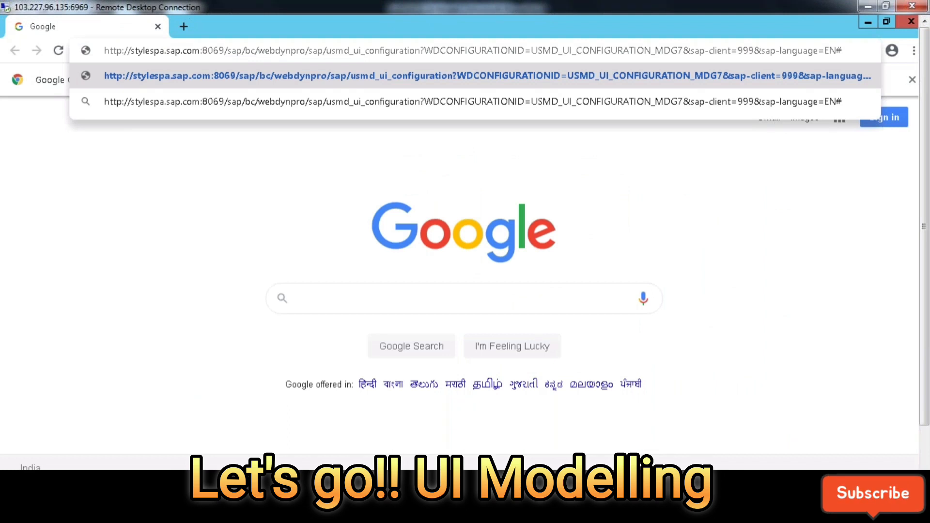
pyautogui.press('Return')
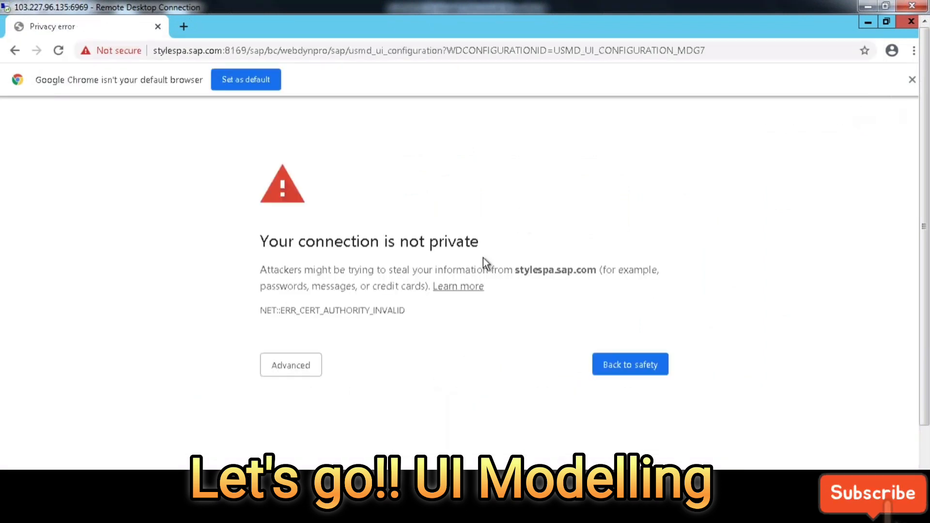
# Proceed past the privacy warning, continue the form resubmission, and log on to client 999 with the user name and password.
pyautogui.click(291, 365)
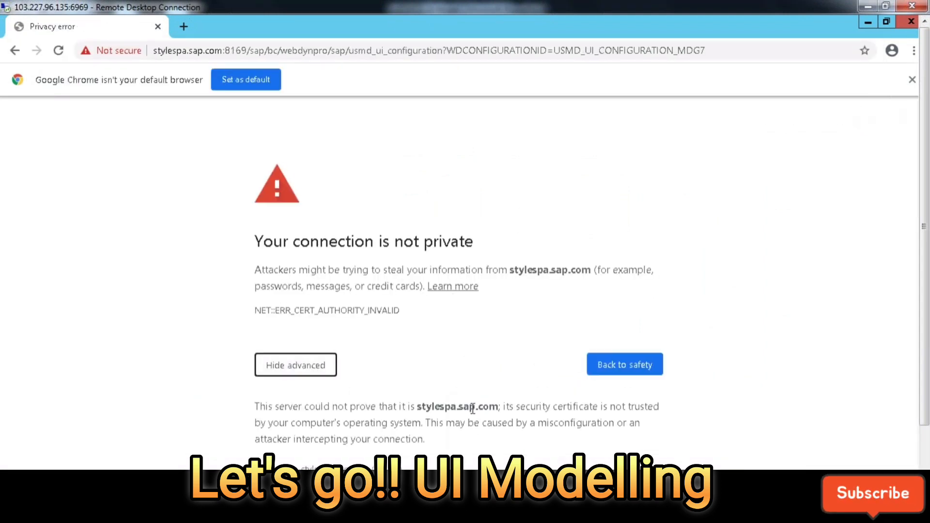
pyautogui.click(315, 468)
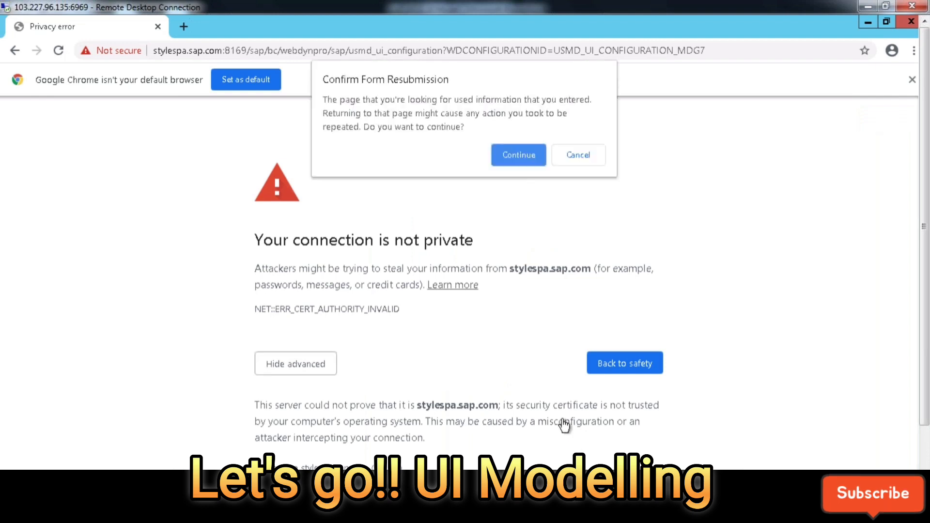
pyautogui.click(536, 162)
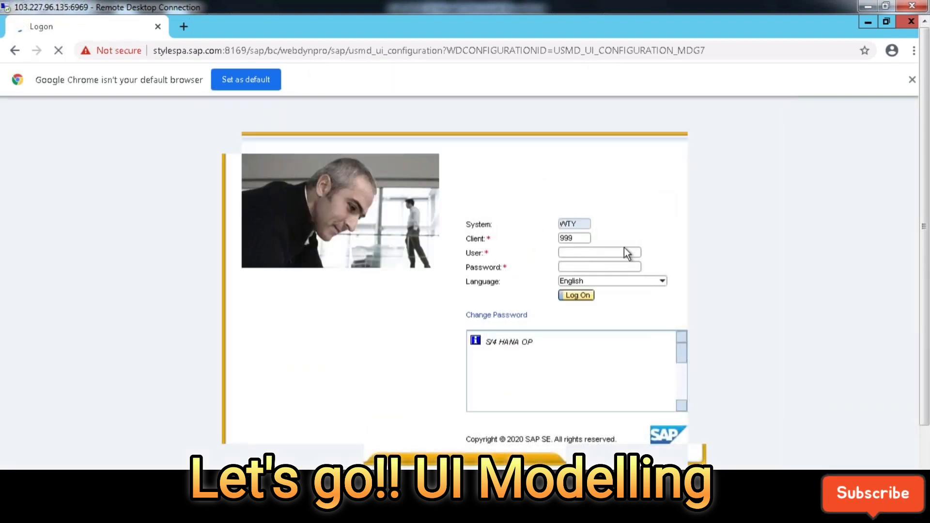
pyautogui.write('ad')
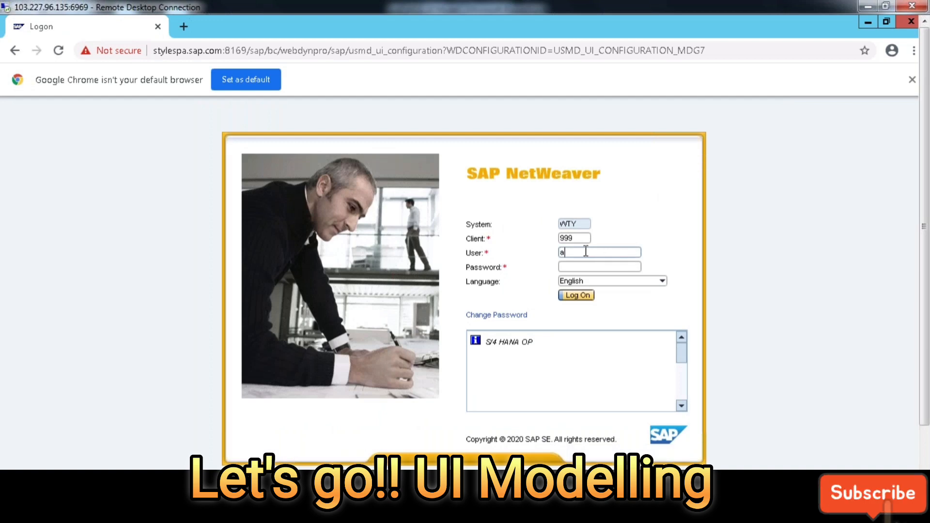
pyautogui.write('****')
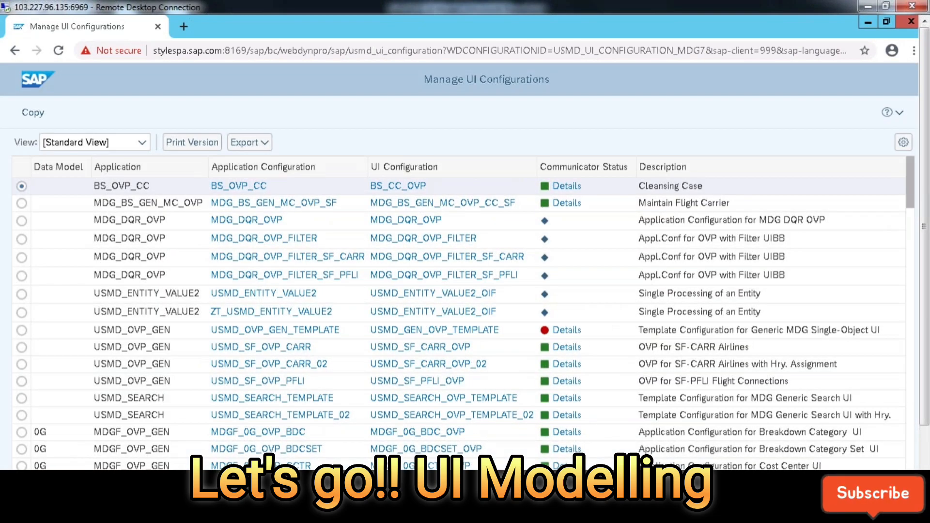
# Examine the application and UI configurations listed for data models 0G, BP and MM in Manage UI Configurations.
pyautogui.moveTo(924, 227); pyautogui.dragTo(924, 272)
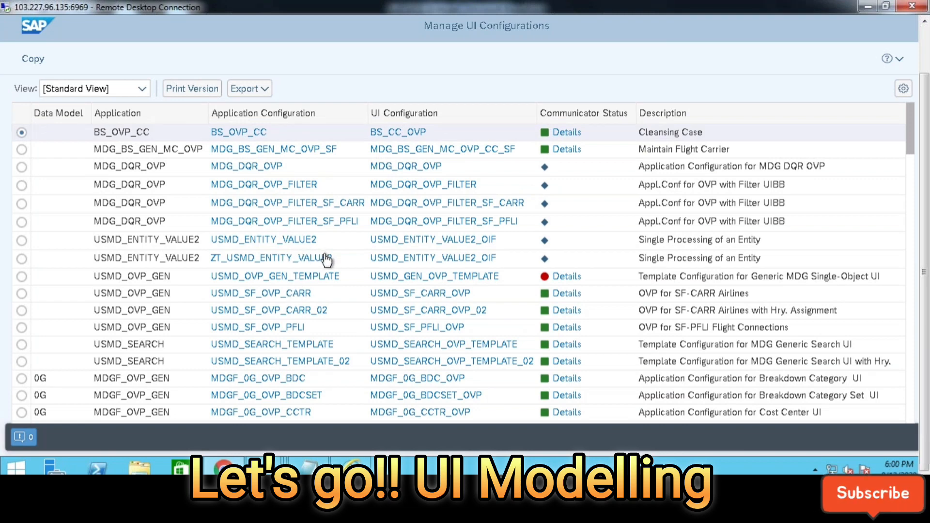
pyautogui.click(908, 192)
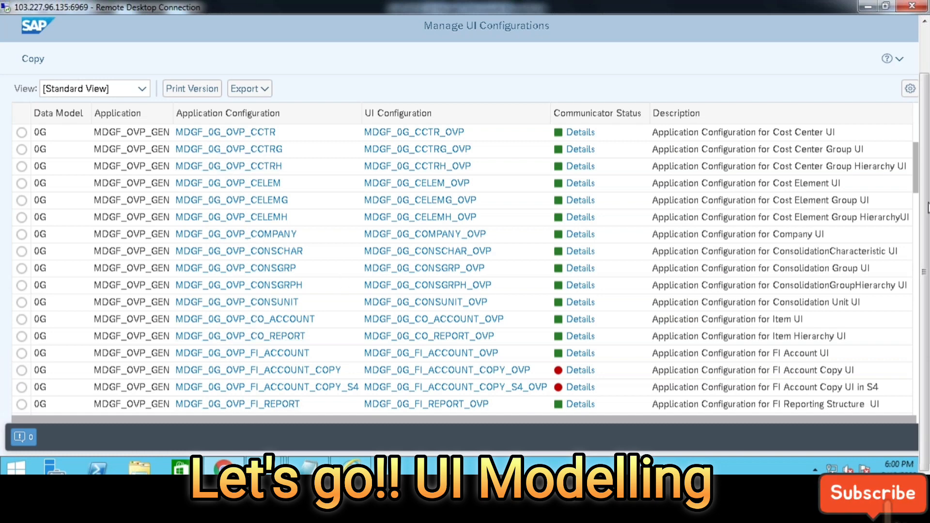
pyautogui.moveTo(916, 182); pyautogui.dragTo(918, 236)
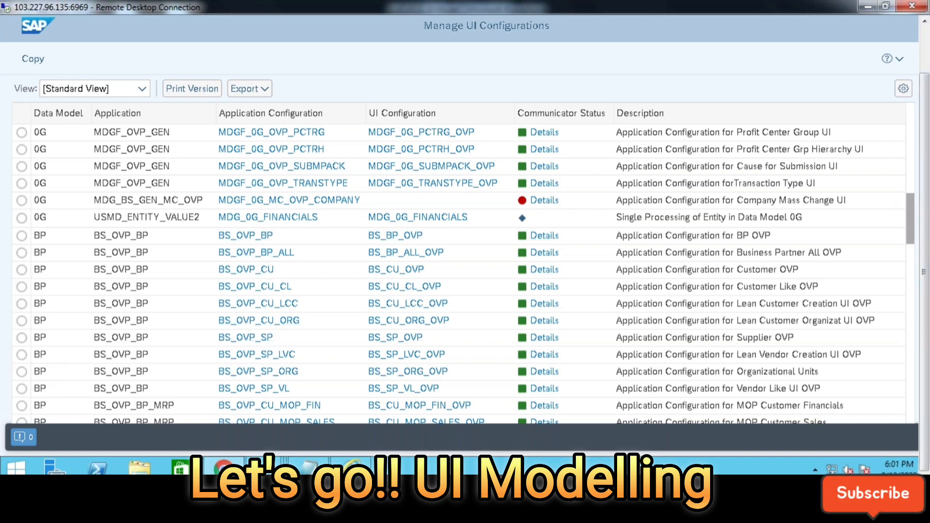
pyautogui.moveTo(911, 247); pyautogui.dragTo(917, 310)
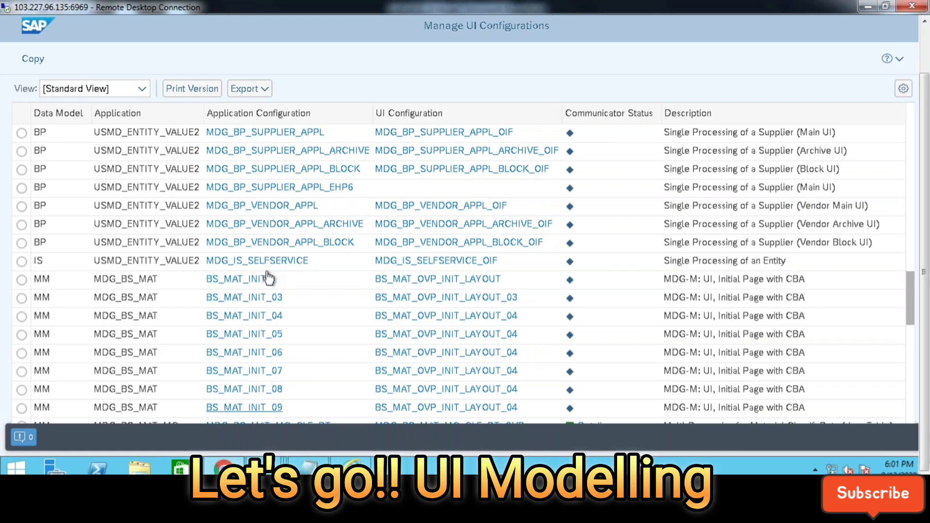
pyautogui.moveTo(911, 324); pyautogui.dragTo(914, 363)
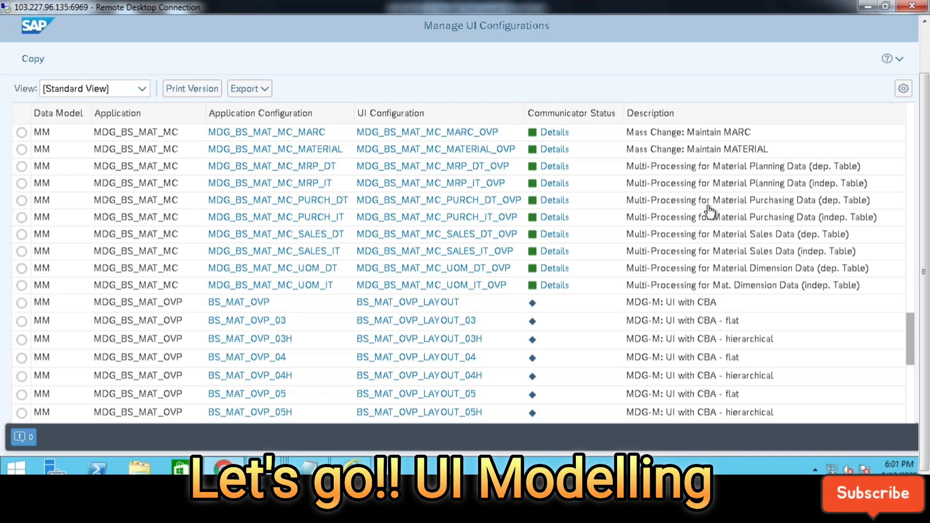
pyautogui.moveTo(914, 343); pyautogui.dragTo(911, 87)
pyautogui.moveTo(925, 178); pyautogui.dragTo(926, 95)
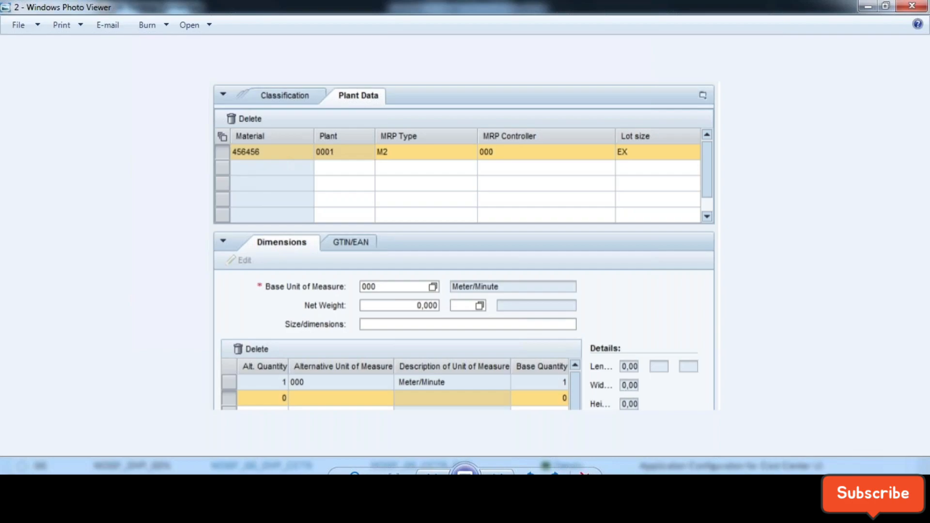
# Close the Windows Photo Viewer picture and both browser windows showing Manage UI Configurations to return to Display IMG.
pyautogui.click(912, 6)
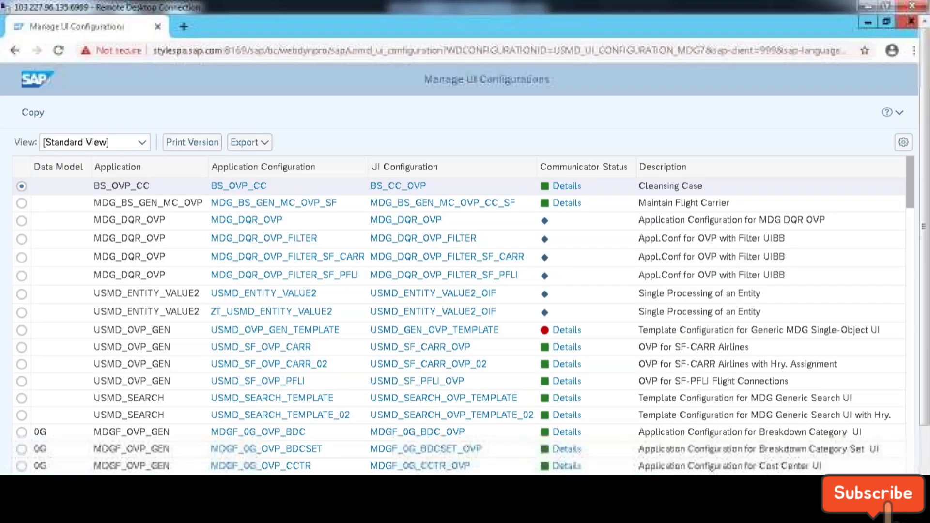
pyautogui.click(910, 22)
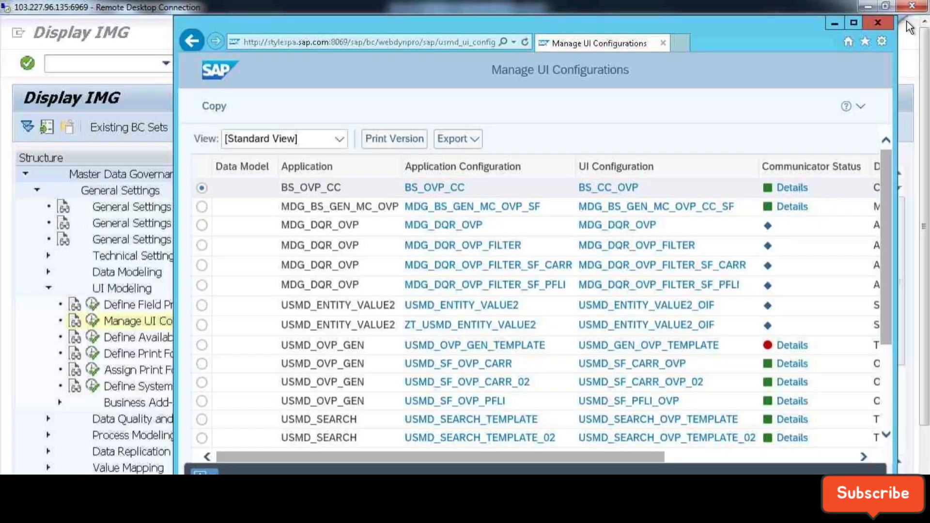
pyautogui.click(878, 22)
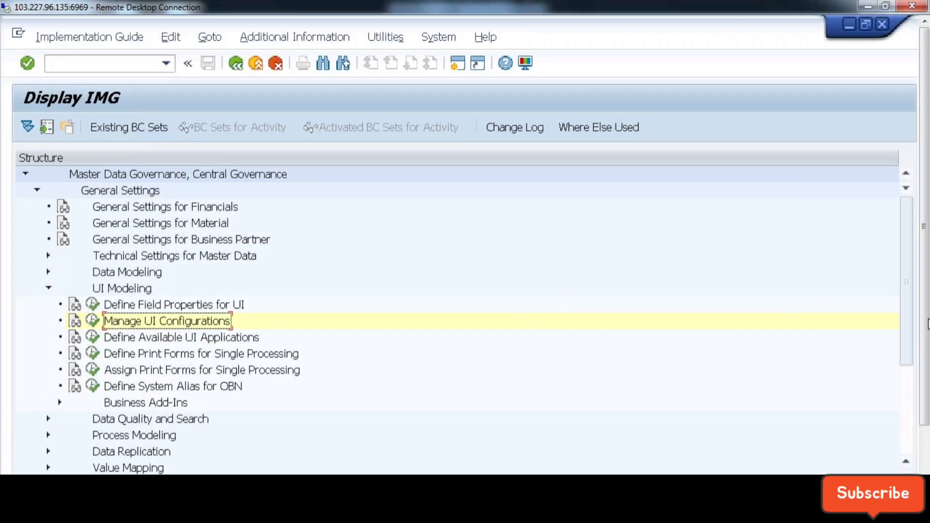
pyautogui.moveTo(928, 324); pyautogui.dragTo(927, 343)
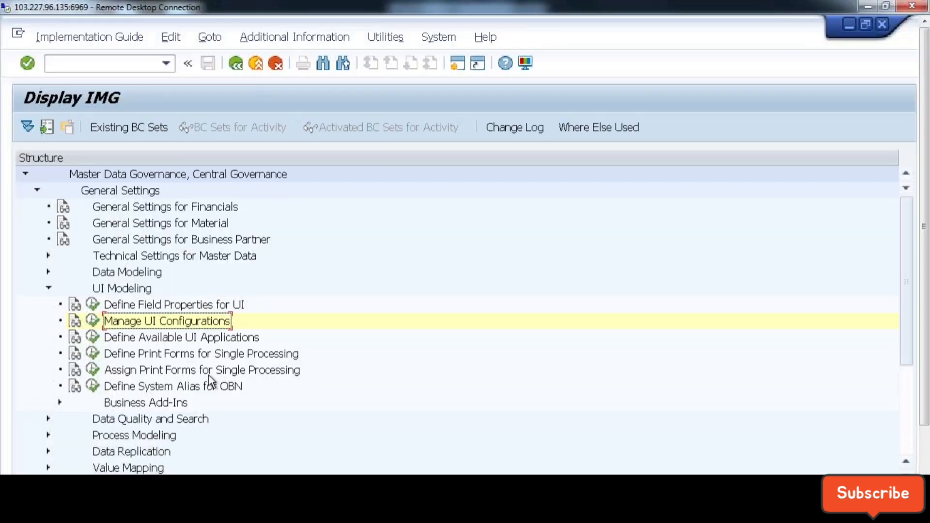
# Collapse UI Modeling, expand Data Modeling, and open Edit Data Model, accepting the cross-client table notice.
pyautogui.click(48, 288)
pyautogui.click(48, 272)
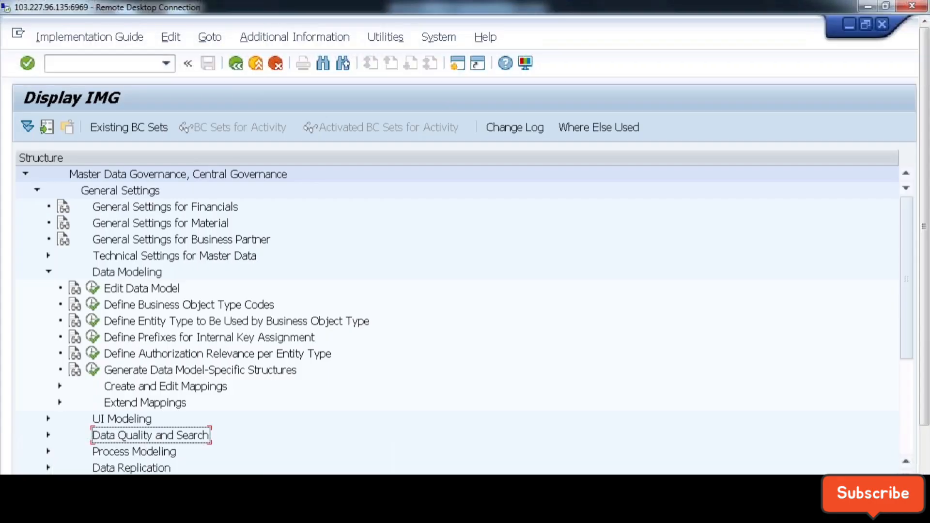
pyautogui.click(92, 290)
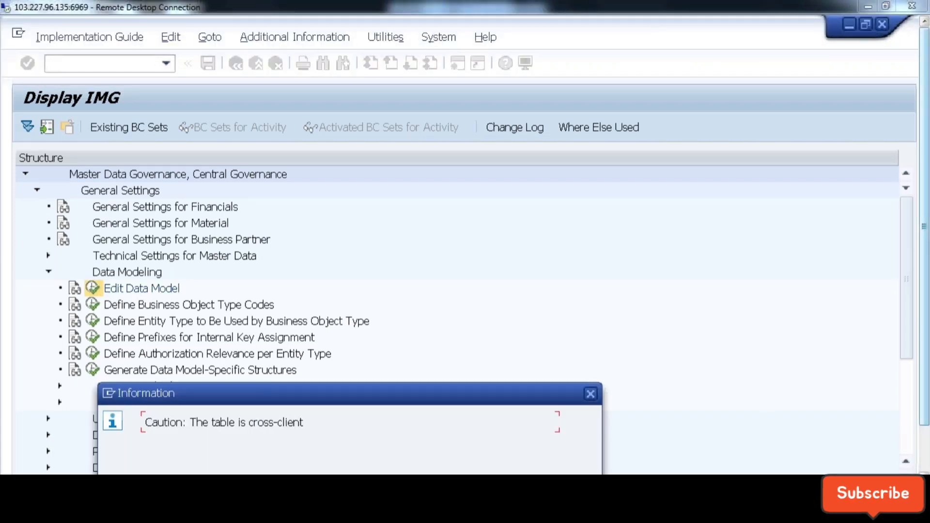
pyautogui.moveTo(926, 396); pyautogui.dragTo(925, 445)
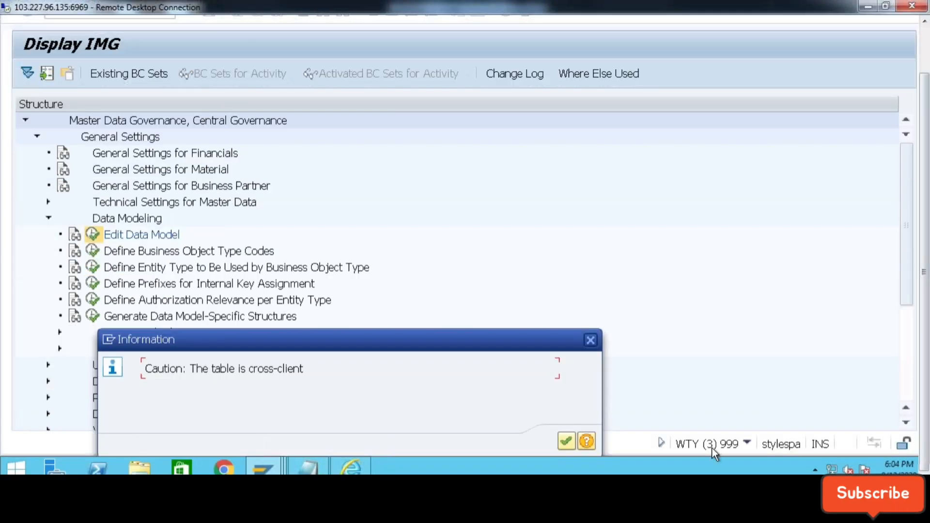
pyautogui.click(566, 442)
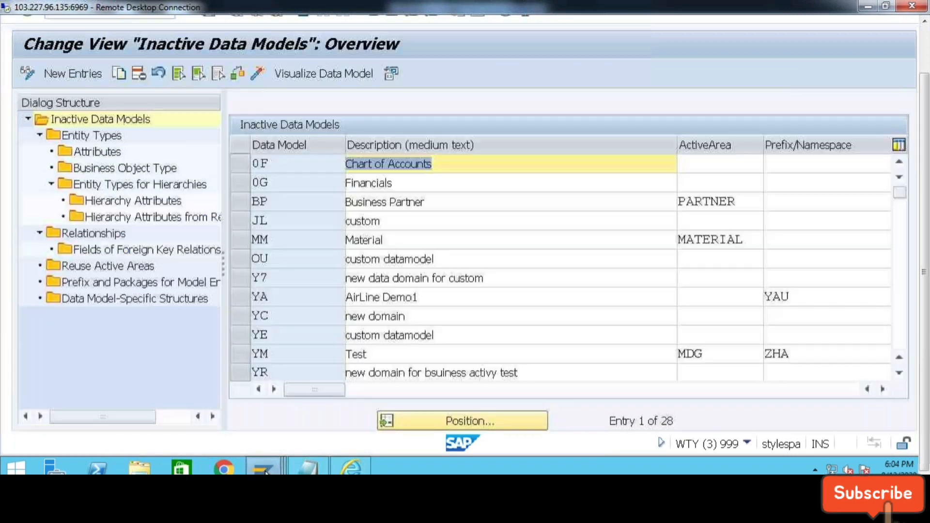
# Look at the other open SAP sessions with the MM Mapping view and Display IMG, and return to Inactive Data Models.
pyautogui.moveTo(264, 468)
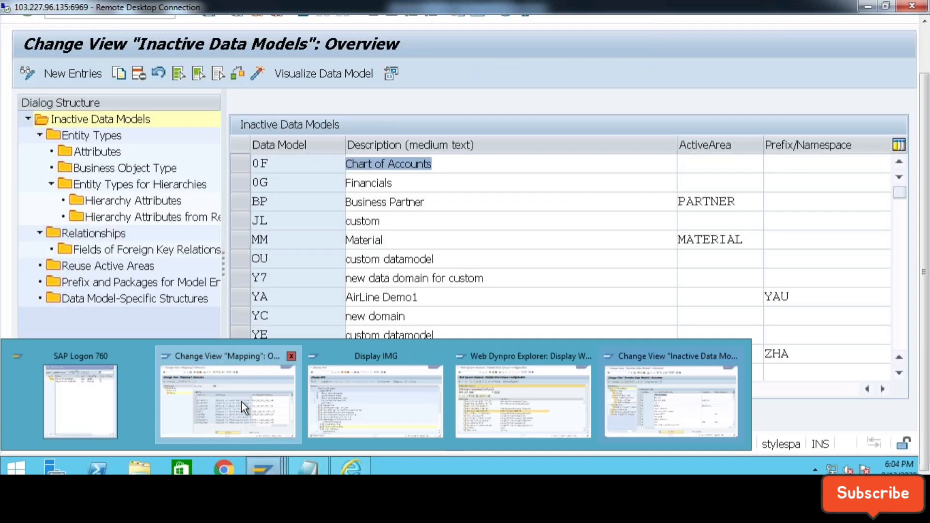
pyautogui.click(242, 402)
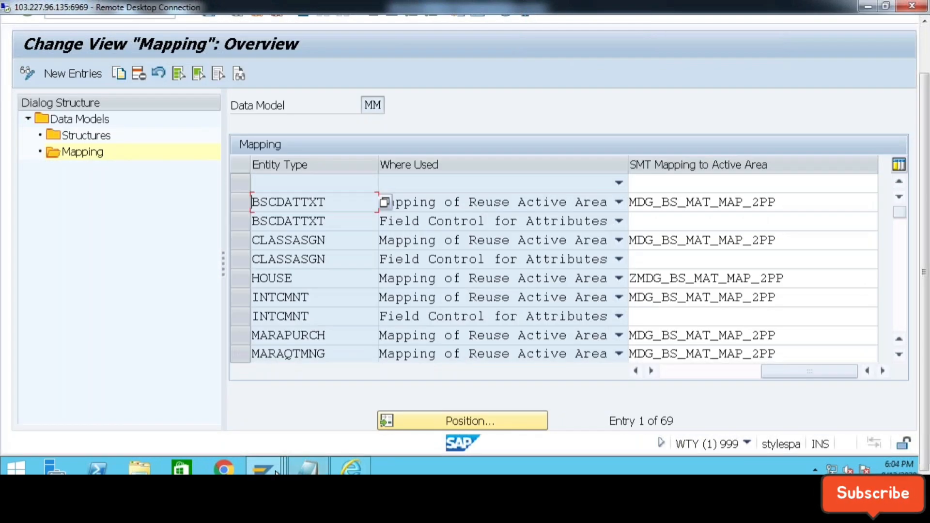
pyautogui.moveTo(264, 468)
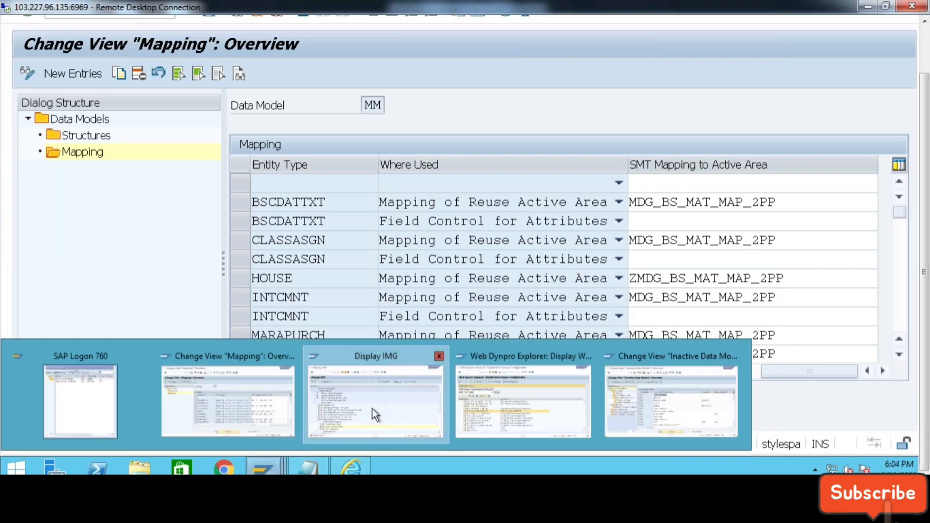
pyautogui.click(372, 408)
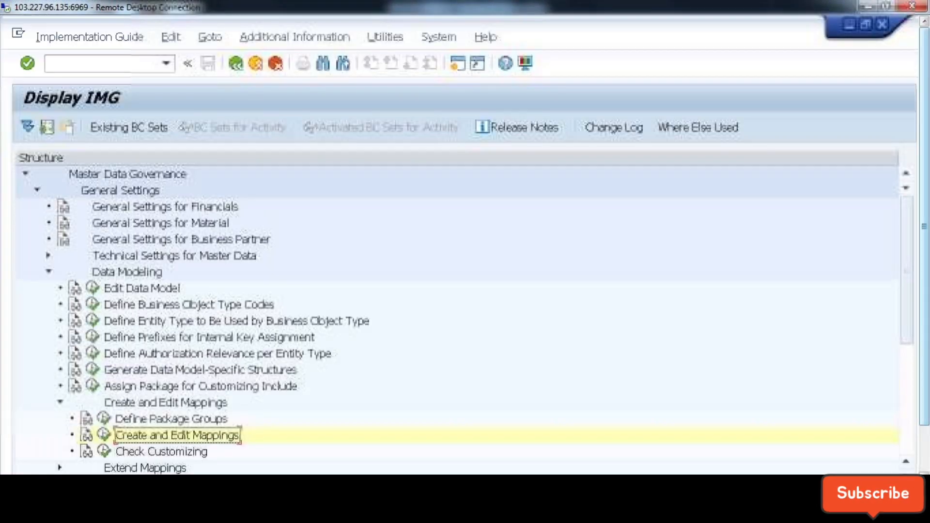
pyautogui.click(165, 64)
pyautogui.click(133, 194)
pyautogui.press('Return')
pyautogui.click(849, 27)
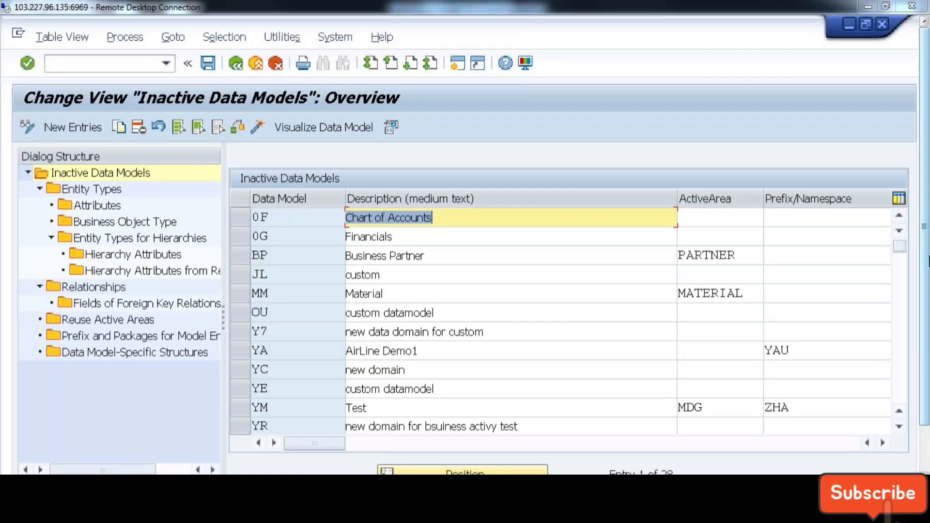
# Select the MM Material data model and review its package, change date, time and active version columns.
pyautogui.click(243, 295)
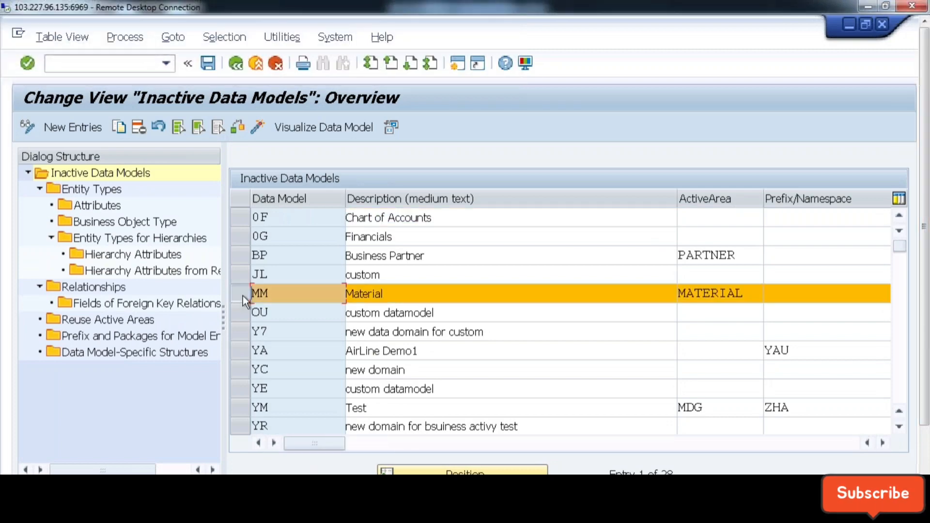
pyautogui.click(416, 443)
pyautogui.moveTo(417, 442); pyautogui.dragTo(495, 449)
pyautogui.click(620, 446)
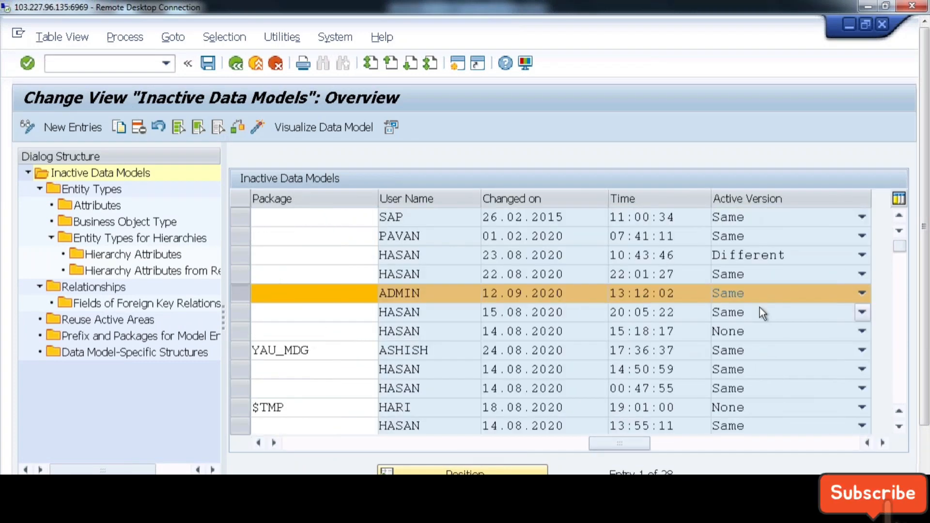
pyautogui.click(296, 443)
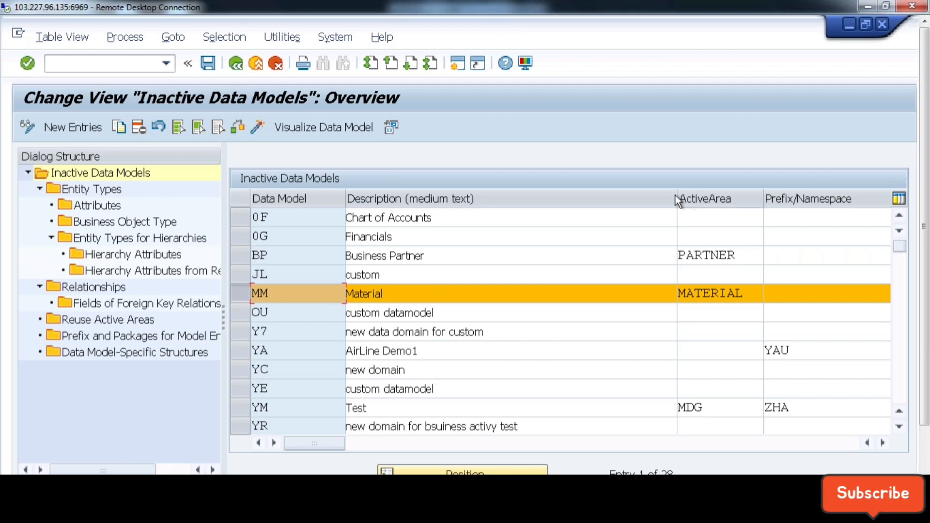
# Narrow the description column of the inactive data models and review the active version status of MM again.
pyautogui.moveTo(675, 196); pyautogui.dragTo(522, 197)
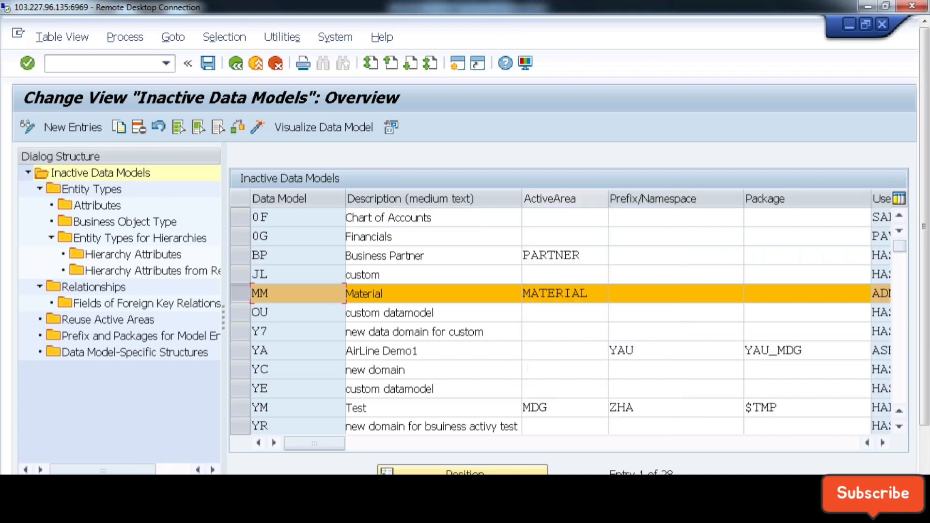
pyautogui.moveTo(334, 444); pyautogui.dragTo(678, 443)
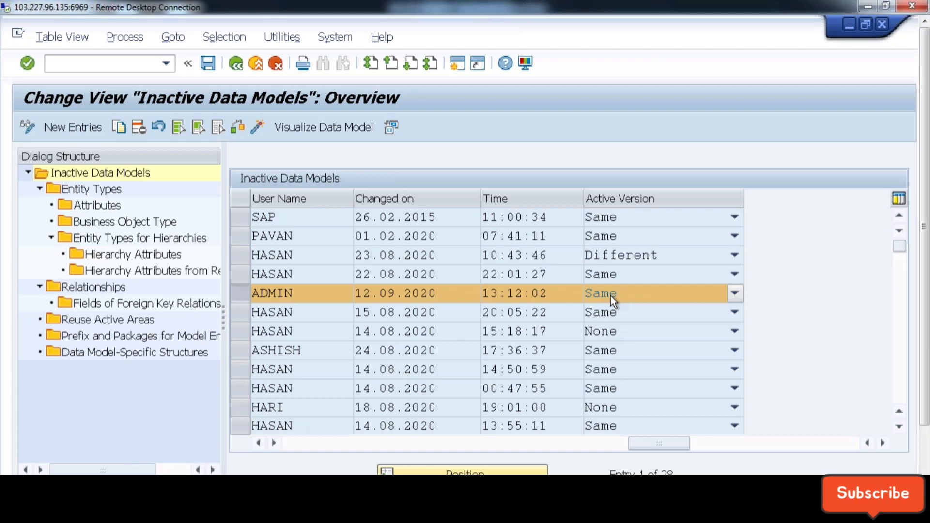
pyautogui.click(299, 447)
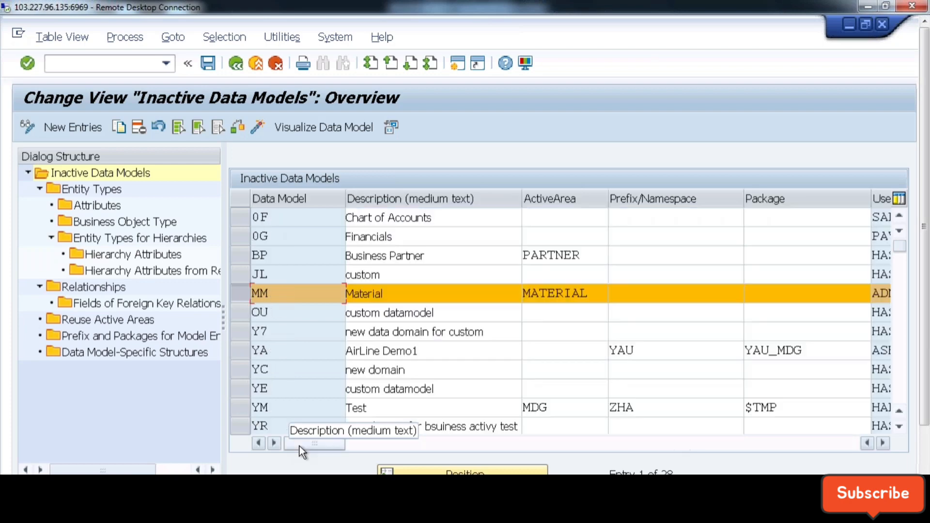
pyautogui.moveTo(300, 445); pyautogui.dragTo(565, 444)
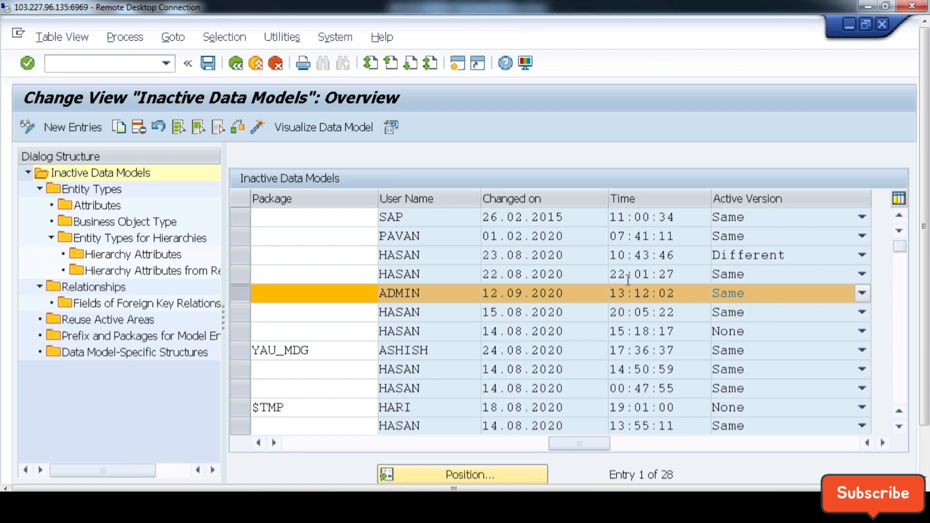
# Compare the active version status of the BP Business Partner data model with MM, leaving only MM selected.
pyautogui.click(371, 442)
pyautogui.click(246, 252)
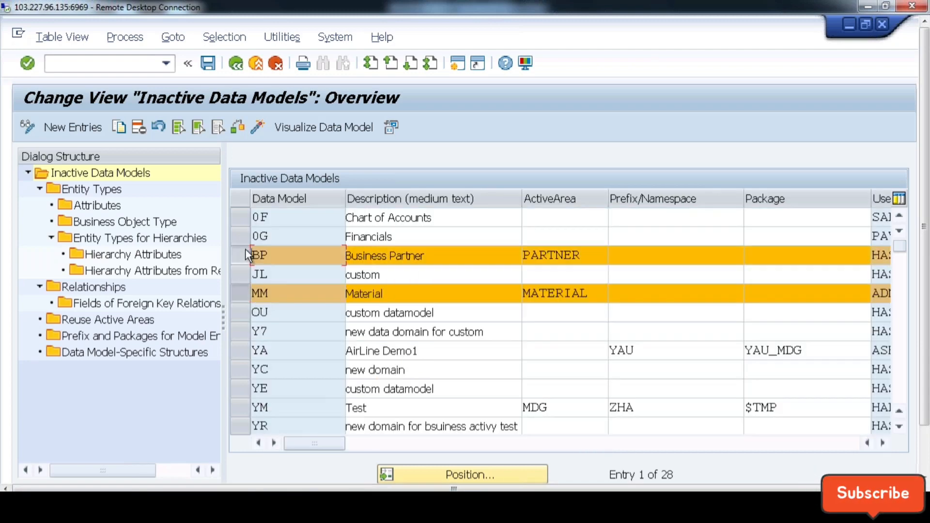
pyautogui.click(543, 446)
pyautogui.click(657, 441)
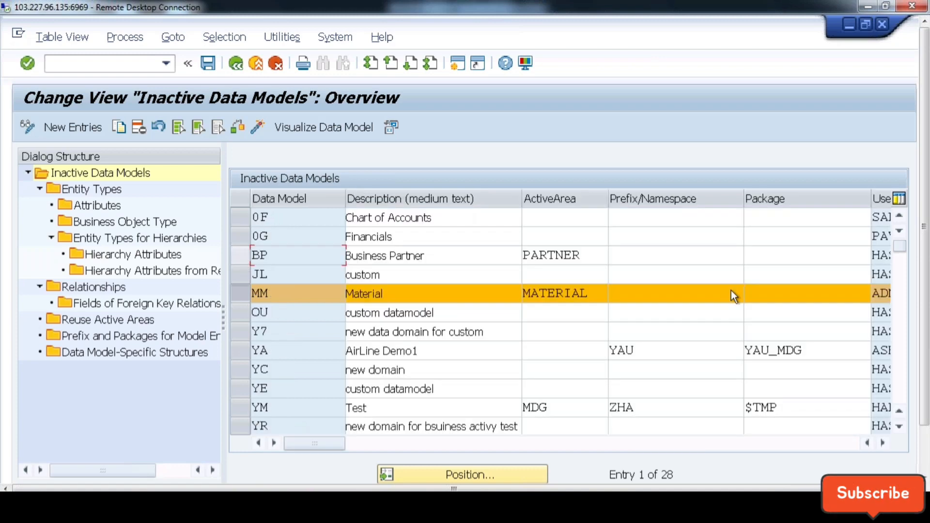
pyautogui.moveTo(333, 443); pyautogui.dragTo(296, 440)
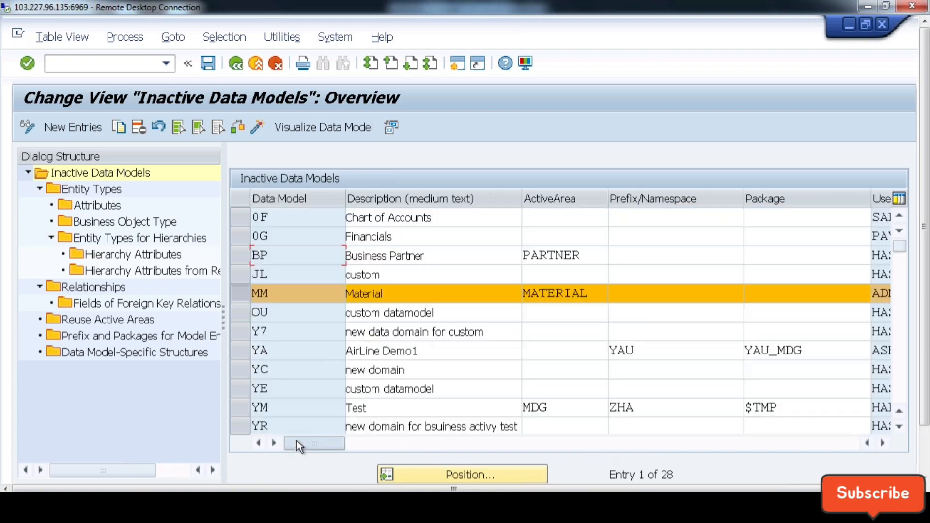
# Open the entity types of data model MM and browse the list to the custom entries starting with Y and Z.
pyautogui.doubleClick(83, 189)
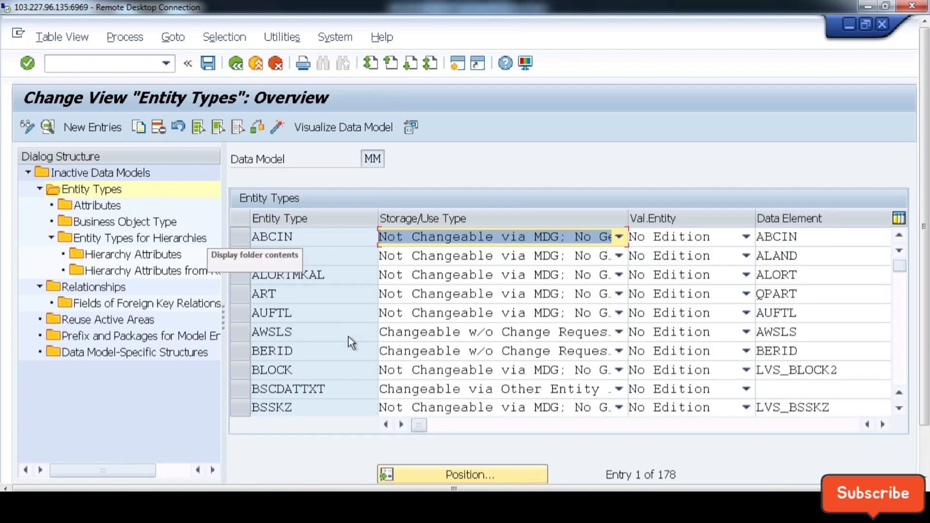
pyautogui.click(335, 335)
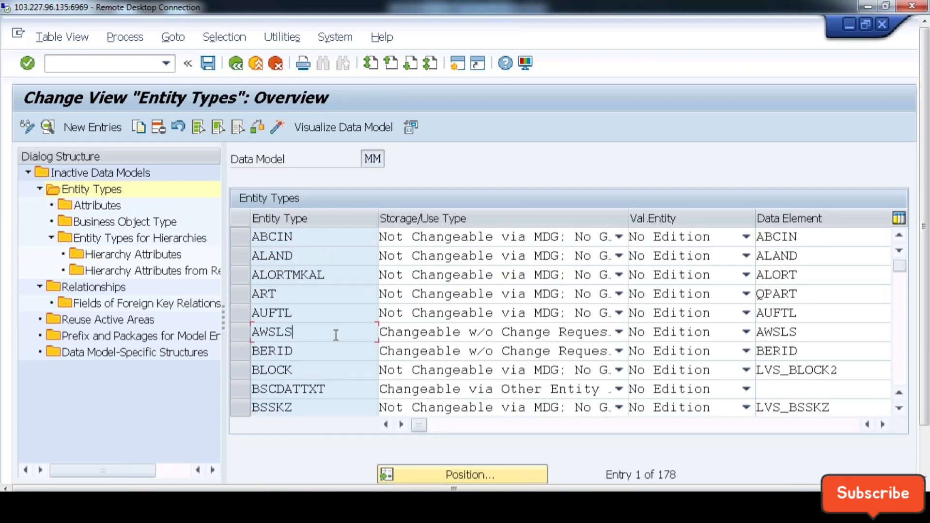
pyautogui.scroll(-20, 336, 335)
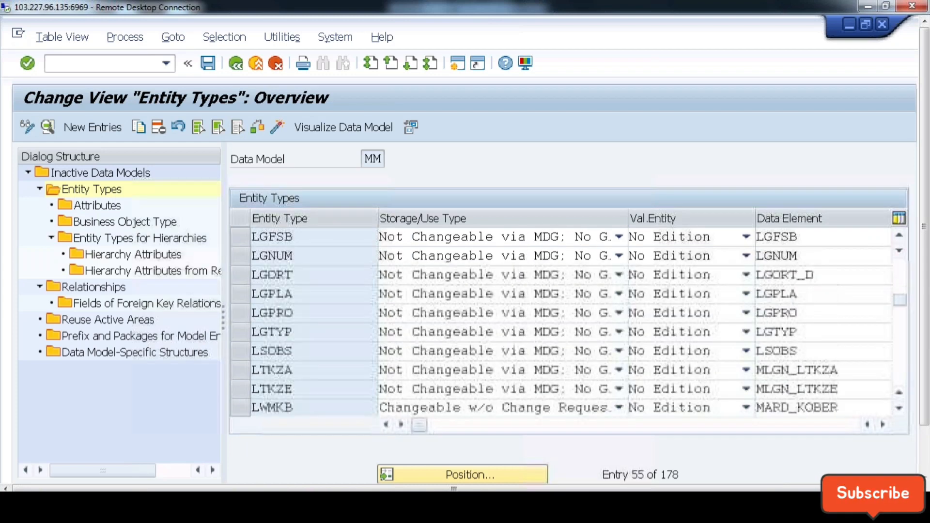
pyautogui.scroll(-6, 336, 334)
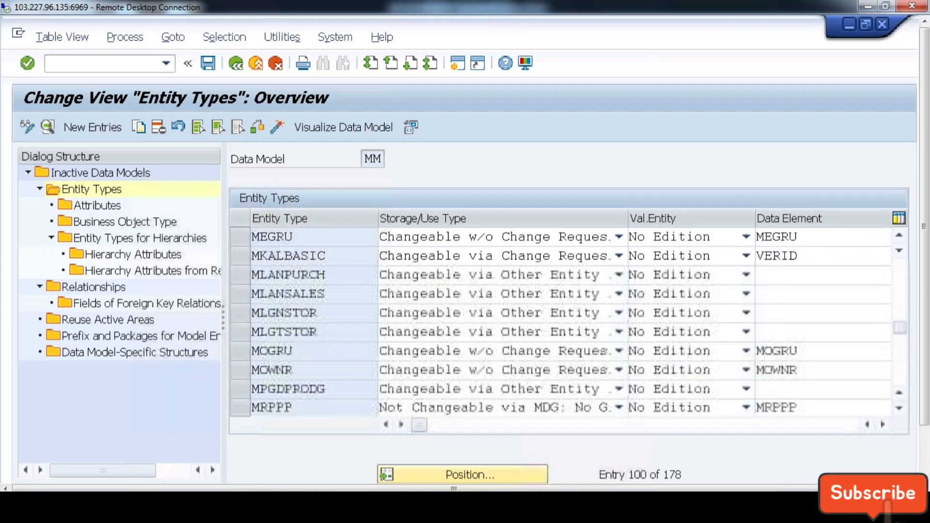
pyautogui.scroll(-20, 336, 335)
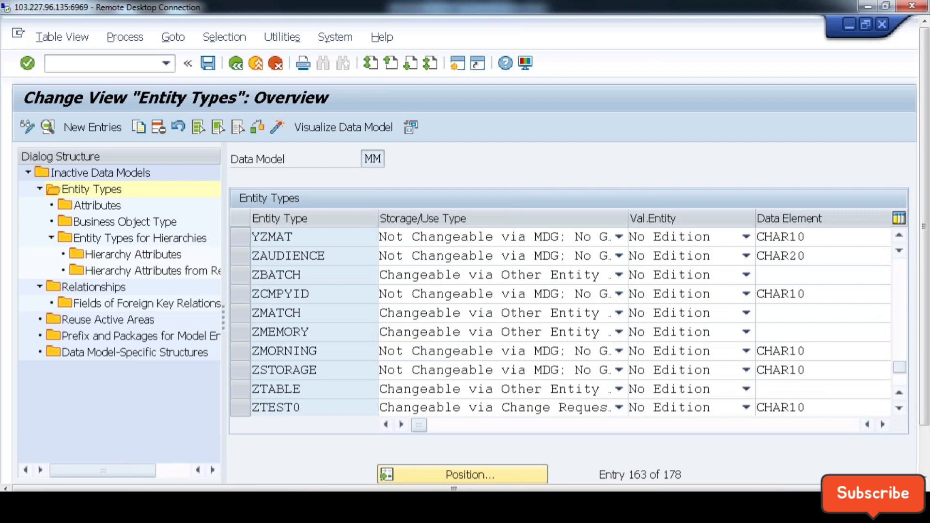
pyautogui.scroll(3, 336, 335)
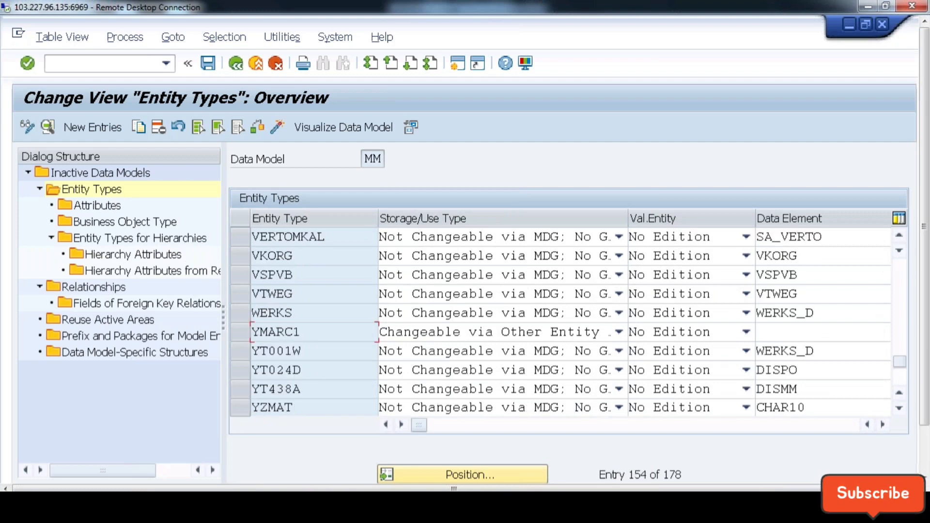
# Select the custom entity types YMARC1, YT001W, YT024D and YT438A and look through the remaining Z entries.
pyautogui.click(240, 336)
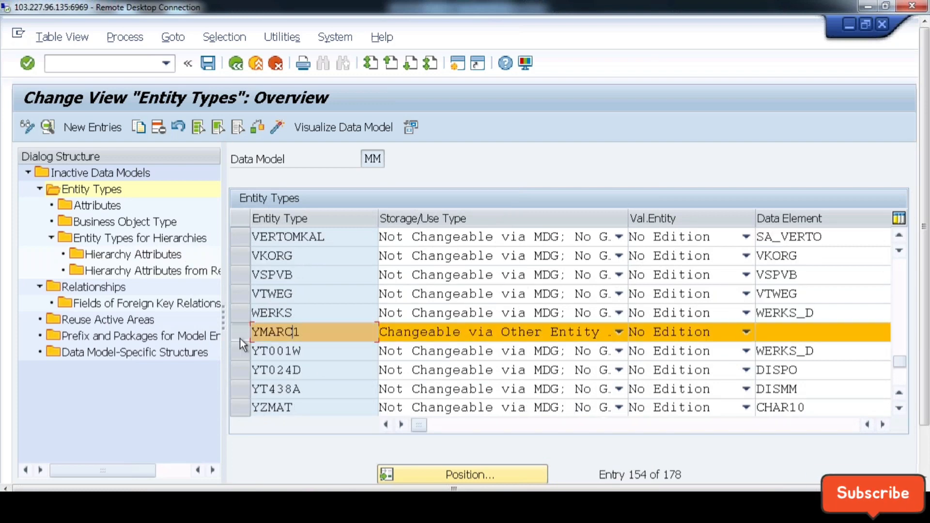
pyautogui.moveTo(238, 351); pyautogui.dragTo(353, 393)
pyautogui.scroll(-3, 353, 393)
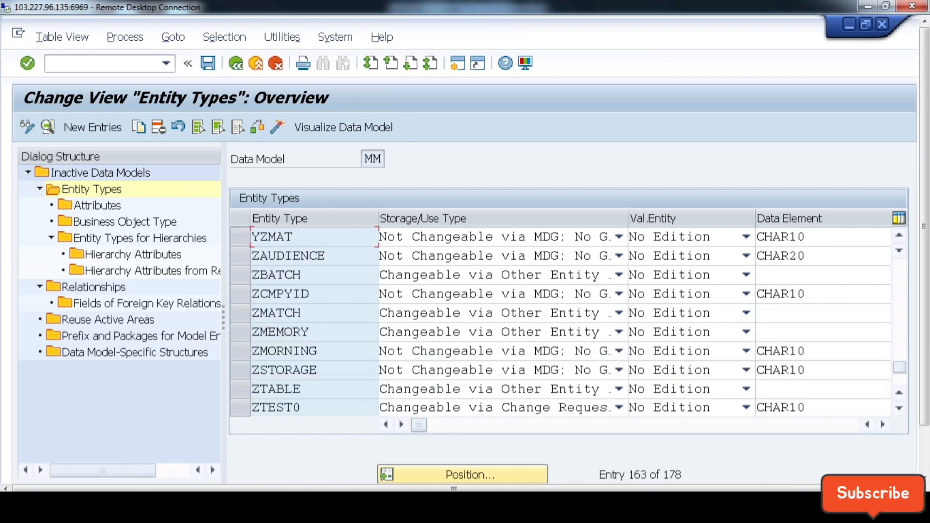
pyautogui.scroll(-3, 328, 388)
pyautogui.scroll(3, 328, 388)
pyautogui.scroll(3, 328, 387)
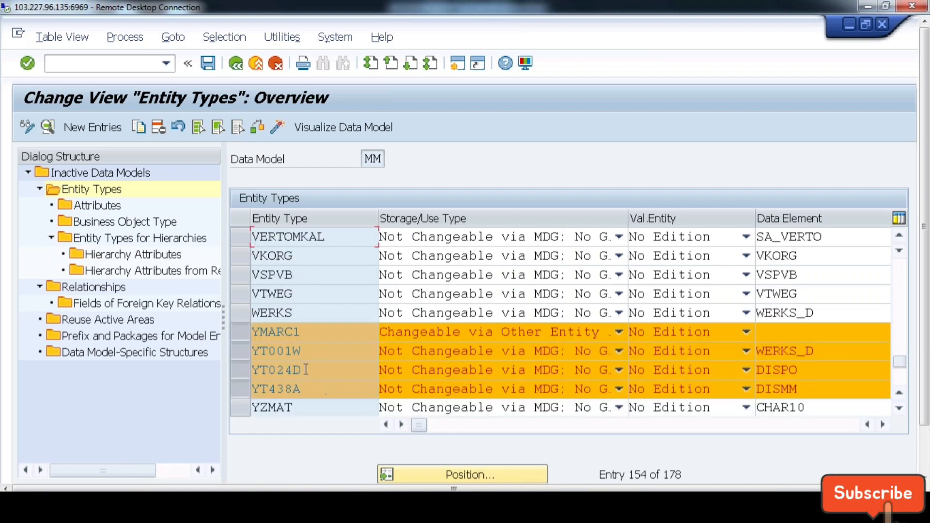
# Reduce the selection to entity type YMARC1 and open its details.
pyautogui.click(314, 329)
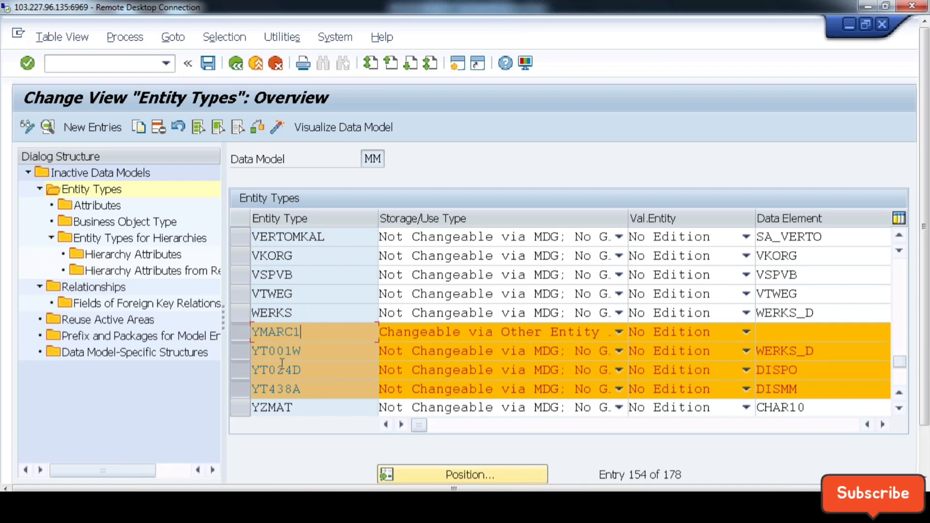
pyautogui.click(244, 374)
pyautogui.click(241, 391)
pyautogui.moveTo(308, 332); pyautogui.dragTo(249, 333)
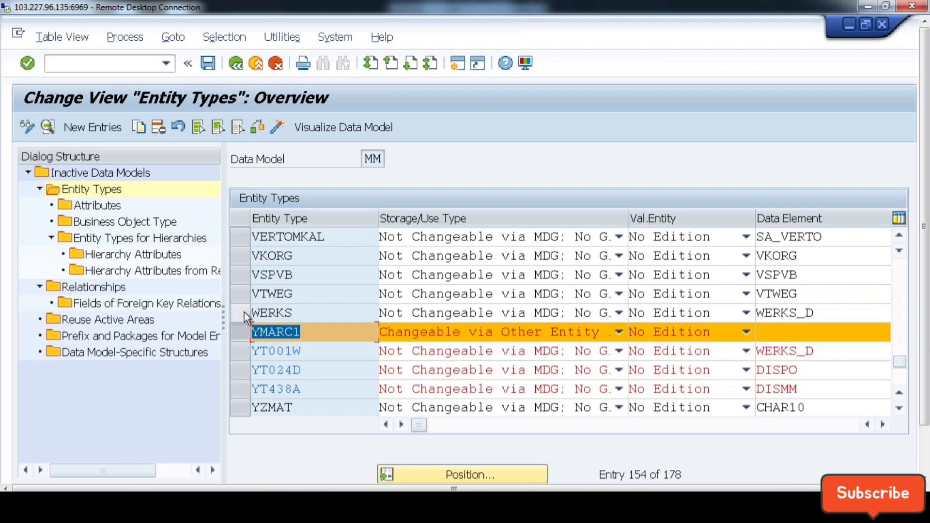
pyautogui.click(47, 127)
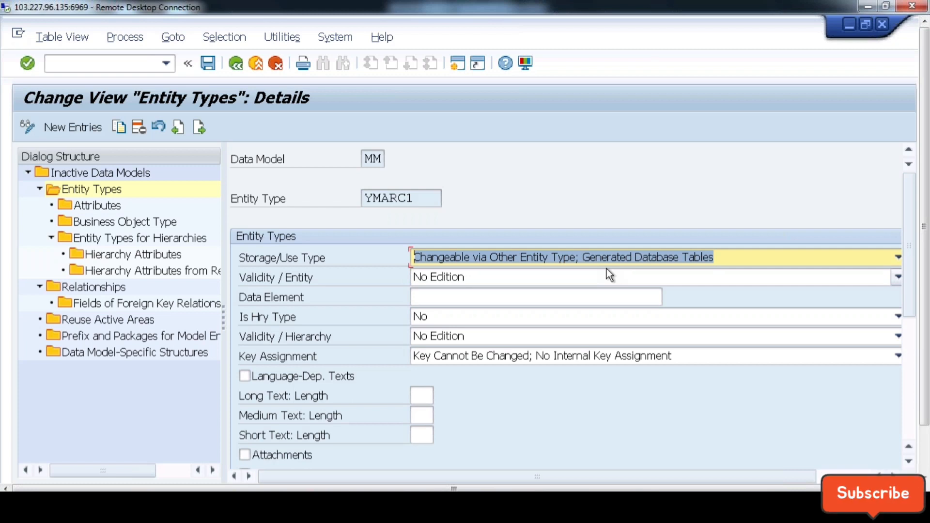
# Examine the YMARC1 entity type settings, from data element and text lengths to search help, active area, deletion and description.
pyautogui.moveTo(421, 200); pyautogui.dragTo(342, 192)
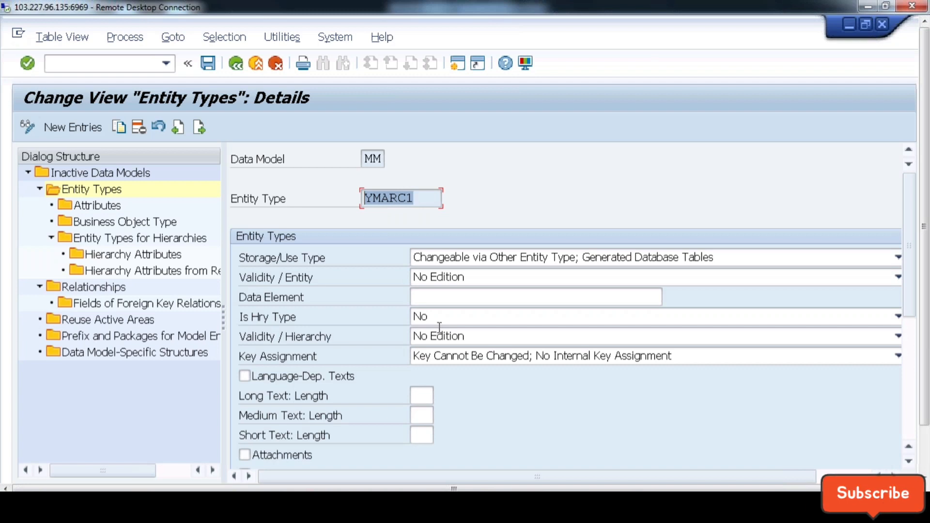
pyautogui.click(434, 298)
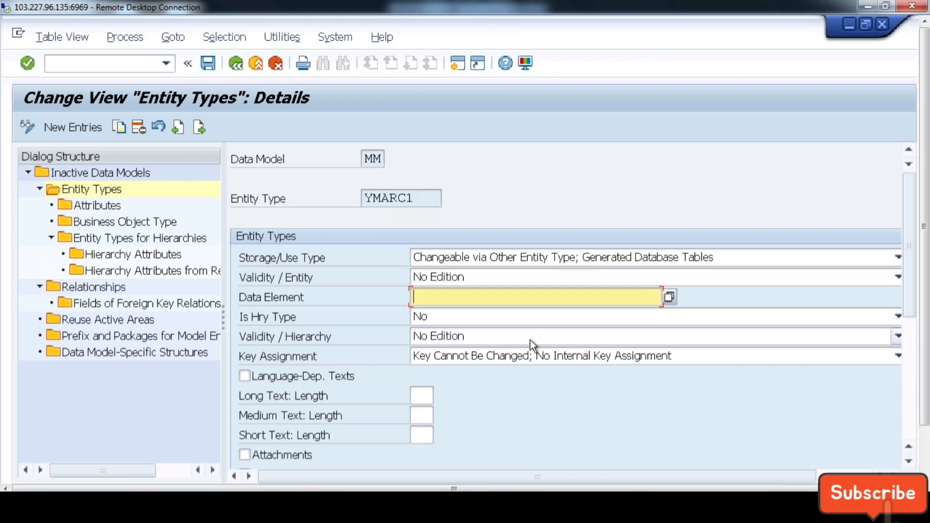
pyautogui.scroll(-5, 530, 339)
pyautogui.scroll(-3, 530, 339)
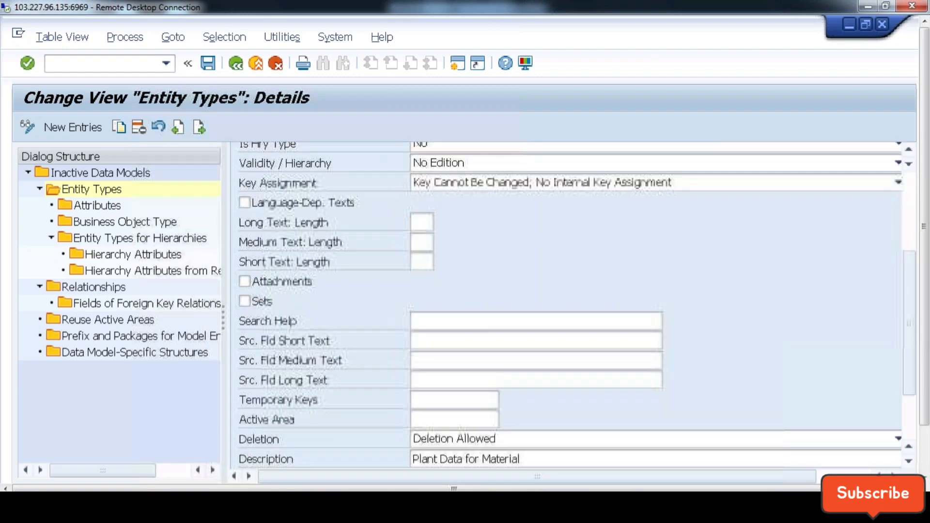
pyautogui.scroll(-2, 530, 340)
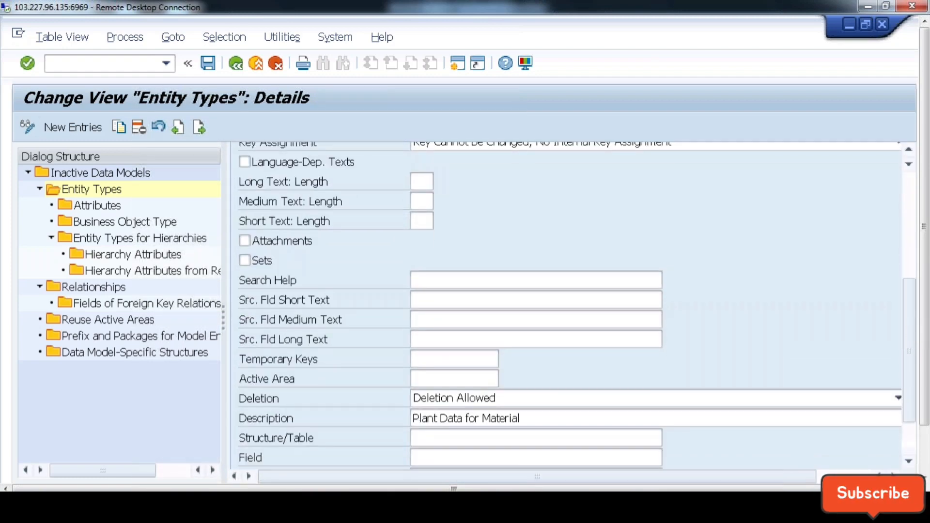
# Check the description of entity type YMARC1 and open its attributes.
pyautogui.scroll(-3, 387, 398)
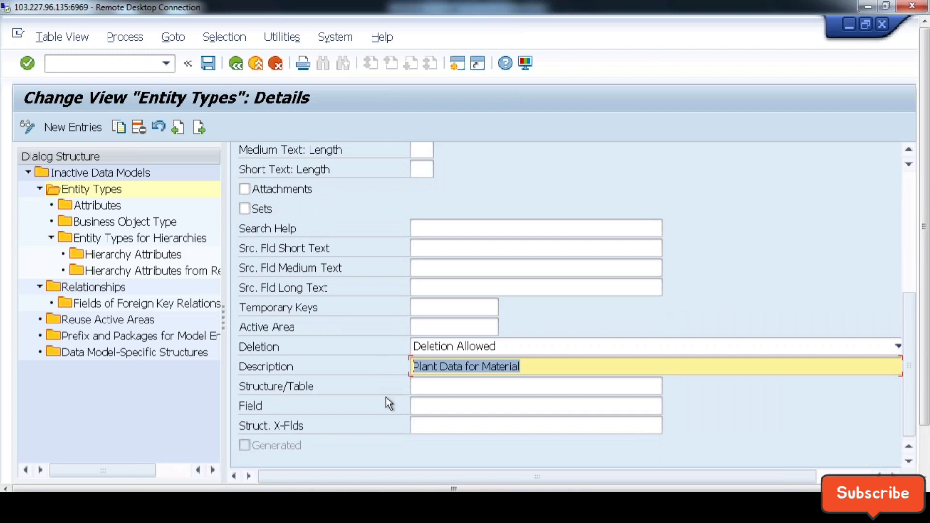
pyautogui.click(546, 367)
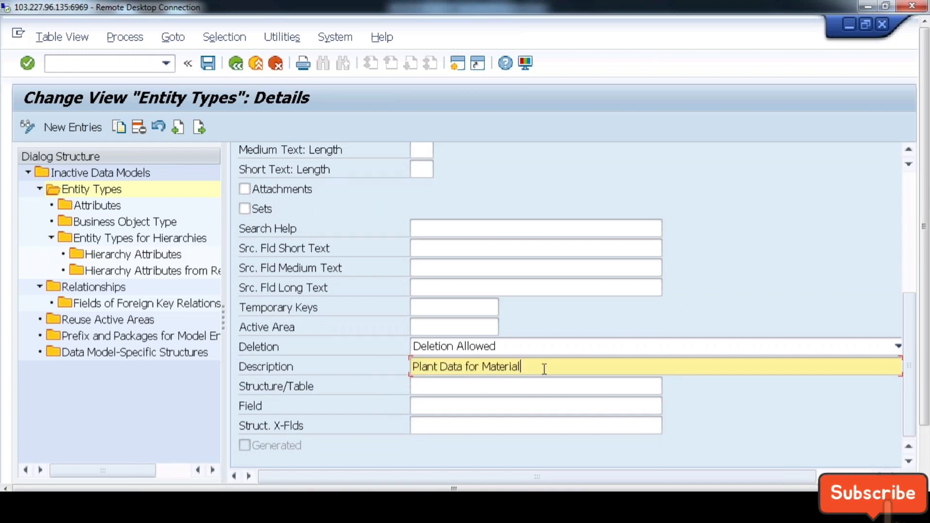
pyautogui.doubleClick(104, 208)
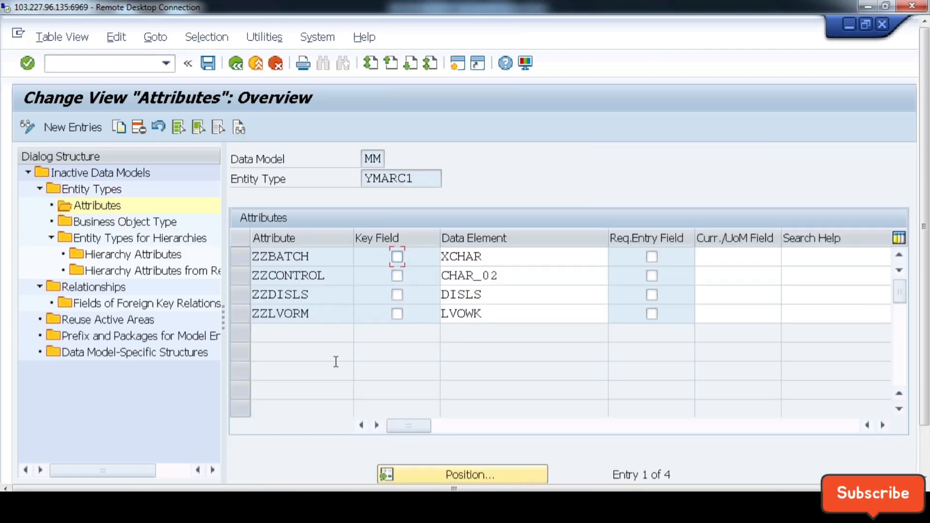
# Go through YMARC1's attributes ZZBATCH, ZZCONTROL, ZZDISLS and ZZLVORM, comparing them with the Plant Data screenshot in Windows Photo Viewer.
pyautogui.click(327, 262)
pyautogui.click(337, 275)
pyautogui.click(331, 296)
pyautogui.click(325, 309)
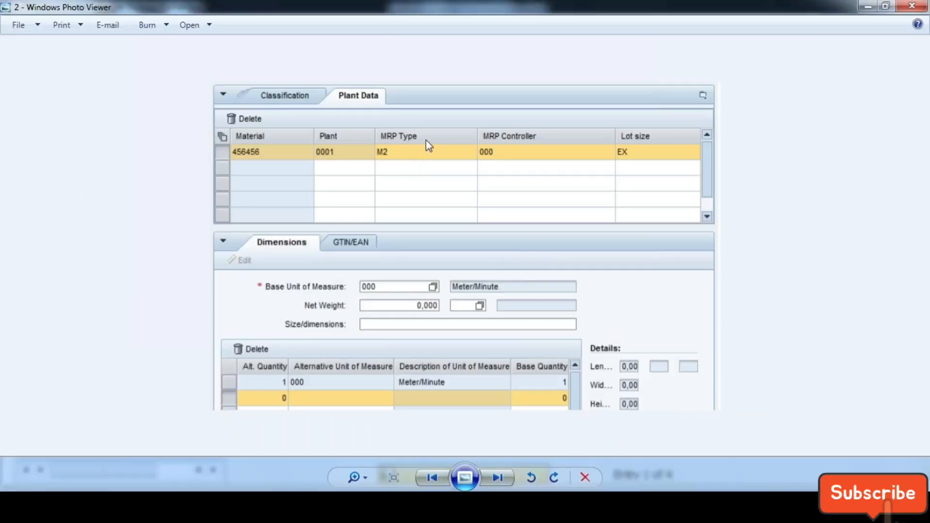
pyautogui.click(440, 507)
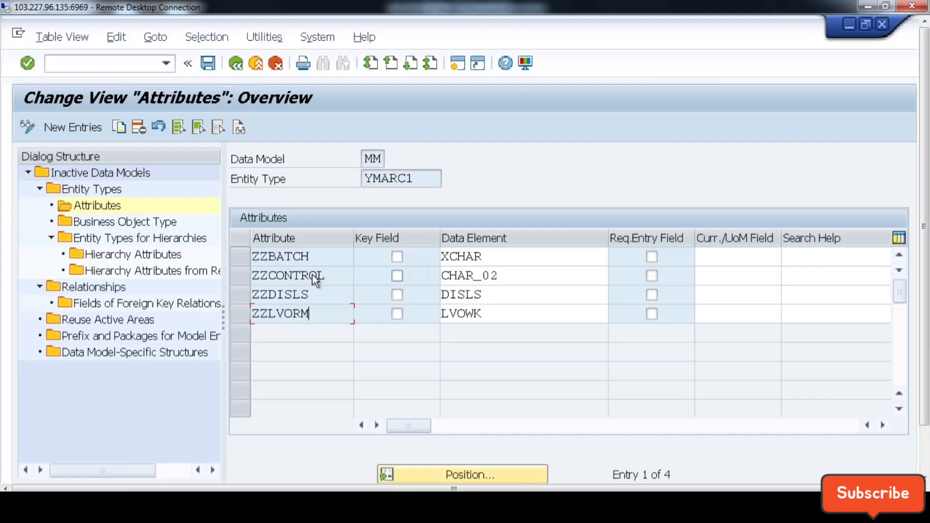
pyautogui.moveTo(325, 275); pyautogui.dragTo(248, 280)
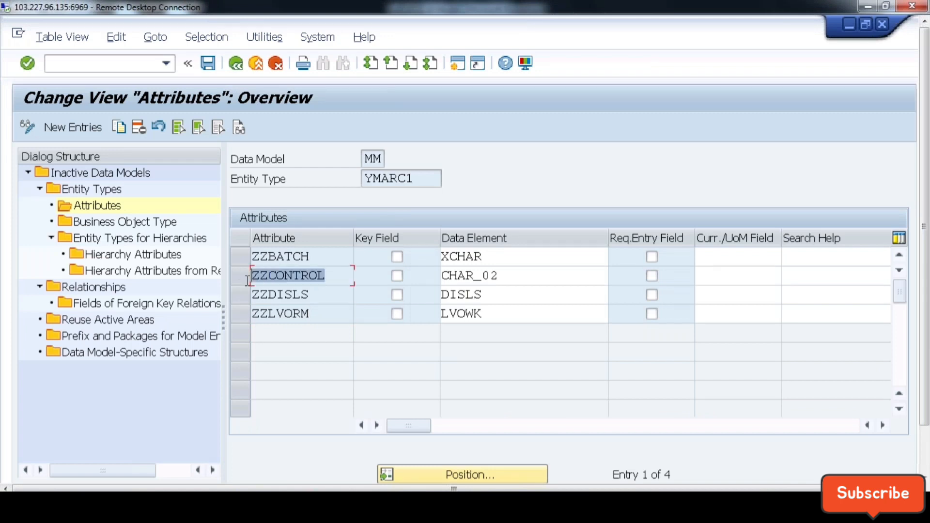
pyautogui.moveTo(329, 298); pyautogui.dragTo(250, 295)
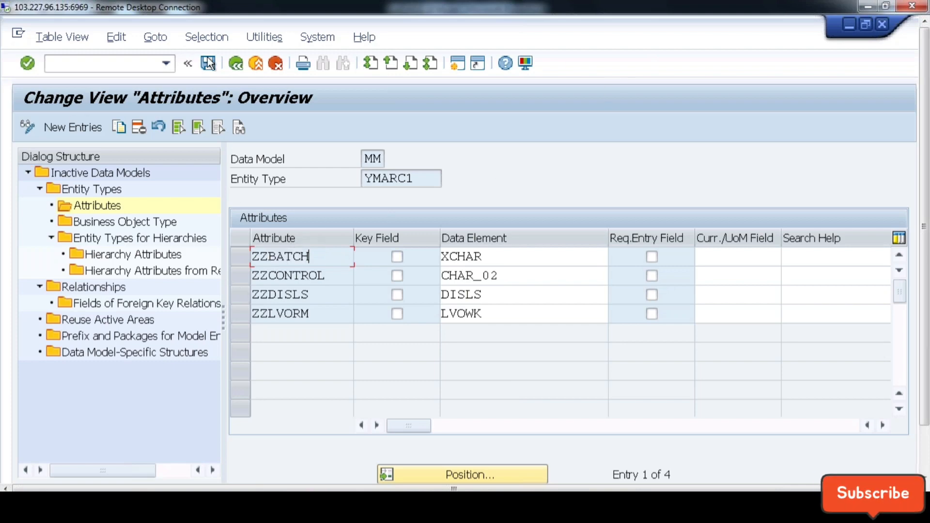
# Return to the entity types list of data model MM and open the details of YT001W.
pyautogui.click(240, 66)
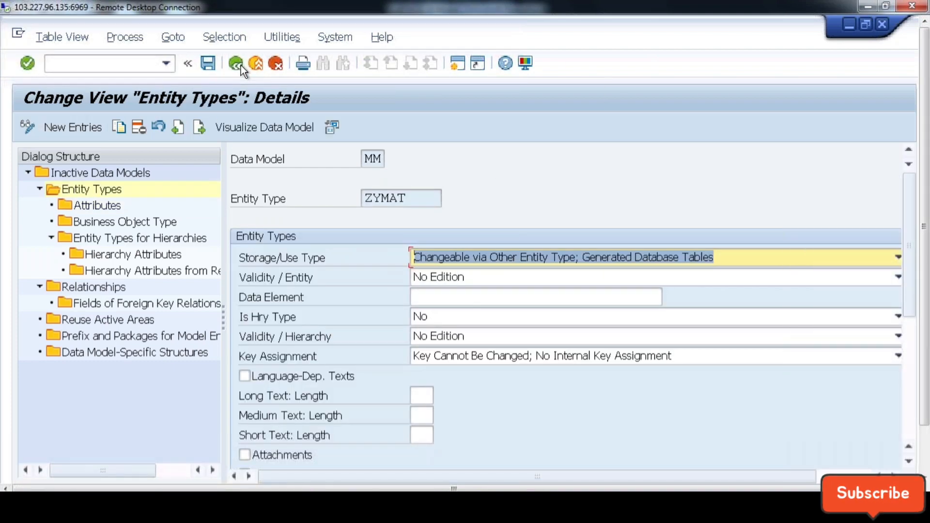
pyautogui.click(241, 66)
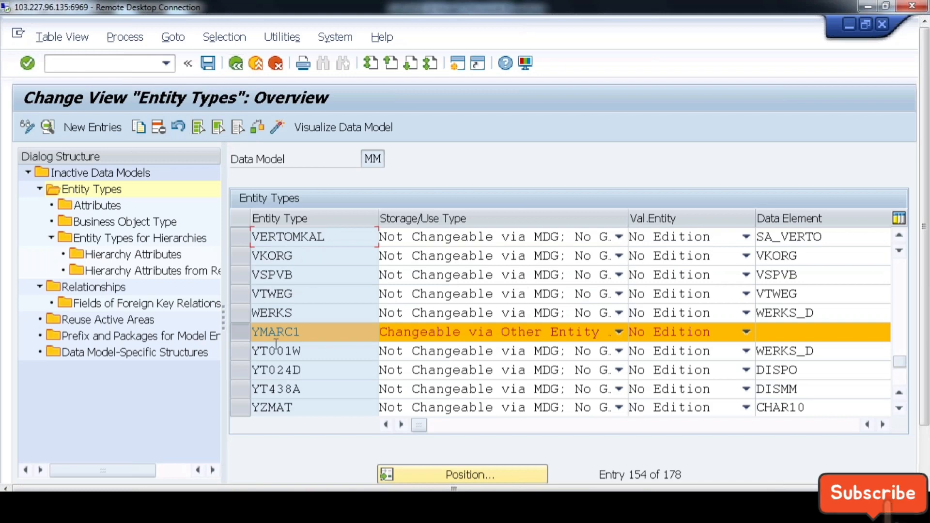
pyautogui.click(242, 356)
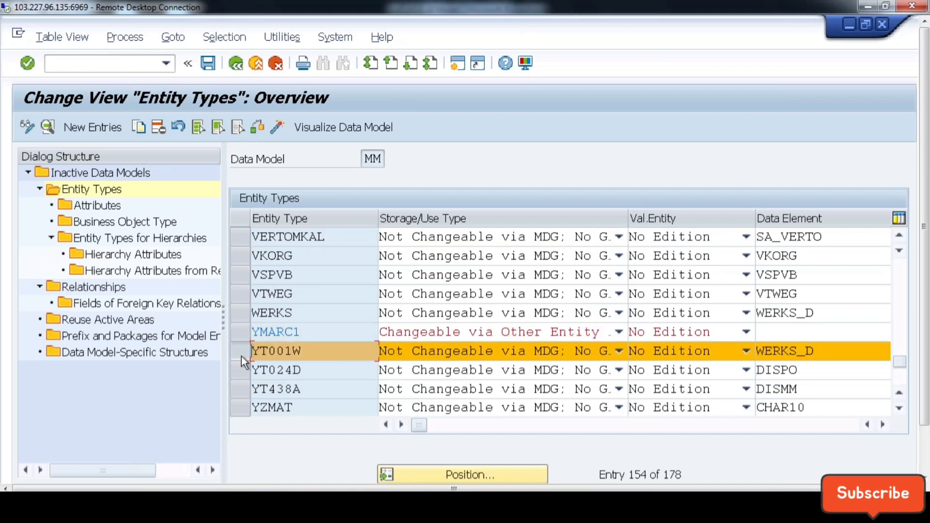
pyautogui.doubleClick(242, 357)
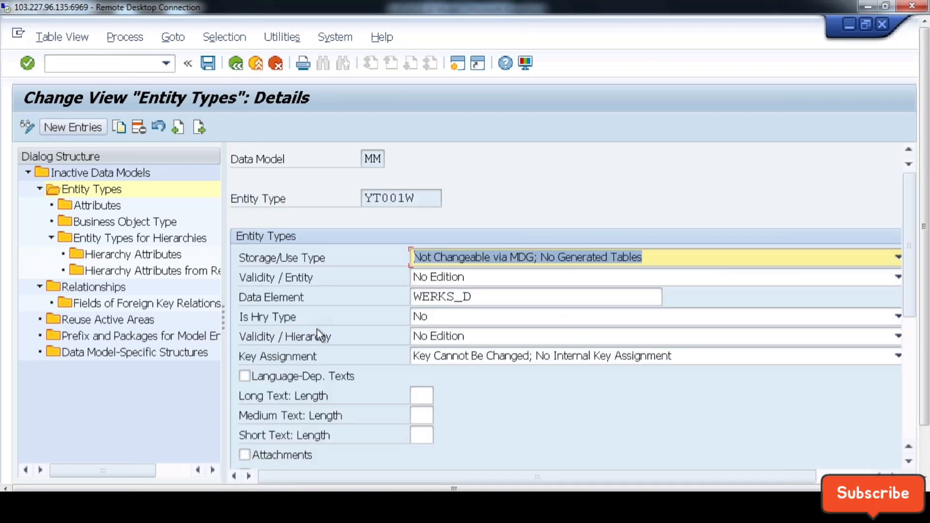
# Examine the YT001W entity type settings, concentrating on its data element.
pyautogui.scroll(-2, 384, 344)
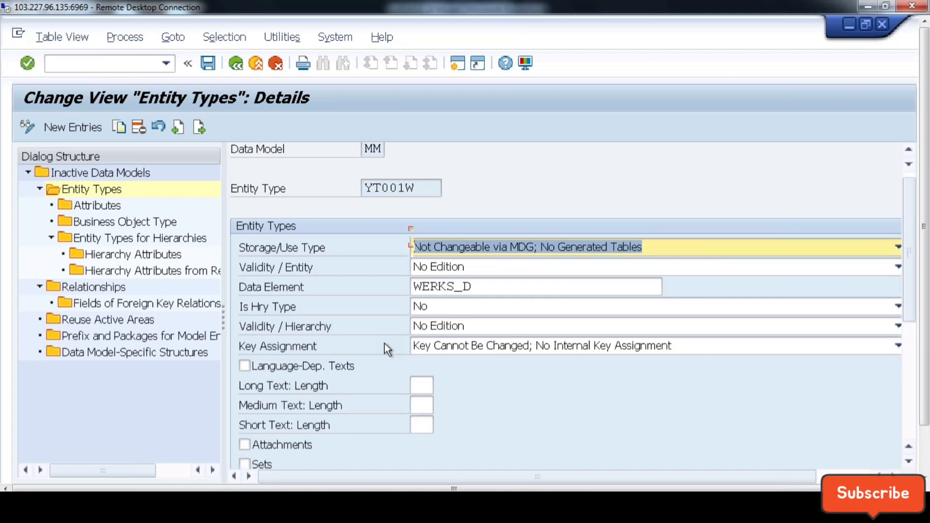
pyautogui.scroll(-2, 388, 343)
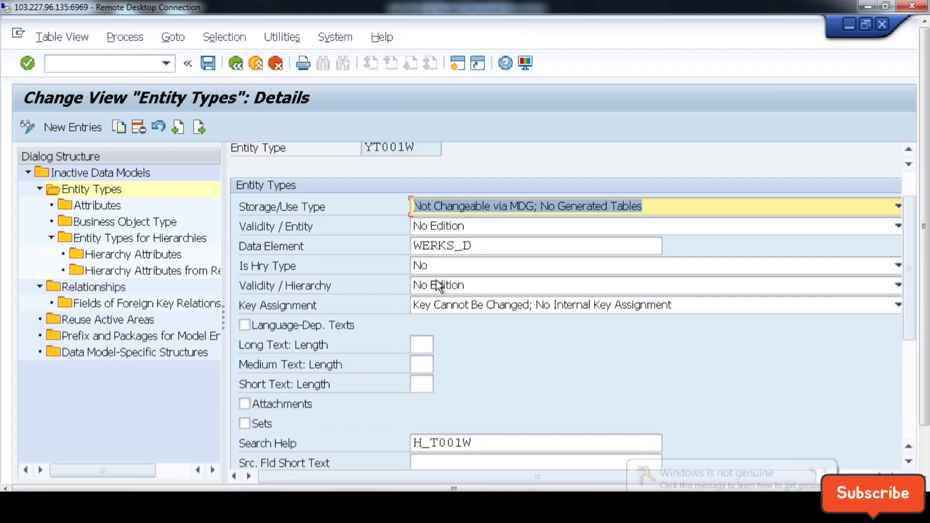
pyautogui.click(483, 246)
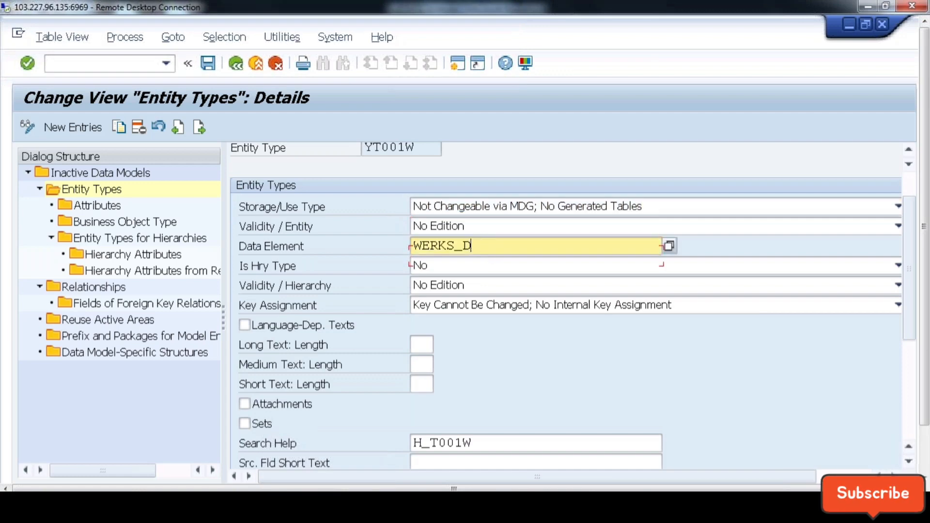
pyautogui.scroll(4, 478, 248)
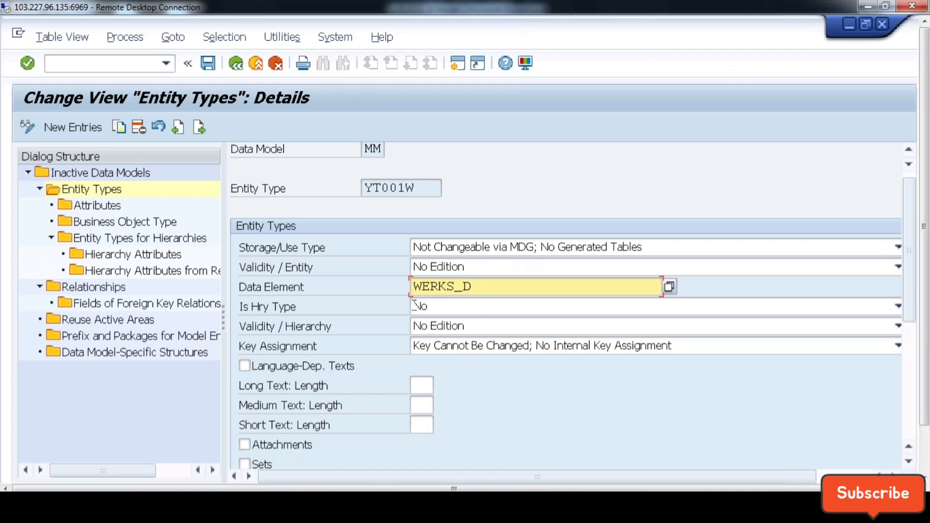
pyautogui.doubleClick(459, 286)
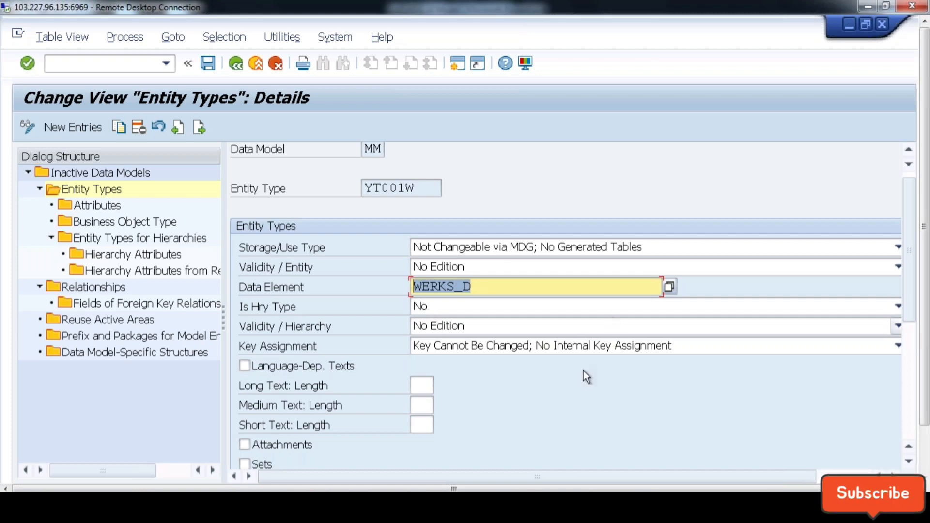
# Check the search help assigned to YT001W and select its name.
pyautogui.scroll(-1, 584, 374)
pyautogui.scroll(-2, 583, 379)
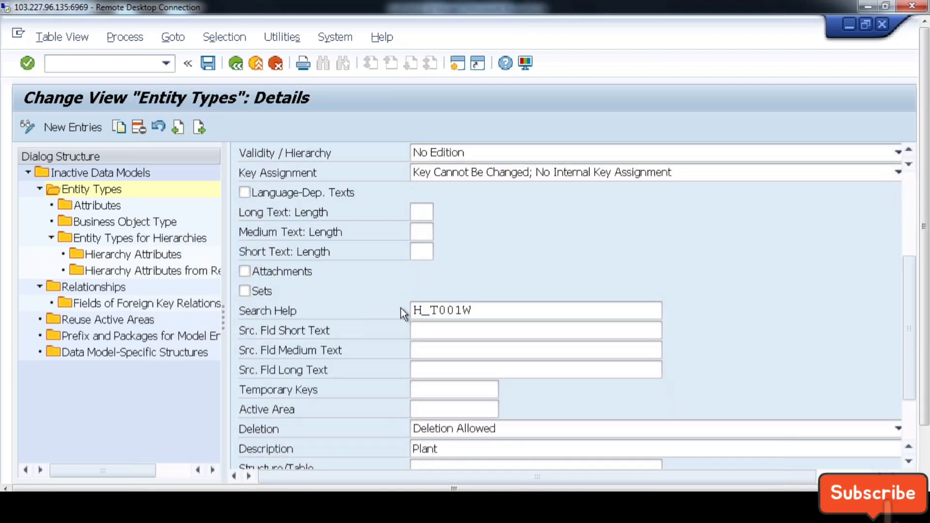
pyautogui.moveTo(481, 311); pyautogui.dragTo(371, 311)
pyautogui.moveTo(487, 312); pyautogui.dragTo(402, 309)
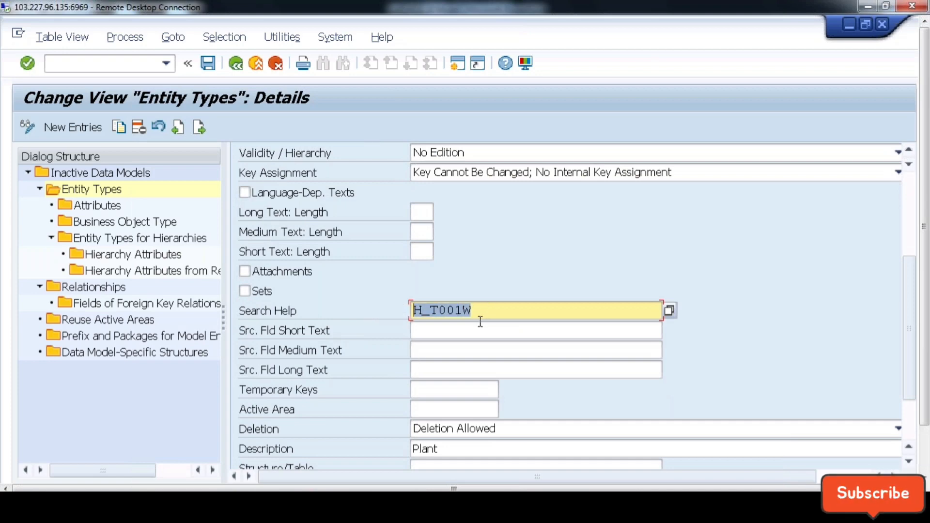
pyautogui.press('Return')
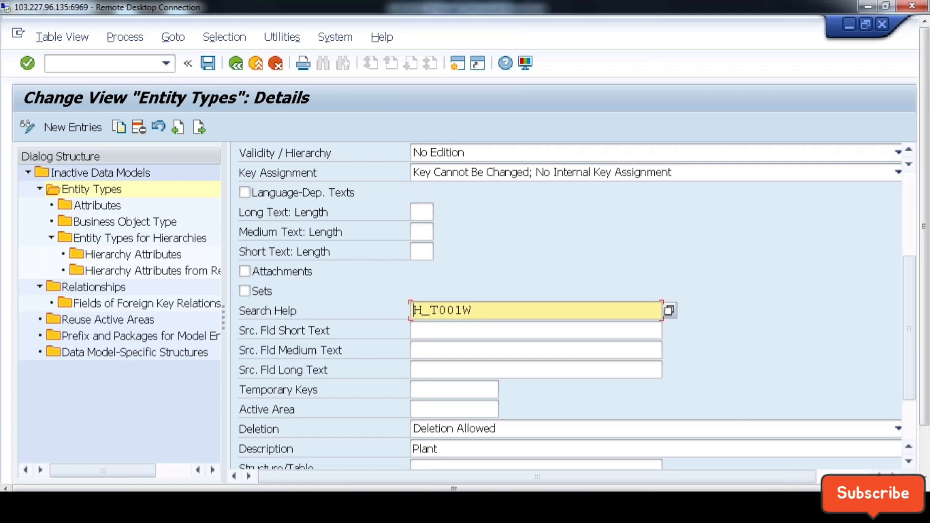
pyautogui.click(924, 449)
pyautogui.click(263, 470)
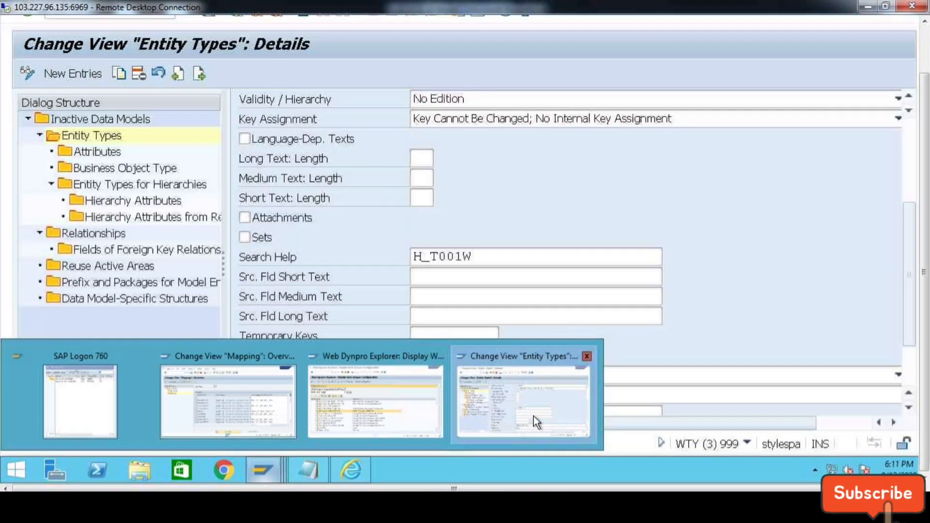
pyautogui.click(534, 417)
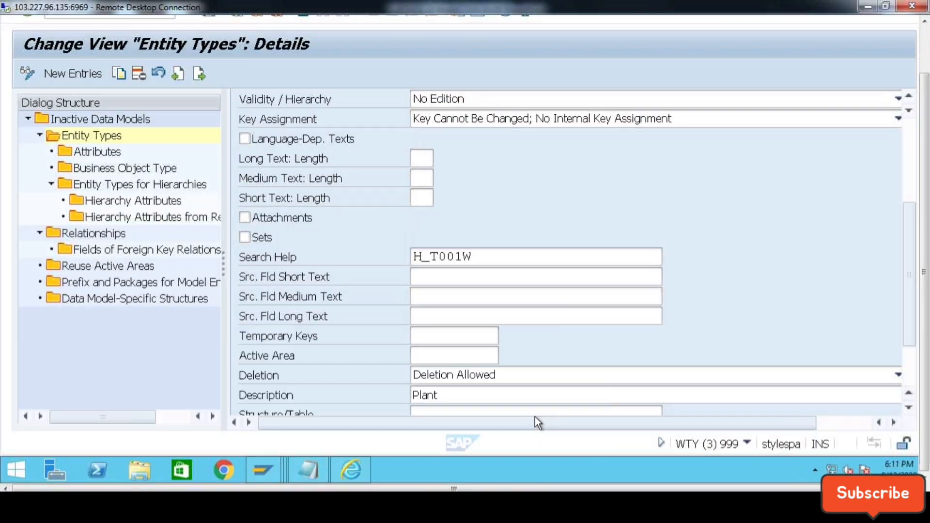
pyautogui.moveTo(923, 157); pyautogui.dragTo(923, 101)
# Start transaction SE11 in a new session and display the search help H_T001W.
pyautogui.click(460, 65)
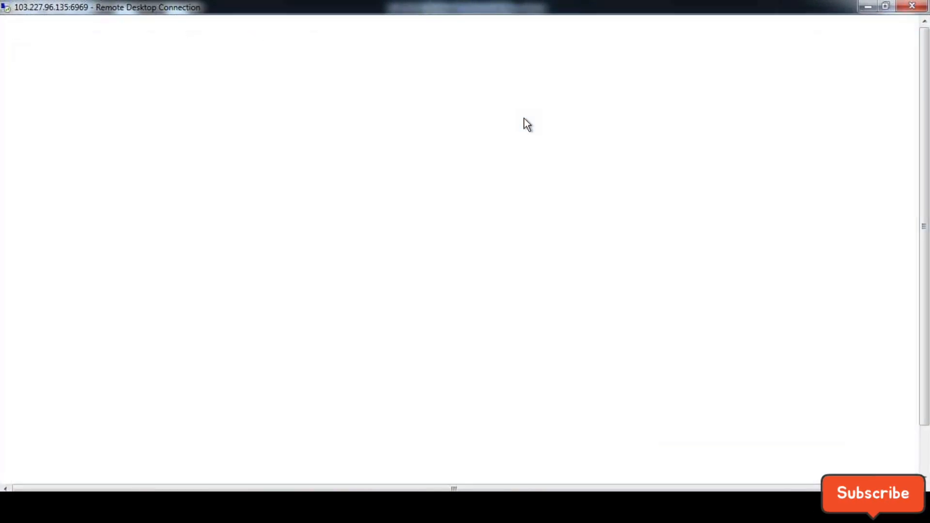
pyautogui.write('/nse11')
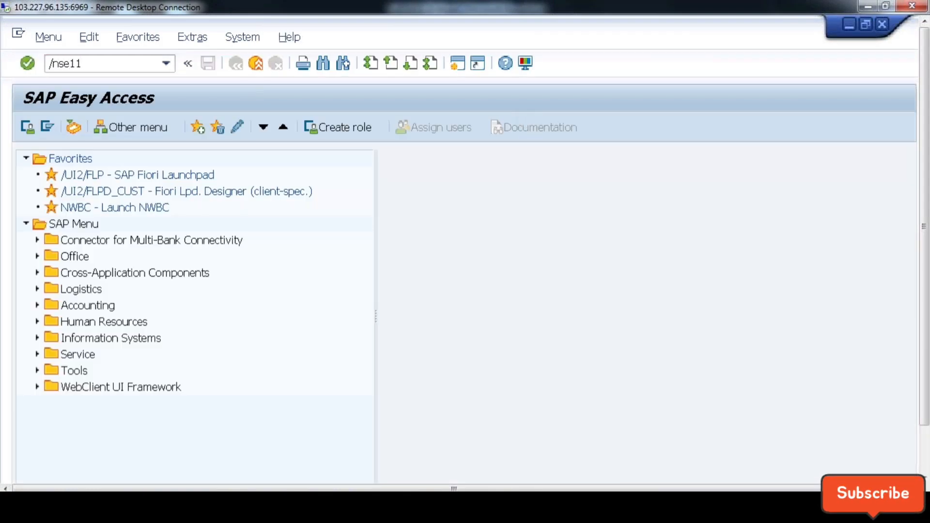
pyautogui.press('Return')
pyautogui.click(68, 342)
pyautogui.click(293, 338)
pyautogui.write('H_T001W')
pyautogui.click(71, 395)
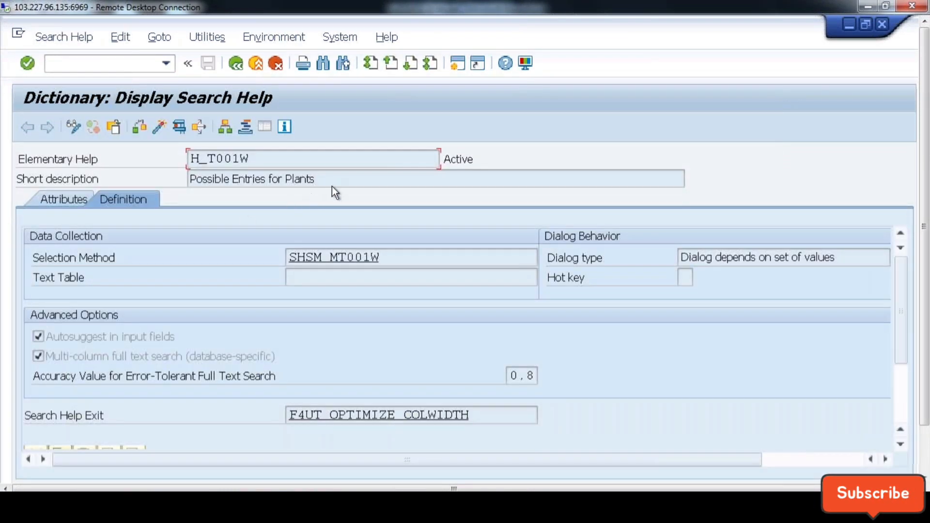
# Read the search help's short description, then return to the YT001W details and check the entity type's description.
pyautogui.moveTo(333, 181); pyautogui.dragTo(97, 173)
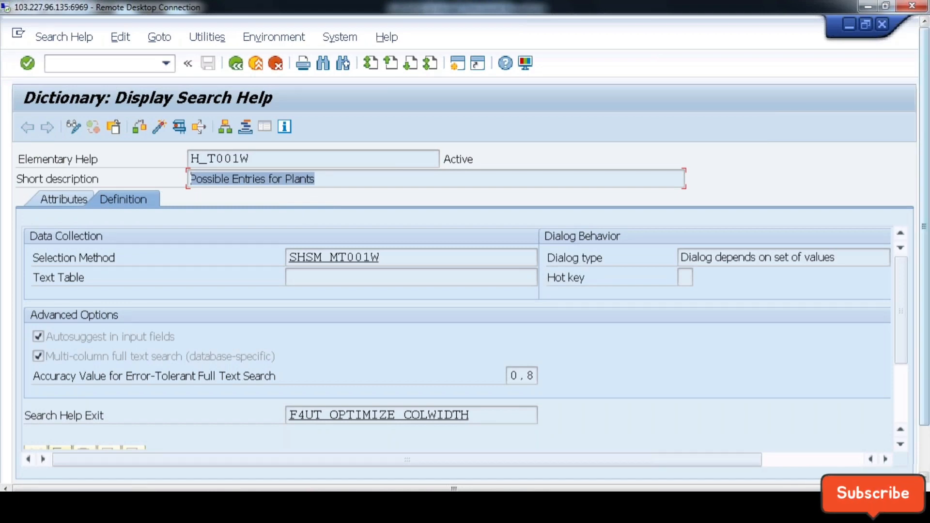
pyautogui.click(849, 25)
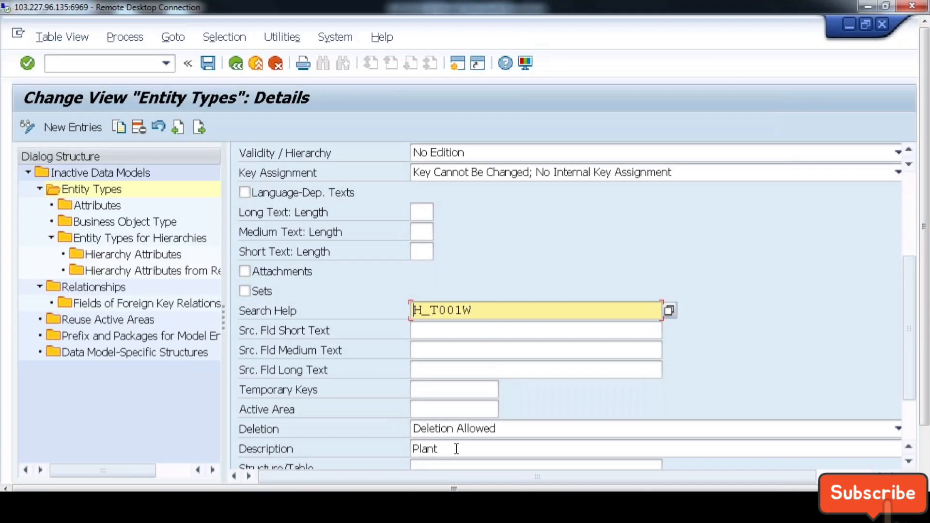
pyautogui.moveTo(455, 446); pyautogui.dragTo(376, 447)
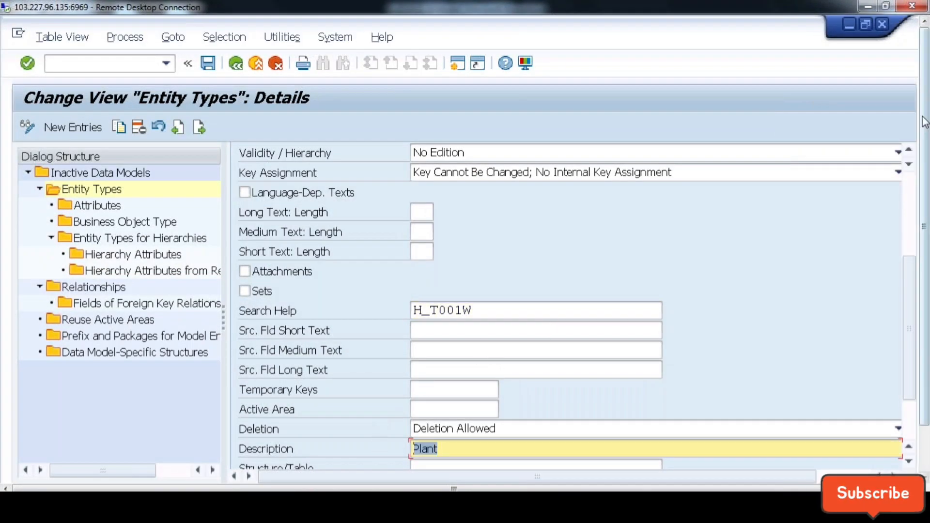
# Go back to the entity types list and open the details of YT024D.
pyautogui.moveTo(905, 263); pyautogui.dragTo(912, 180)
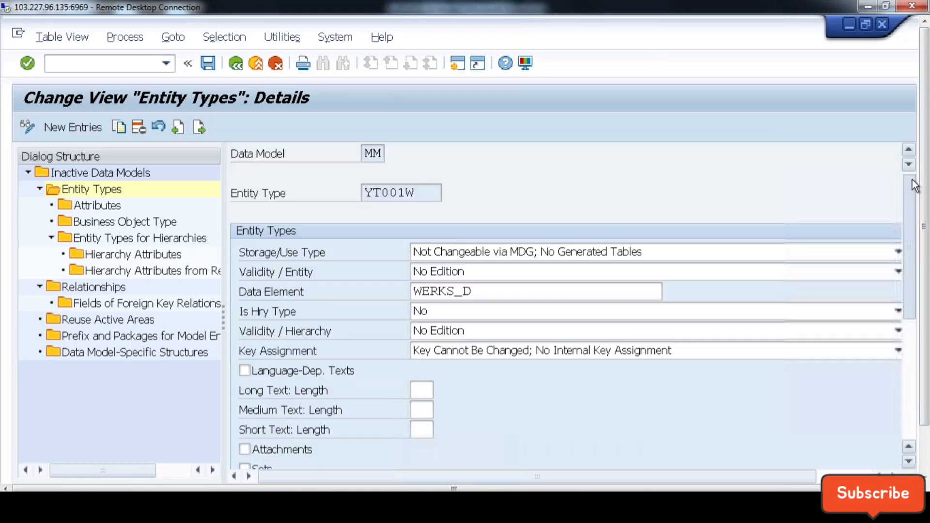
pyautogui.click(235, 66)
pyautogui.click(240, 371)
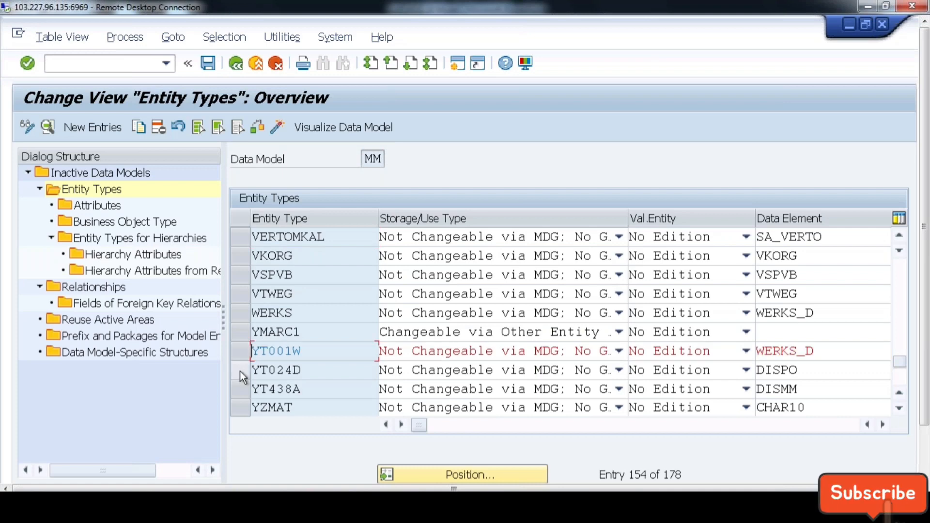
pyautogui.click(48, 127)
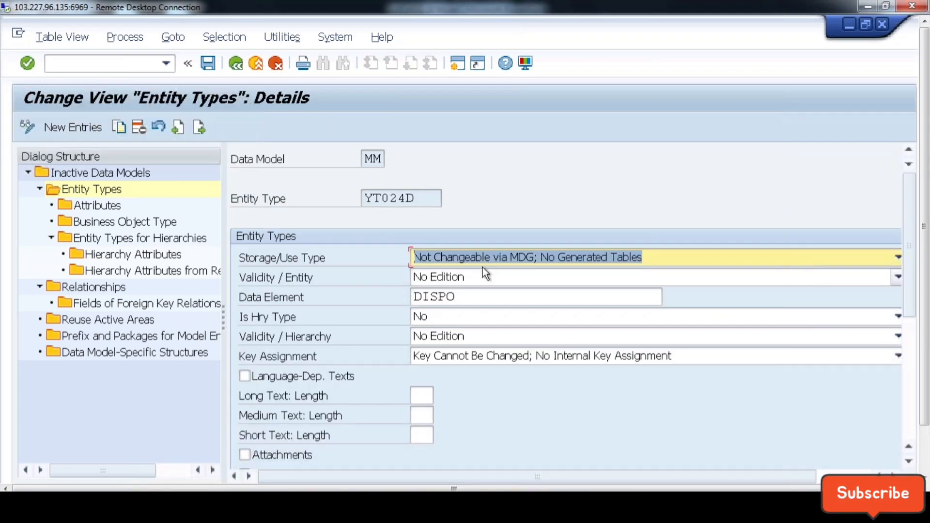
# Examine the data element and search help of YT024D and return to the entity types list.
pyautogui.doubleClick(464, 296)
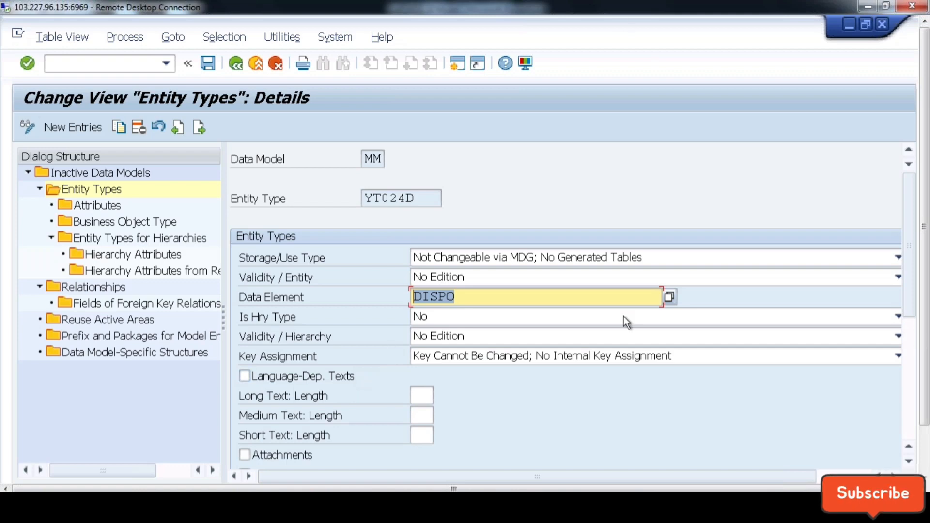
pyautogui.scroll(-5, 615, 337)
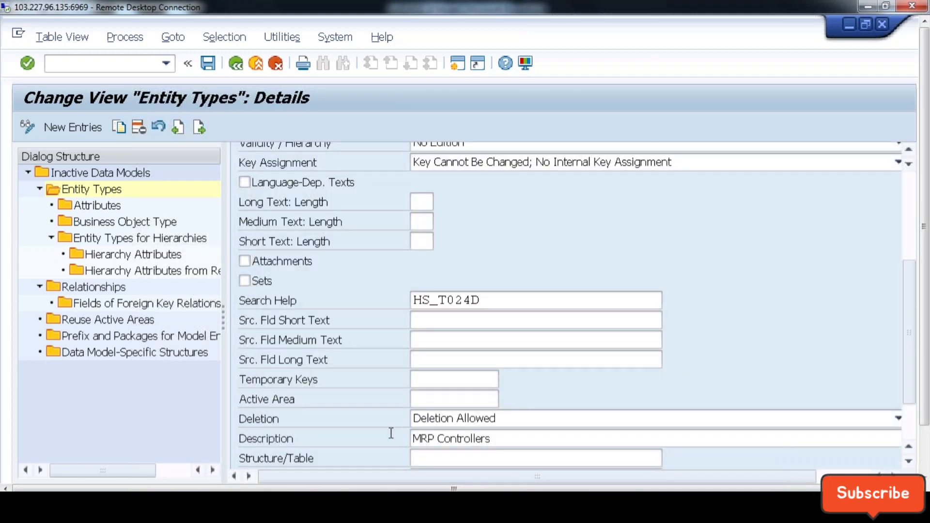
pyautogui.moveTo(481, 299); pyautogui.dragTo(395, 284)
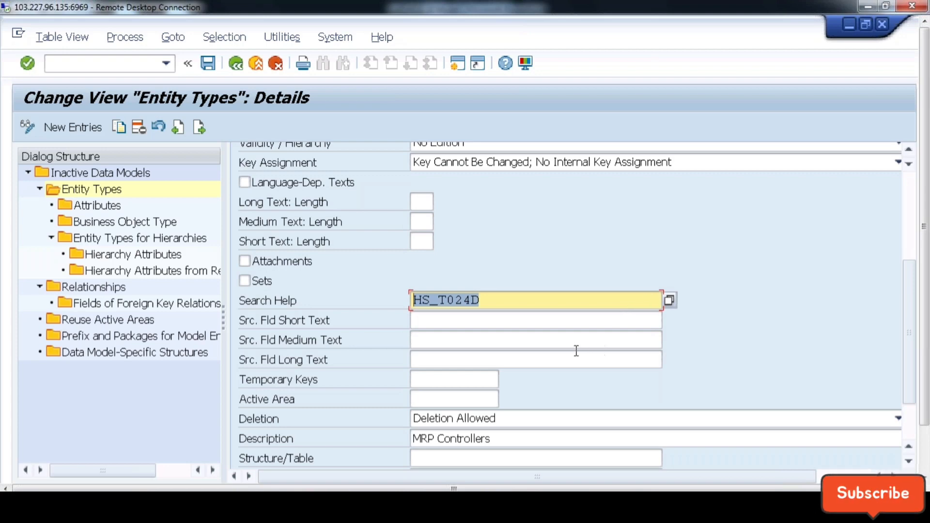
pyautogui.scroll(1, 561, 338)
pyautogui.scroll(1, 560, 338)
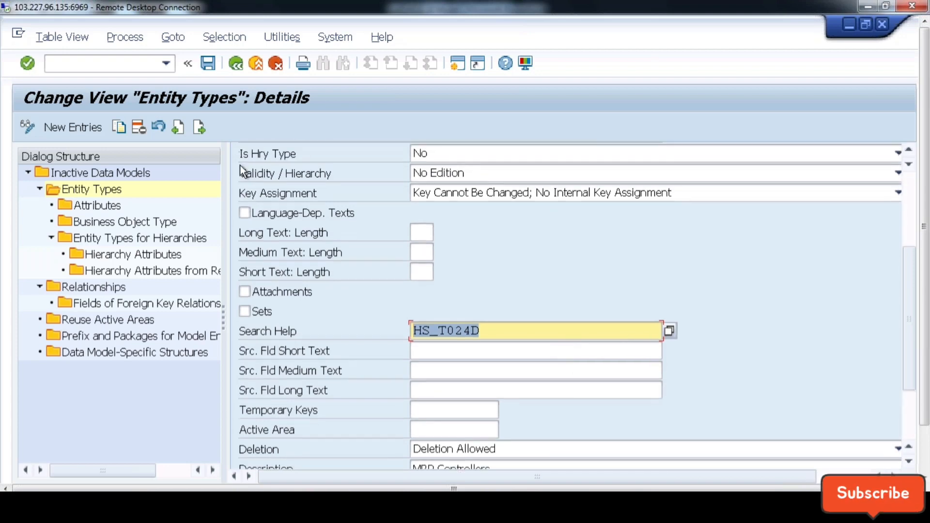
pyautogui.click(235, 63)
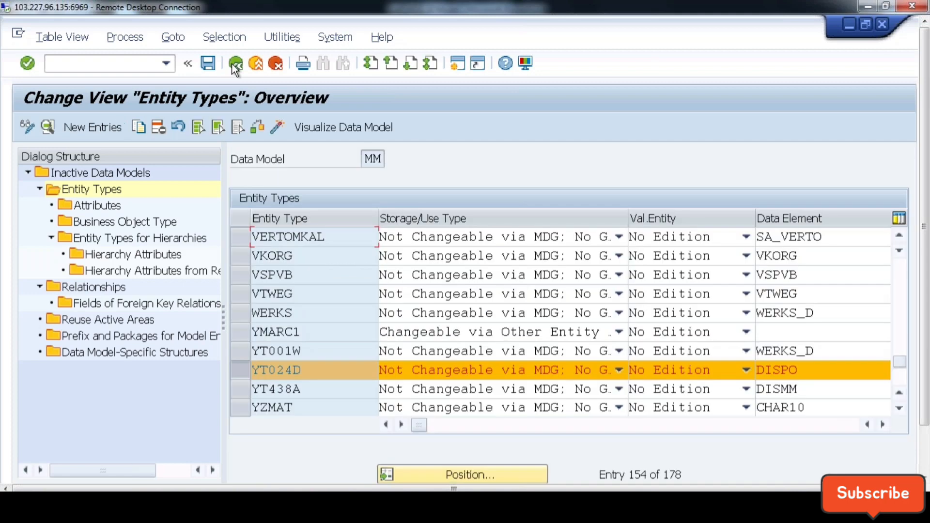
# Select entity type YT438A in the MM entity types list and open its details.
pyautogui.click(242, 387)
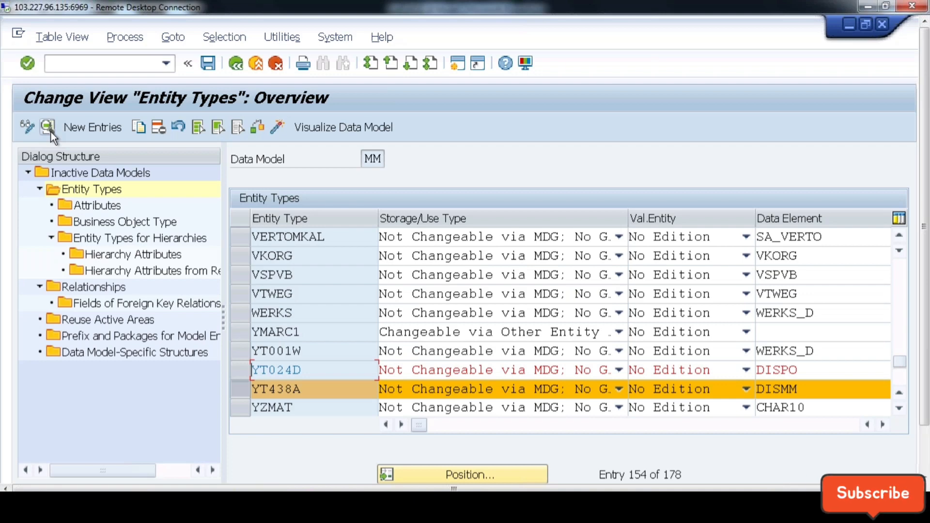
pyautogui.click(51, 131)
pyautogui.click(72, 127)
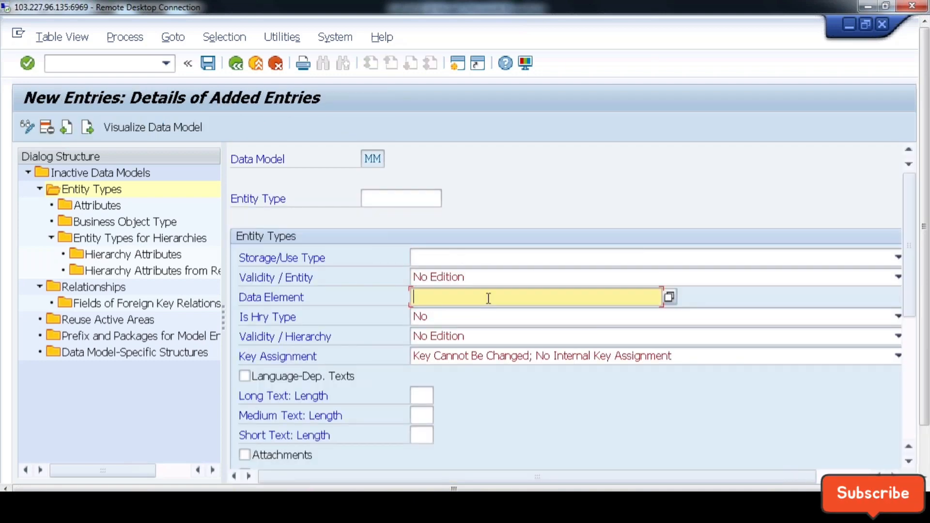
pyautogui.click(275, 64)
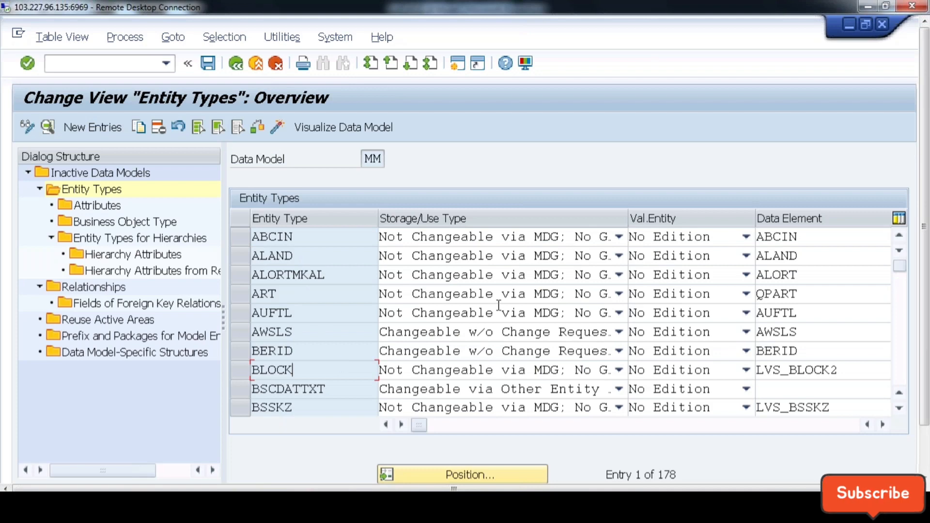
pyautogui.moveTo(900, 265); pyautogui.dragTo(894, 380)
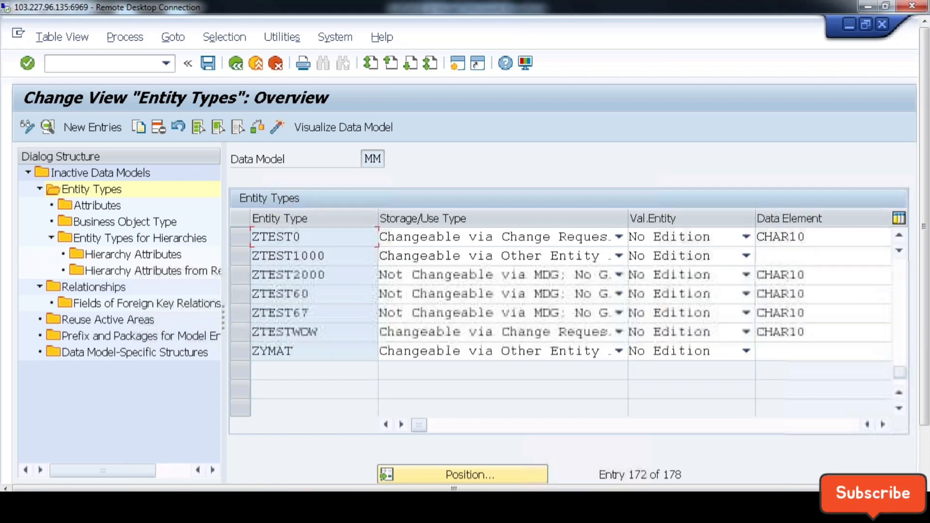
pyautogui.scroll(1, 571, 322)
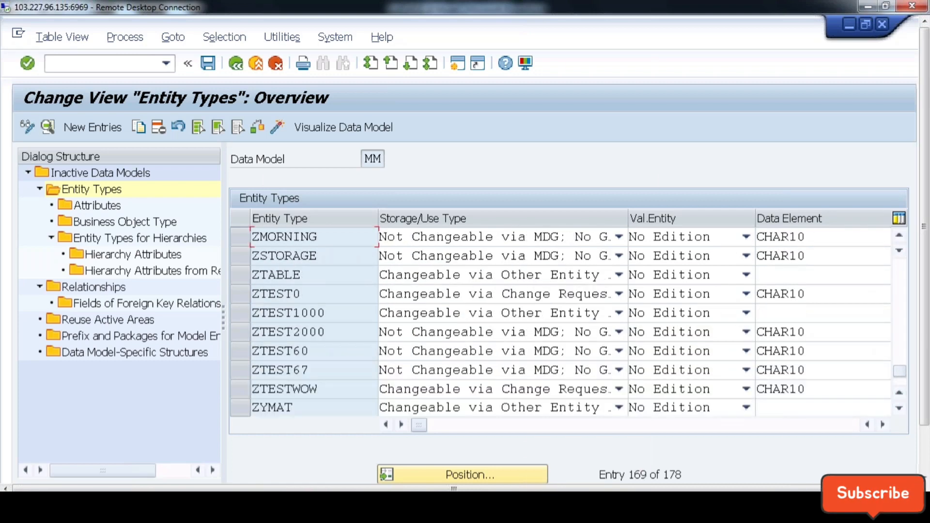
pyautogui.scroll(3, 342, 368)
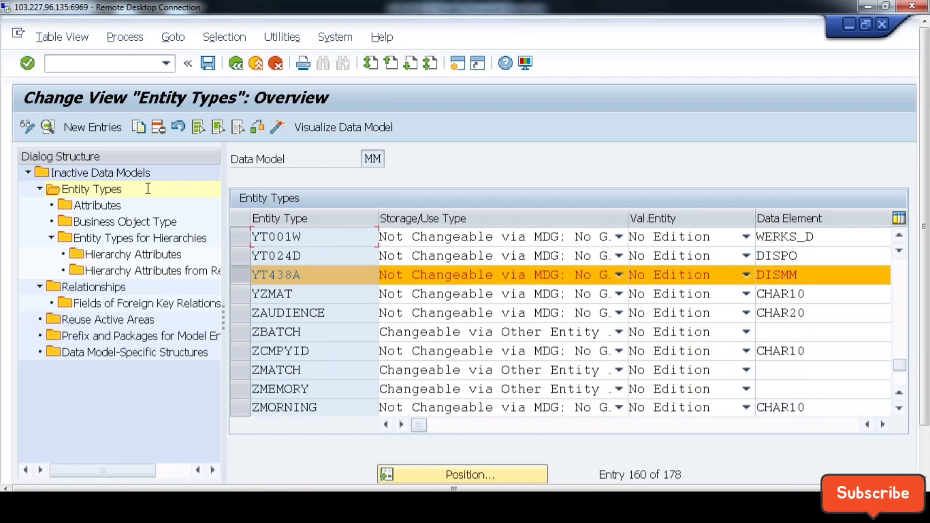
pyautogui.click(47, 127)
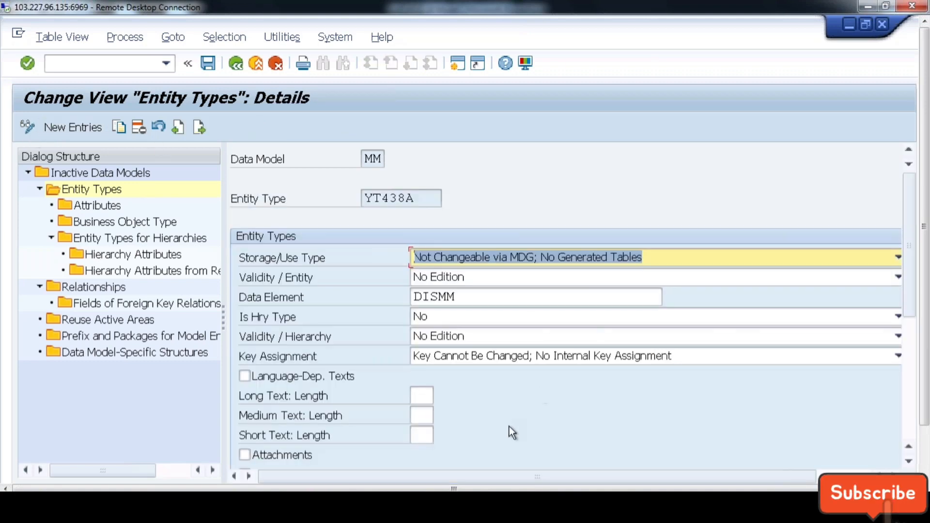
# Examine the data element, description and search help of entity type YT438A.
pyautogui.scroll(-1, 510, 362)
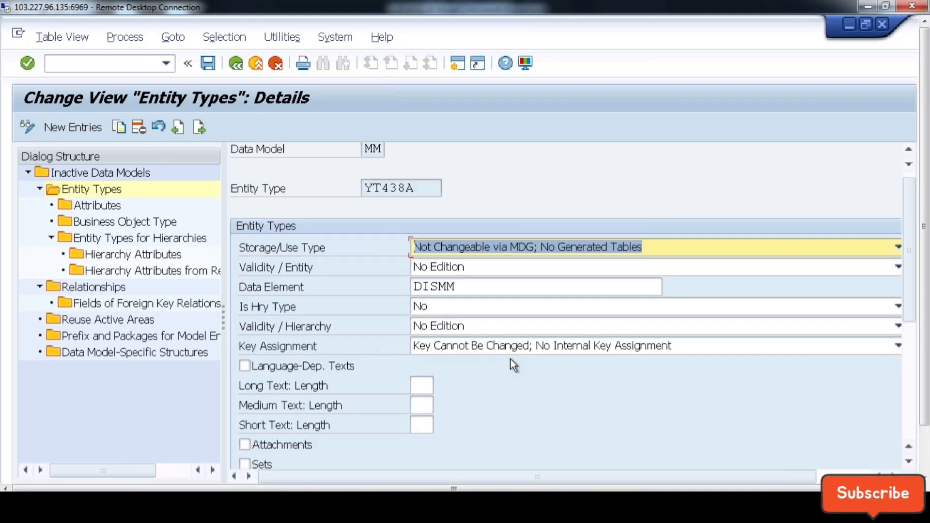
pyautogui.moveTo(906, 337); pyautogui.dragTo(900, 414)
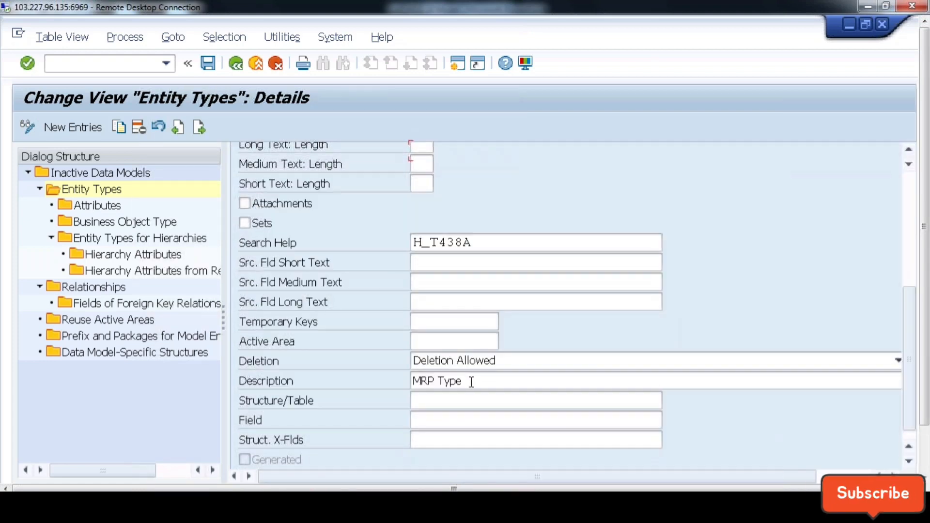
pyautogui.click(471, 382)
pyautogui.doubleClick(422, 243)
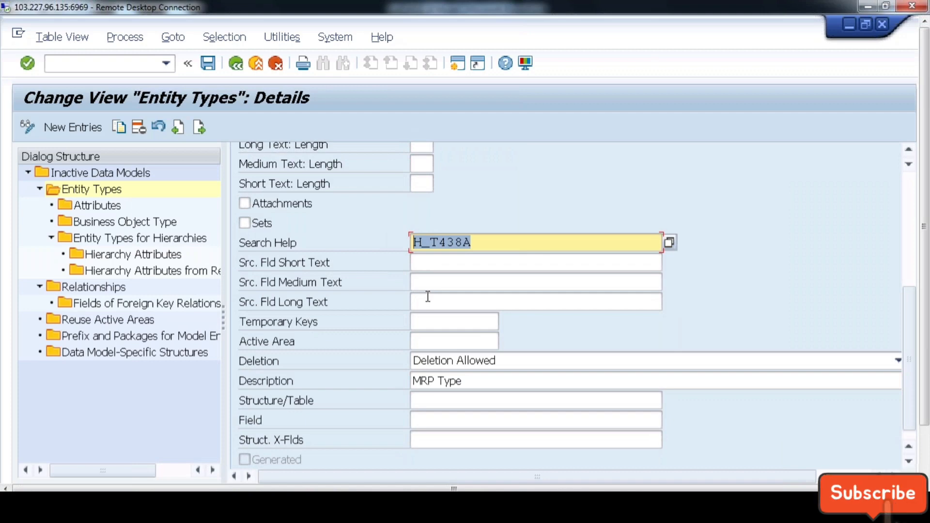
# Open Prefix and Packages for Model Enhancements, widen the dialog structure, and review the MM model's prefix and customer include package.
pyautogui.doubleClick(126, 336)
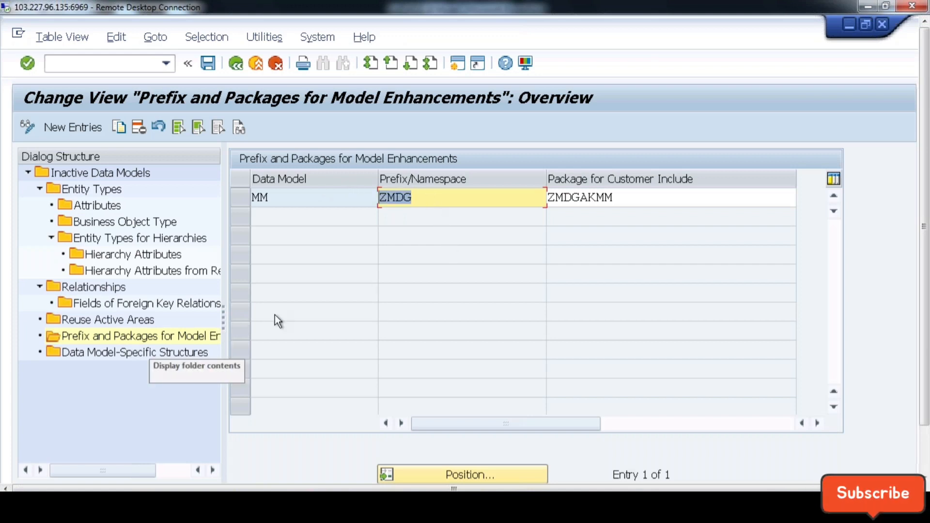
pyautogui.moveTo(224, 318); pyautogui.dragTo(308, 318)
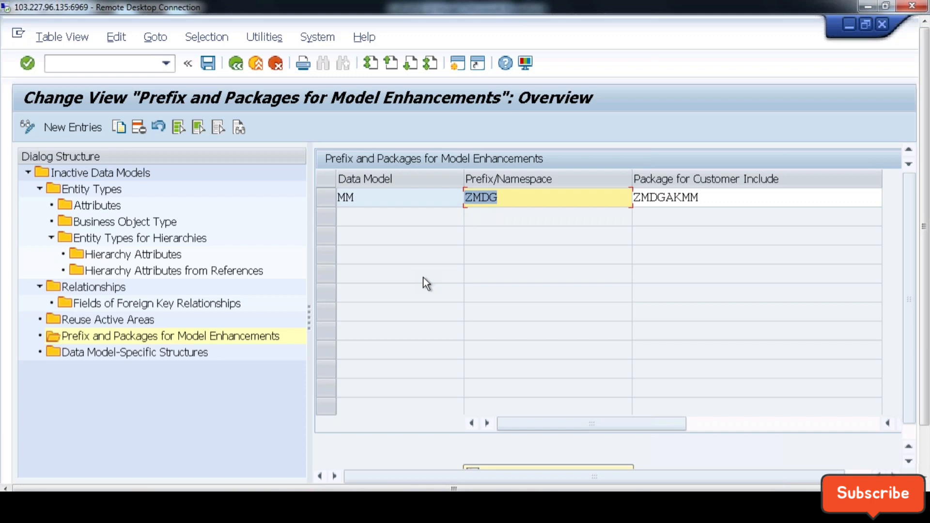
pyautogui.moveTo(505, 198); pyautogui.dragTo(437, 196)
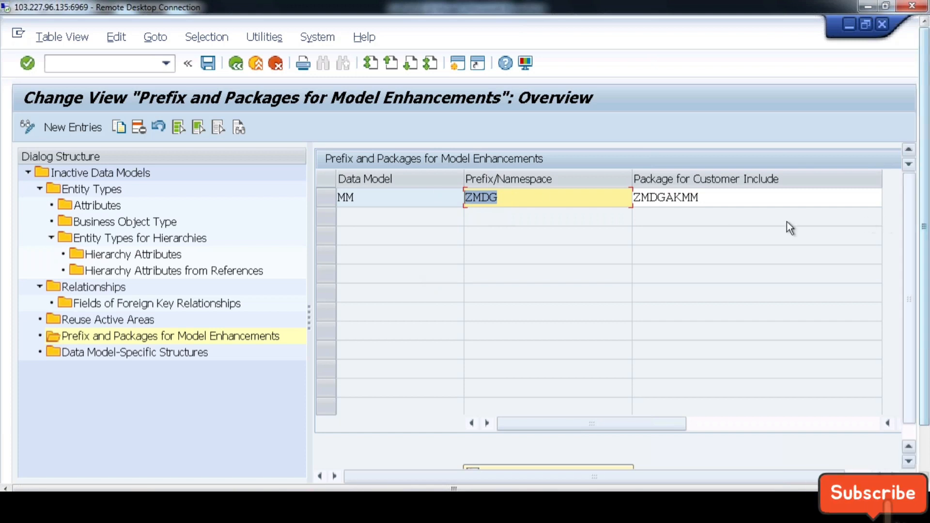
pyautogui.click(719, 201)
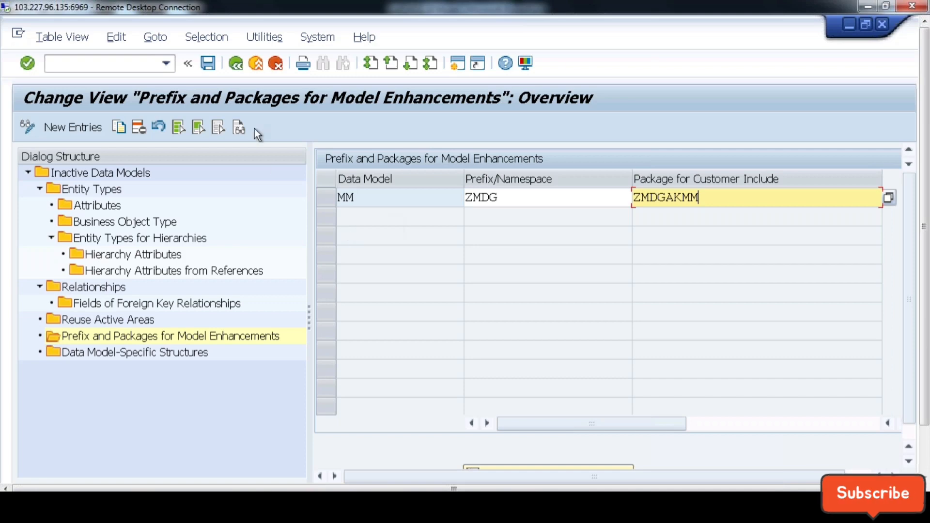
# Return to the implementation guide and look through the Data Modeling activities, including Generate Data Model-Specific Structures.
pyautogui.click(237, 65)
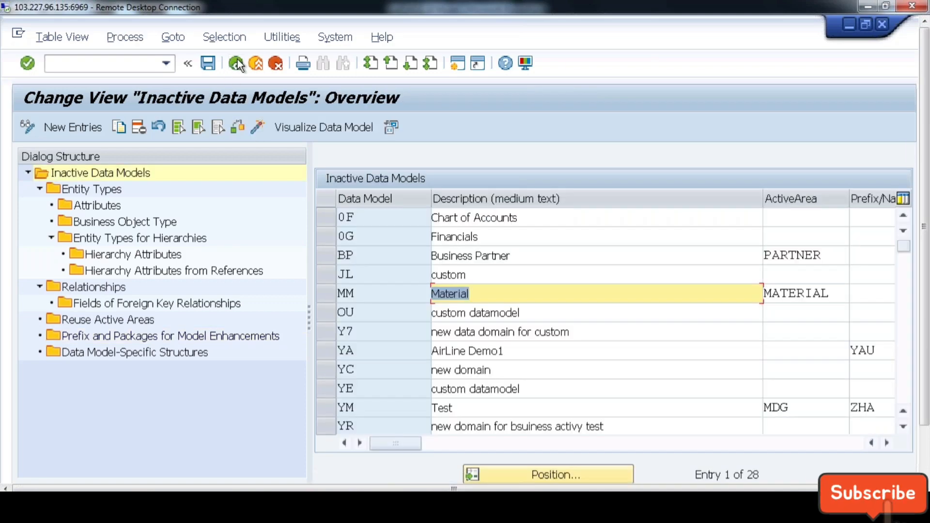
pyautogui.click(238, 65)
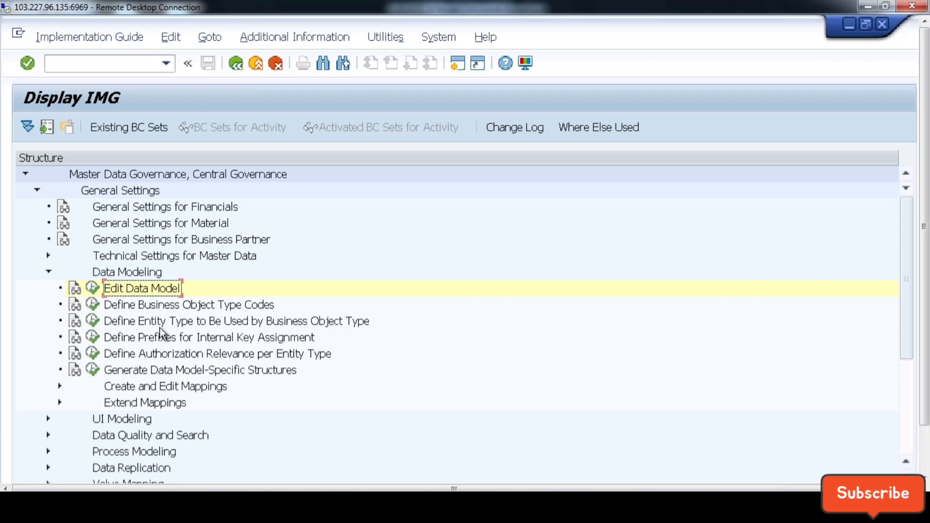
pyautogui.click(134, 356)
pyautogui.click(140, 373)
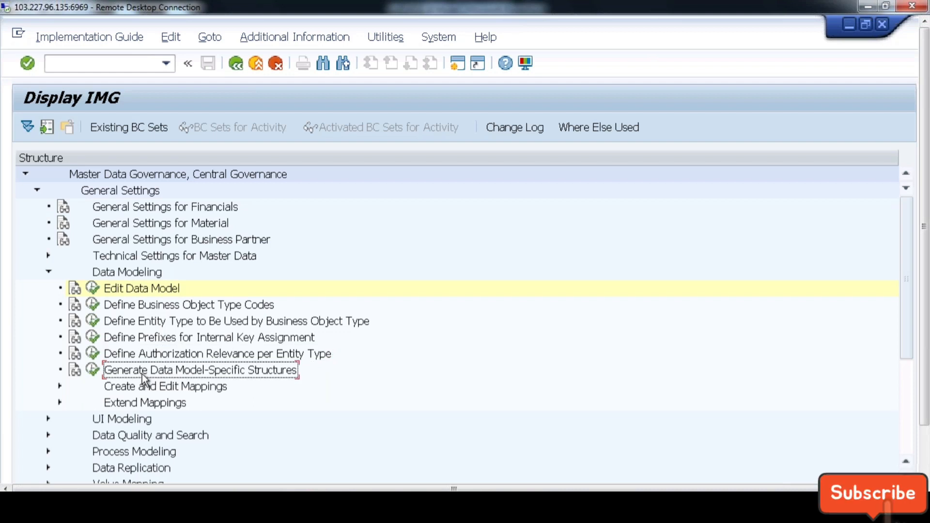
pyautogui.scroll(-1, 141, 374)
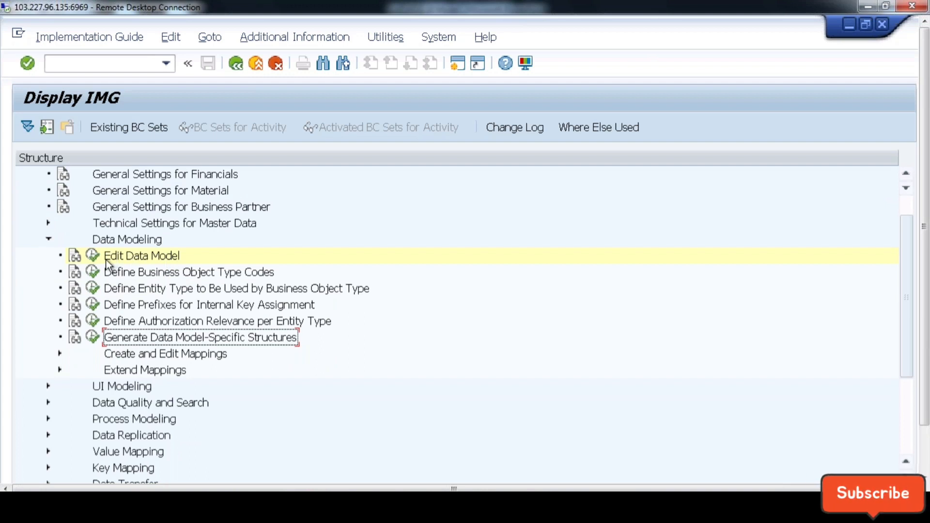
# Run Edit Data Model again and display the MM model's entity types around YMARC1 to YT438A.
pyautogui.click(93, 255)
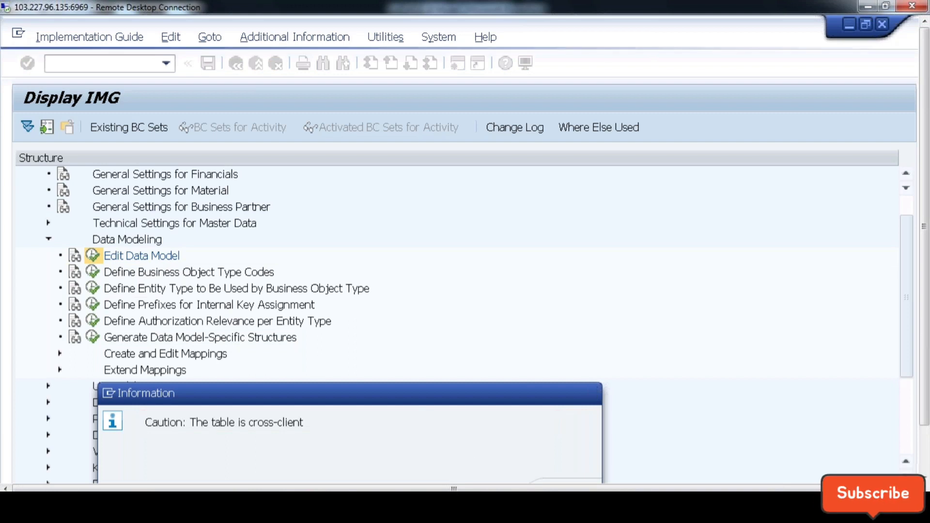
pyautogui.press('Return')
pyautogui.click(237, 295)
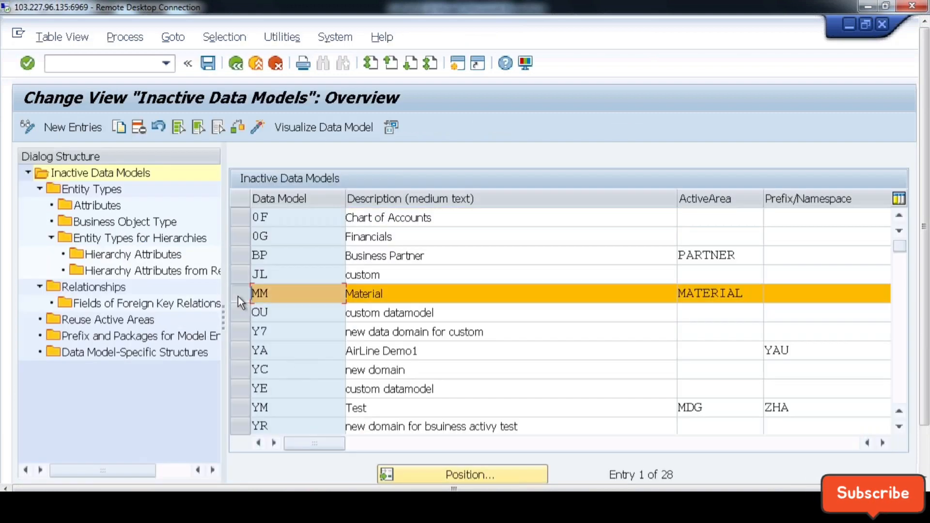
pyautogui.doubleClick(83, 187)
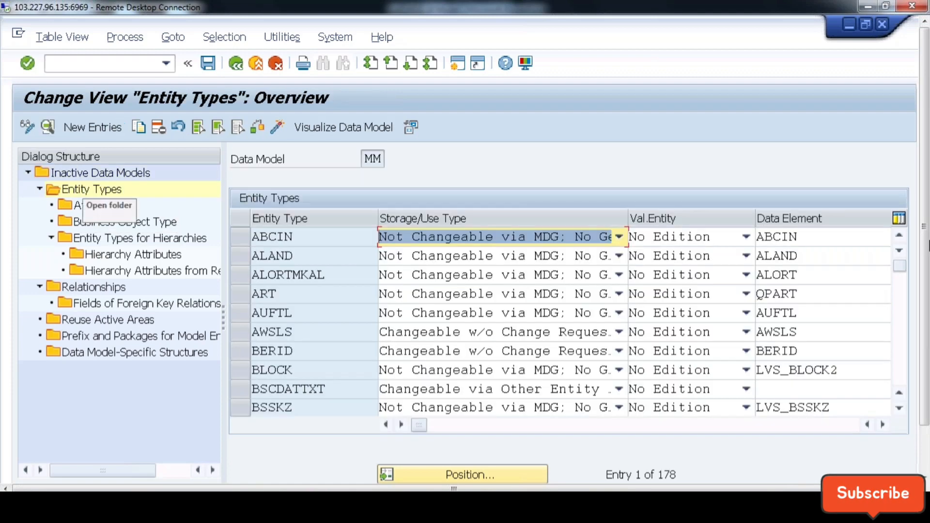
pyautogui.moveTo(900, 333); pyautogui.dragTo(902, 371)
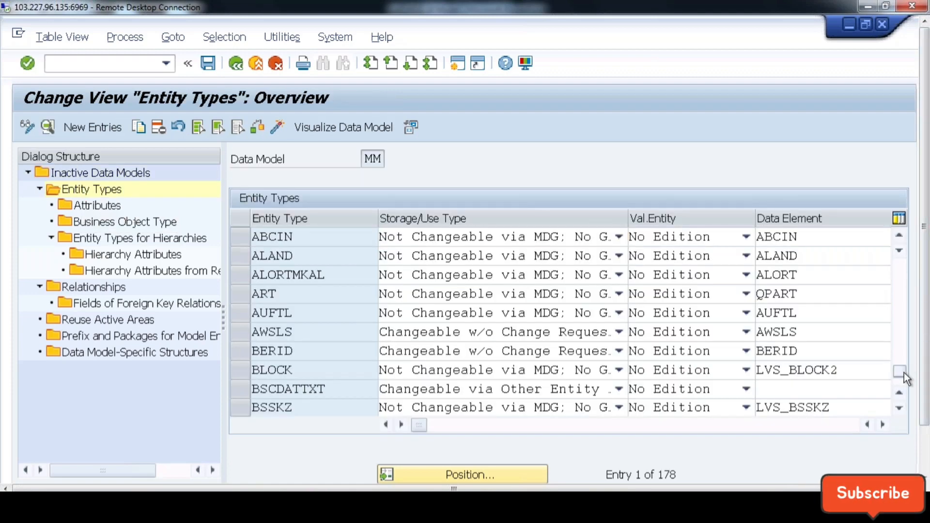
pyautogui.scroll(4, 340, 322)
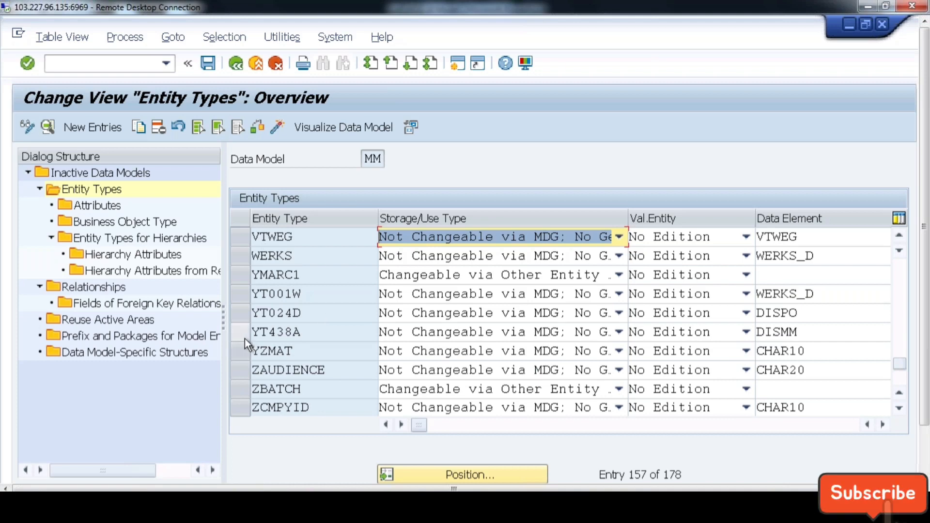
# Leave the data model, restart transaction mdgimg, and expand Data Modeling under General Settings.
pyautogui.click(234, 67)
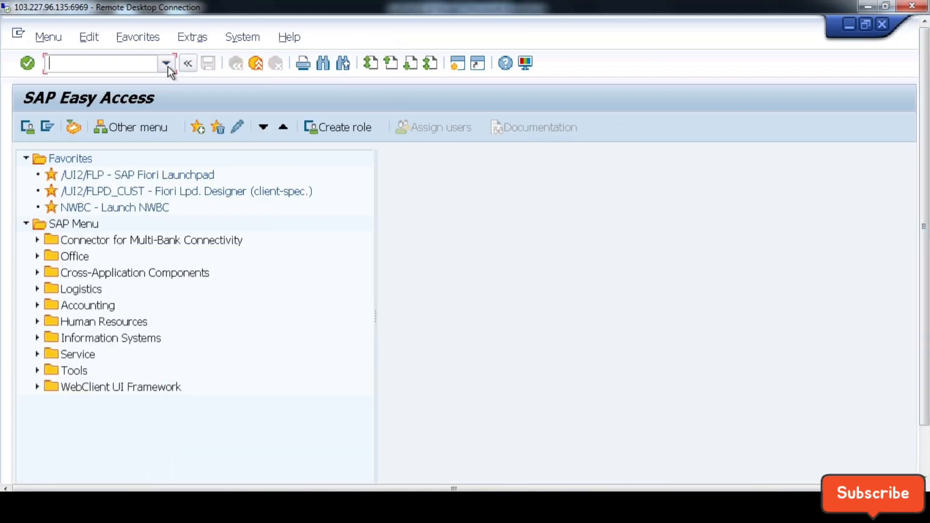
pyautogui.click(167, 66)
pyautogui.click(99, 103)
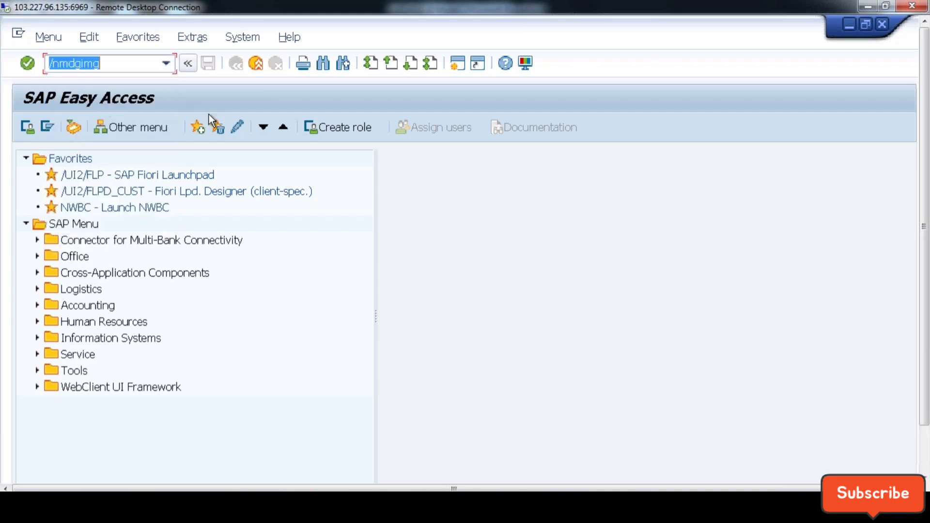
pyautogui.press('Return')
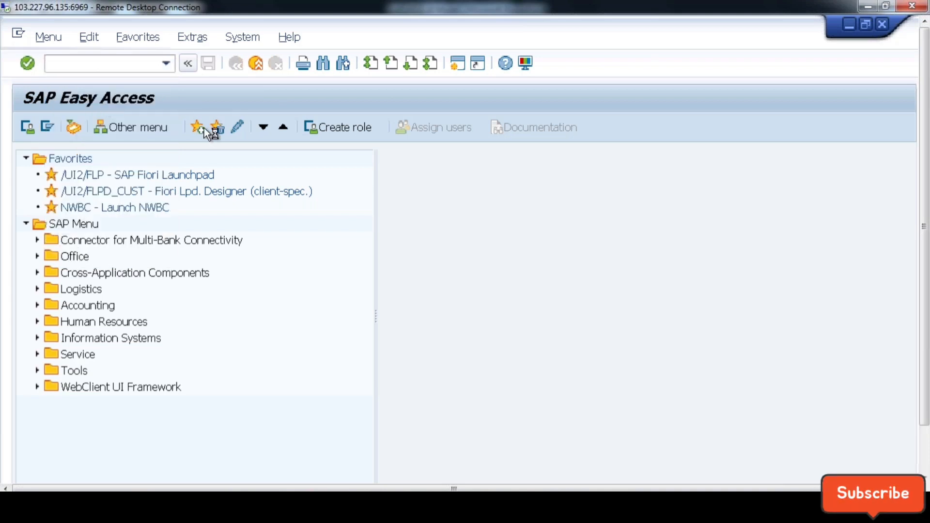
pyautogui.click(36, 190)
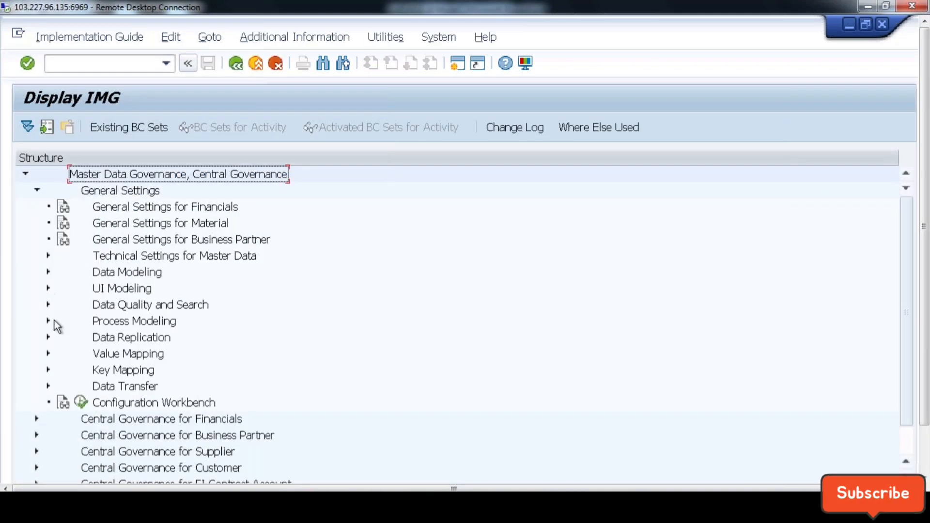
pyautogui.click(48, 272)
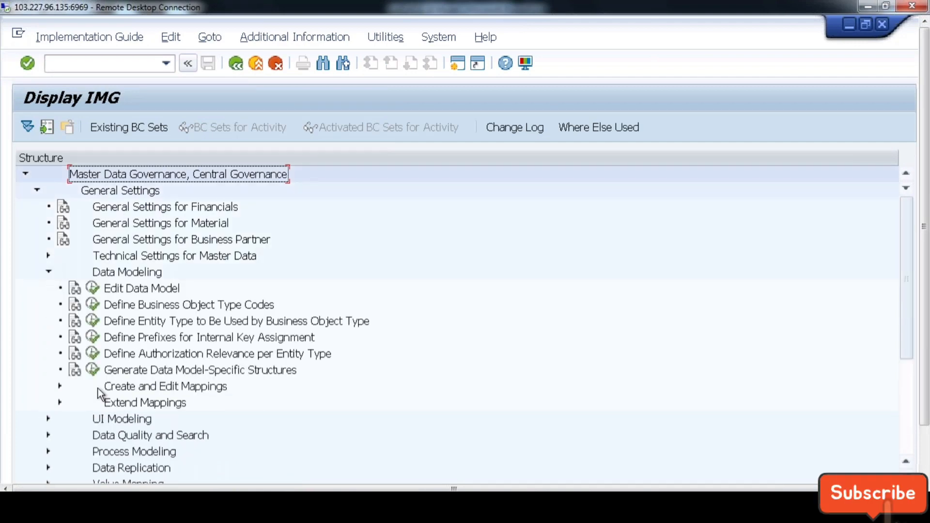
# Run Generate Data Model-Specific Structures and choose to display the locked data.
pyautogui.click(93, 371)
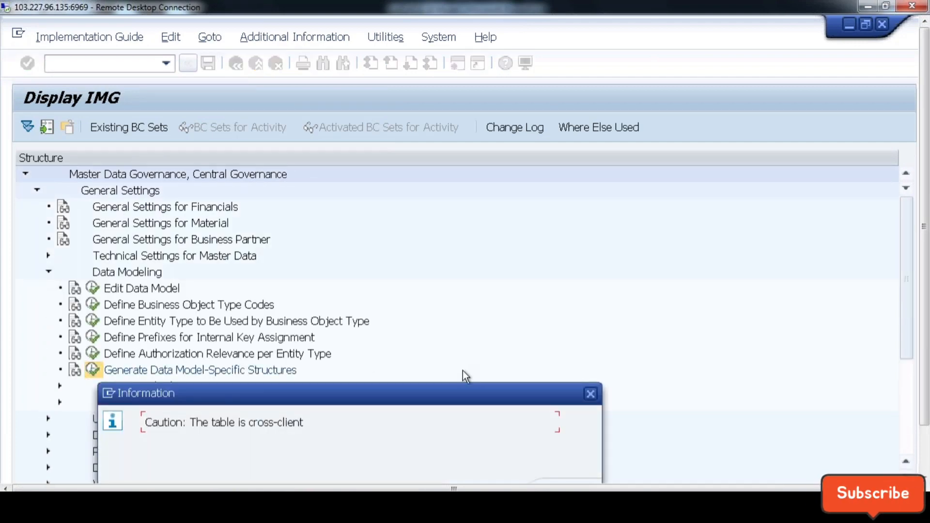
pyautogui.press('Return')
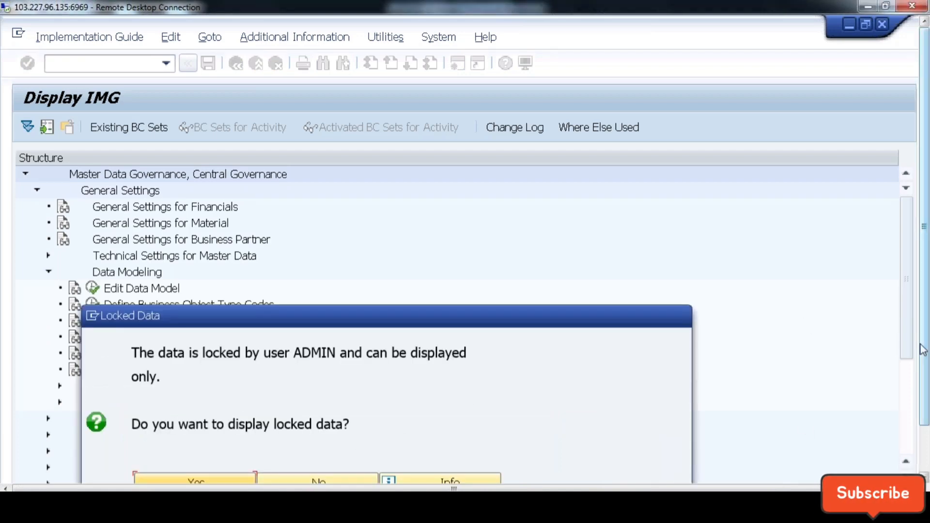
pyautogui.scroll(-2, 923, 349)
pyautogui.click(225, 430)
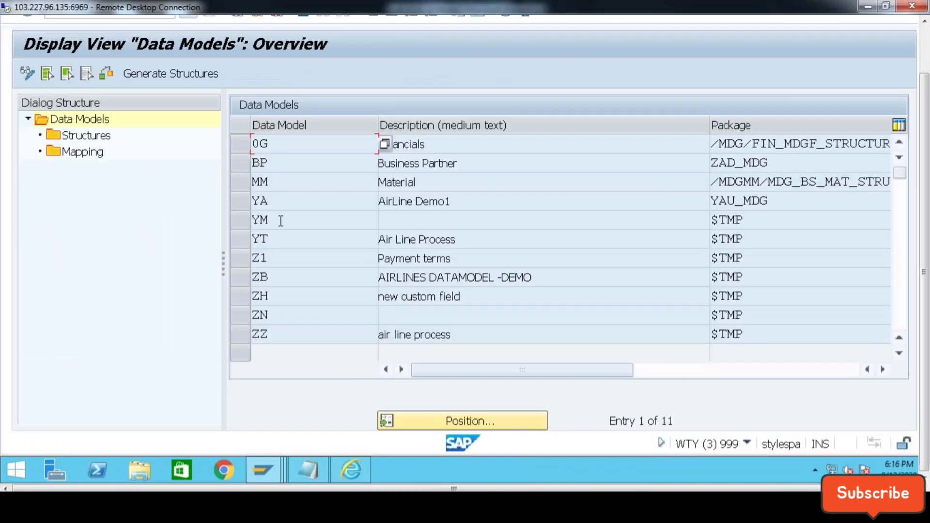
# Display the structures of the MM data model and position the list at entity type YMARC1.
pyautogui.click(240, 181)
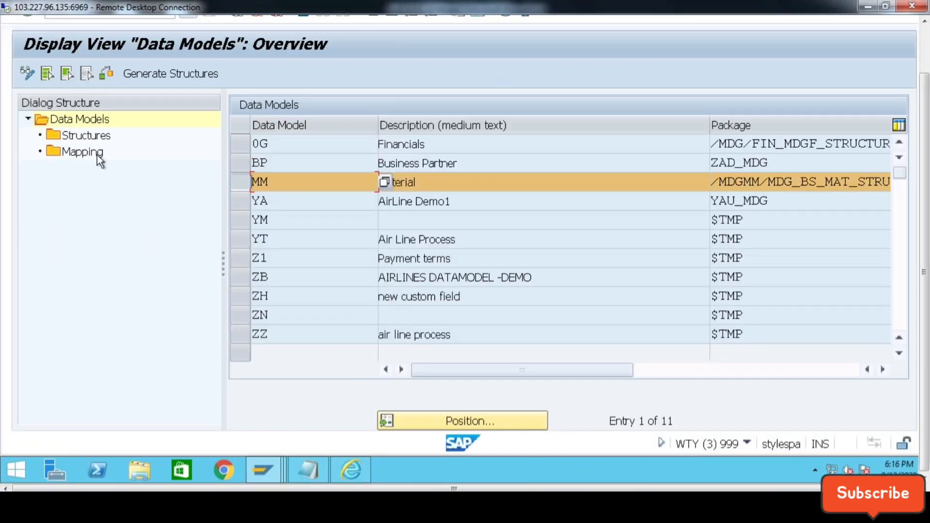
pyautogui.doubleClick(91, 137)
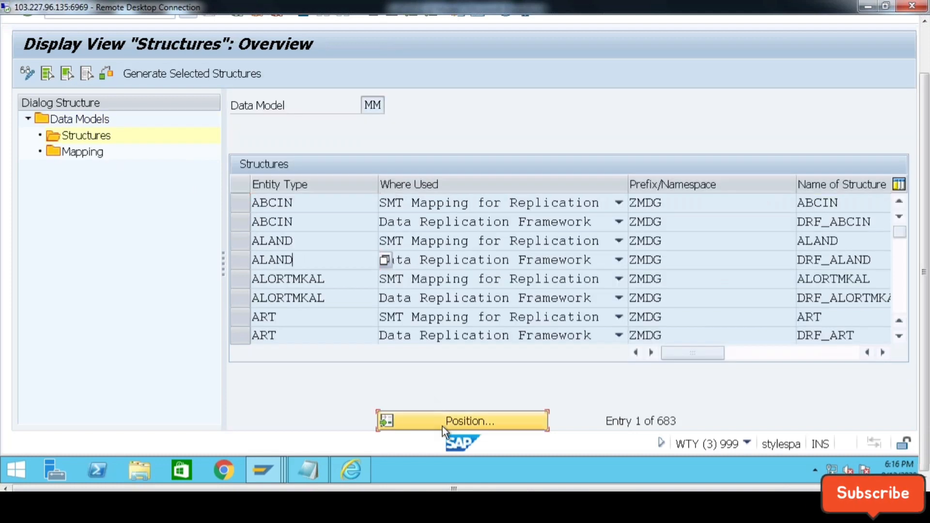
pyautogui.click(442, 425)
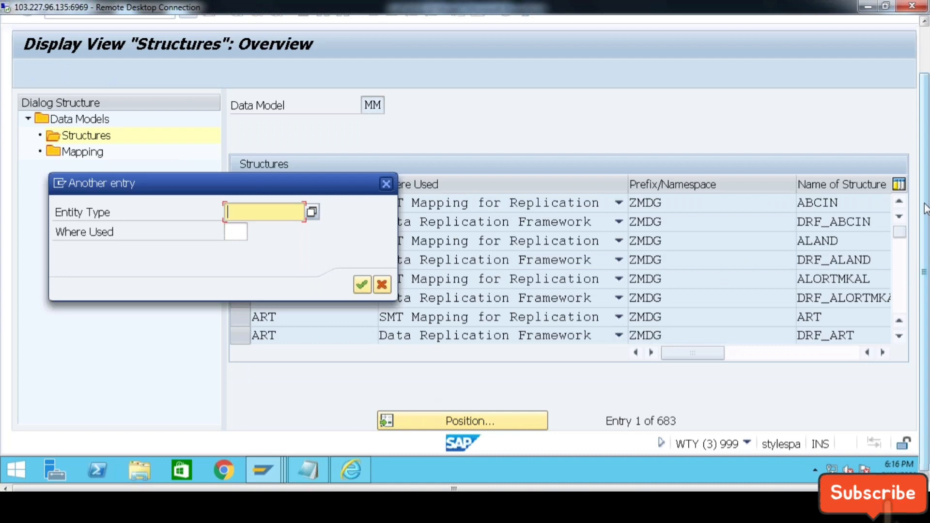
pyautogui.moveTo(926, 209); pyautogui.dragTo(925, 162)
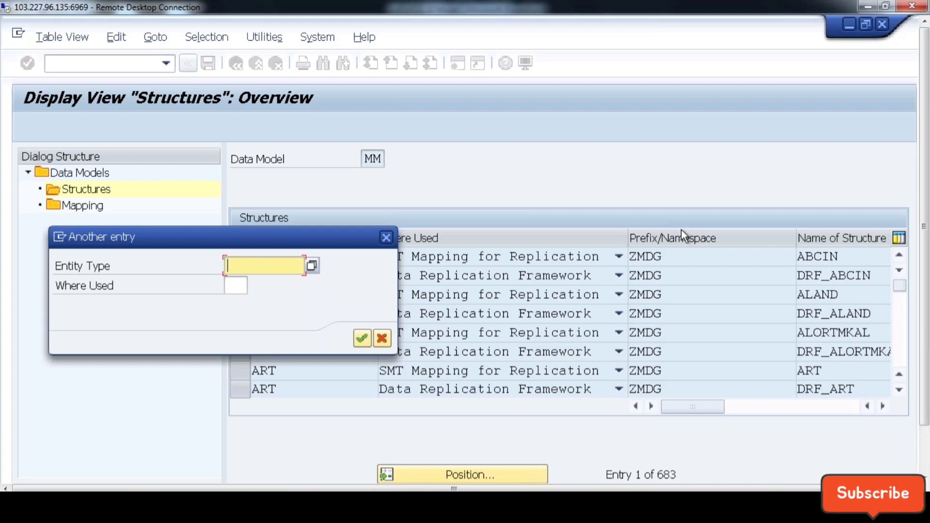
pyautogui.write('MA')
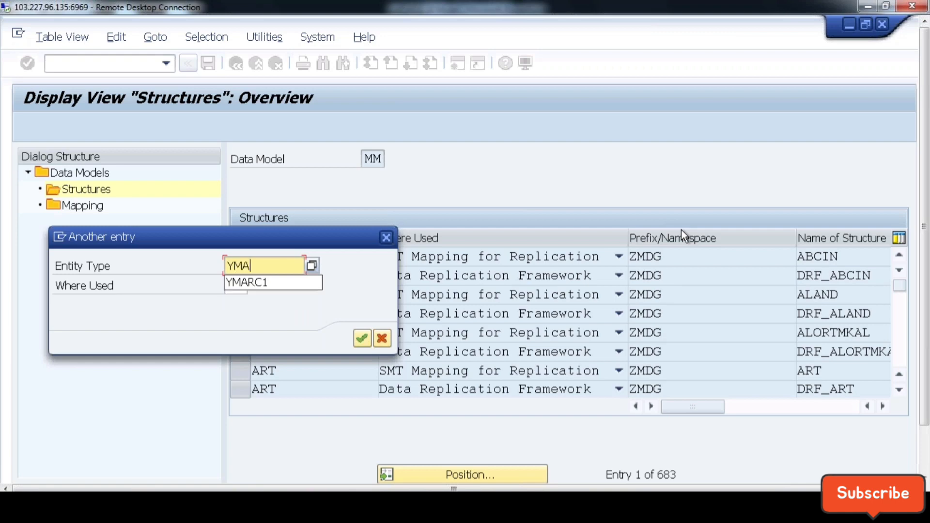
pyautogui.press('Down')
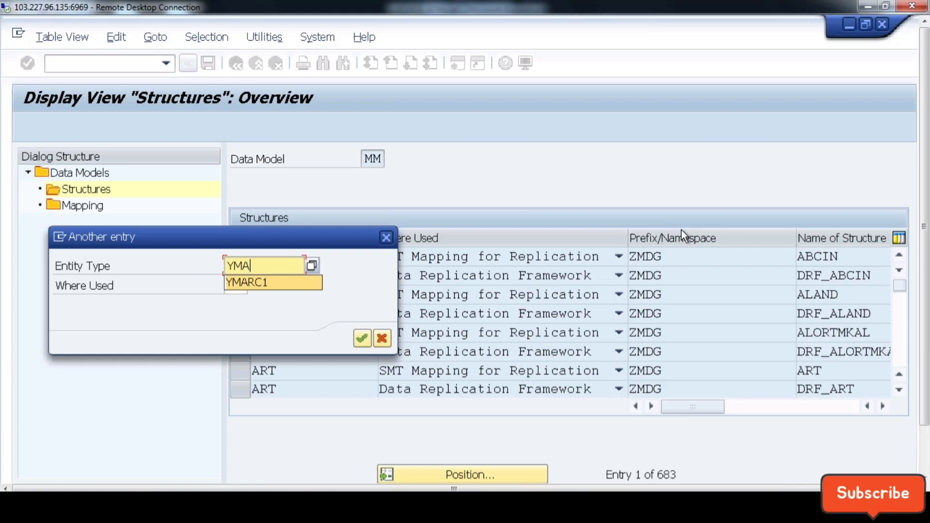
pyautogui.write('RC1')
pyautogui.click(362, 337)
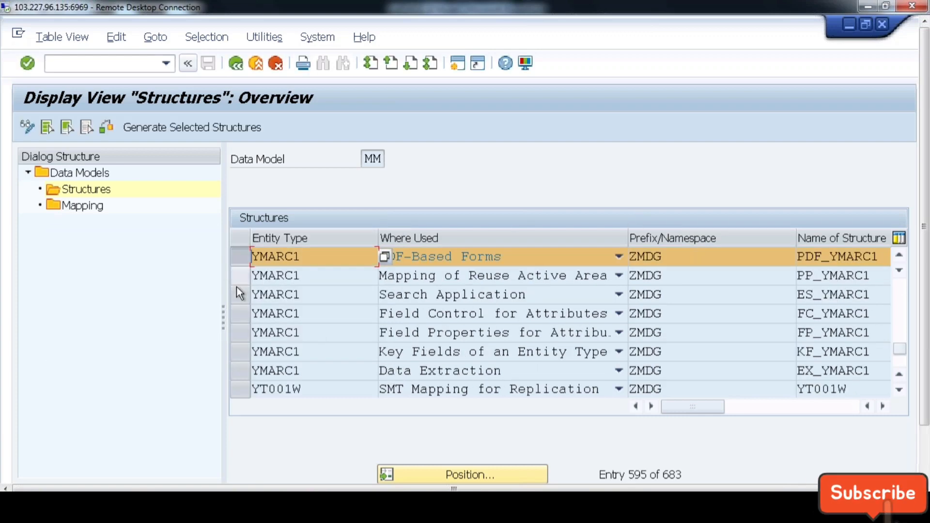
# Mark the YMARC1 structure rows from Mapping of Reuse Active Area through Data Extraction in addition to PDF-Based Forms.
pyautogui.press('Down')
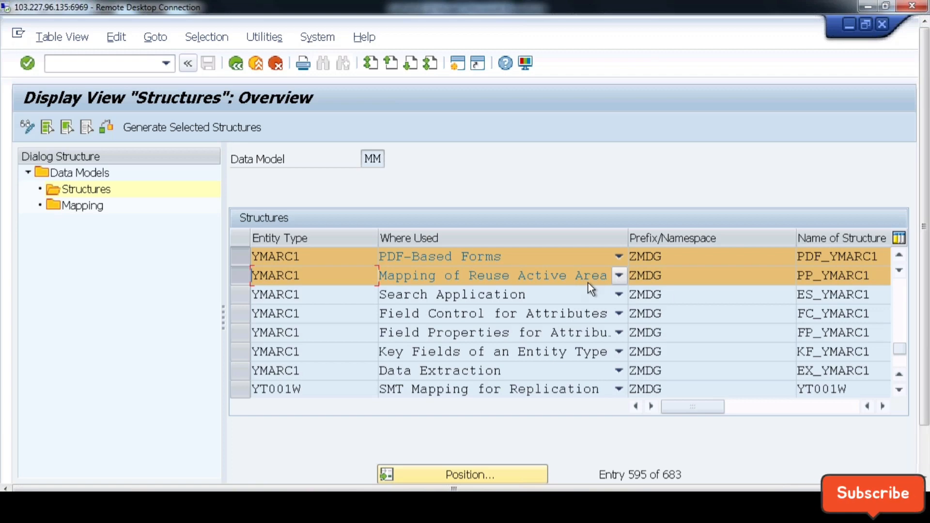
pyautogui.click(241, 293)
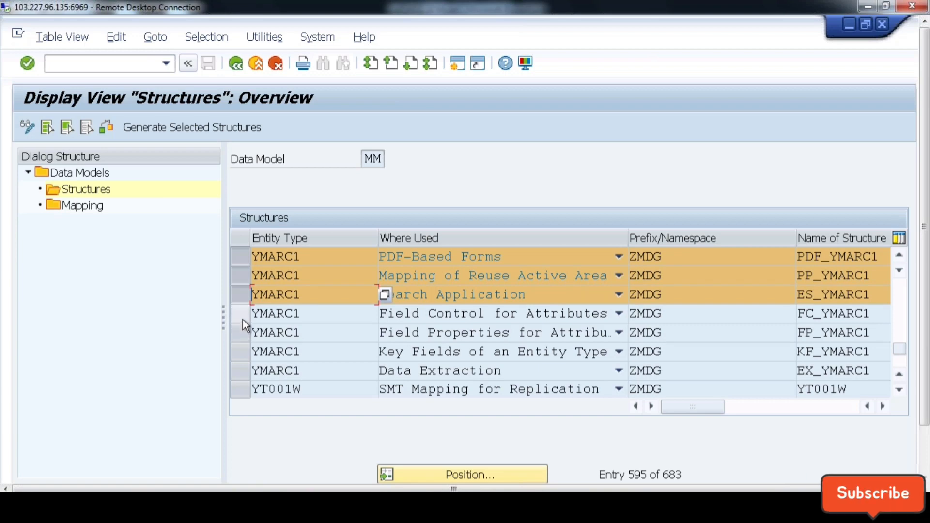
pyautogui.click(241, 313)
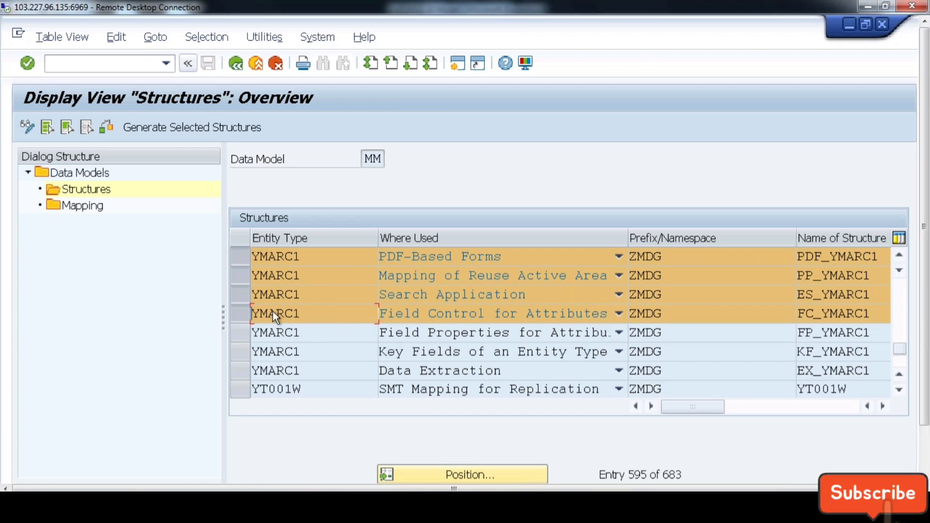
pyautogui.click(240, 332)
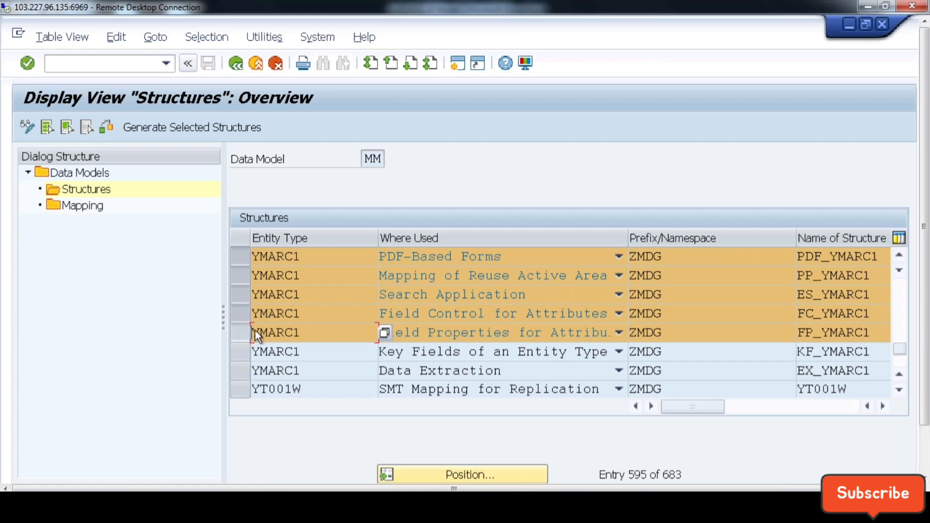
pyautogui.click(239, 353)
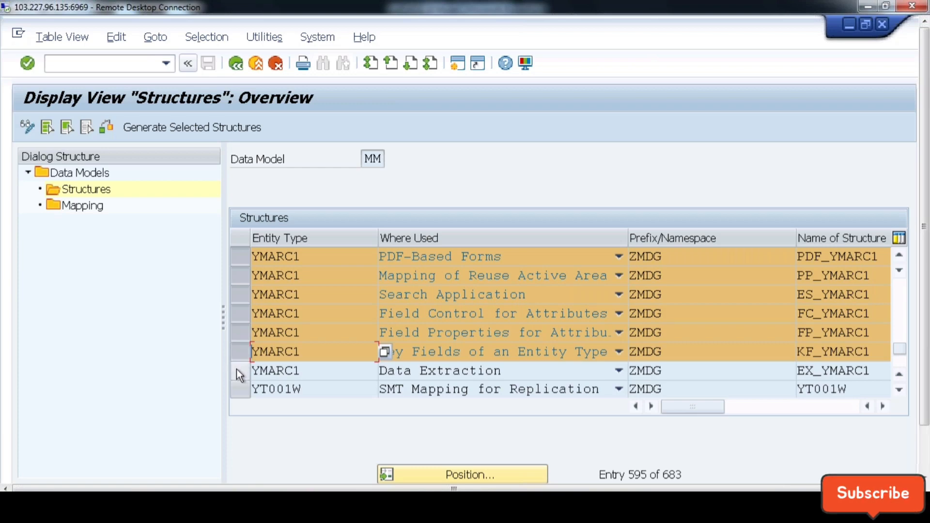
pyautogui.click(236, 370)
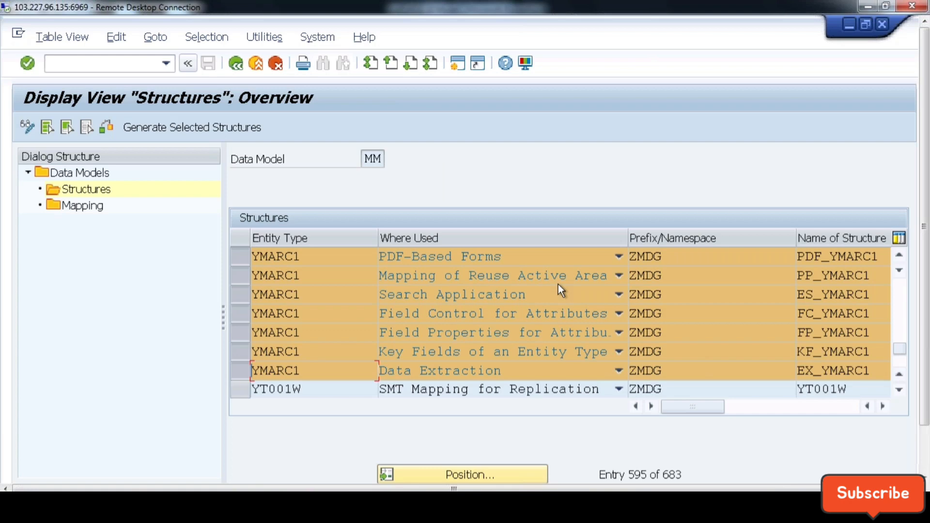
# Copy the structure name PP_YMARC1, switch to the ABAP Dictionary session, and leave the search help display.
pyautogui.click(859, 275)
pyautogui.moveTo(871, 275); pyautogui.dragTo(791, 276)
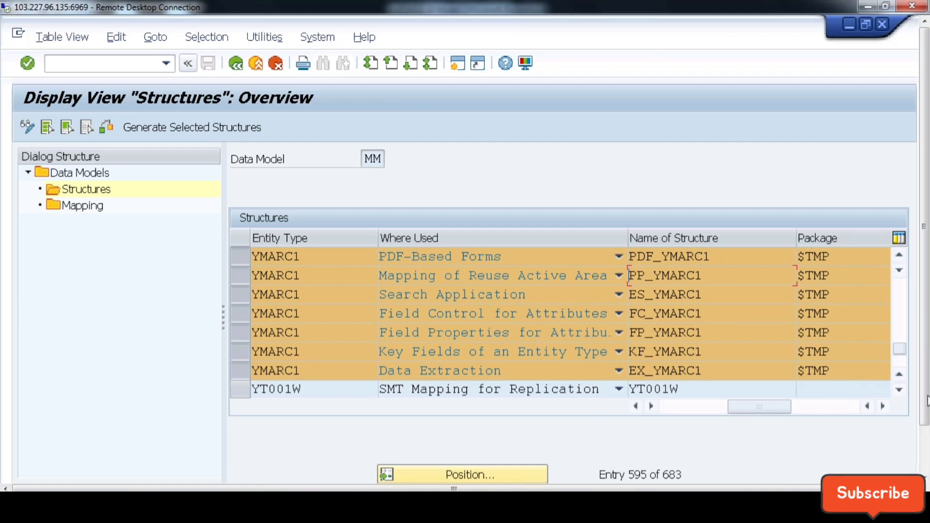
pyautogui.moveTo(927, 401); pyautogui.dragTo(927, 447)
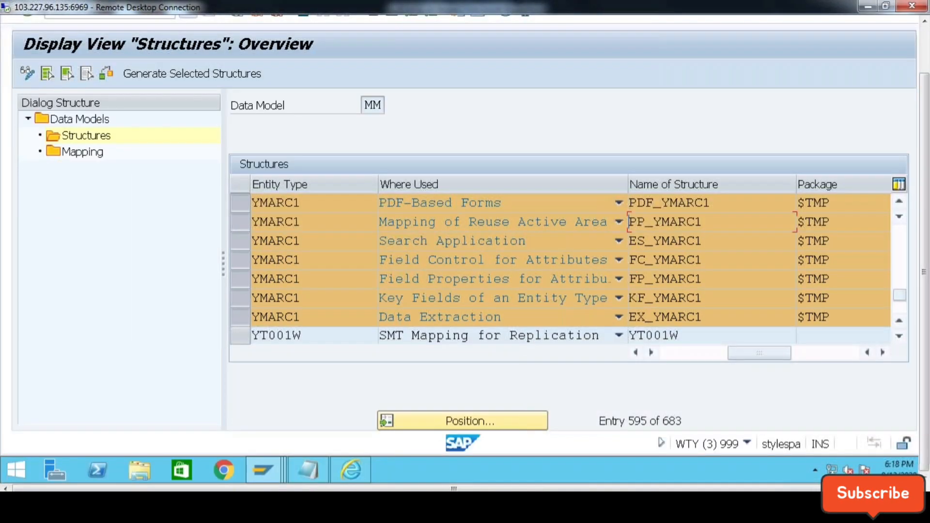
pyautogui.click(275, 475)
pyautogui.click(656, 421)
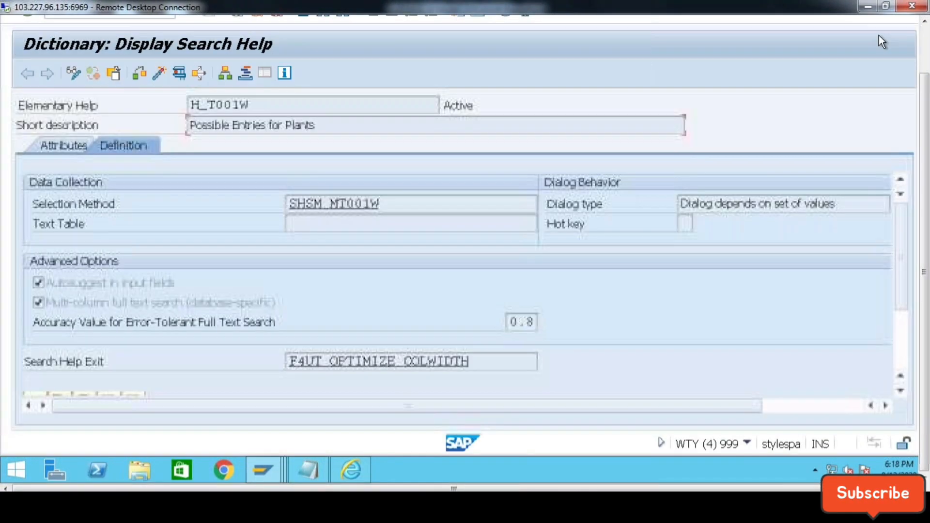
pyautogui.scroll(2, 404, 184)
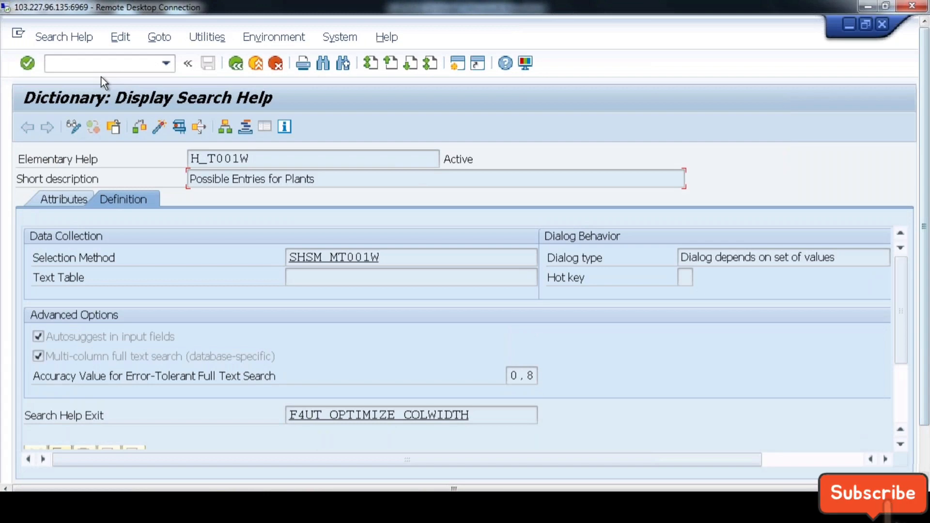
pyautogui.click(242, 63)
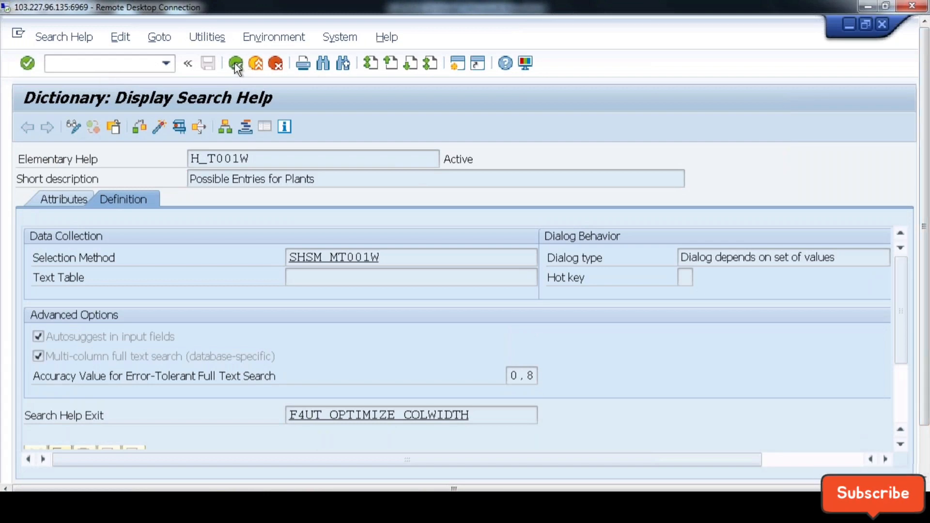
# Search the ABAP Dictionary for structures matching the data type pattern *YMARC1*.
pyautogui.click(54, 258)
pyautogui.click(248, 257)
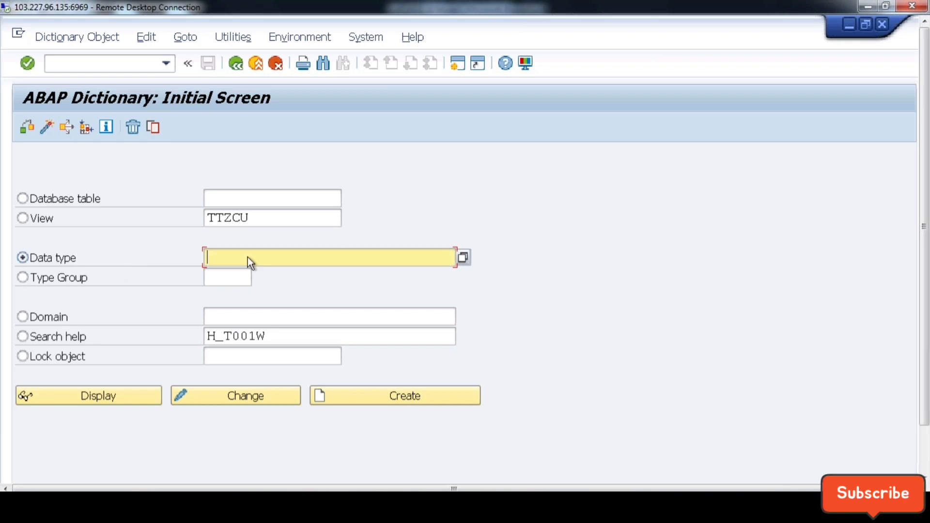
pyautogui.write('*PP_YMARC1')
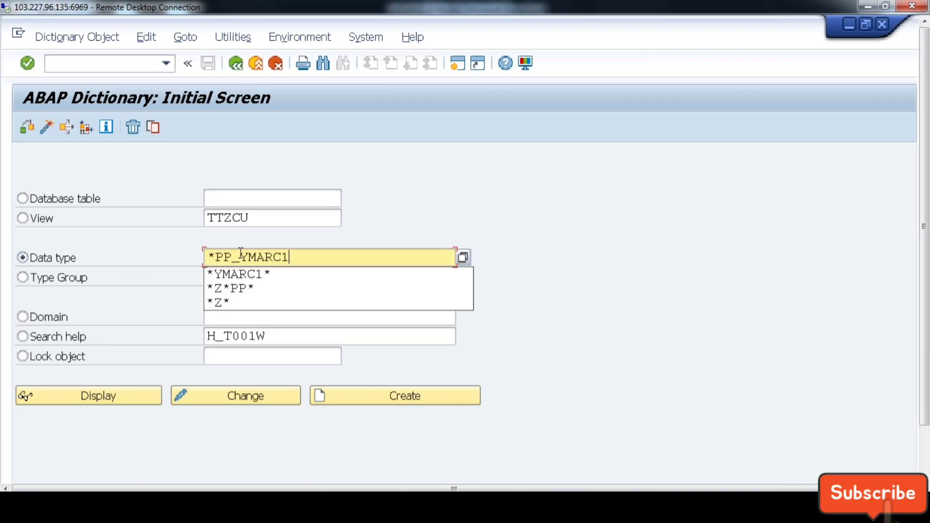
pyautogui.write('*')
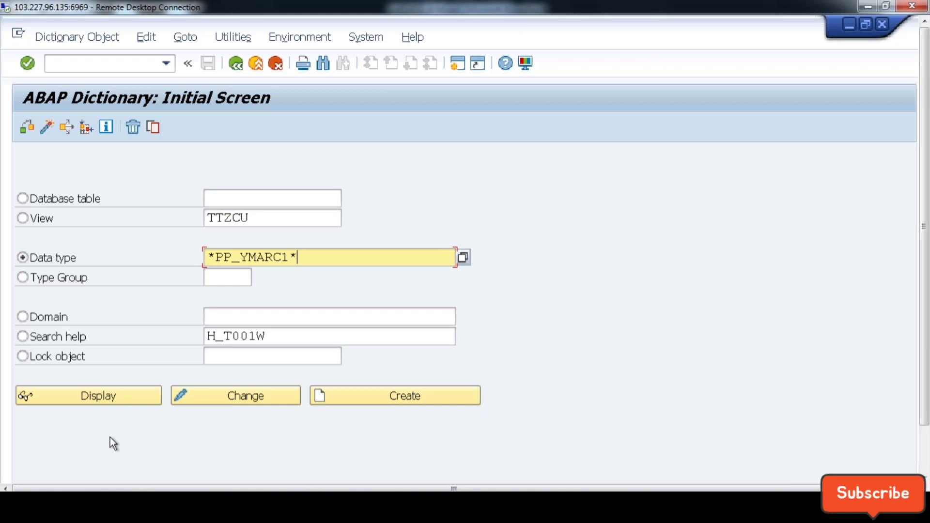
pyautogui.click(241, 258)
pyautogui.press('BackSpace')
pyautogui.press('BackSpace')
pyautogui.press('BackSpace')
pyautogui.click(463, 257)
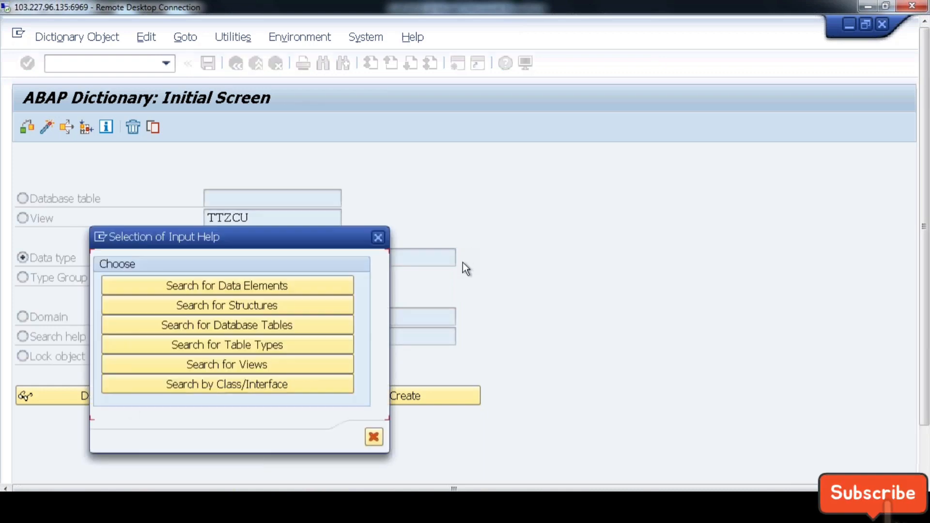
pyautogui.click(275, 306)
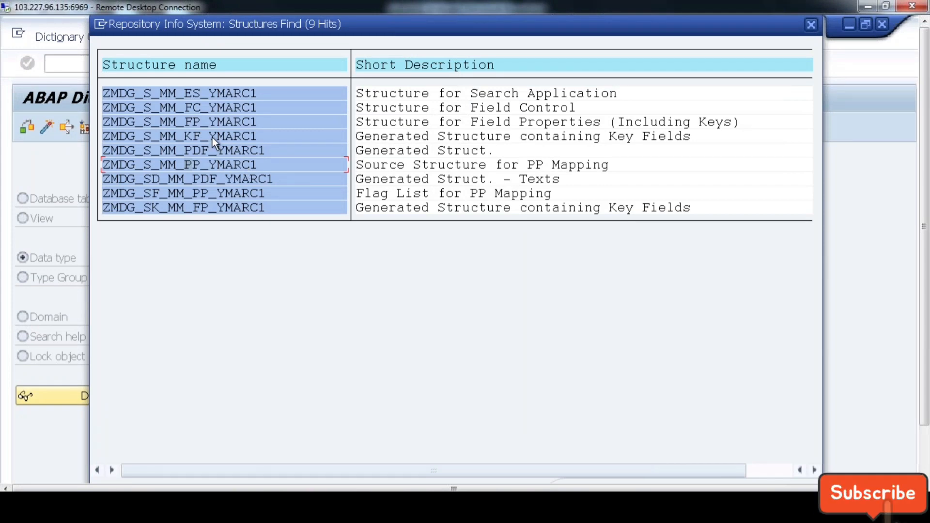
# Look over the generated YMARC1 structures, then choose ZMDG_S_MM_PP_YMARC1 and display it.
pyautogui.click(192, 109)
pyautogui.click(219, 124)
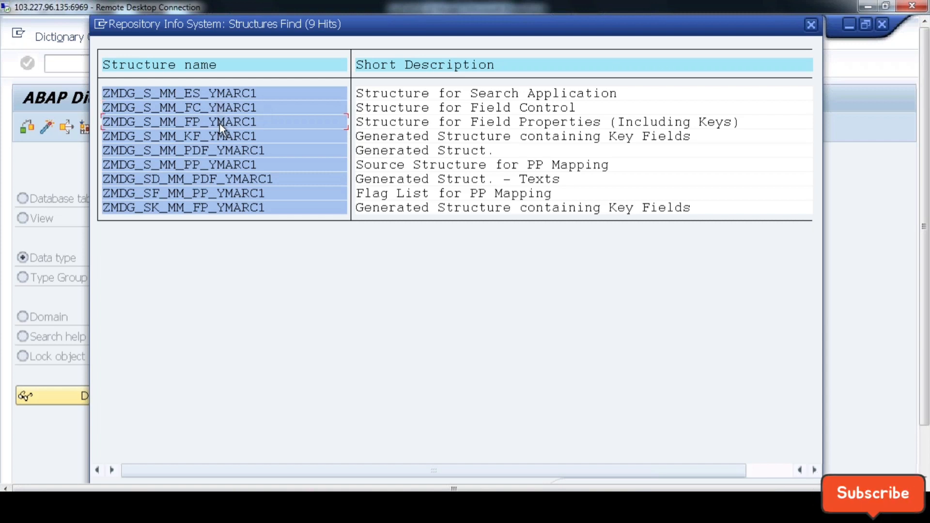
pyautogui.click(245, 87)
pyautogui.doubleClick(216, 161)
pyautogui.click(91, 397)
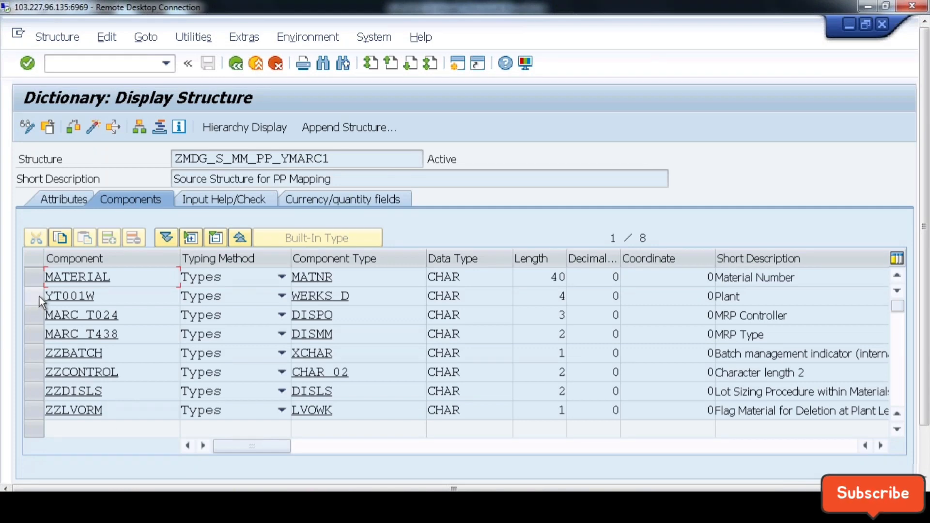
# Mark the structure's components from YT001W through ZZLVORM, including MARC_T024, MARC_T438 and the ZZ fields.
pyautogui.click(37, 353)
pyautogui.keyDown('shift'); pyautogui.click(34, 374); pyautogui.keyUp('shift')
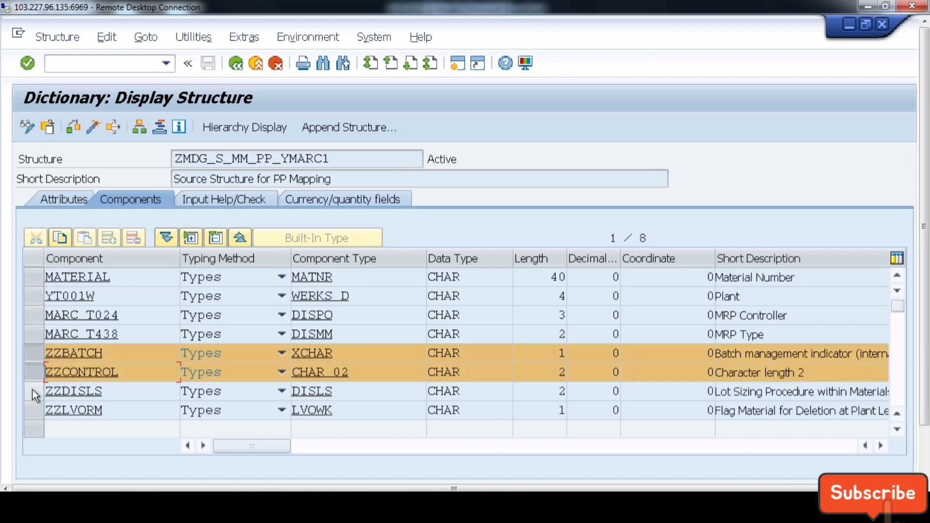
pyautogui.keyDown('shift'); pyautogui.click(32, 391); pyautogui.keyUp('shift')
pyautogui.keyDown('shift'); pyautogui.click(31, 408); pyautogui.keyUp('shift')
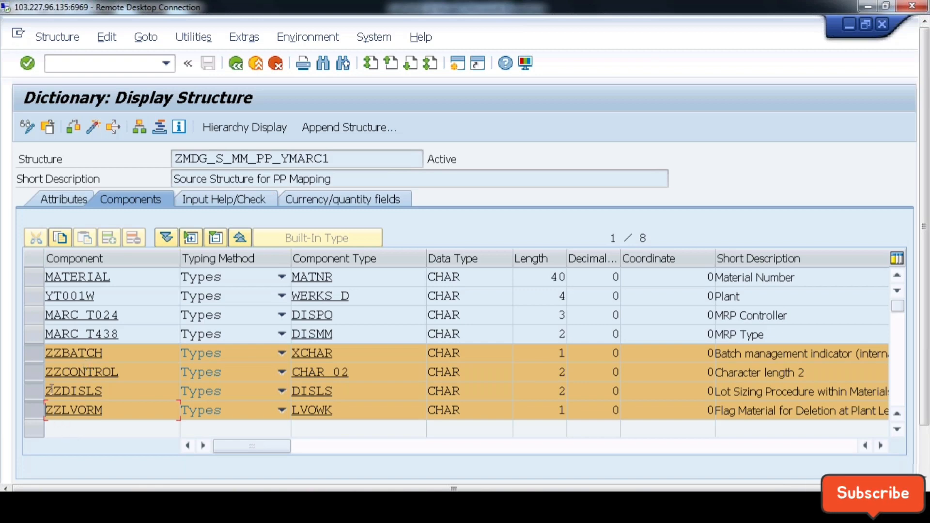
pyautogui.click(33, 332)
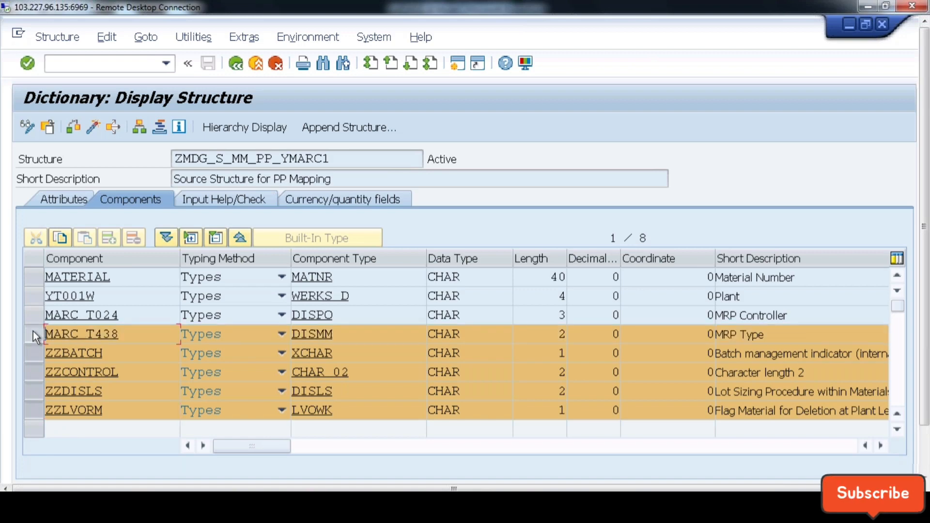
pyautogui.click(33, 295)
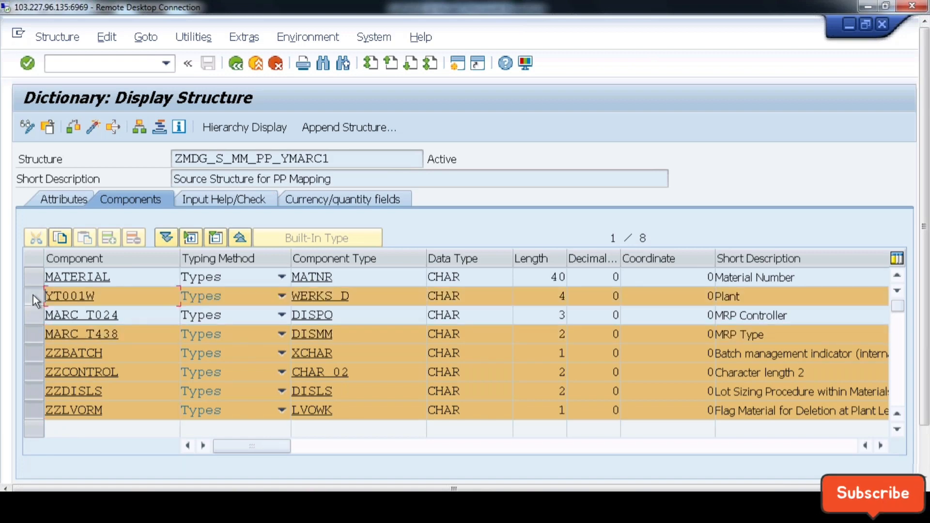
pyautogui.click(31, 315)
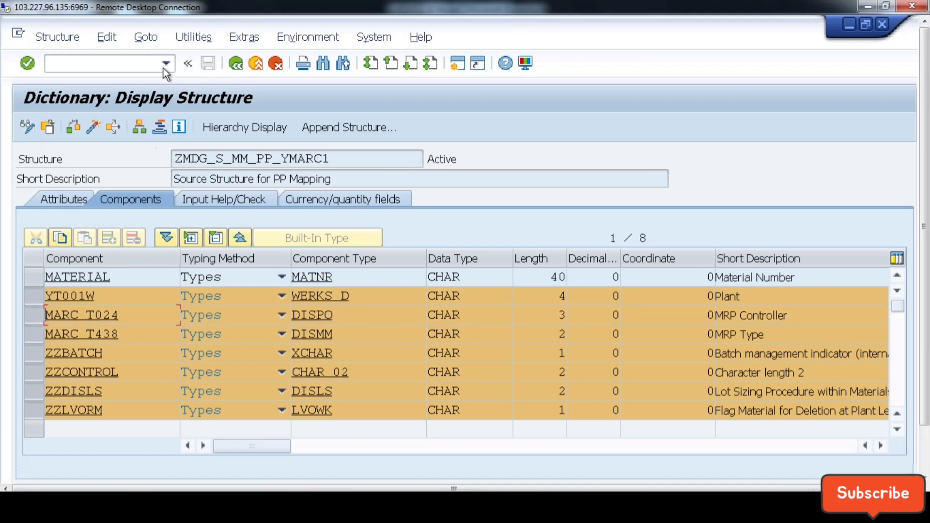
# Leave the structure display, return to the MM structures session, and display the data model's Mapping entries.
pyautogui.click(236, 63)
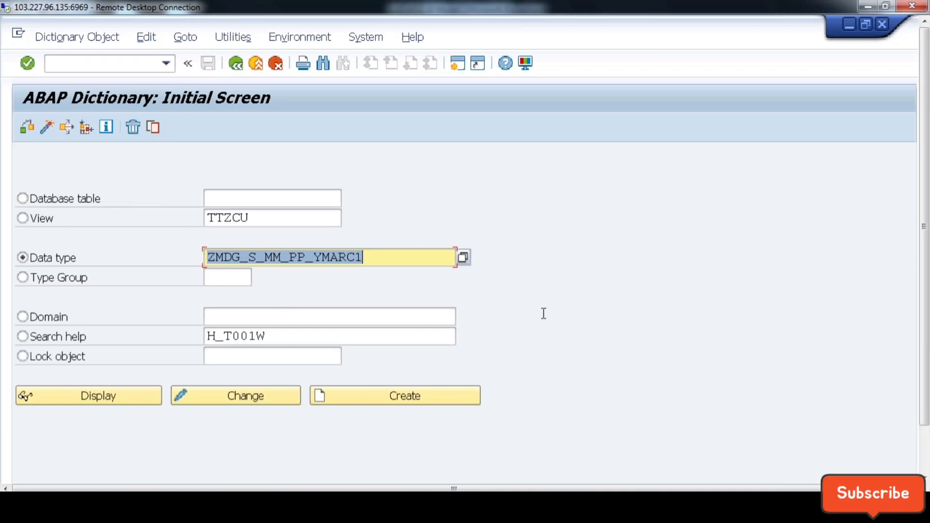
pyautogui.click(848, 23)
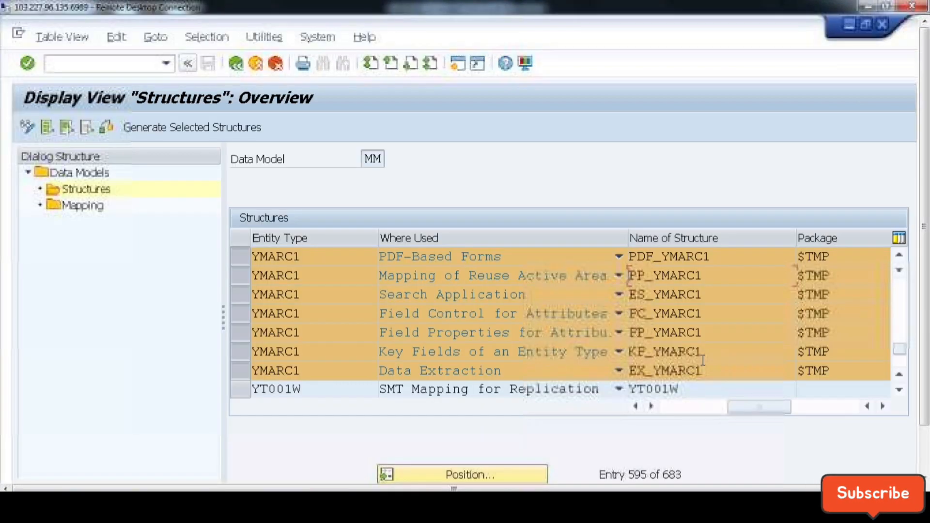
pyautogui.click(236, 63)
pyautogui.doubleClick(76, 208)
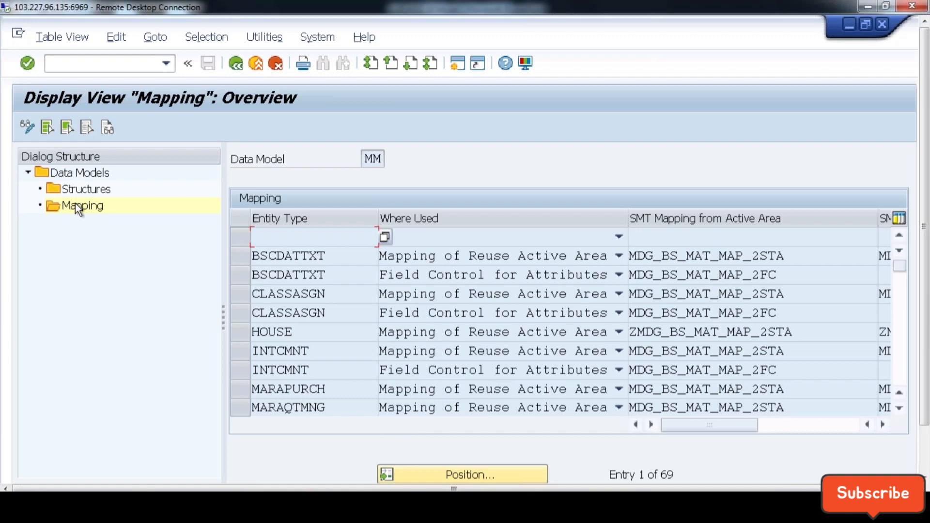
# Position the Mapping list at entity type YMARC1 and select its Mapping of Reuse Active Area entry.
pyautogui.click(319, 351)
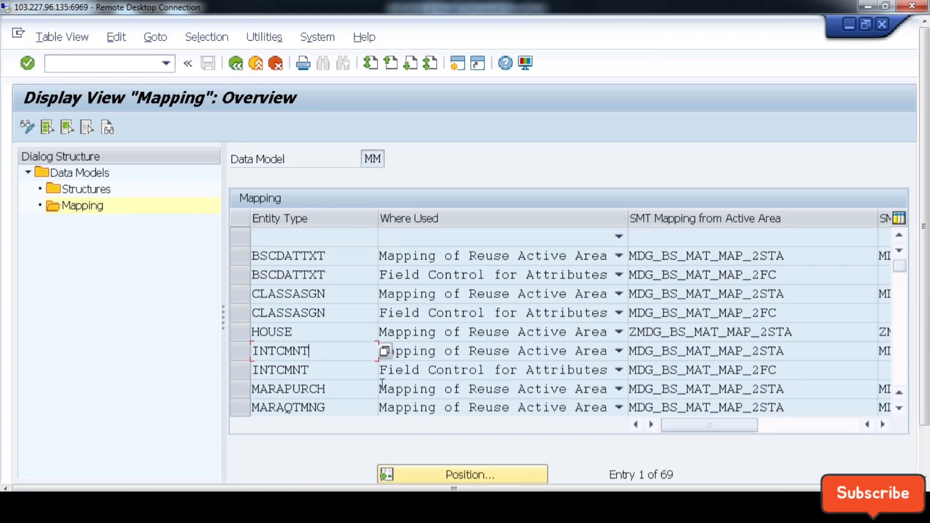
pyautogui.click(457, 475)
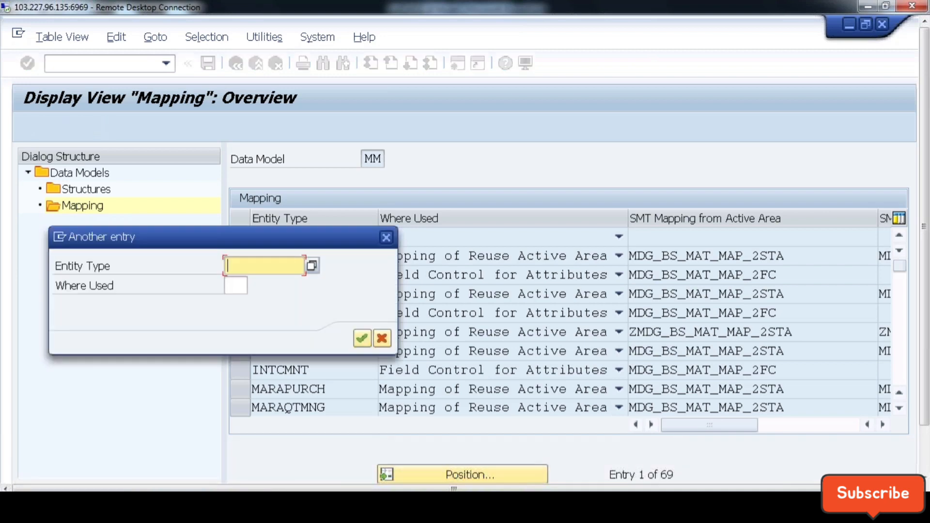
pyautogui.write('YMA')
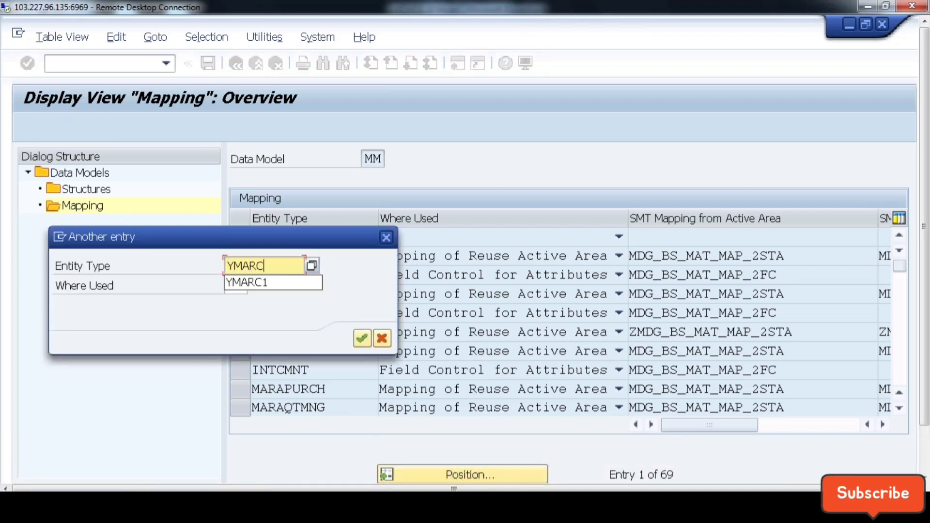
pyautogui.write('RC')
pyautogui.press('Down')
pyautogui.press('Return')
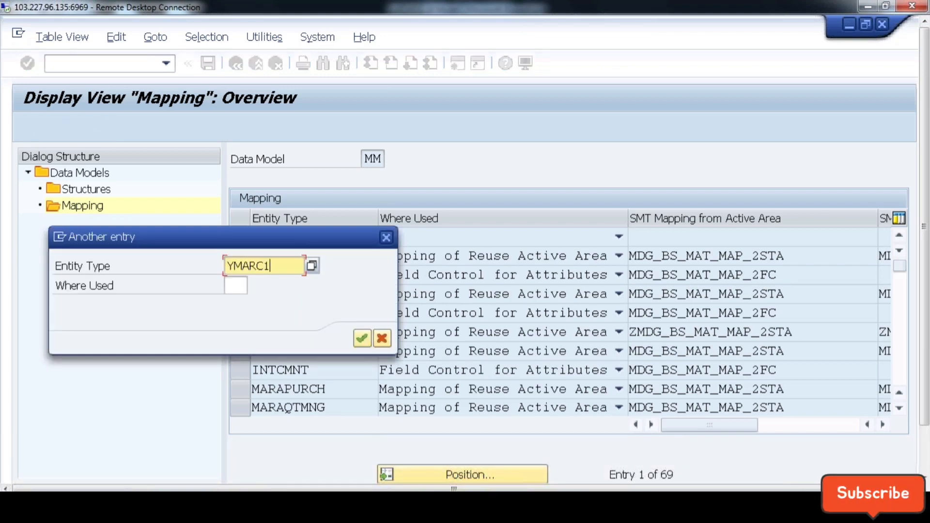
pyautogui.press('Return')
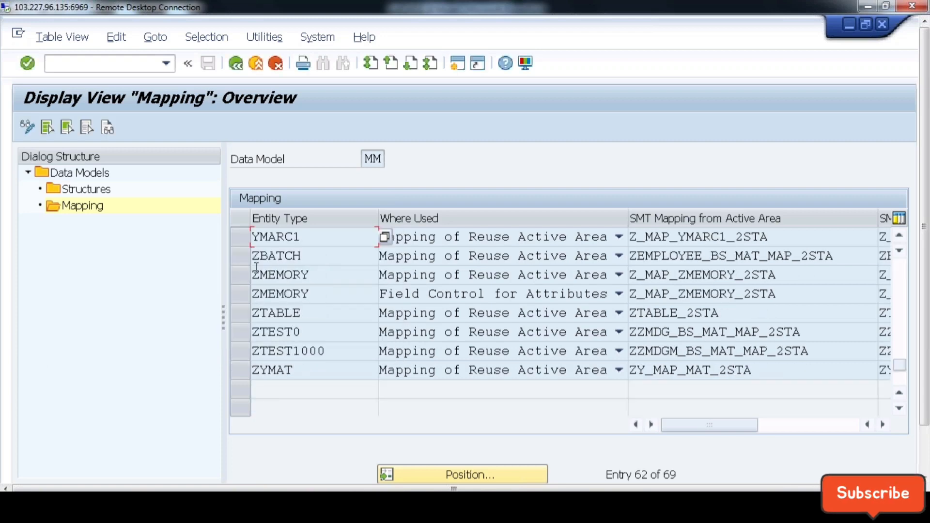
pyautogui.click(243, 239)
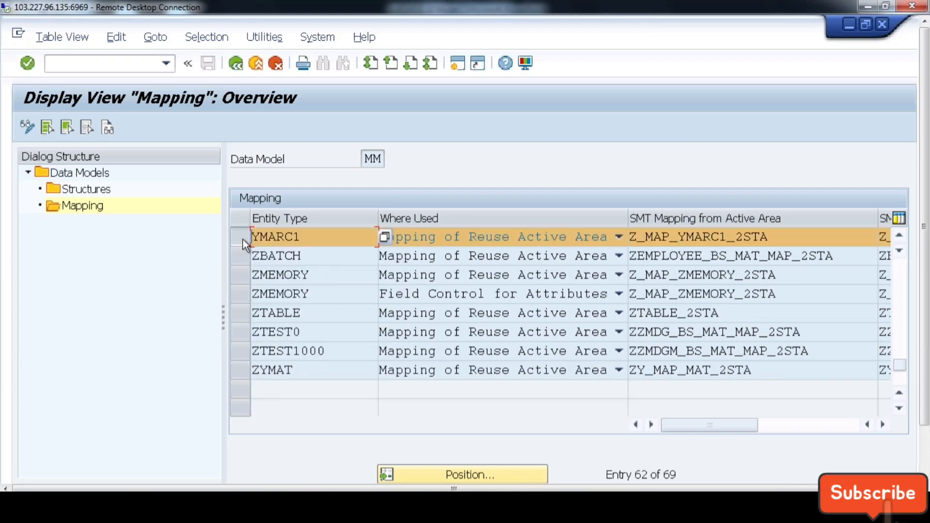
# Return to the IMG, open Edit Data Model, select data model MM and display its Relationships.
pyautogui.click(235, 64)
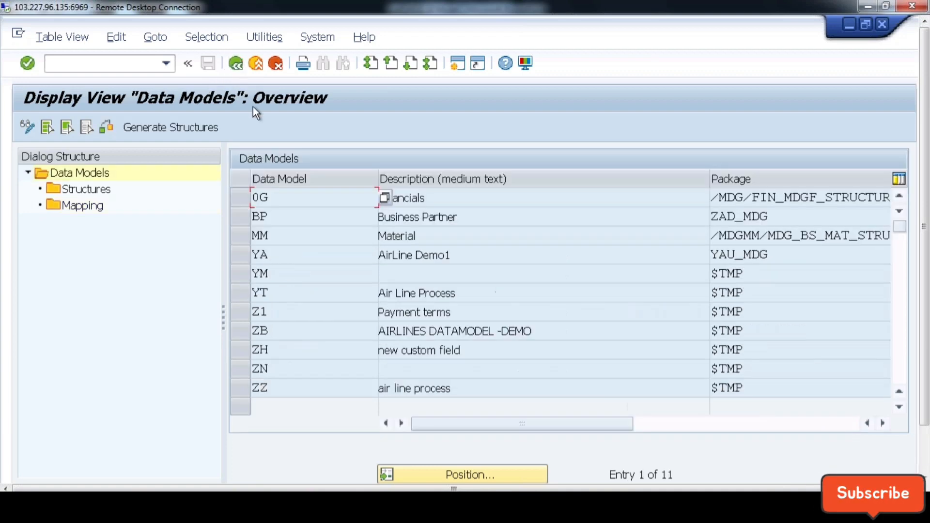
pyautogui.click(237, 64)
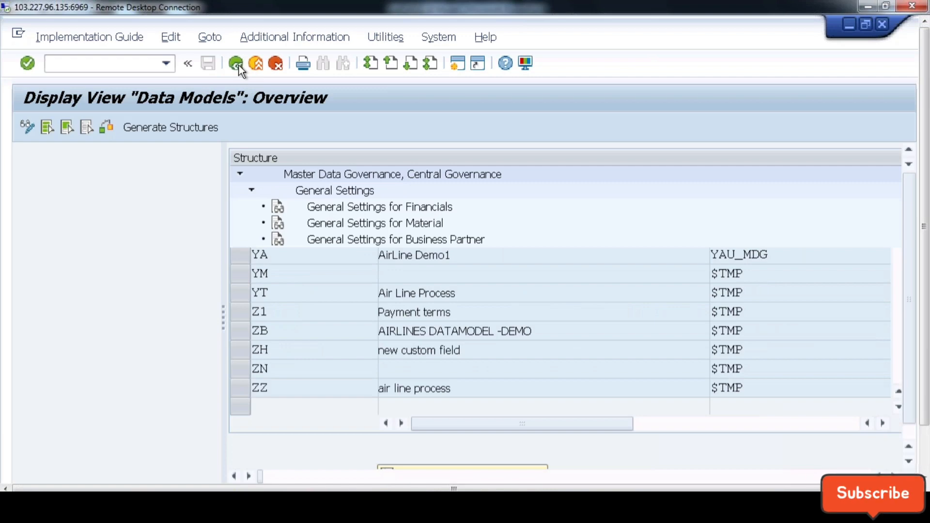
pyautogui.click(93, 289)
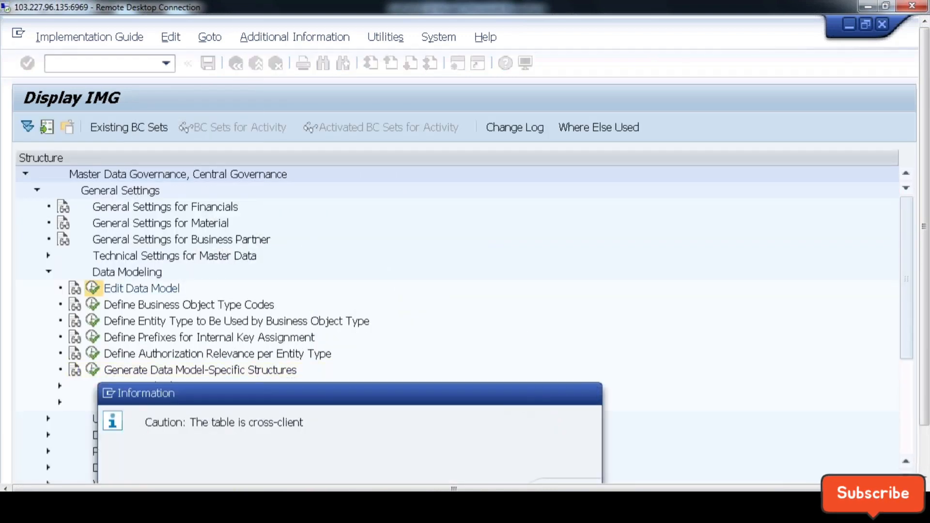
pyautogui.press('Return')
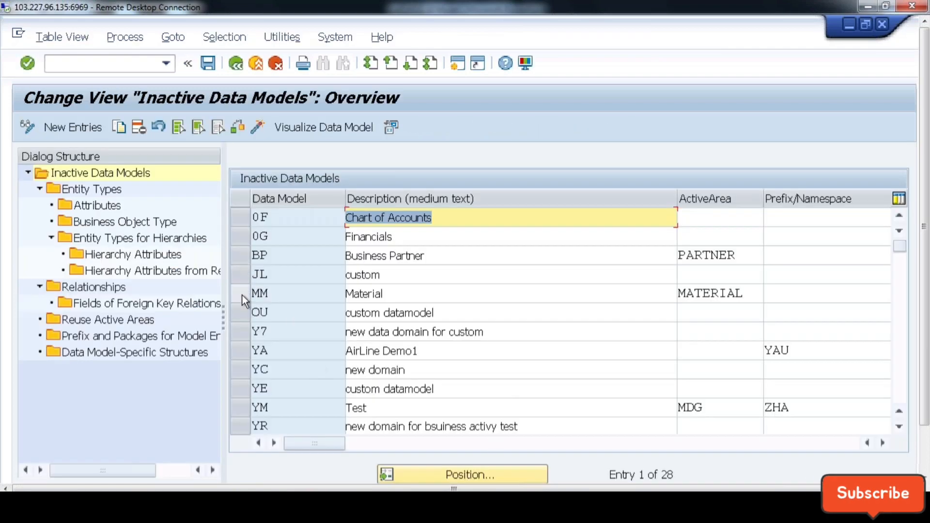
pyautogui.click(242, 295)
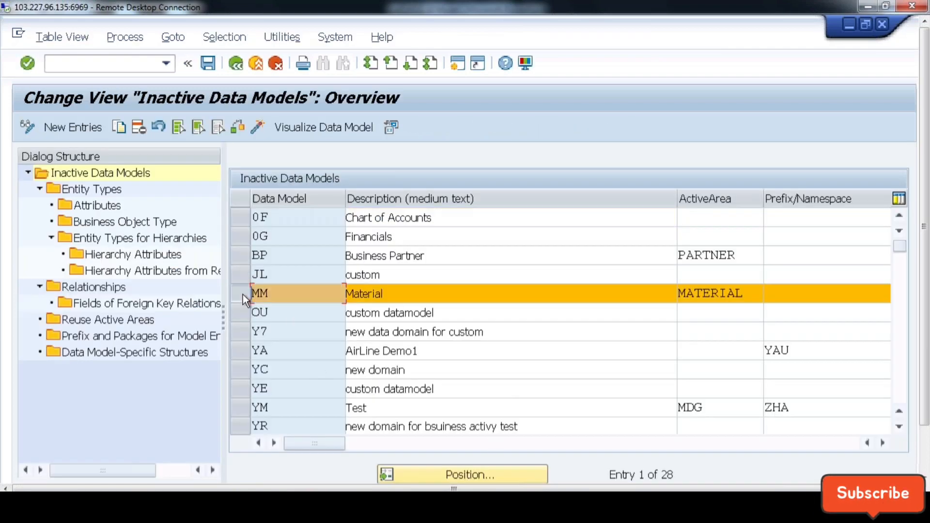
pyautogui.doubleClick(101, 290)
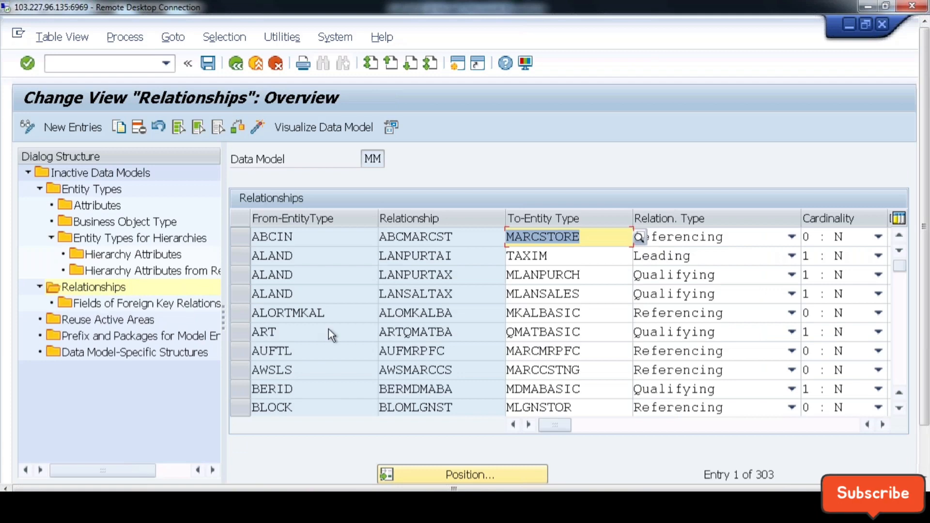
# Position the relationships at from-entity type MATERIAL and select the MAT_MARC1 relationship to YMARC1.
pyautogui.click(487, 473)
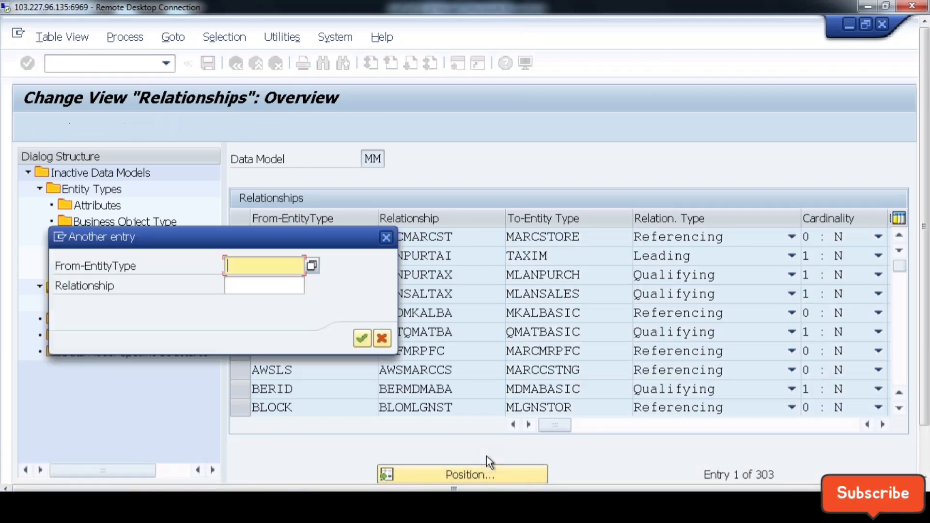
pyautogui.write('MATERIAL')
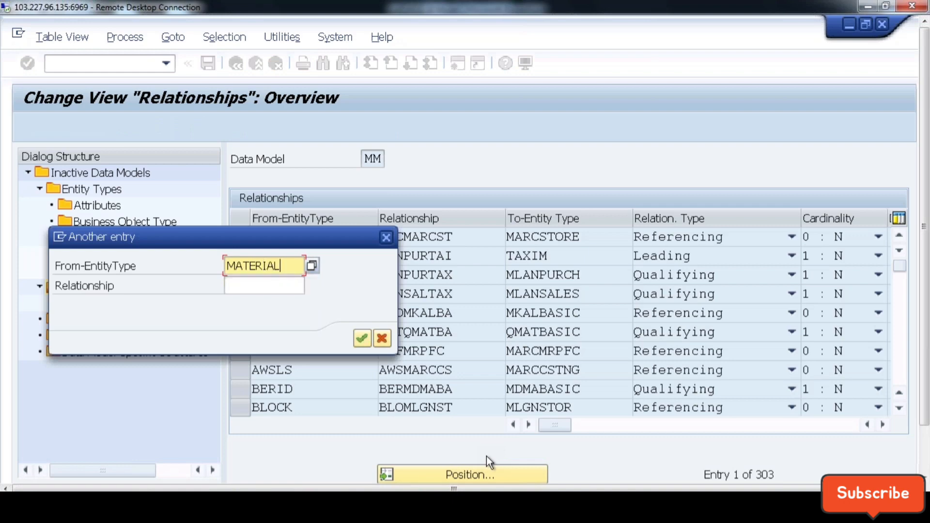
pyautogui.press('Return')
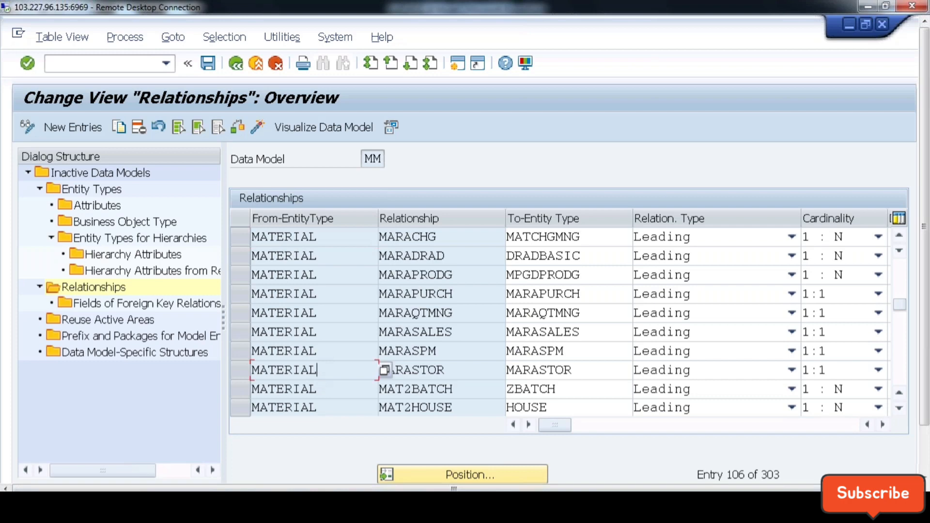
pyautogui.scroll(-3, 363, 307)
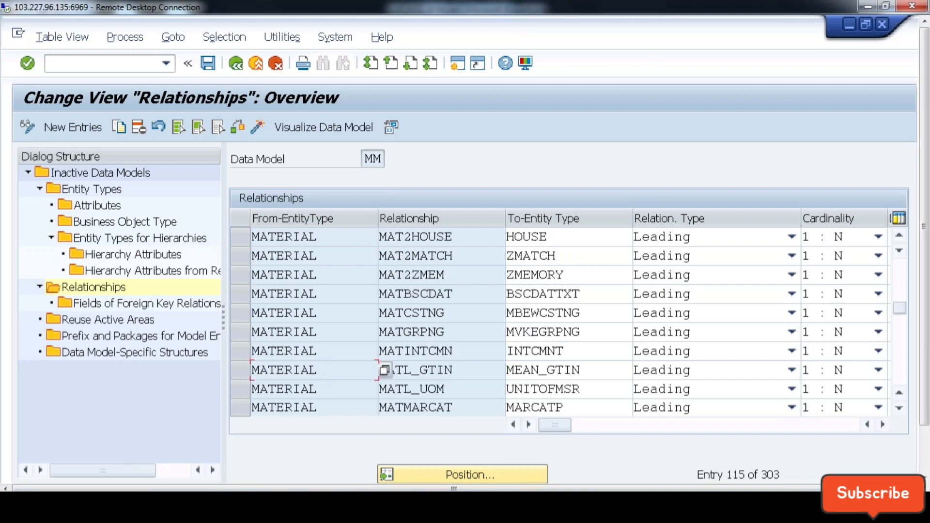
pyautogui.scroll(-3, 384, 369)
pyautogui.scroll(-3, 384, 370)
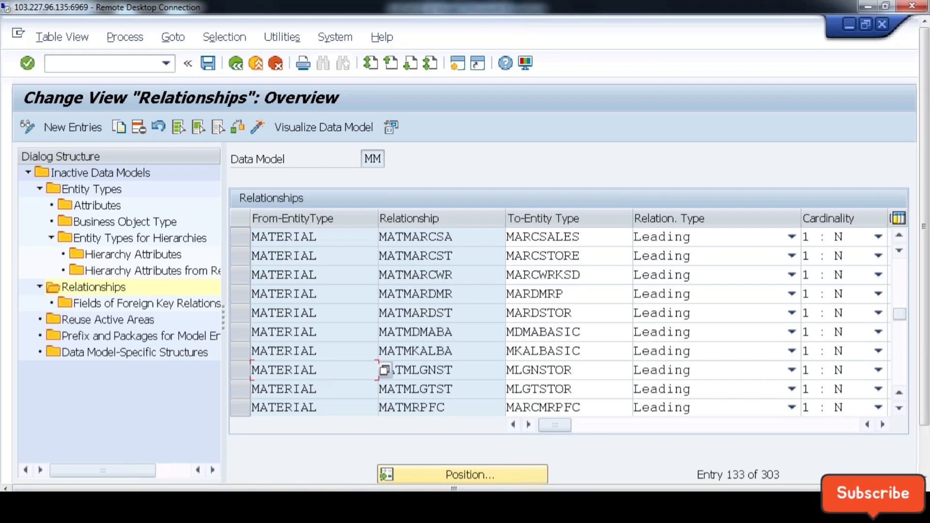
pyautogui.scroll(-3, 384, 370)
pyautogui.scroll(-3, 385, 370)
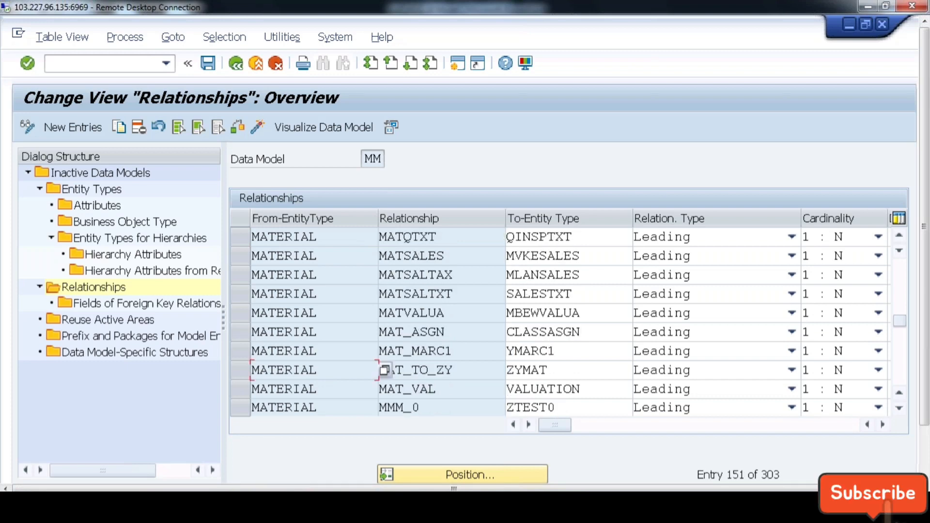
pyautogui.click(234, 353)
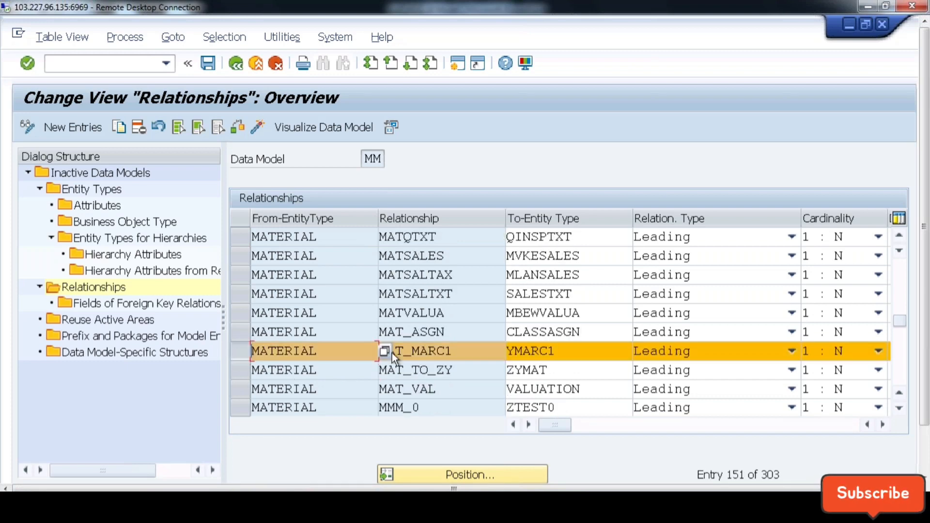
# Mark the entity types YMARC1 and MATERIAL in the MAT_MARC1 relationship, then deselect the row.
pyautogui.moveTo(577, 354); pyautogui.dragTo(482, 352)
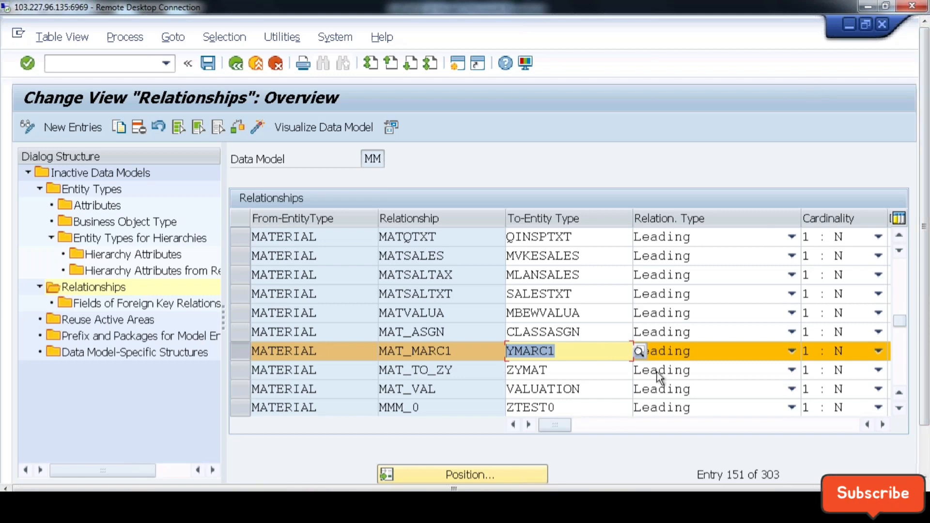
pyautogui.hotkey('shift', 'Tab')
pyautogui.hotkey('shift', 'Tab')
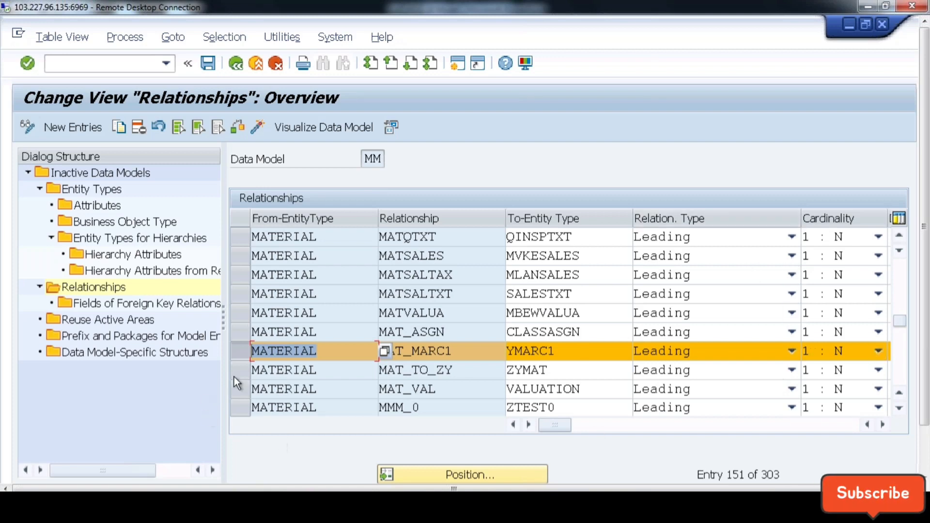
pyautogui.click(242, 353)
# Find the YT001W relationships near the list's end, select MARC_T001, and mark its entity types YT001W and YMARC1.
pyautogui.click(309, 389)
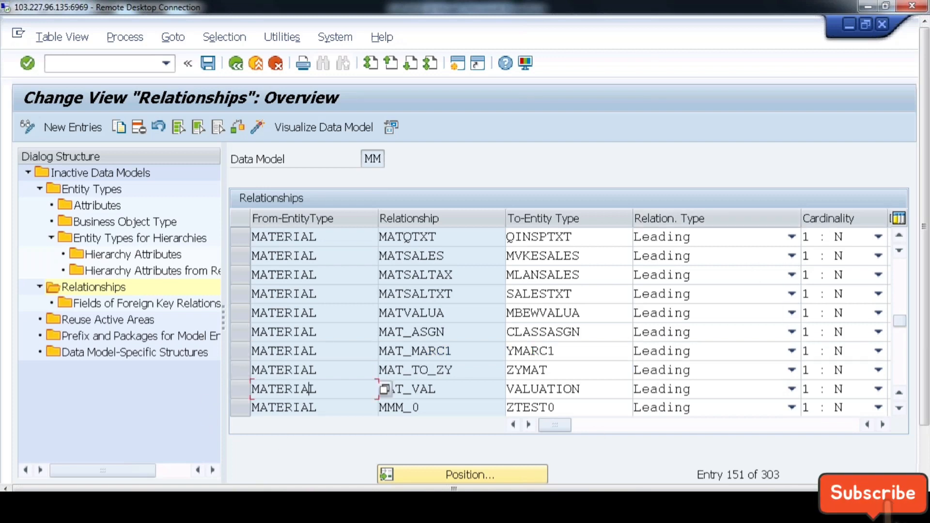
pyautogui.scroll(-20, 562, 322)
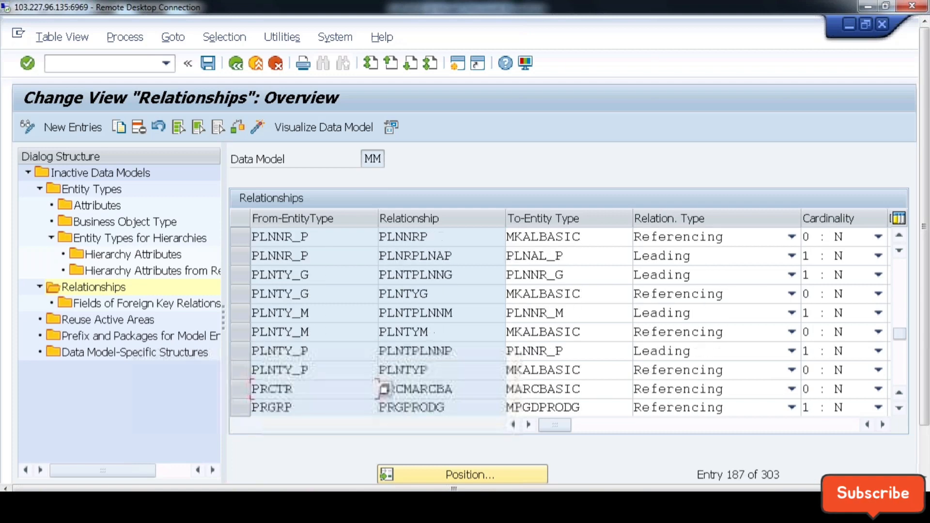
pyautogui.scroll(-9, 562, 323)
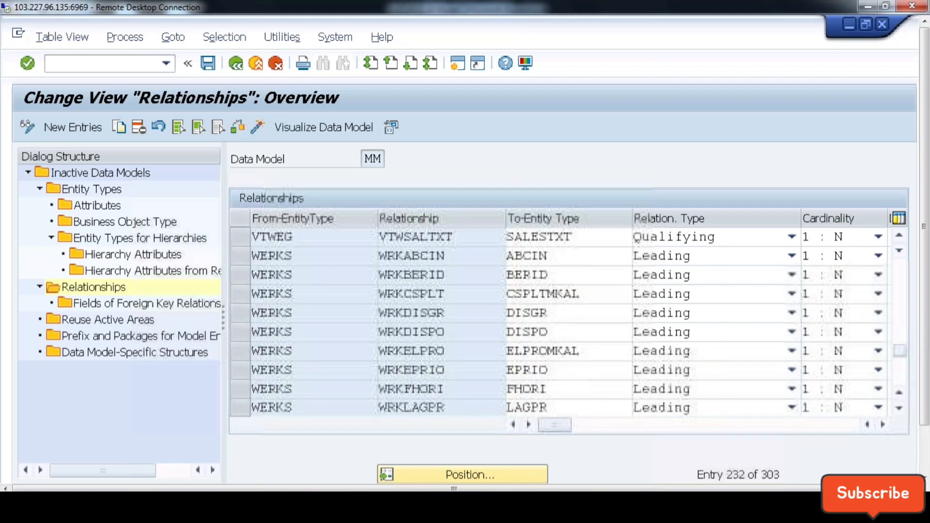
pyautogui.scroll(-15, 315, 389)
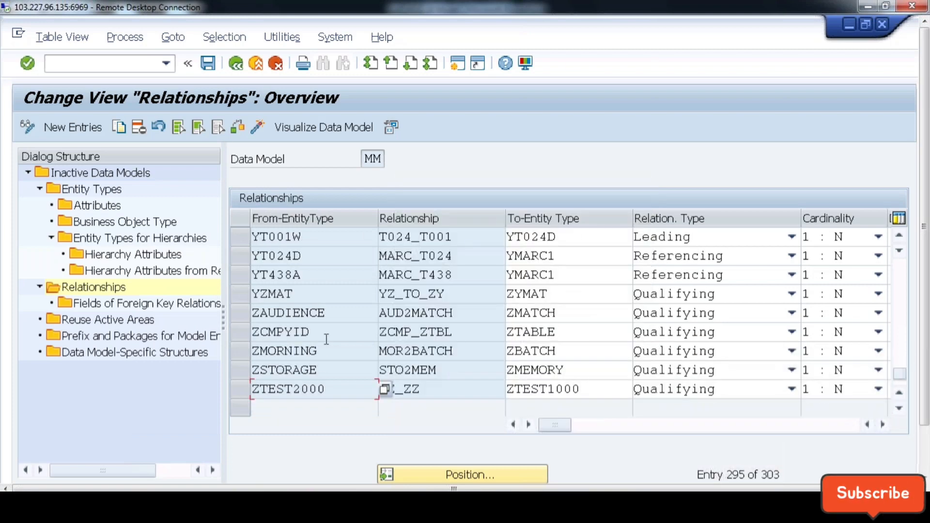
pyautogui.scroll(1, 328, 343)
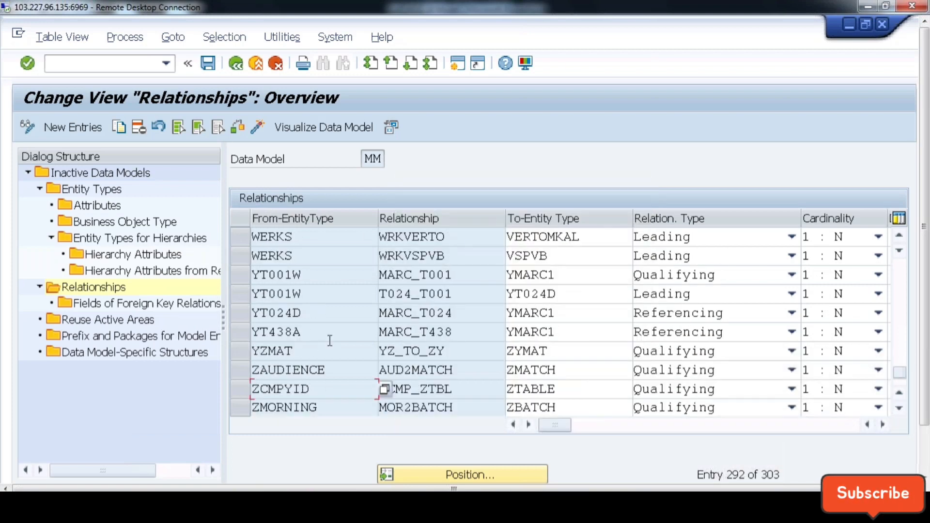
pyautogui.click(243, 277)
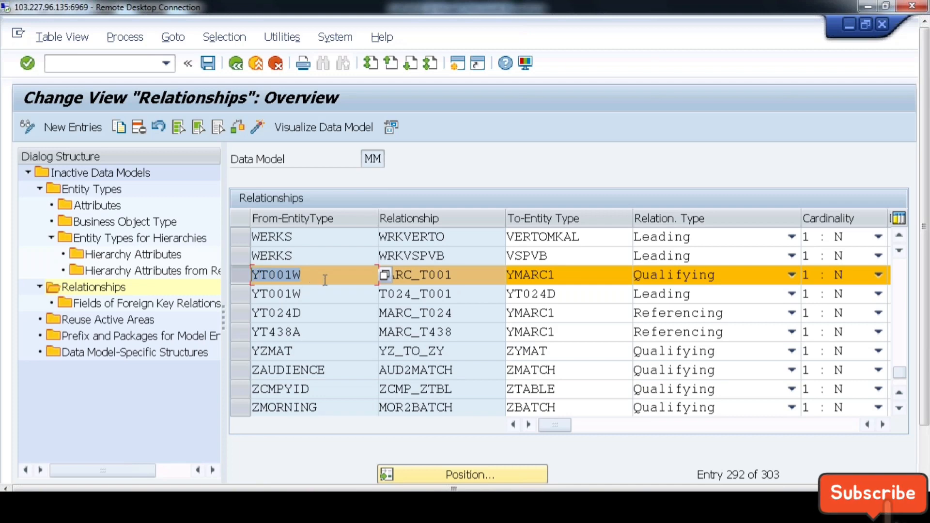
pyautogui.moveTo(460, 277); pyautogui.dragTo(246, 271)
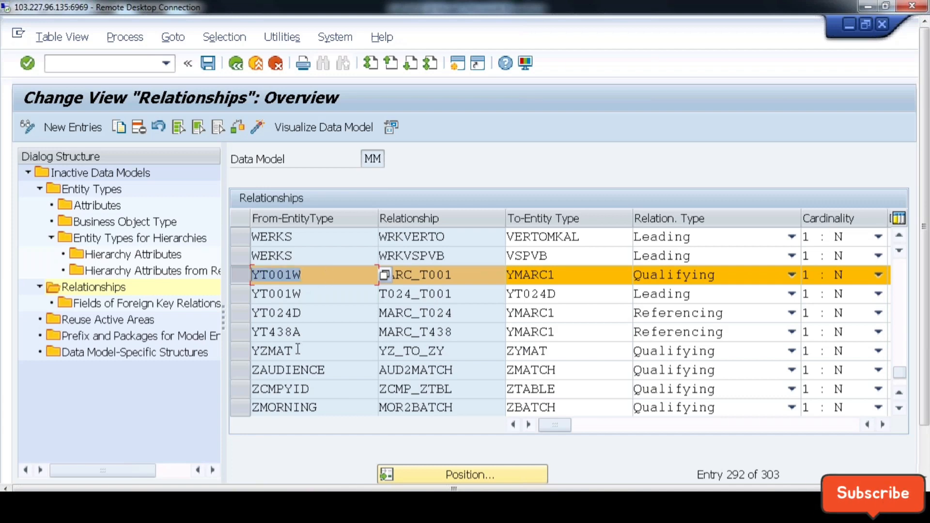
pyautogui.click(557, 274)
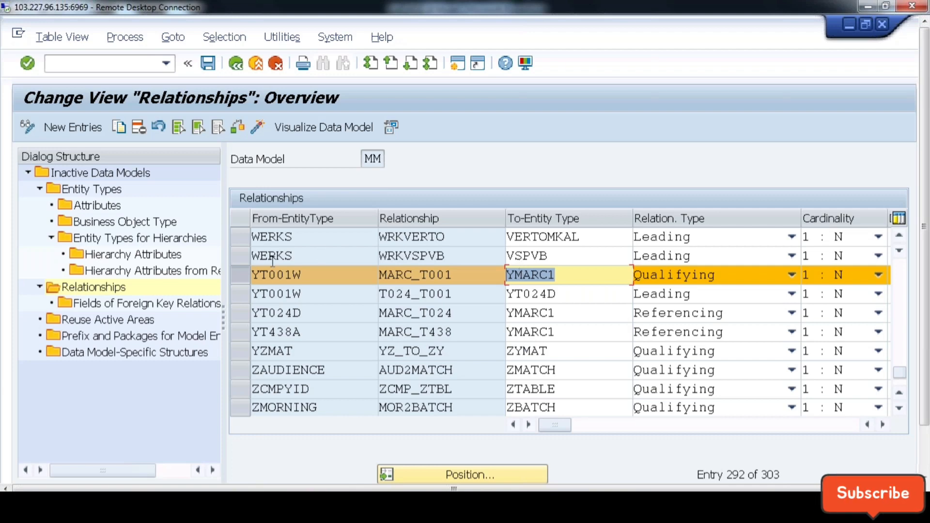
pyautogui.doubleClick(305, 274)
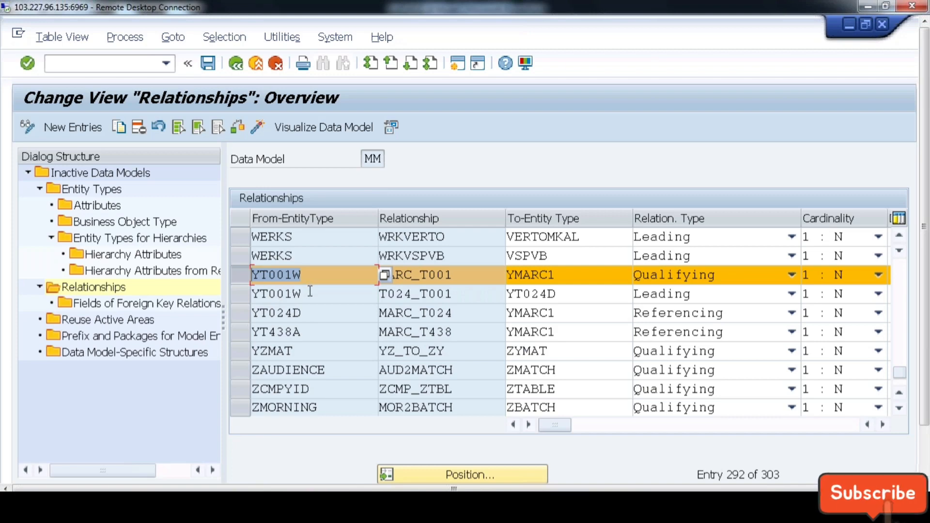
# Select T024_T001 instead of MARC_T001, mark its entity types YT001W and YT024D, and mark YT024D in the MARC_T024 relationship.
pyautogui.click(244, 294)
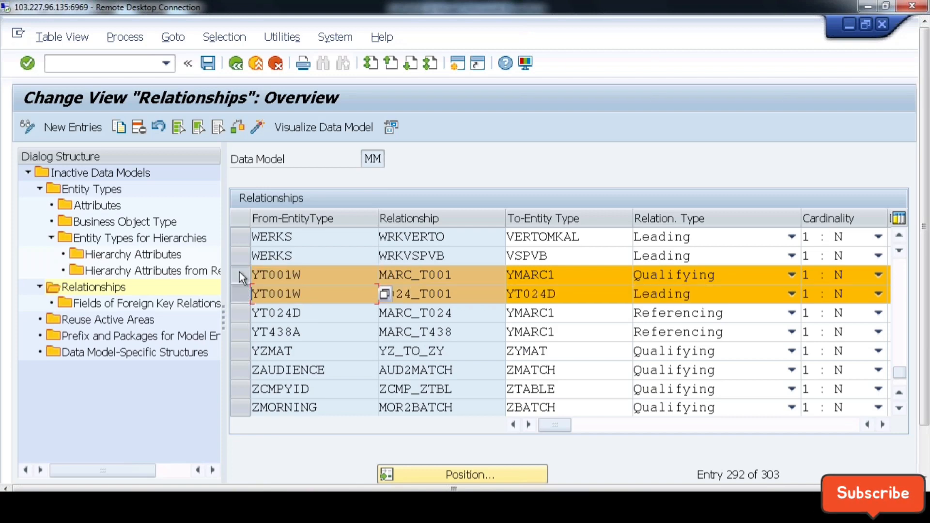
pyautogui.click(240, 275)
pyautogui.moveTo(572, 292); pyautogui.dragTo(497, 293)
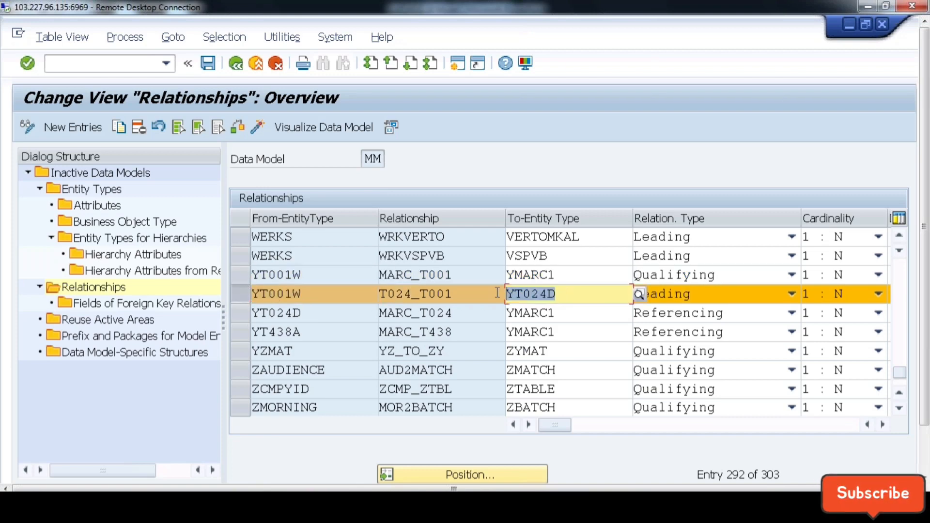
pyautogui.click(301, 294)
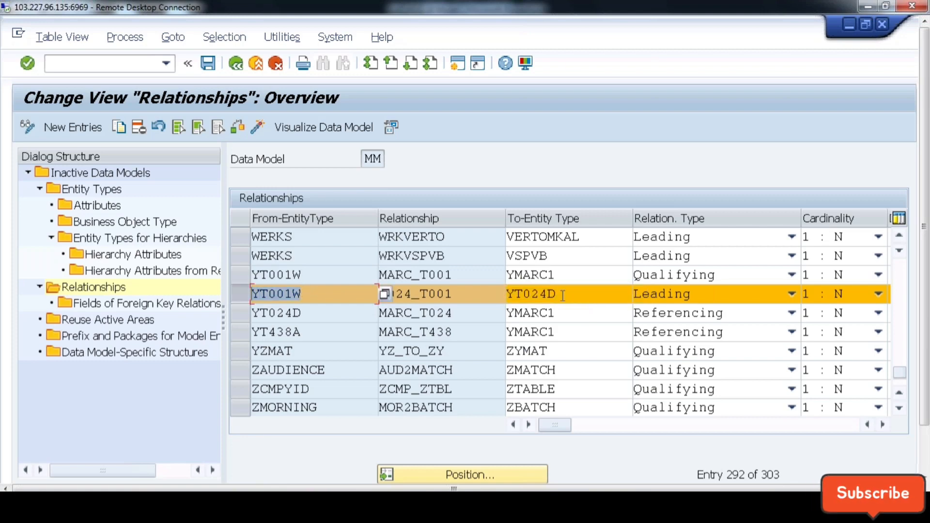
pyautogui.moveTo(564, 294); pyautogui.dragTo(501, 293)
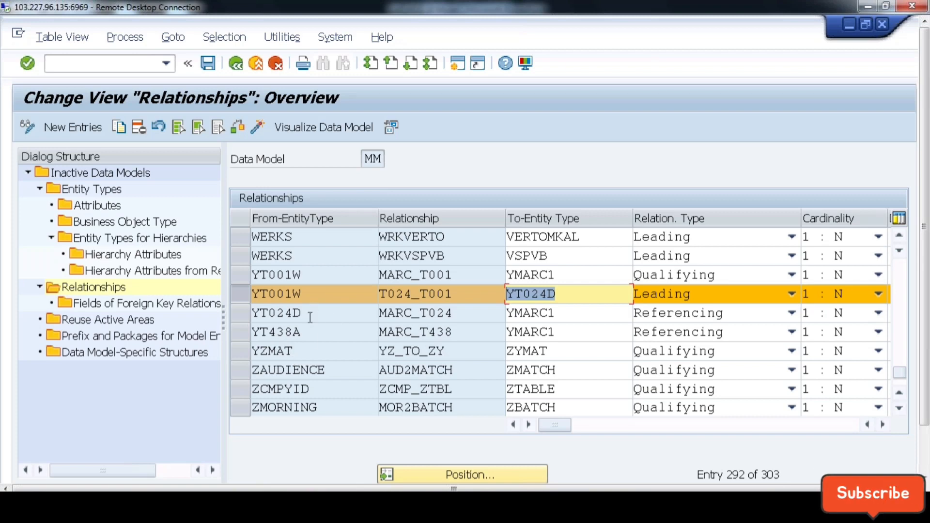
pyautogui.moveTo(311, 318); pyautogui.dragTo(231, 308)
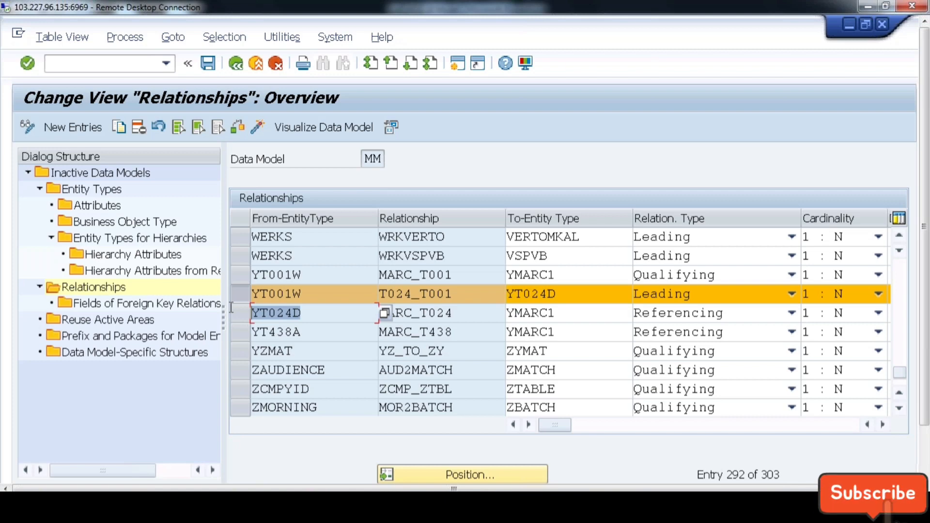
# Mark the entity types YT024D, YT438A and YMARC1 in the MARC_T024 and MARC_T438 relationships, then deselect the T024_T001 row.
pyautogui.moveTo(318, 332); pyautogui.dragTo(248, 331)
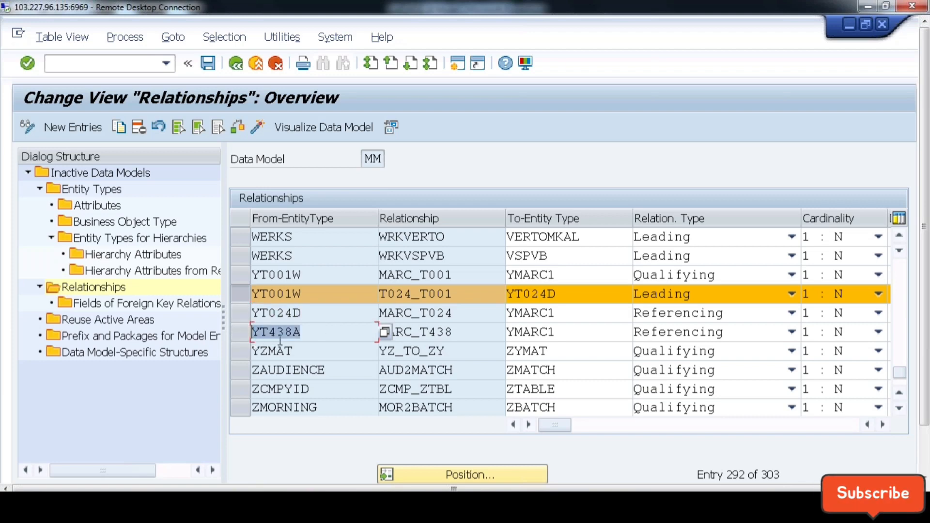
pyautogui.moveTo(322, 314); pyautogui.dragTo(181, 308)
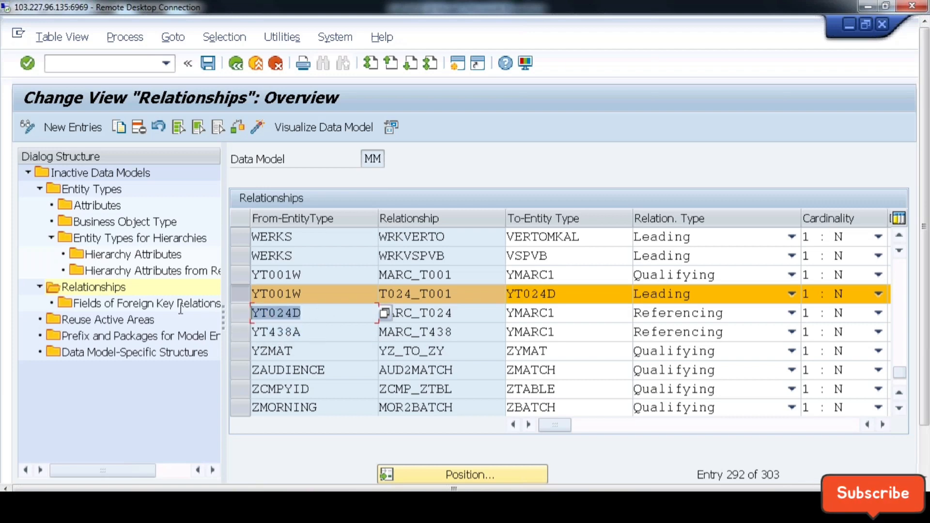
pyautogui.doubleClick(558, 313)
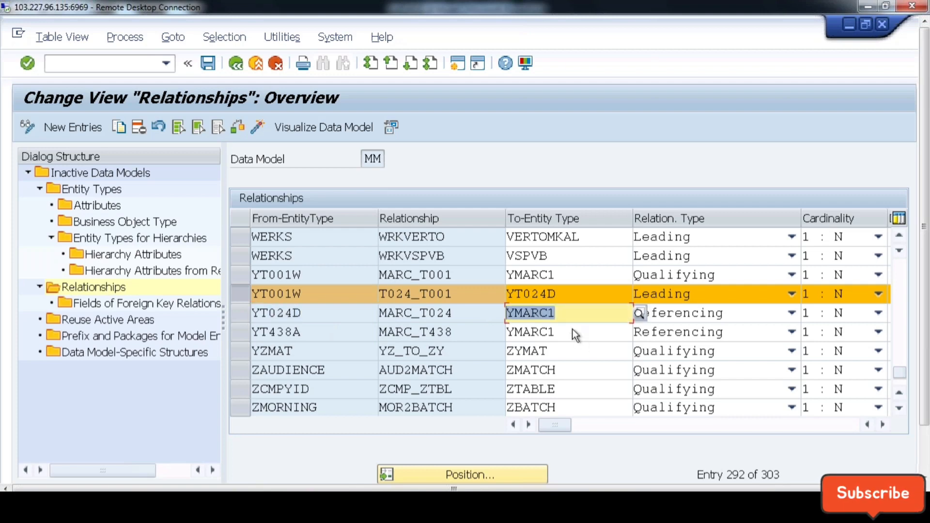
pyautogui.doubleClick(535, 333)
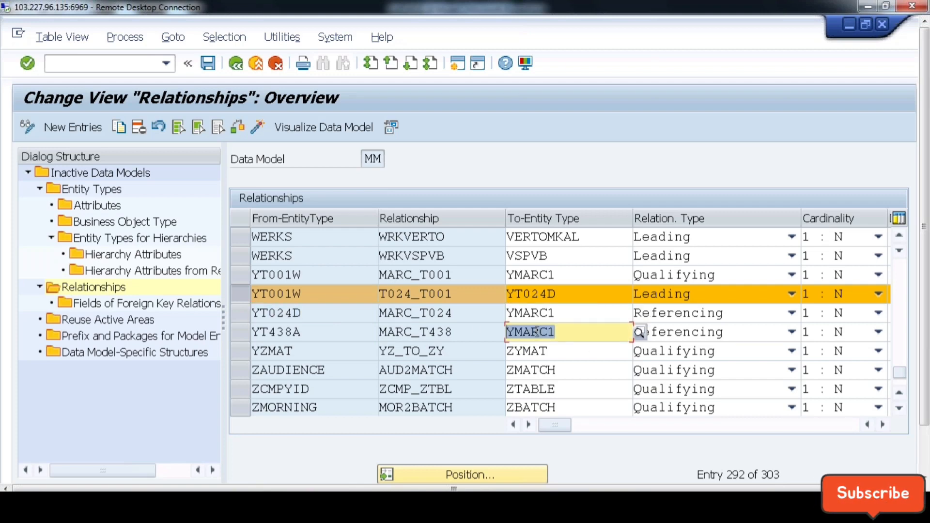
pyautogui.doubleClick(308, 315)
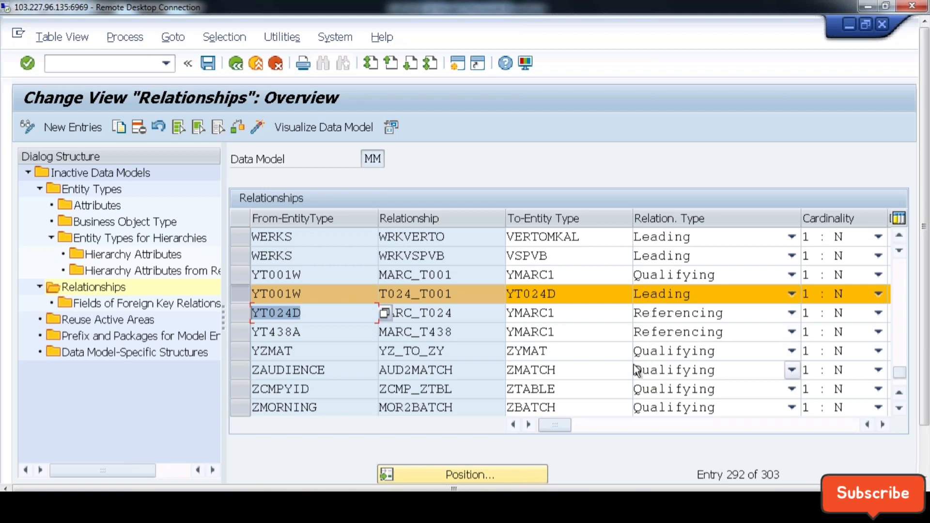
pyautogui.click(246, 293)
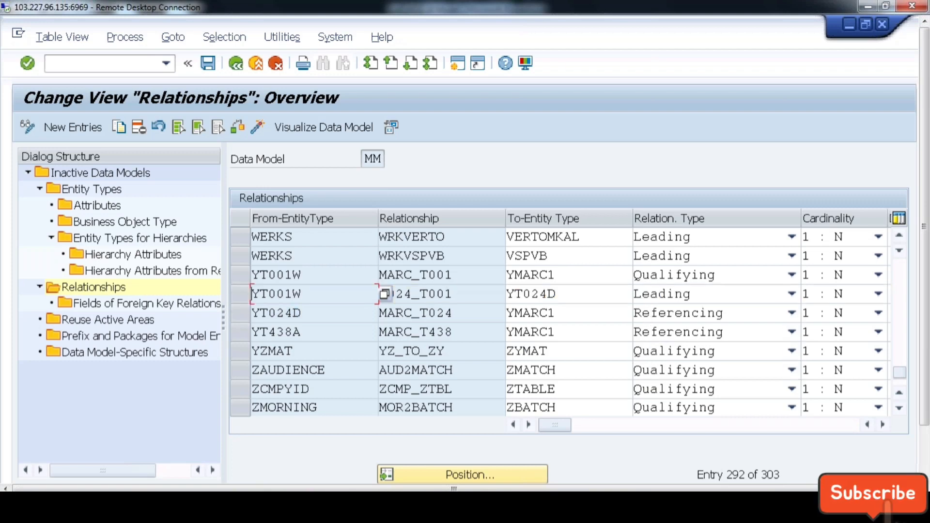
# Return to the customizing tree, open Generate Data Model-Specific Structures and display the mappings of data model MM.
pyautogui.click(236, 63)
pyautogui.click(235, 63)
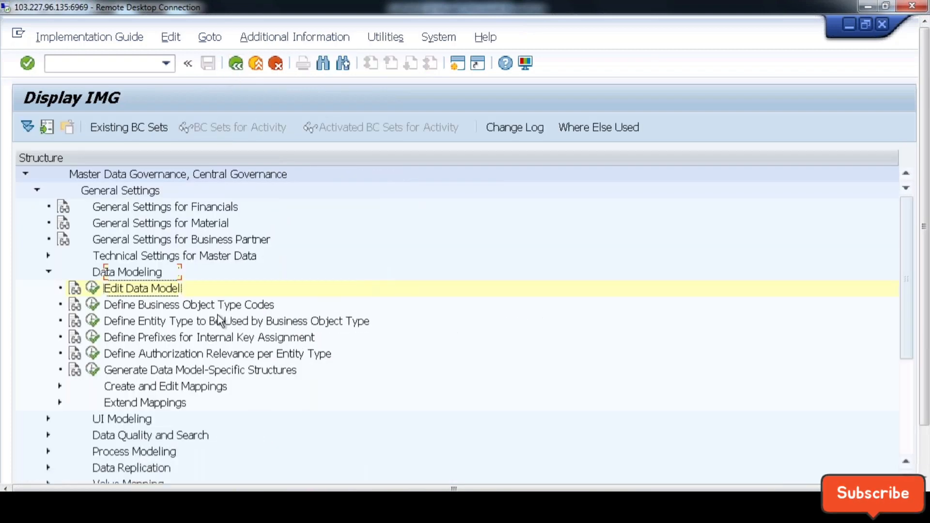
pyautogui.click(88, 321)
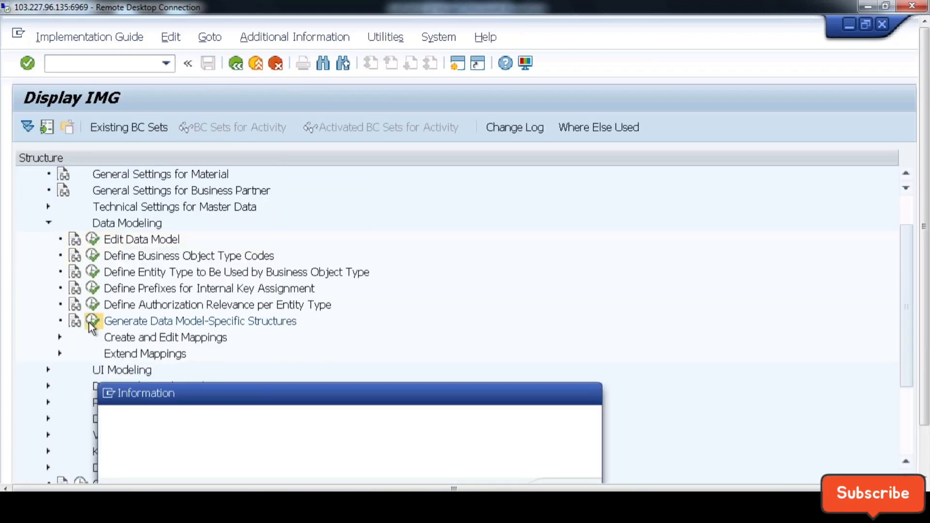
pyautogui.press('Return')
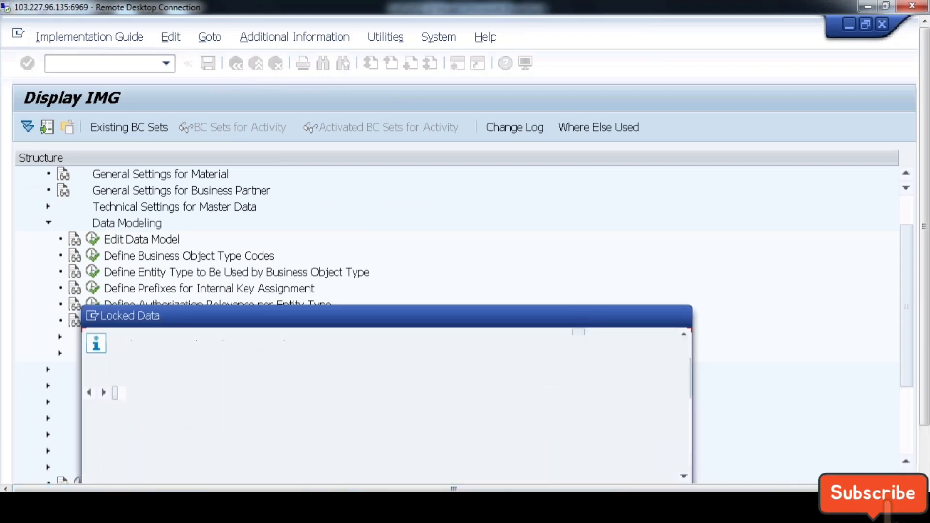
pyautogui.press('Return')
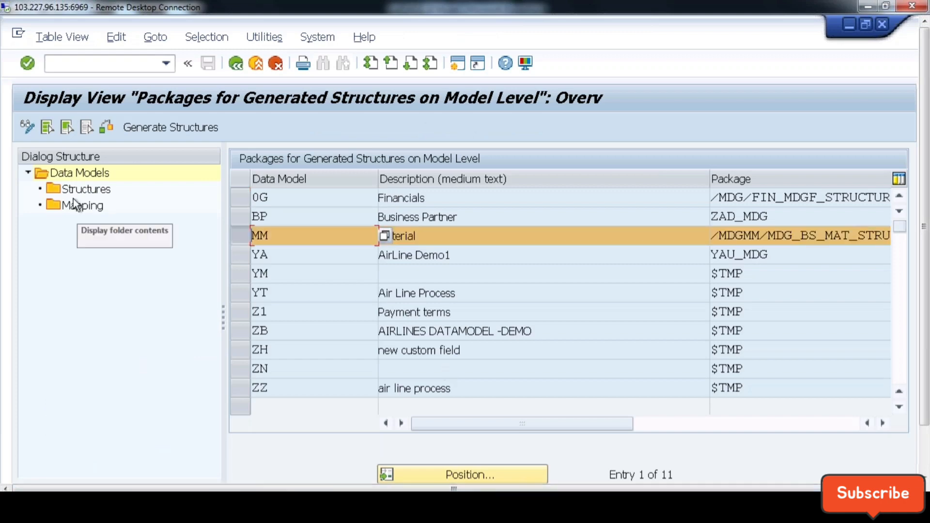
pyautogui.doubleClick(76, 200)
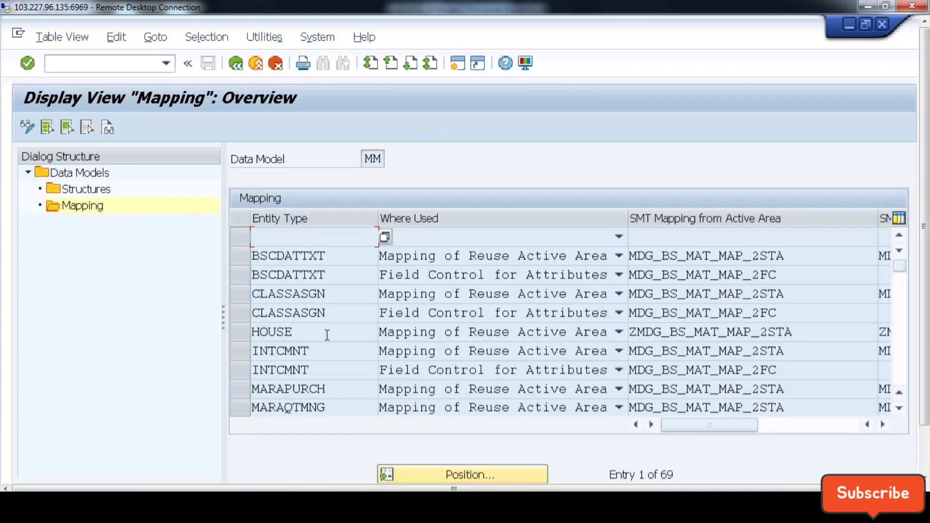
# Position the mapping list at entity type YMARC1.
pyautogui.click(327, 335)
pyautogui.click(466, 475)
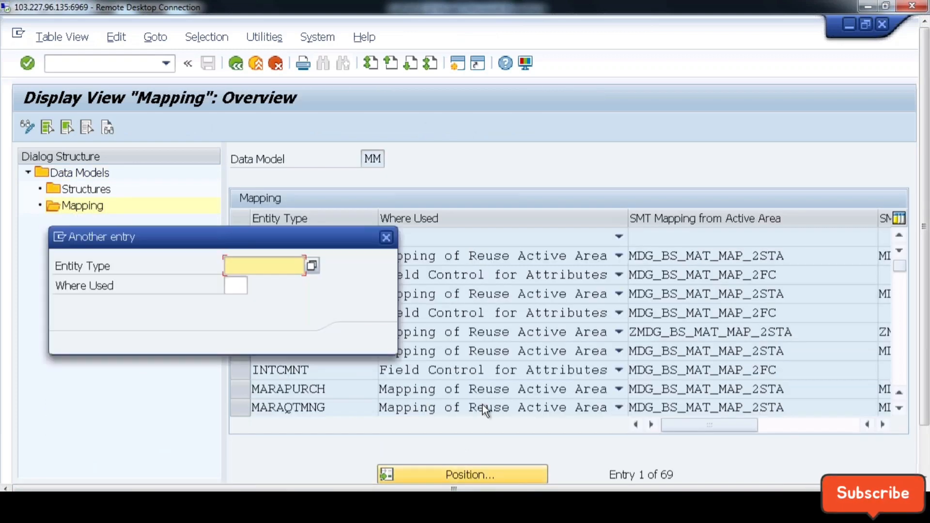
pyautogui.write('YMARC')
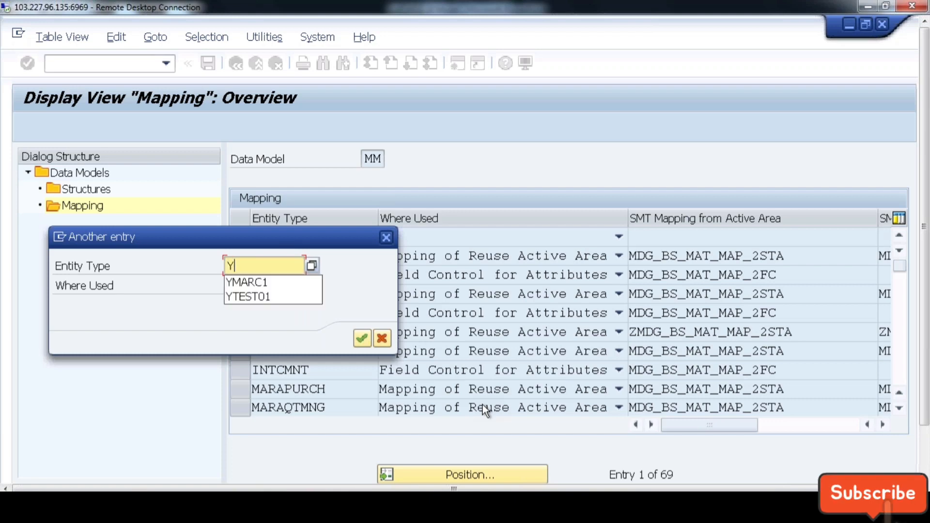
pyautogui.click(262, 284)
pyautogui.click(361, 338)
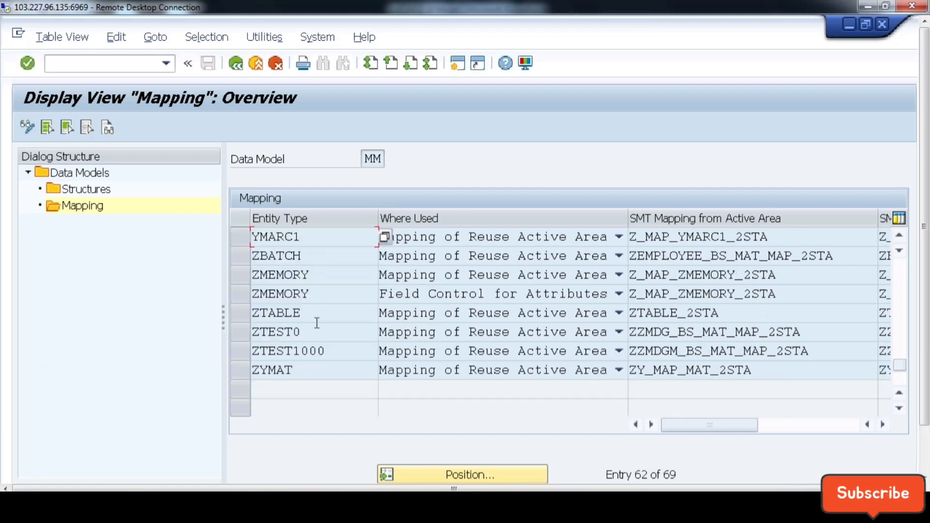
# Select the YMARC1 mapping entry and view the available Where Used options without changing the value.
pyautogui.click(238, 235)
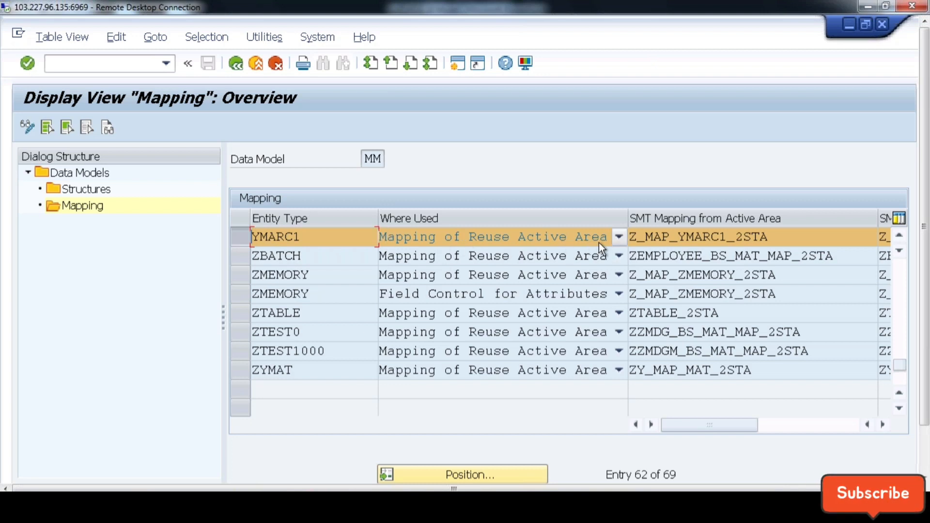
pyautogui.click(619, 236)
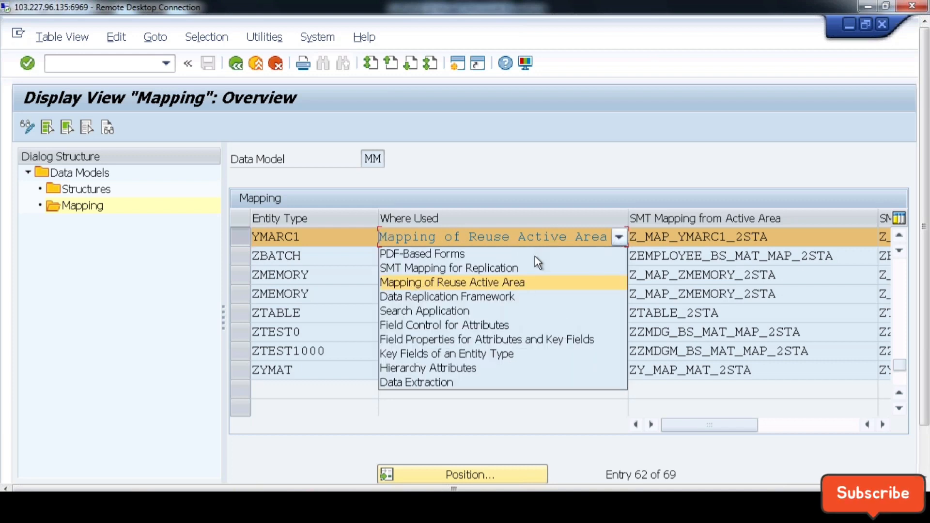
pyautogui.click(648, 161)
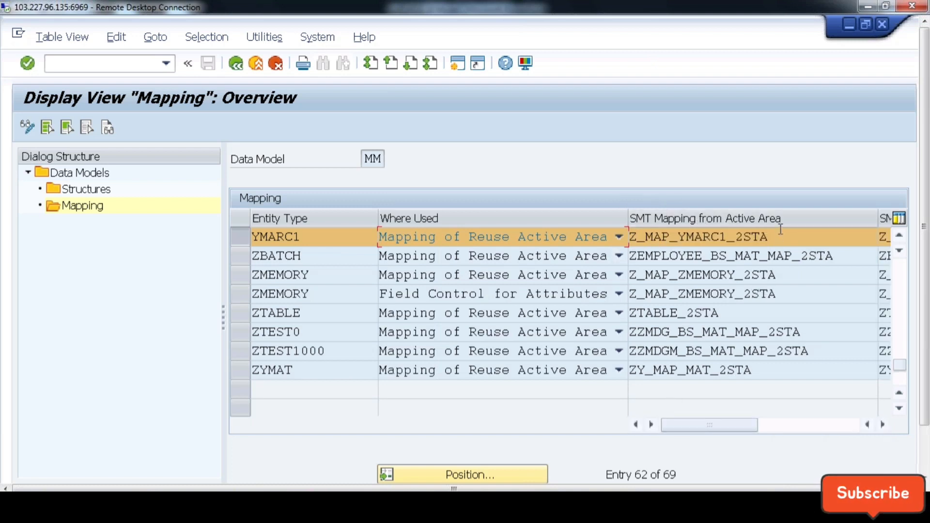
# Mark YMARC1's SMT mappings Z_MAP_YMARC1_2STA from the active area and Z_MAP_YMARC1_2PP to the active area, comparing both columns.
pyautogui.moveTo(769, 238); pyautogui.dragTo(619, 236)
pyautogui.moveTo(770, 237); pyautogui.dragTo(612, 236)
pyautogui.moveTo(753, 426); pyautogui.dragTo(846, 425)
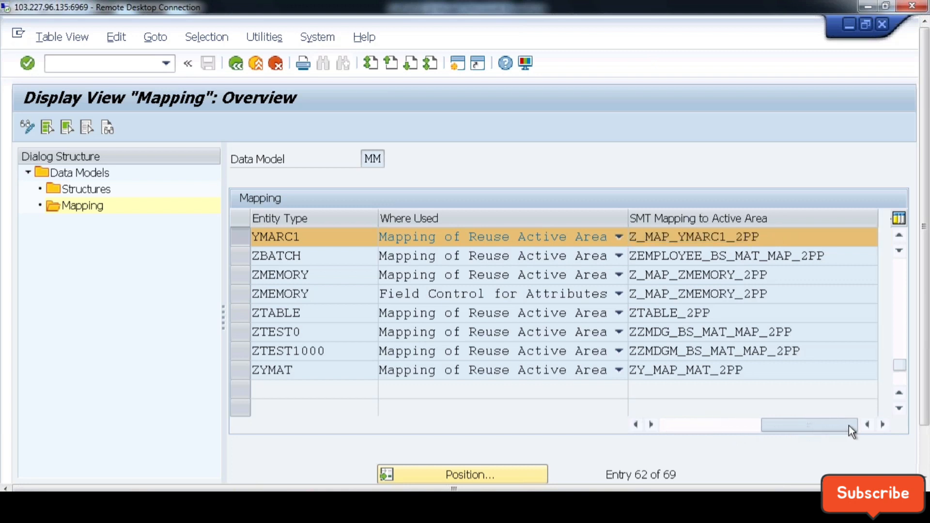
pyautogui.moveTo(763, 237); pyautogui.dragTo(606, 225)
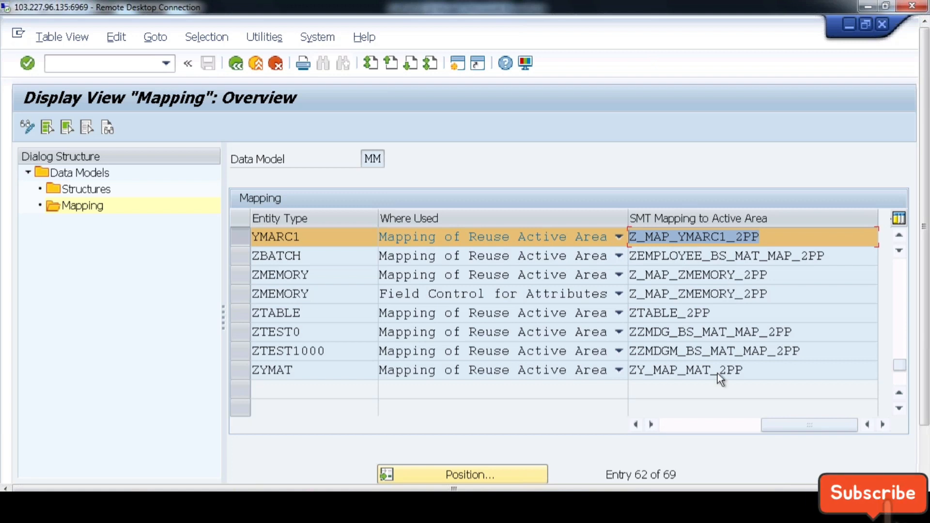
pyautogui.click(683, 426)
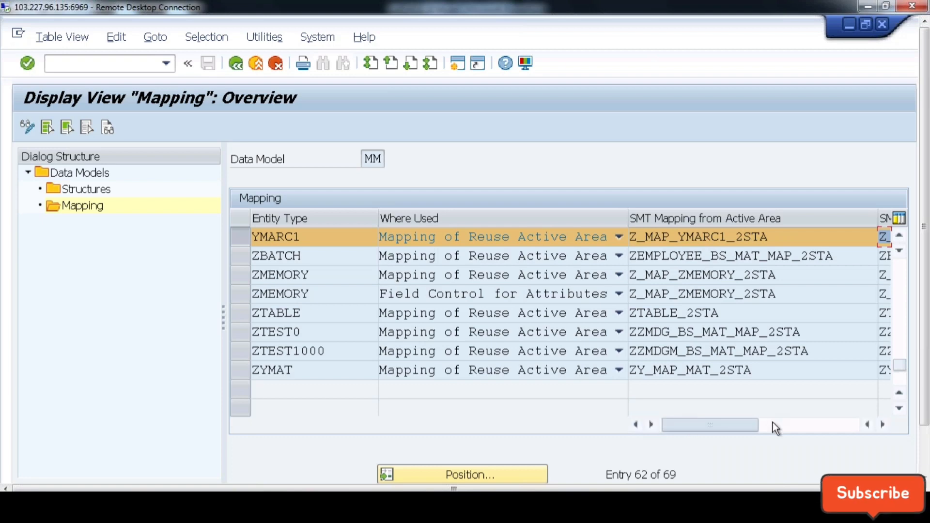
pyautogui.click(821, 423)
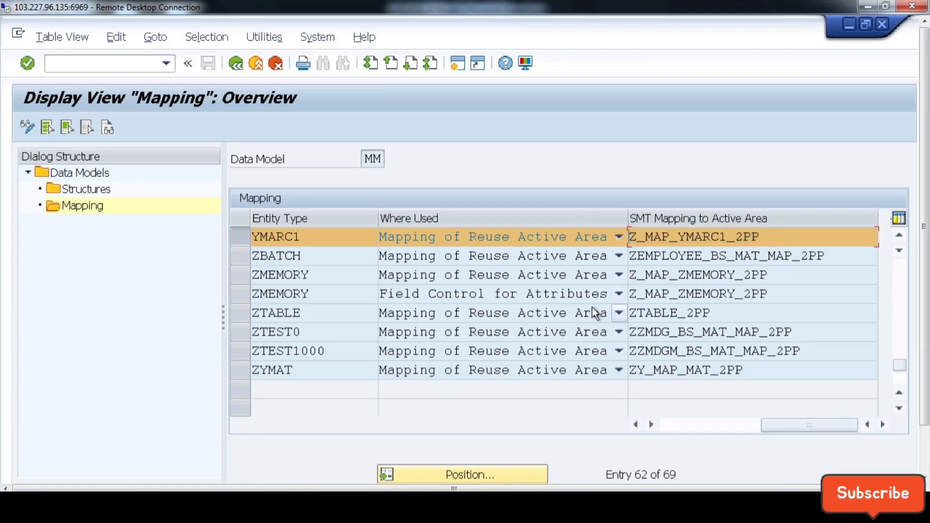
# Return to the customizing tree, open the Create and Edit Mappings activity and maximize its Service Mapping Tool window.
pyautogui.click(236, 65)
pyautogui.click(236, 65)
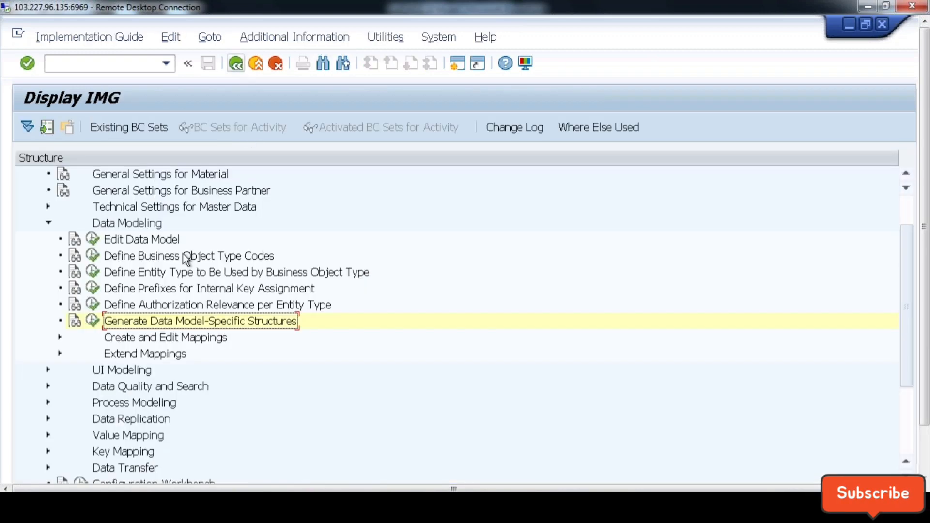
pyautogui.click(61, 336)
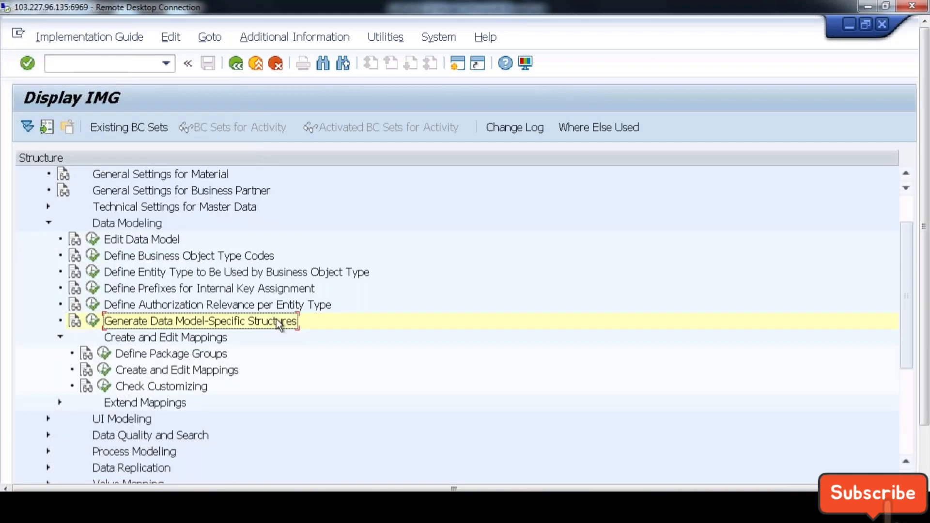
pyautogui.click(104, 370)
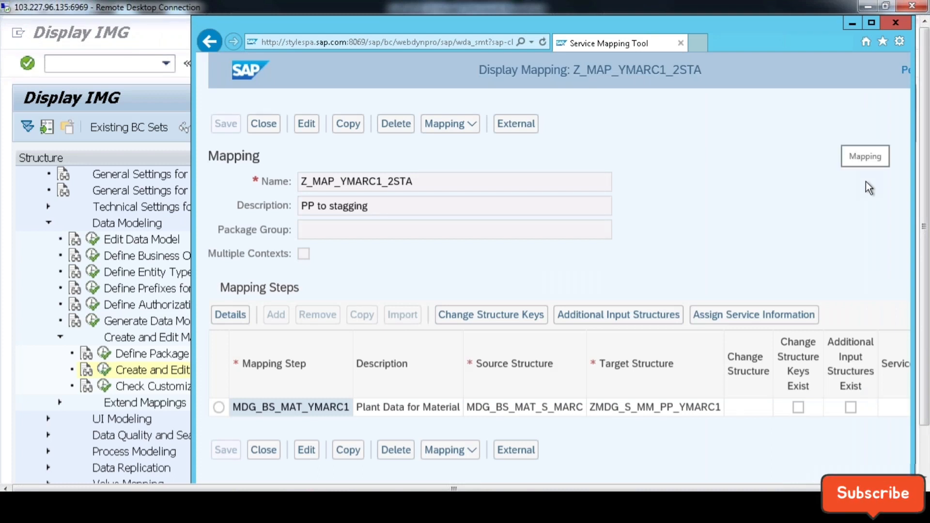
pyautogui.click(870, 23)
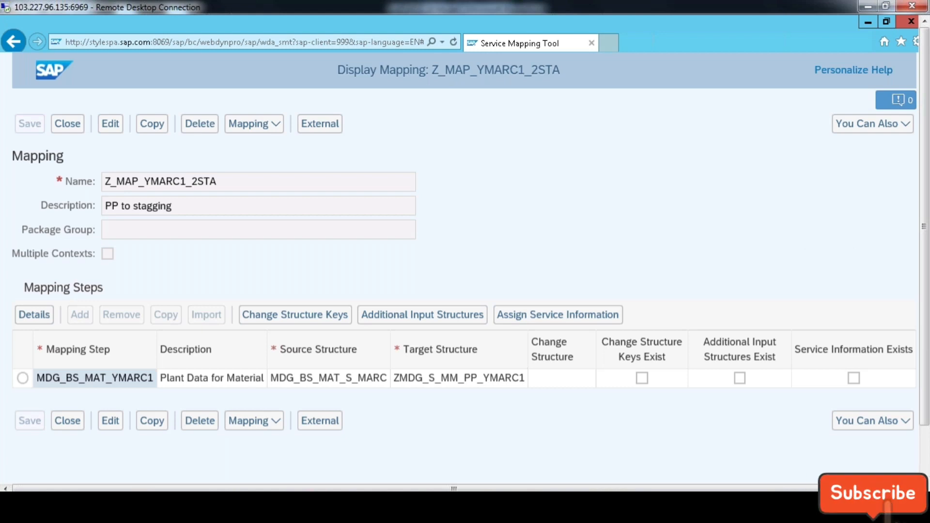
# Open the mapping Z_MAP_YMARC1_2PP and mark its name and its description "Stagging to PP".
pyautogui.click(268, 125)
pyautogui.click(249, 172)
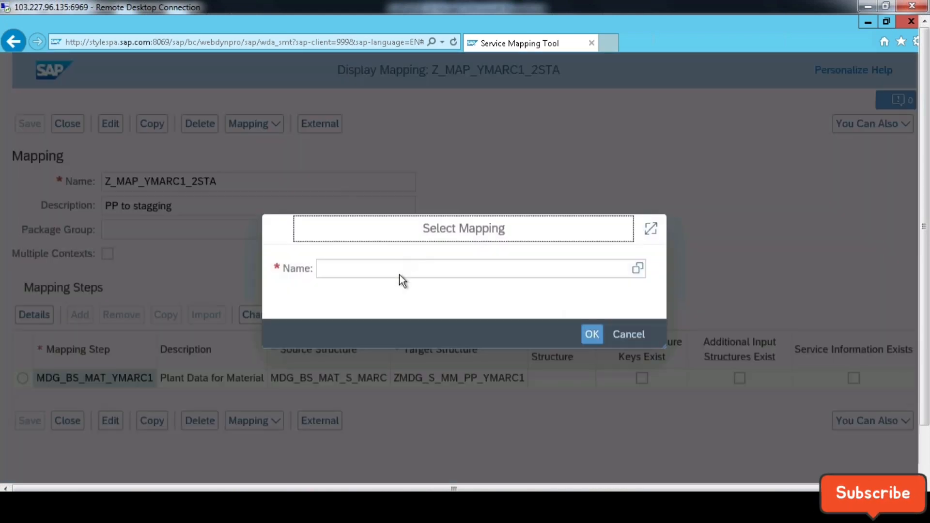
pyautogui.click(375, 272)
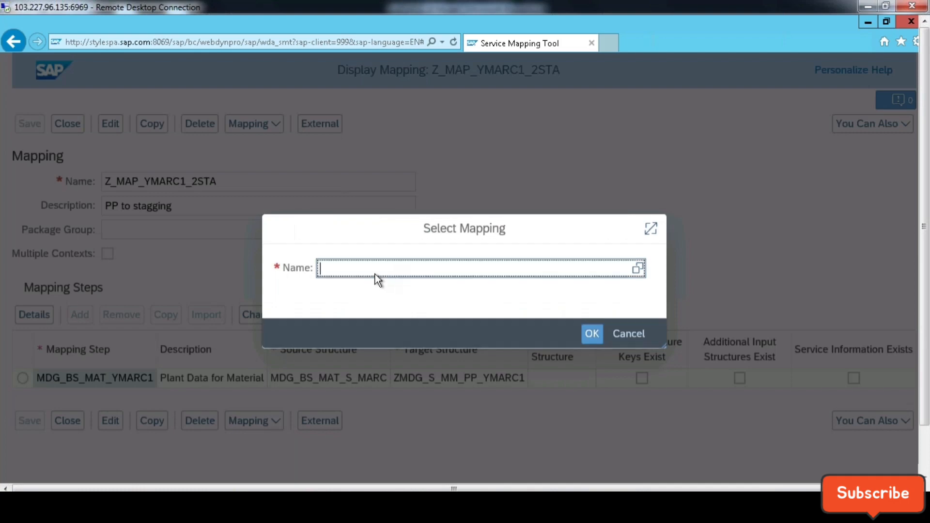
pyautogui.write('Z_MAP_YMARC1_2PP')
pyautogui.click(592, 334)
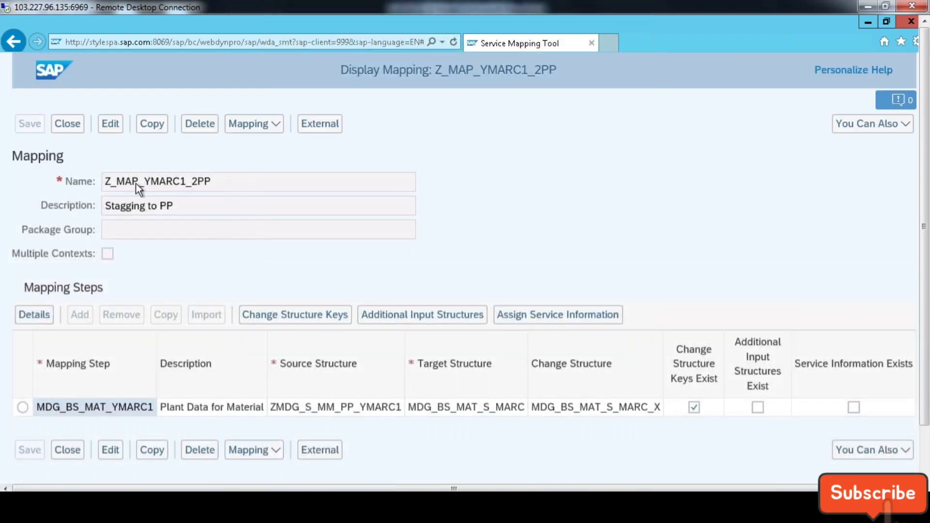
pyautogui.moveTo(109, 187); pyautogui.dragTo(299, 201)
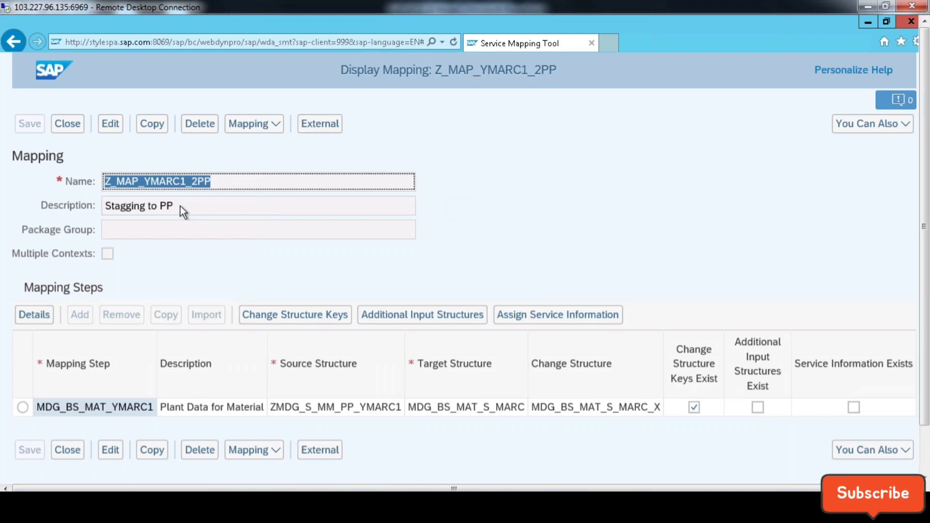
pyautogui.moveTo(174, 208); pyautogui.dragTo(147, 206)
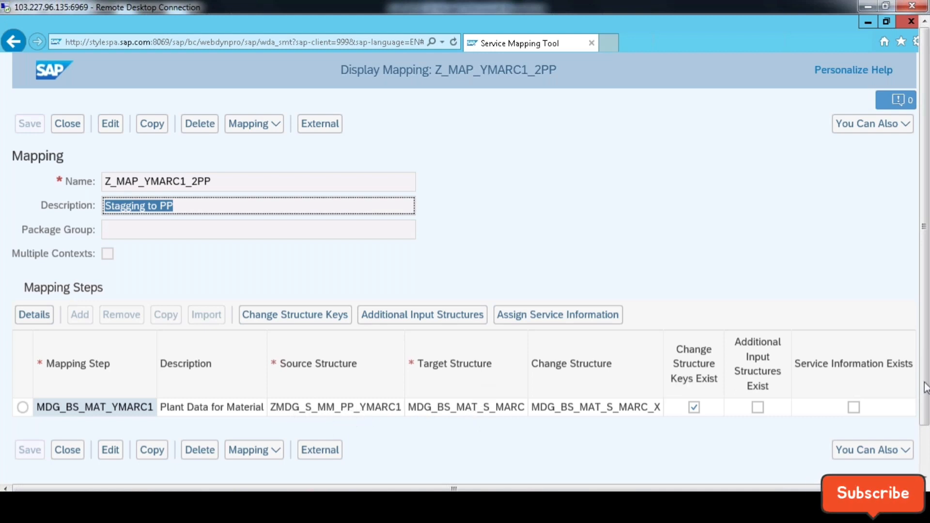
# Switch to the ABAP Dictionary screen to view data type ZMDG_S_MM_PP_YMARC1, then return to the Service Mapping Tool window.
pyautogui.moveTo(926, 392); pyautogui.dragTo(925, 438)
pyautogui.click(271, 468)
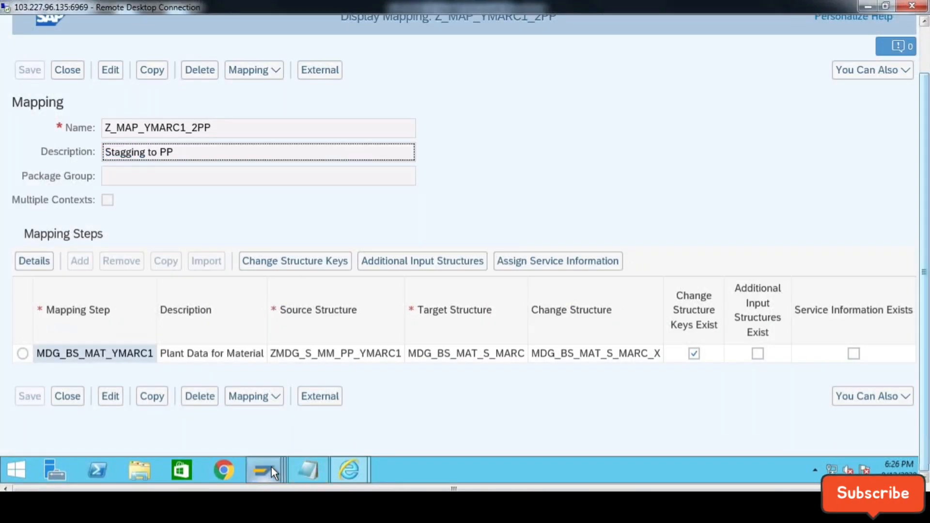
pyautogui.click(641, 412)
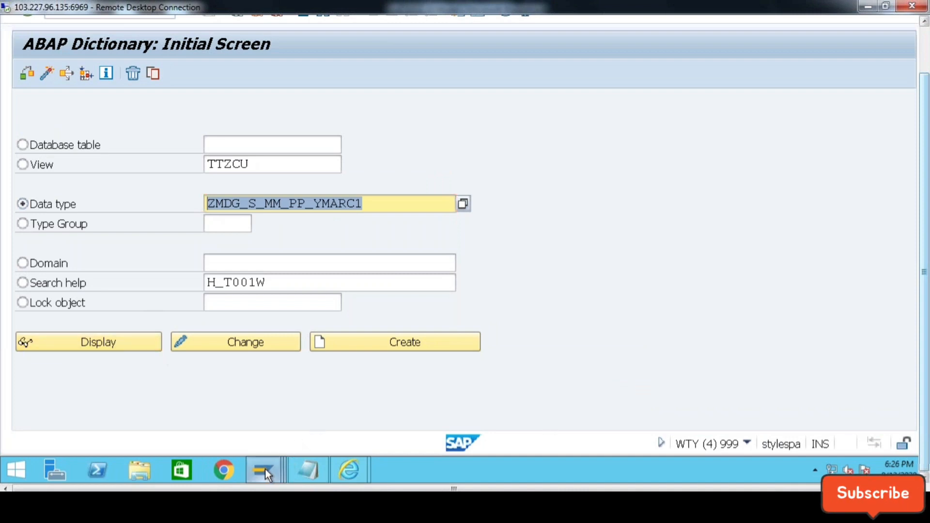
pyautogui.moveTo(353, 469)
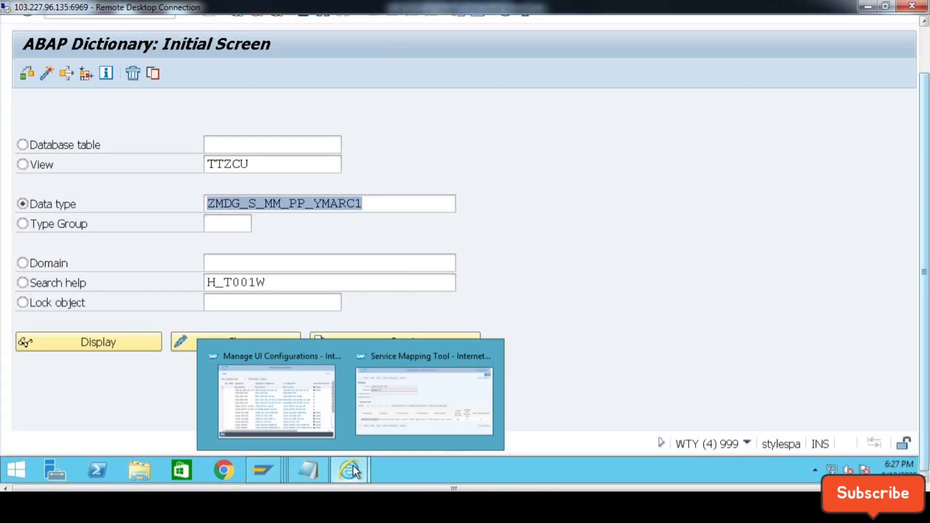
pyautogui.click(422, 416)
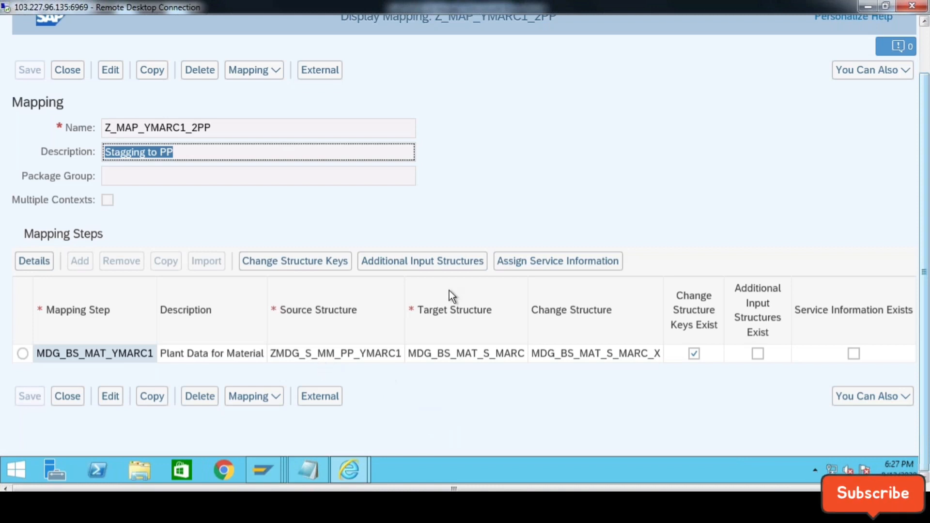
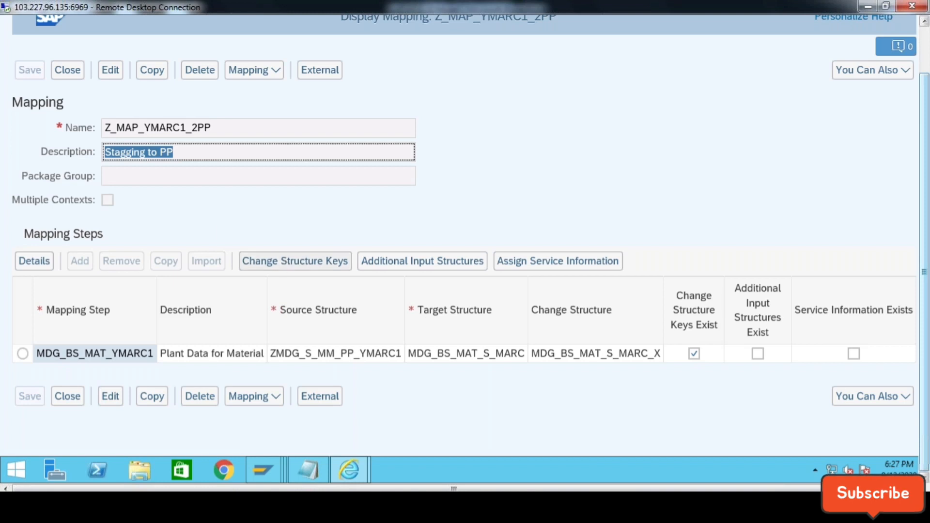
# View the change structure key fields of mapping step MDG_BS_MAT_YMARC1, then close the list.
pyautogui.click(295, 261)
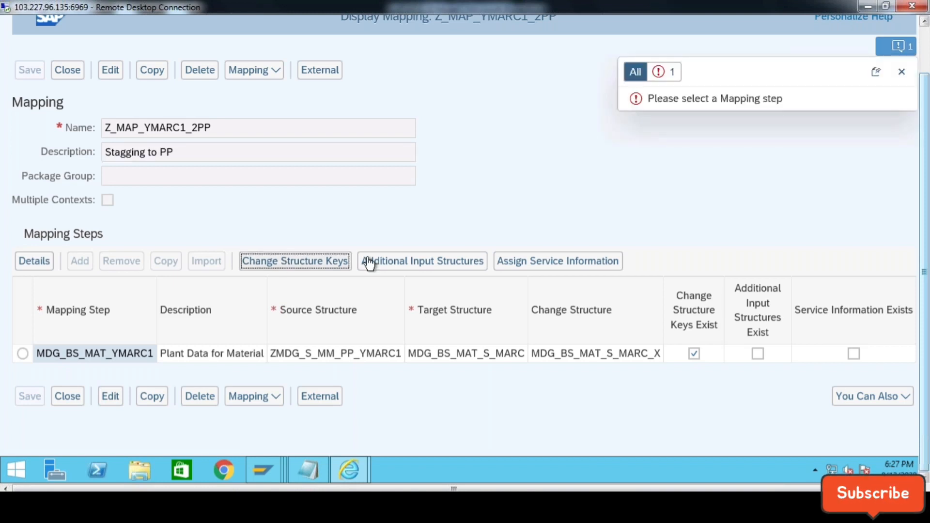
pyautogui.click(22, 354)
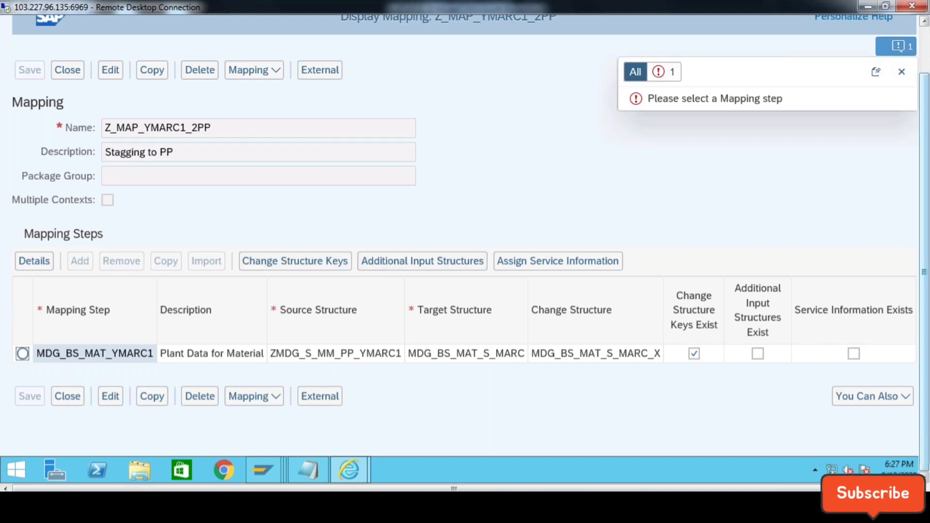
pyautogui.click(328, 262)
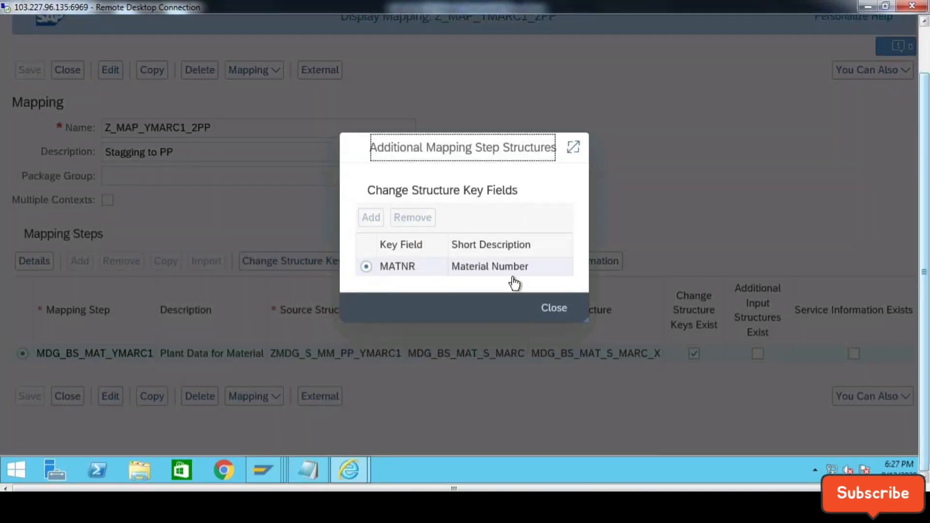
pyautogui.click(553, 314)
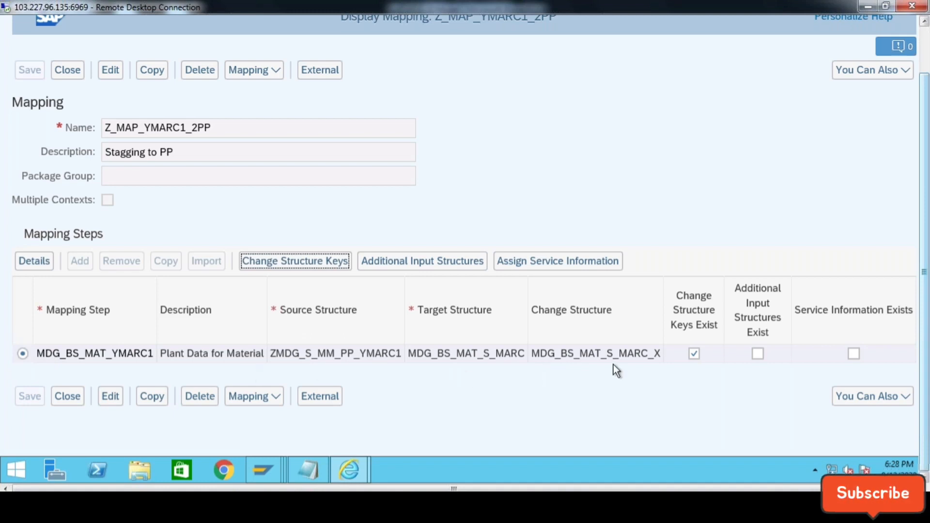
# Open the details of mapping step MDG_BS_MAT_YMARC1 and review the field mapping of its transformation 00001.
pyautogui.click(34, 262)
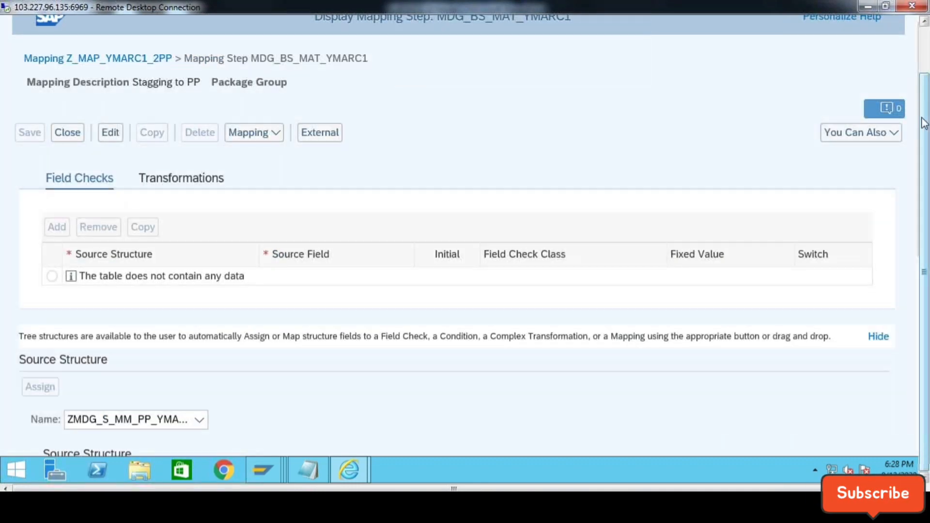
pyautogui.scroll(2, 923, 124)
pyautogui.click(190, 231)
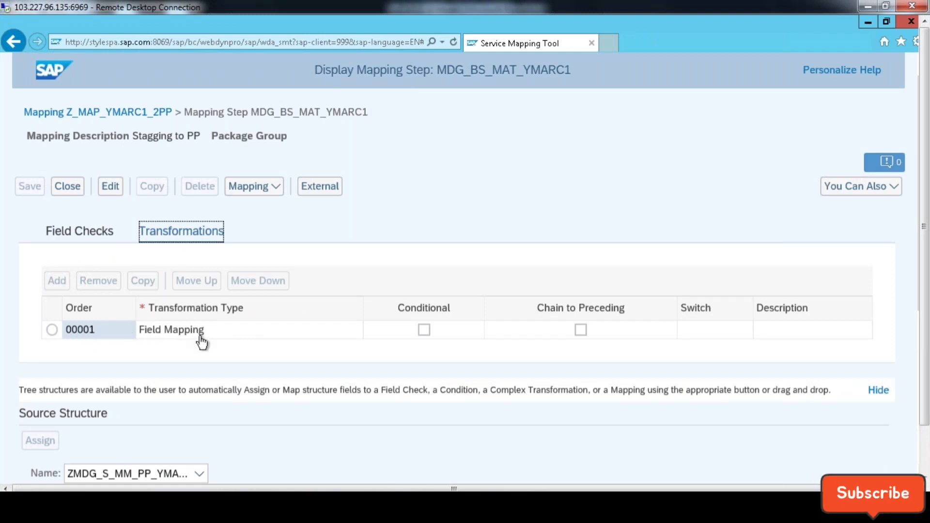
pyautogui.click(53, 331)
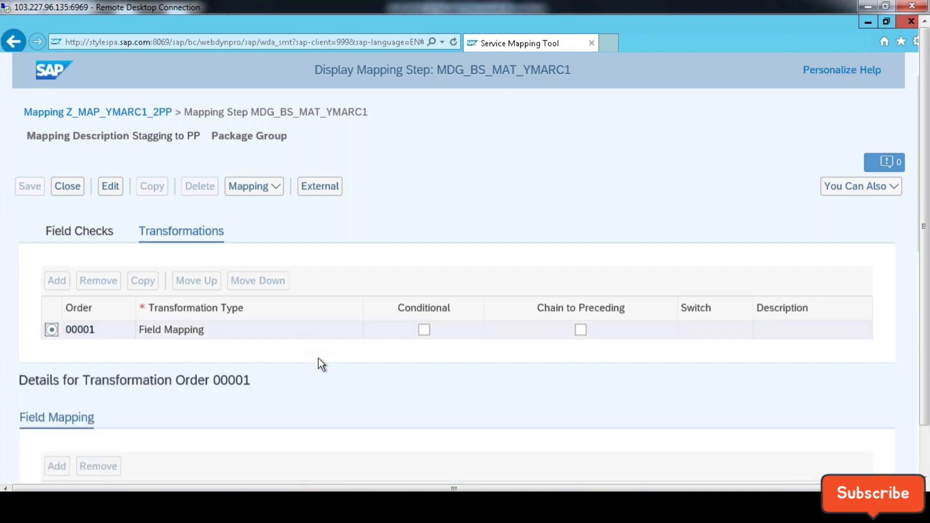
pyautogui.scroll(-5, 318, 359)
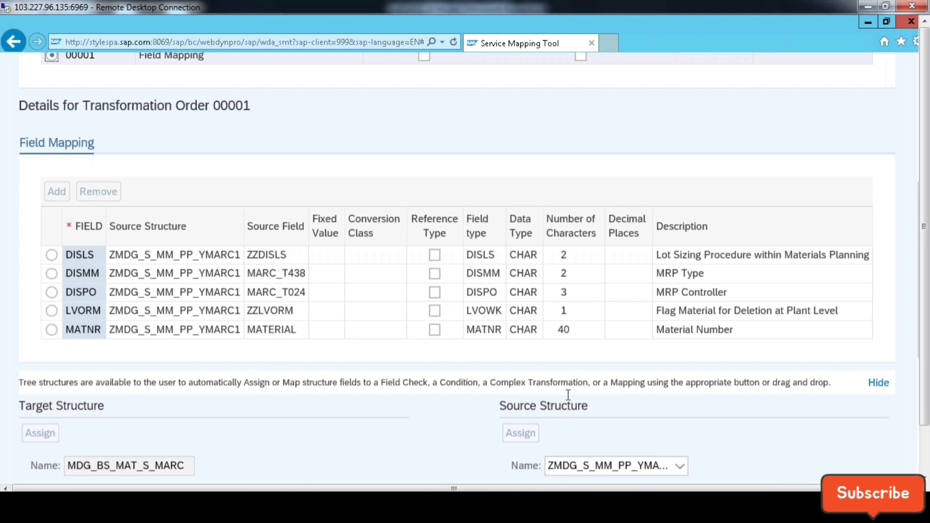
# Expand source structure ZMDG_S_MM_PP_YMARC1 in mapping Z_MAP_YMARC1_2PP to examine which fields are used.
pyautogui.moveTo(926, 360); pyautogui.dragTo(925, 417)
pyautogui.scroll(-5, 107, 183)
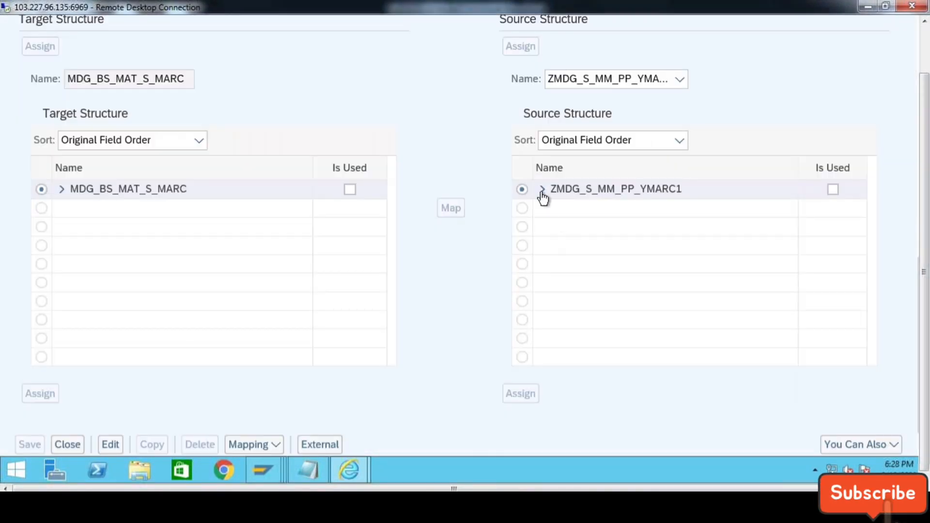
pyautogui.click(541, 190)
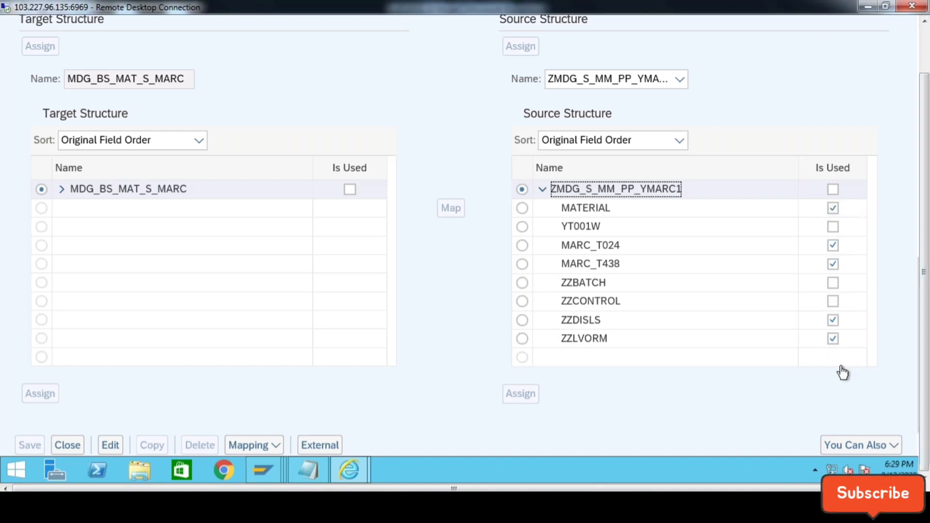
# Open the mapping Z_MAP_YMARC1_2STA.
pyautogui.moveTo(925, 232); pyautogui.dragTo(926, 118)
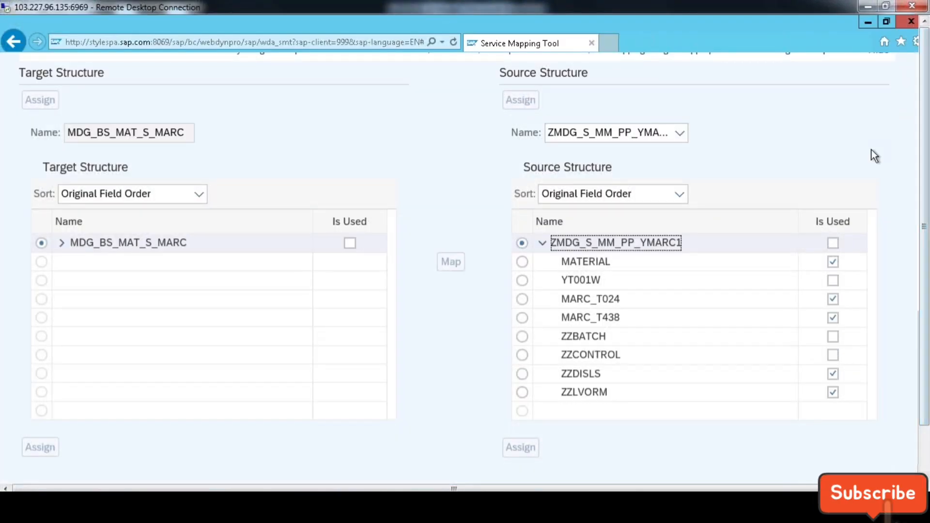
pyautogui.scroll(2, 872, 150)
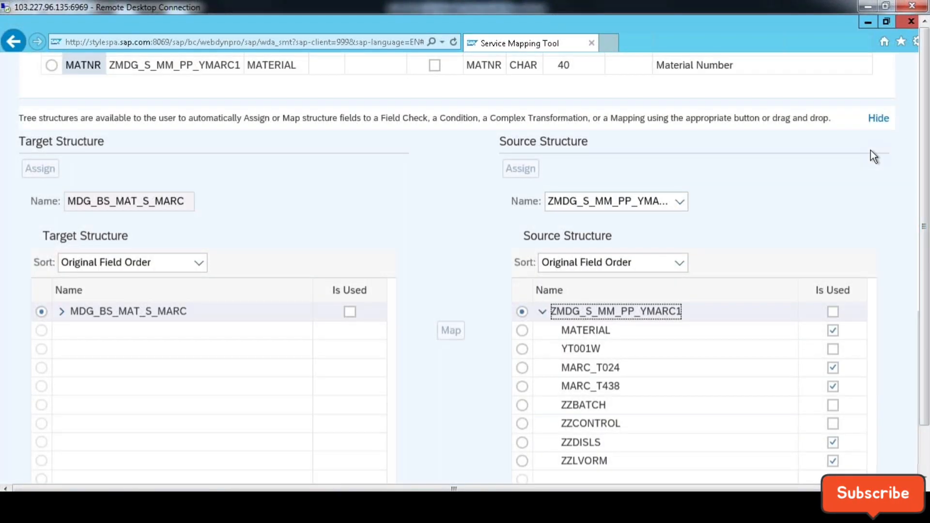
pyautogui.scroll(3, 871, 150)
pyautogui.scroll(5, 870, 152)
pyautogui.click(254, 186)
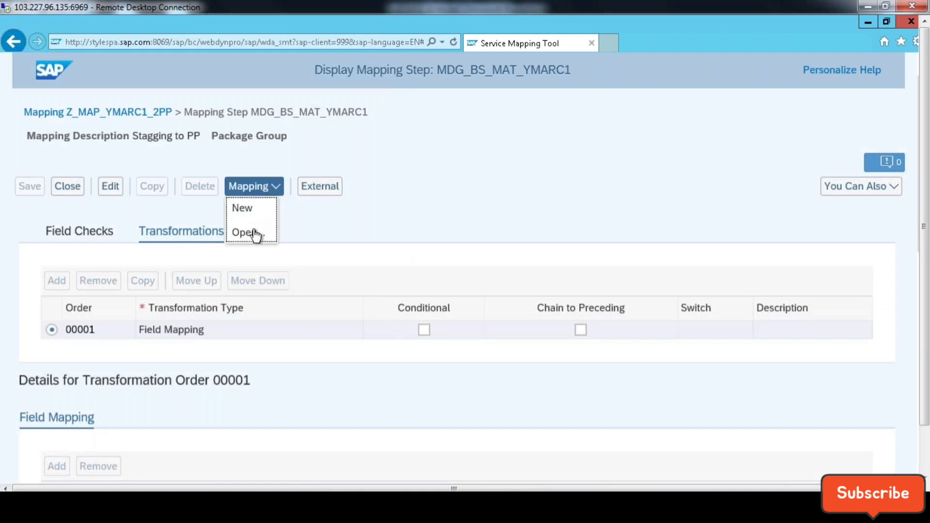
pyautogui.click(254, 232)
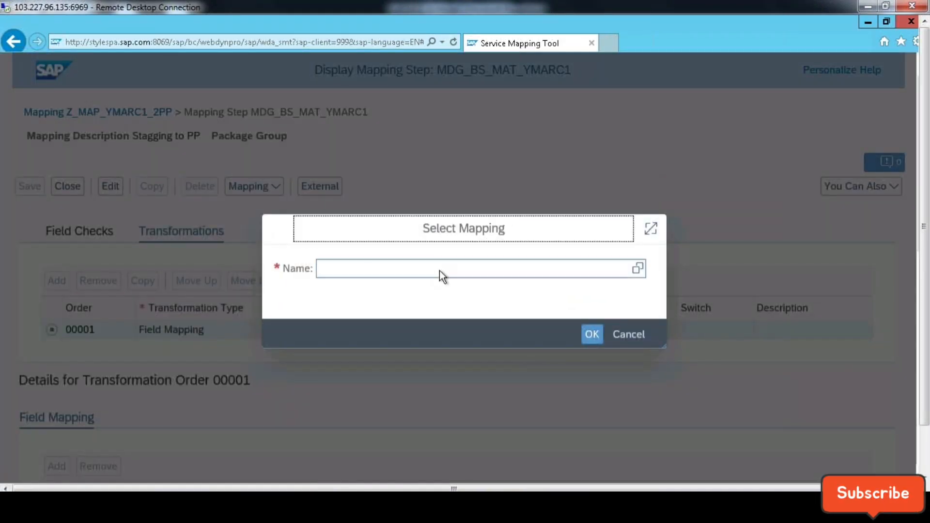
pyautogui.click(440, 271)
pyautogui.write('Z_MAP_YMARC1_2PP')
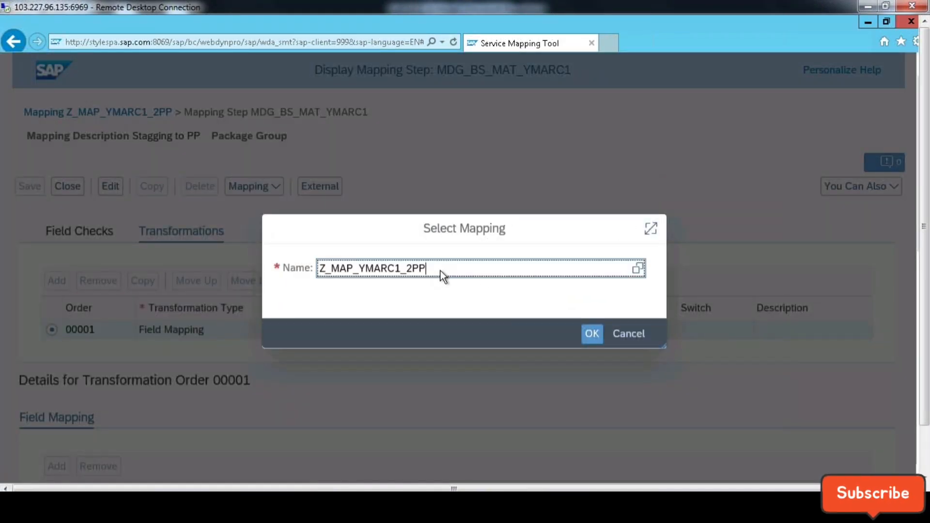
pyautogui.press('BackSpace')
pyautogui.press('BackSpace')
pyautogui.write('STA')
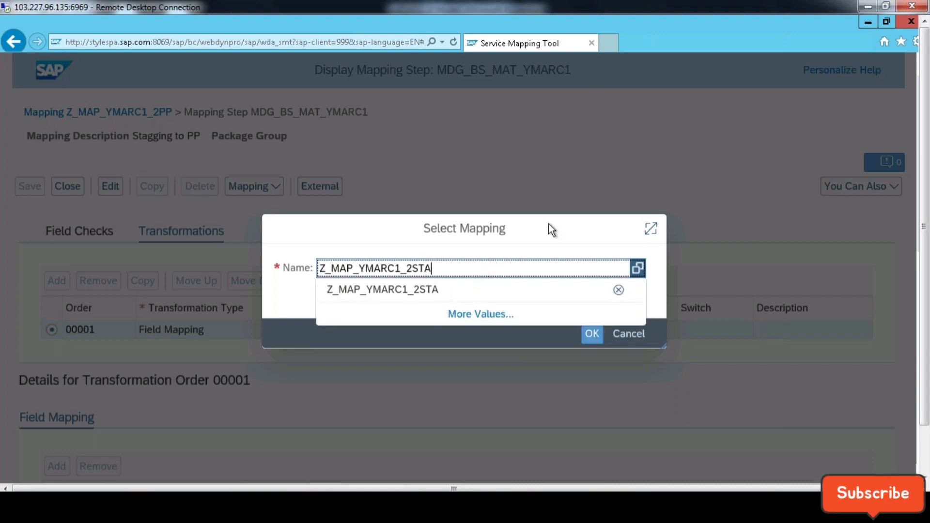
pyautogui.click(597, 342)
pyautogui.click(592, 334)
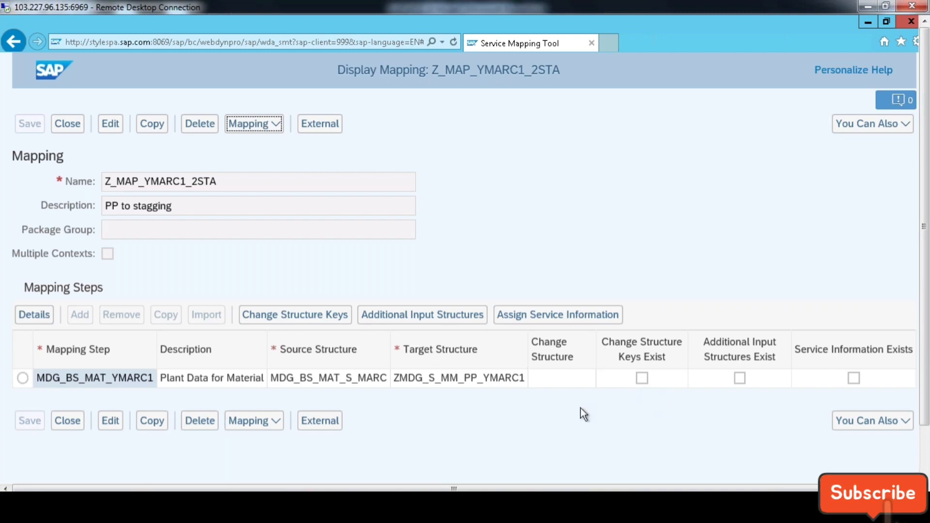
# Open the details of Z_MAP_YMARC1_2STA's mapping step and review the field mapping of its transformation 00001.
pyautogui.click(23, 378)
pyautogui.click(34, 315)
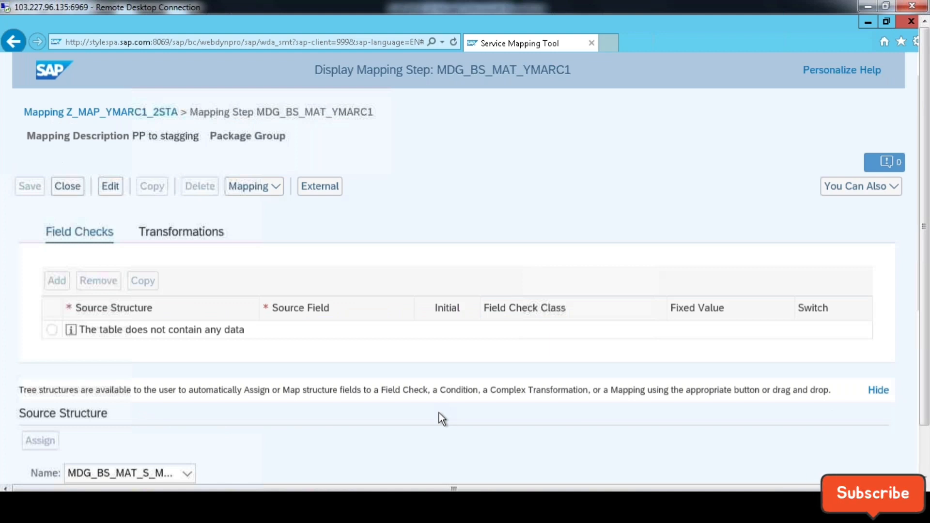
pyautogui.click(208, 233)
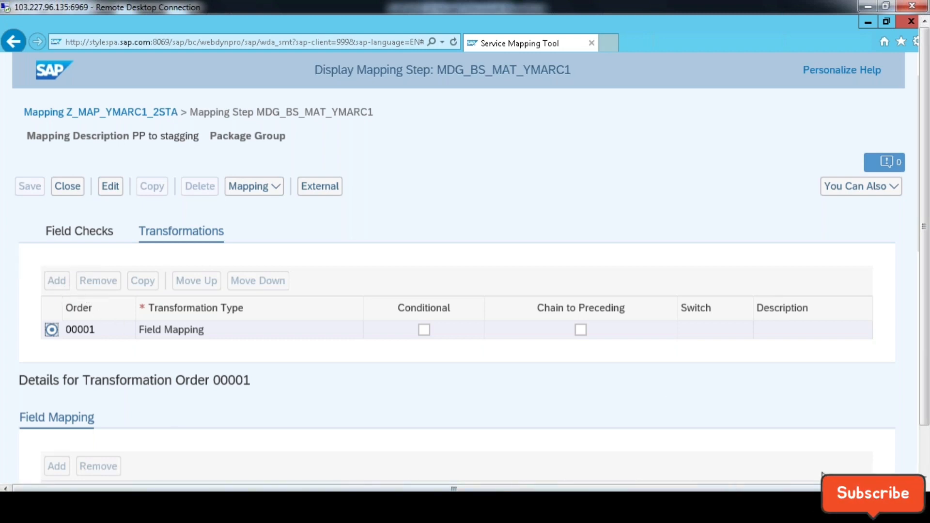
pyautogui.moveTo(855, 489); pyautogui.dragTo(887, 489)
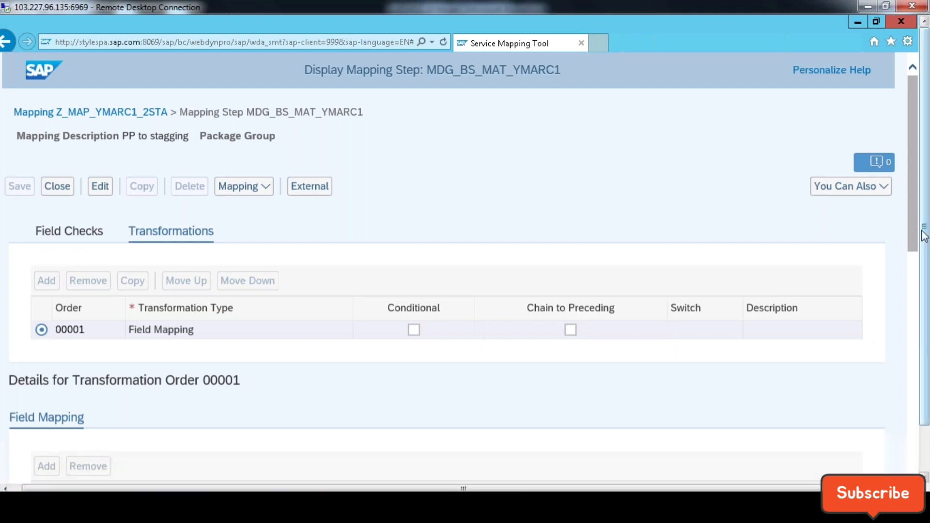
pyautogui.scroll(-5, 921, 278)
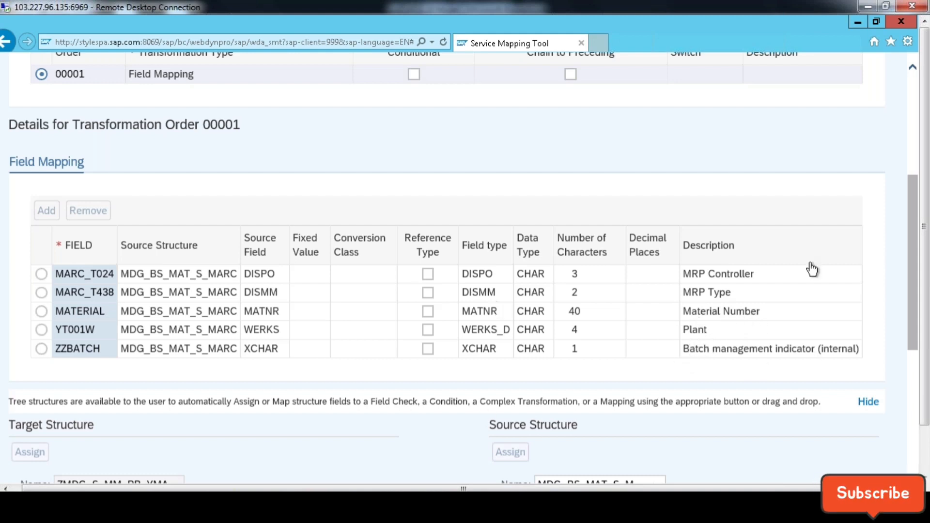
# Expand target structure ZMDG_S_MM_PP_YMARC1 to examine its used fields, then close the Service Mapping Tool window.
pyautogui.moveTo(911, 342); pyautogui.dragTo(916, 460)
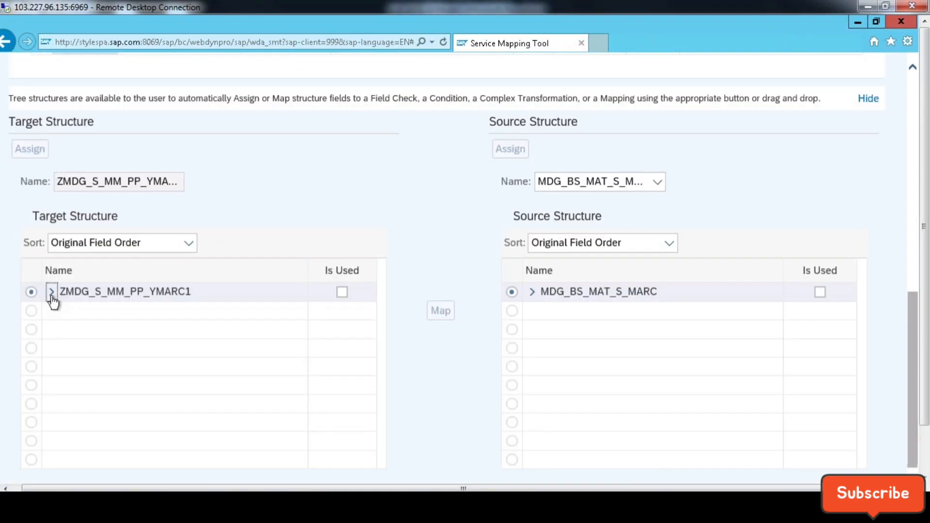
pyautogui.click(52, 292)
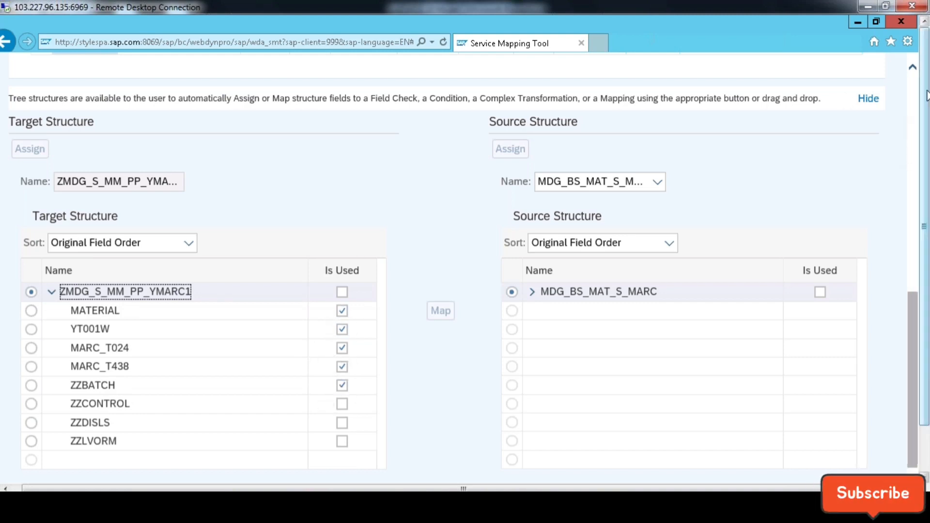
pyautogui.click(902, 23)
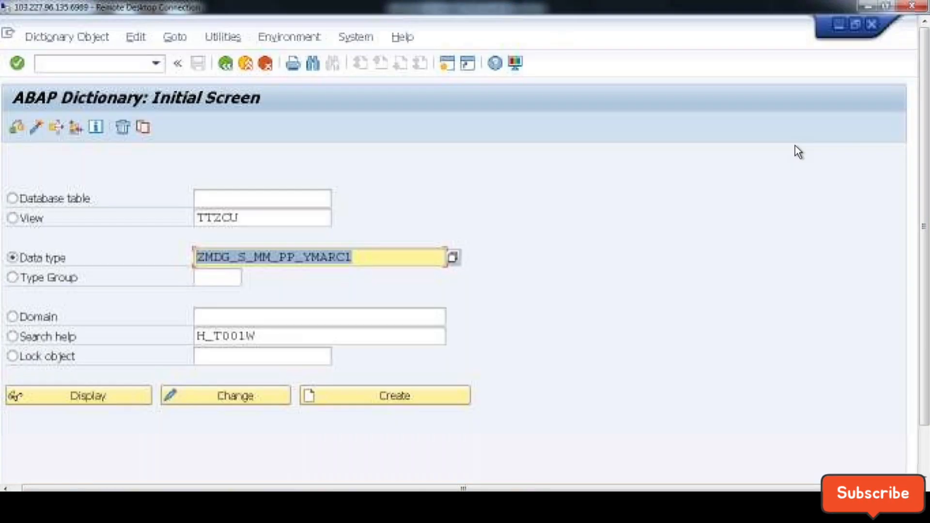
# Bring up the customizing tree and minimize it, then view the Plant Data picture in Windows Photo Viewer and return to the ABAP Dictionary.
pyautogui.click(924, 443)
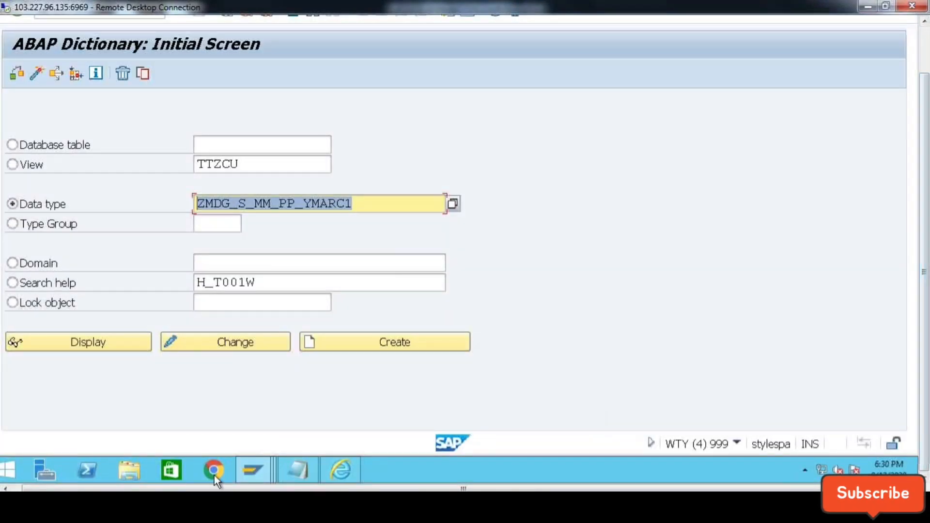
pyautogui.click(261, 473)
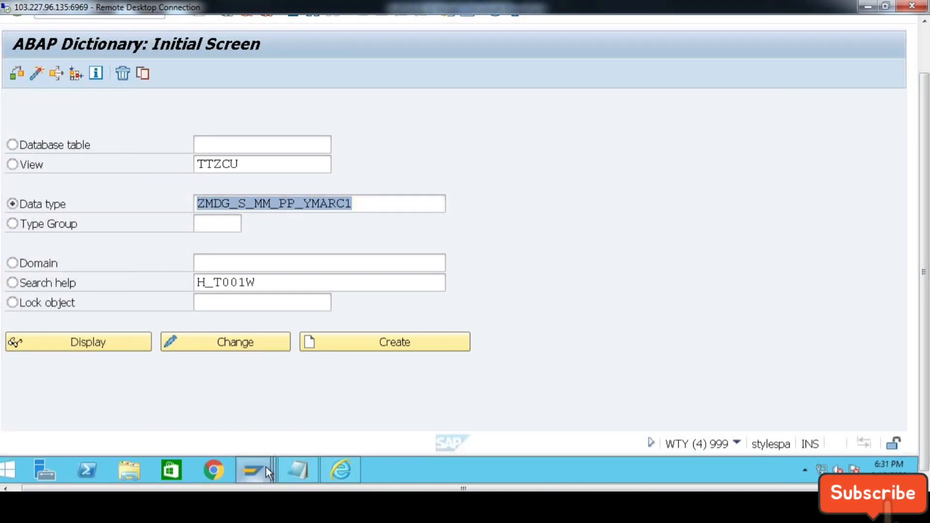
pyautogui.moveTo(267, 467)
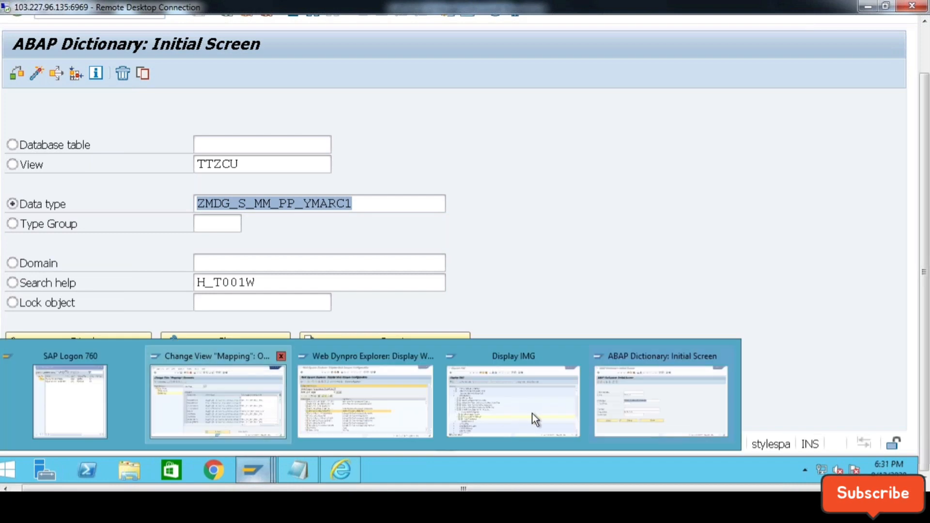
pyautogui.click(487, 390)
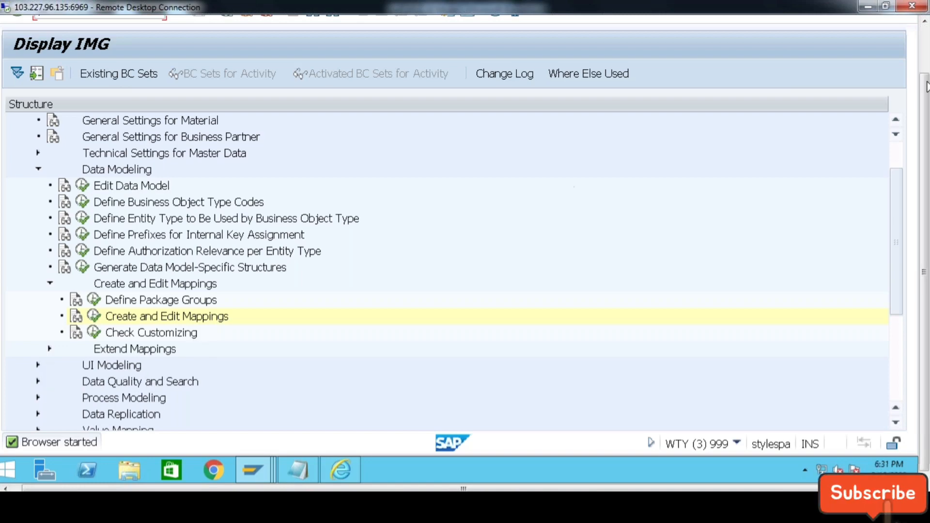
pyautogui.moveTo(924, 271); pyautogui.dragTo(924, 227)
pyautogui.click(839, 25)
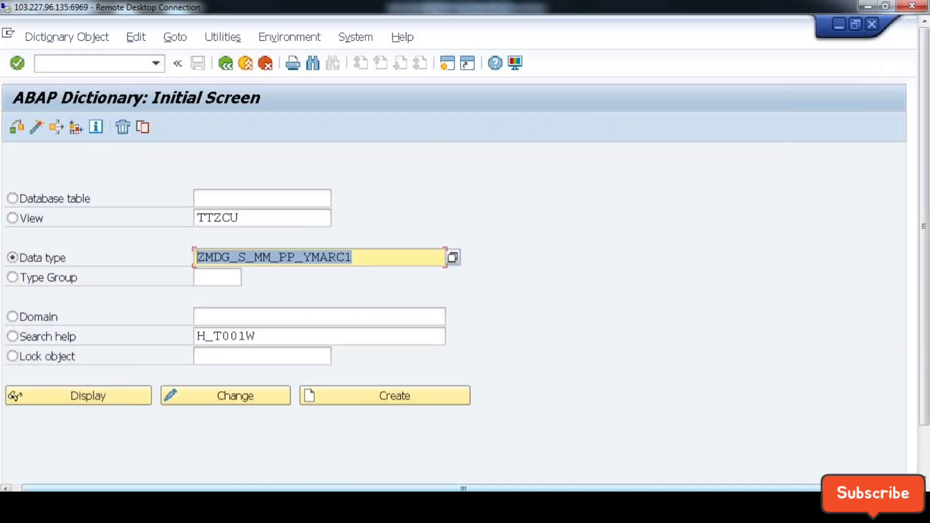
pyautogui.click(451, 505)
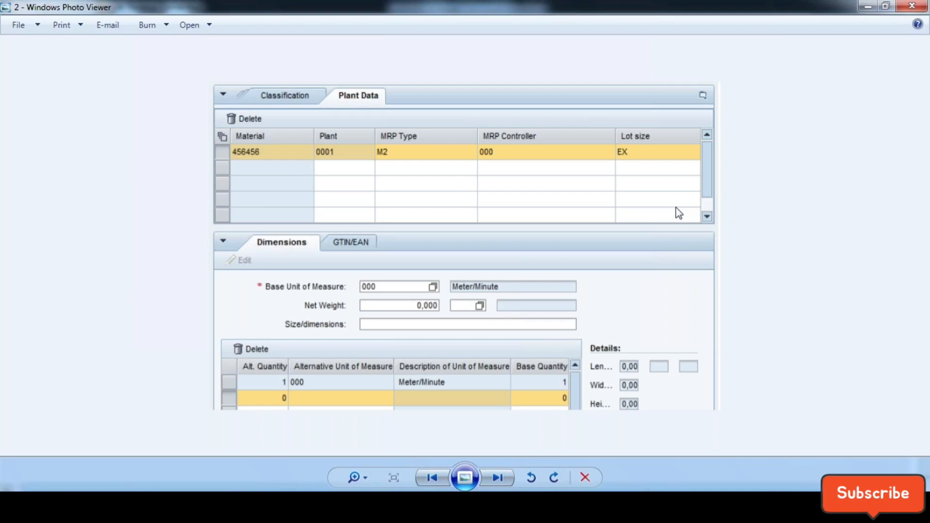
pyautogui.click(864, 8)
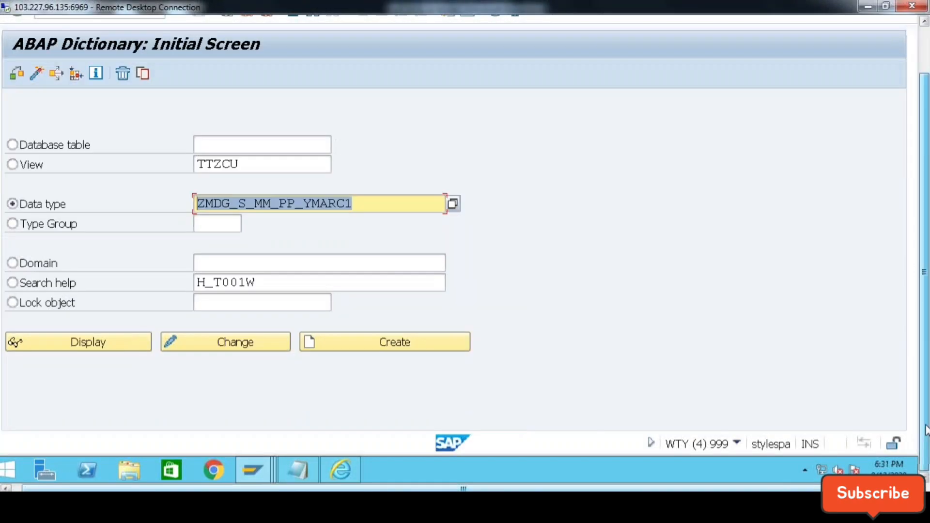
# Leave the ABAP Dictionary and open the Object Navigator with transaction code /nse80.
pyautogui.click(266, 470)
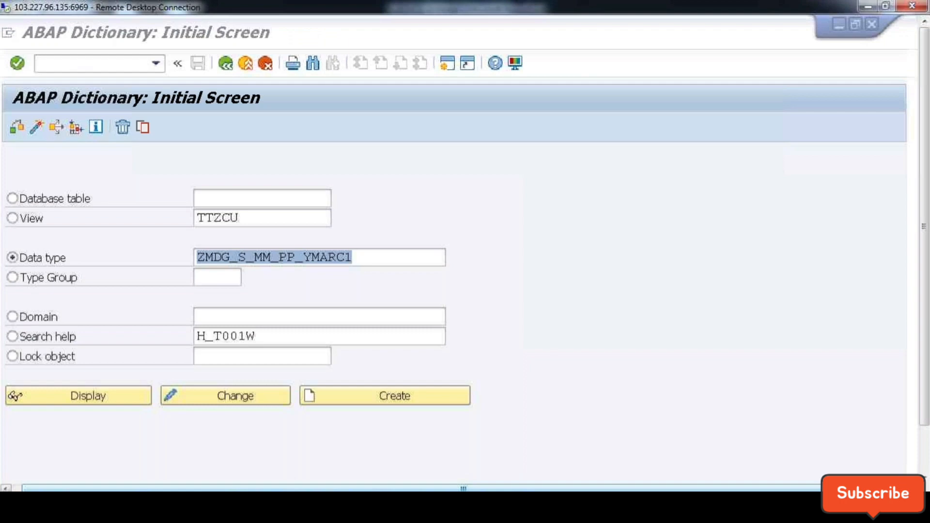
pyautogui.click(88, 66)
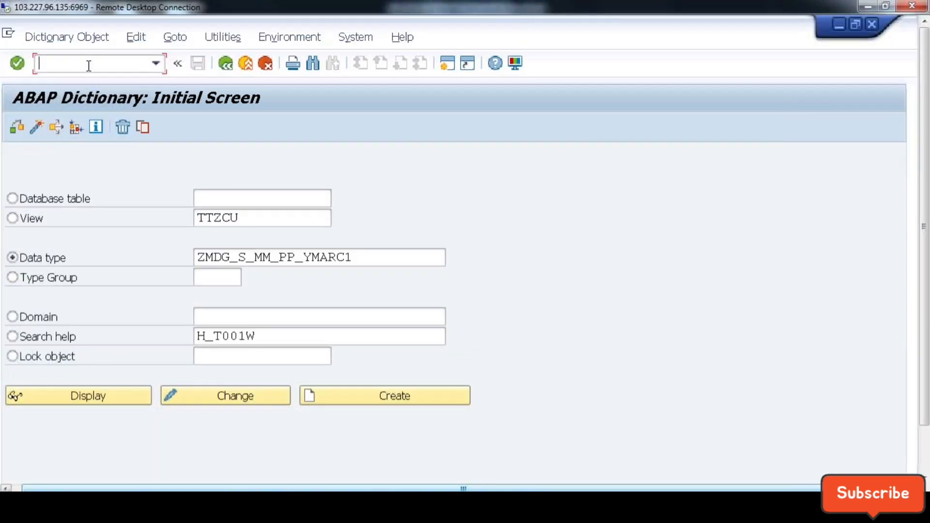
pyautogui.write('/nse80')
pyautogui.press('Return')
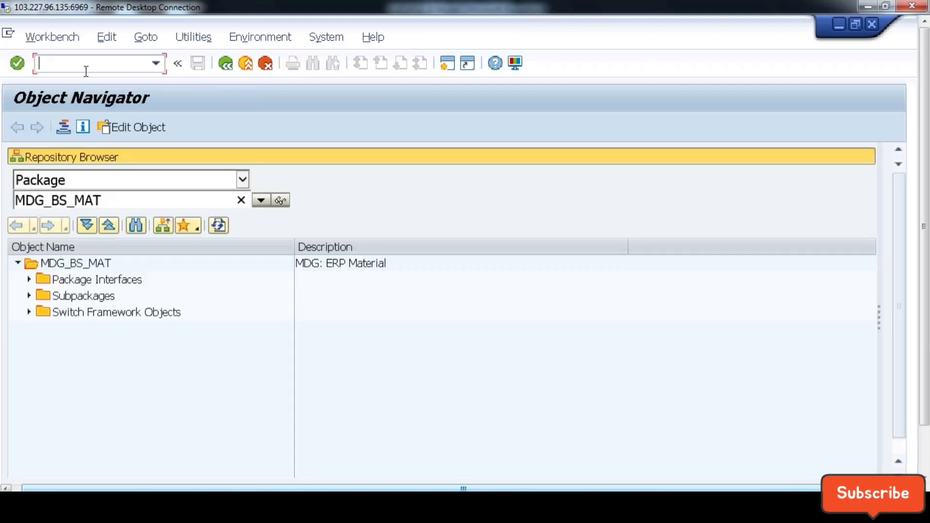
# Set the repository object type to Web Dynpro Components/Interfaces and display component FPM_LIST_UIBB.
pyautogui.click(162, 199)
pyautogui.click(242, 179)
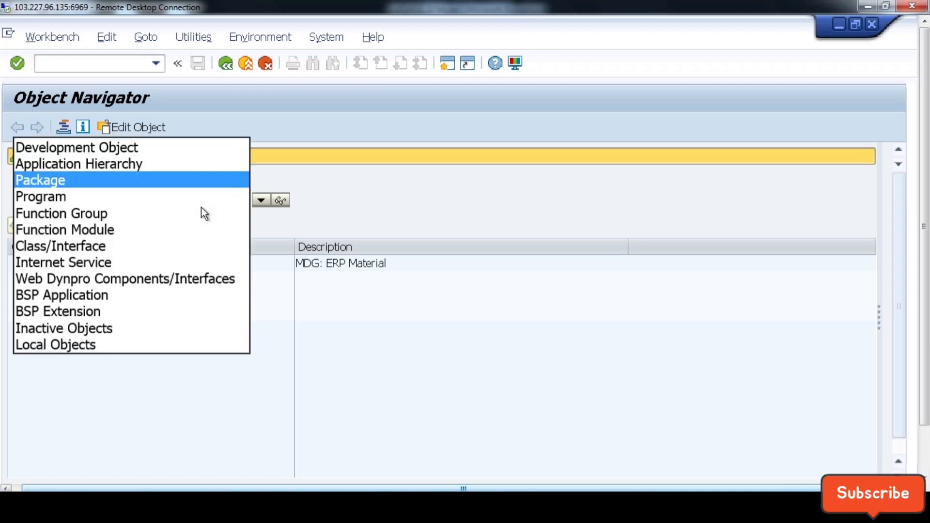
pyautogui.click(118, 279)
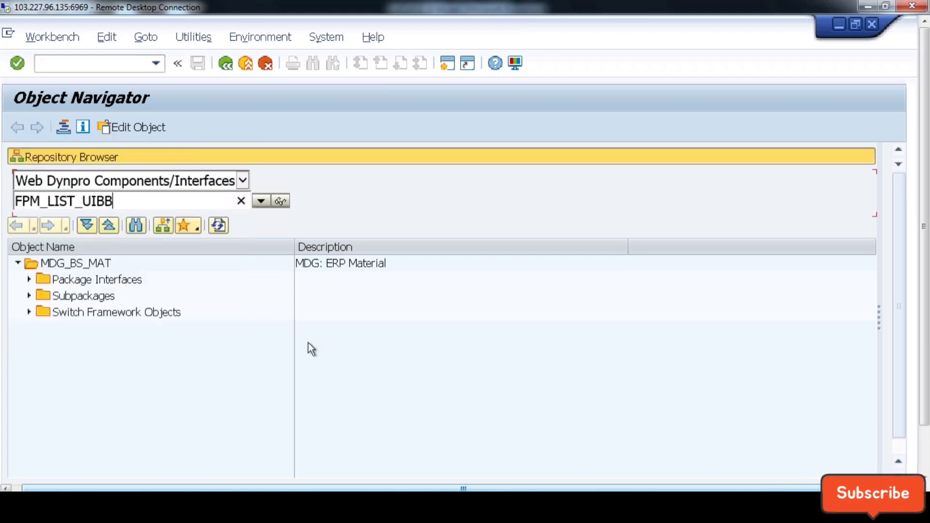
pyautogui.press('Return')
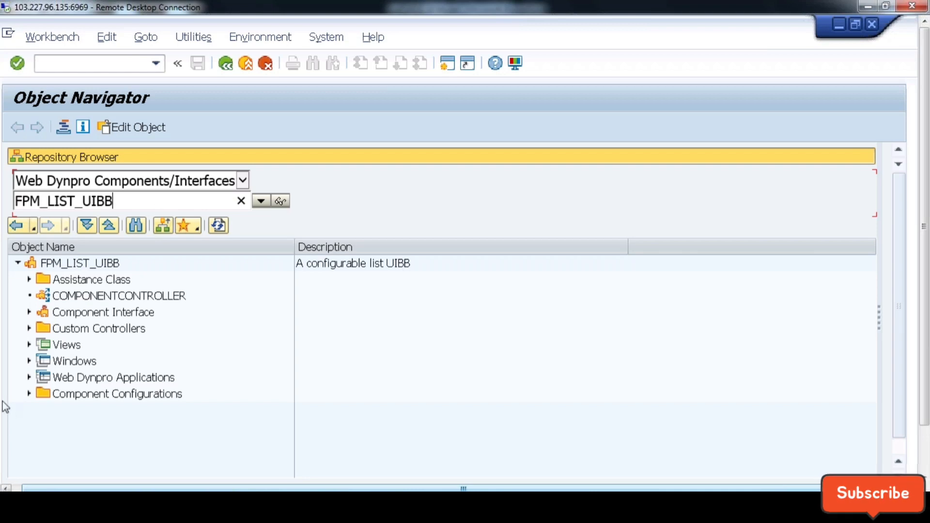
# Expand the Component Configurations of FPM_LIST_UIBB and select FPM_LIST_UIBB_TEMPLATE.
pyautogui.click(29, 394)
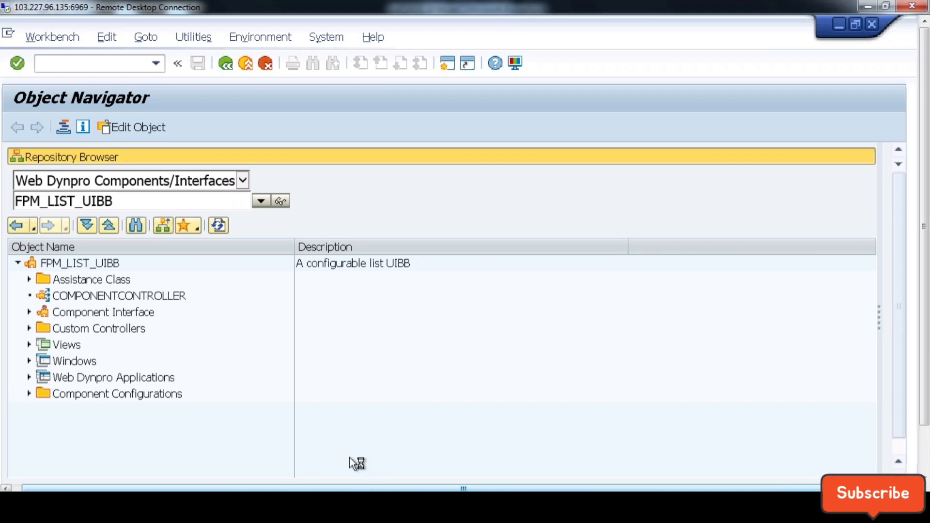
pyautogui.moveTo(921, 328); pyautogui.dragTo(920, 377)
pyautogui.moveTo(868, 235); pyautogui.dragTo(868, 315)
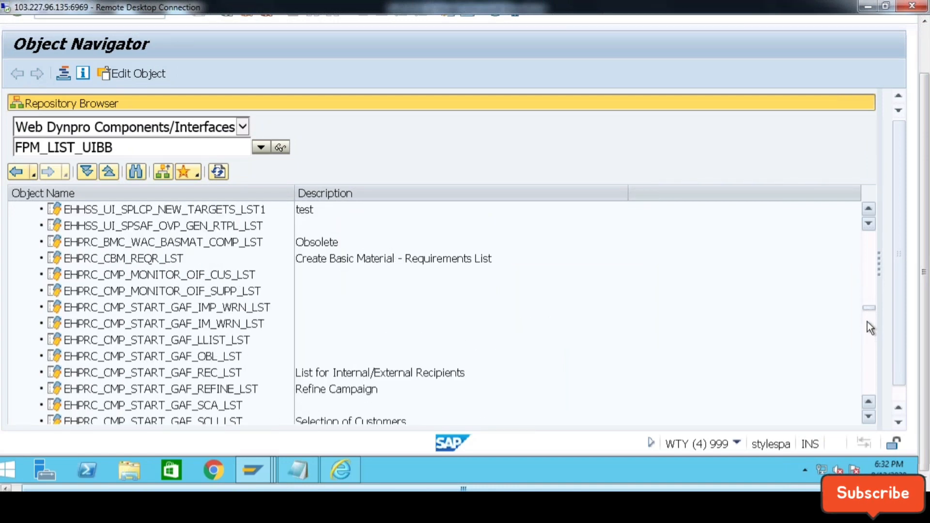
pyautogui.moveTo(867, 310); pyautogui.dragTo(868, 330)
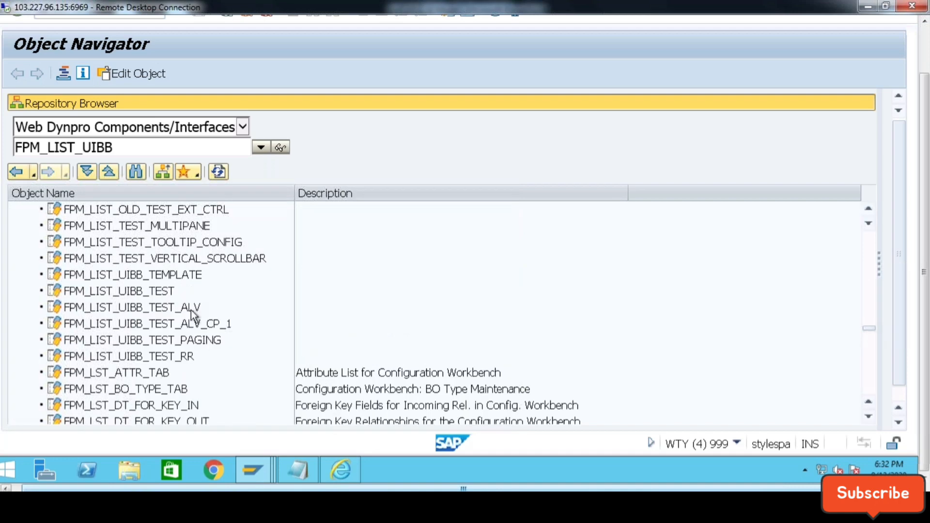
pyautogui.click(184, 276)
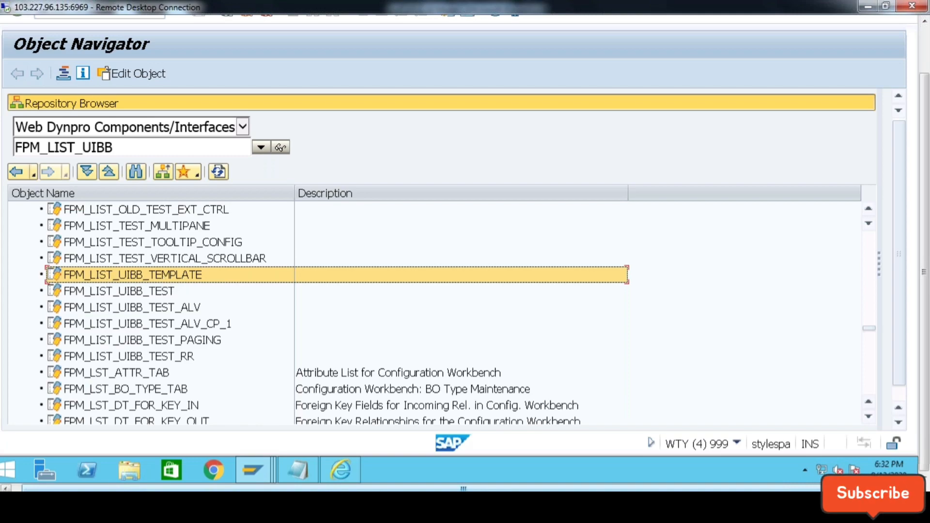
# Switch to the Excel workbook's Sheet2 and enter FORM COMPONENT in F118 and TABLE COMPONENT in F119.
pyautogui.click(292, 505)
pyautogui.click(95, 477)
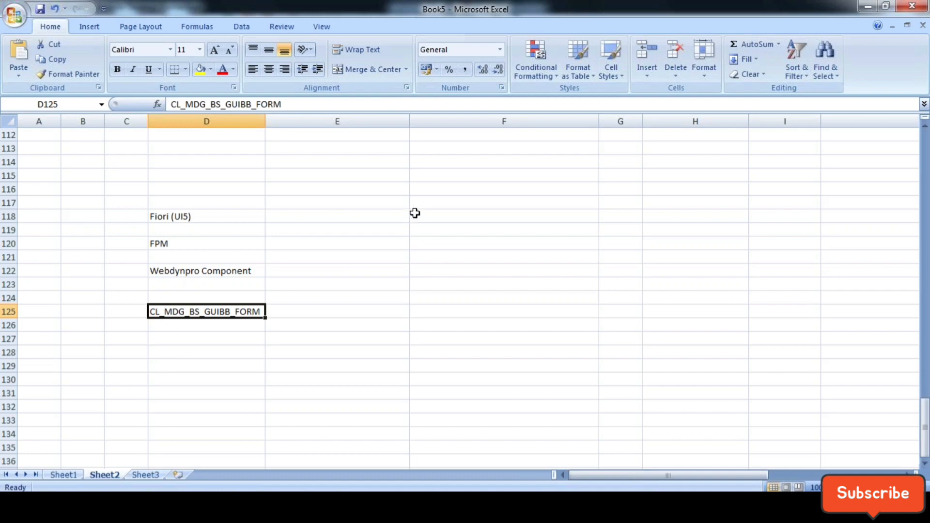
pyautogui.click(442, 207)
pyautogui.press('Down')
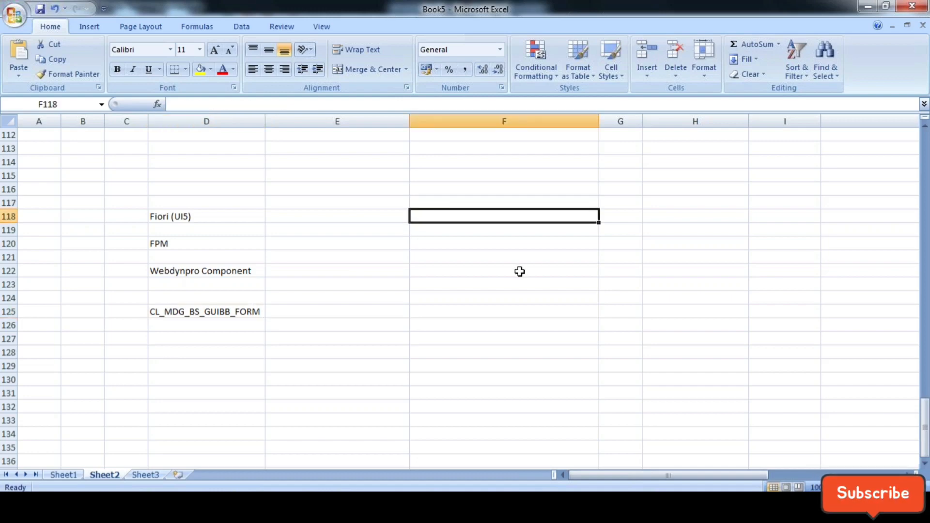
pyautogui.write('FORM COMPONENT')
pyautogui.press('Return')
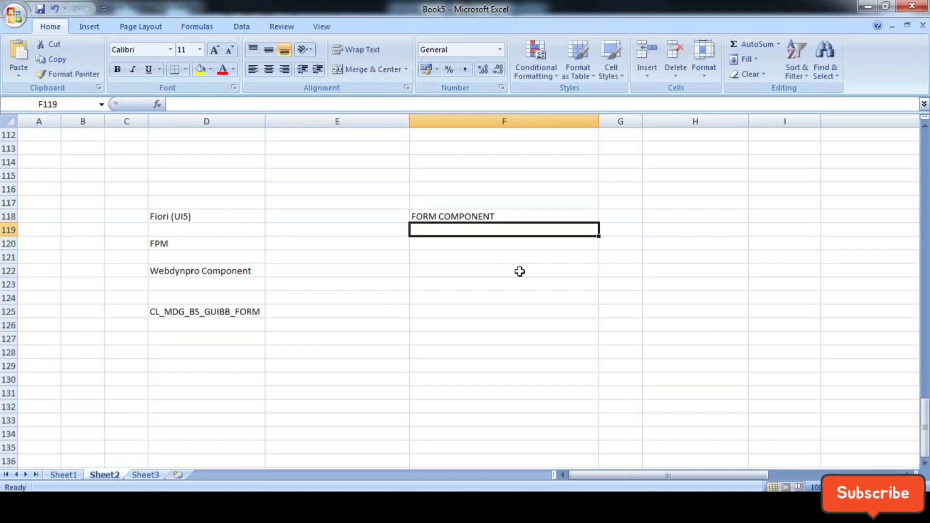
pyautogui.write('TABLE COMPONENT')
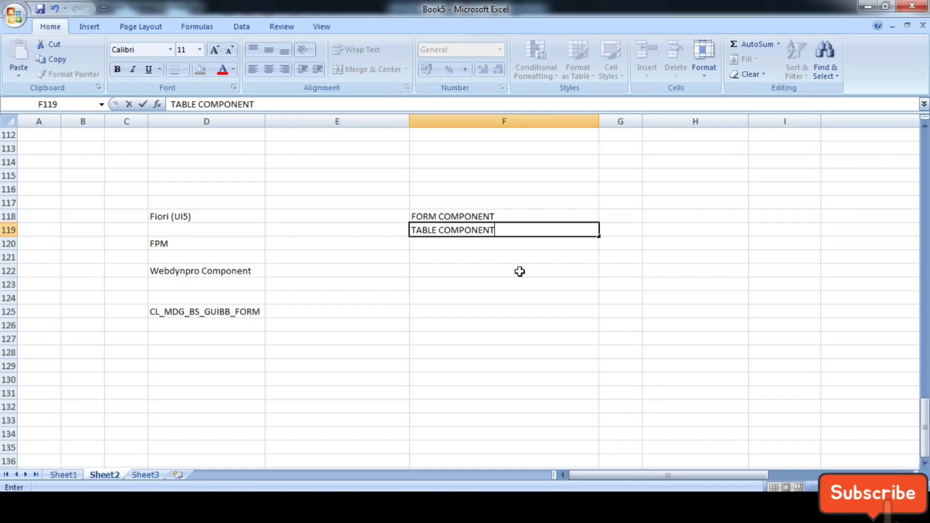
pyautogui.press('Return')
# Enter TABBED COMPONENT in F120 and COMPOSIT (FORM + TABLE) in F121 below the other component types.
pyautogui.write('TABBED COMM')
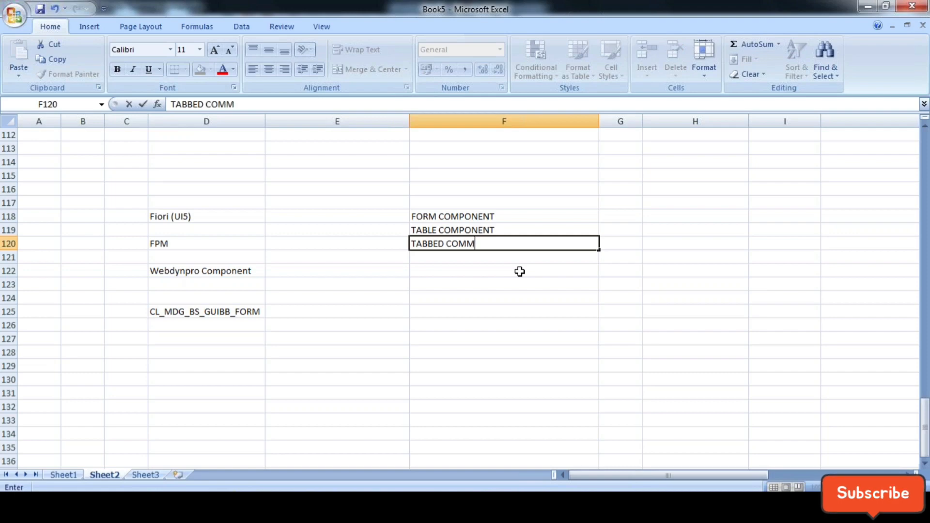
pyautogui.press('BackSpace')
pyautogui.write('PONENT')
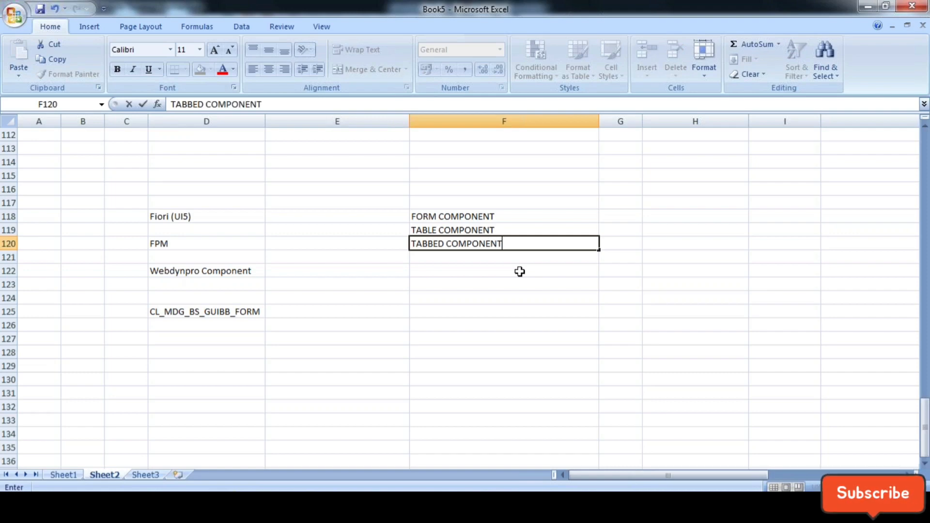
pyautogui.press('Return')
pyautogui.write('C')
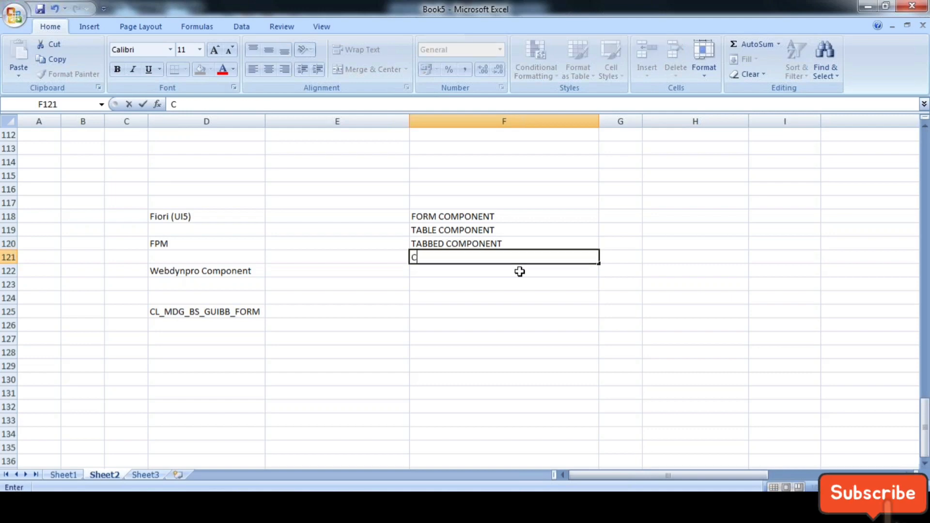
pyautogui.write('OMPOSIT')
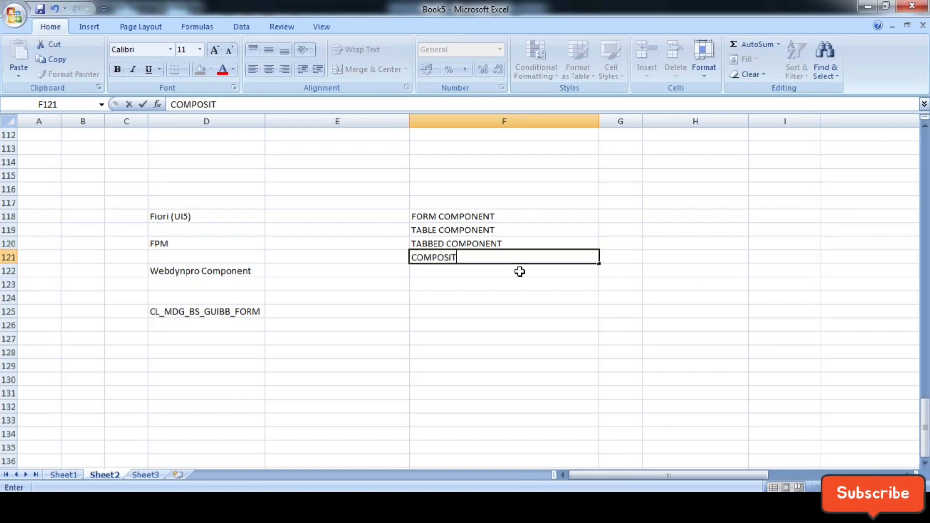
pyautogui.write(' (FORM + TABLE)')
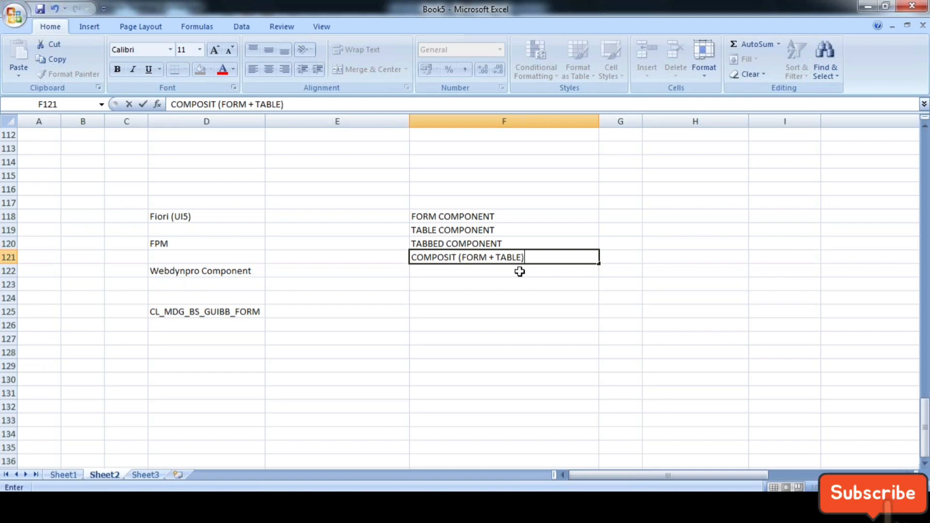
pyautogui.click(471, 233)
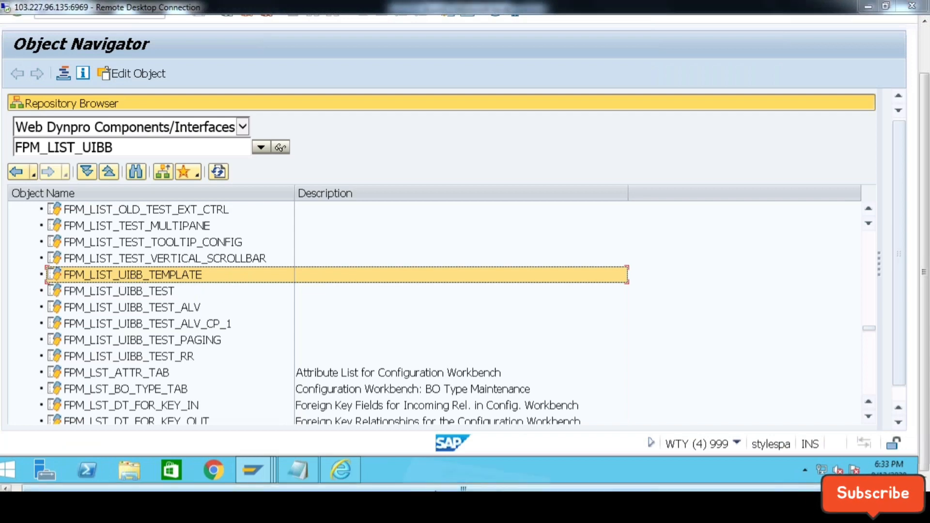
# Open configuration FPM_LIST_UIBB_TEMPLATE from the Object Navigator, start its configurator and maximize the browser window.
pyautogui.click(368, 443)
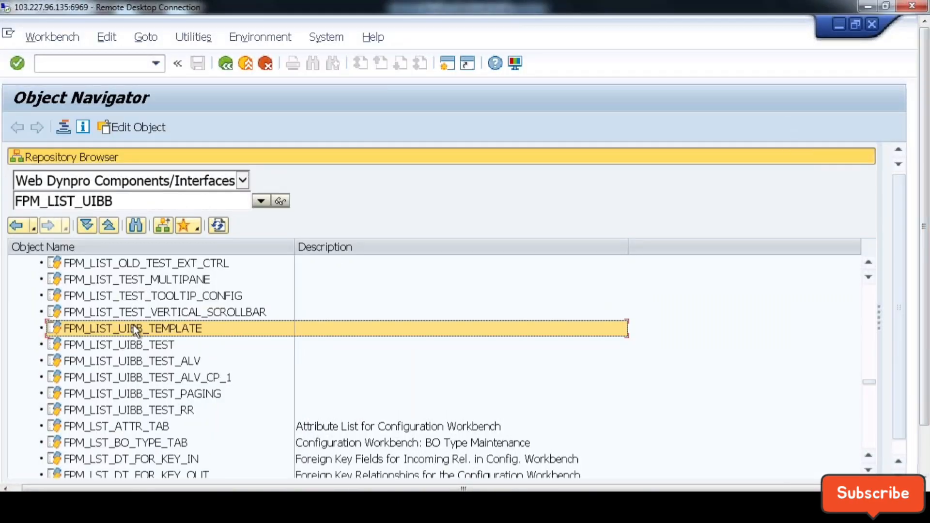
pyautogui.doubleClick(133, 328)
pyautogui.click(242, 128)
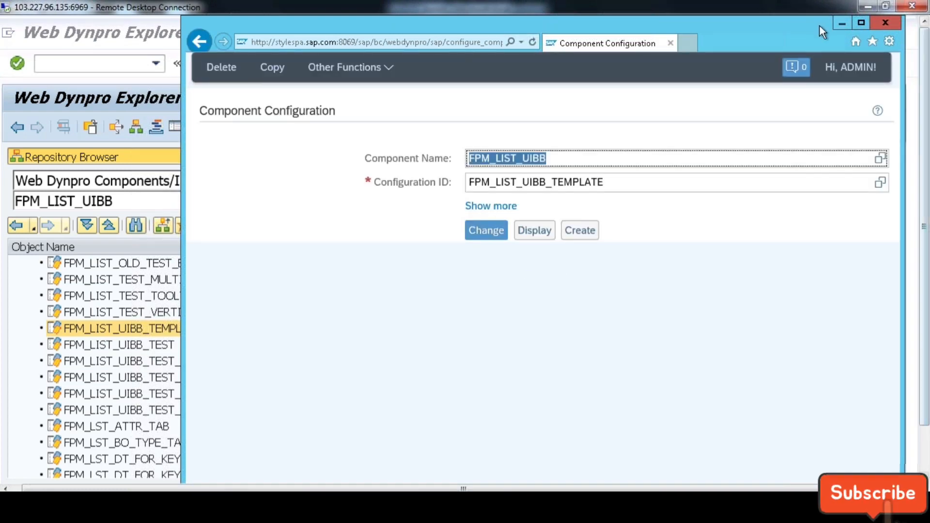
pyautogui.click(861, 23)
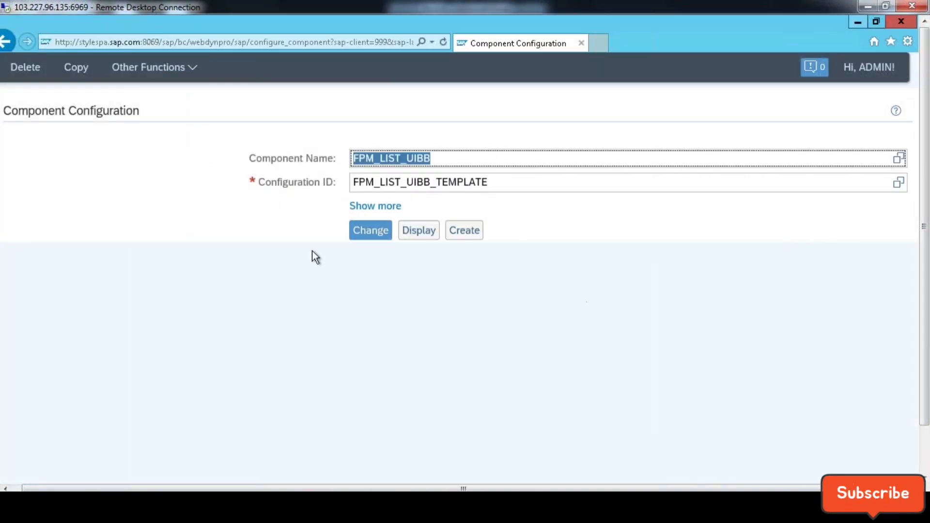
# Start a copy of the FPM_LIST_UIBB_TEMPLATE configuration with the new configuration ID ZZ_YMARC1_FPM_LIST_UIBB_TEMPLATE.
pyautogui.click(72, 68)
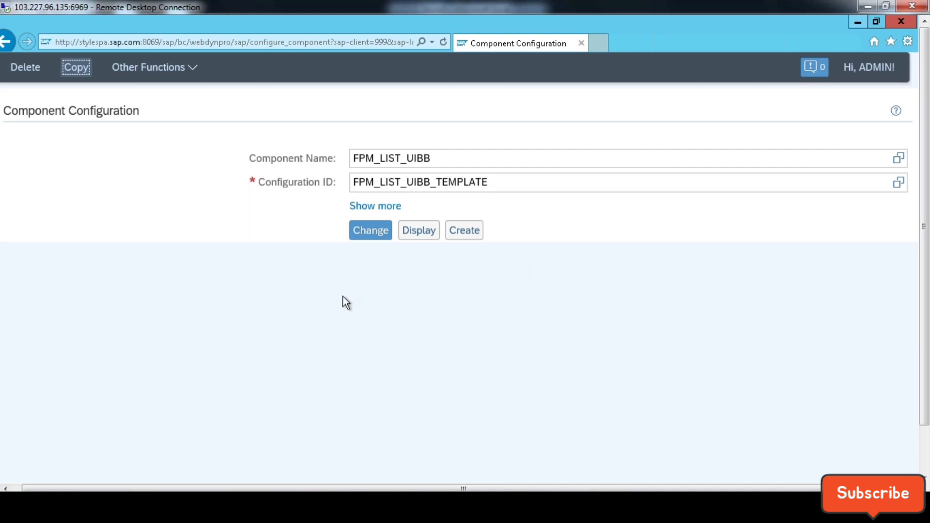
pyautogui.click(77, 67)
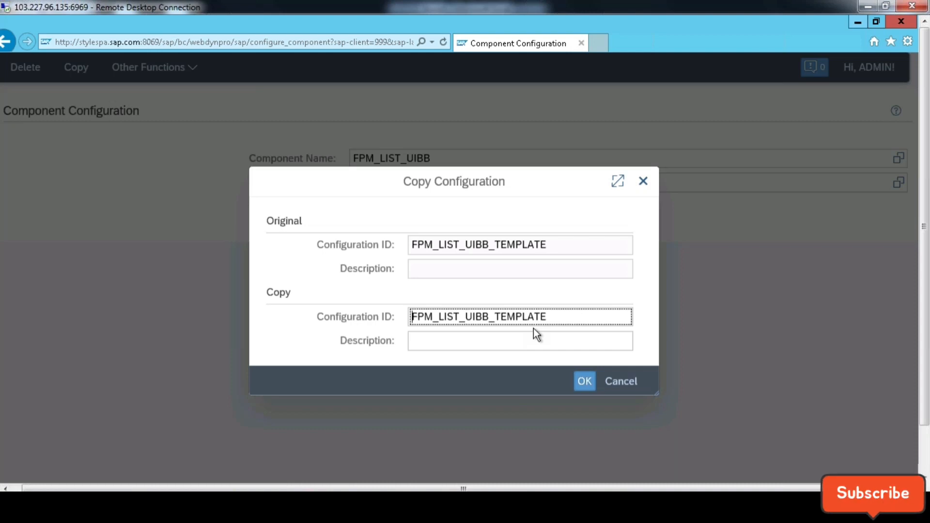
pyautogui.write('zz')
pyautogui.press('BackSpace')
pyautogui.press('BackSpace')
pyautogui.write('ZZ')
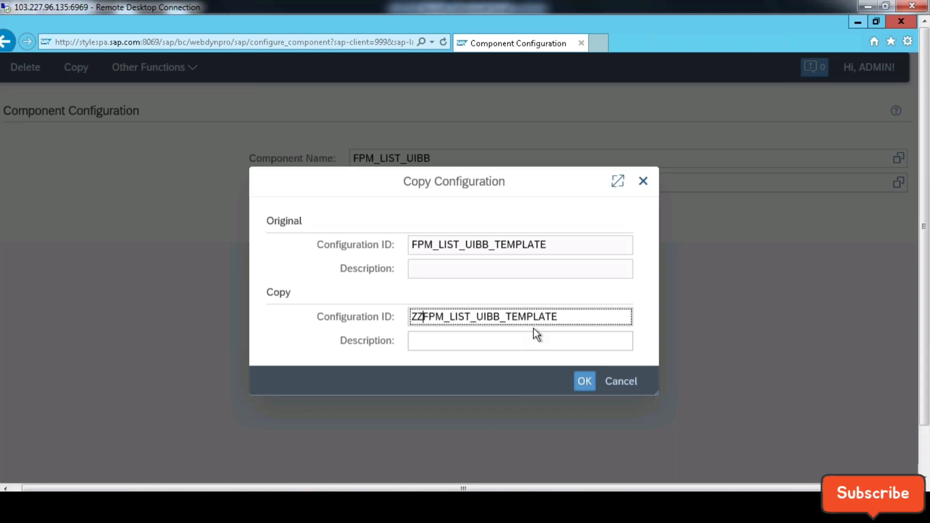
pyautogui.write('_')
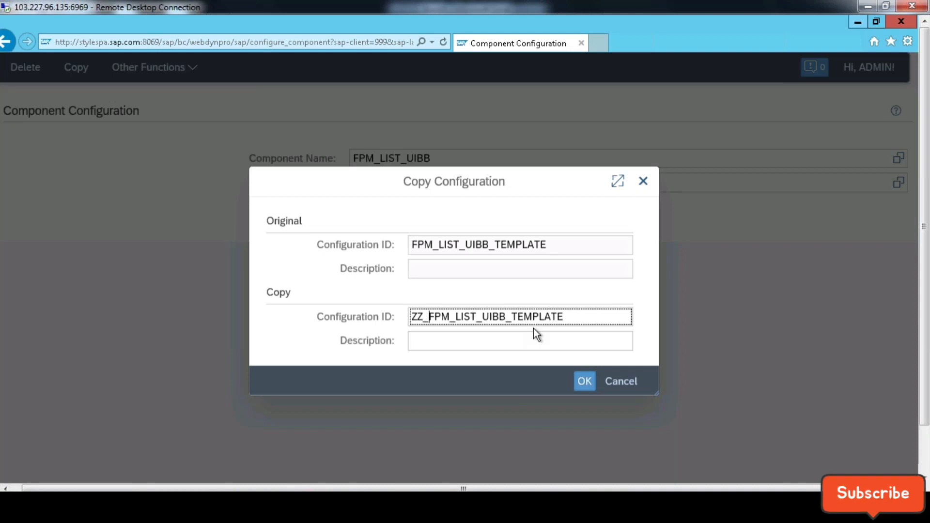
pyautogui.write('YMARC')
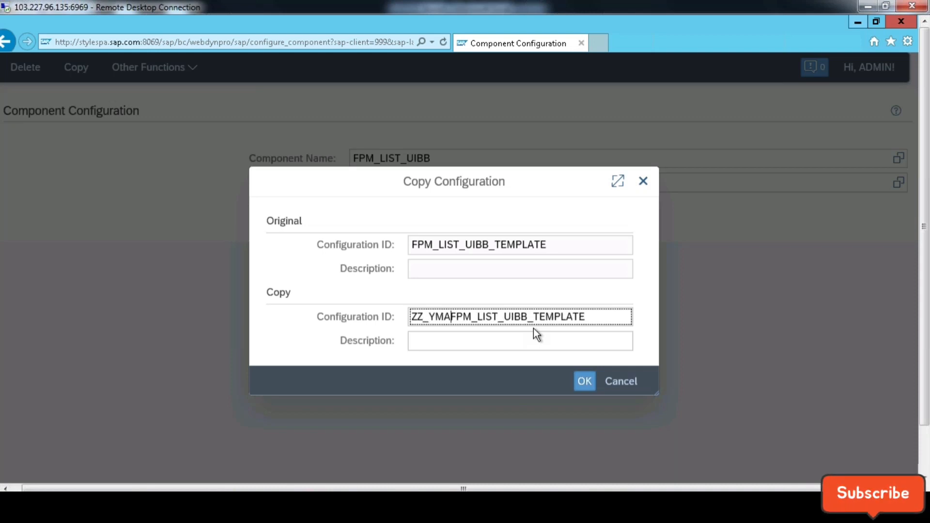
pyautogui.write('1_')
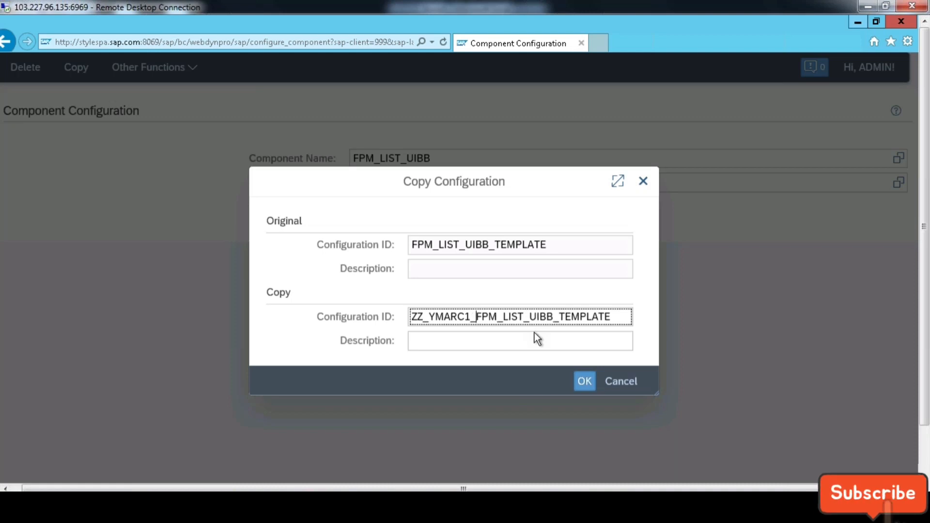
# Describe the copied configuration as "Plant Data for Material" and create it as a local object.
pyautogui.click(533, 339)
pyautogui.write('Plant Data for Material')
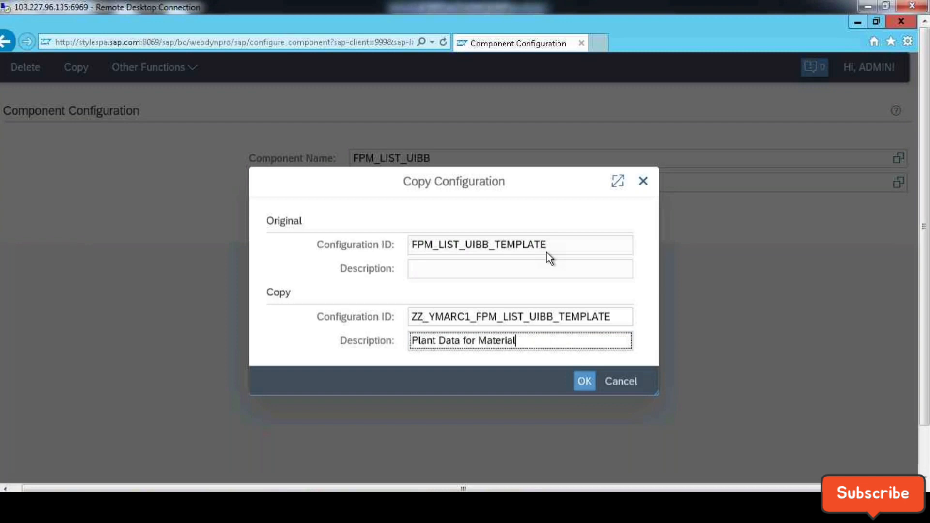
pyautogui.click(580, 381)
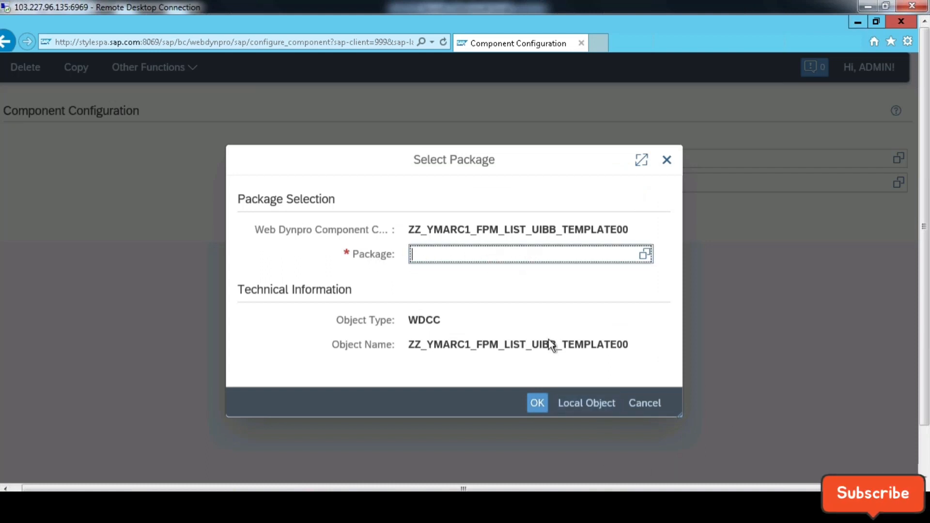
pyautogui.click(598, 404)
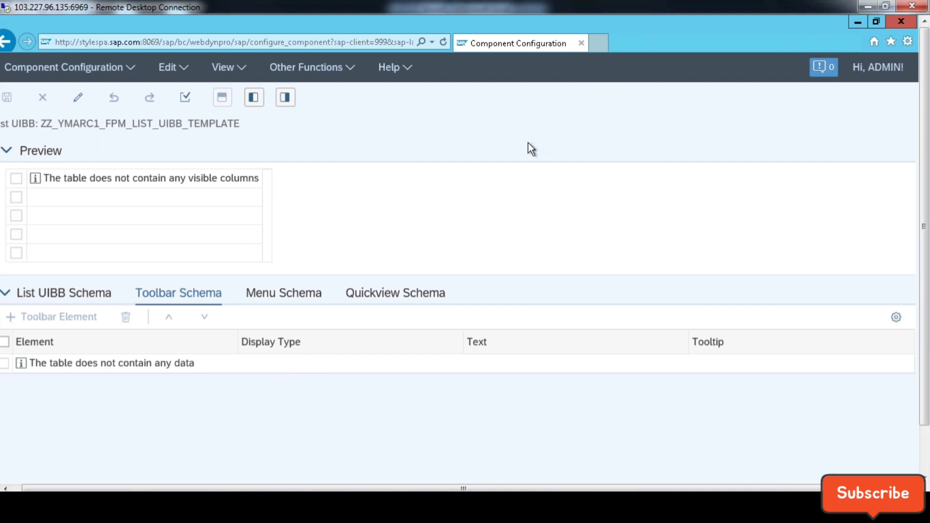
# Close the configurator window and restart the Object Navigator with transaction SE80 from the SAP Easy Access screen.
pyautogui.click(448, 151)
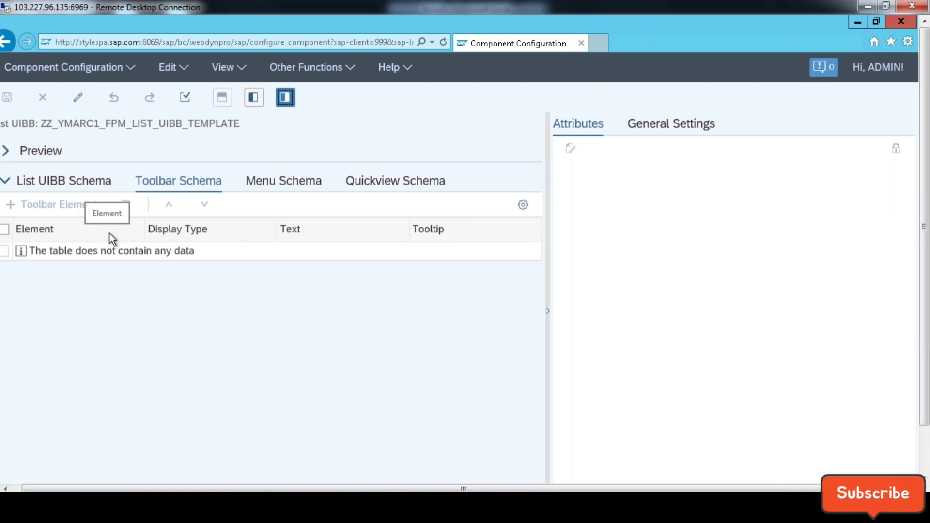
pyautogui.click(898, 22)
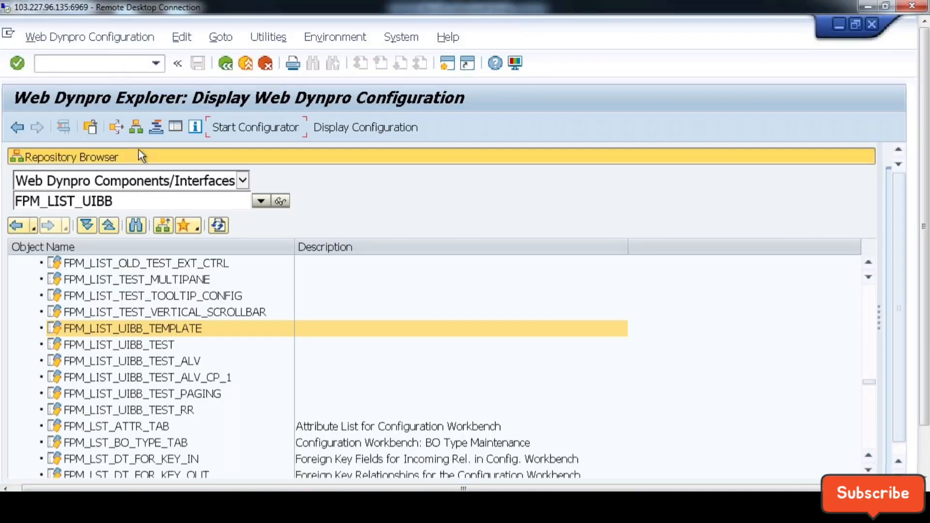
pyautogui.click(115, 67)
pyautogui.click(193, 201)
pyautogui.click(155, 64)
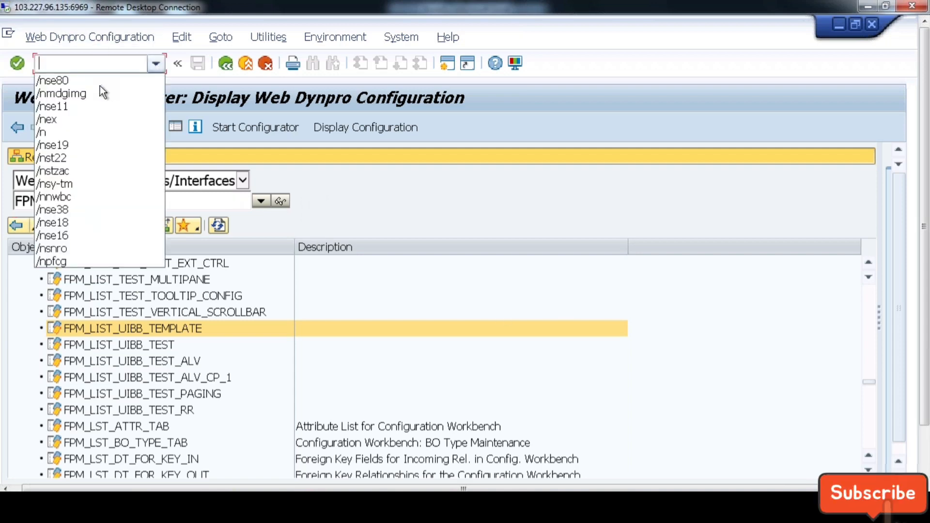
pyautogui.click(51, 132)
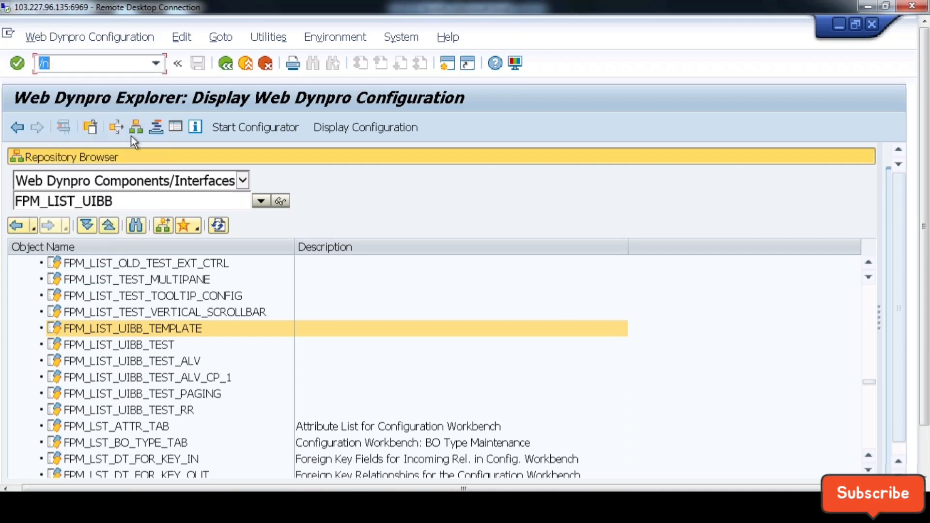
pyautogui.press('Return')
pyautogui.click(154, 64)
pyautogui.click(102, 95)
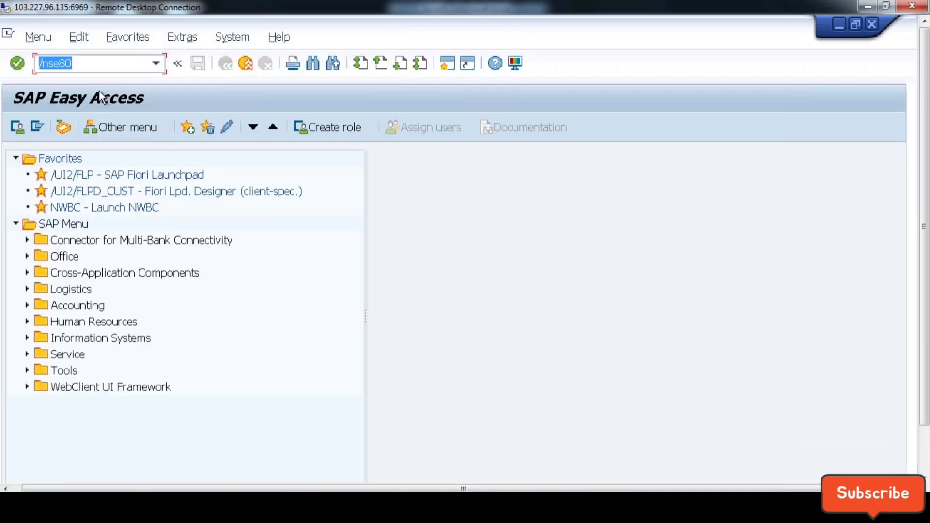
pyautogui.press('Return')
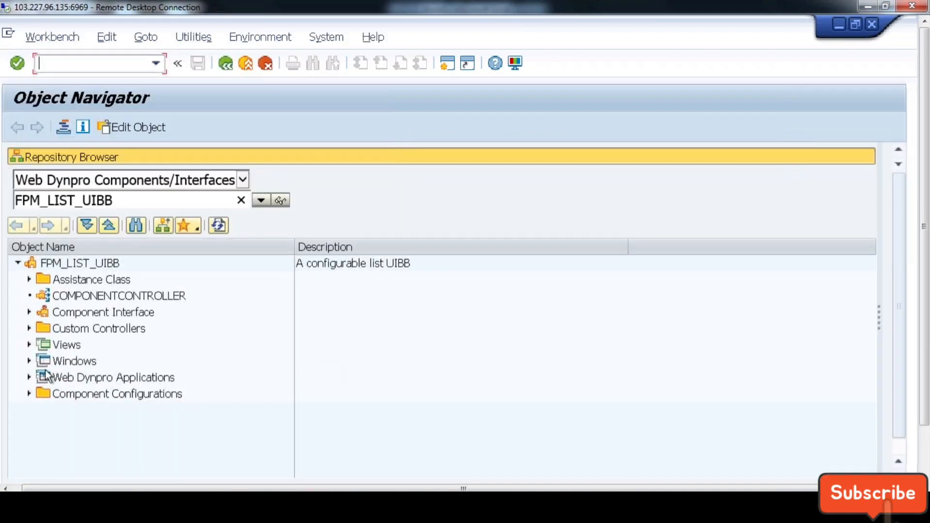
# Open ZZ_YMARC1_FPM_LIST_UIBB_TEMPLATE from the component configurations of FPM_LIST_UIBB and start its configurator in change mode.
pyautogui.click(29, 394)
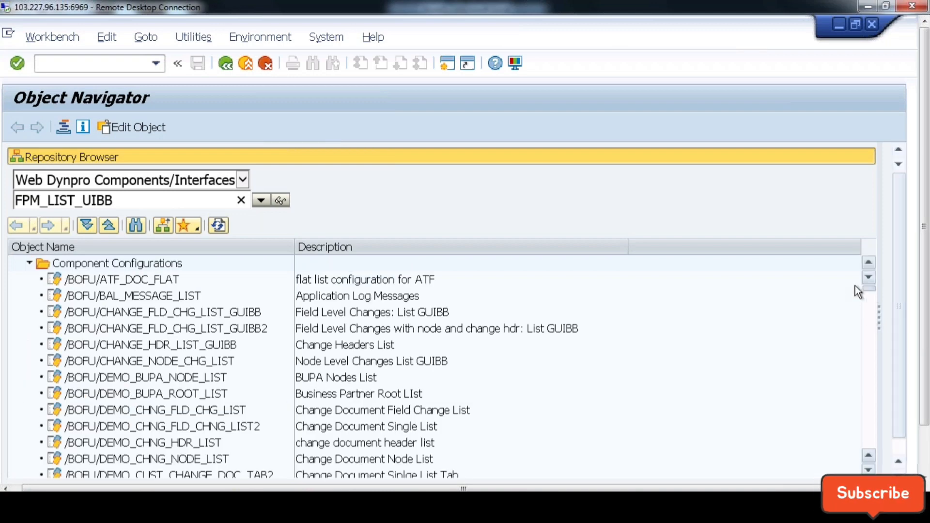
pyautogui.moveTo(869, 288); pyautogui.dragTo(867, 412)
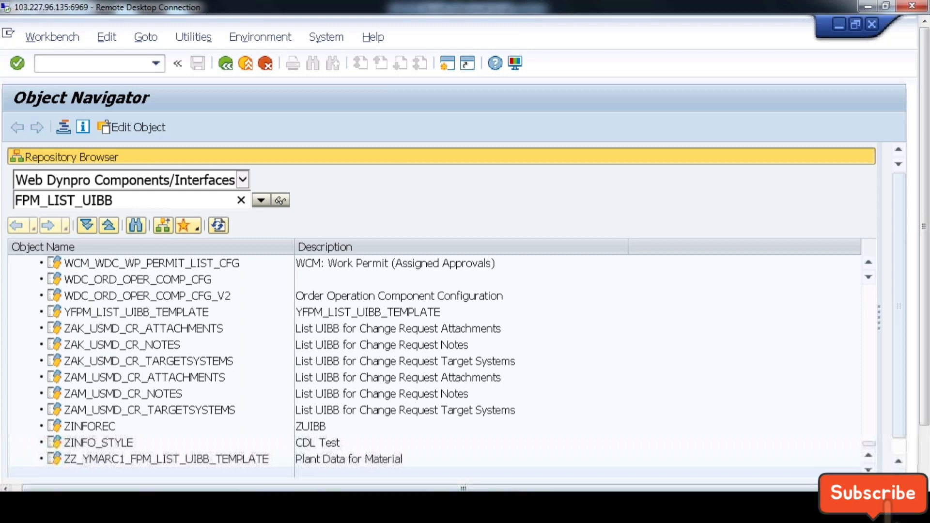
pyautogui.doubleClick(182, 459)
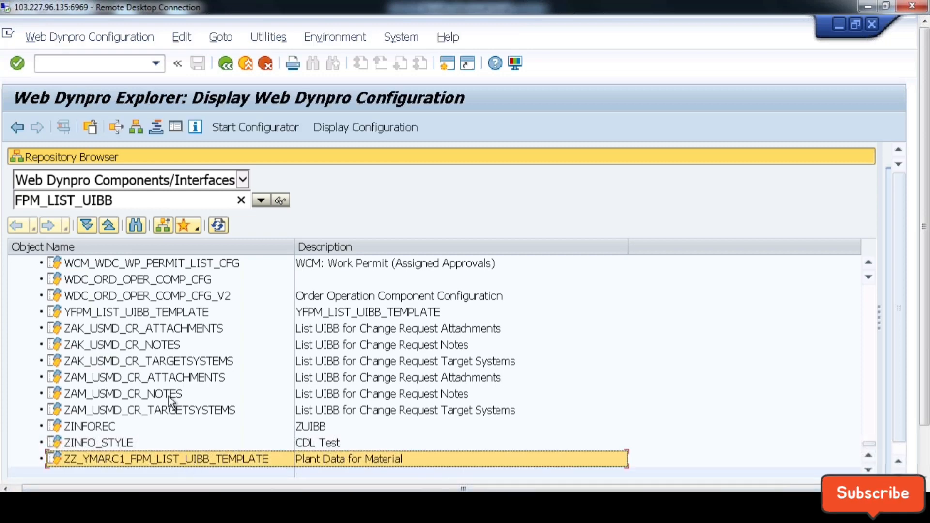
pyautogui.click(255, 127)
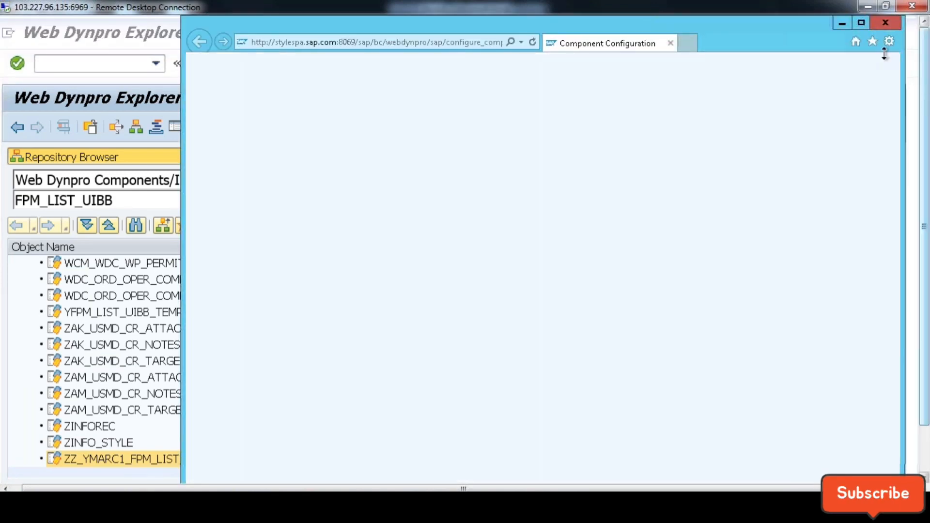
pyautogui.click(862, 22)
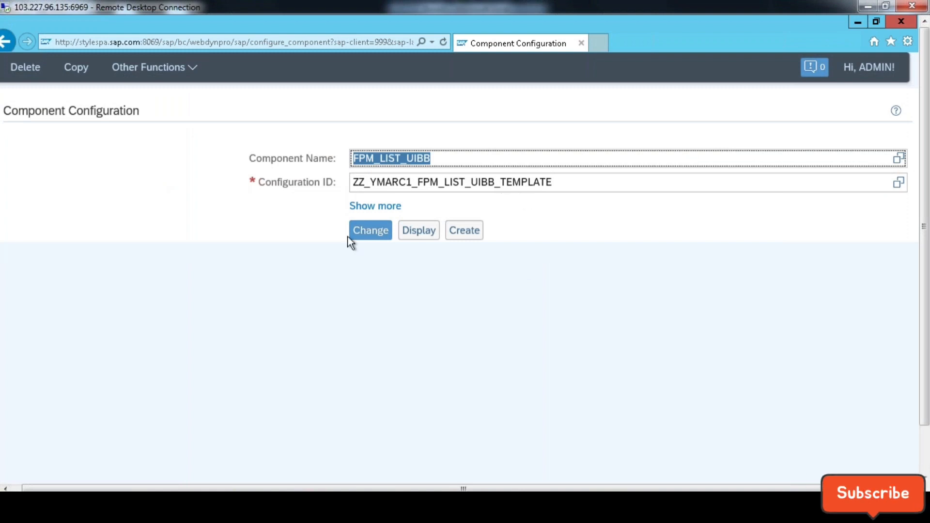
pyautogui.click(371, 232)
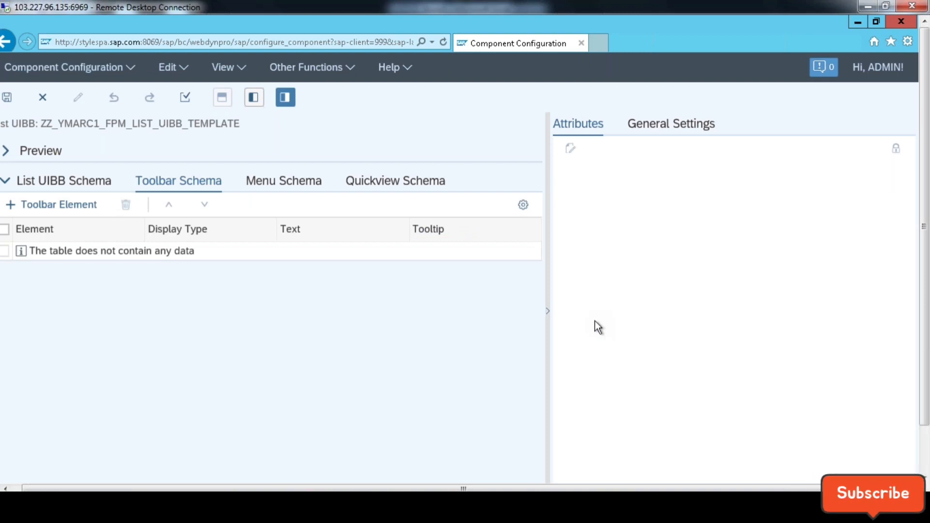
# Open the feeder class for editing in the list configuration's general settings and clear the existing class name.
pyautogui.click(678, 129)
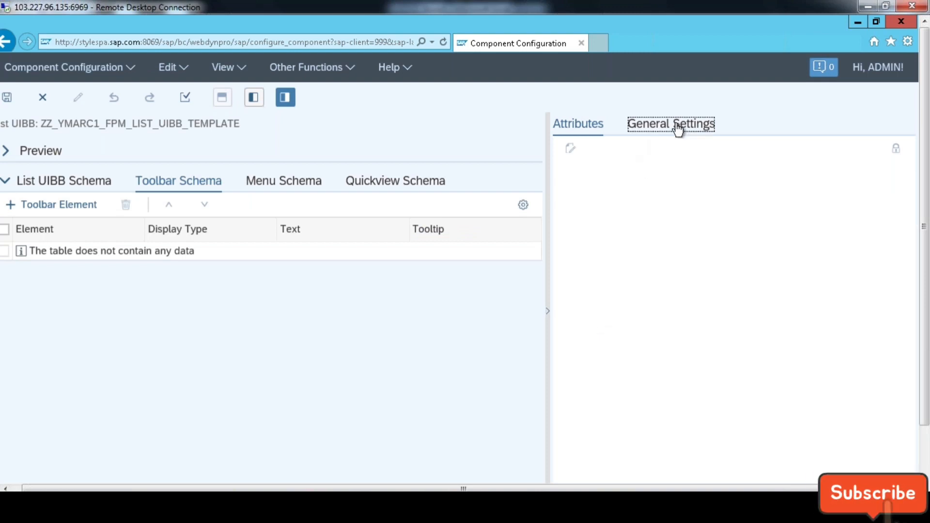
pyautogui.click(649, 149)
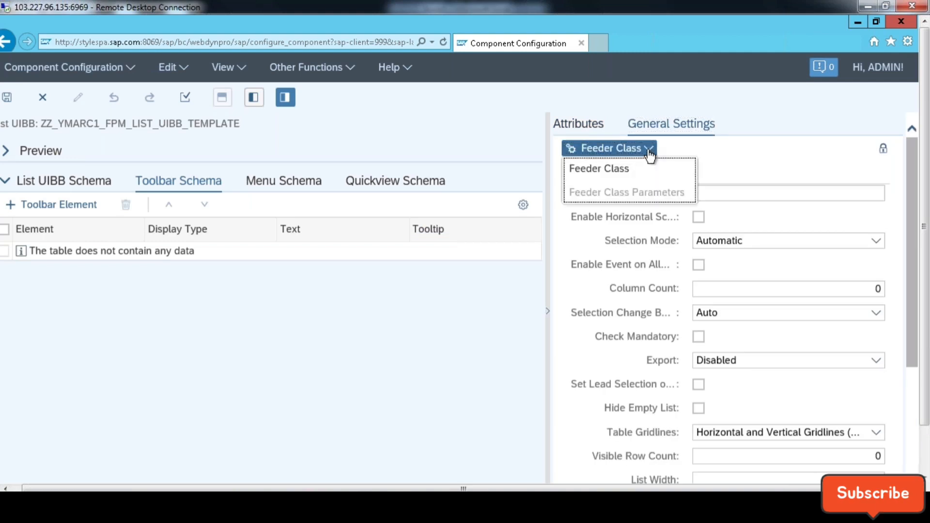
pyautogui.click(602, 167)
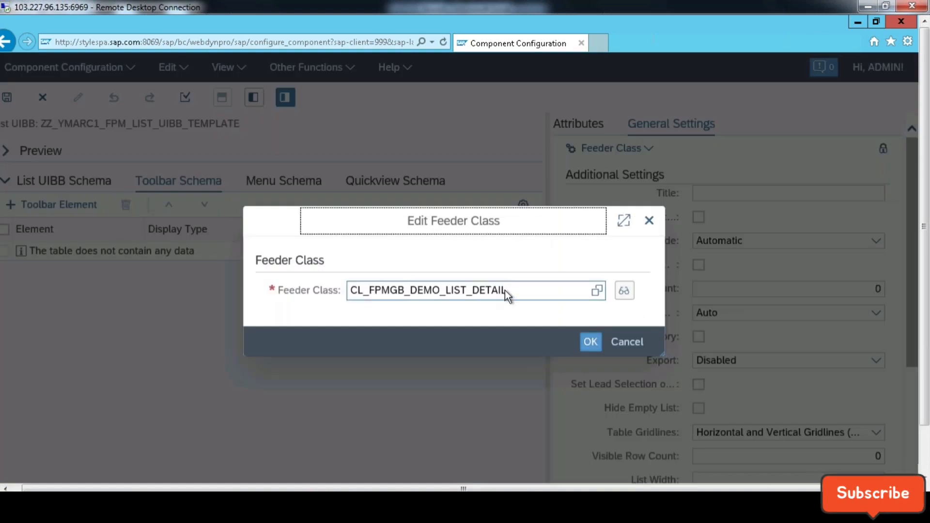
pyautogui.moveTo(347, 290); pyautogui.dragTo(501, 291)
pyautogui.press('BackSpace')
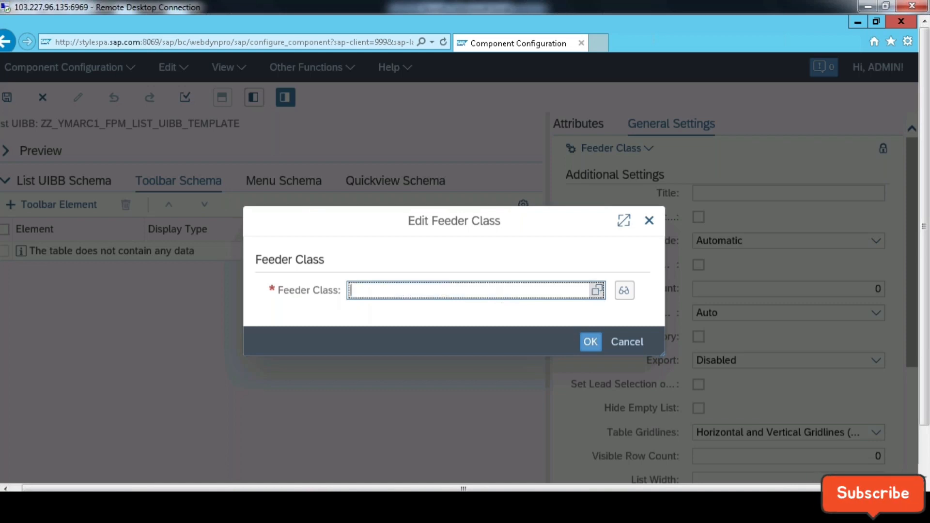
# Search for feeder class CL_MDG_BS_MAT_FEEDER_LIST, assign it to the configuration and confirm the feeder class change.
pyautogui.click(597, 292)
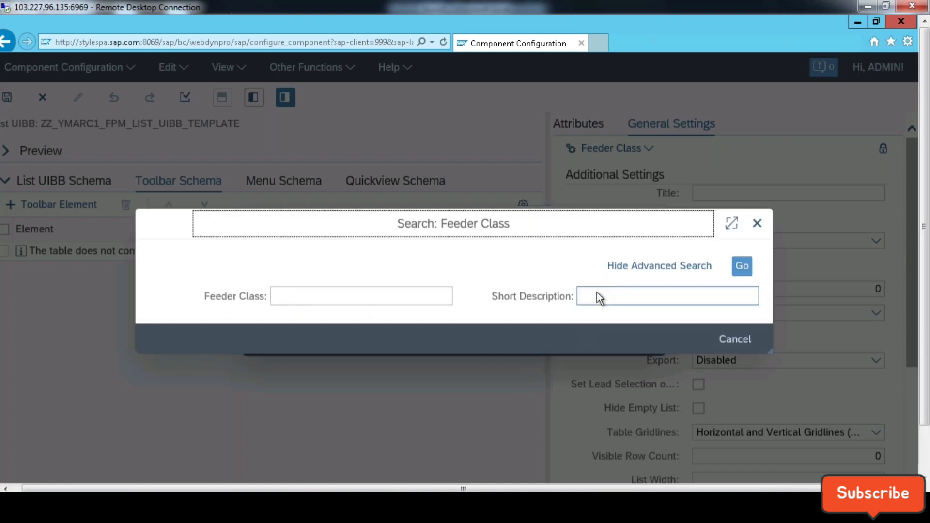
pyautogui.click(374, 298)
pyautogui.write('CL')
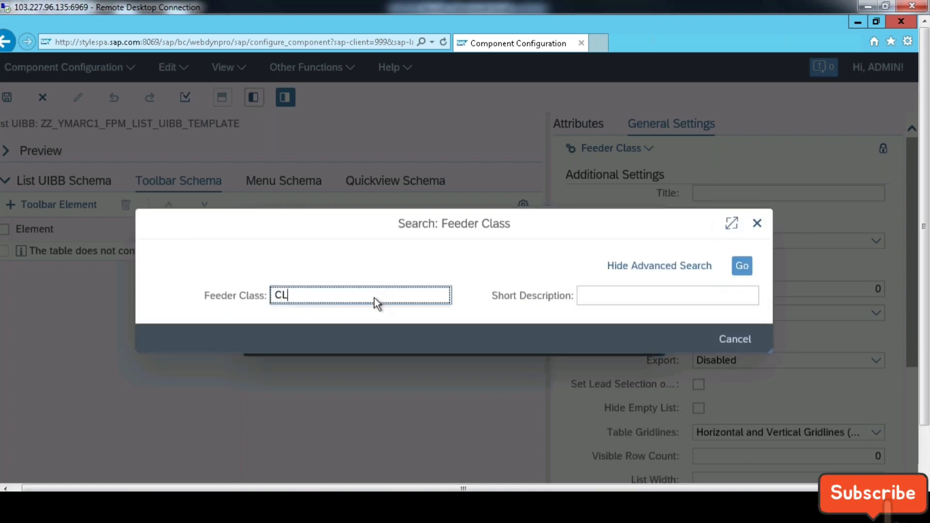
pyautogui.write('_')
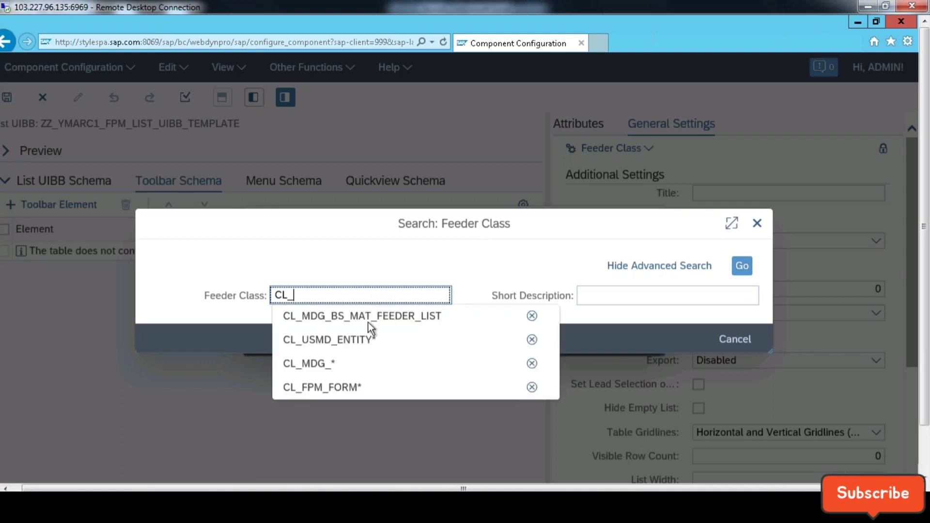
pyautogui.click(368, 319)
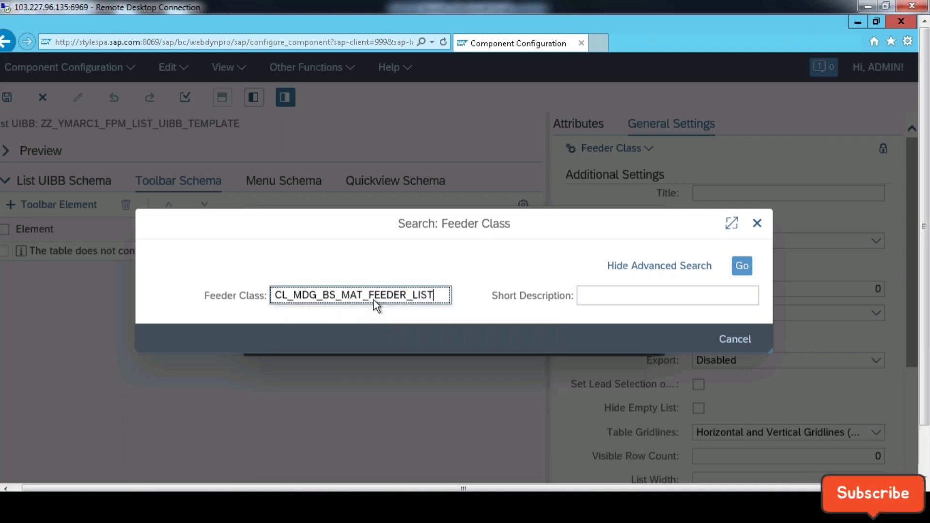
pyautogui.press('Return')
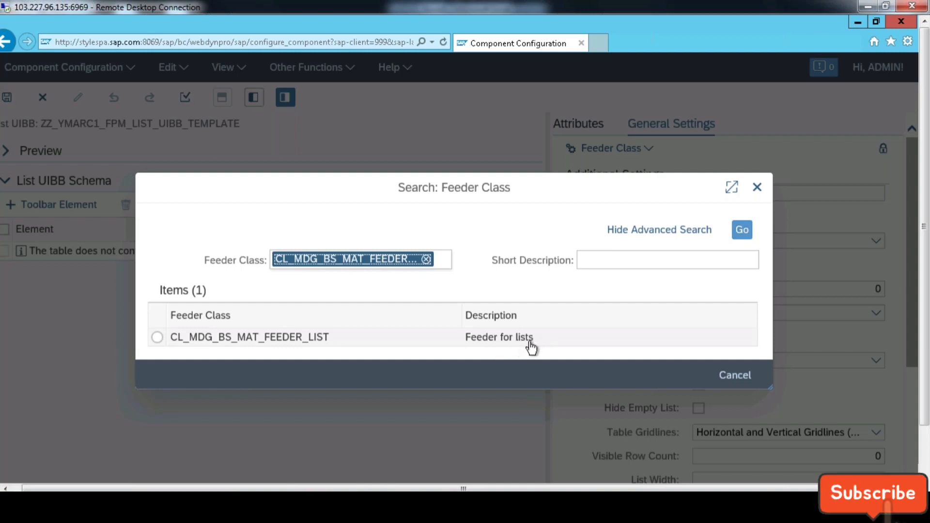
pyautogui.click(243, 347)
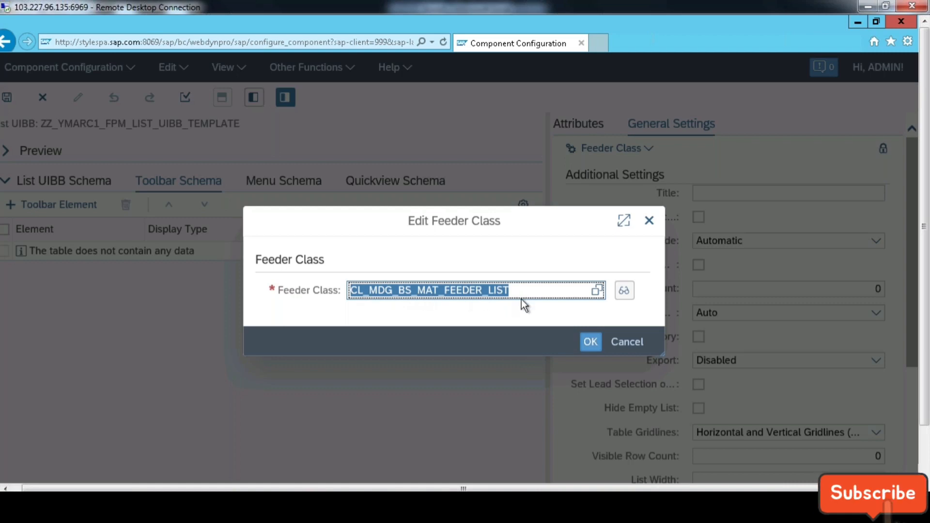
pyautogui.click(590, 343)
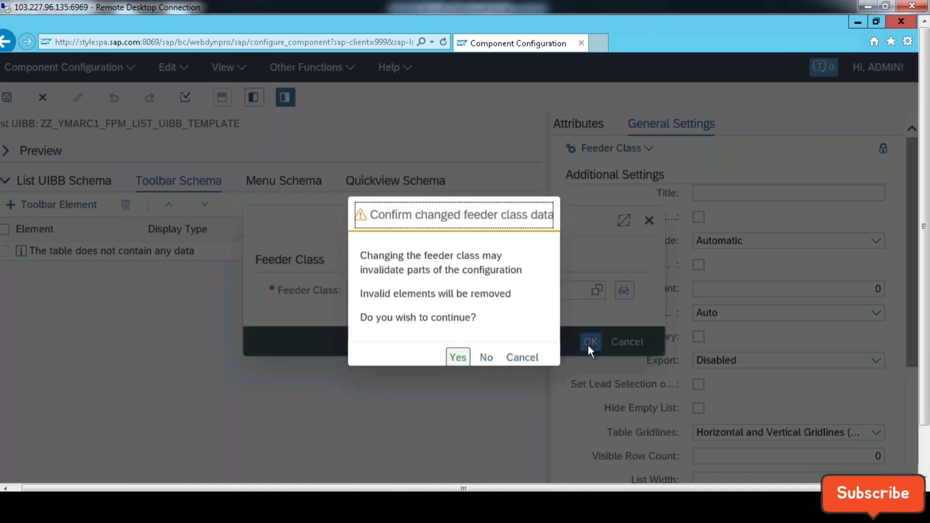
pyautogui.click(457, 356)
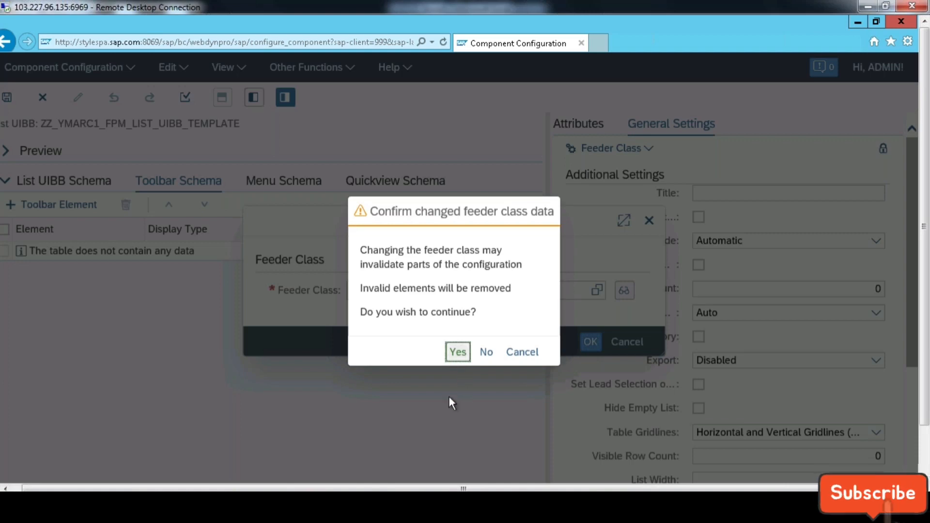
pyautogui.click(456, 353)
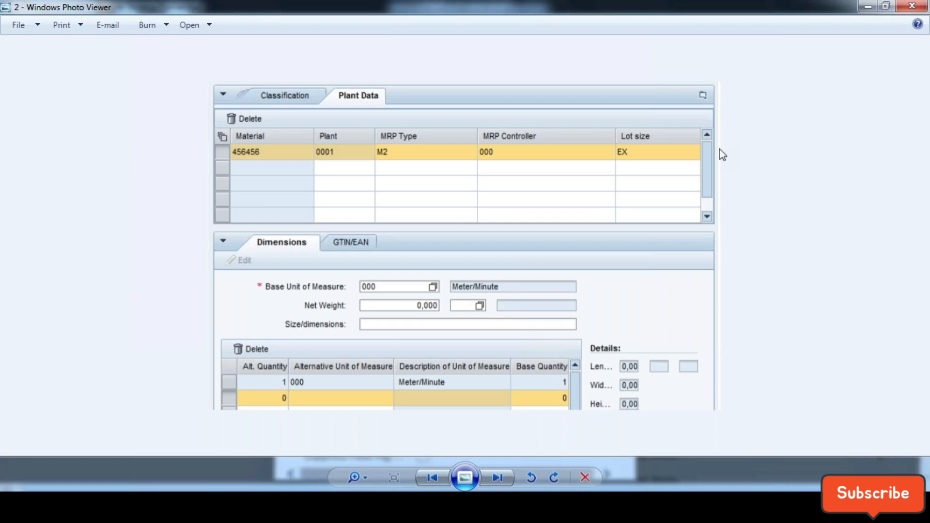
# Return from the reference picture to the feeder class parameters and set the application building block ID to MDG_MAT and node name to MARC.
pyautogui.click(865, 8)
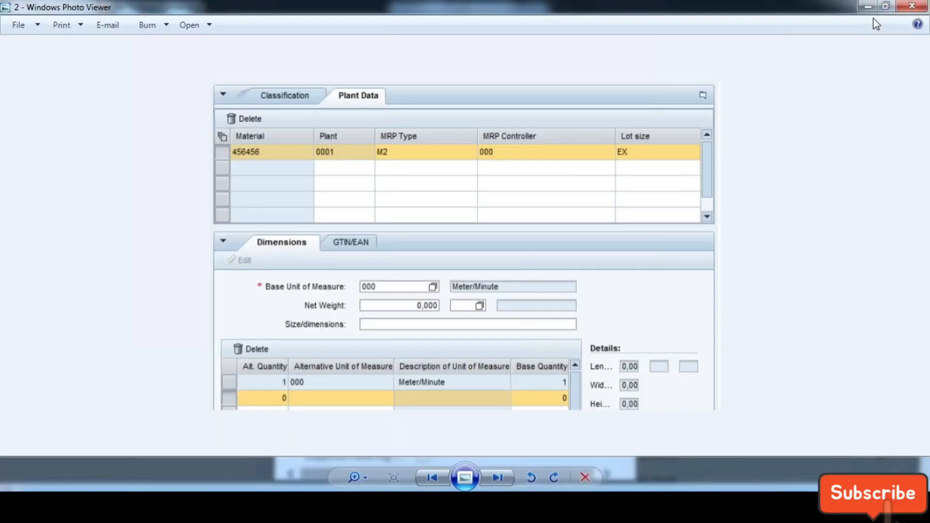
pyautogui.click(867, 6)
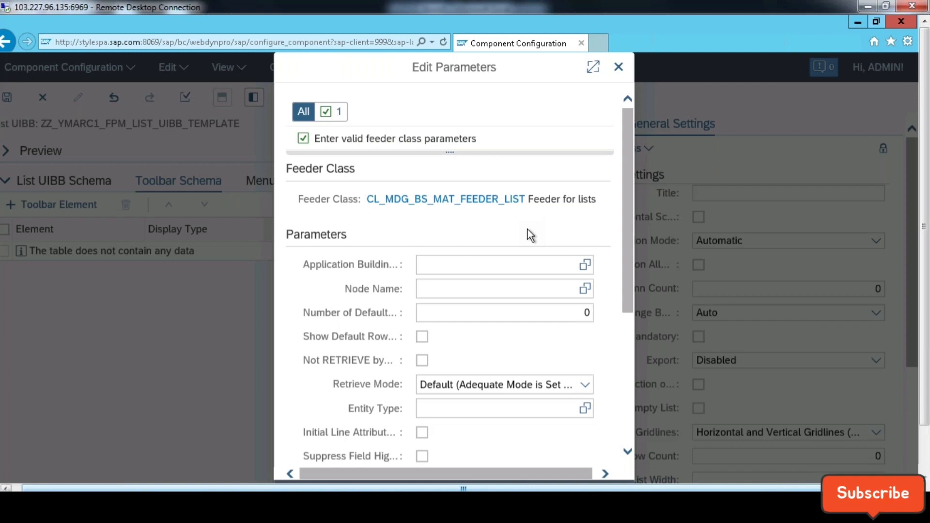
pyautogui.click(499, 271)
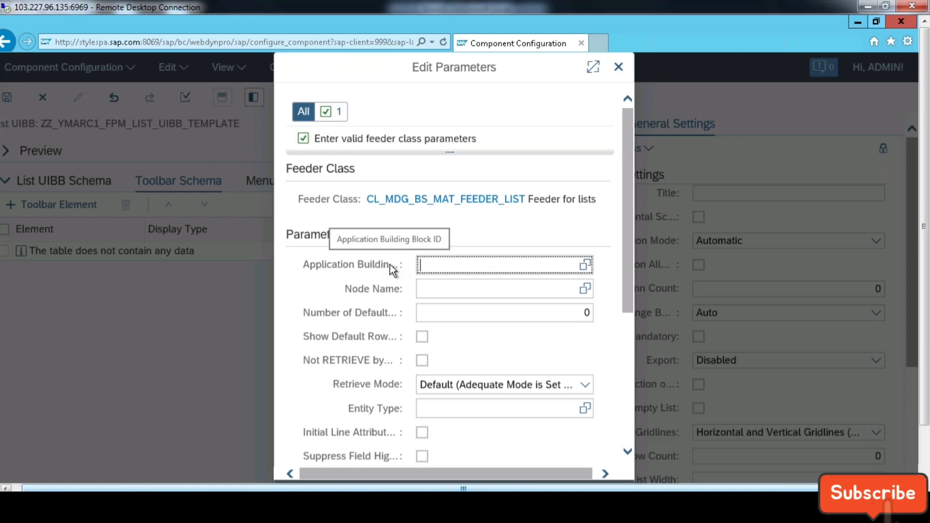
pyautogui.write('MDG')
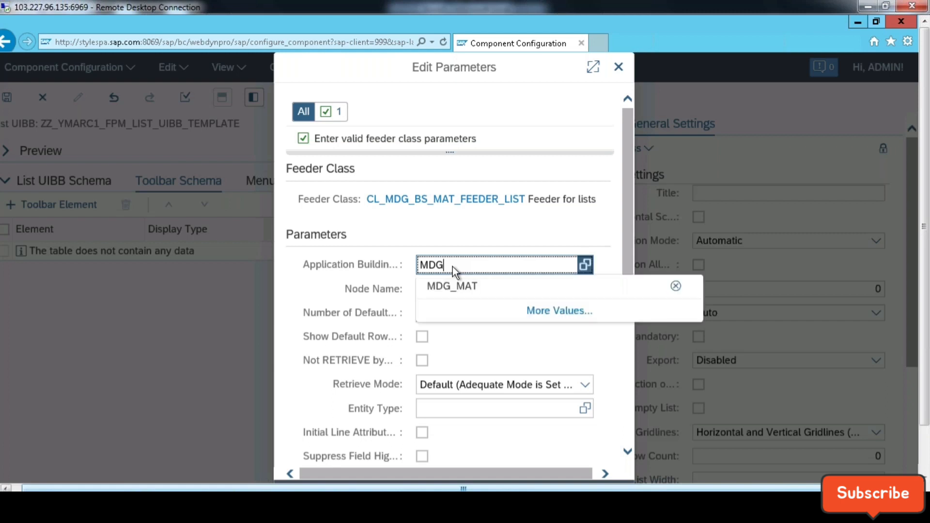
pyautogui.write('_MAT')
pyautogui.click(452, 287)
pyautogui.click(458, 292)
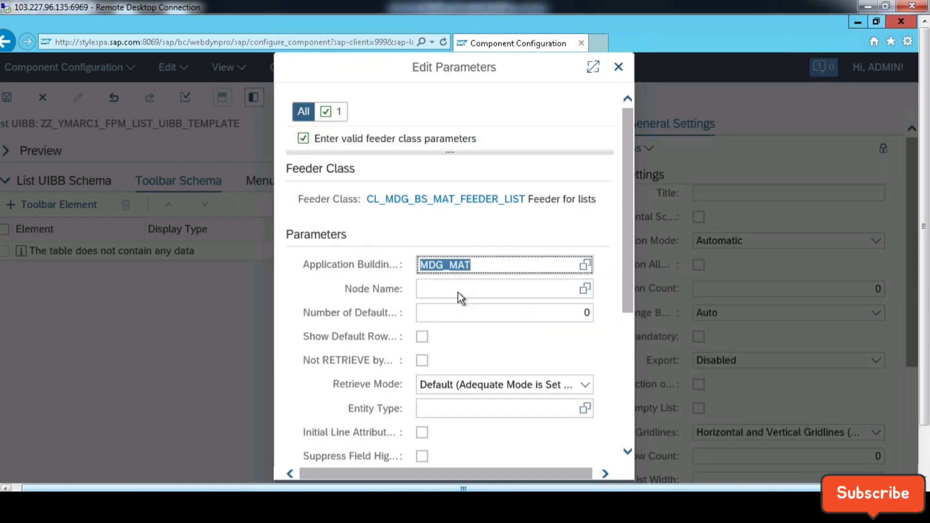
pyautogui.click(455, 290)
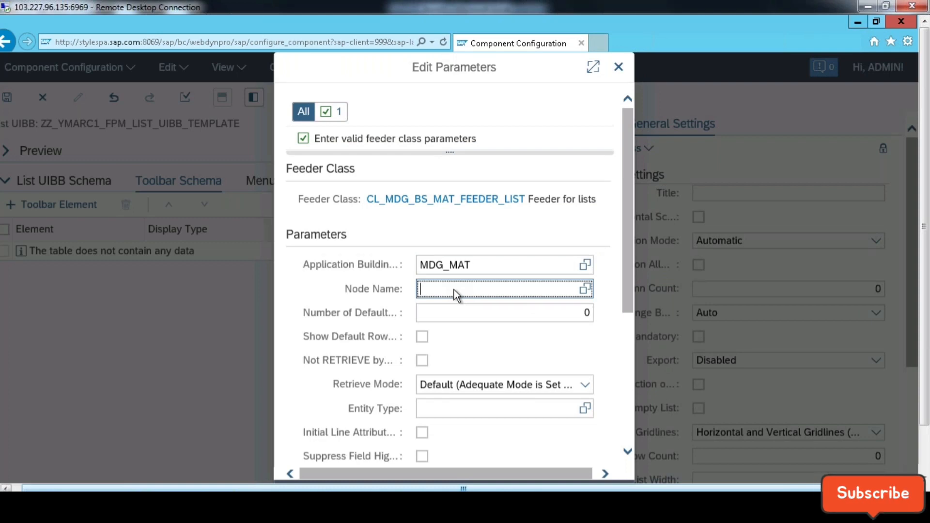
pyautogui.write('MARC')
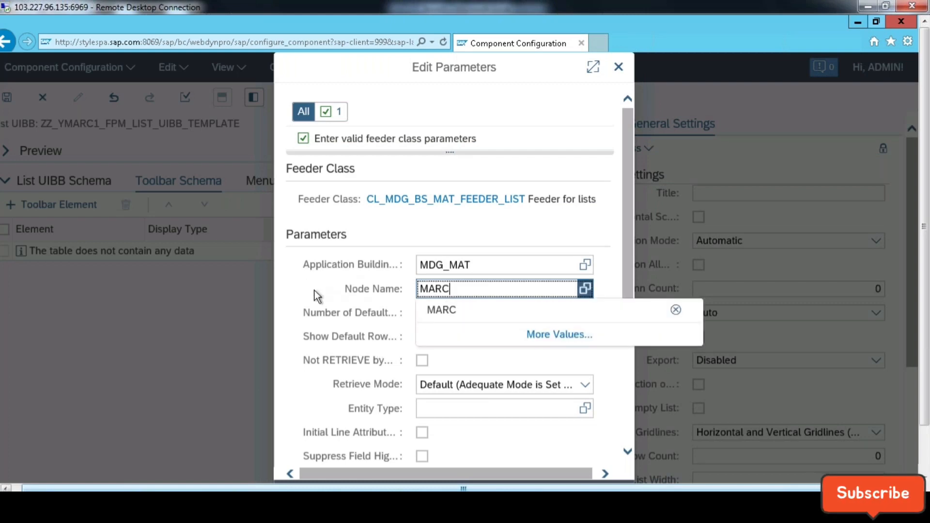
pyautogui.click(345, 290)
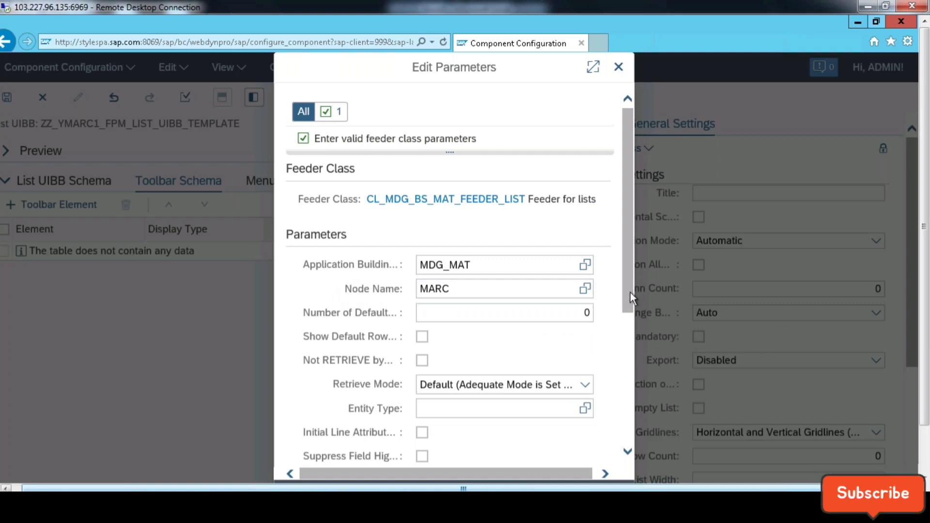
# Set the feeder class parameter Entity Type to YMARC1 and confirm the parameters.
pyautogui.scroll(-3, 626, 359)
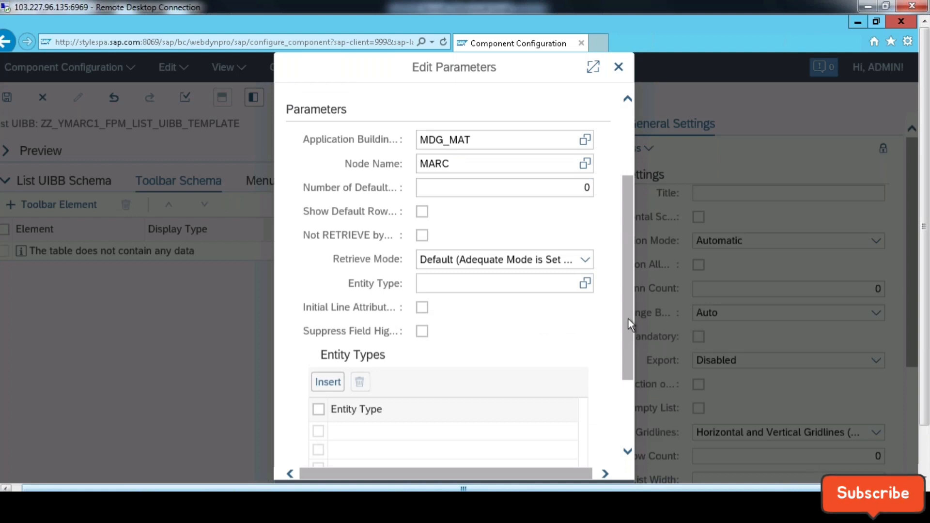
pyautogui.click(478, 278)
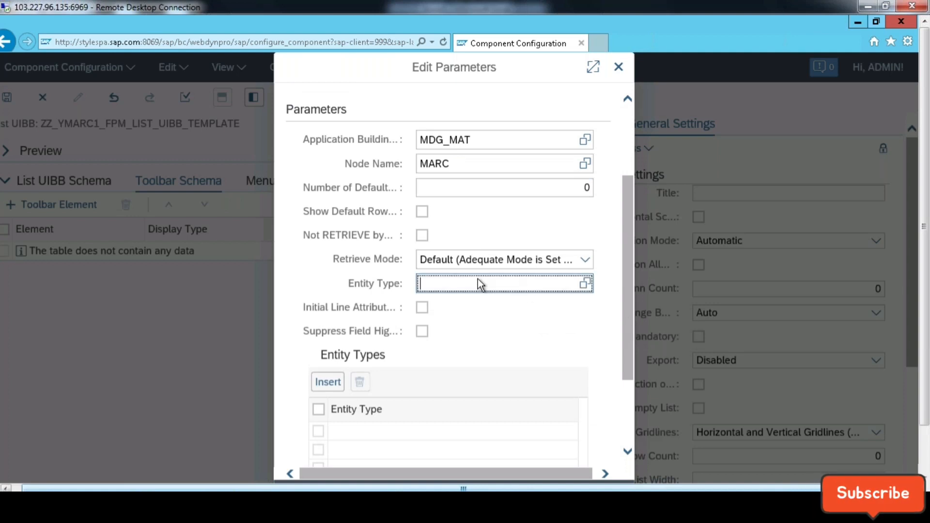
pyautogui.write('YMARC')
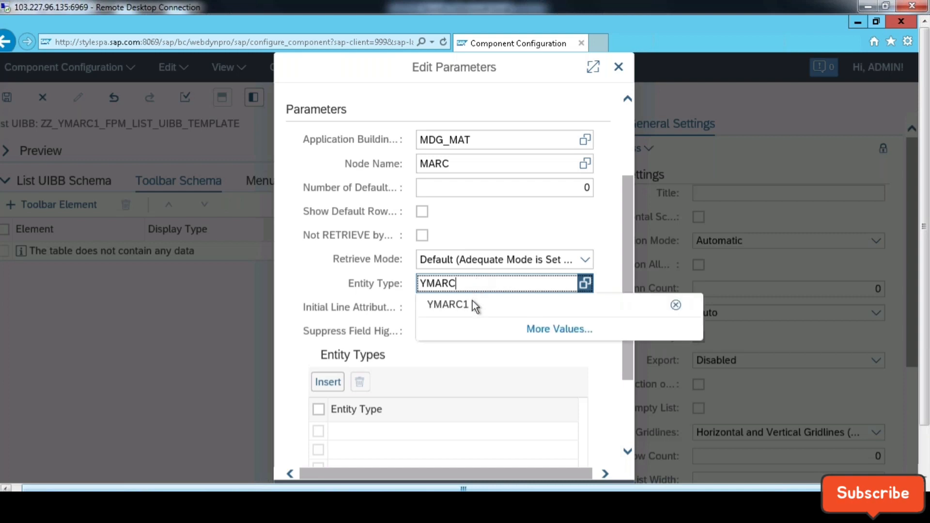
pyautogui.click(469, 300)
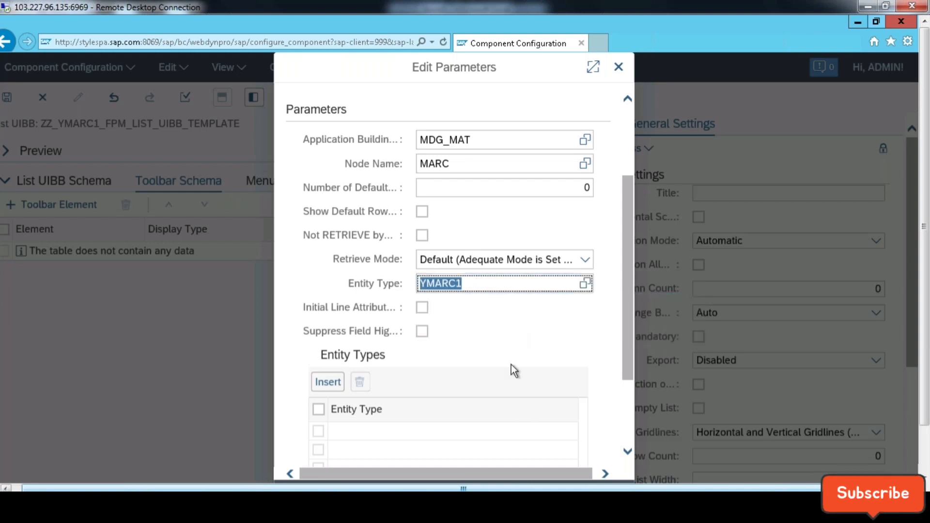
pyautogui.click(513, 337)
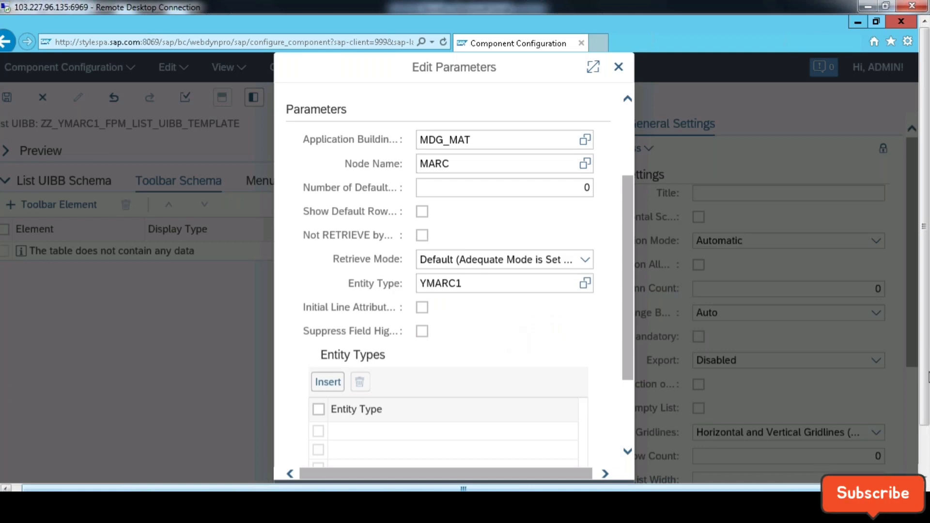
pyautogui.moveTo(926, 391); pyautogui.dragTo(925, 446)
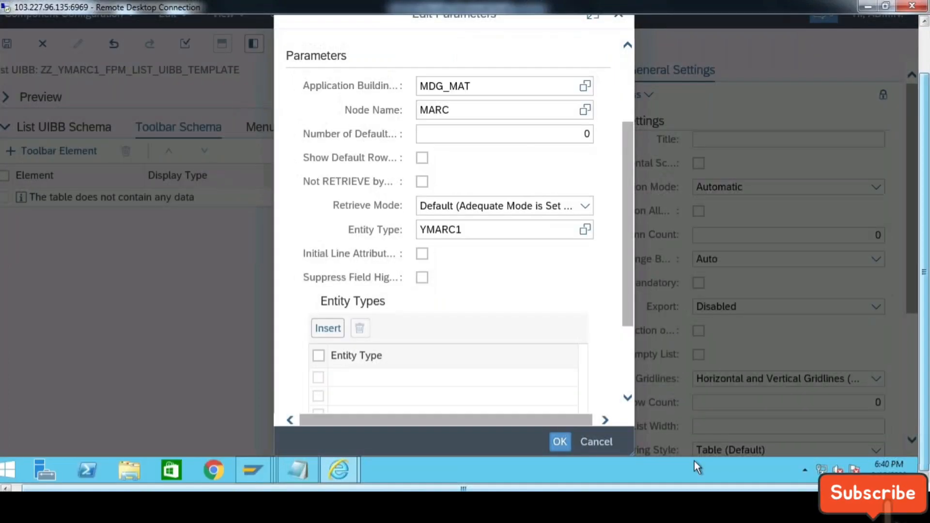
pyautogui.click(559, 443)
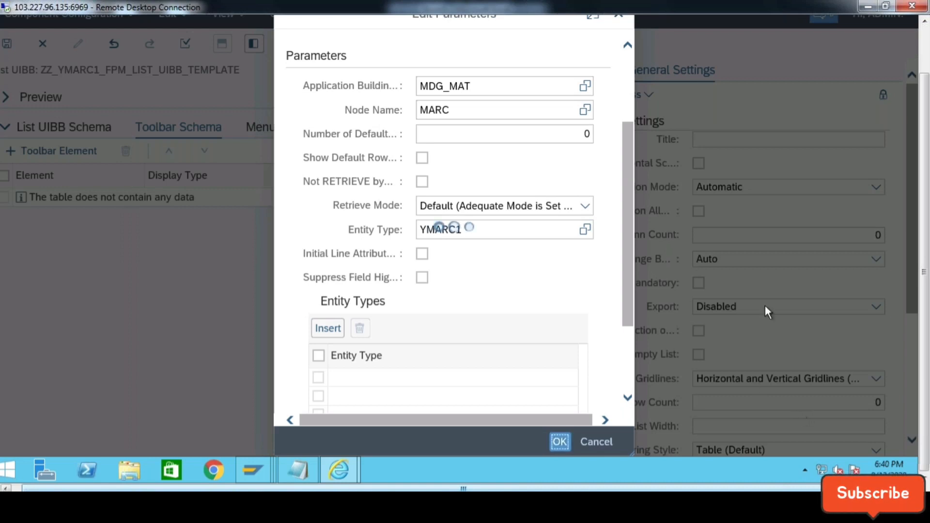
pyautogui.moveTo(926, 282); pyautogui.dragTo(926, 235)
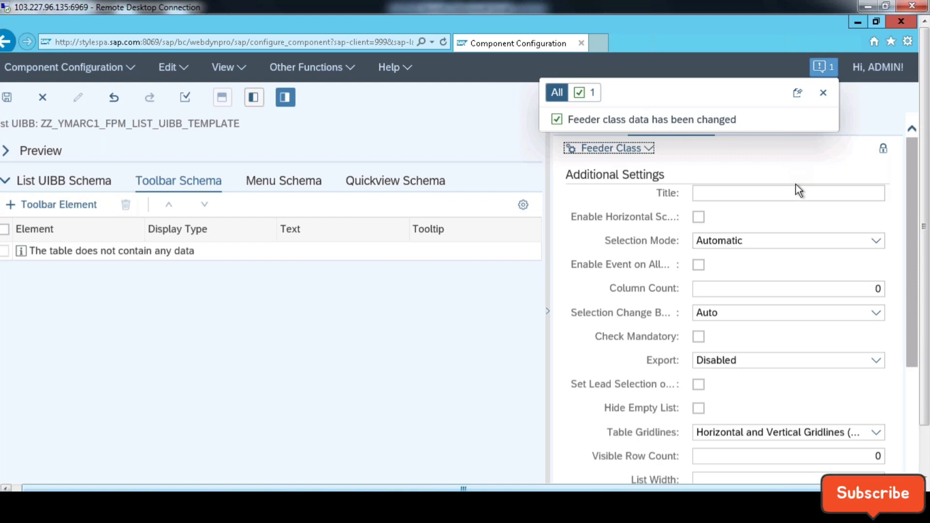
pyautogui.click(823, 93)
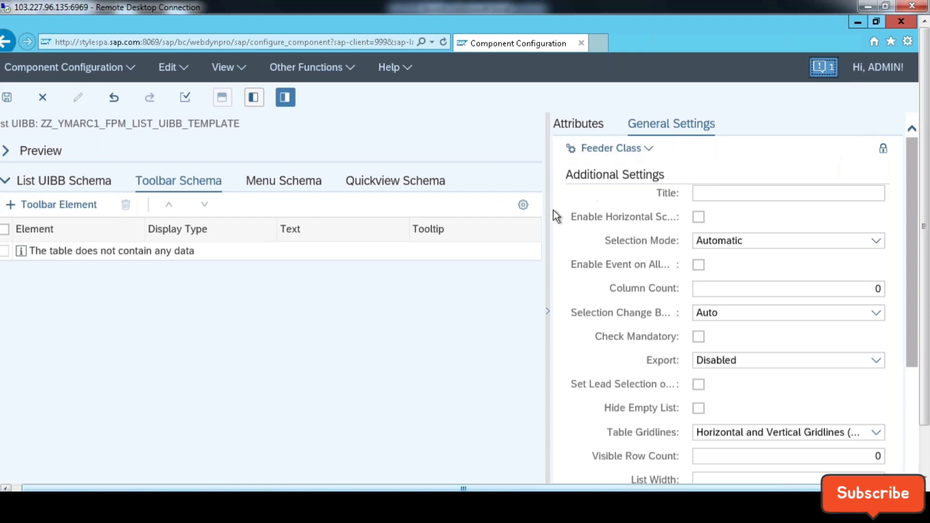
# Widen the general settings area and give the list the title "Plant Data for Material".
pyautogui.moveTo(542, 342); pyautogui.dragTo(222, 334)
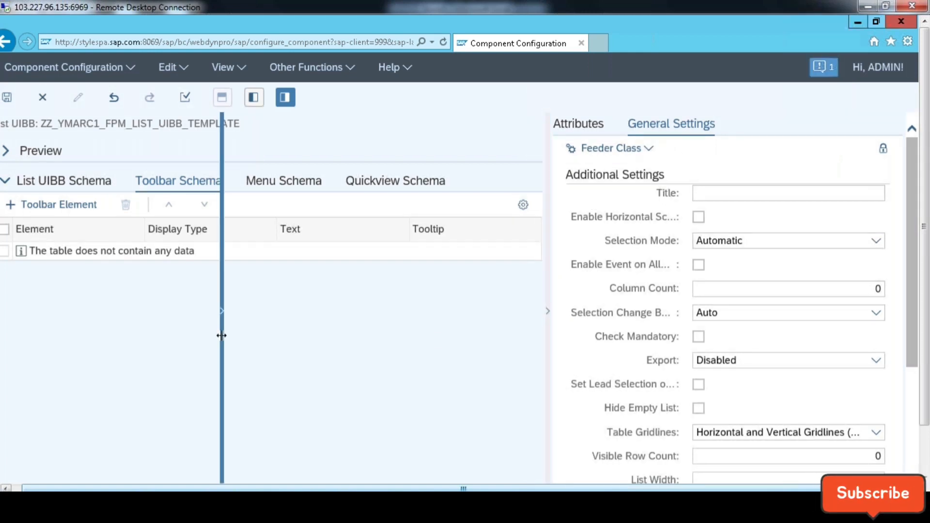
pyautogui.moveTo(222, 336); pyautogui.dragTo(222, 337)
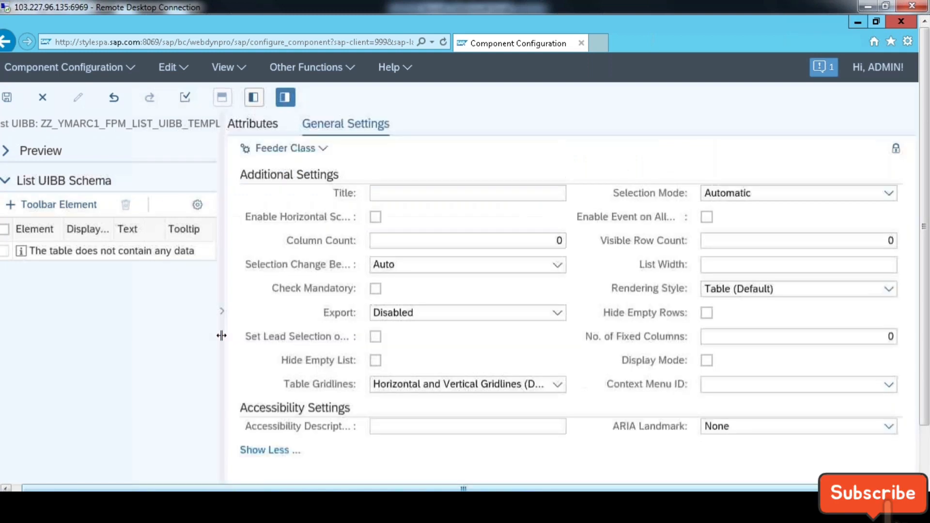
pyautogui.click(469, 191)
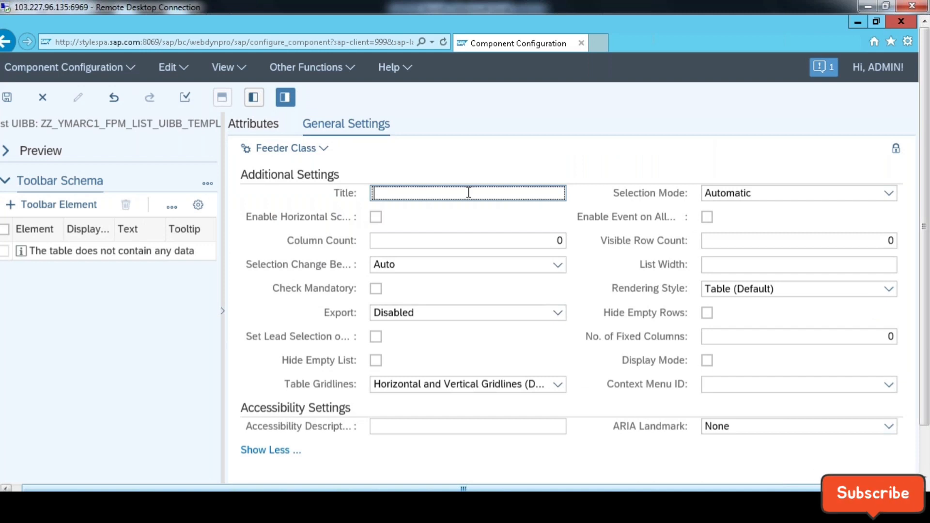
pyautogui.write('Plant Data for Material')
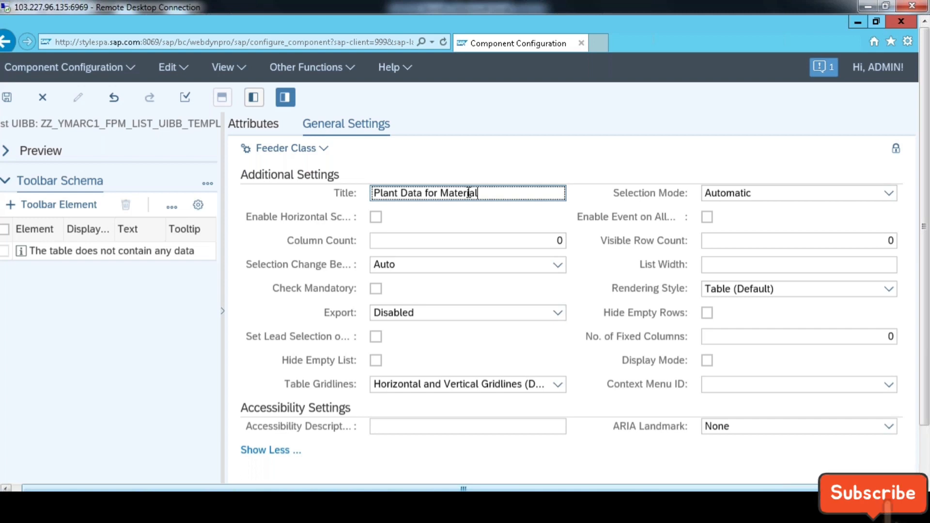
pyautogui.click(490, 336)
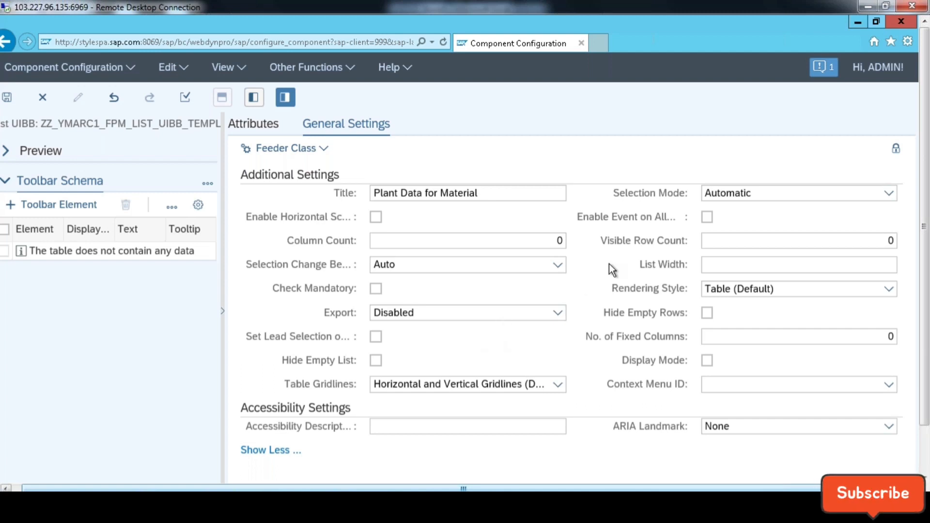
# Turn on the "Enable Event on All..." option, set the list width to 100% and save the configuration.
pyautogui.click(707, 217)
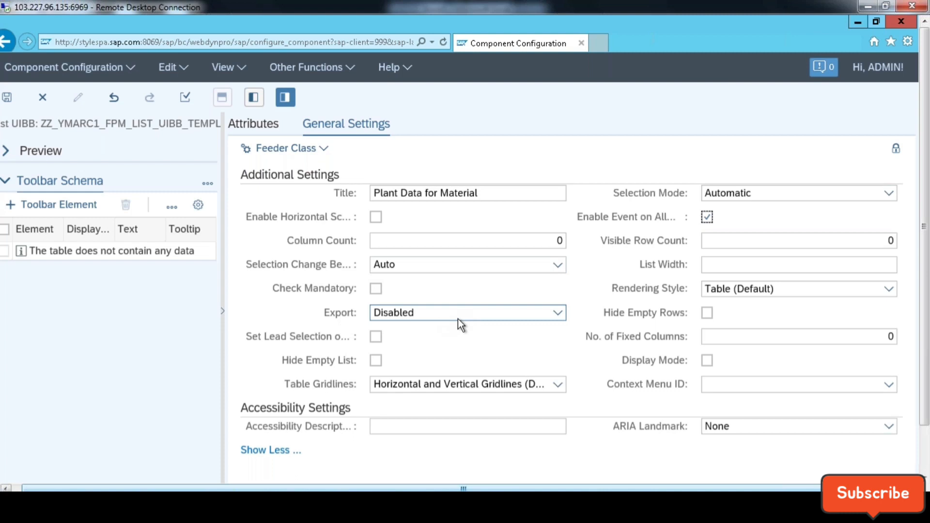
pyautogui.click(799, 265)
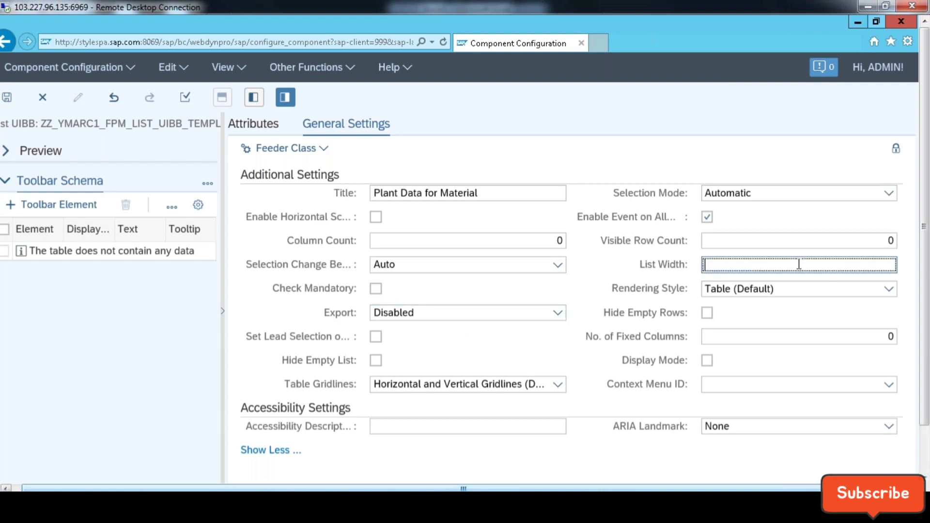
pyautogui.write('100')
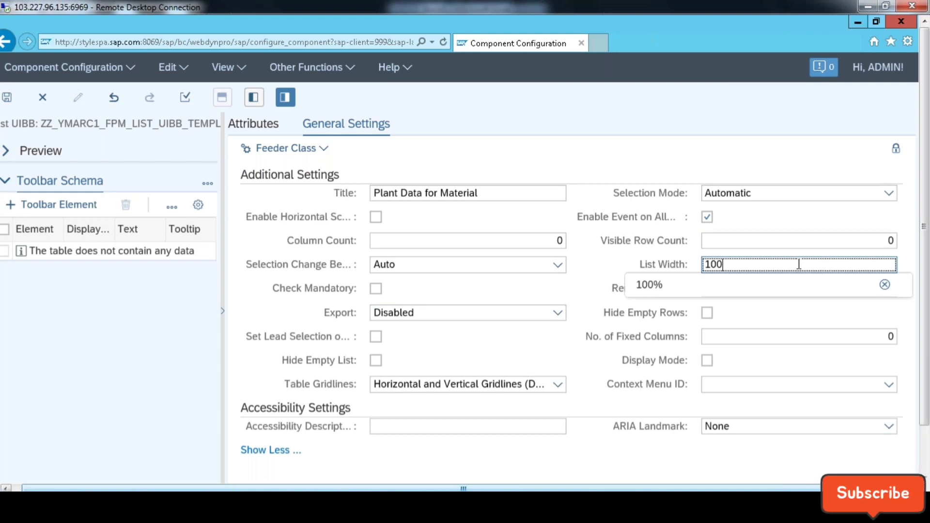
pyautogui.write('%')
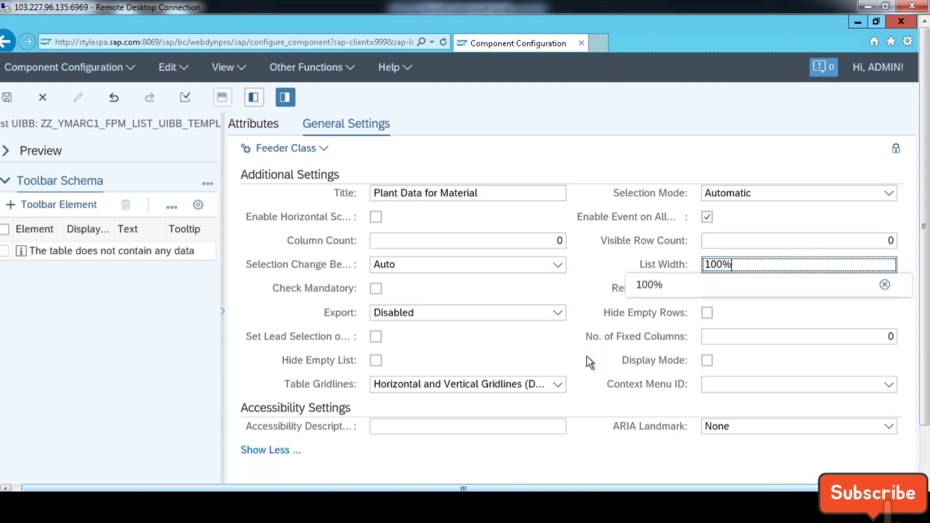
pyautogui.click(582, 363)
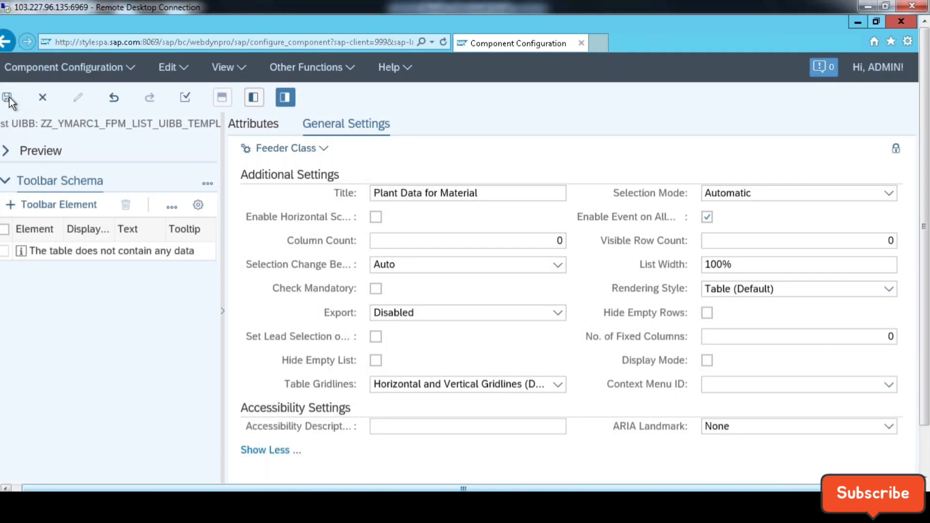
pyautogui.click(6, 98)
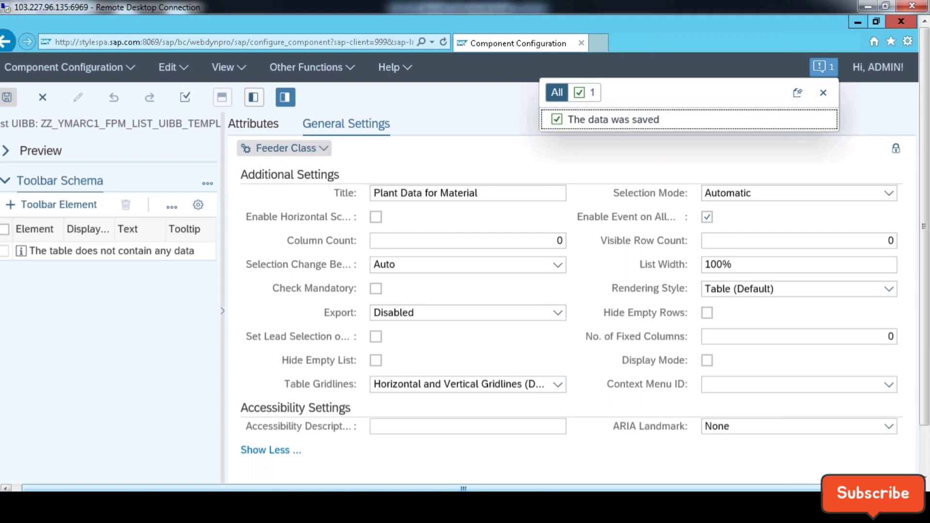
# Check the feeder class assigned to the list configuration without changing it.
pyautogui.click(315, 148)
pyautogui.click(301, 171)
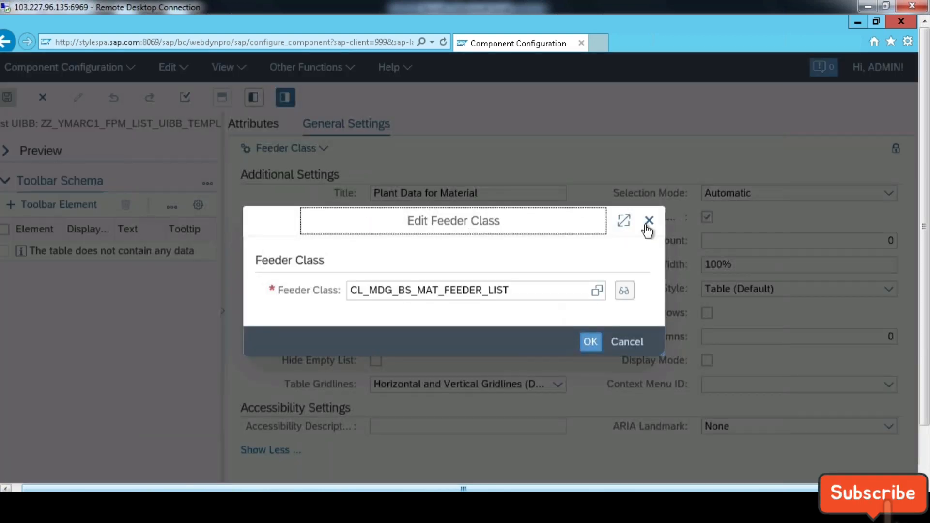
pyautogui.click(649, 224)
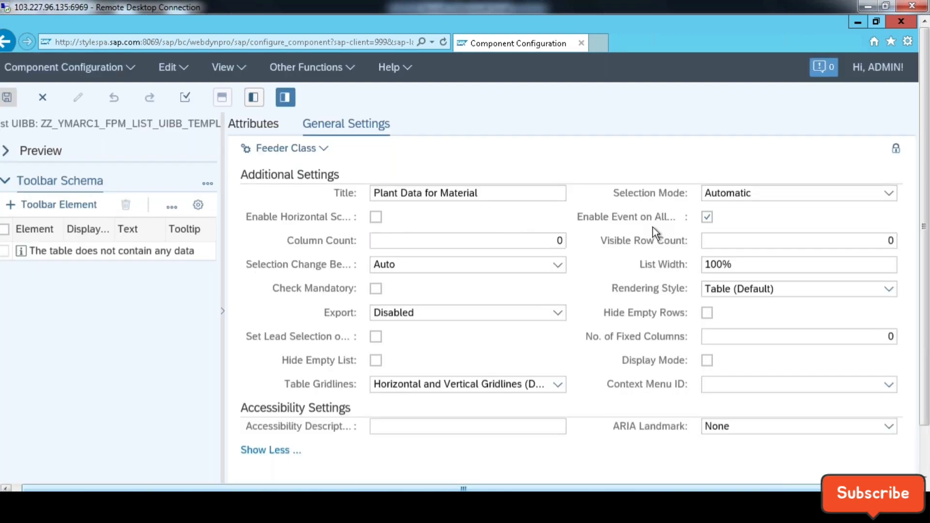
# Hide the general settings and review the feeder actions available as toolbar elements without adding any.
pyautogui.click(288, 100)
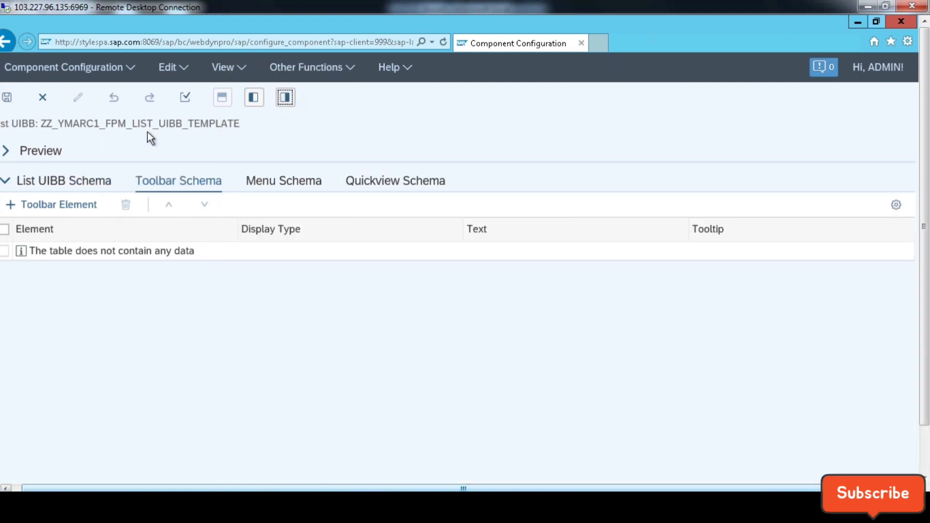
pyautogui.click(54, 206)
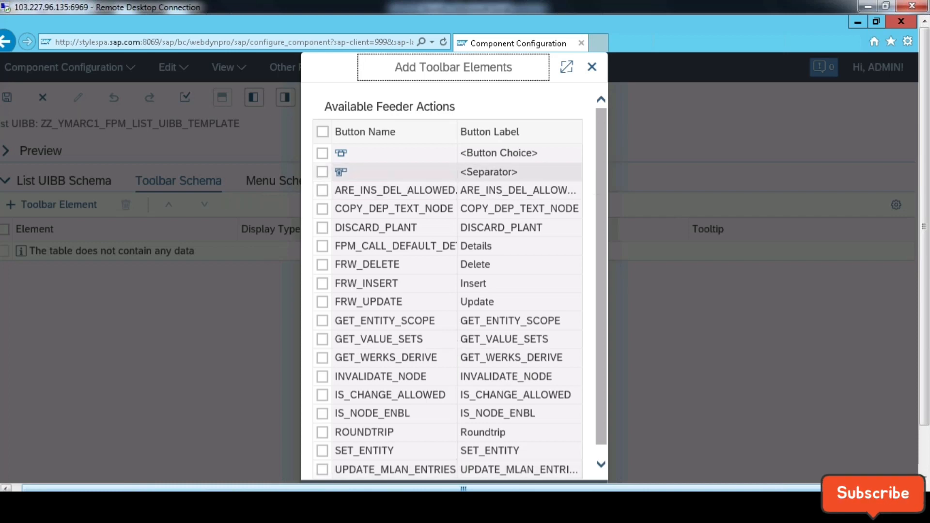
pyautogui.scroll(-1, 599, 228)
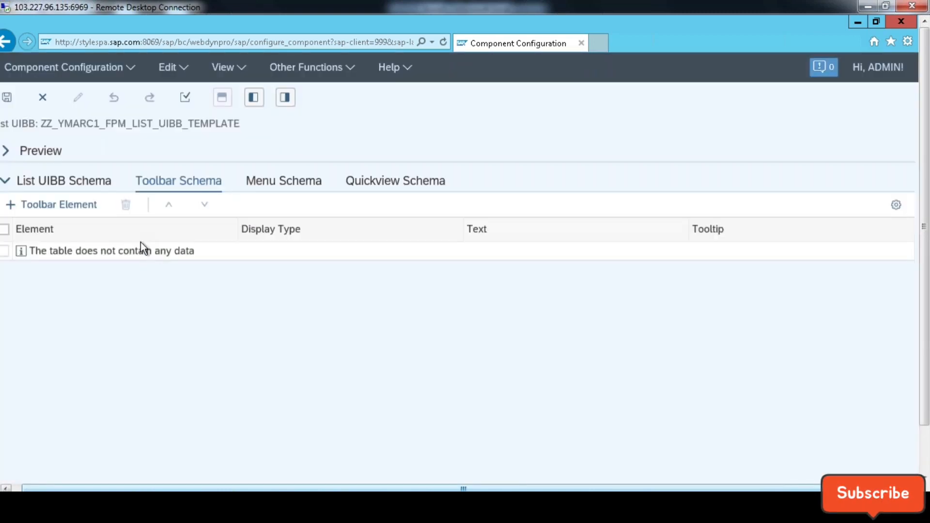
# Add the field MATNR (Material) as a column in the list UIBB schema.
pyautogui.click(81, 181)
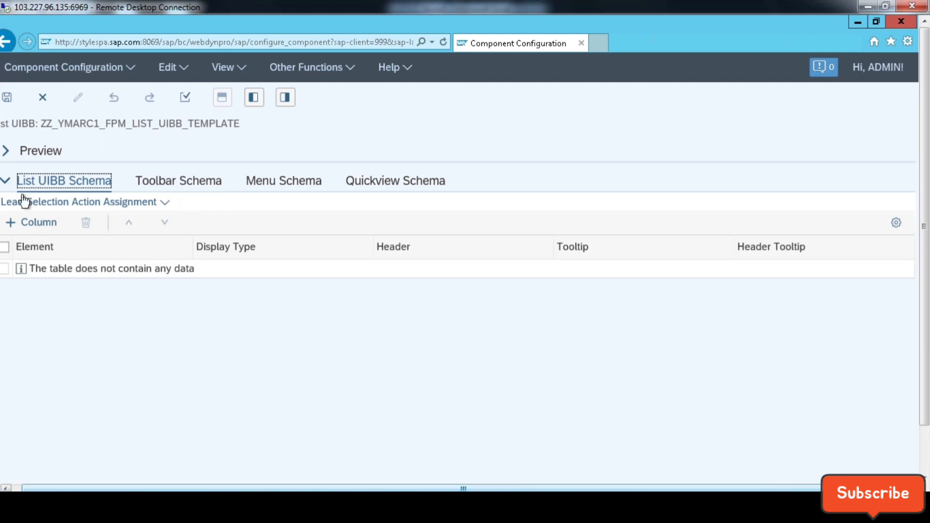
pyautogui.click(34, 223)
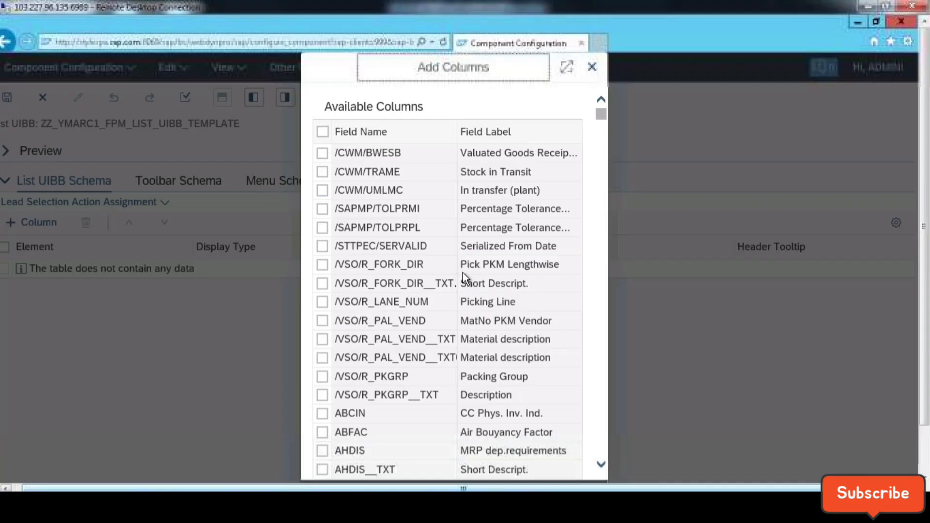
pyautogui.click(601, 167)
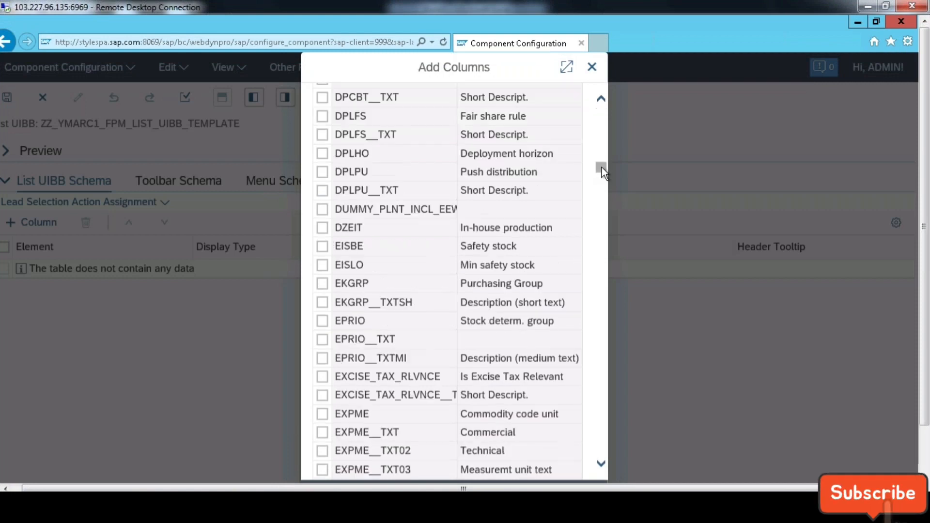
pyautogui.click(601, 211)
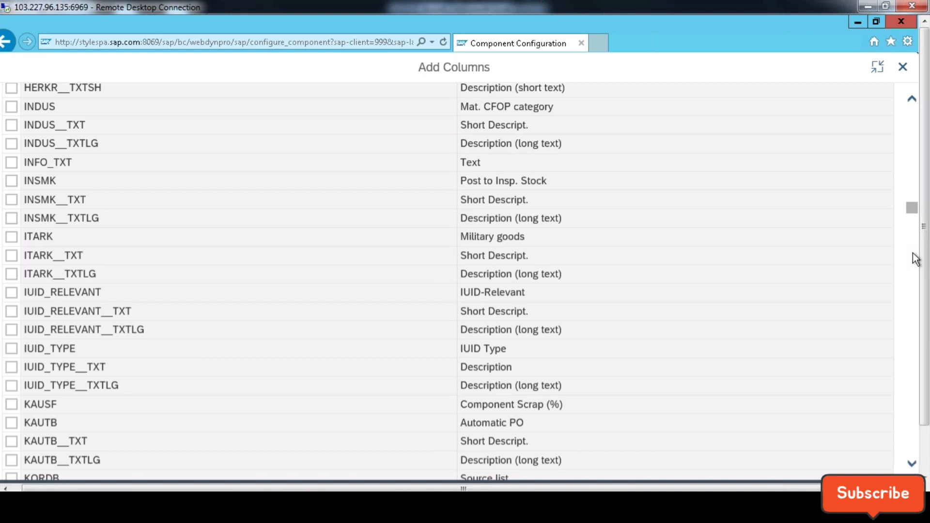
pyautogui.scroll(-10, 913, 253)
pyautogui.scroll(3, 914, 255)
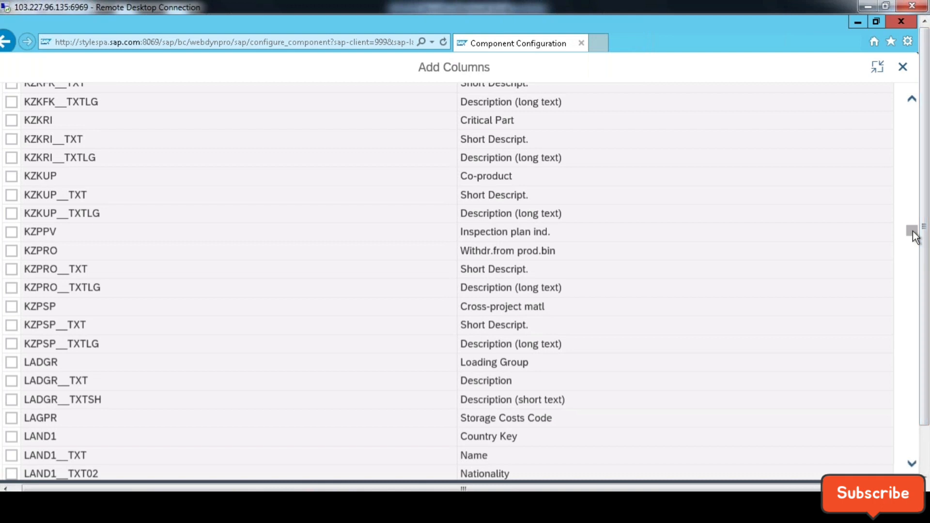
pyautogui.click(914, 274)
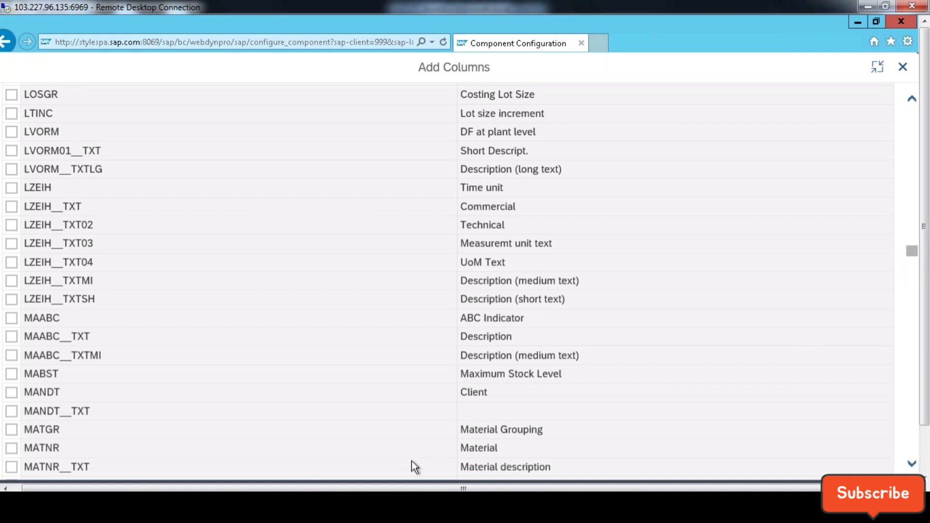
pyautogui.scroll(5, 11, 449)
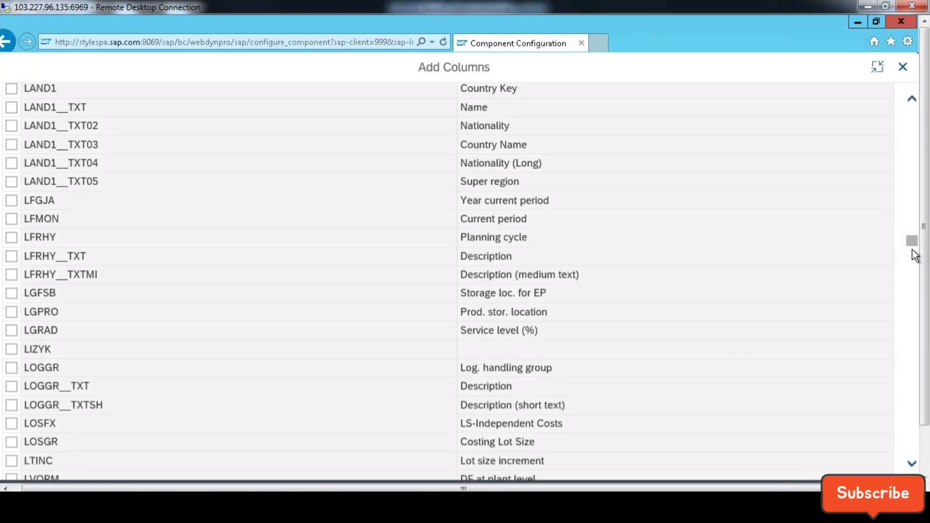
pyautogui.moveTo(911, 241); pyautogui.dragTo(912, 250)
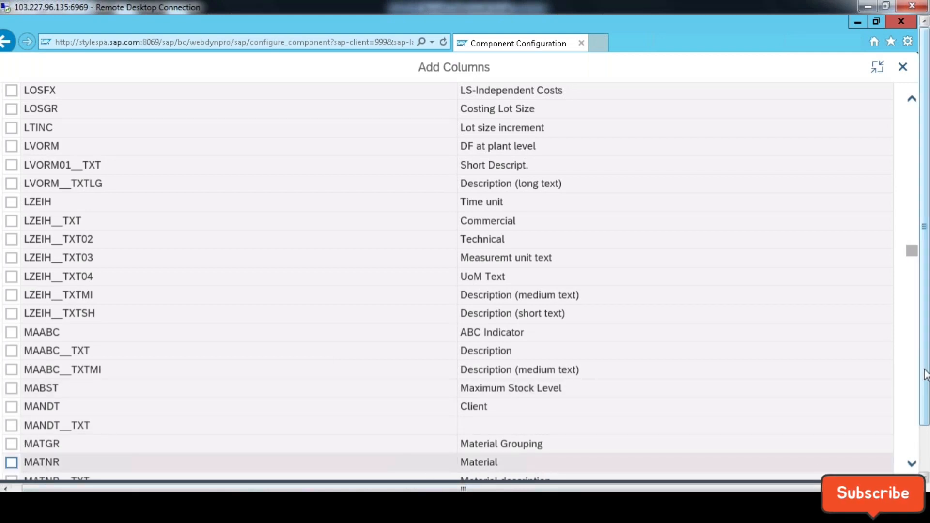
pyautogui.moveTo(926, 375); pyautogui.dragTo(925, 432)
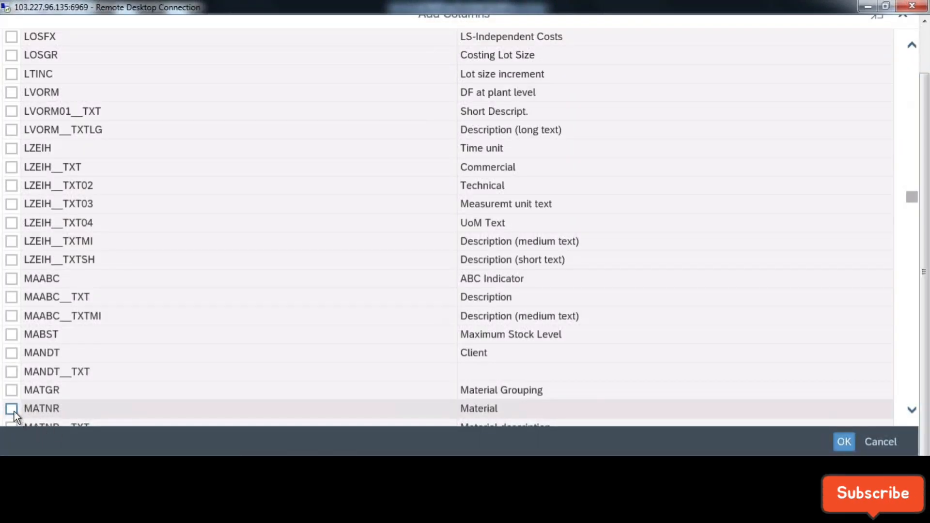
pyautogui.click(12, 409)
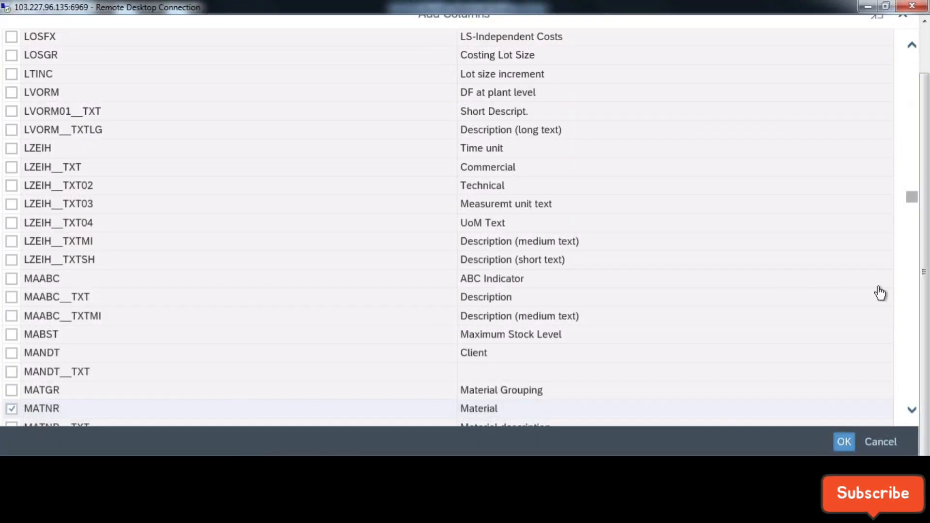
pyautogui.click(844, 442)
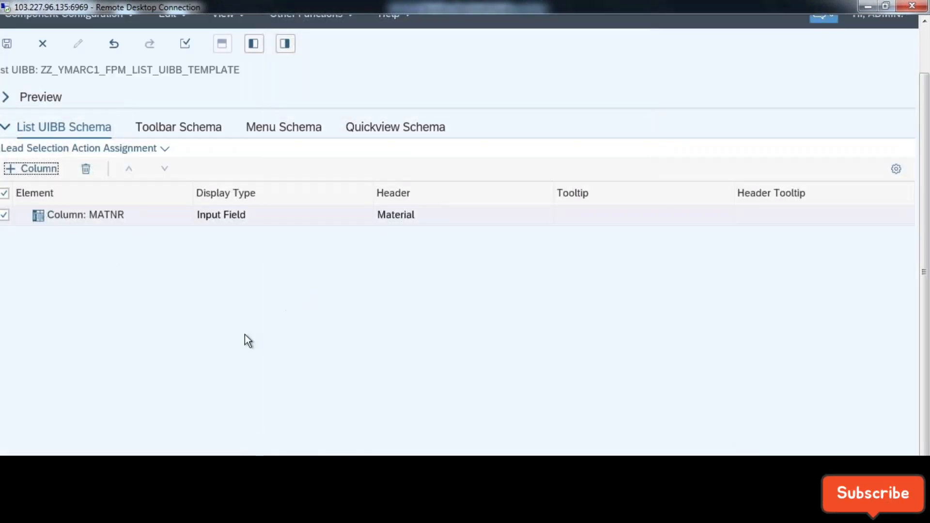
# Clear the selection of the existing column and add the field WERKS (Plant) as a second column.
pyautogui.click(13, 193)
pyautogui.click(36, 169)
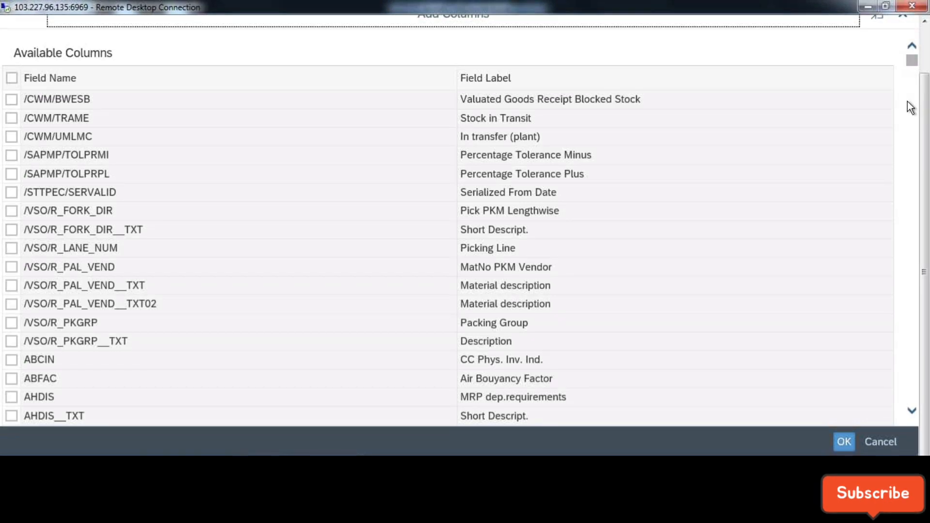
pyautogui.click(915, 60)
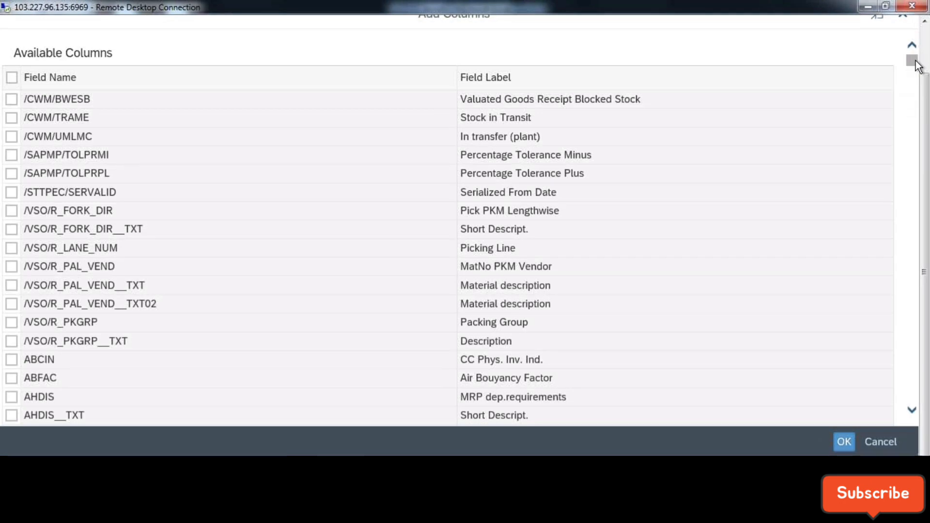
pyautogui.moveTo(916, 61); pyautogui.dragTo(917, 126)
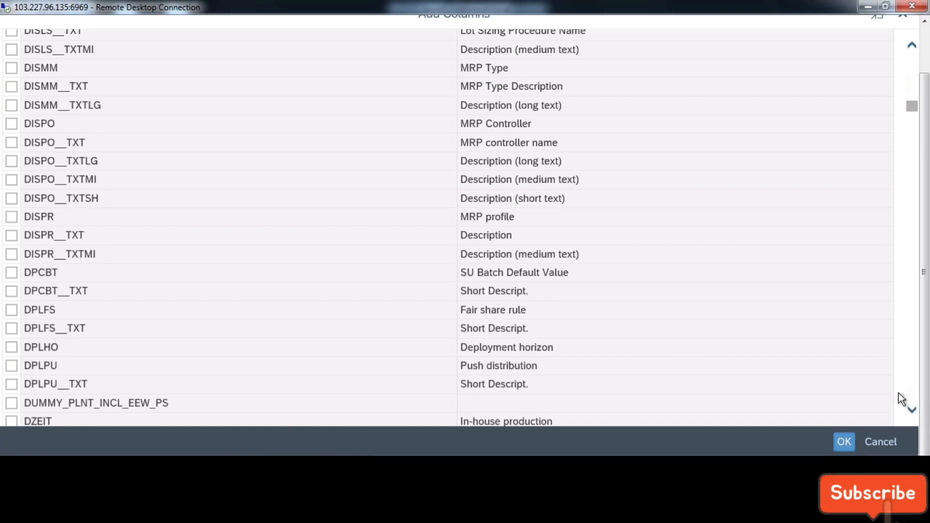
pyautogui.scroll(-15, 900, 393)
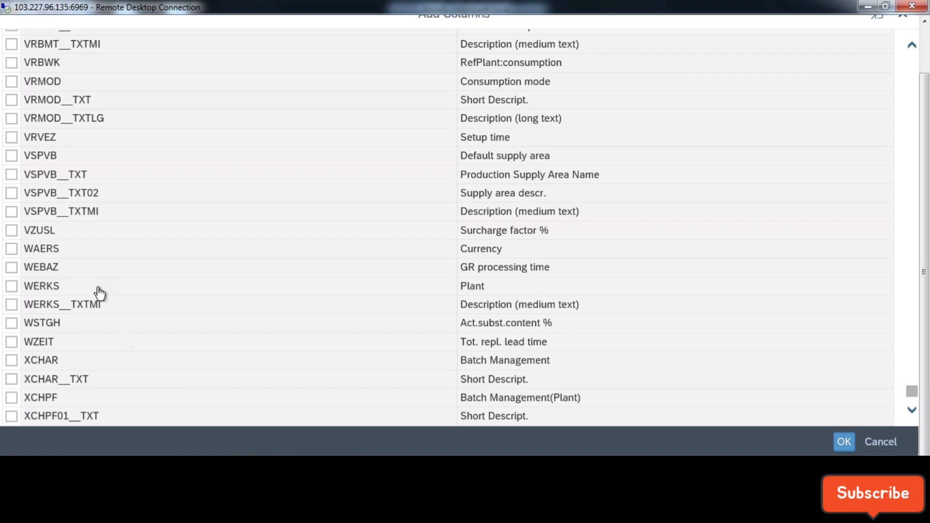
pyautogui.scroll(-3, 12, 293)
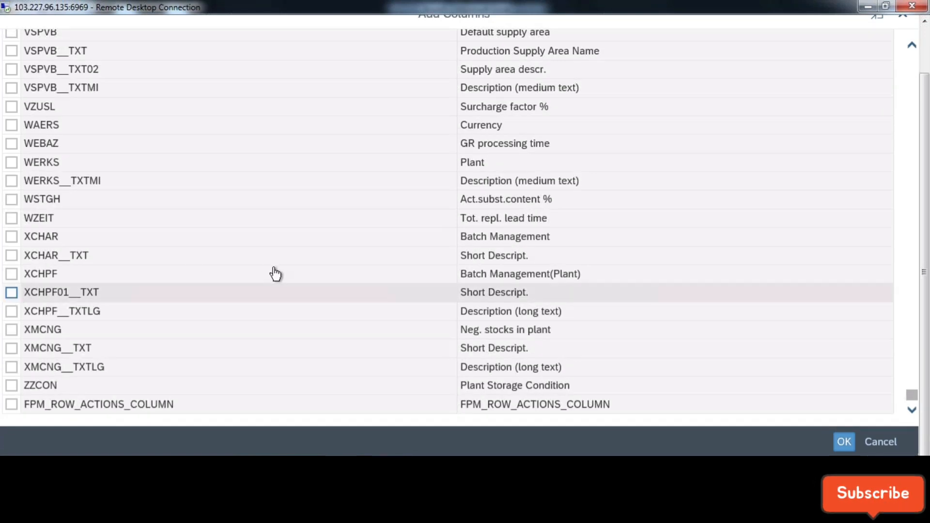
pyautogui.click(12, 293)
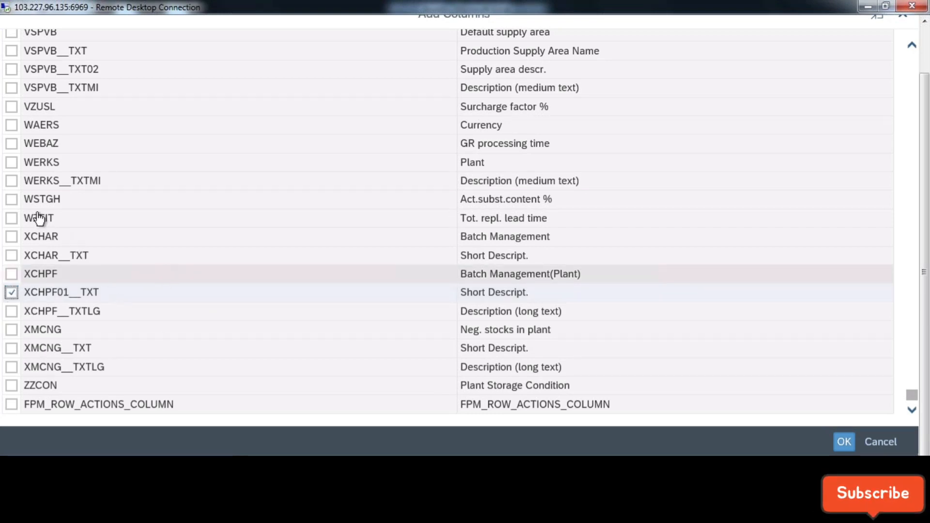
pyautogui.click(13, 164)
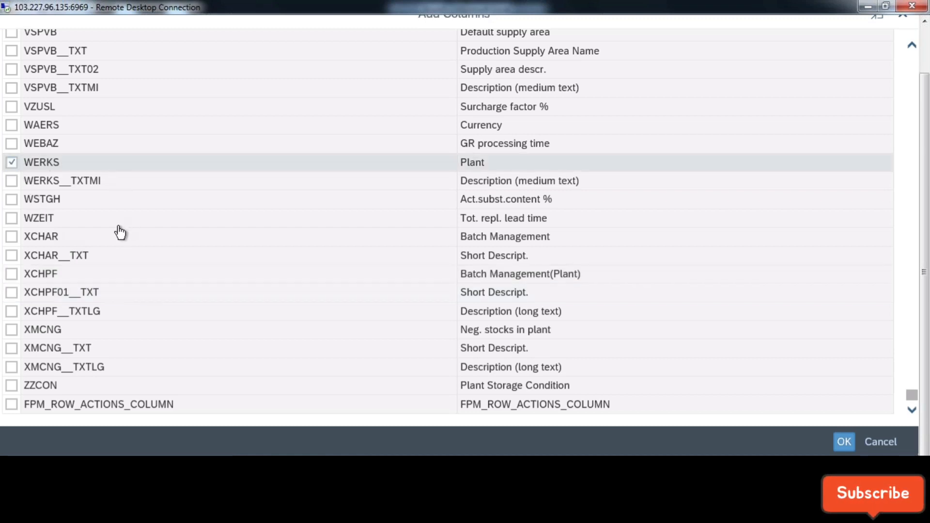
pyautogui.click(843, 443)
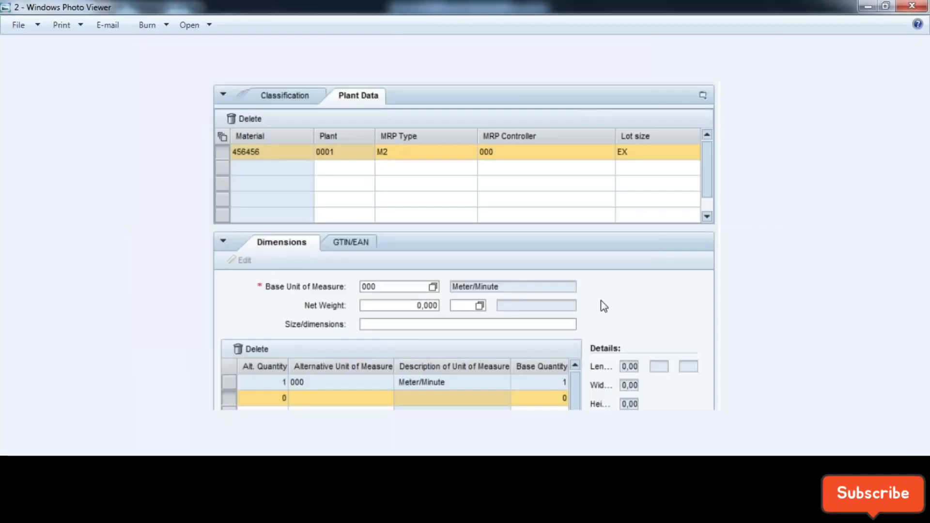
# Check the Plant Data reference picture in Windows Photo Viewer, put it away and look through the open SAP GUI windows.
pyautogui.moveTo(440, 510)
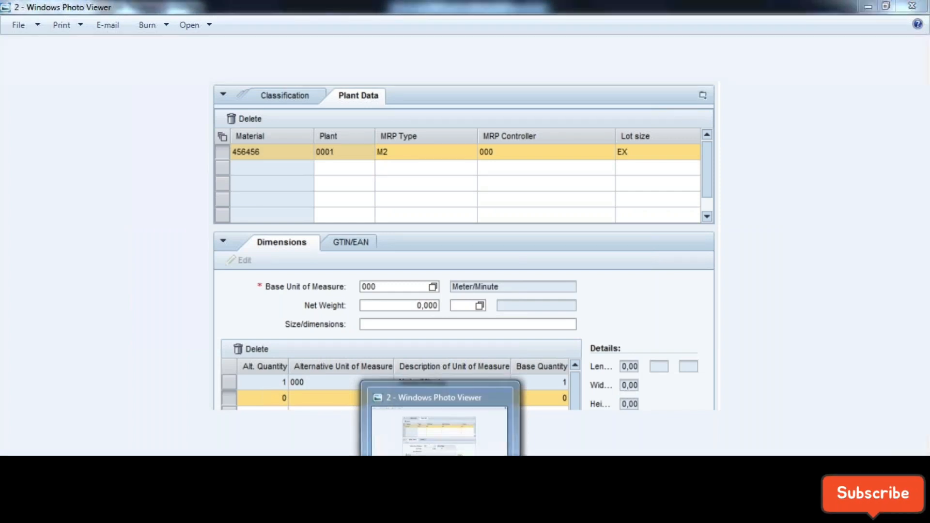
pyautogui.click(439, 510)
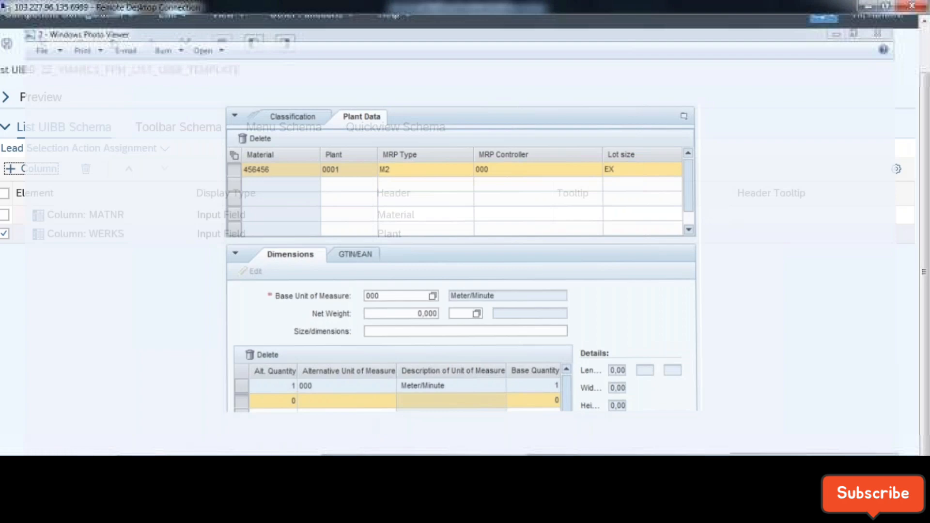
pyautogui.click(266, 472)
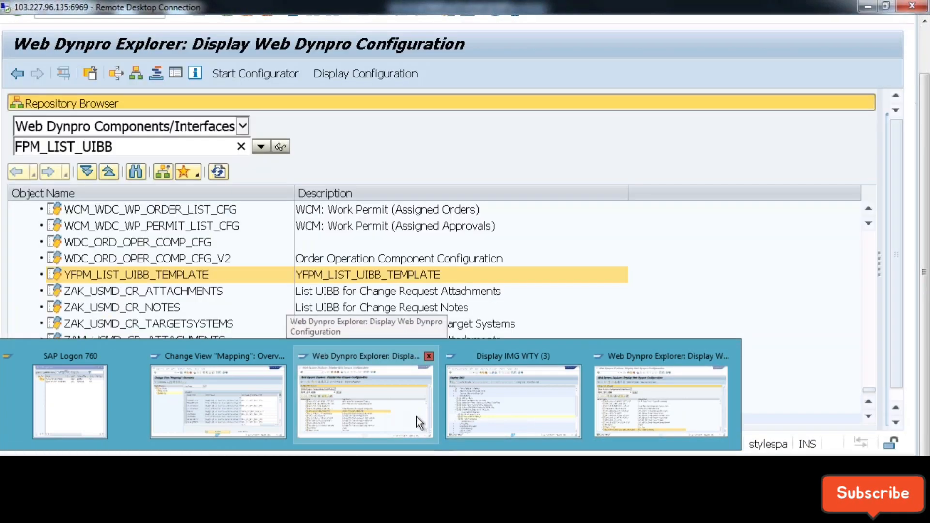
# From the Display IMG session, open Edit Data Model and show the entity types of the MM data model.
pyautogui.click(508, 416)
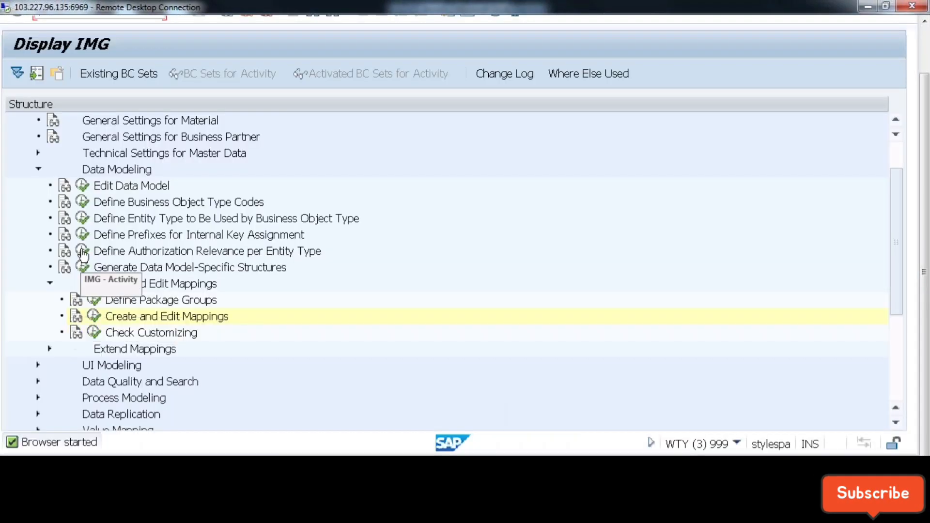
pyautogui.click(83, 190)
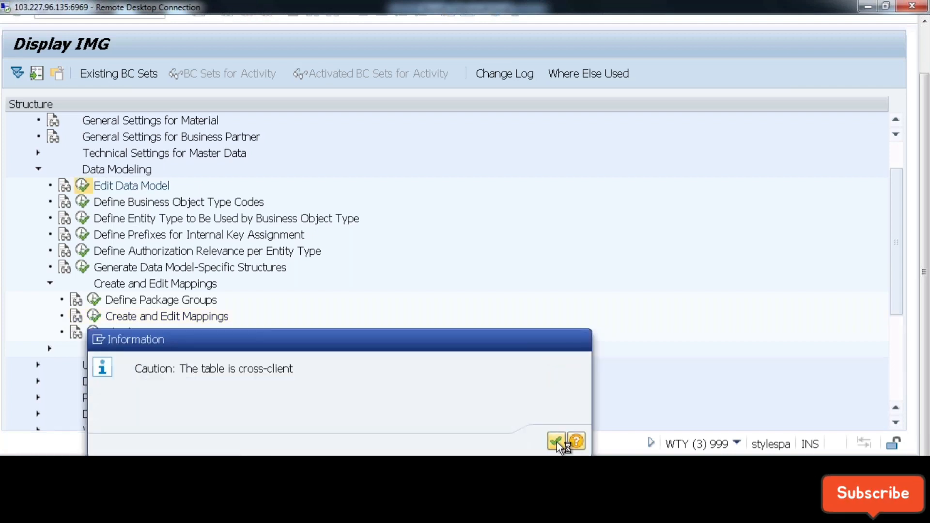
pyautogui.click(556, 442)
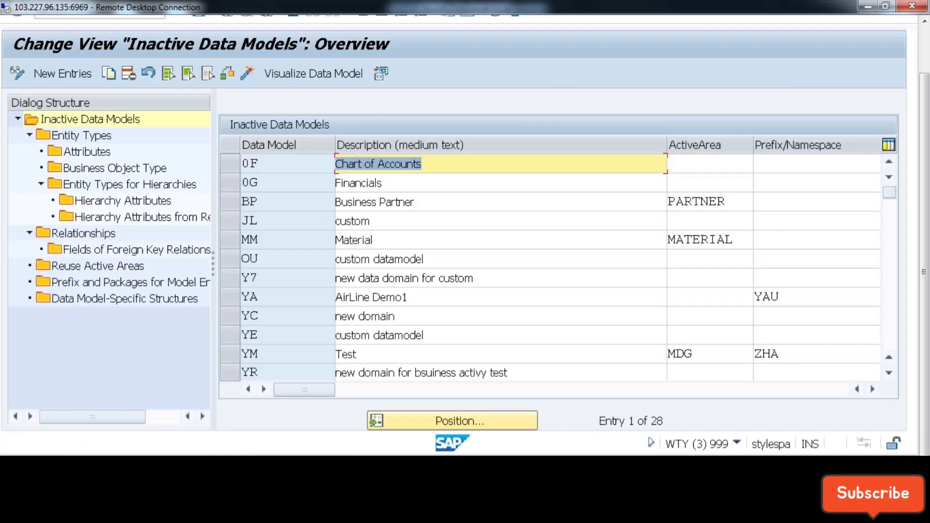
pyautogui.click(252, 468)
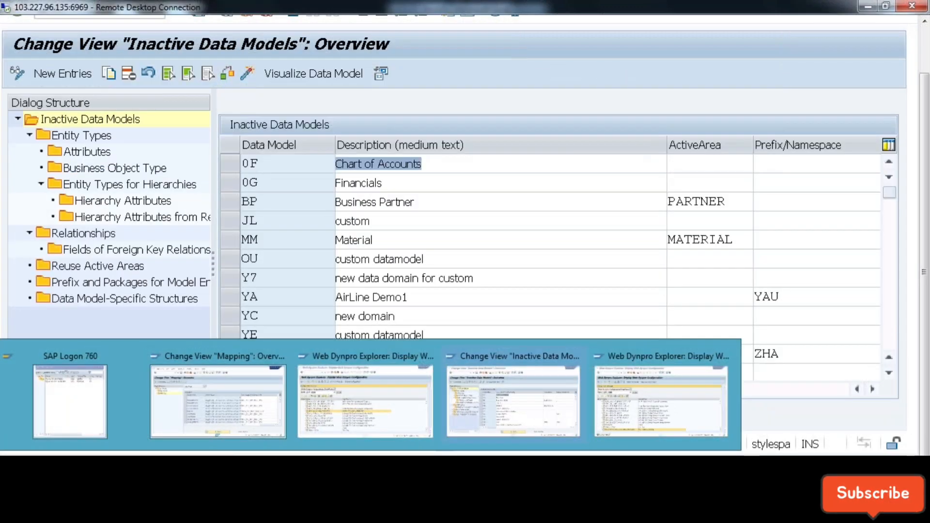
pyautogui.click(232, 242)
pyautogui.doubleClick(89, 138)
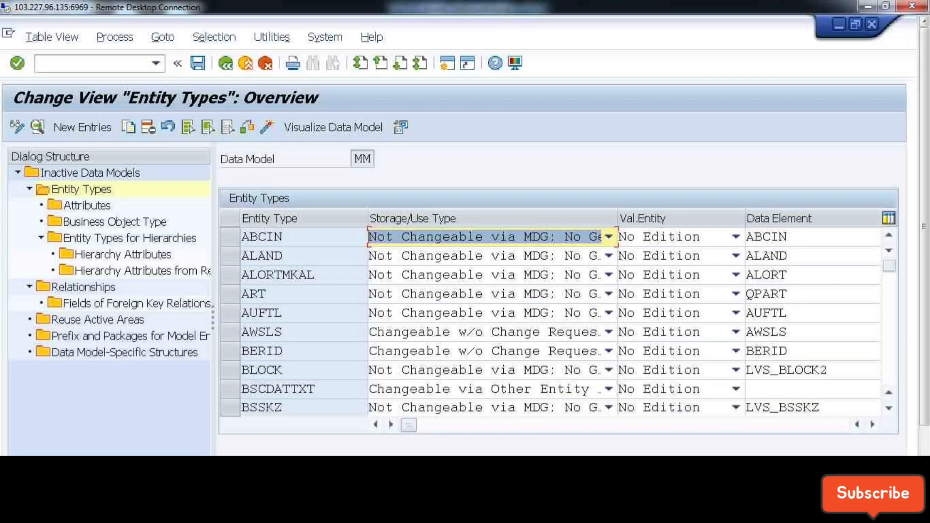
pyautogui.click(124, 65)
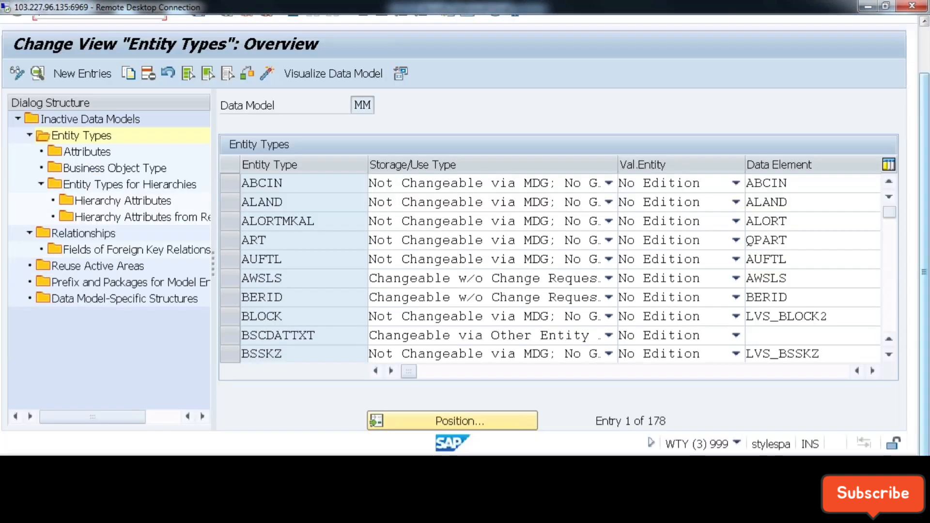
# In the Mapping session, start transaction SE11 and display data type ZMDG_S_MM_PP_YMARC1, selecting its MARC_T438 component.
pyautogui.moveTo(209, 463)
pyautogui.click(203, 434)
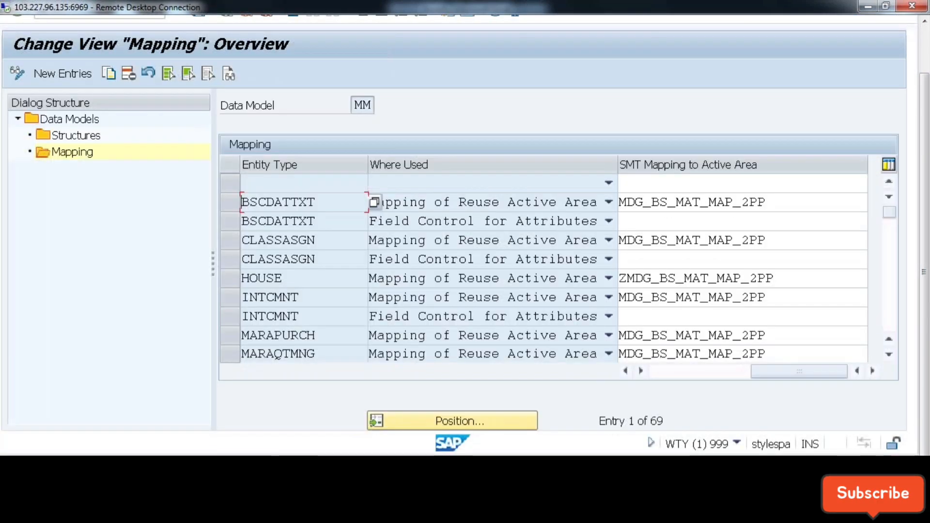
pyautogui.click(926, 53)
pyautogui.click(92, 64)
pyautogui.write('/nse')
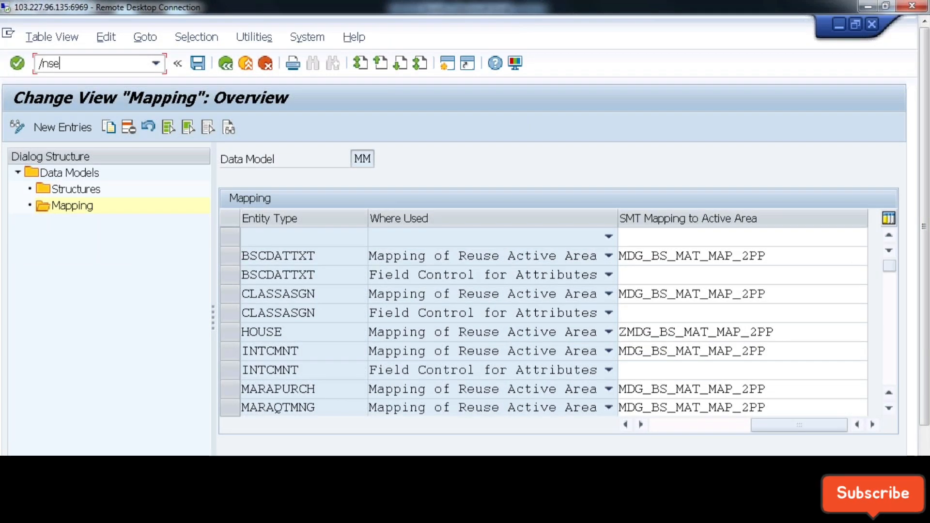
pyautogui.write('11')
pyautogui.press('Return')
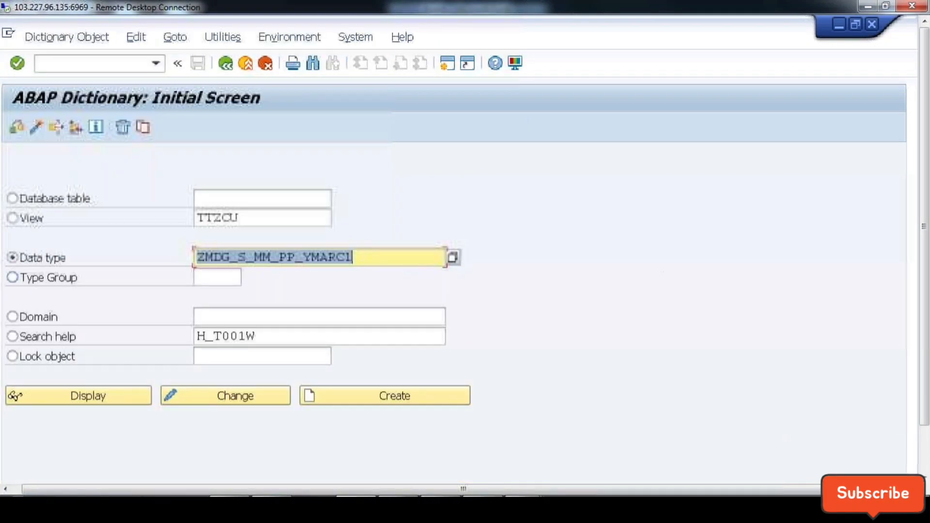
pyautogui.click(66, 397)
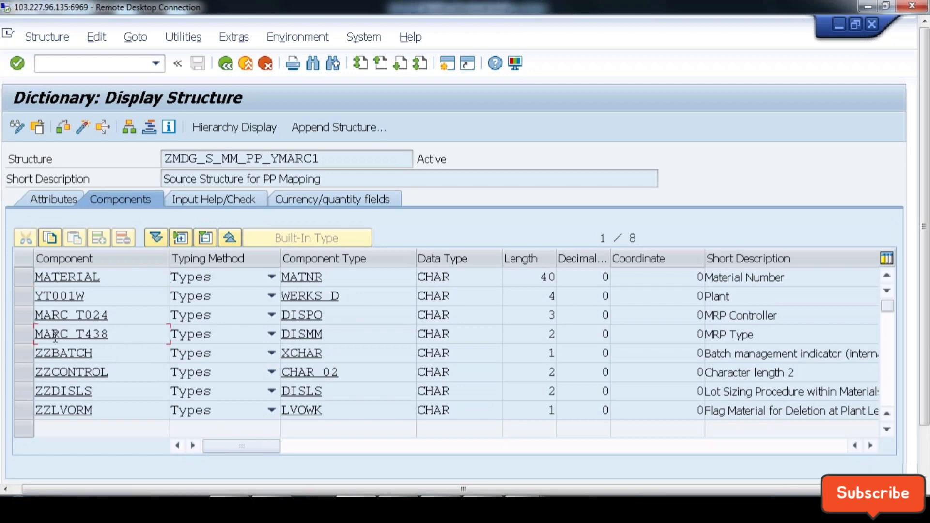
pyautogui.doubleClick(134, 336)
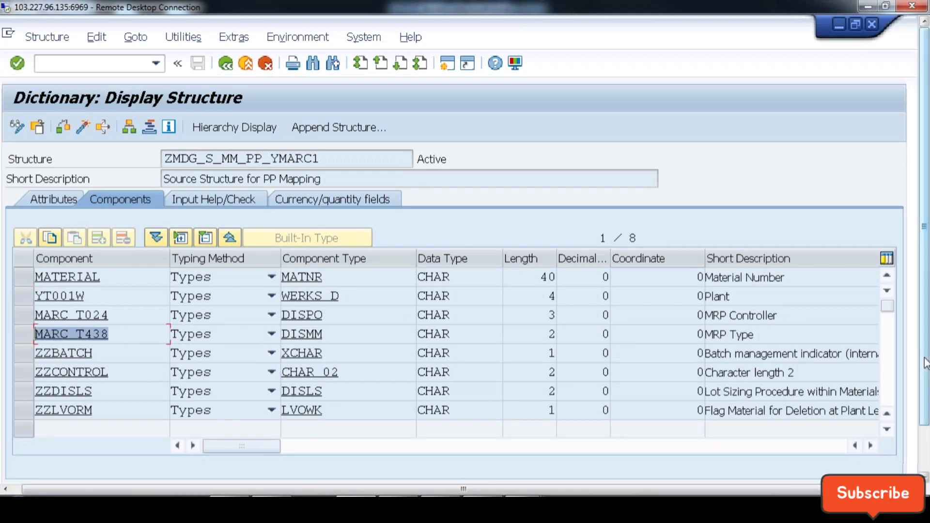
# Switch to the Component Configuration browser window and look through the available columns for the MRP type field.
pyautogui.moveTo(351, 473)
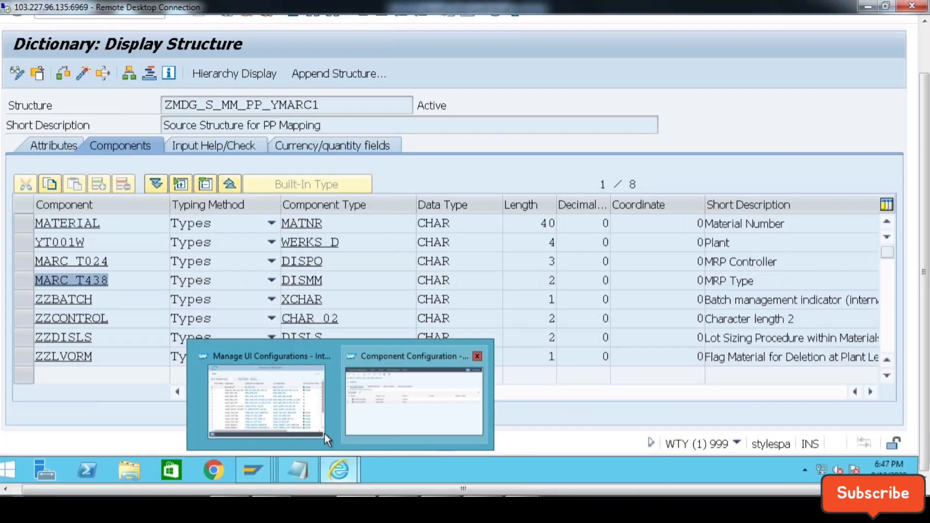
pyautogui.click(400, 413)
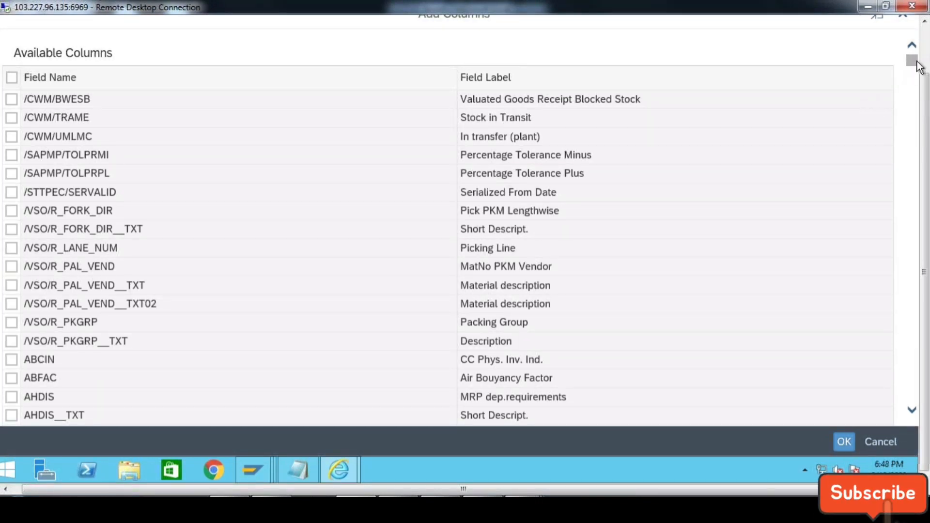
pyautogui.click(912, 133)
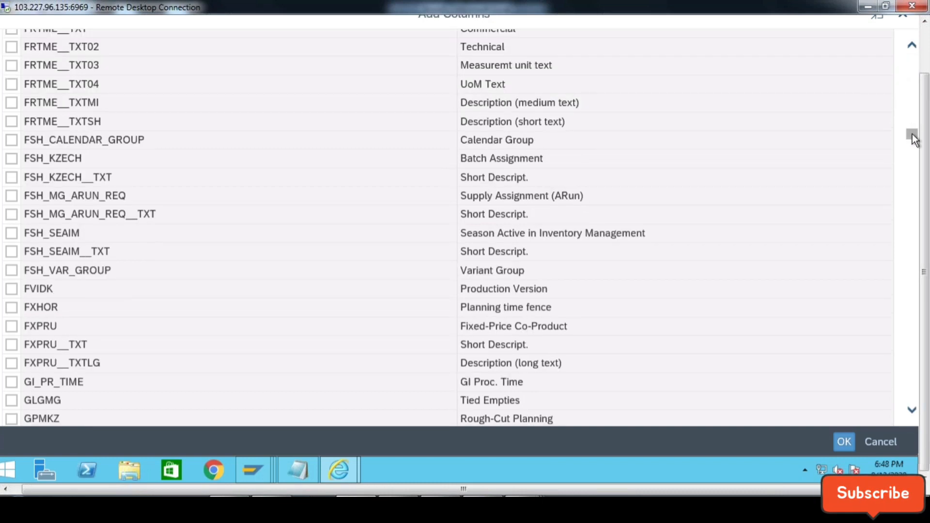
pyautogui.click(919, 199)
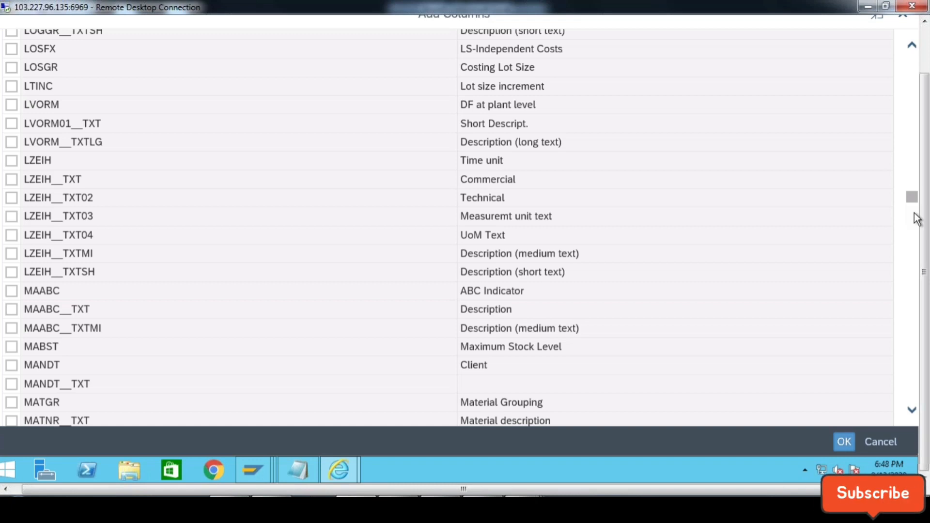
pyautogui.scroll(-5, 918, 219)
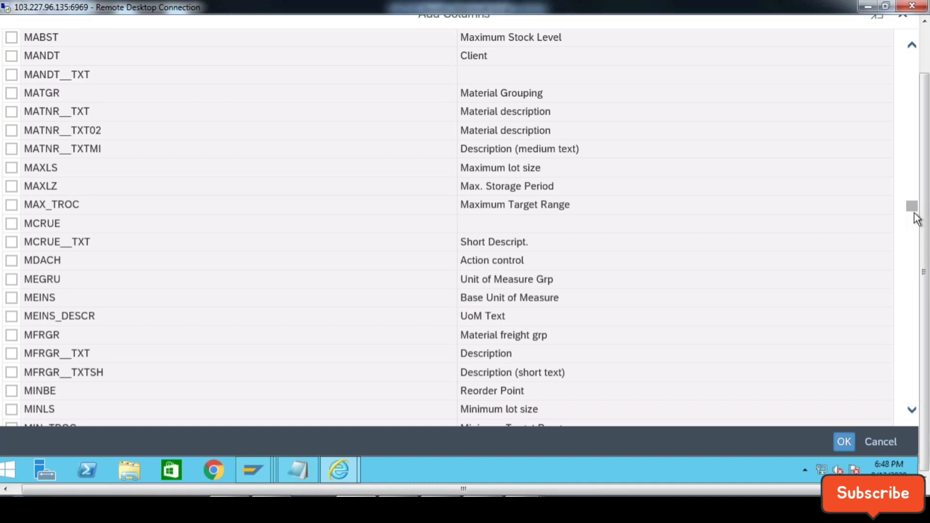
pyautogui.scroll(-4, 917, 219)
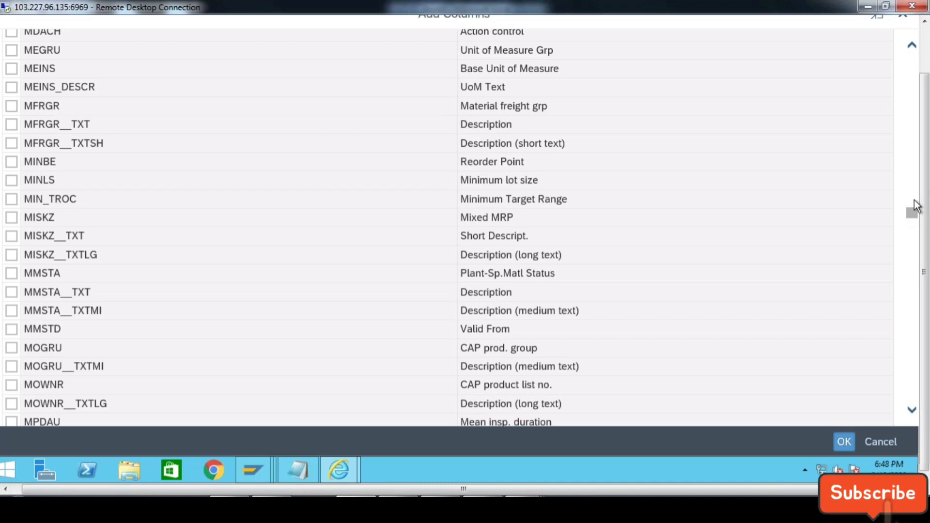
pyautogui.scroll(8, 917, 206)
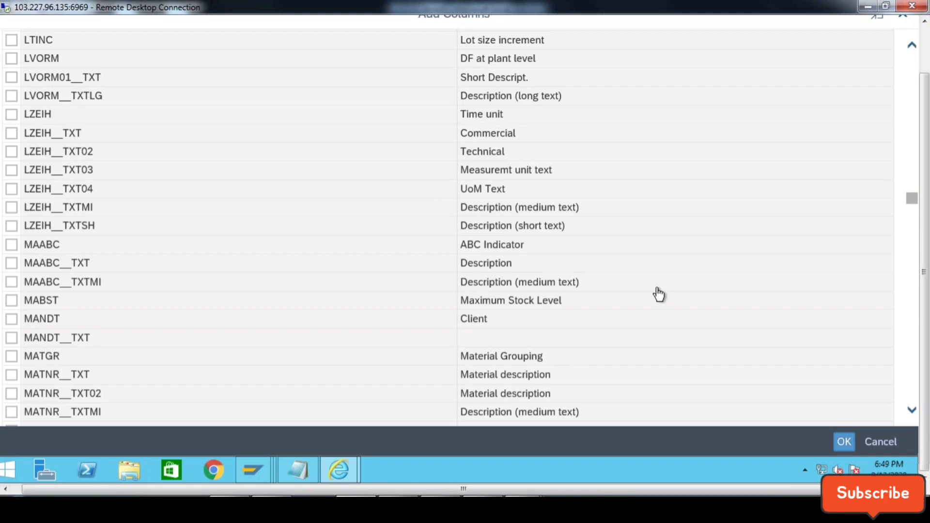
pyautogui.scroll(-5, 659, 295)
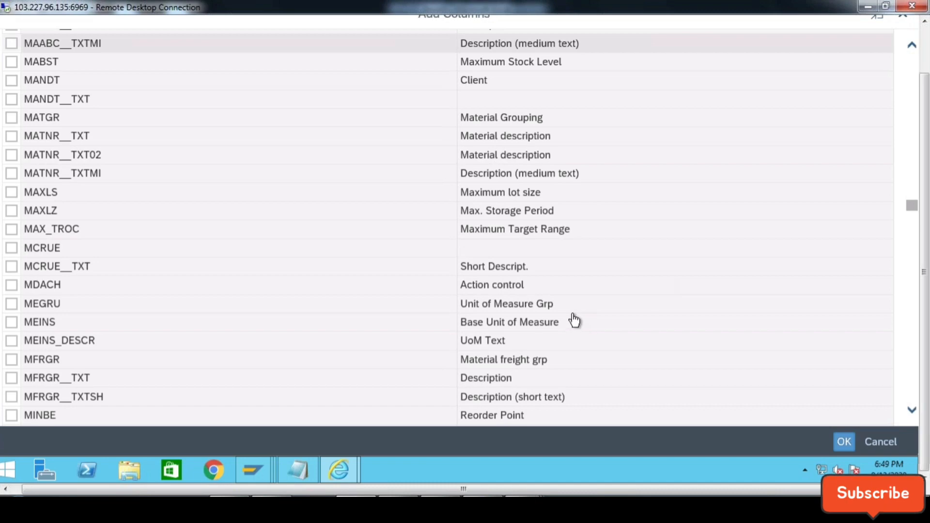
# Return to the ZMDG_S_MM_PP_YMARC1 structure in SAP GUI and check the component type of MARC_T438.
pyautogui.moveTo(257, 475)
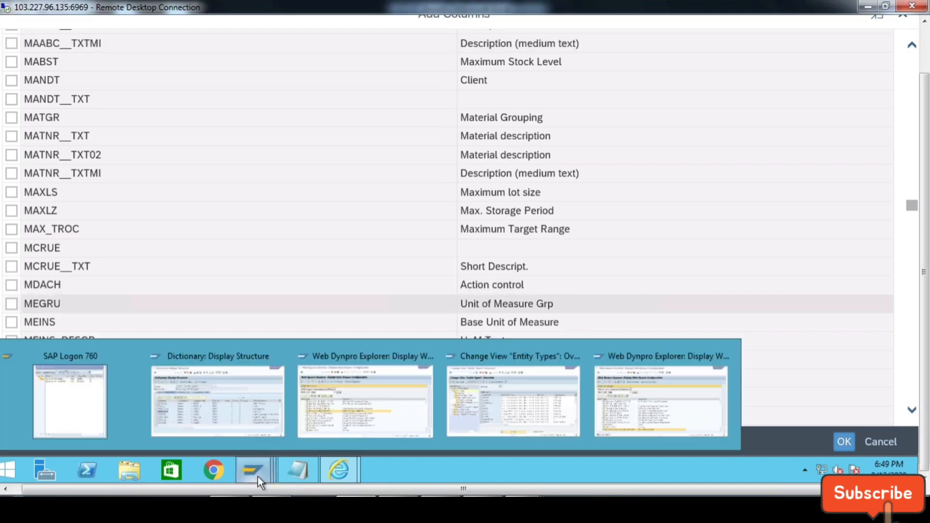
pyautogui.click(252, 414)
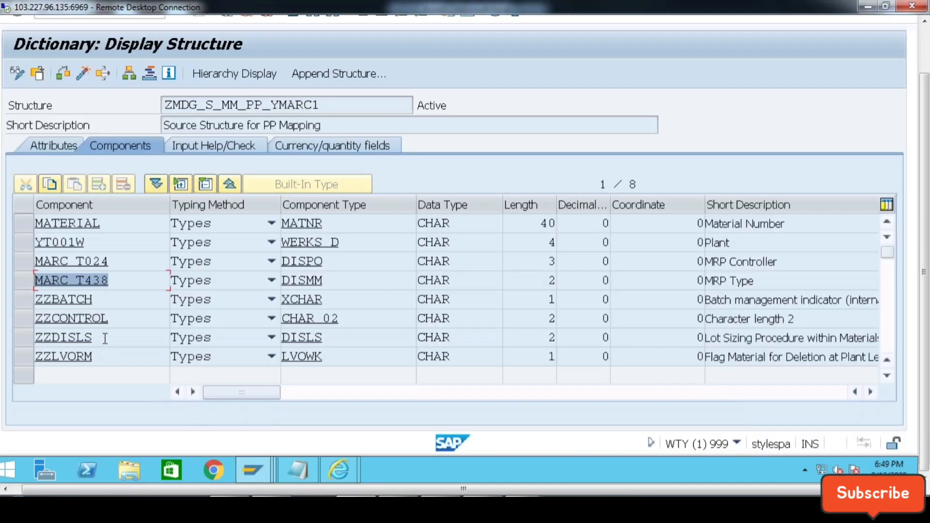
pyautogui.moveTo(93, 338); pyautogui.dragTo(23, 338)
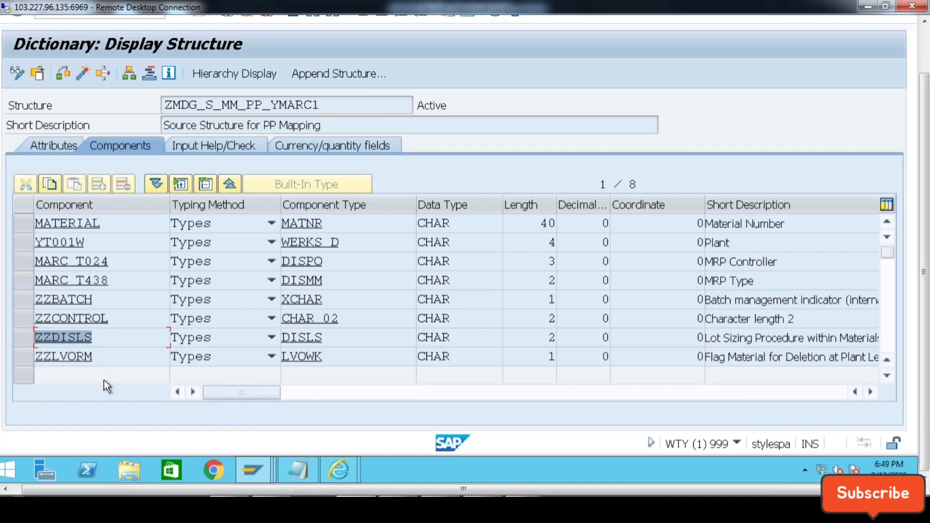
pyautogui.click(343, 466)
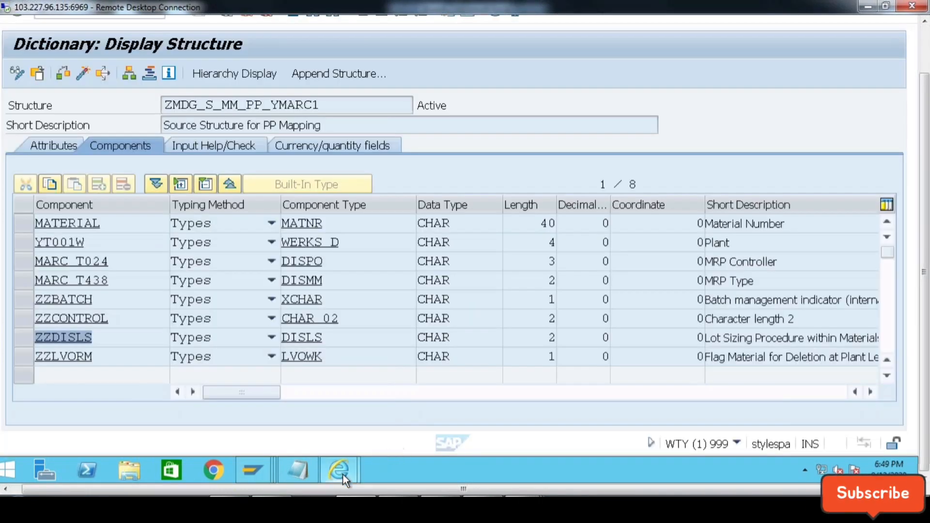
pyautogui.moveTo(347, 472)
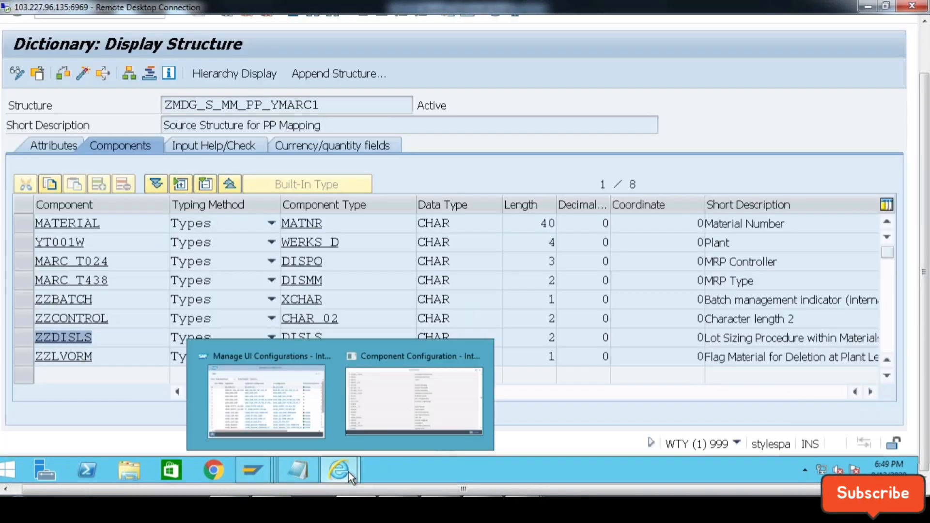
pyautogui.click(122, 282)
pyautogui.moveTo(285, 282); pyautogui.dragTo(279, 282)
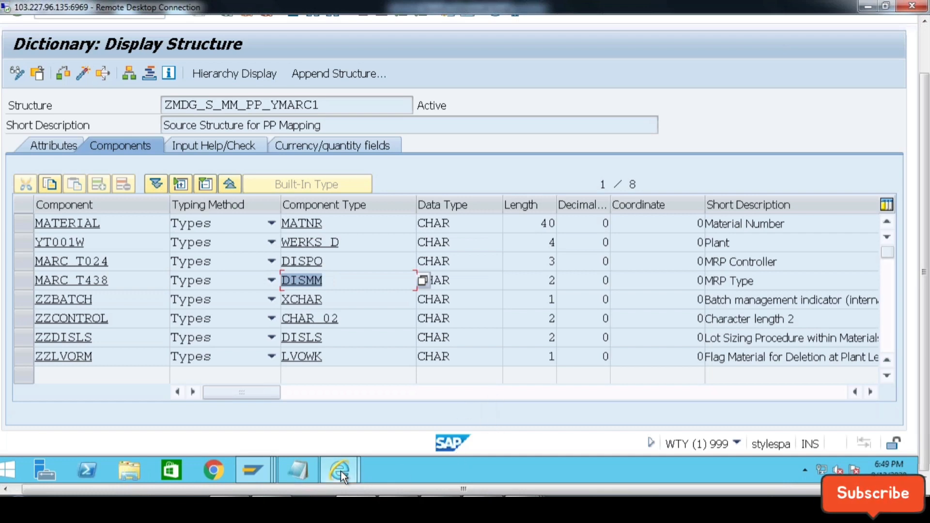
# Back in the Component Configuration browser window, add the DISMM (MRP Type) column to the List UIBB schema.
pyautogui.moveTo(341, 471)
pyautogui.click(412, 419)
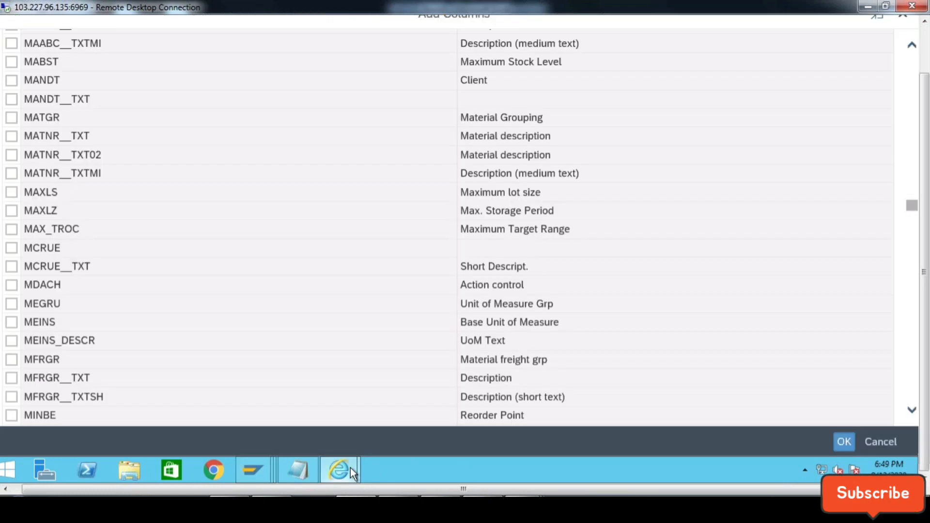
pyautogui.moveTo(925, 252); pyautogui.dragTo(924, 210)
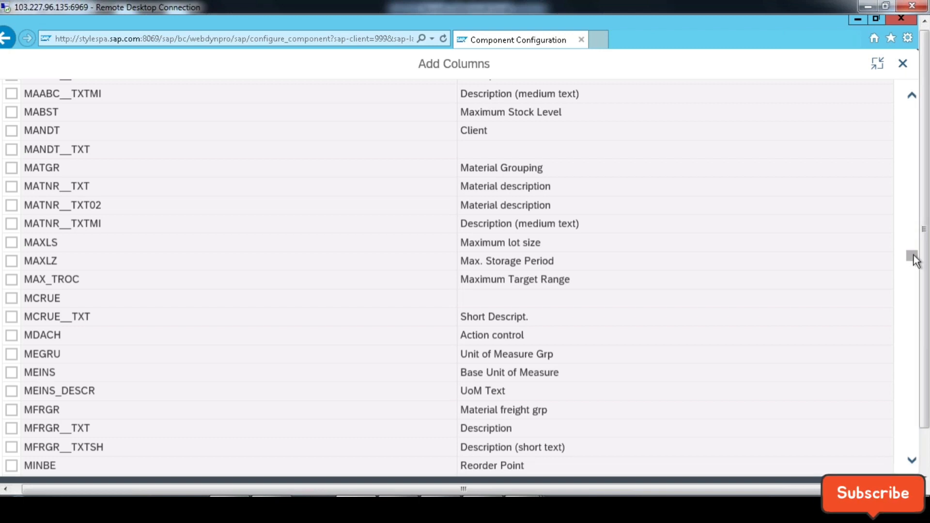
pyautogui.moveTo(914, 261); pyautogui.dragTo(911, 241)
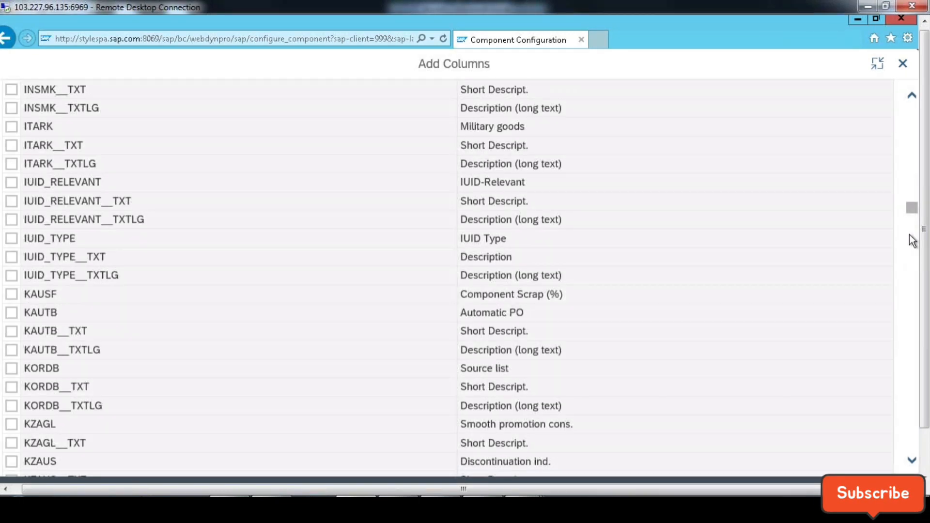
pyautogui.click(914, 164)
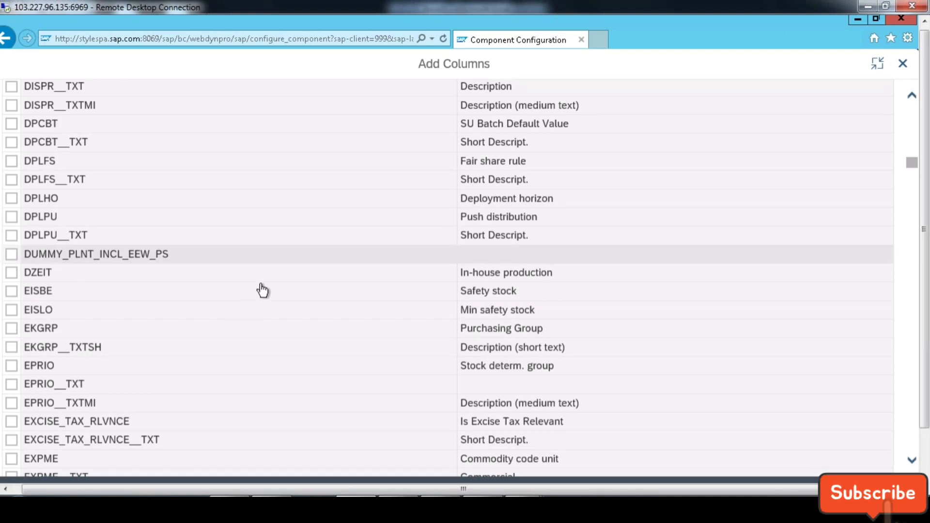
pyautogui.scroll(5, 436, 223)
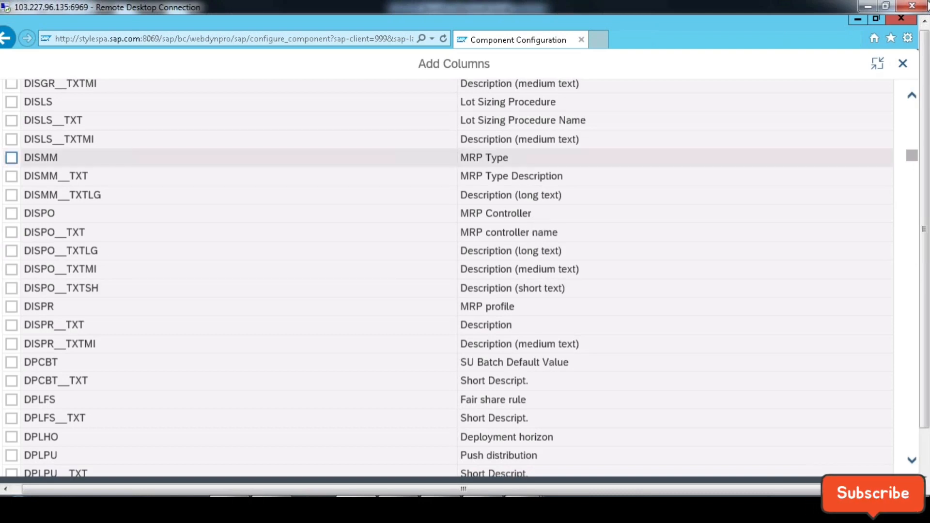
pyautogui.press('space')
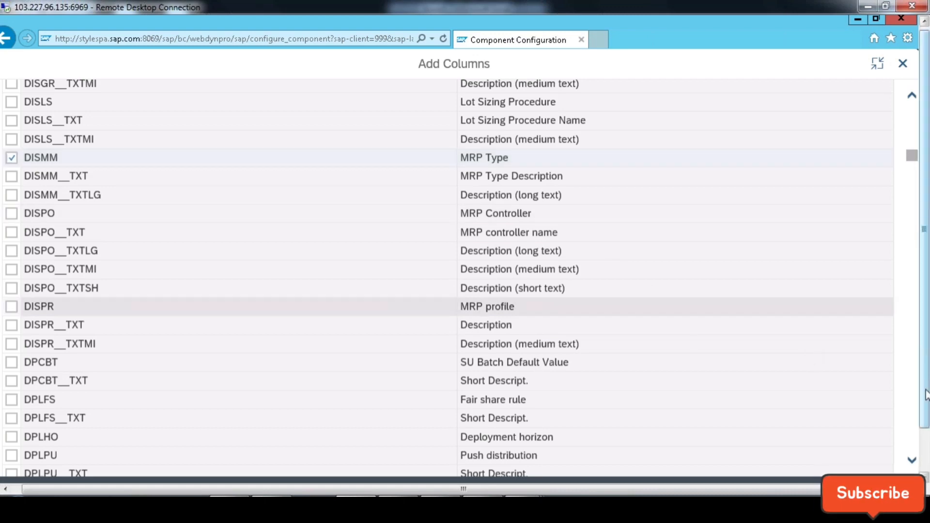
pyautogui.moveTo(926, 394); pyautogui.dragTo(925, 451)
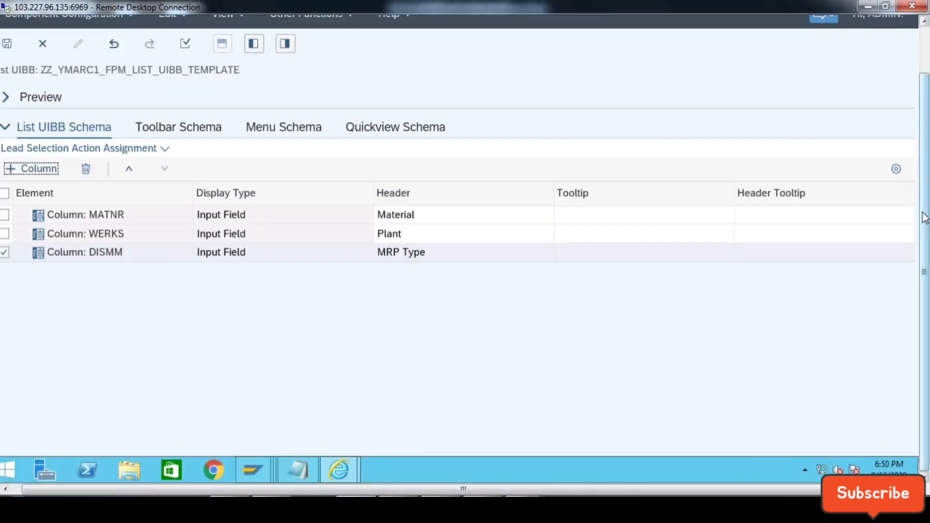
# Save the list UIBB configuration ZZ_YMARC1_FPM_LIST_UIBB_TEMPLATE.
pyautogui.moveTo(925, 218); pyautogui.dragTo(924, 171)
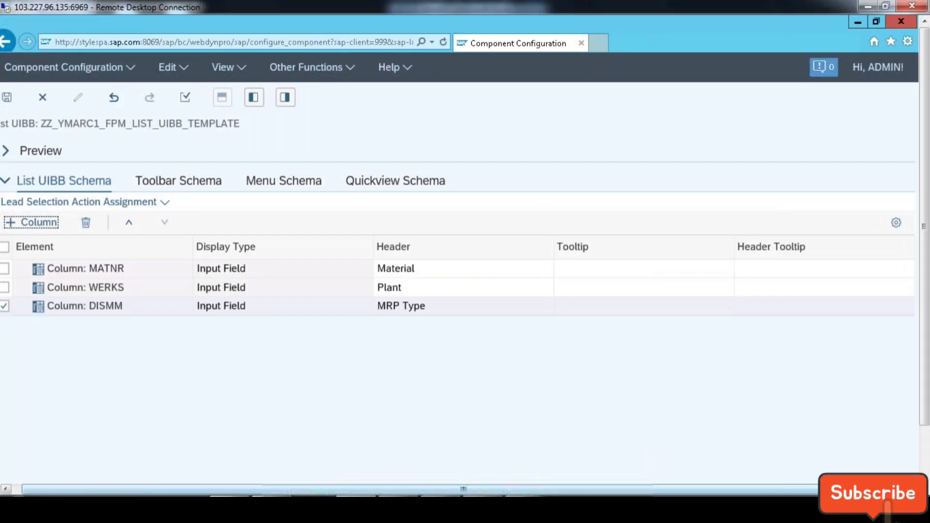
pyautogui.click(7, 98)
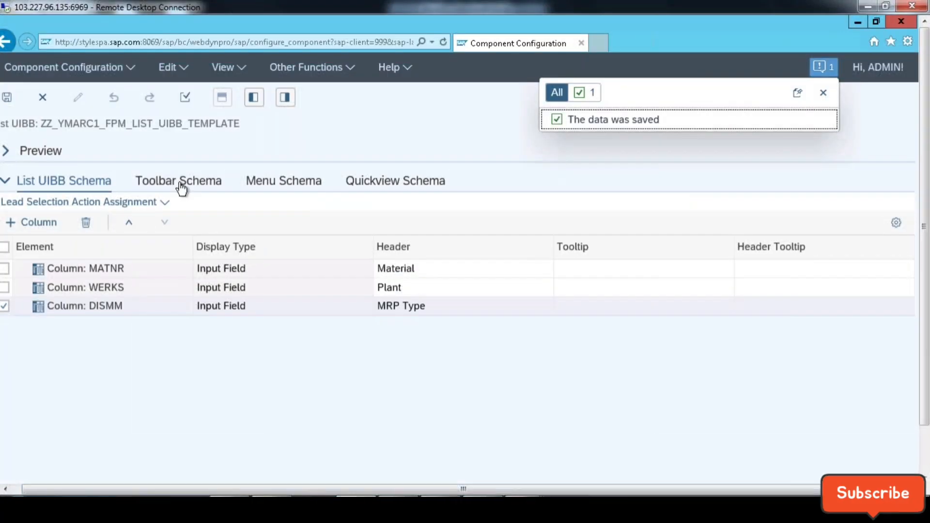
pyautogui.click(6, 97)
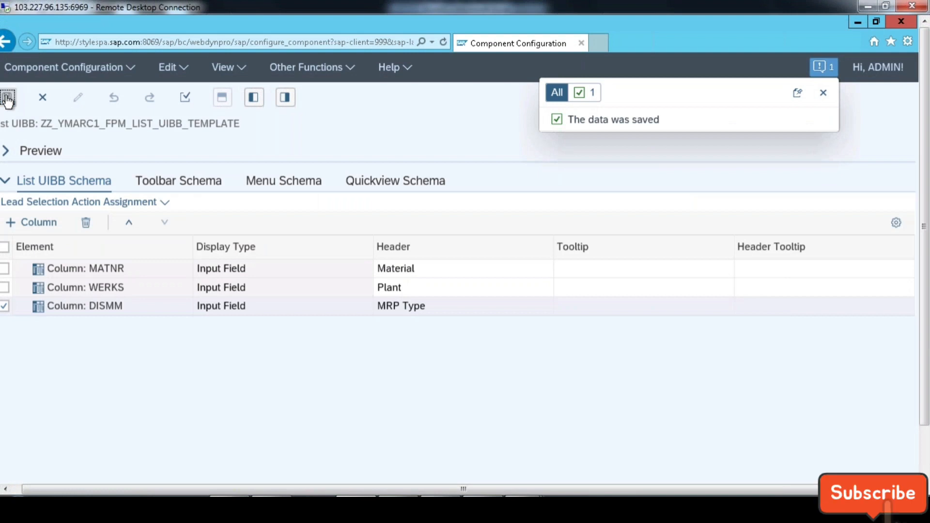
# Add the FRW_DELETE (Delete) feeder action as a toolbar element in the list UIBB's toolbar schema.
pyautogui.click(193, 183)
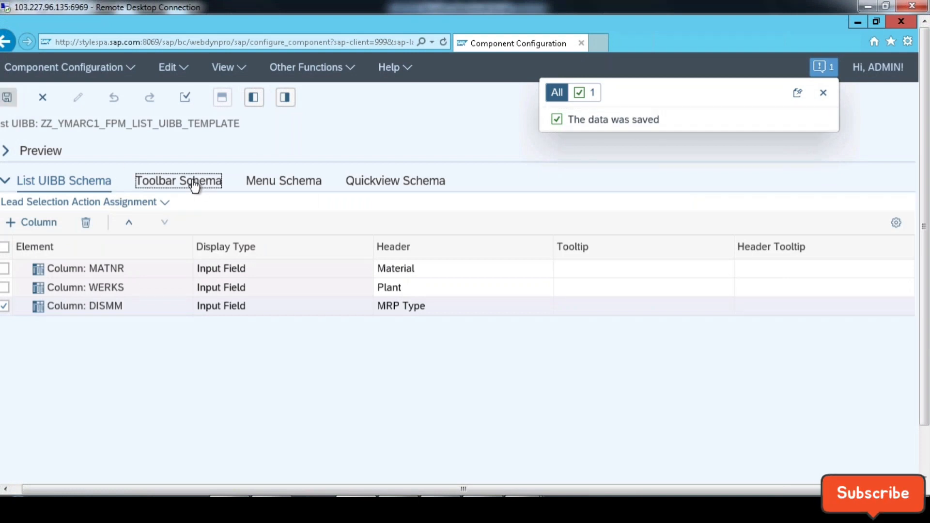
pyautogui.click(51, 205)
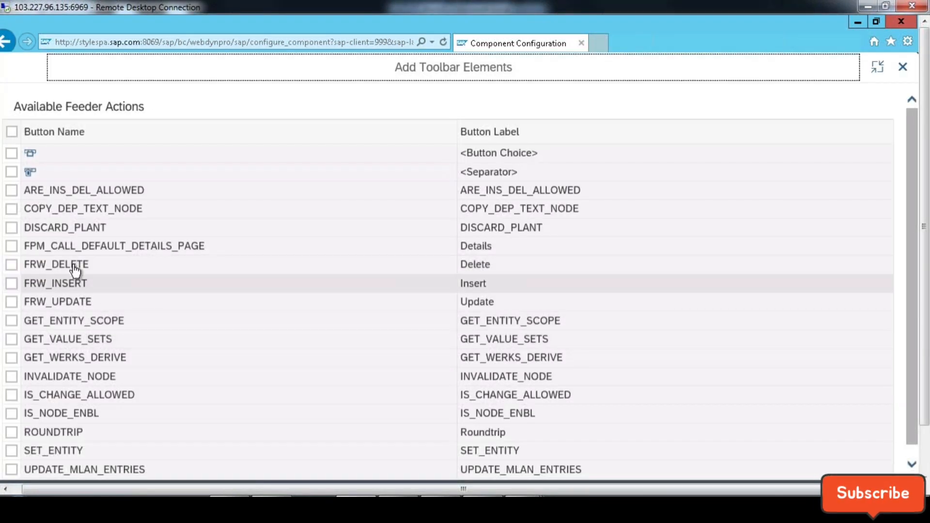
pyautogui.click(475, 271)
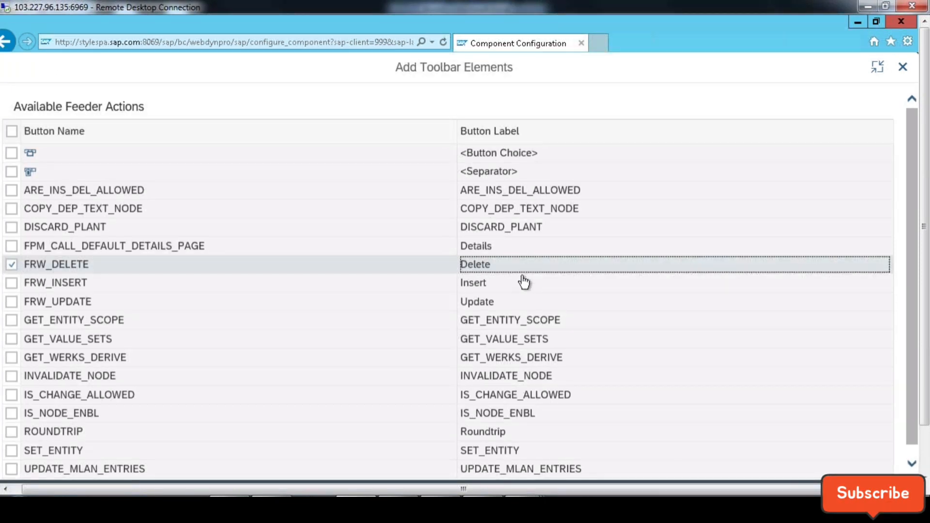
pyautogui.click(925, 455)
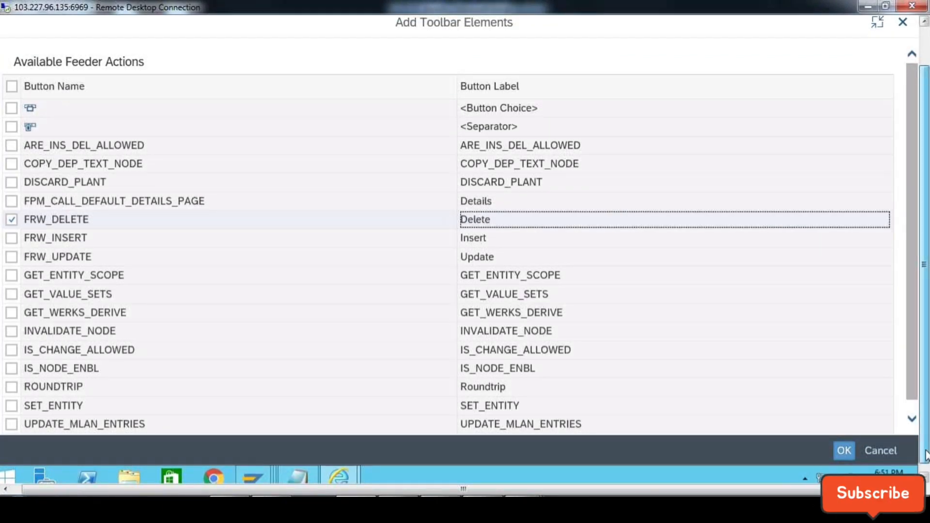
pyautogui.moveTo(926, 456); pyautogui.dragTo(926, 465)
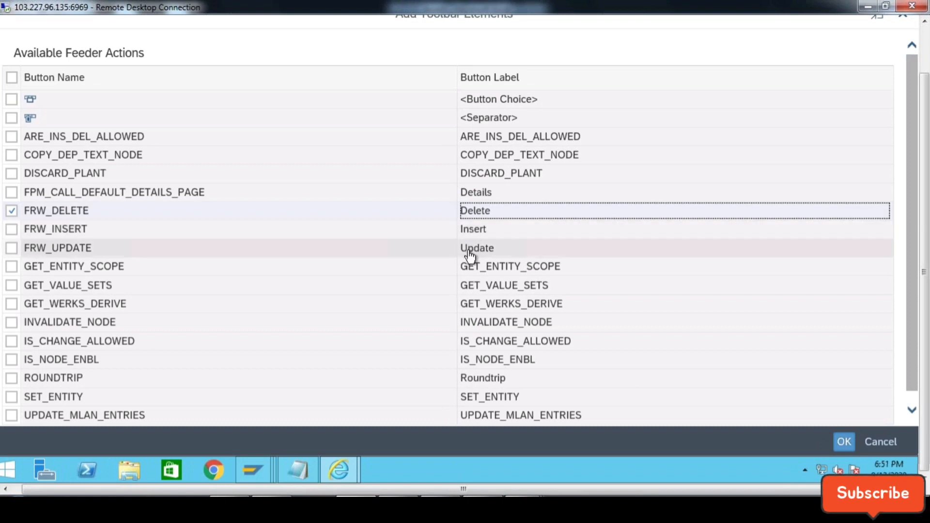
pyautogui.click(844, 442)
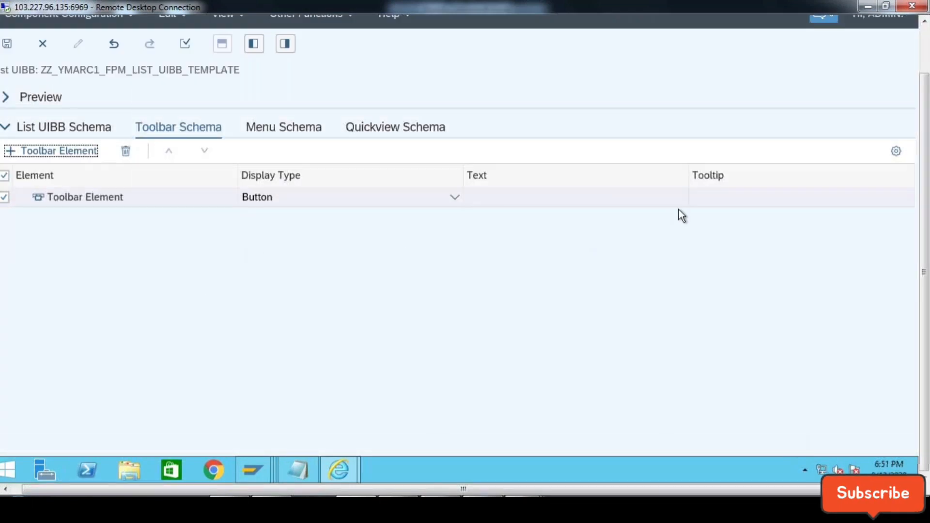
# Set the tooltip of the new toolbar element to "Button".
pyautogui.click(713, 204)
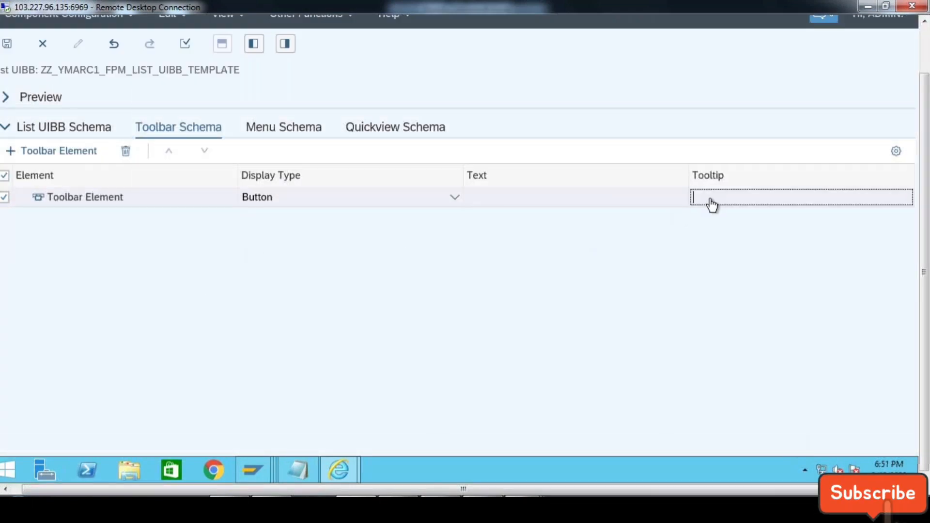
pyautogui.write('Butto')
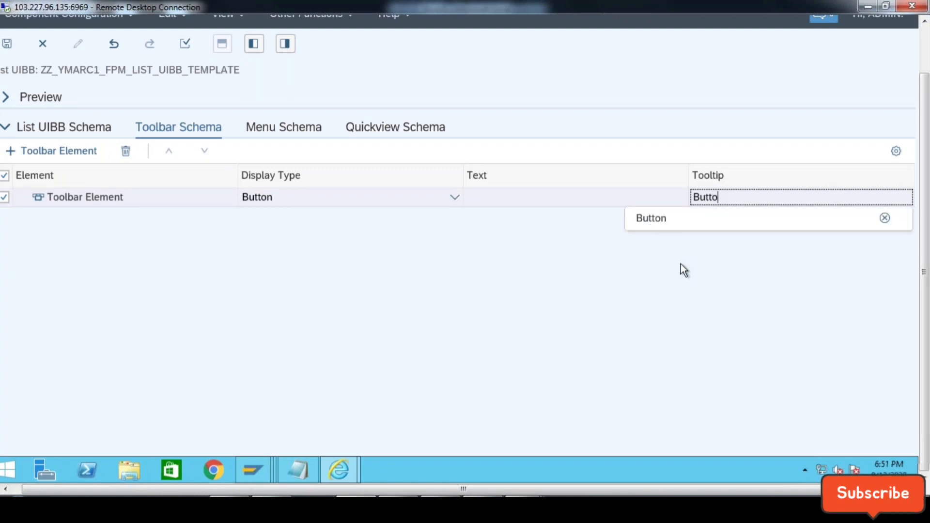
pyautogui.click(670, 219)
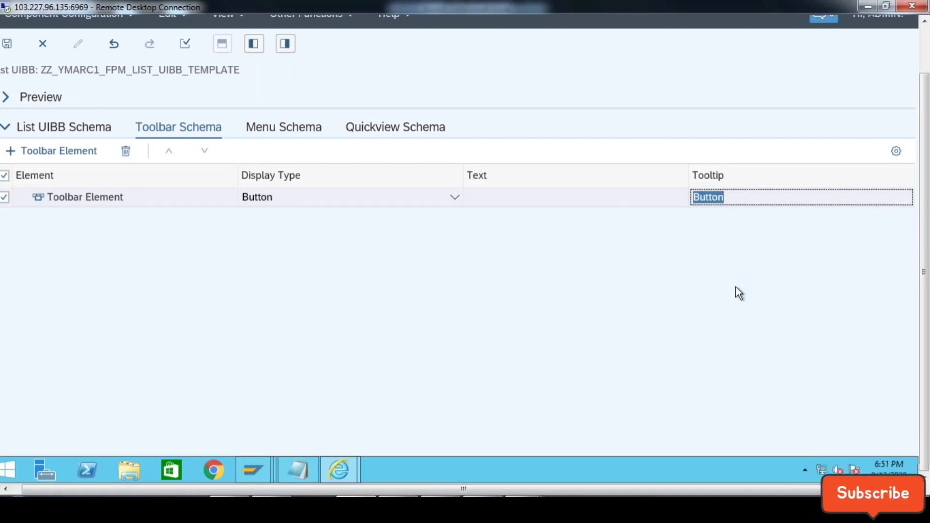
pyautogui.click(728, 303)
# Save the list UIBB configuration and expand its preview.
pyautogui.moveTo(926, 209); pyautogui.dragTo(927, 152)
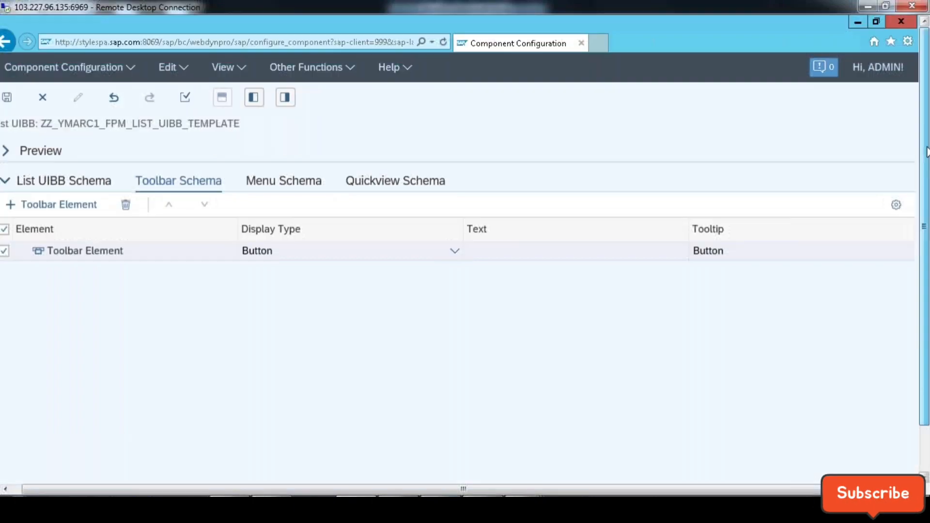
pyautogui.click(7, 97)
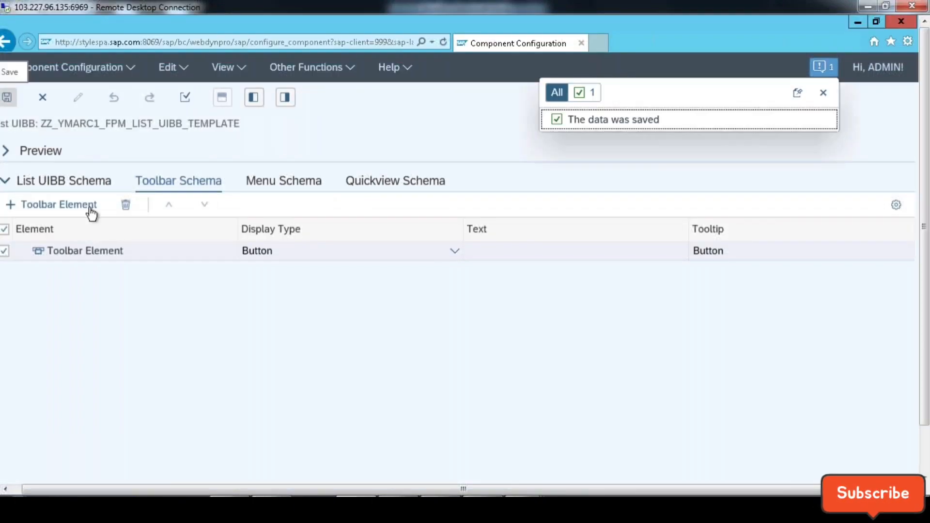
pyautogui.click(6, 154)
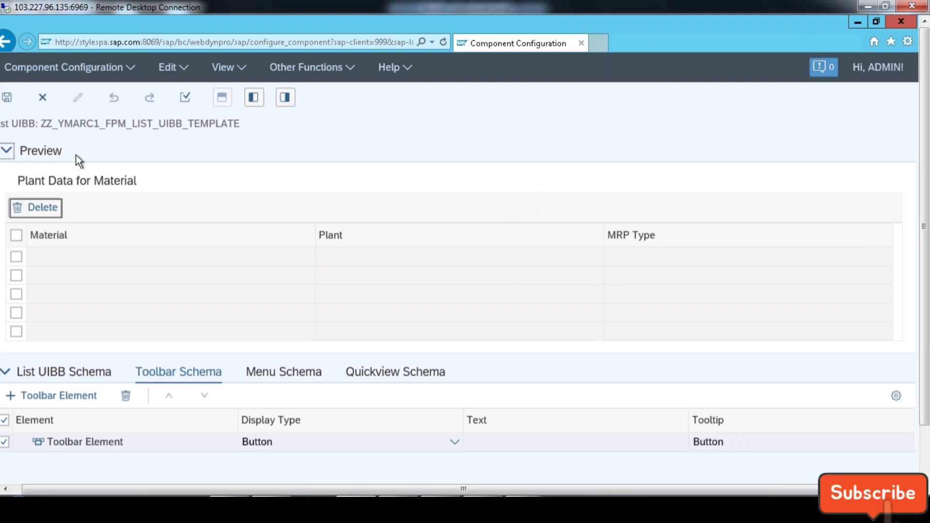
# Copy the configuration name ZZ_YMARC1_FPM_LIST_UIBB_TEMPLATE into Notepad below the existing entries, then minimize Notepad.
pyautogui.moveTo(40, 121); pyautogui.dragTo(247, 124)
pyautogui.hotkey('ctrl', 'c')
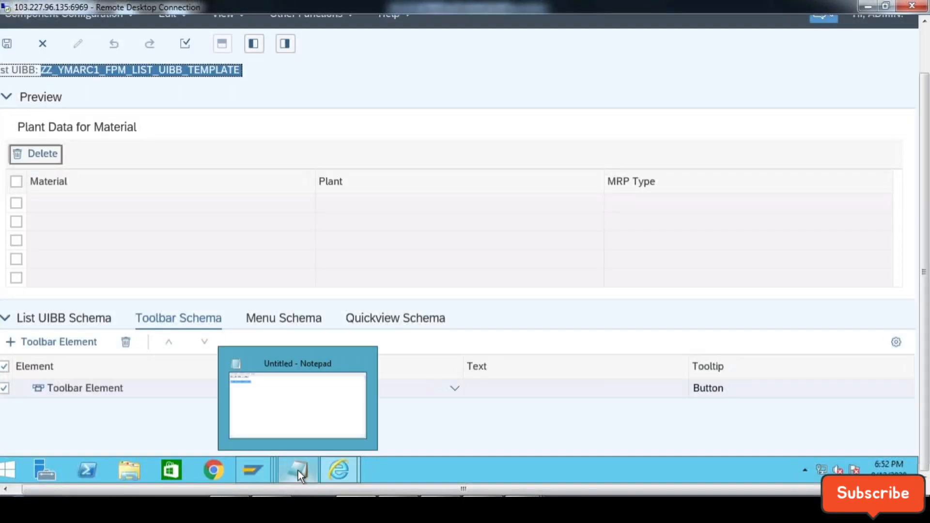
pyautogui.click(298, 470)
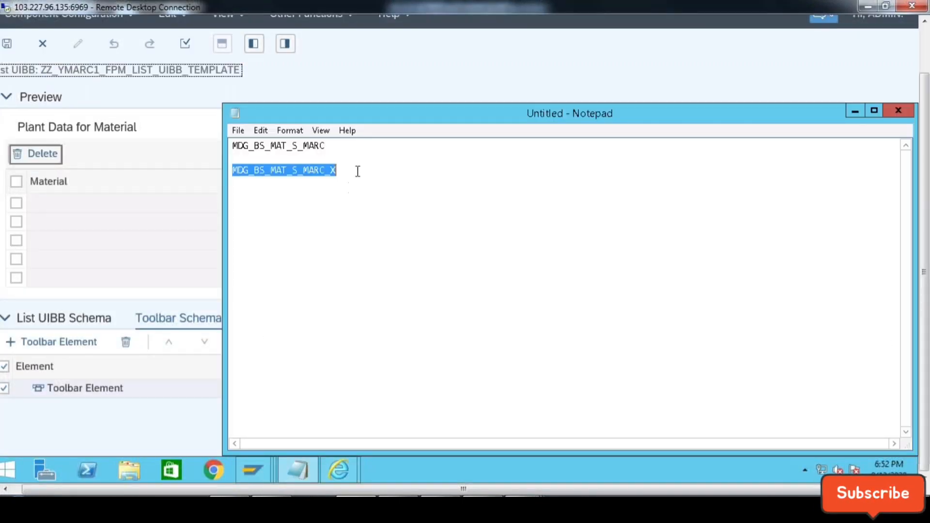
pyautogui.click(357, 171)
pyautogui.press('Return')
pyautogui.press('Return')
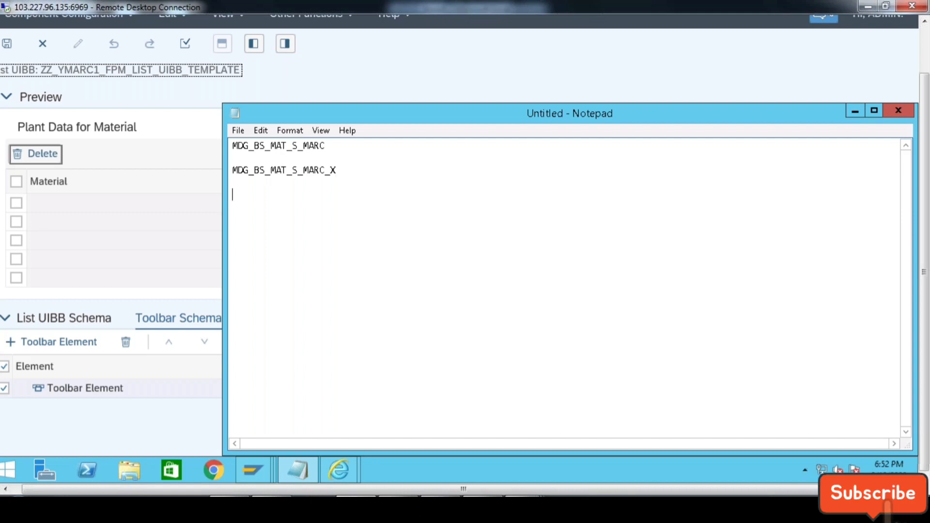
pyautogui.hotkey('ctrl', 'v')
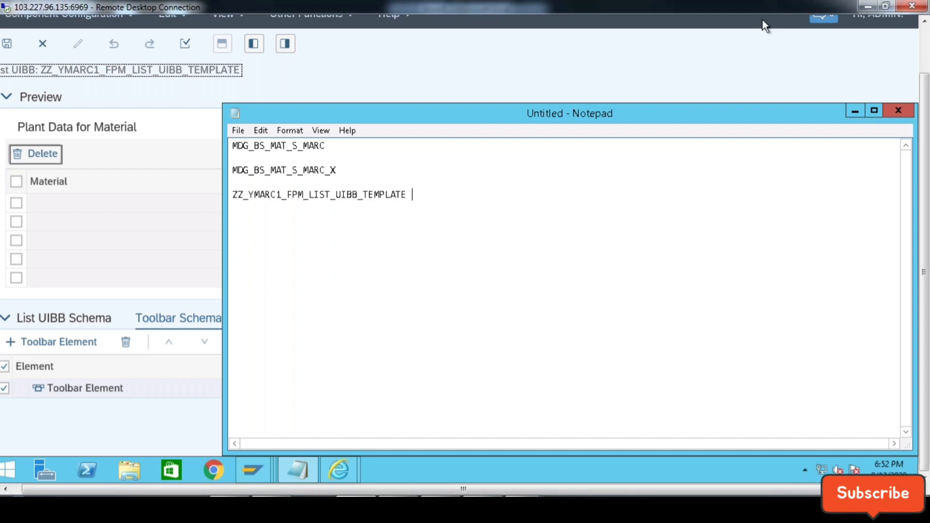
pyautogui.click(855, 110)
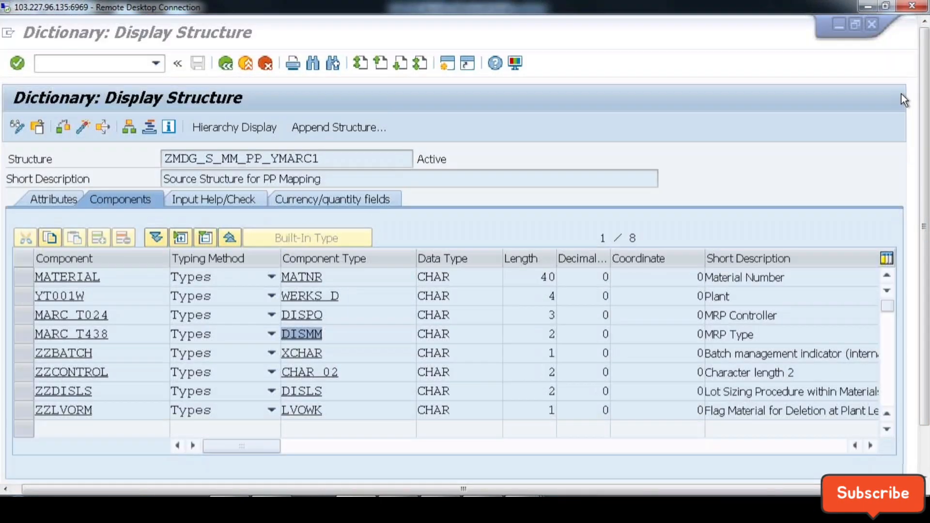
# Bring up the Manage UI Configurations browser window and close it.
pyautogui.click(924, 452)
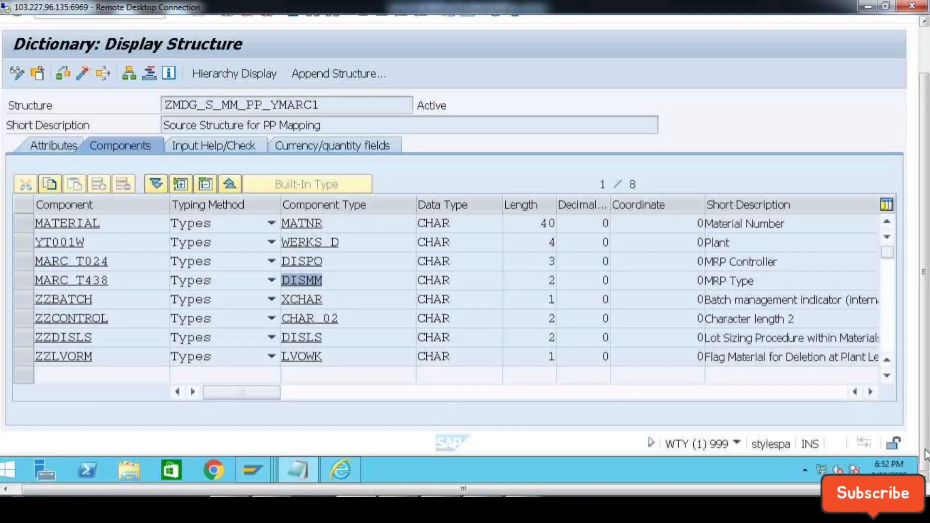
pyautogui.click(344, 474)
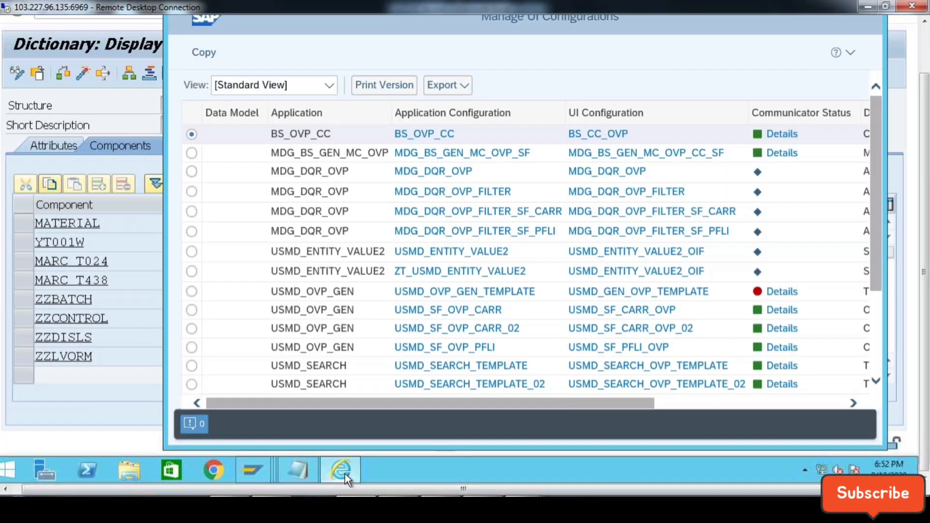
pyautogui.click(922, 48)
pyautogui.click(917, 141)
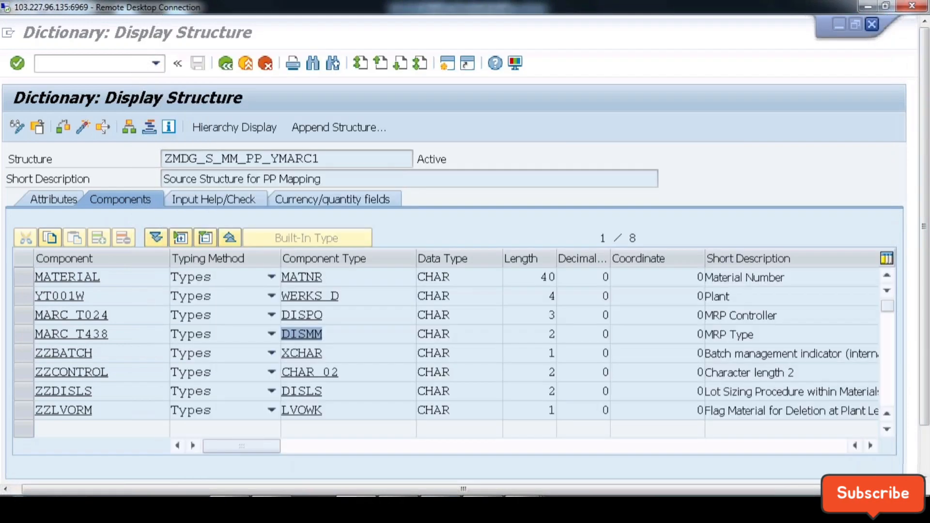
# Switch to the Web Dynpro Explorer window in SAP GUI and display package MDG_BS_MAT in the Repository Browser.
pyautogui.moveTo(925, 297); pyautogui.dragTo(919, 393)
pyautogui.click(273, 463)
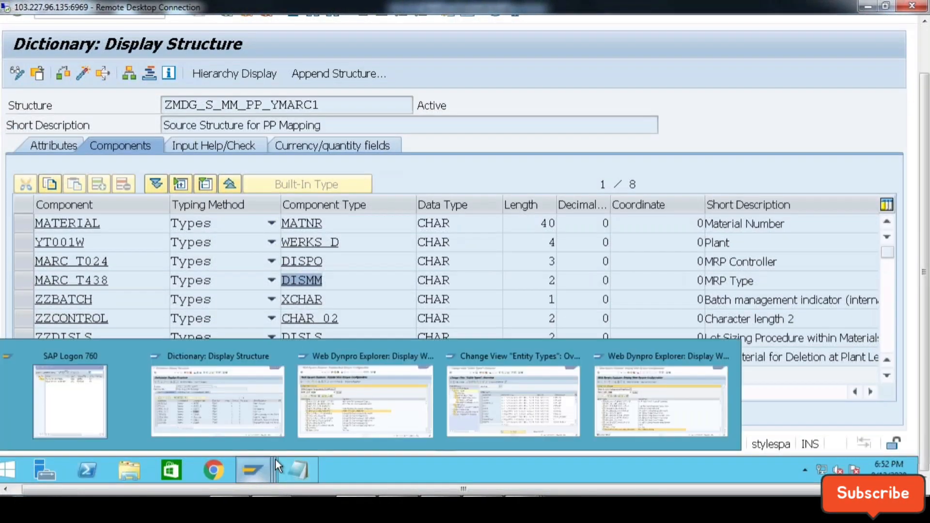
pyautogui.click(621, 397)
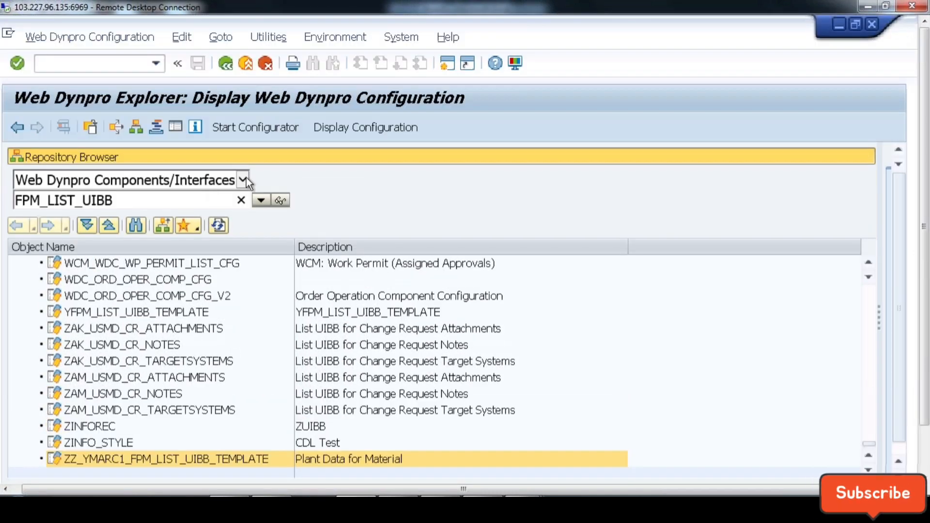
pyautogui.click(245, 178)
pyautogui.click(245, 179)
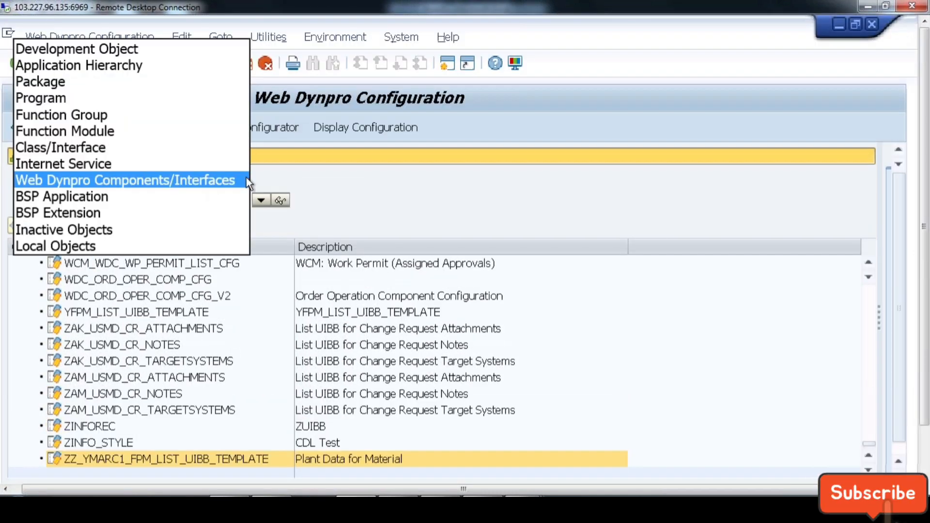
pyautogui.click(74, 81)
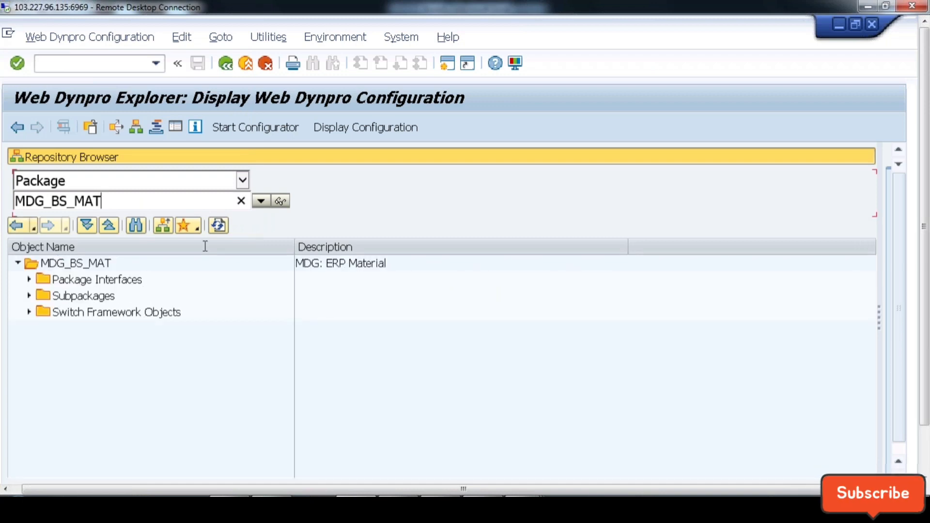
# Expand the subpackages of MDG_BS_MAT and open the MDG_BS_MAT_UI subpackage.
pyautogui.click(28, 295)
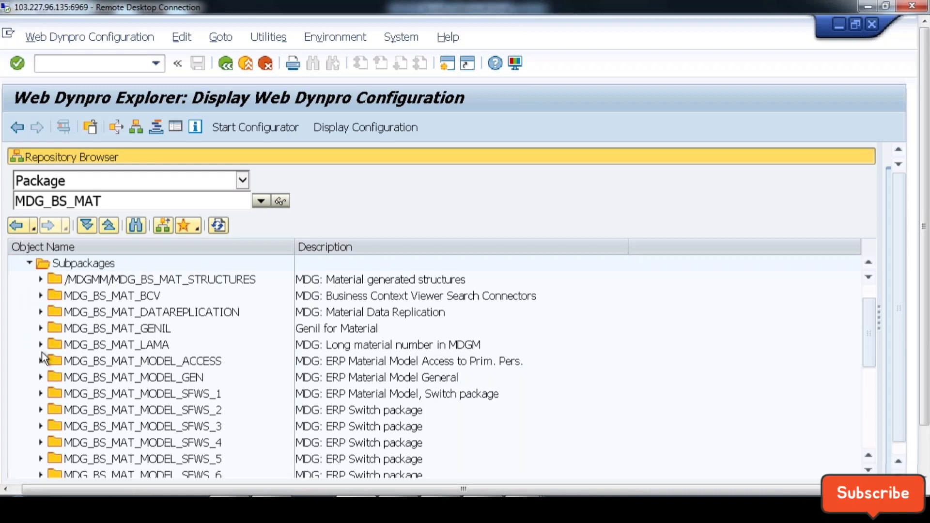
pyautogui.scroll(-3, 147, 364)
pyautogui.scroll(2, 147, 364)
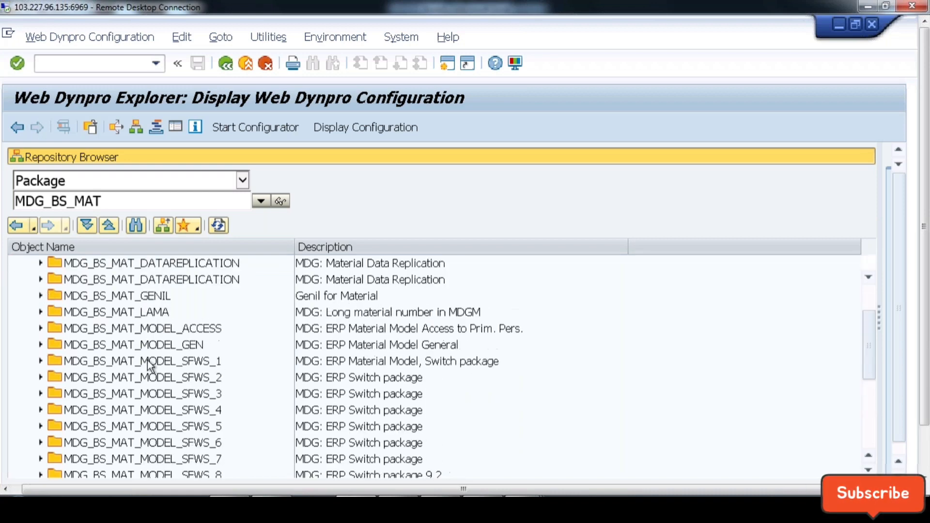
pyautogui.scroll(2, 148, 364)
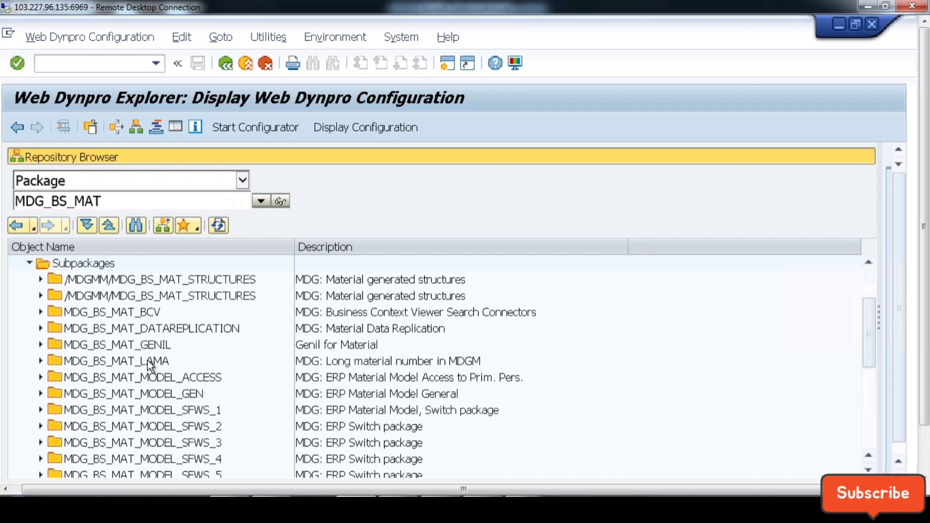
pyautogui.scroll(-4, 219, 391)
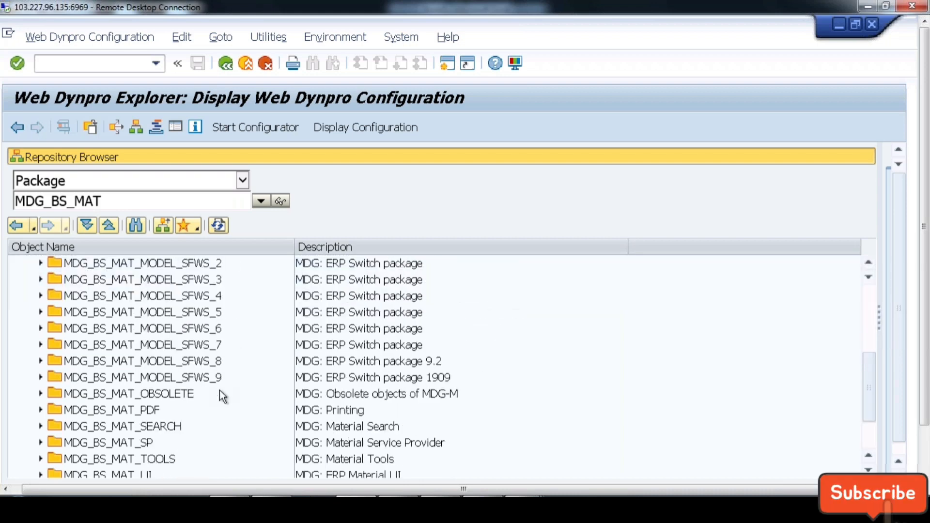
pyautogui.scroll(-2, 43, 402)
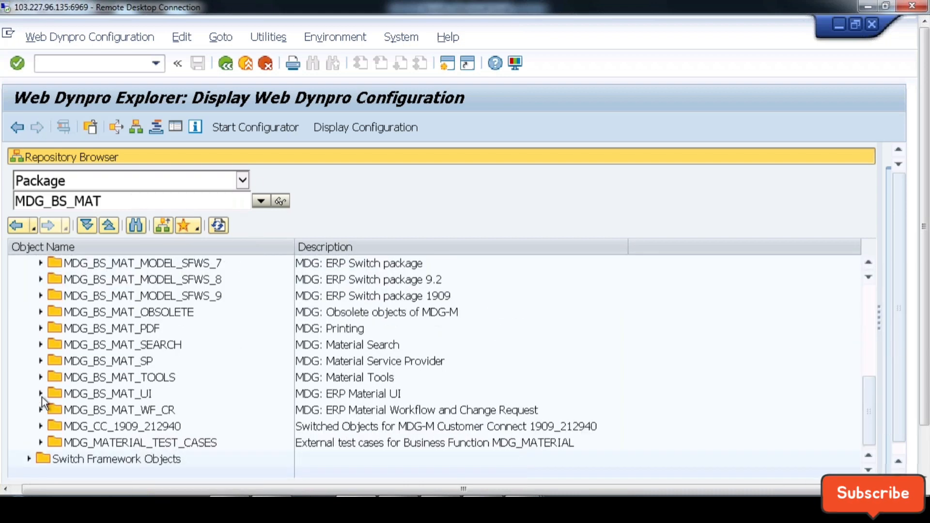
pyautogui.doubleClick(123, 394)
pyautogui.click(344, 312)
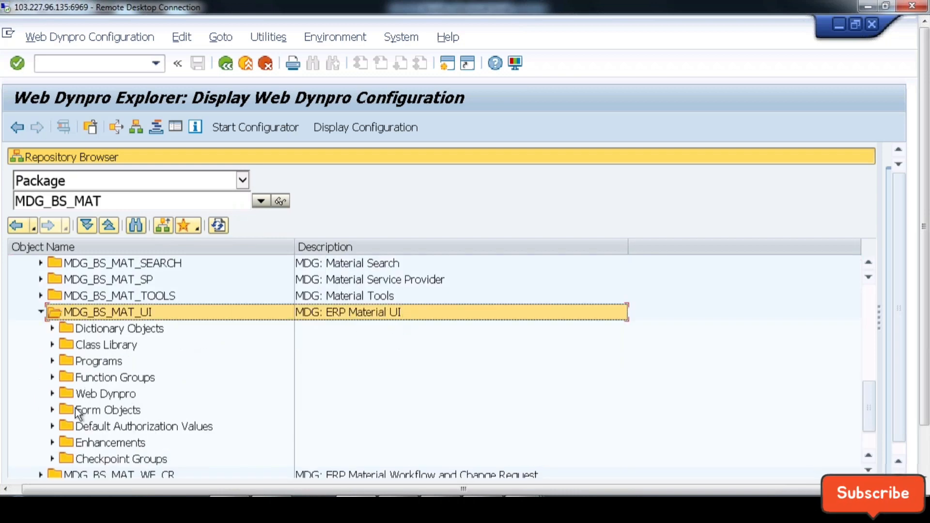
# Expand the Web Dynpro FPM Applications down to the FPM Application Configurations of MDG_BS_MAT_OVP.
pyautogui.click(52, 395)
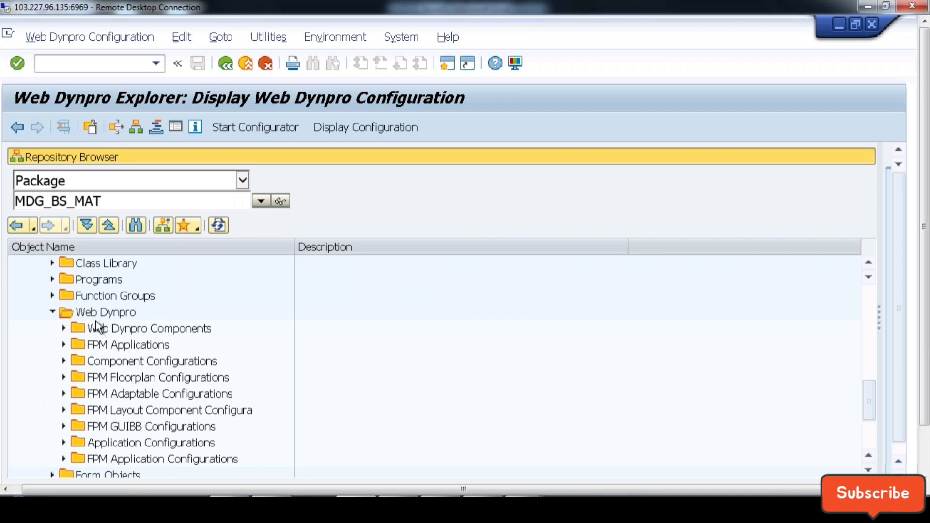
pyautogui.click(102, 344)
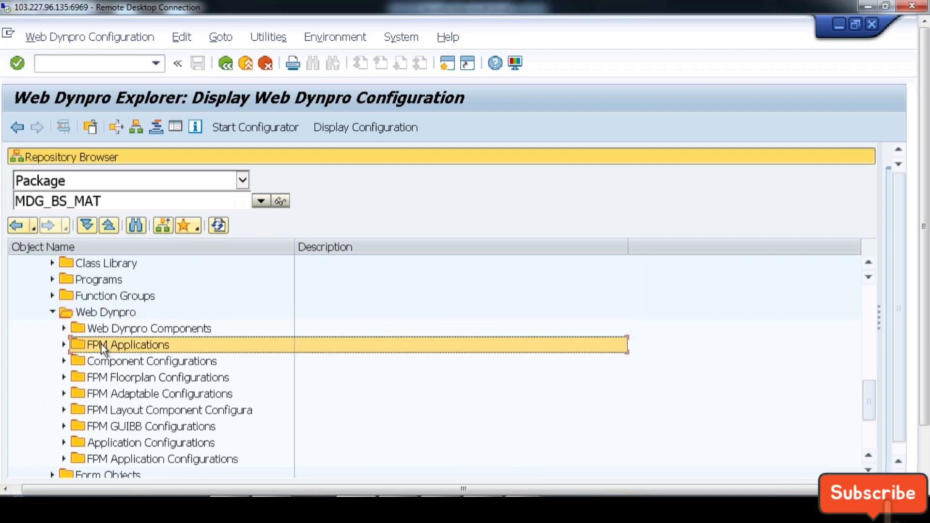
pyautogui.click(63, 344)
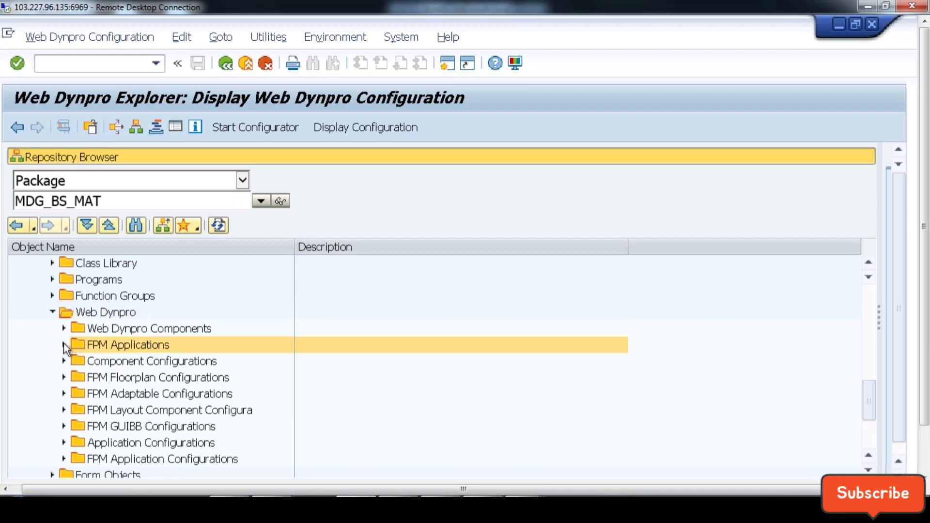
pyautogui.click(145, 394)
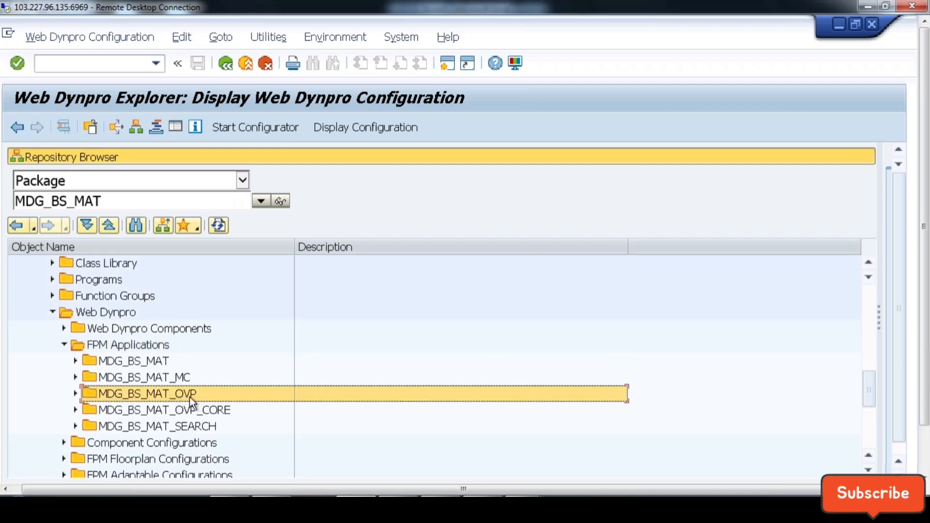
pyautogui.click(75, 393)
pyautogui.click(87, 410)
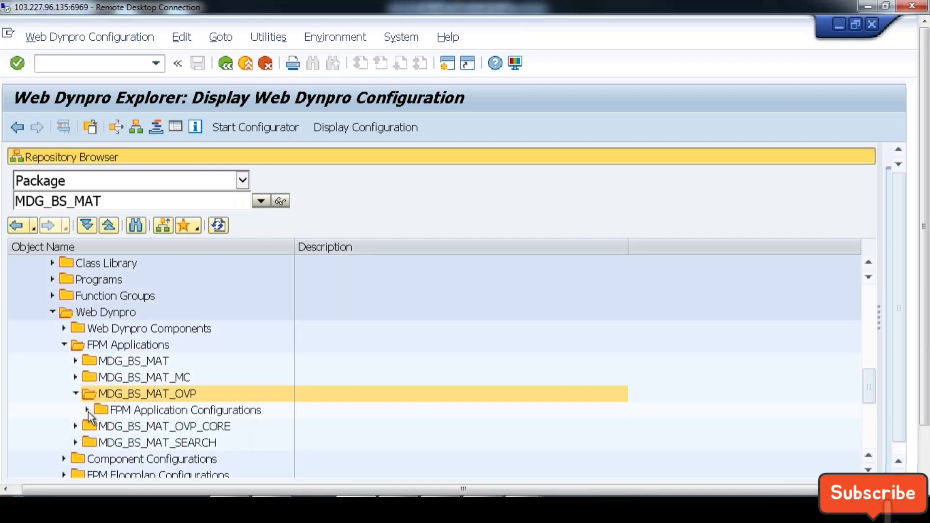
# Examine the BS_MAT_OVP application configurations, comparing the numbered variants 03 to 09 with their H counterparts.
pyautogui.click(187, 281)
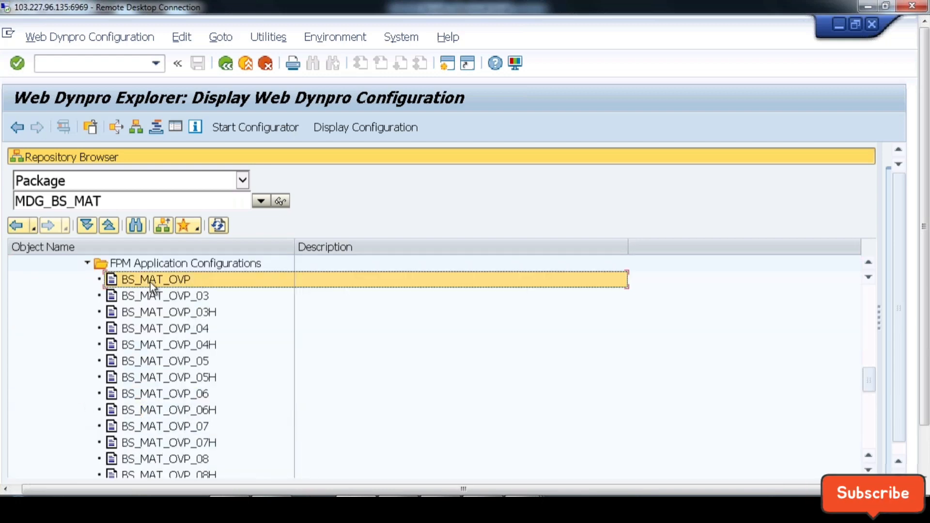
pyautogui.click(203, 304)
pyautogui.click(203, 315)
pyautogui.click(199, 330)
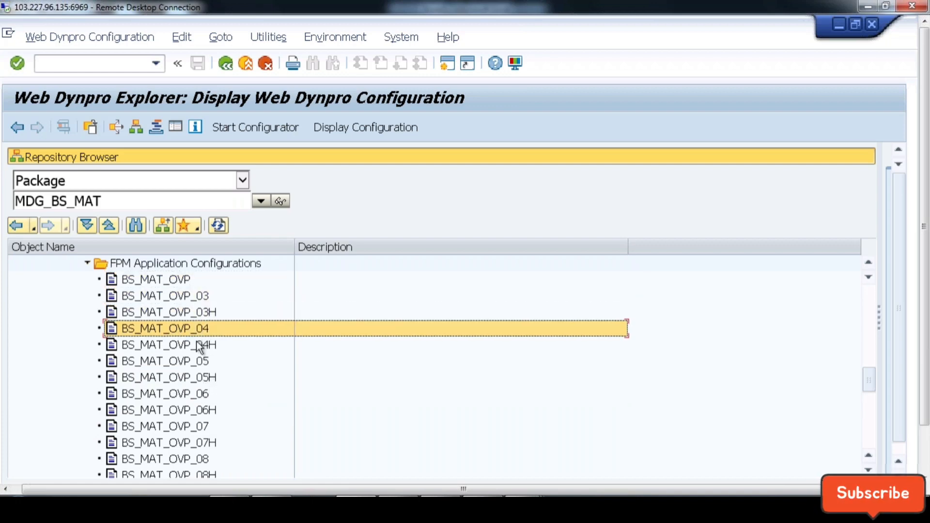
pyautogui.click(196, 343)
pyautogui.click(169, 281)
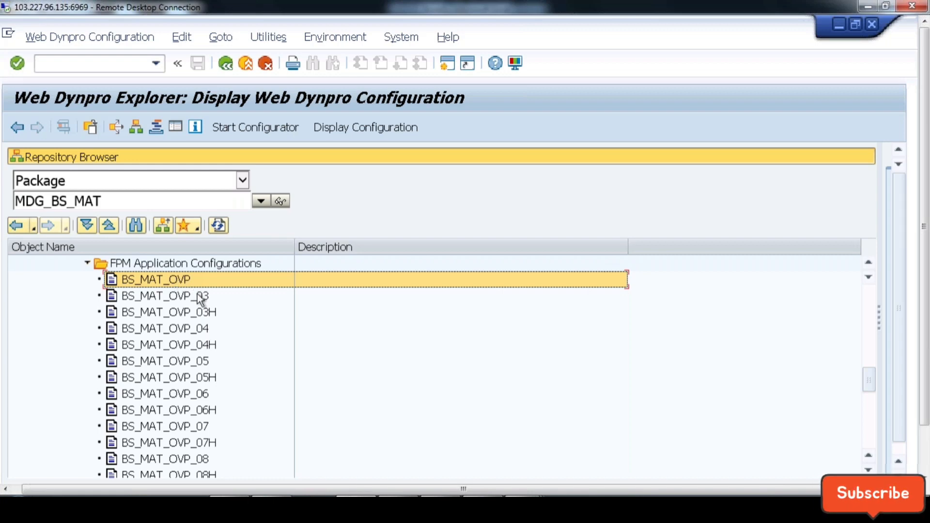
pyautogui.click(170, 296)
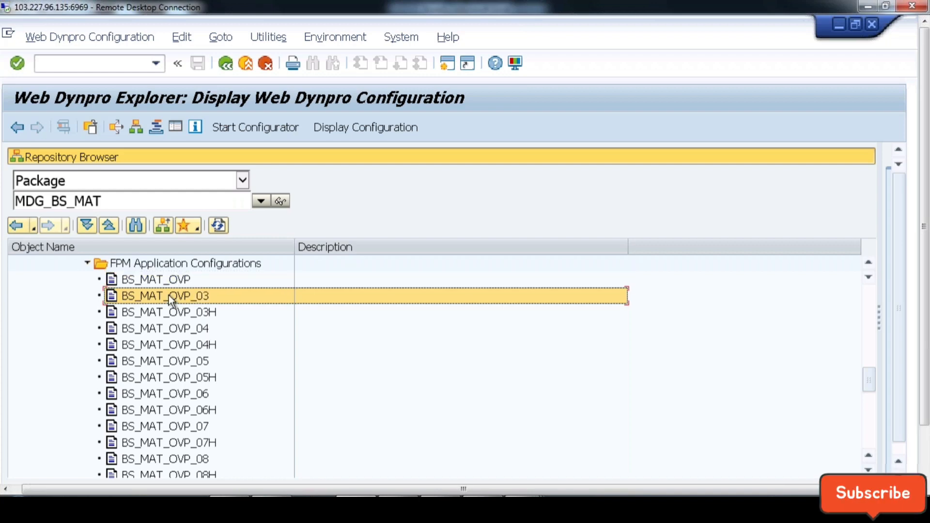
pyautogui.click(175, 328)
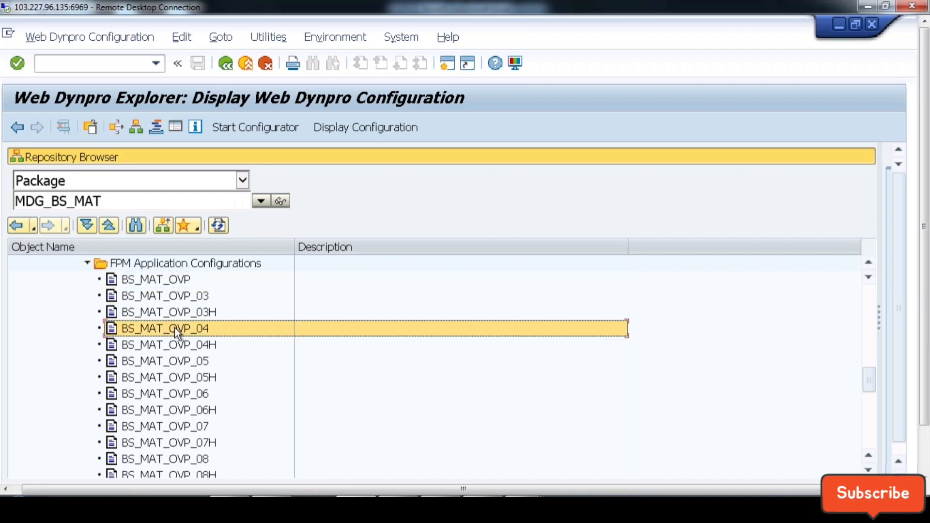
pyautogui.click(176, 363)
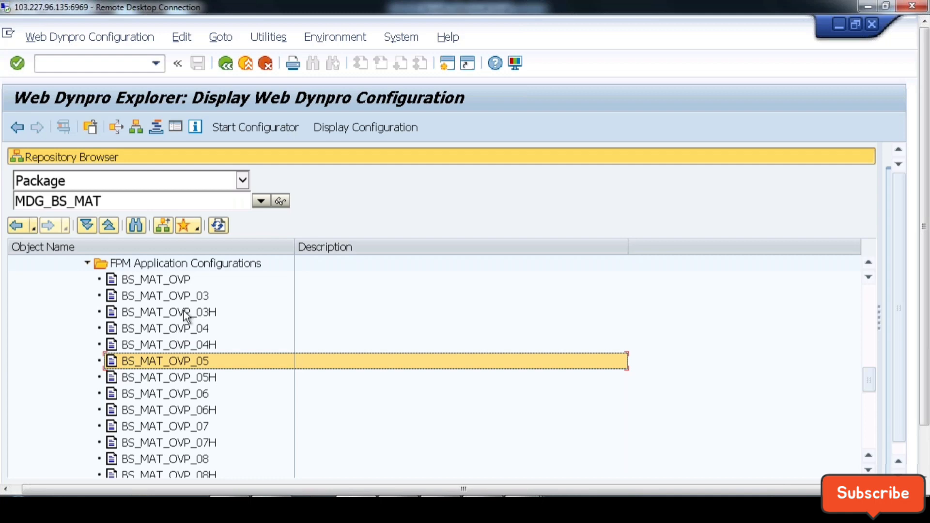
pyautogui.click(191, 296)
pyautogui.click(197, 328)
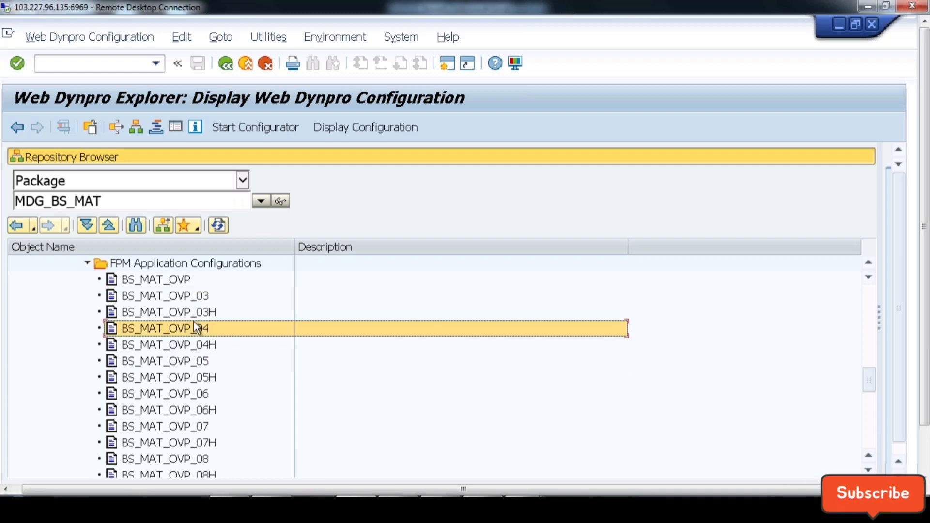
pyautogui.click(202, 296)
pyautogui.click(200, 329)
pyautogui.click(200, 360)
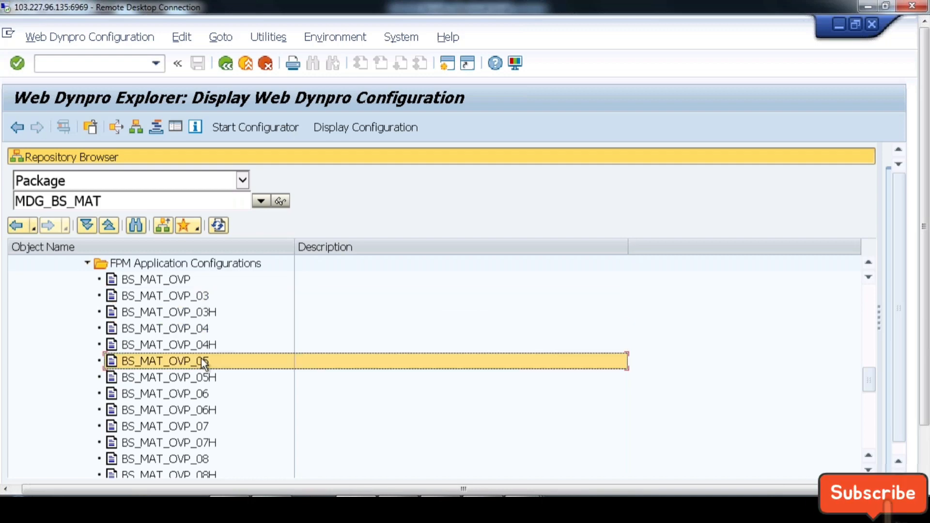
pyautogui.click(200, 393)
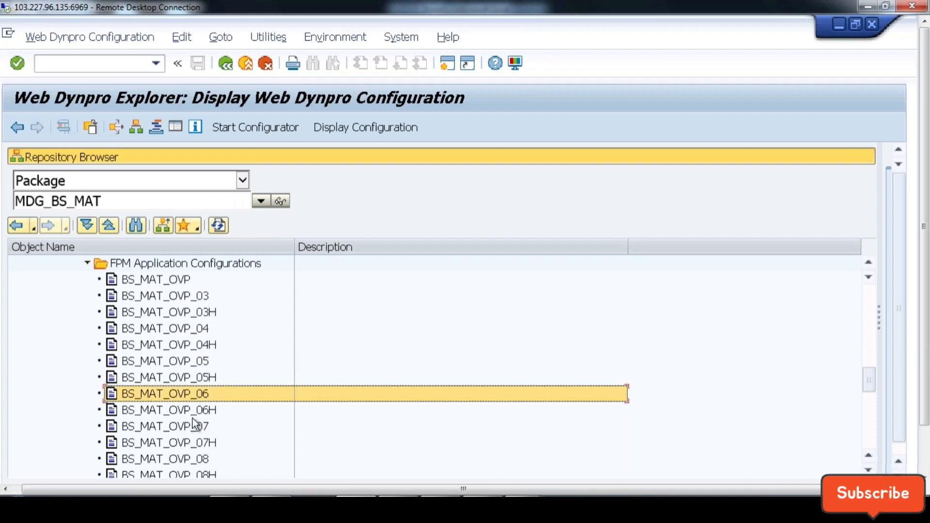
pyautogui.scroll(-2, 194, 425)
pyautogui.click(194, 364)
pyautogui.click(193, 394)
pyautogui.click(191, 429)
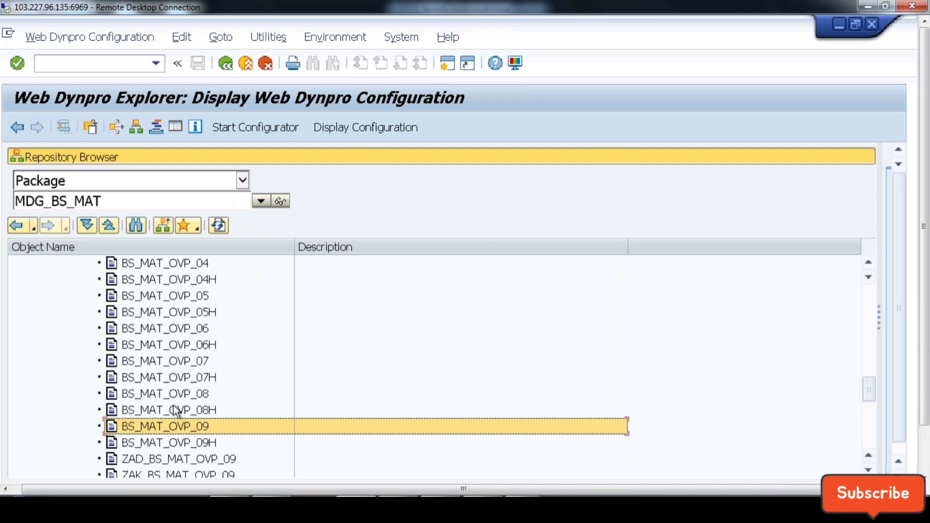
pyautogui.scroll(1, 168, 394)
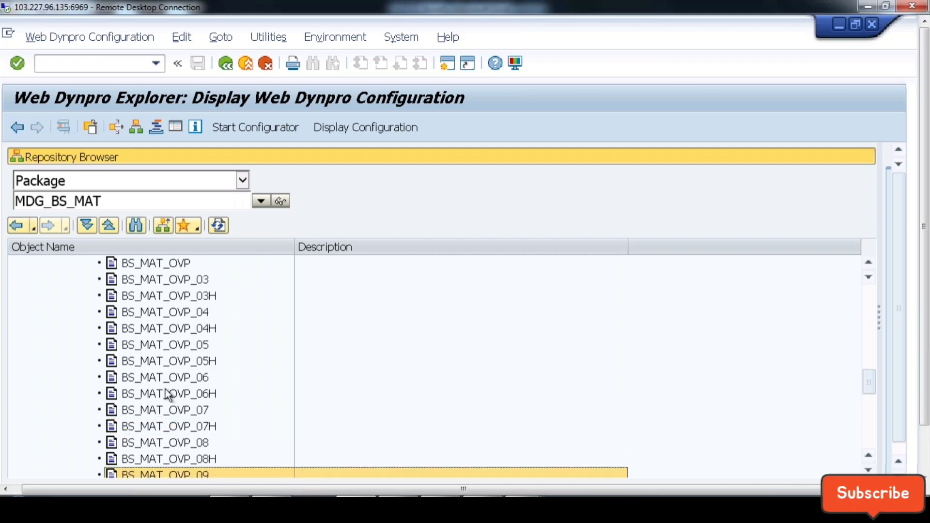
pyautogui.click(193, 279)
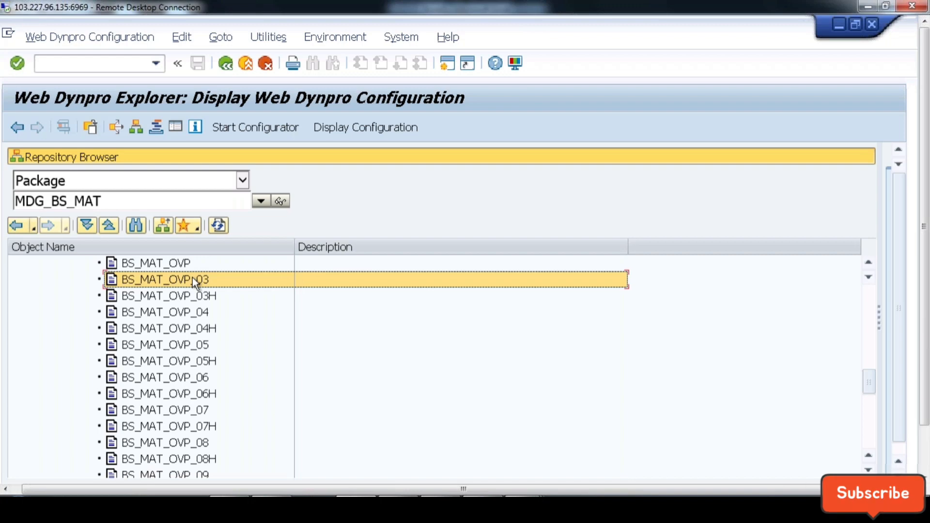
pyautogui.click(201, 302)
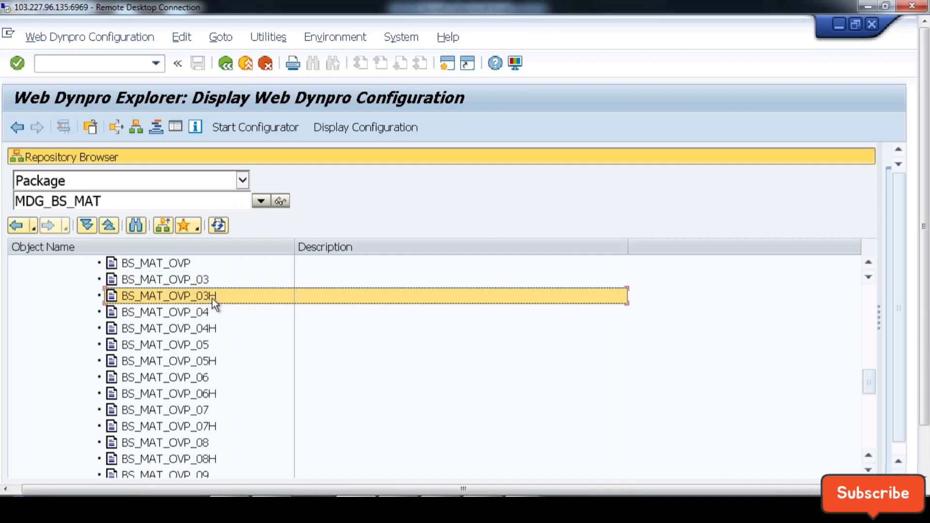
pyautogui.click(202, 332)
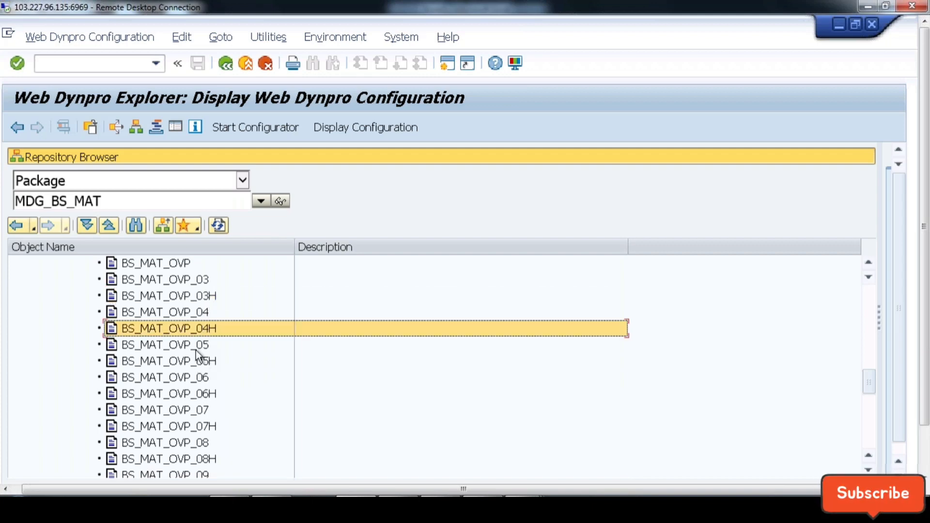
pyautogui.scroll(-1, 198, 340)
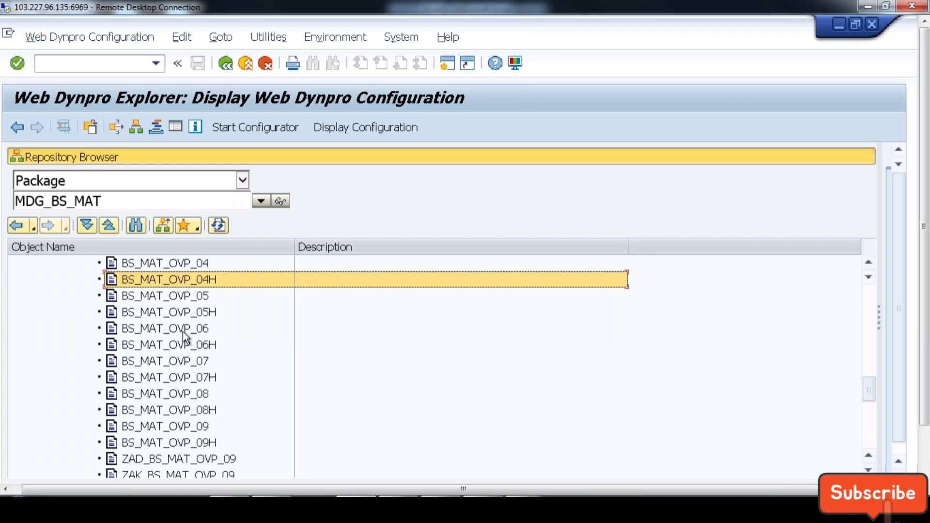
pyautogui.scroll(1, 183, 332)
pyautogui.scroll(1, 183, 339)
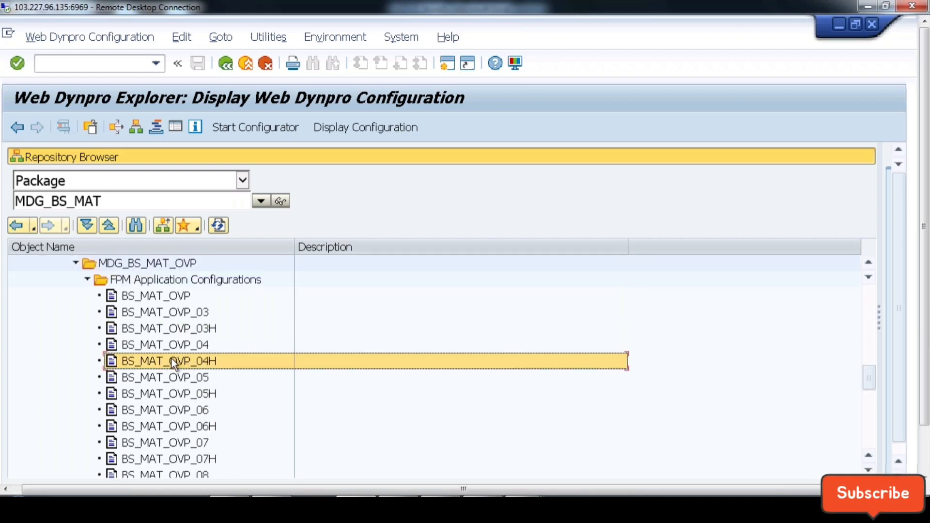
# Open application configuration BS_MAT_OVP in the configurator and maximize its browser window.
pyautogui.click(181, 297)
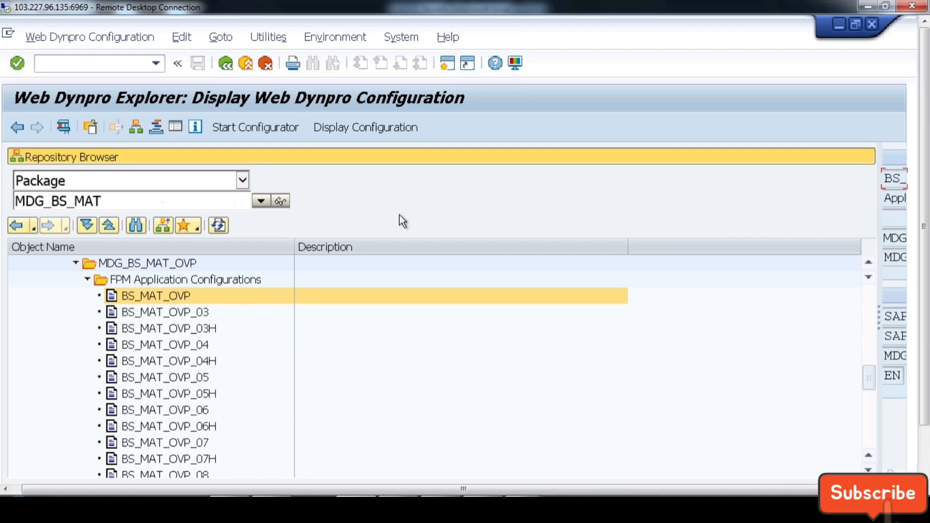
pyautogui.click(170, 293)
pyautogui.click(267, 128)
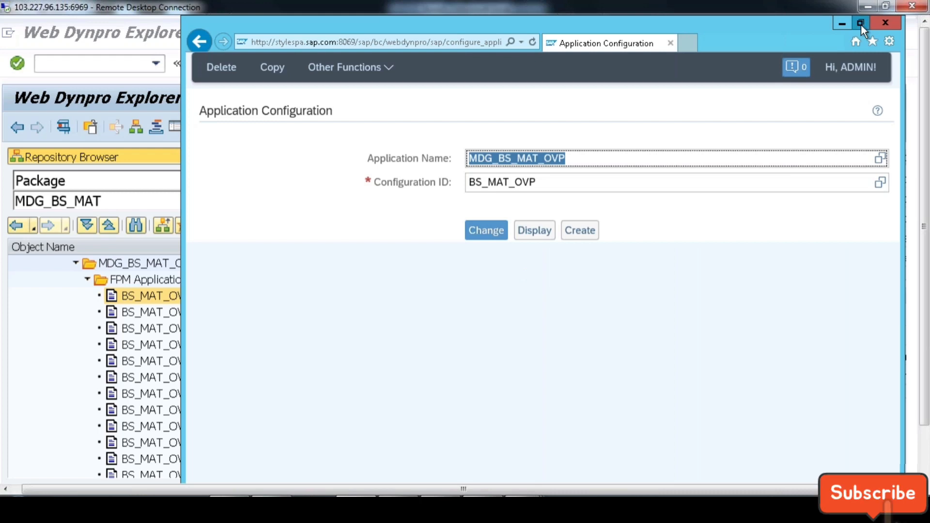
pyautogui.click(861, 23)
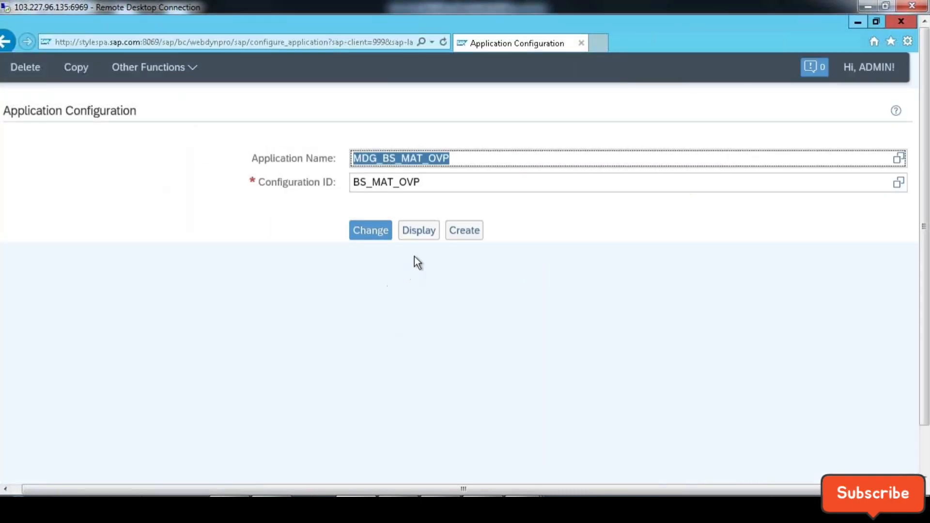
# Display the BS_MAT_OVP application configuration and open its OVP component configuration BS_MAT_OVP_LAYOUT.
pyautogui.click(426, 233)
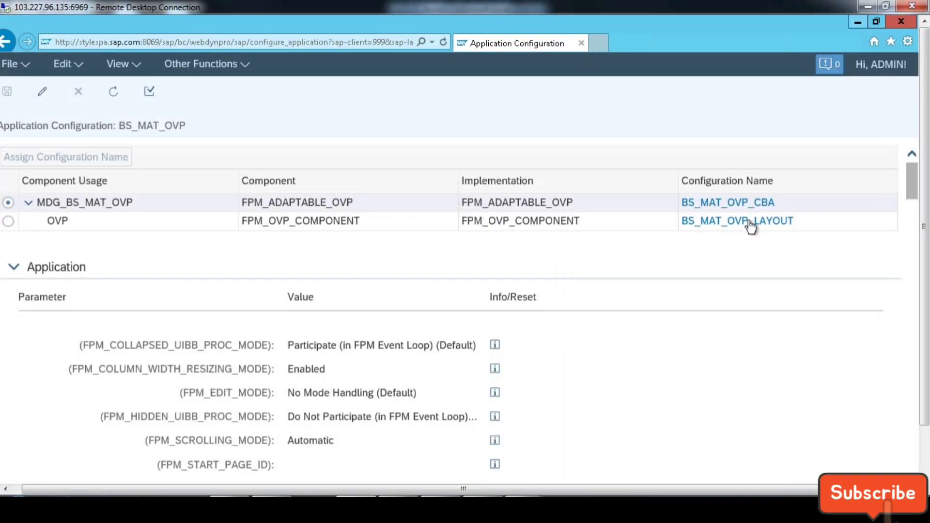
pyautogui.click(750, 224)
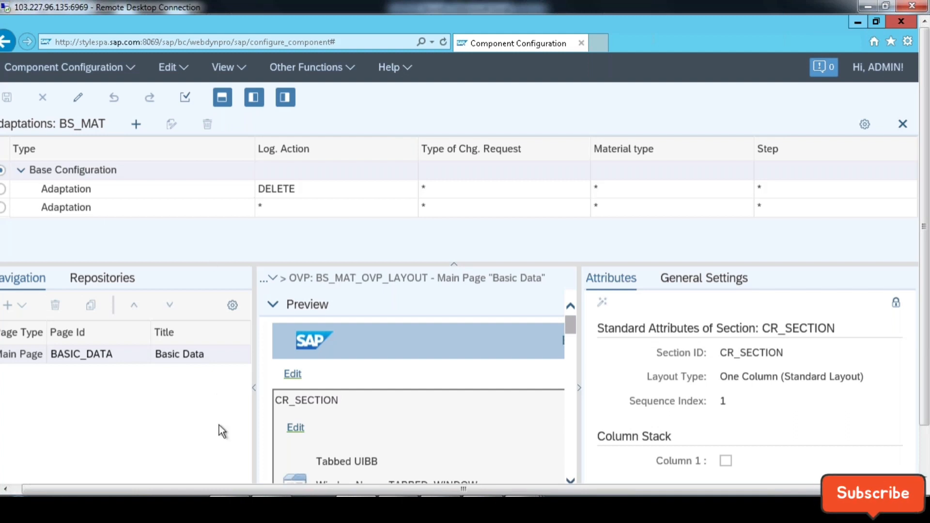
pyautogui.moveTo(357, 489); pyautogui.dragTo(346, 489)
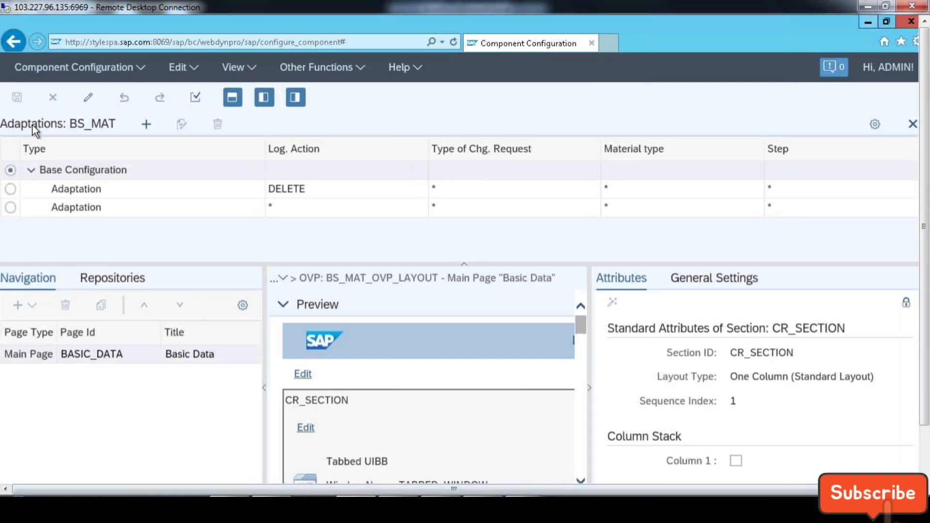
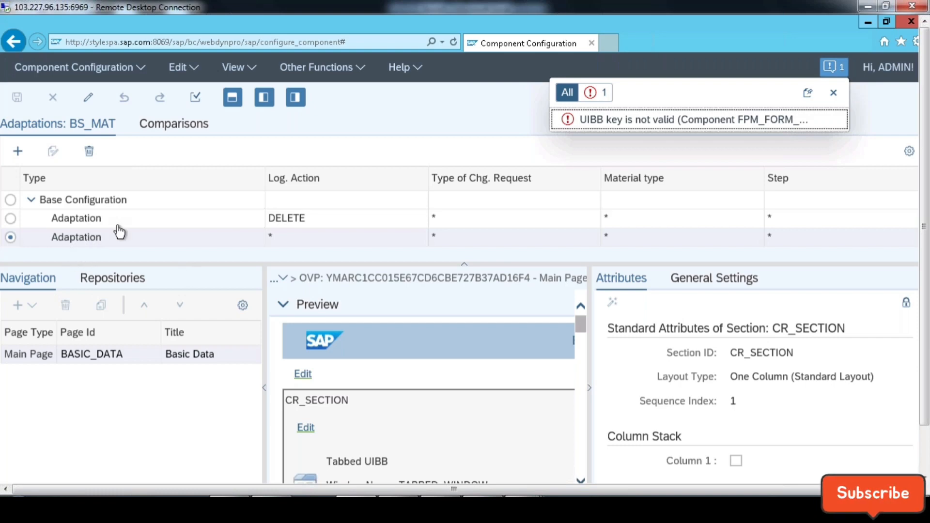
# Delete the BS_MAT adaptation whose log. action, change request type, material type and step are all *.
pyautogui.click(89, 154)
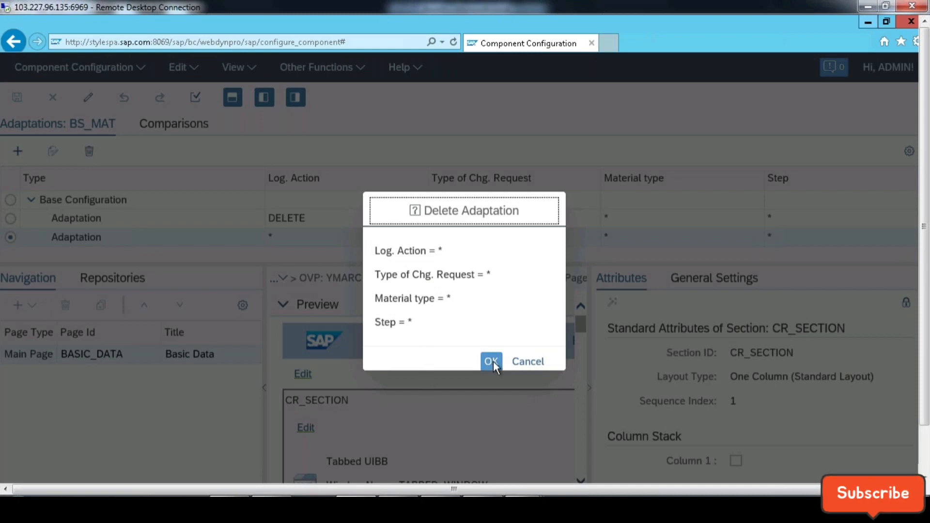
pyautogui.click(491, 362)
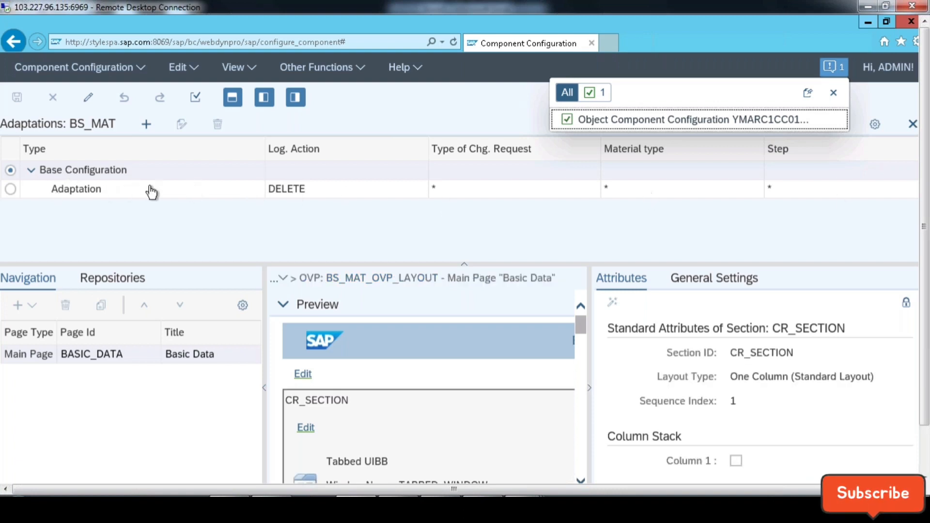
# Add a BS_MAT adaptation applying to all values in namespace ZZ_YMARC1 as a local object, and save it.
pyautogui.click(147, 125)
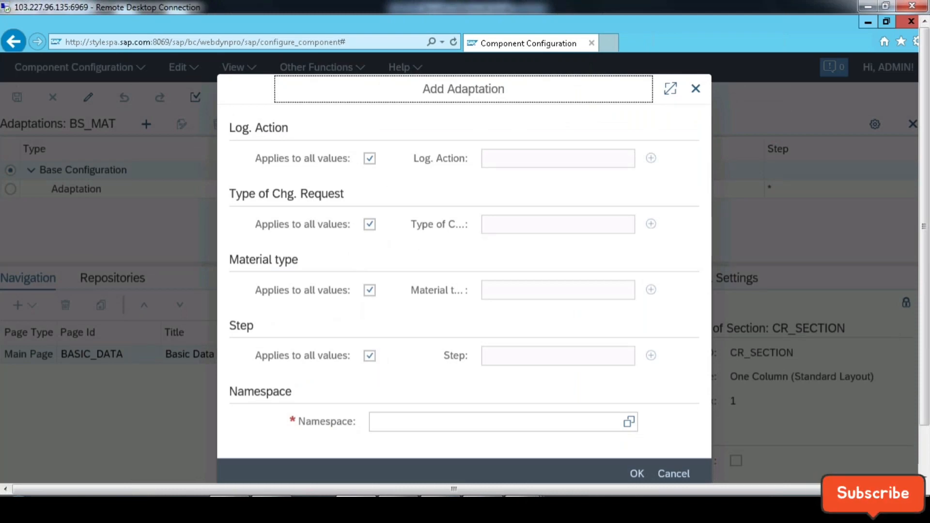
pyautogui.click(425, 426)
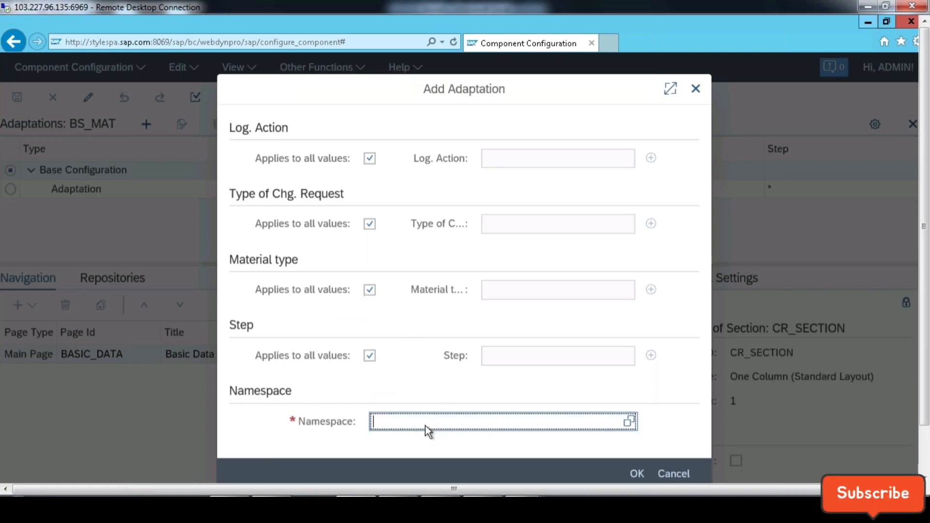
pyautogui.write('ZZ')
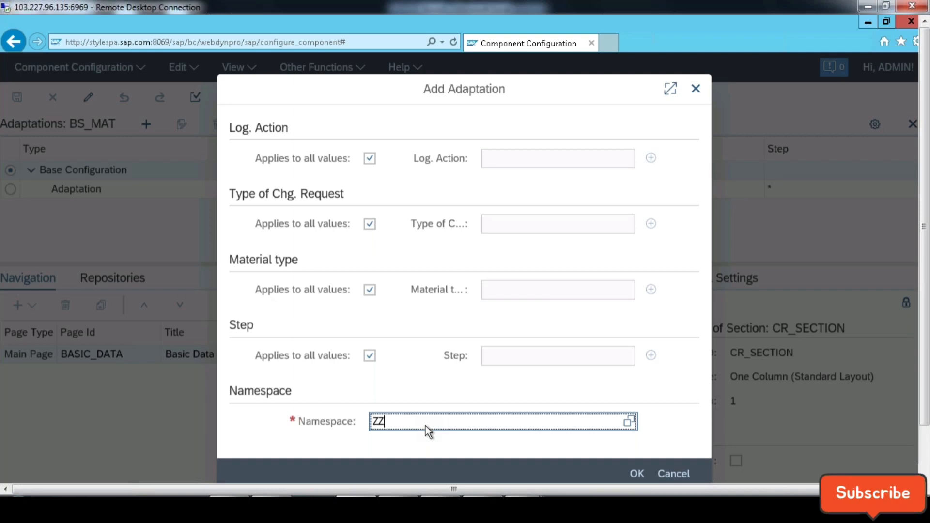
pyautogui.write('_')
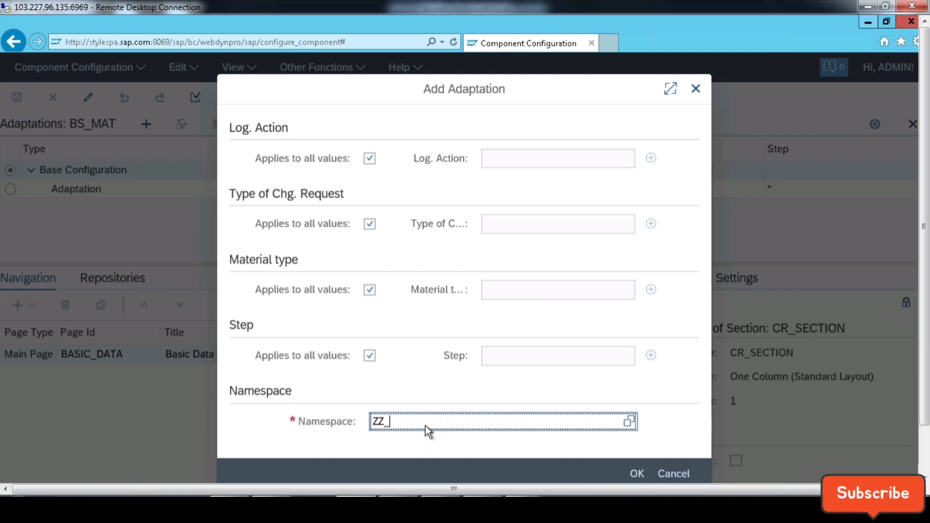
pyautogui.write('YMARC1')
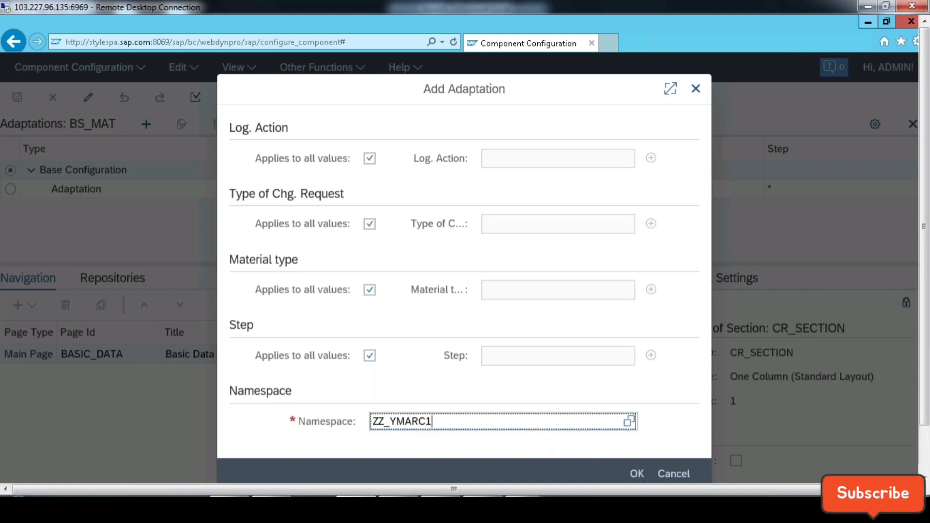
pyautogui.click(637, 473)
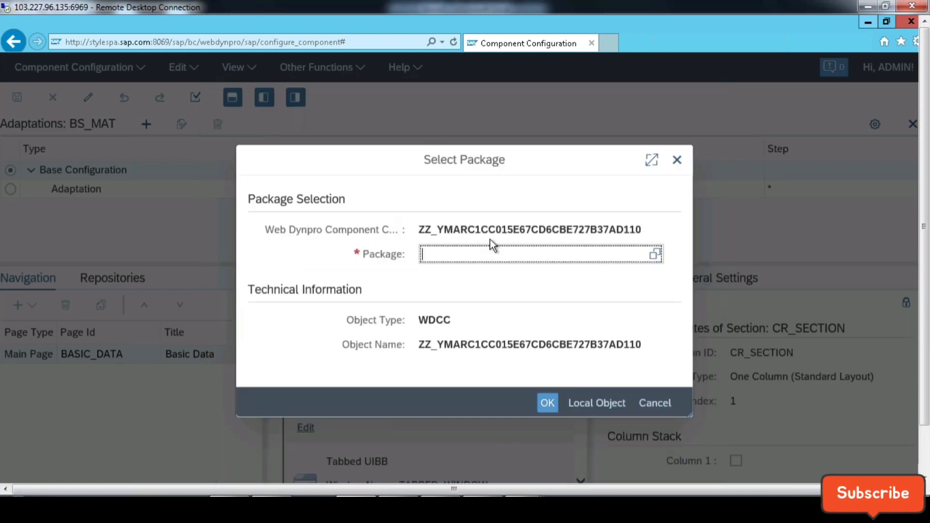
pyautogui.click(597, 403)
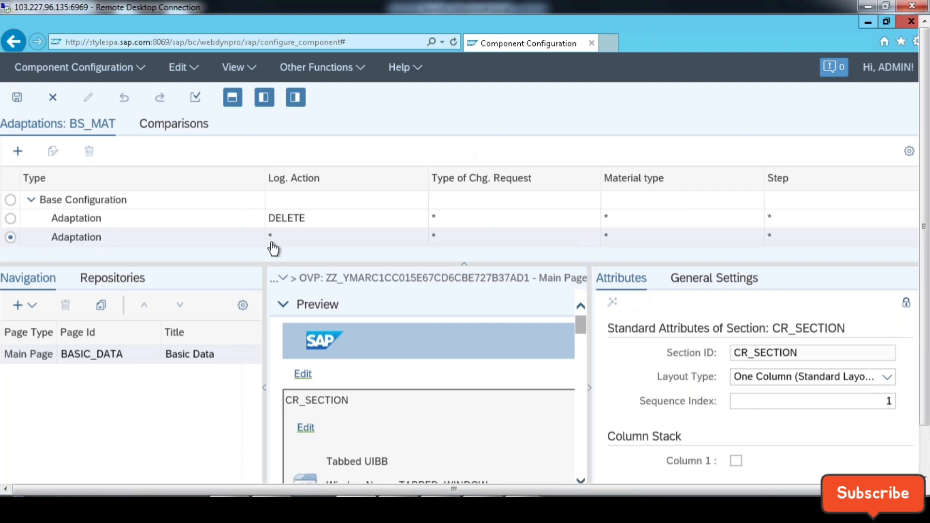
pyautogui.click(20, 98)
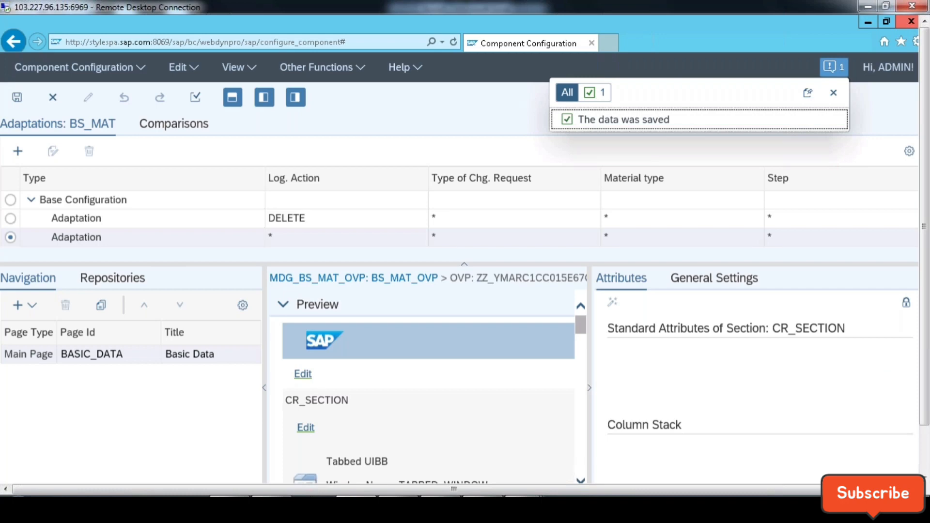
# Close the component configuration window and restart the configurator for application configuration BS_MAT_OVP in a maximized window.
pyautogui.click(912, 22)
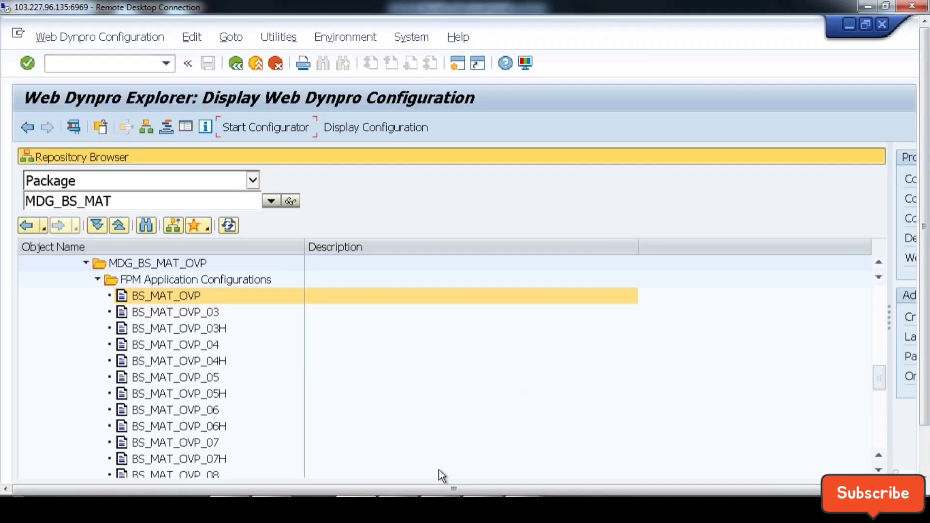
pyautogui.click(170, 292)
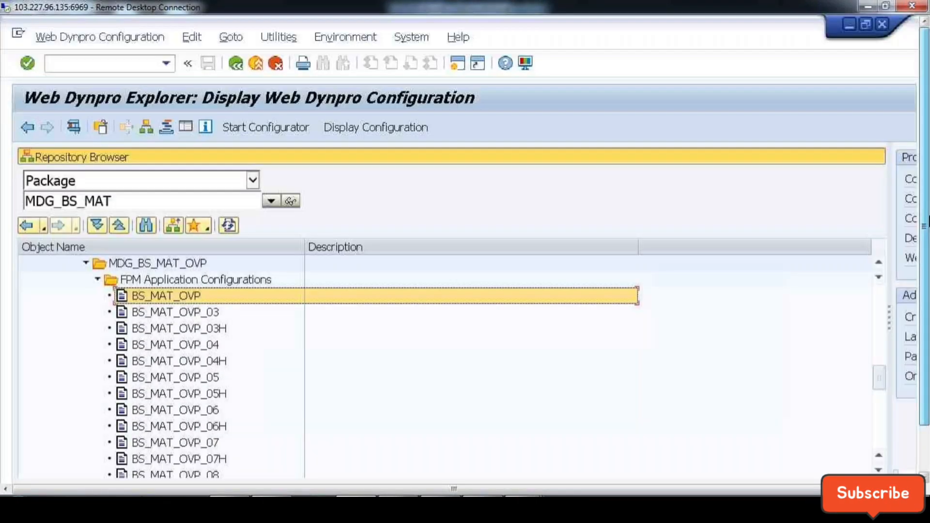
pyautogui.click(97, 64)
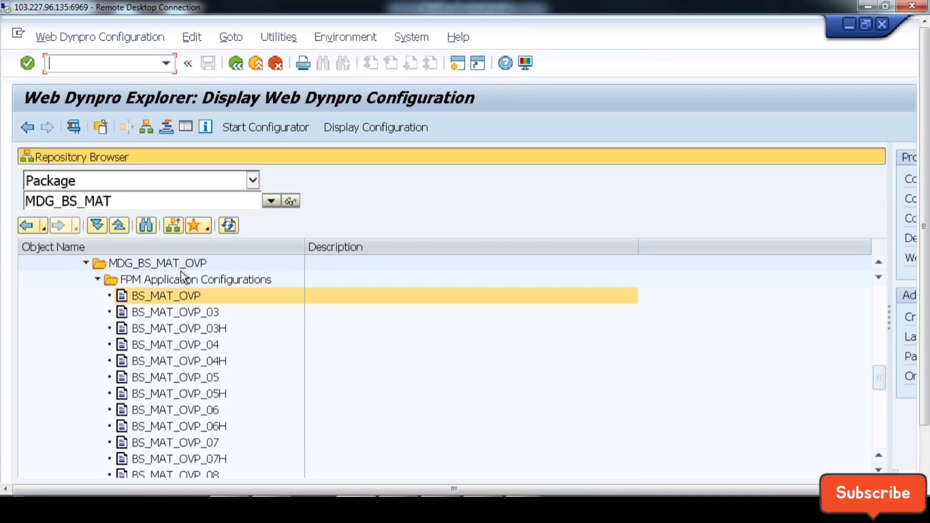
pyautogui.click(183, 315)
pyautogui.click(184, 300)
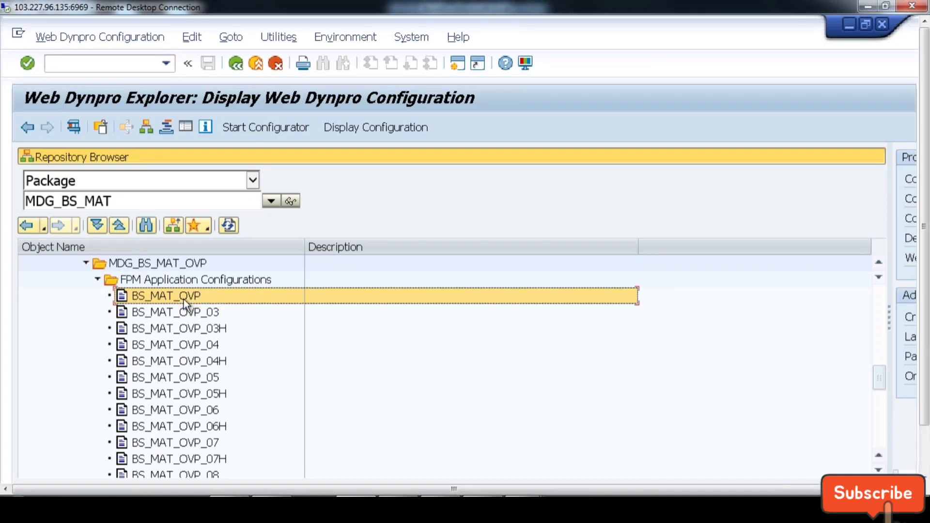
pyautogui.click(263, 128)
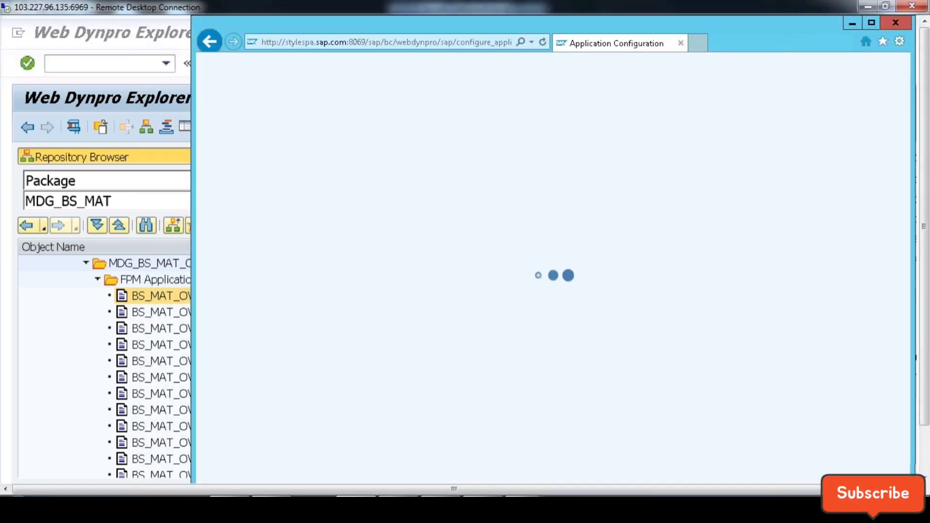
pyautogui.click(872, 22)
# Open OVP component configuration BS_MAT_OVP_LAYOUT and switch its adaptation with log. action * to edit mode.
pyautogui.click(436, 233)
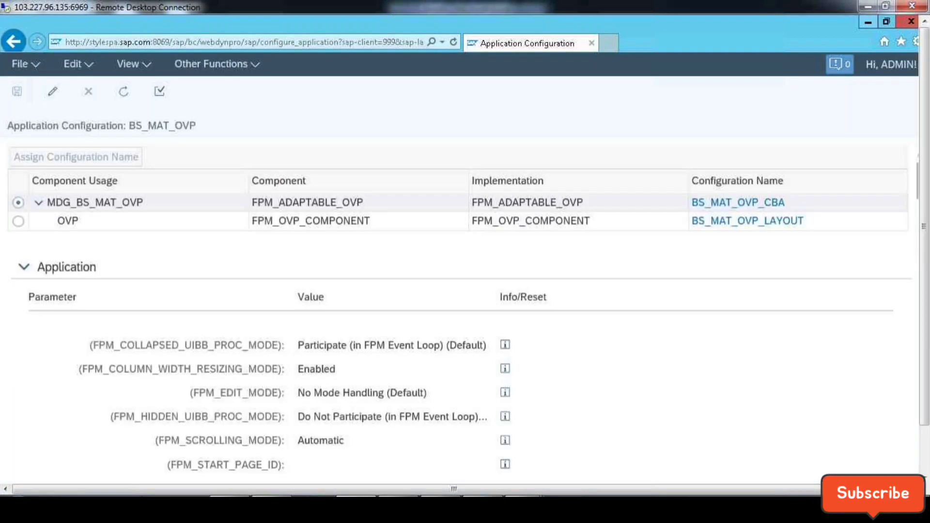
pyautogui.click(770, 224)
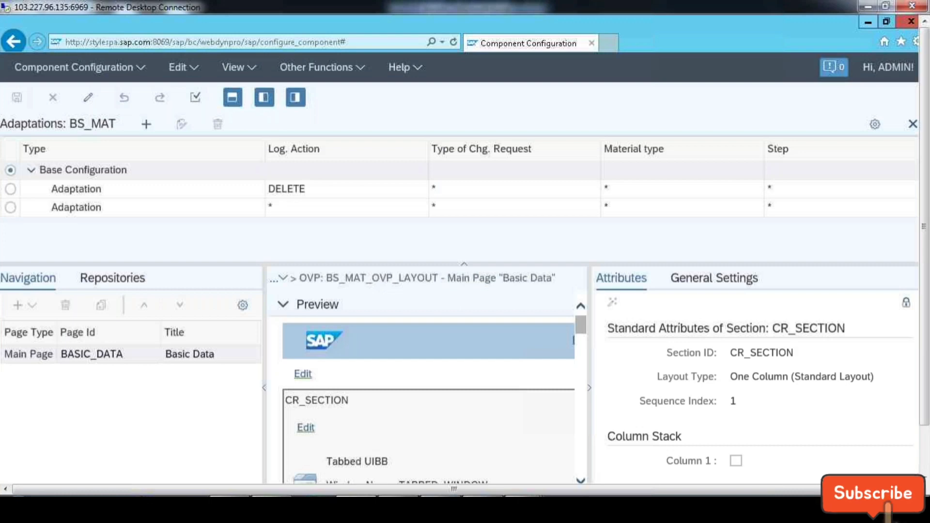
pyautogui.click(11, 207)
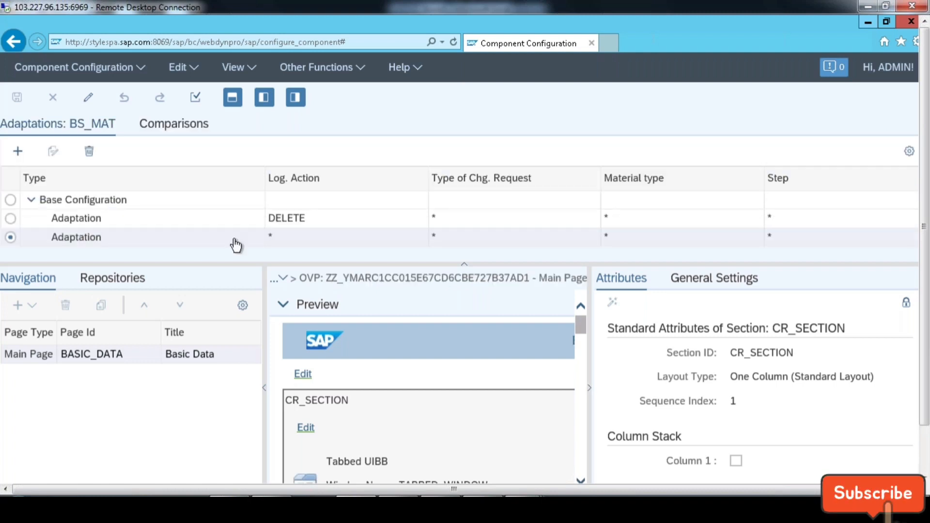
pyautogui.click(89, 99)
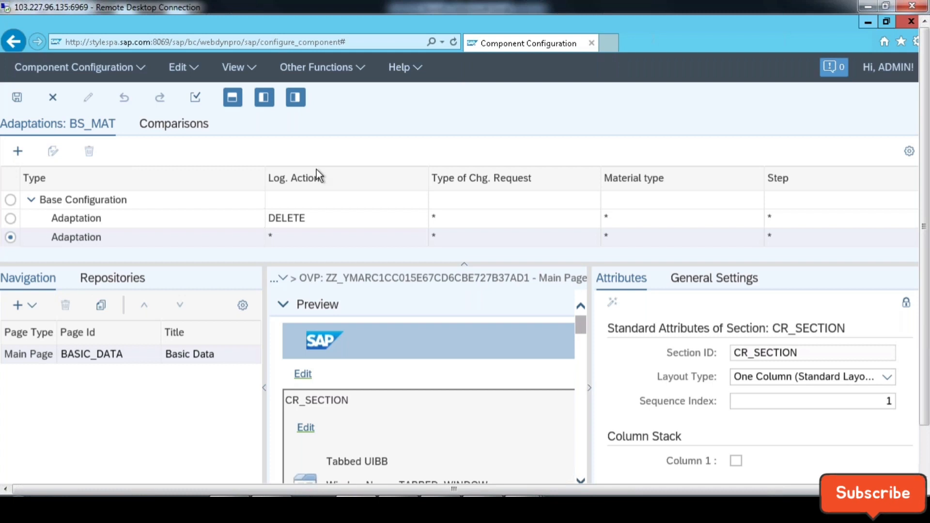
# Hide the attributes area and display the Overview Page Schema of the Basic Data main page.
pyautogui.click(296, 97)
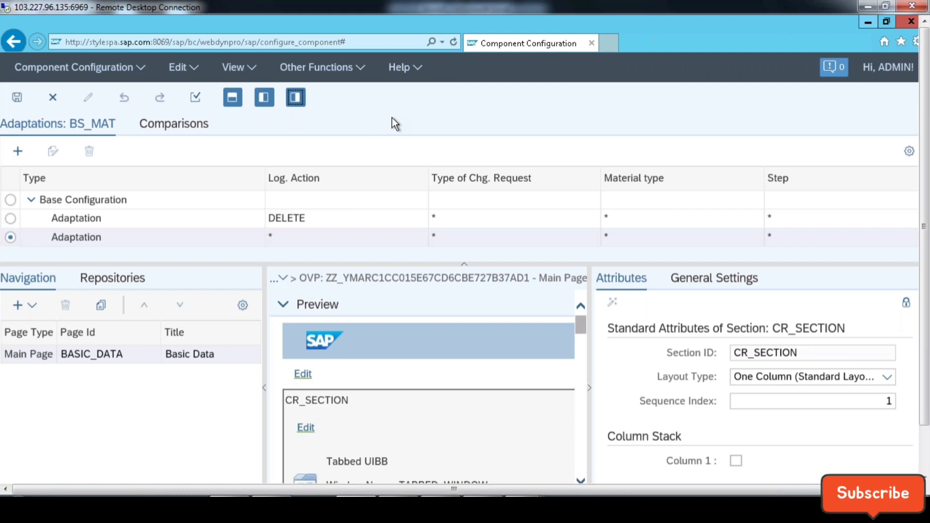
pyautogui.moveTo(924, 284); pyautogui.dragTo(926, 332)
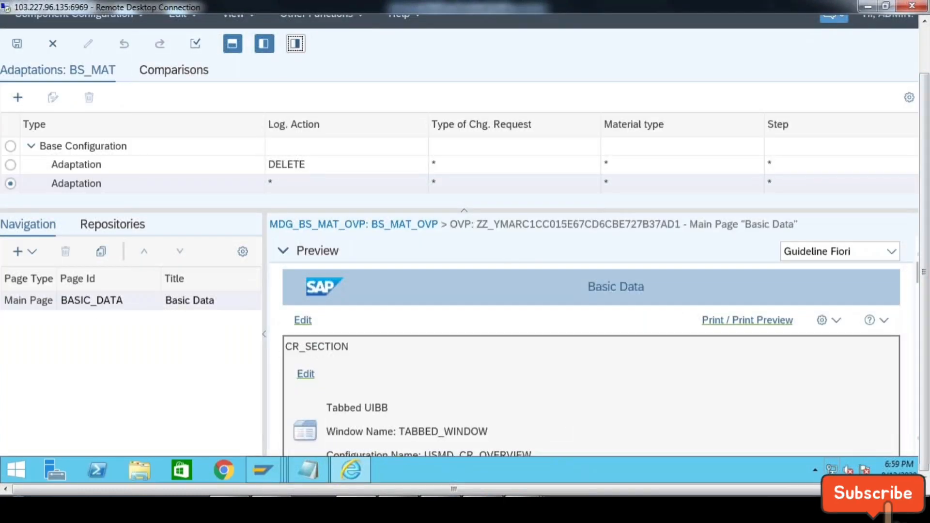
pyautogui.moveTo(454, 489); pyautogui.dragTo(463, 490)
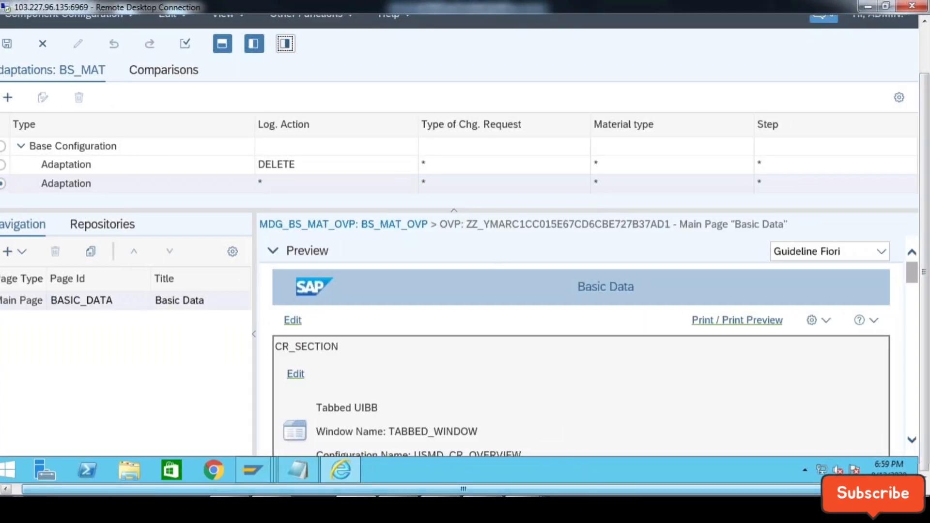
pyautogui.click(898, 327)
pyautogui.scroll(-6, 898, 328)
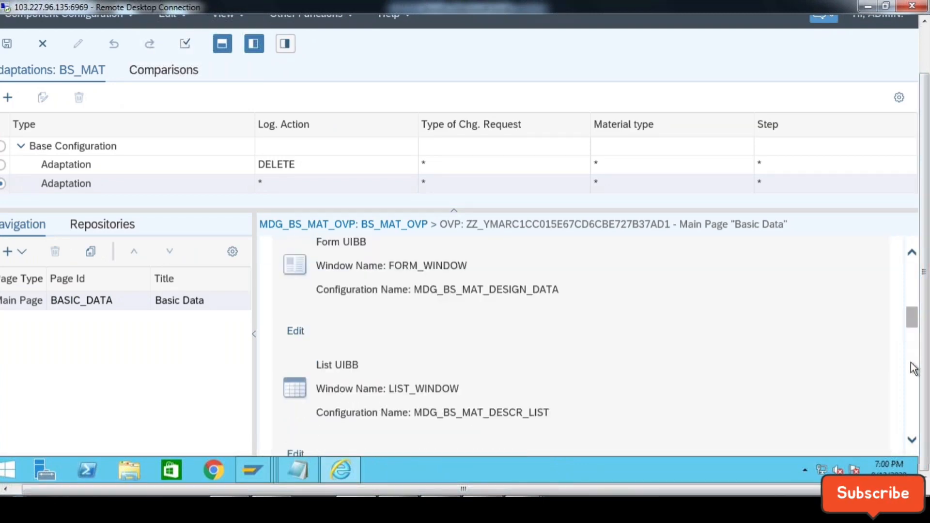
pyautogui.scroll(-10, 913, 381)
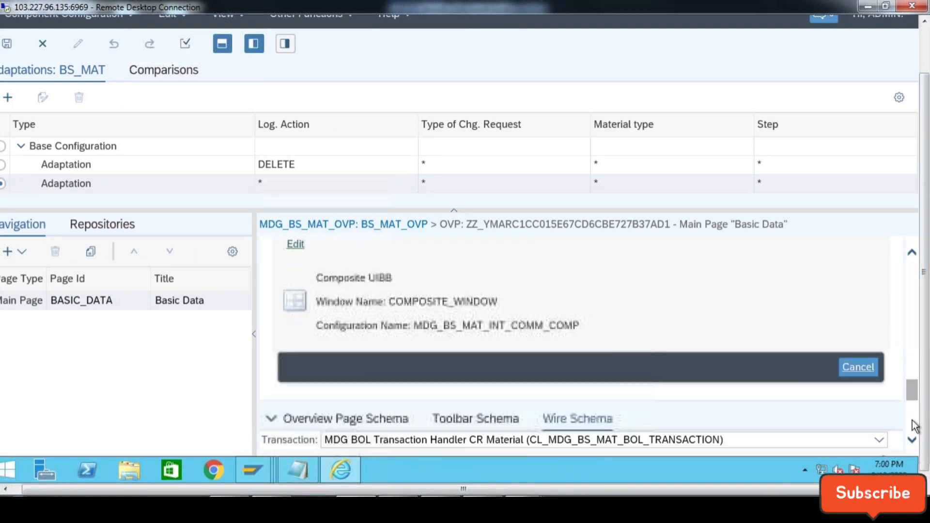
pyautogui.scroll(-5, 912, 402)
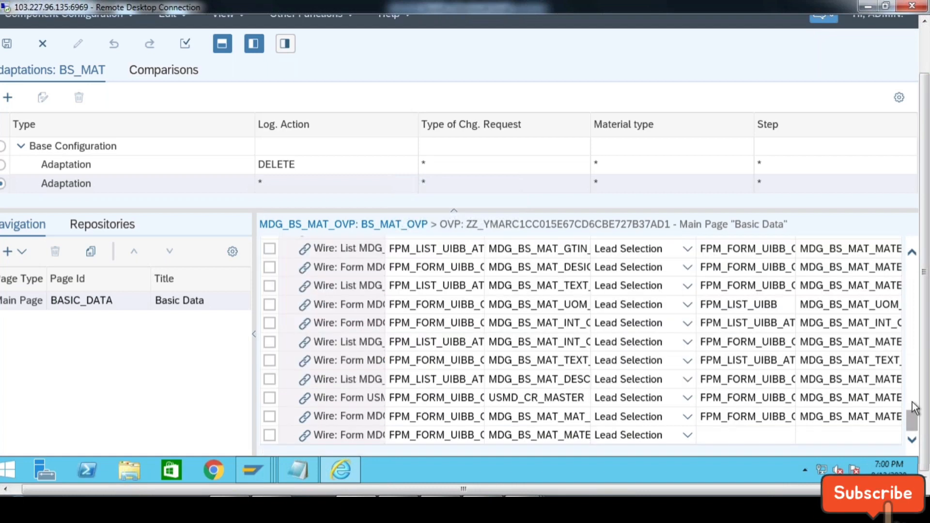
pyautogui.scroll(1, 909, 401)
pyautogui.scroll(3, 627, 361)
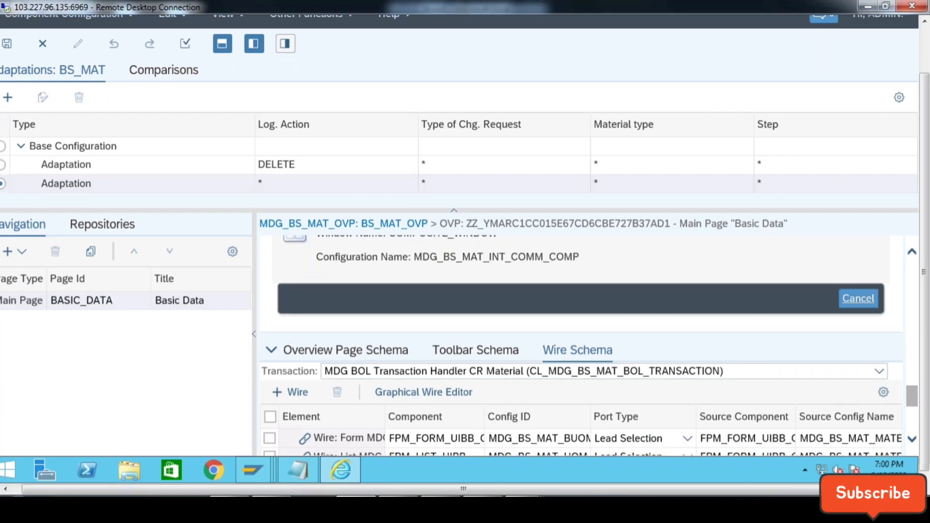
pyautogui.click(393, 352)
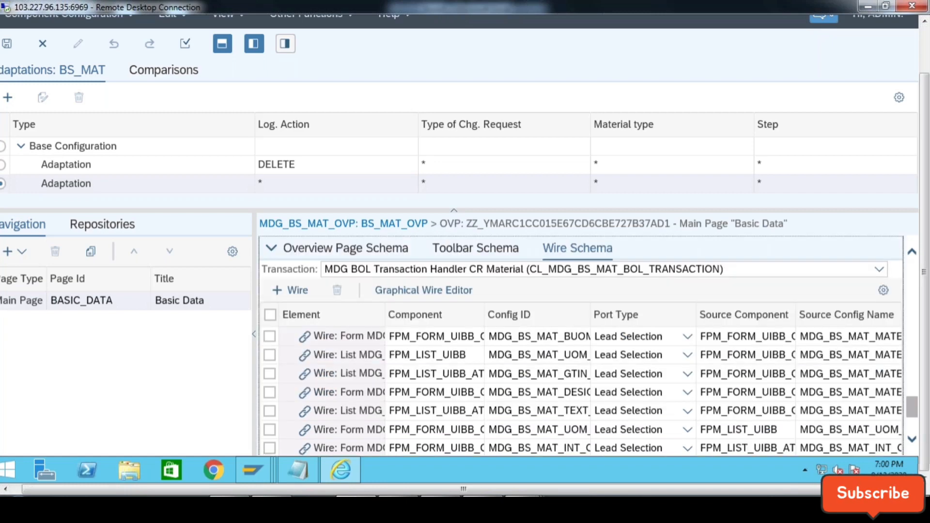
pyautogui.click(365, 250)
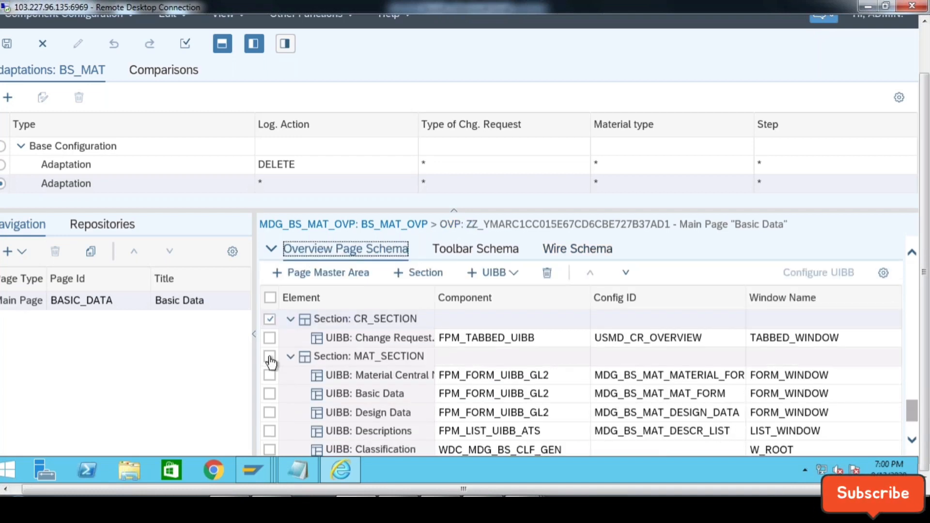
# Select only section MAT_SECTION in the overview page schema and add a List Component UIBB to it.
pyautogui.click(269, 357)
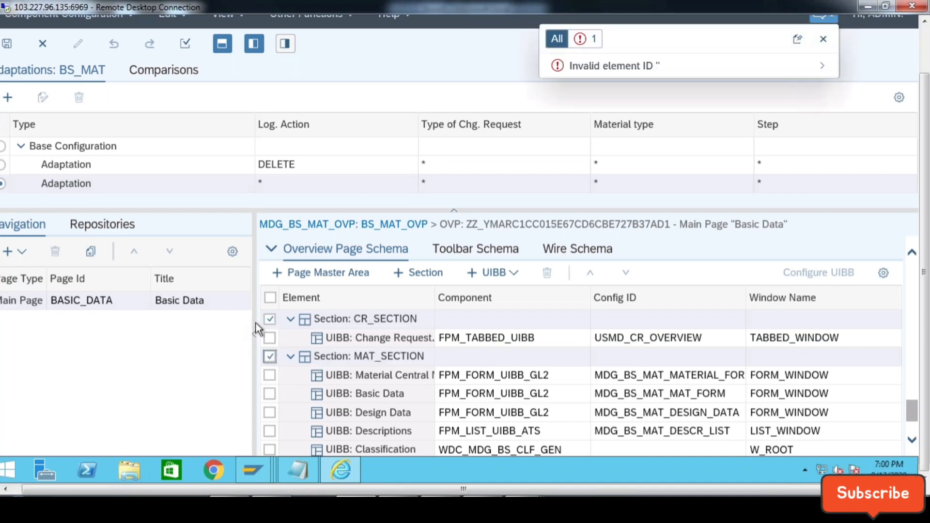
pyautogui.click(271, 320)
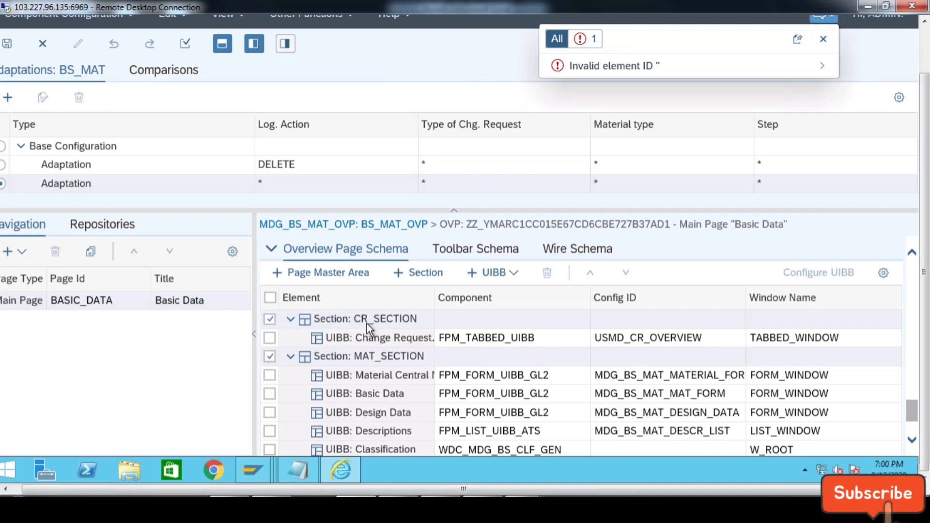
pyautogui.click(366, 324)
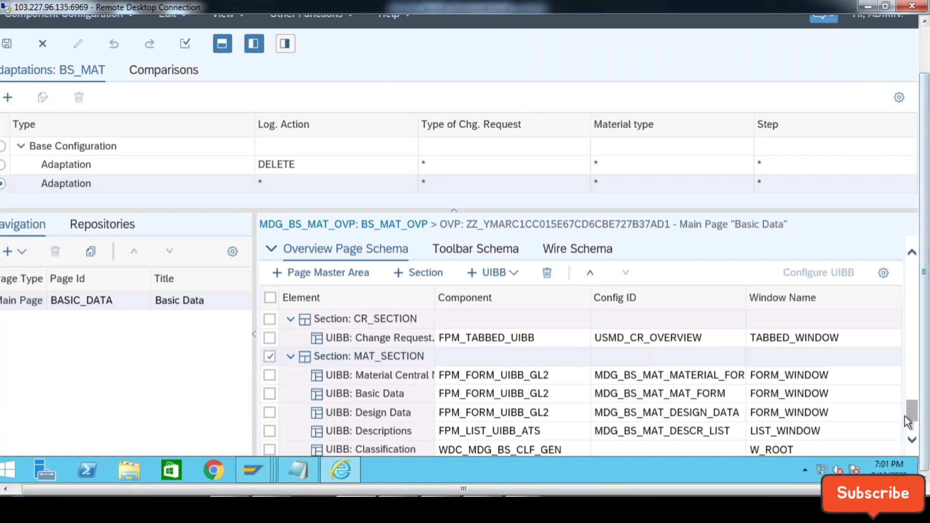
pyautogui.click(512, 275)
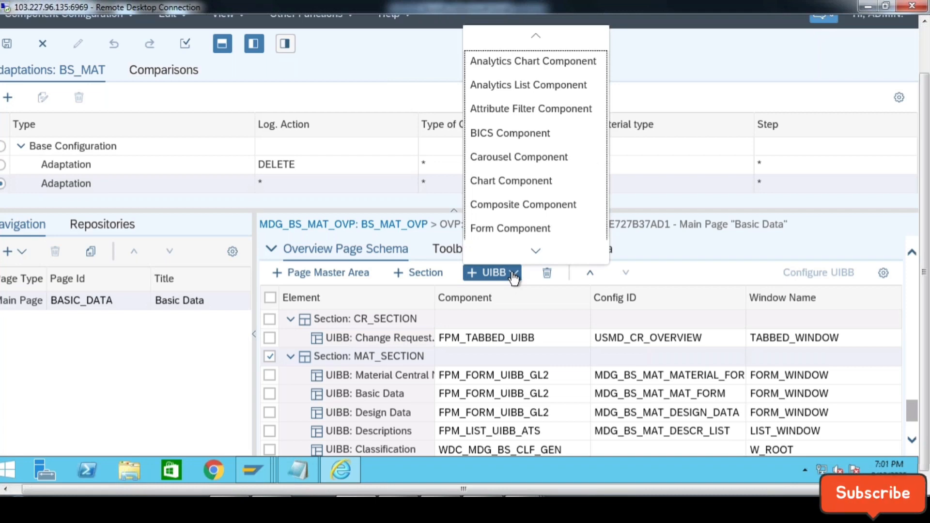
pyautogui.scroll(-4, 521, 186)
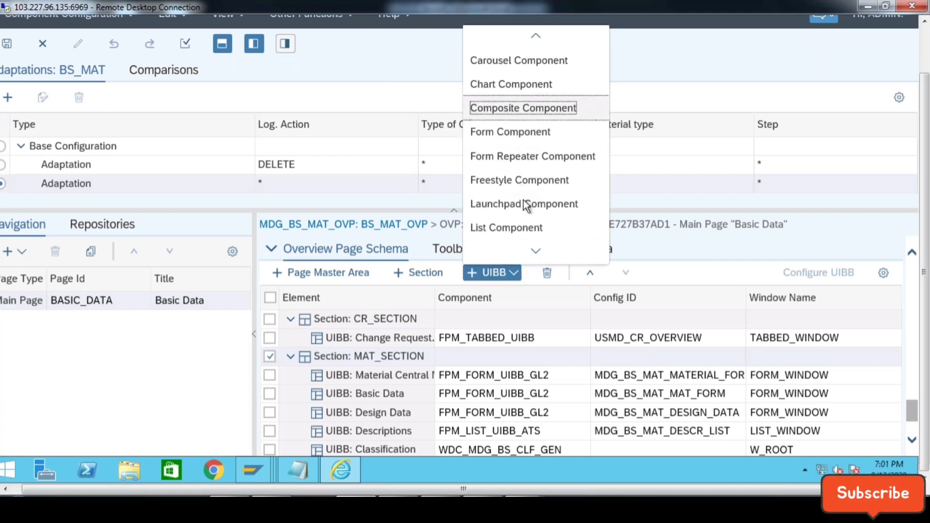
pyautogui.click(530, 228)
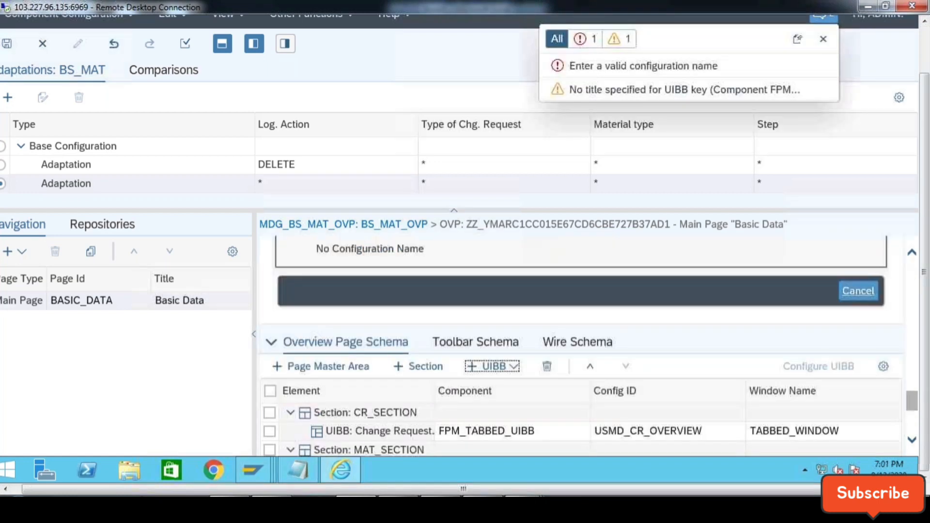
# Show the attributes of the new UIBB in MAT_SECTION and set its component to FPM_LIST_UIBB.
pyautogui.scroll(-5, 920, 437)
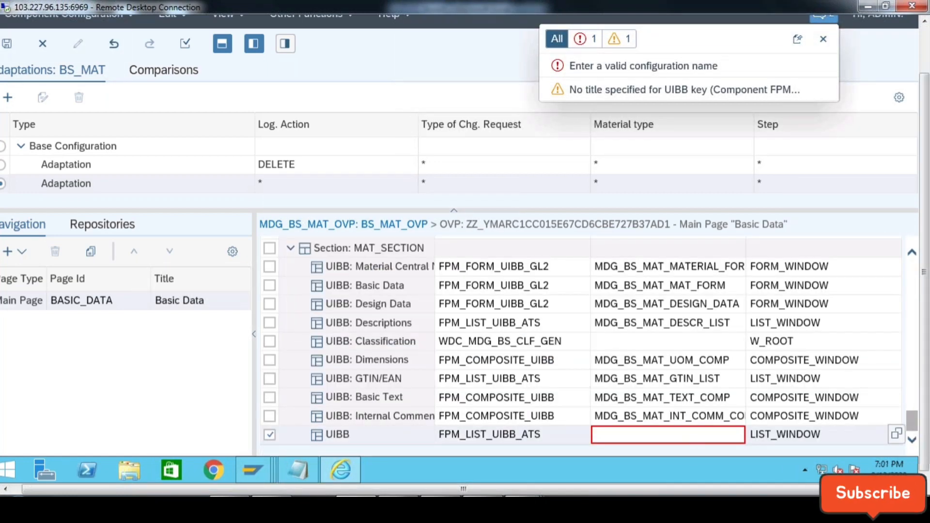
pyautogui.moveTo(923, 221); pyautogui.dragTo(924, 174)
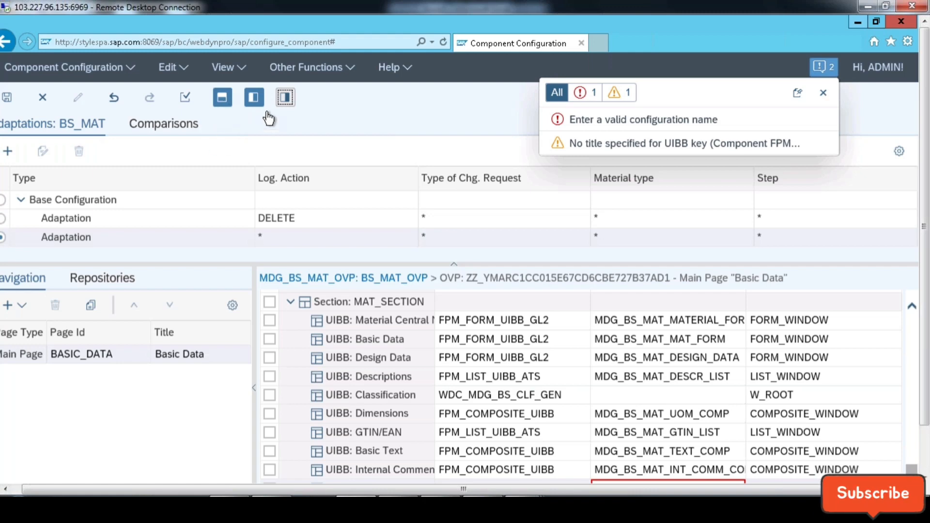
pyautogui.click(285, 98)
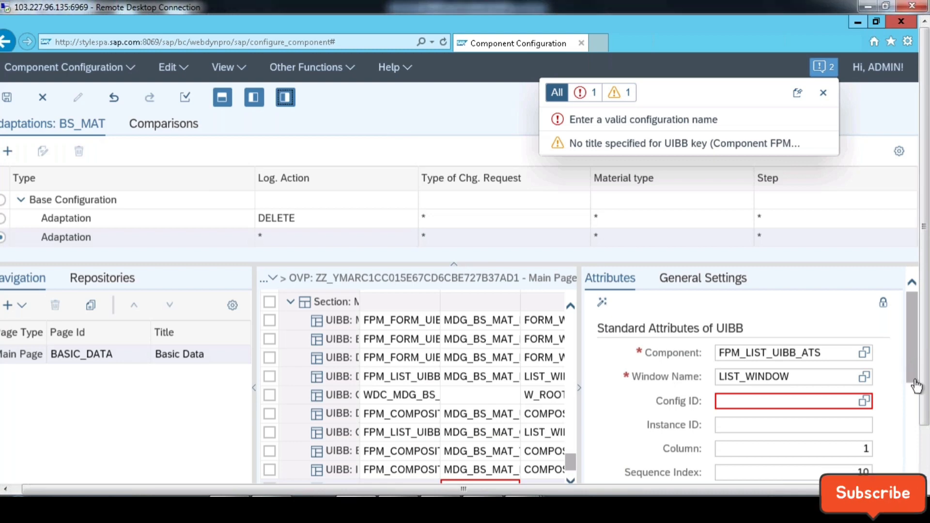
pyautogui.scroll(-2, 919, 400)
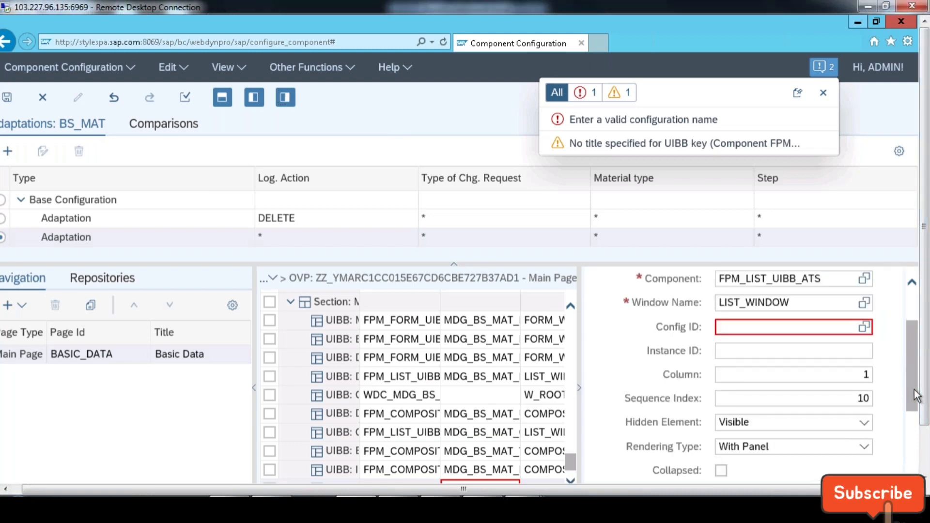
pyautogui.scroll(1, 919, 388)
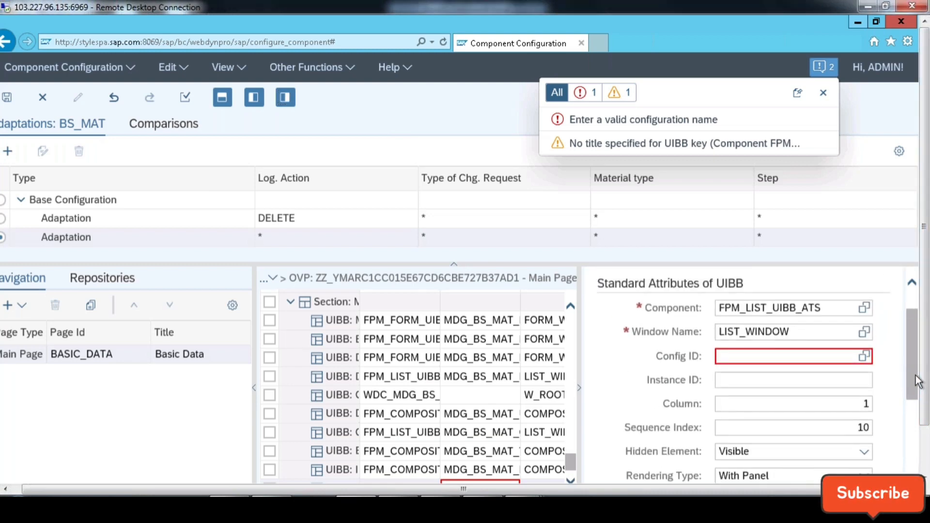
pyautogui.scroll(1, 919, 368)
pyautogui.moveTo(795, 318); pyautogui.dragTo(830, 319)
pyautogui.press('BackSpace')
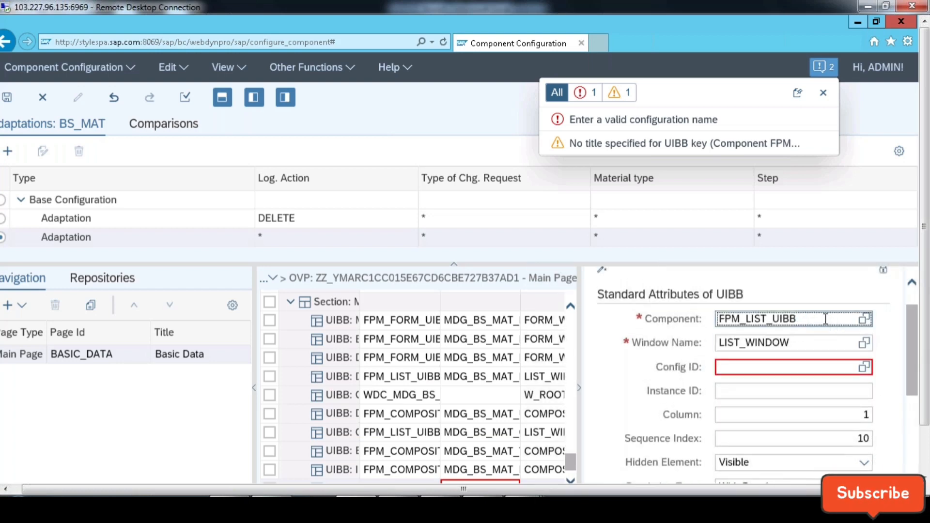
pyautogui.click(621, 419)
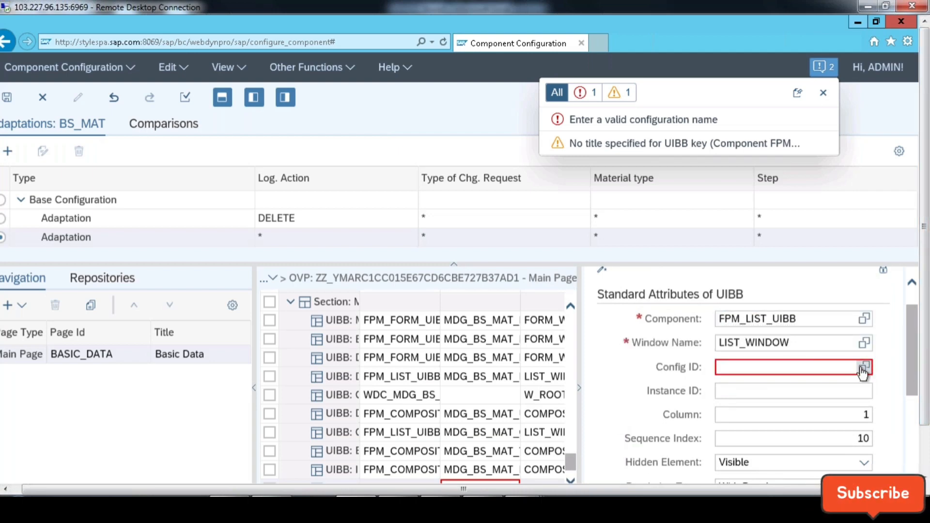
# Set the new UIBB's Config ID to ZZ_YMARC1_FPM_LIST_UIBB_TEMPLATE.
pyautogui.click(809, 369)
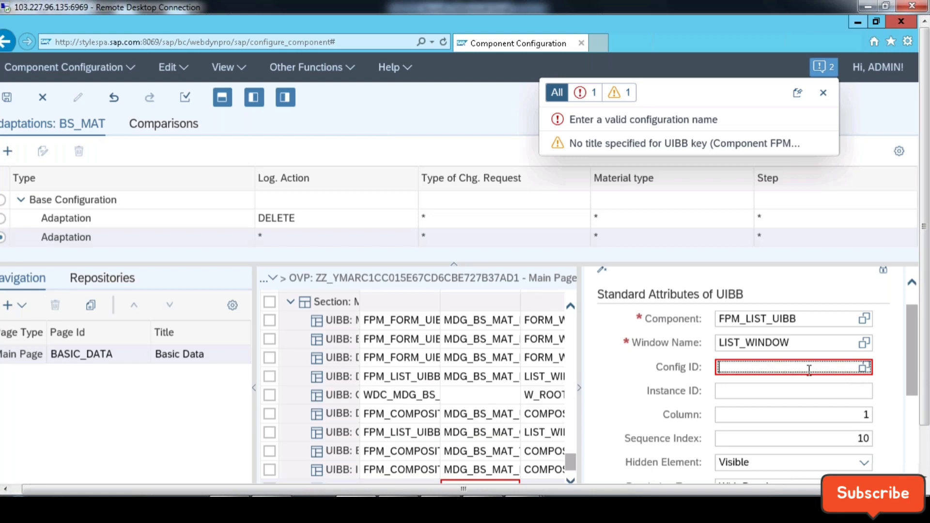
pyautogui.write('ZZ')
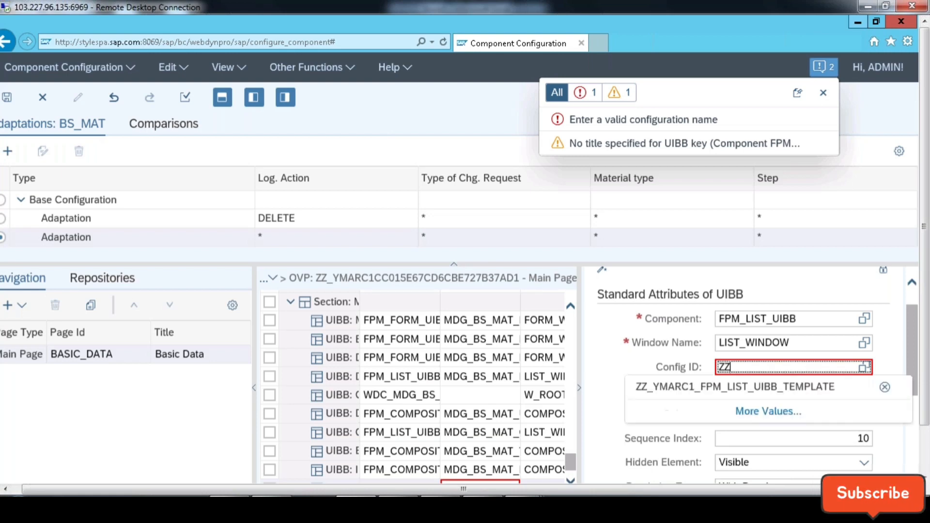
pyautogui.click(777, 389)
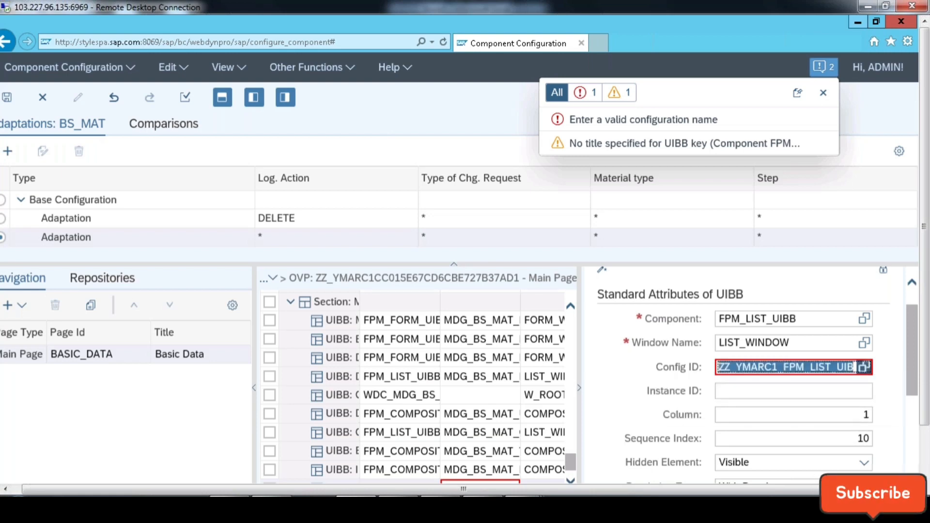
pyautogui.click(621, 416)
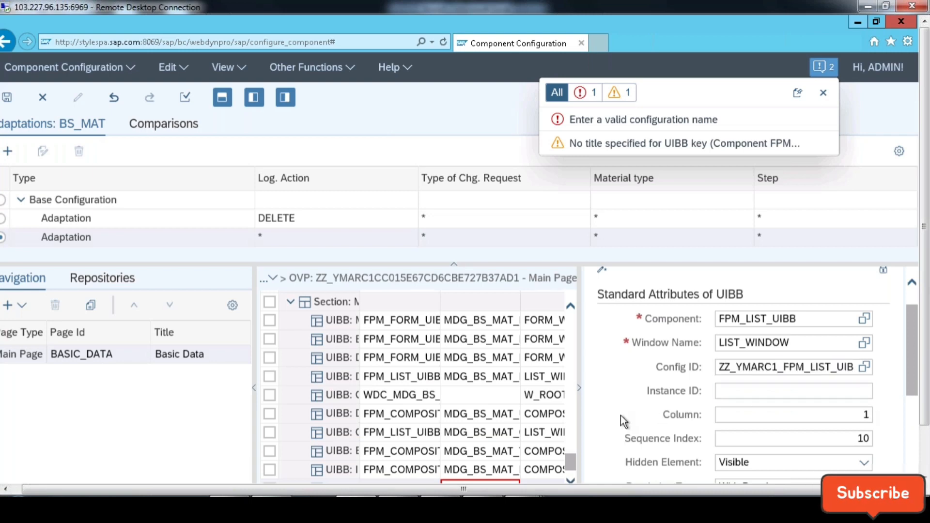
# Give the new list UIBB the title "Plant Data for Material".
pyautogui.scroll(-2, 915, 410)
pyautogui.scroll(-3, 915, 411)
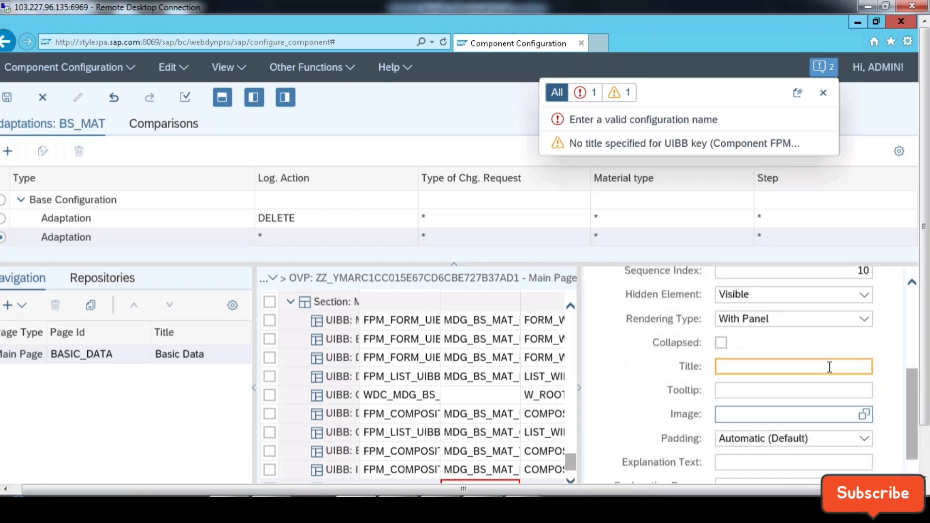
pyautogui.click(830, 367)
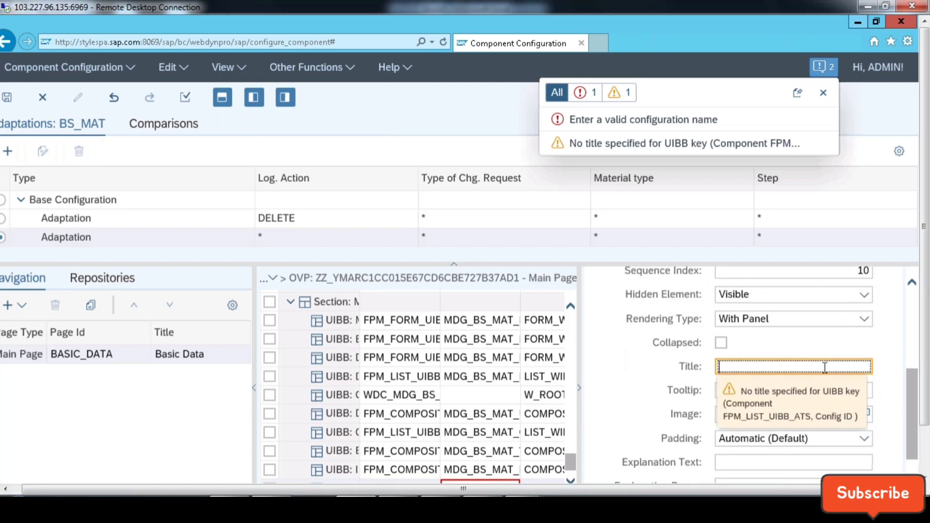
pyautogui.write('Plant')
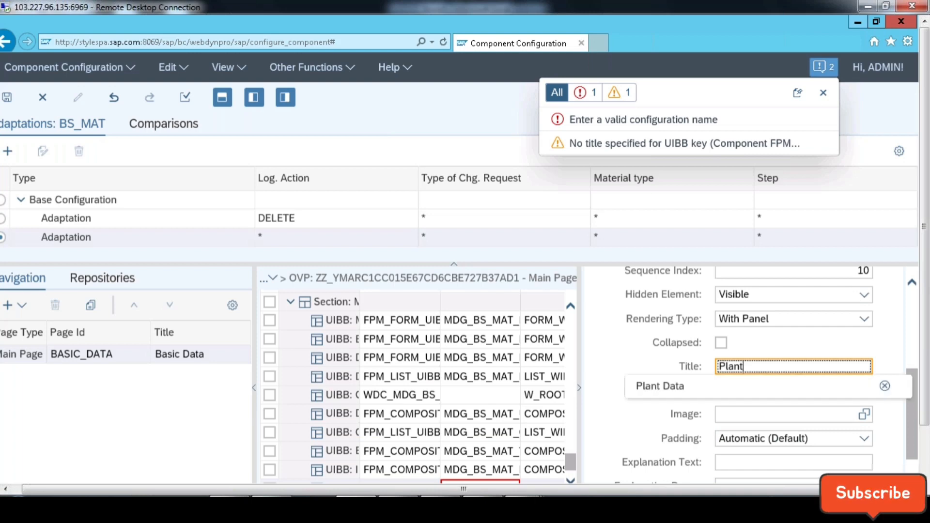
pyautogui.write(' p')
pyautogui.press('BackSpace')
pyautogui.press('BackSpace')
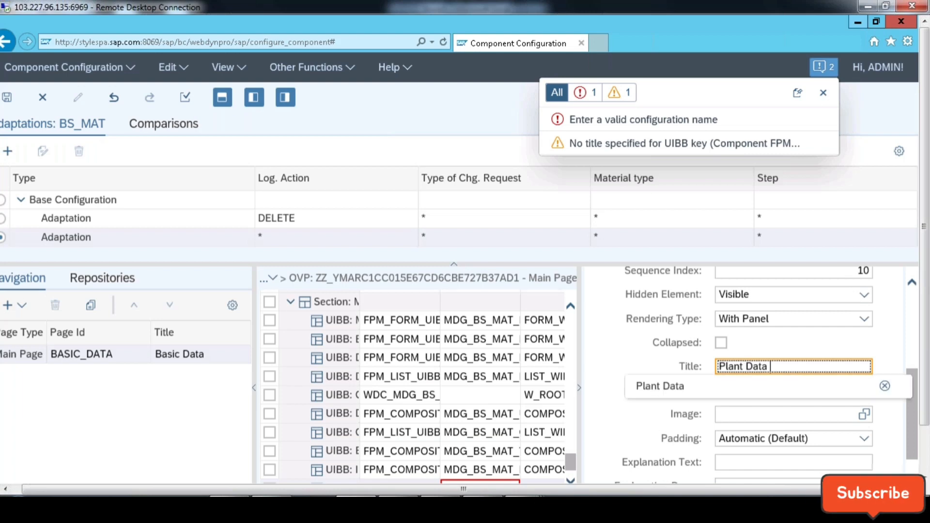
pyautogui.write('for Material')
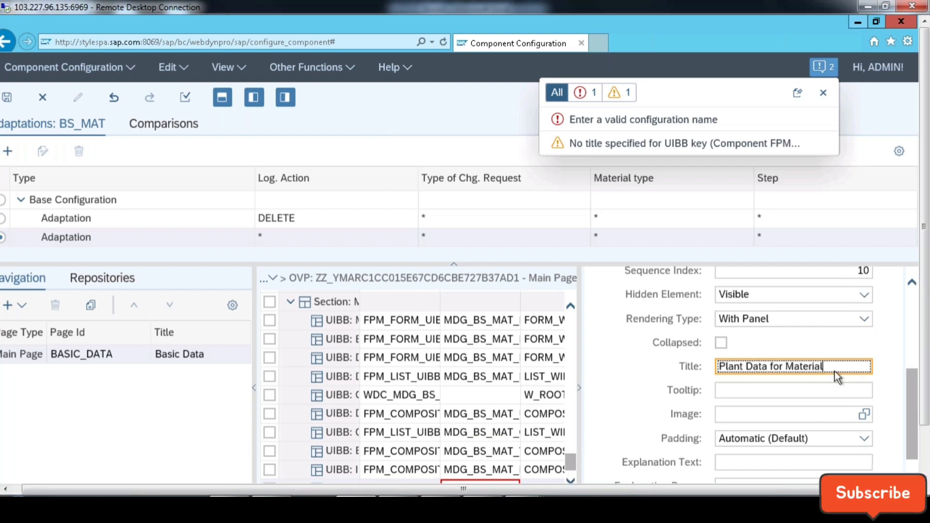
pyautogui.click(814, 393)
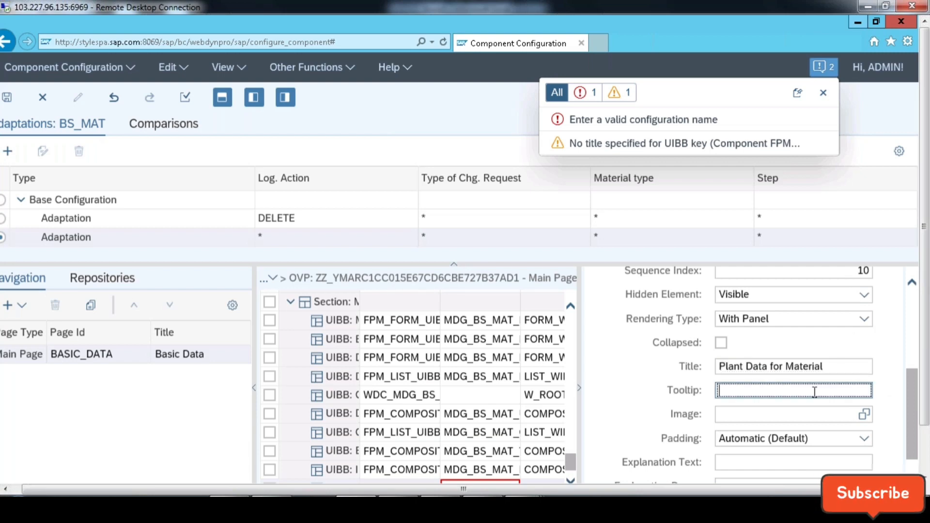
# Examine the remaining standard attributes of the plant data UIBB and the full general settings, including the additional ones.
pyautogui.moveTo(927, 408); pyautogui.dragTo(925, 453)
pyautogui.click(914, 425)
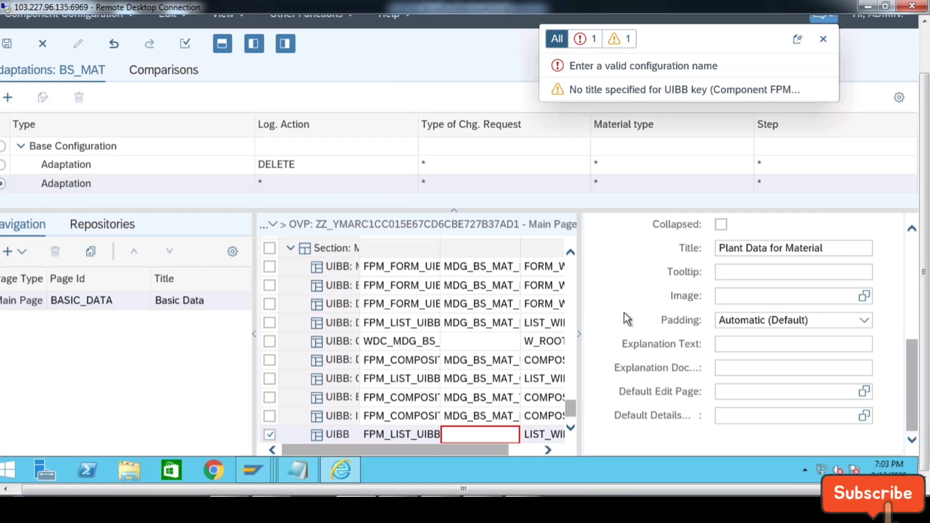
pyautogui.moveTo(913, 390); pyautogui.dragTo(914, 368)
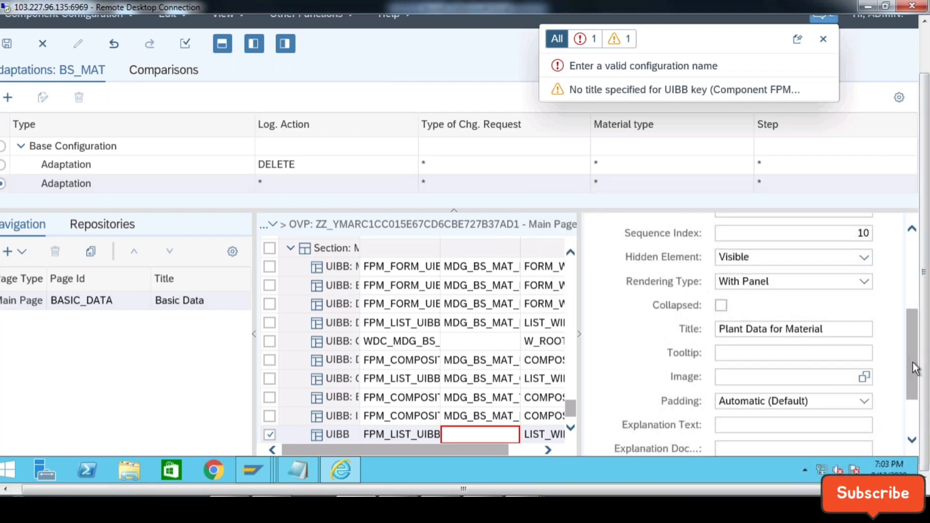
pyautogui.moveTo(914, 368); pyautogui.dragTo(922, 413)
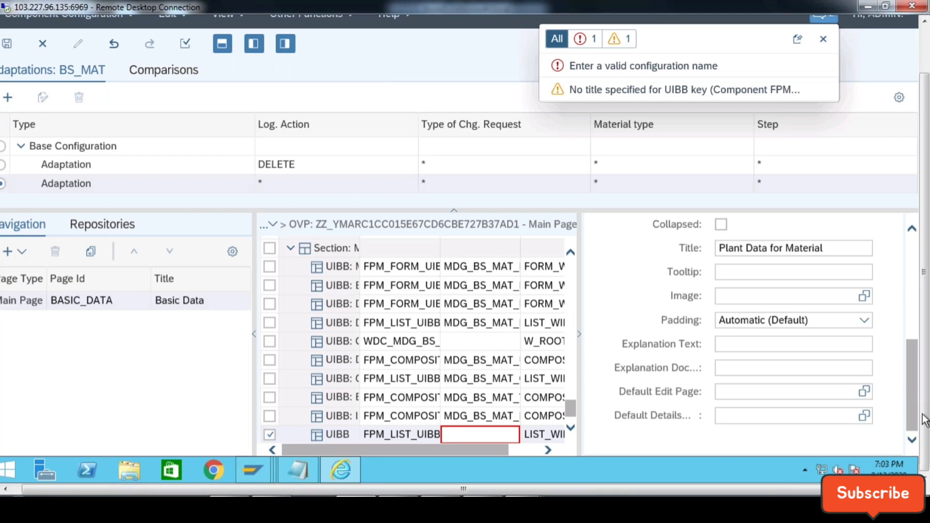
pyautogui.moveTo(925, 376); pyautogui.dragTo(920, 252)
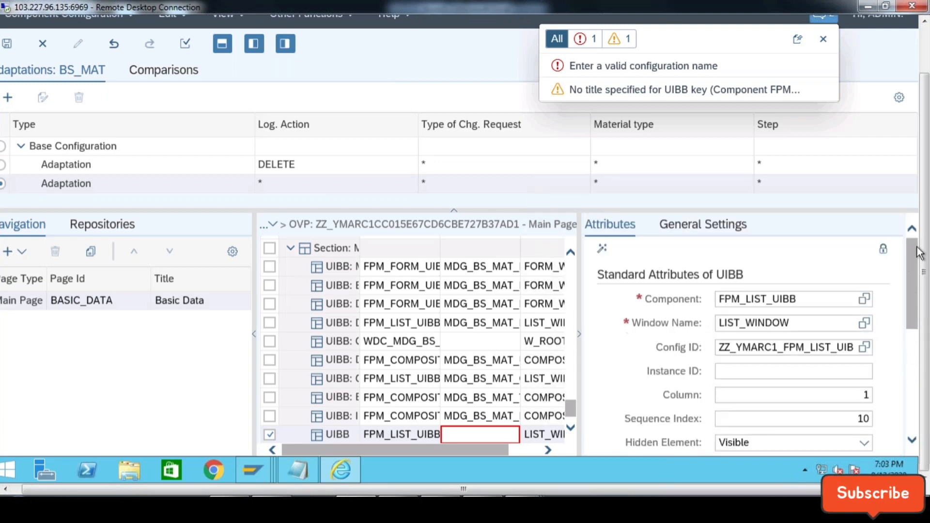
pyautogui.click(688, 229)
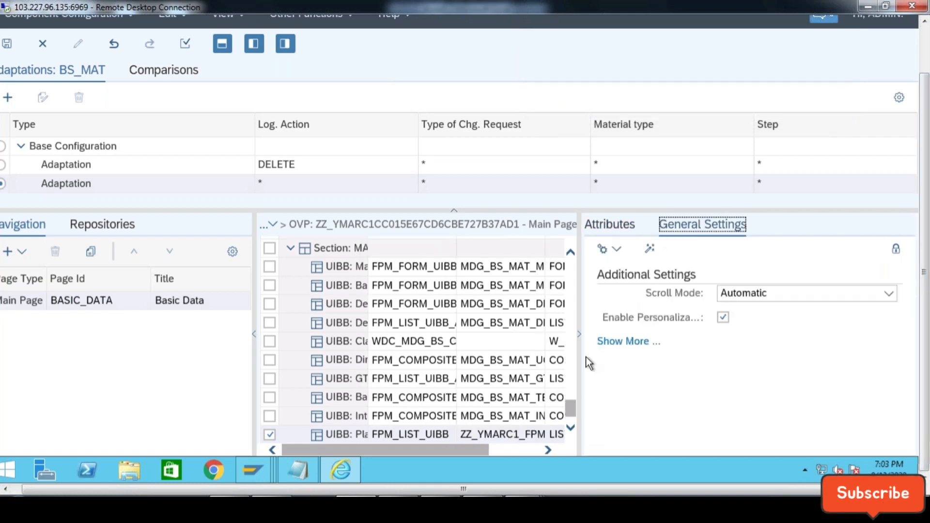
pyautogui.click(626, 342)
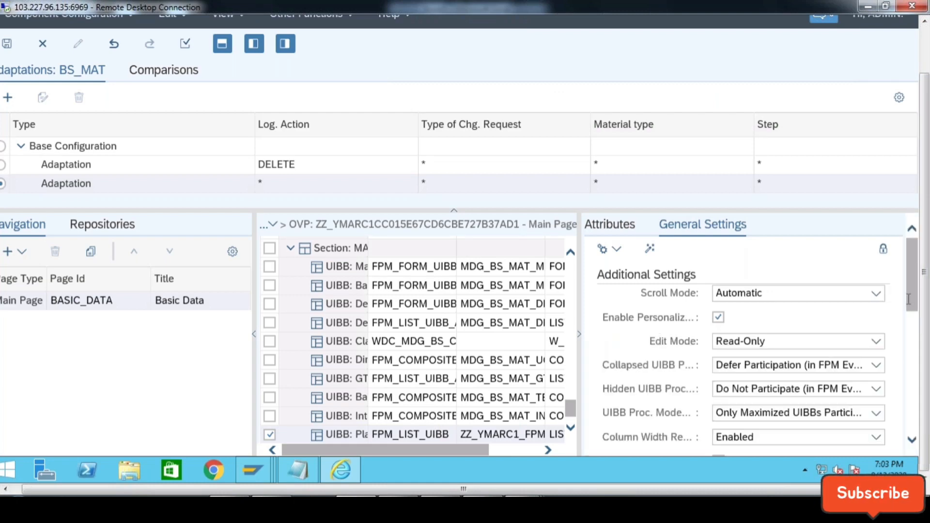
pyautogui.moveTo(912, 294); pyautogui.dragTo(913, 400)
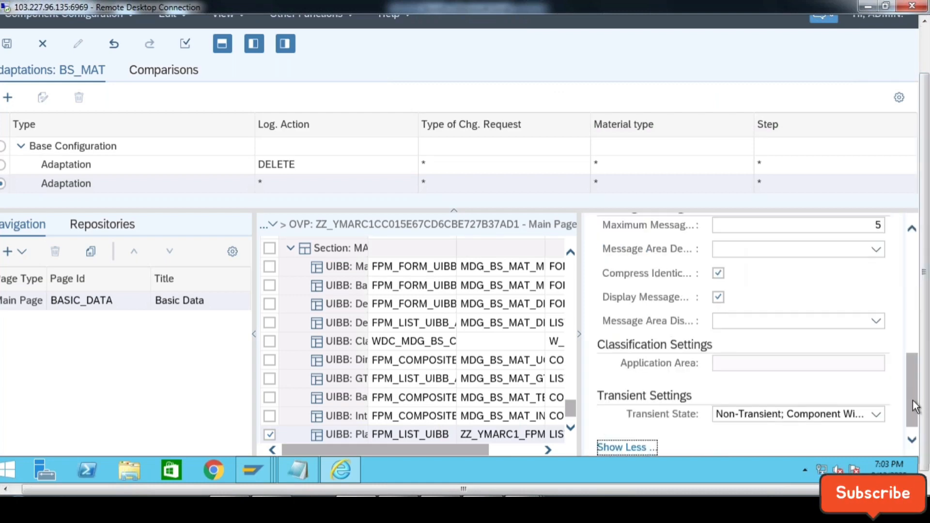
pyautogui.scroll(3, 910, 368)
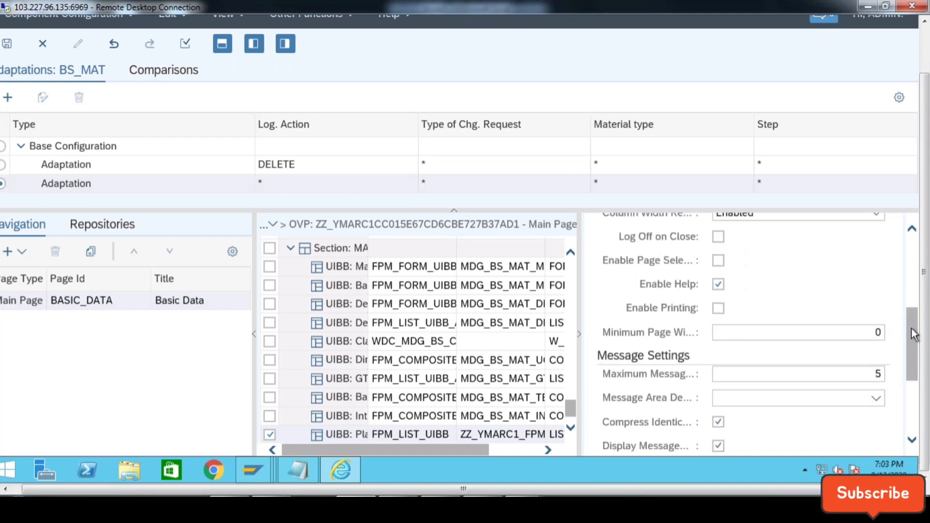
pyautogui.scroll(5, 913, 334)
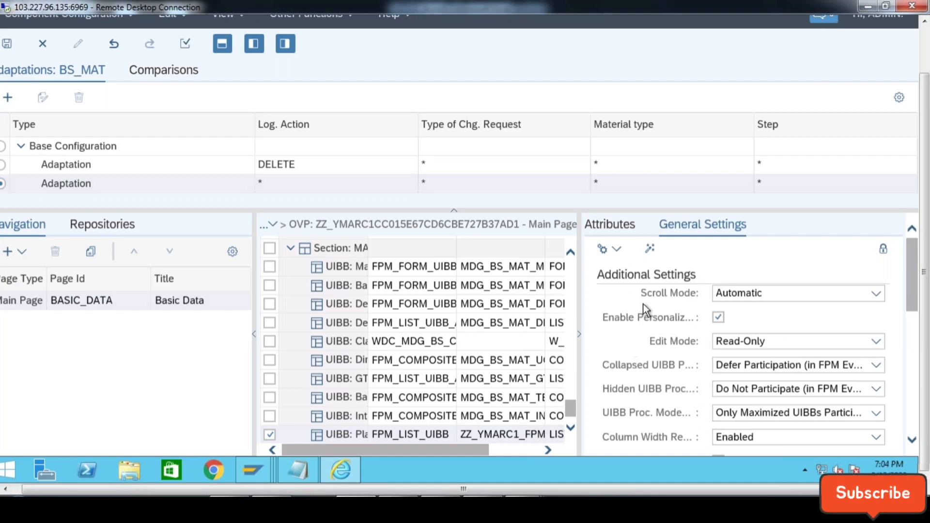
pyautogui.click(615, 227)
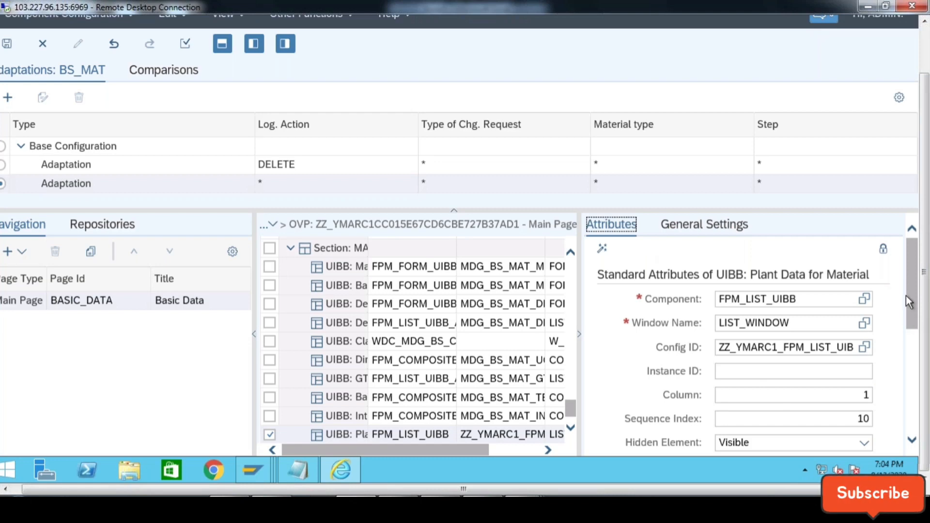
pyautogui.moveTo(909, 302); pyautogui.dragTo(916, 411)
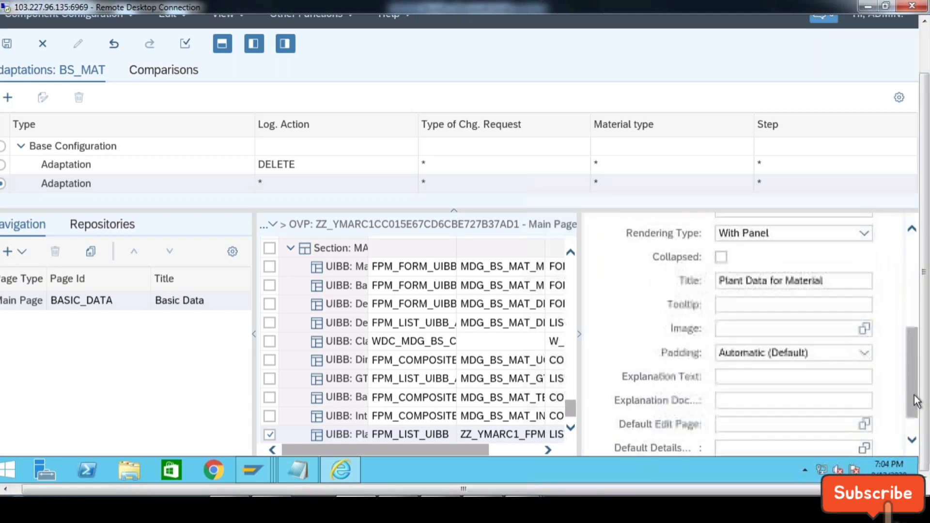
# Save the adaptation with the new UIBB and hide the attributes area.
pyautogui.click(7, 44)
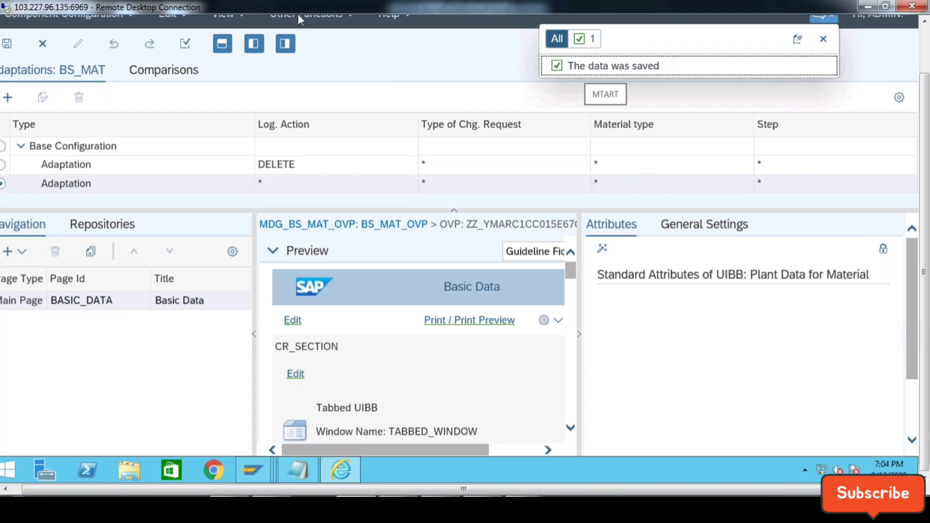
pyautogui.click(285, 44)
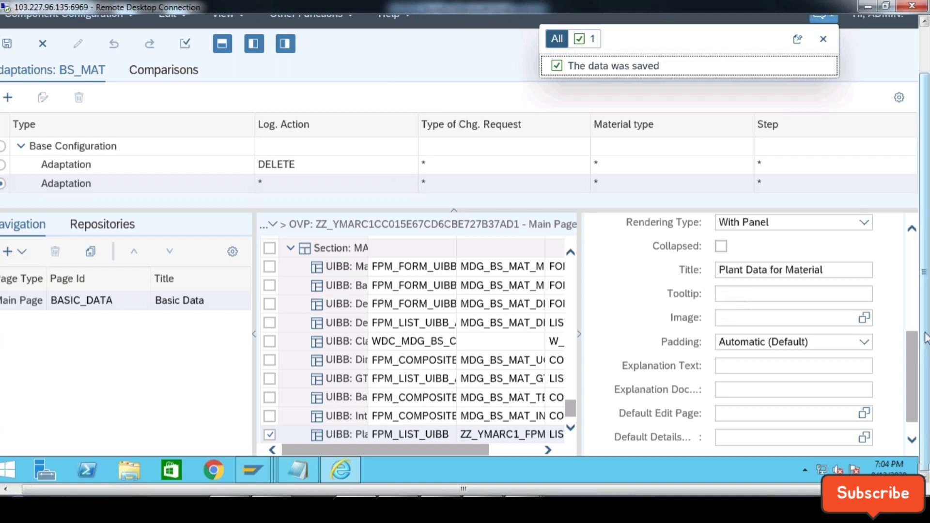
pyautogui.moveTo(915, 359); pyautogui.dragTo(291, 46)
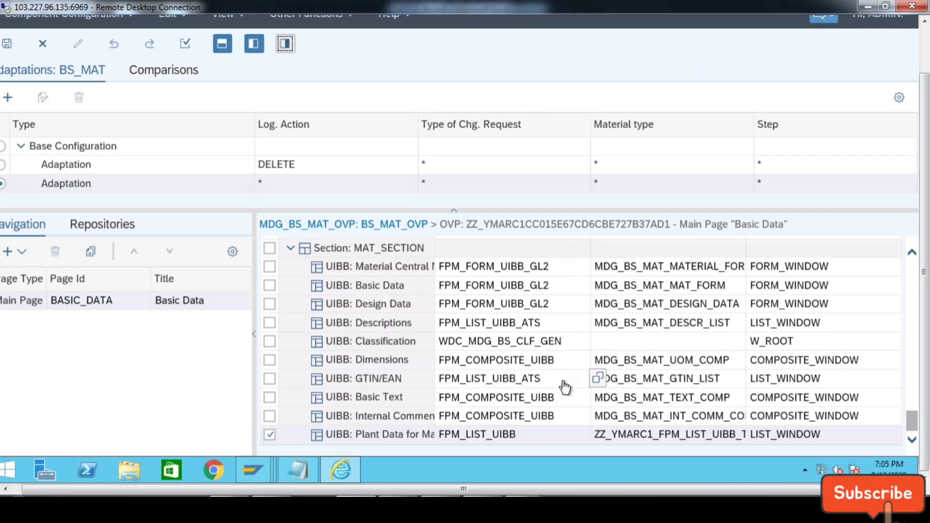
# Display the Wire Schema of the Basic Data page and look through the available transaction handlers.
pyautogui.scroll(1, 565, 387)
pyautogui.scroll(3, 565, 387)
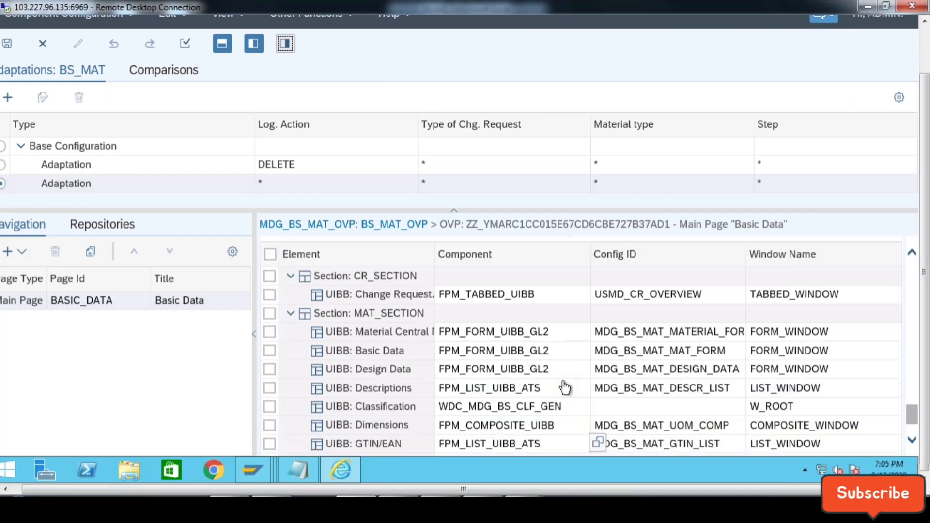
pyautogui.click(577, 271)
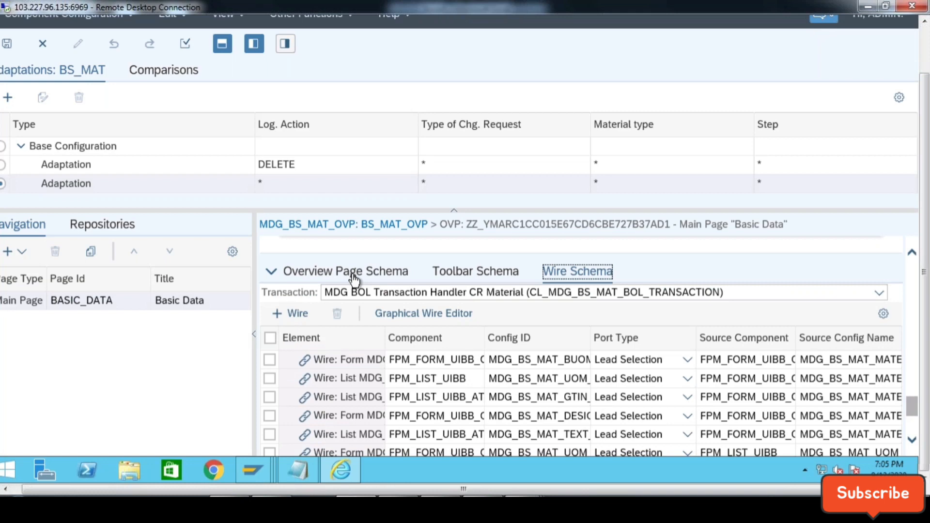
pyautogui.click(285, 271)
pyautogui.scroll(-1, 359, 272)
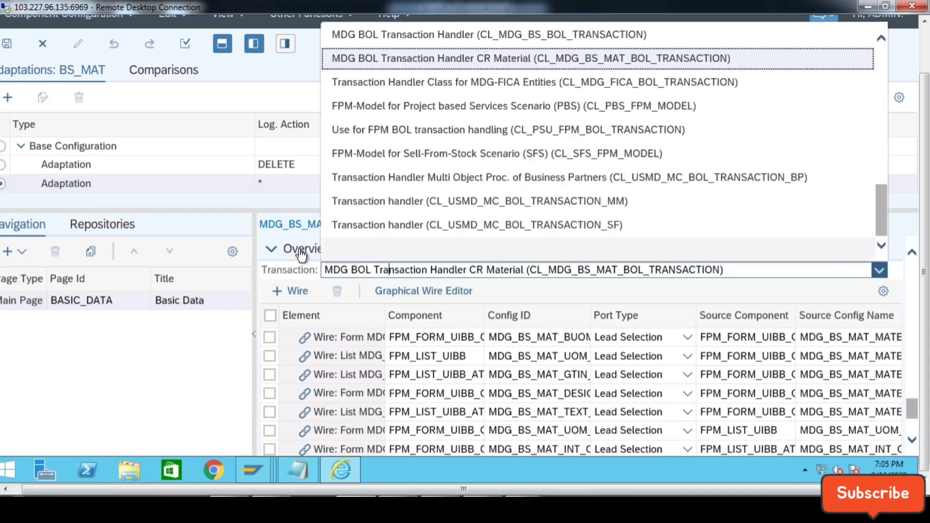
pyautogui.press('Escape')
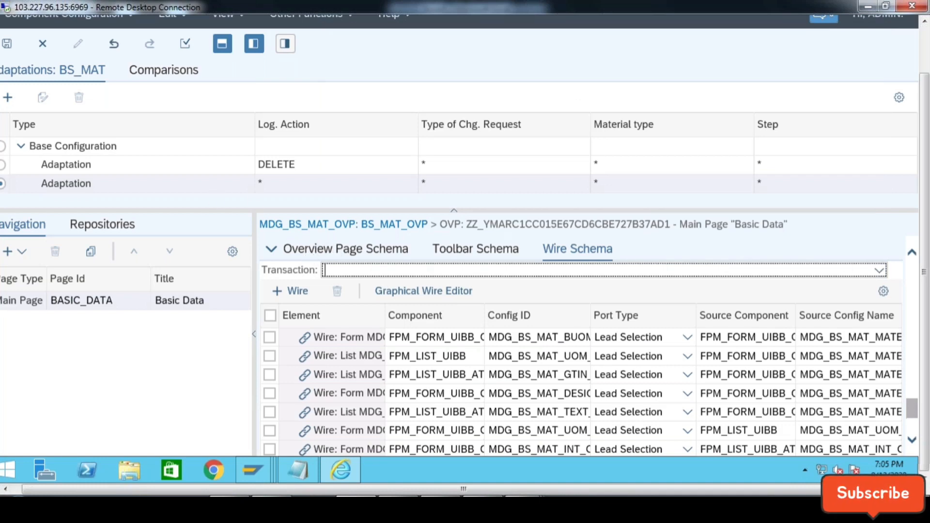
# Review the UIBBs listed under MAT_SECTION in the overview page schema of the Basic Data page.
pyautogui.click(345, 249)
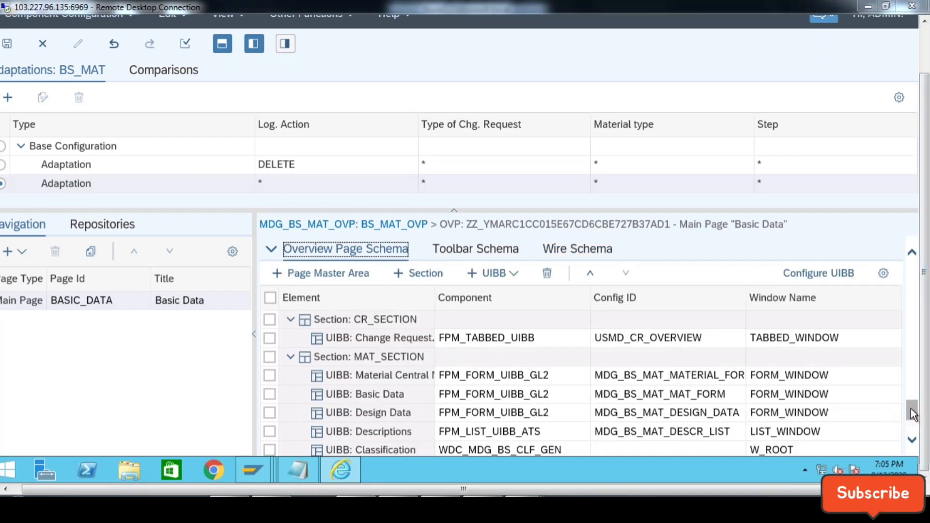
pyautogui.moveTo(912, 418); pyautogui.dragTo(917, 429)
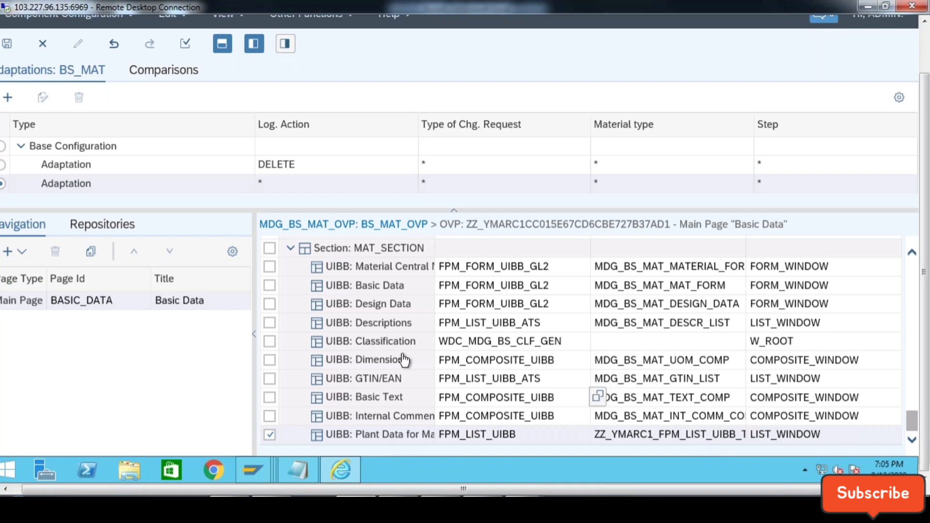
pyautogui.scroll(3, 390, 335)
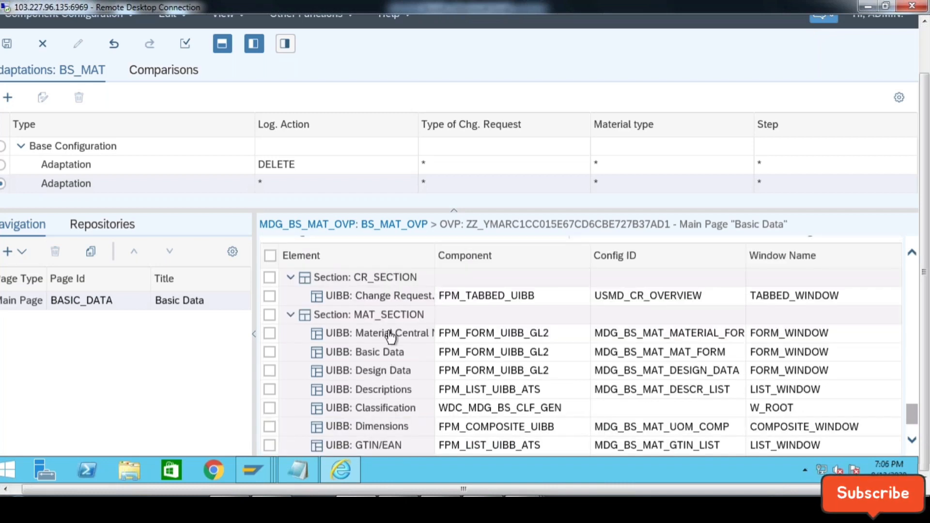
pyautogui.scroll(-1, 390, 334)
pyautogui.scroll(-1, 630, 401)
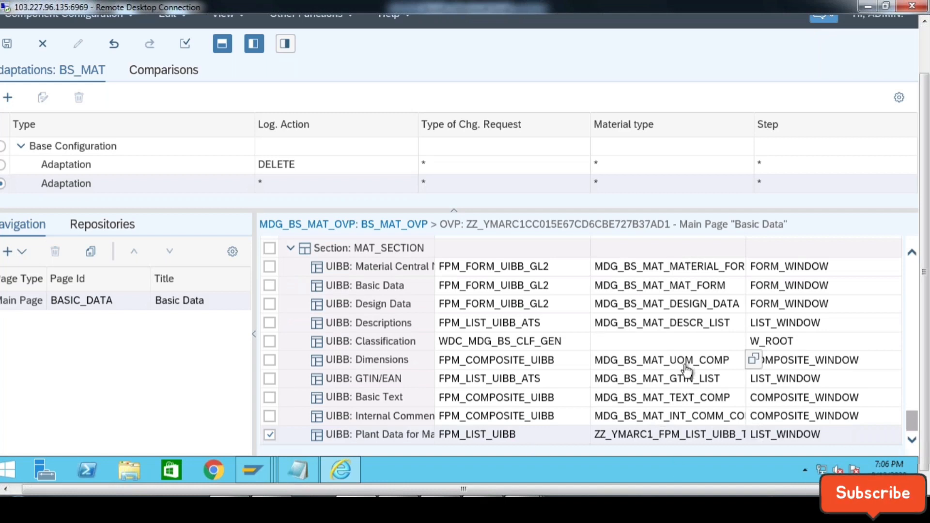
pyautogui.scroll(3, 660, 369)
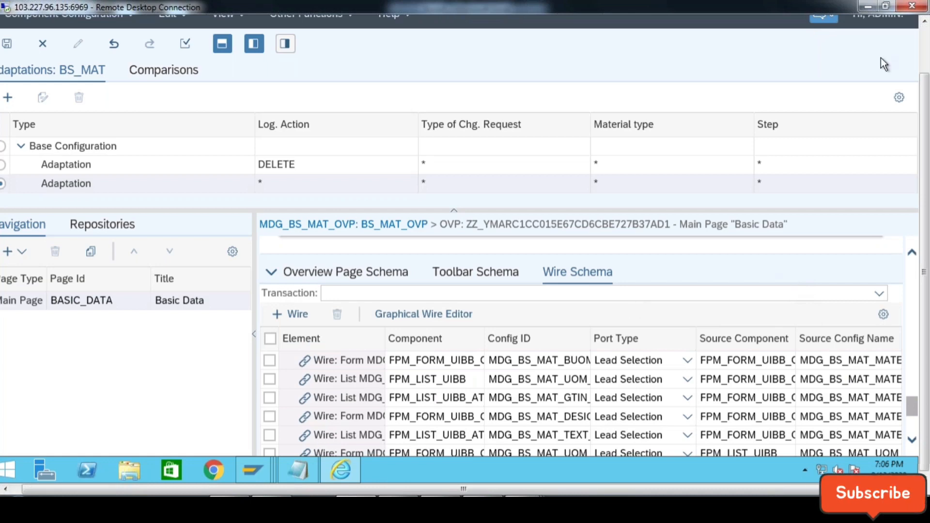
# Switch to the Web Dynpro Explorer in SAP GUI, restart the configurator for BS_MAT_OVP and open the application configuration in display mode.
pyautogui.moveTo(923, 85); pyautogui.dragTo(923, 44)
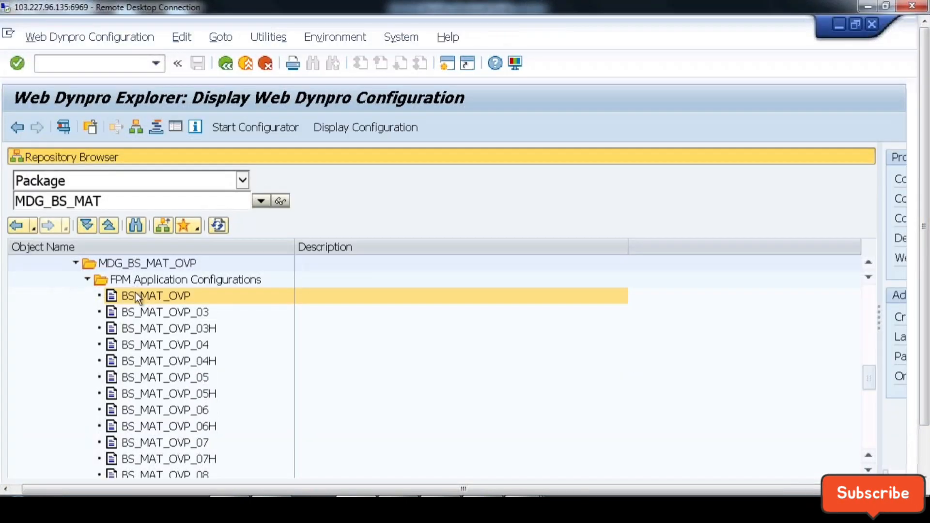
pyautogui.click(261, 127)
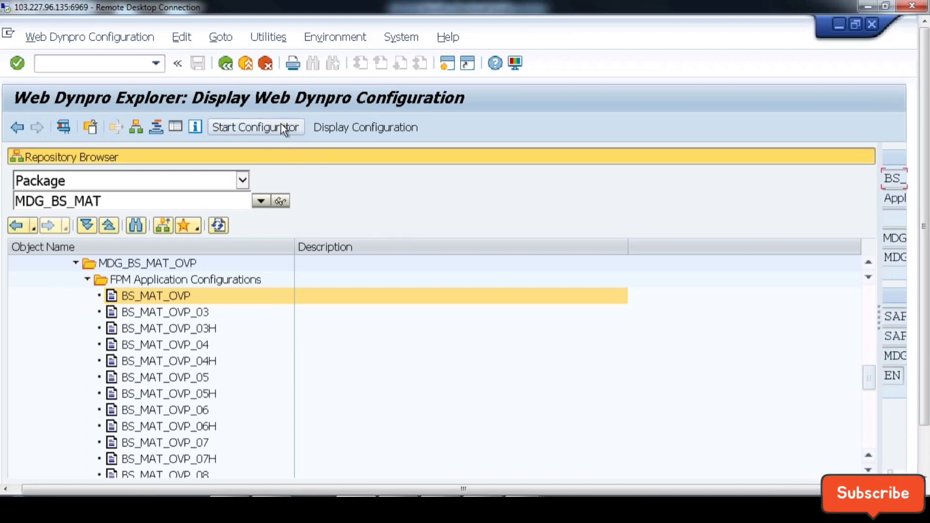
pyautogui.click(561, 129)
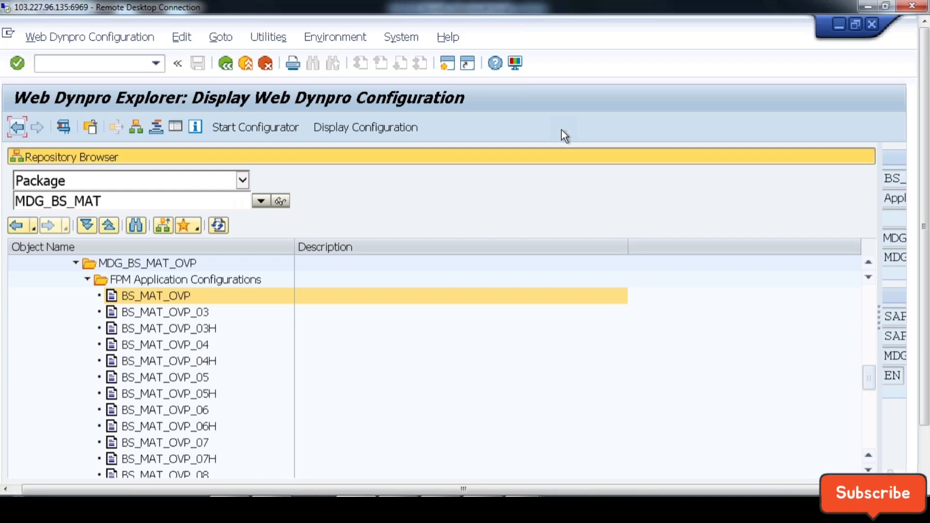
pyautogui.click(275, 127)
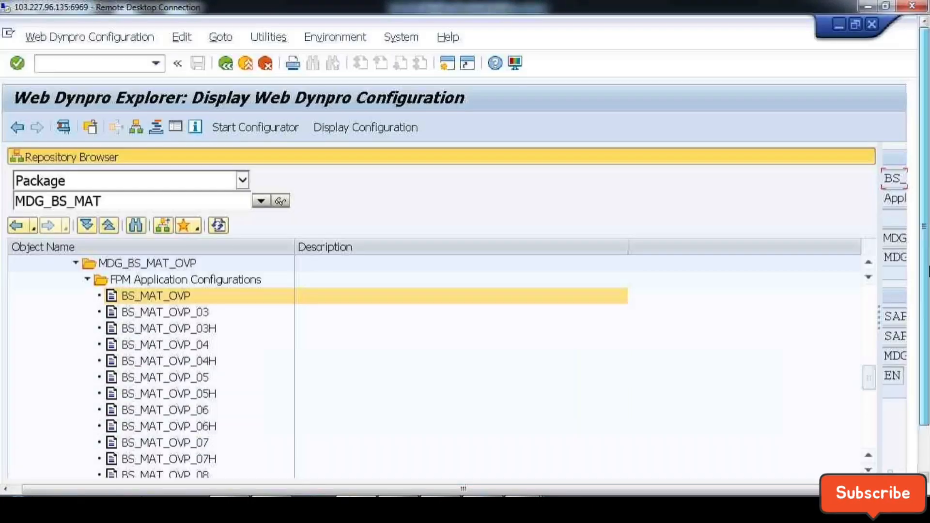
pyautogui.click(256, 127)
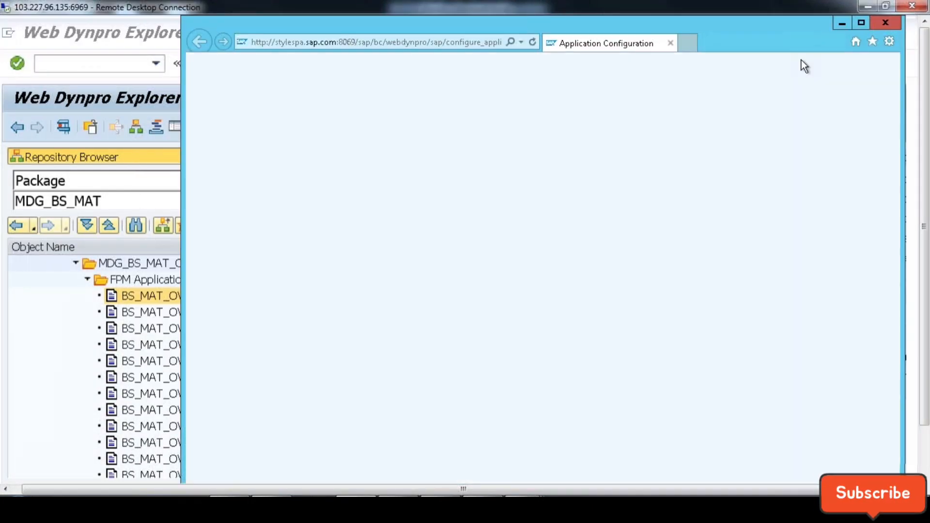
pyautogui.click(862, 23)
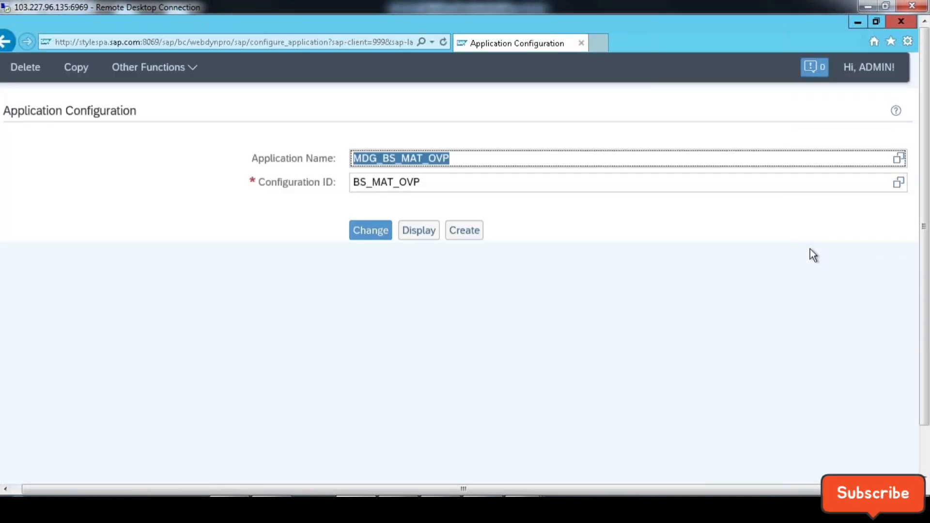
pyautogui.click(427, 235)
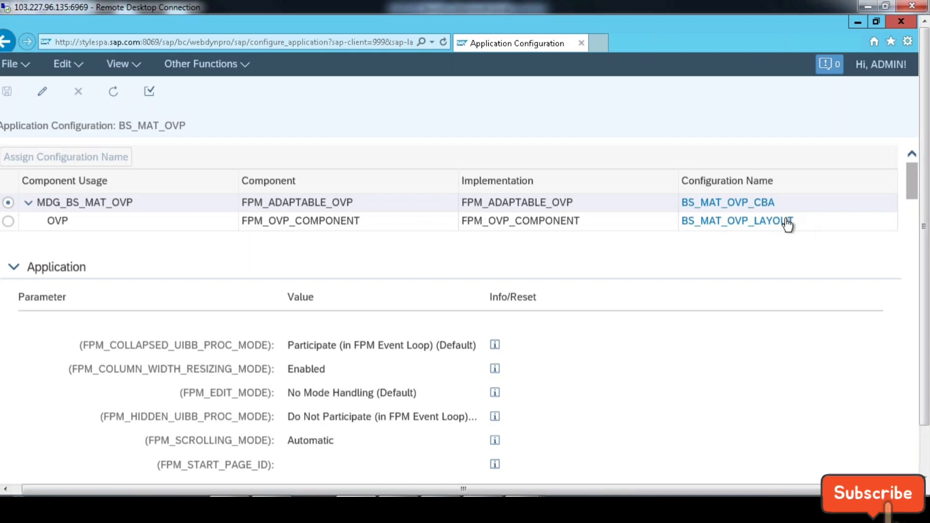
# Open the component configuration BS_MAT_OVP_LAYOUT and select the adaptation whose Log. Action is *.
pyautogui.click(787, 222)
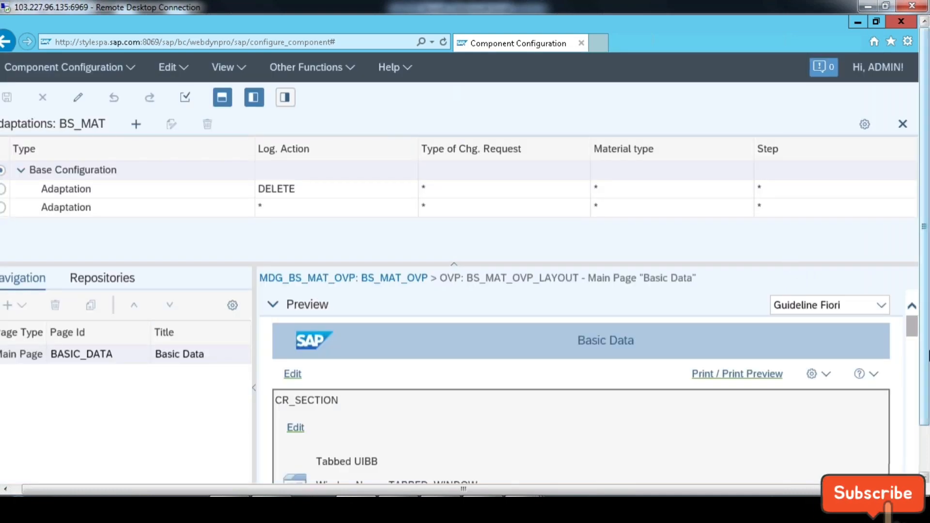
pyautogui.scroll(-2, 927, 363)
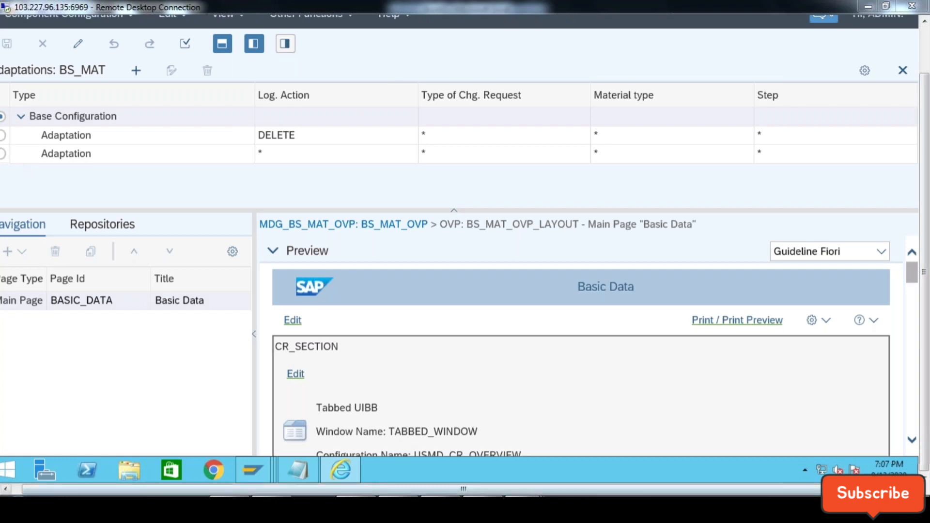
pyautogui.moveTo(428, 493); pyautogui.dragTo(418, 493)
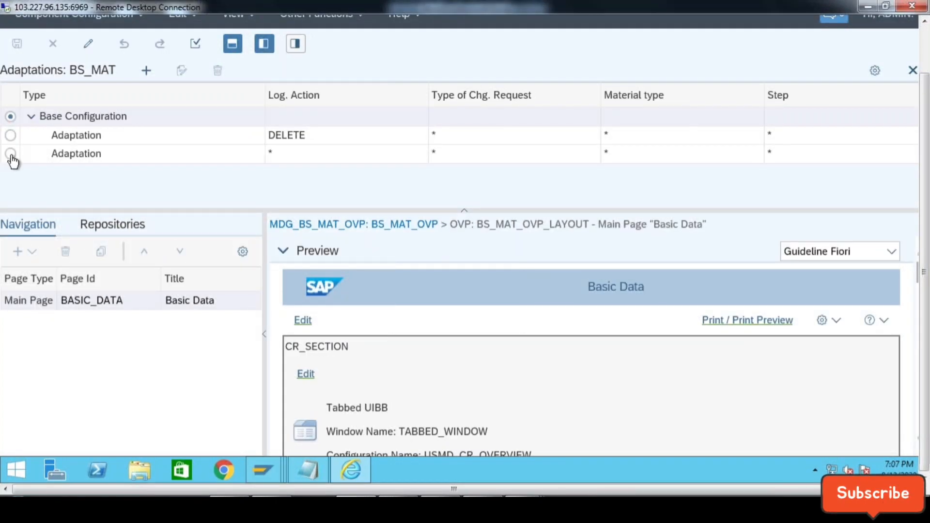
pyautogui.click(11, 155)
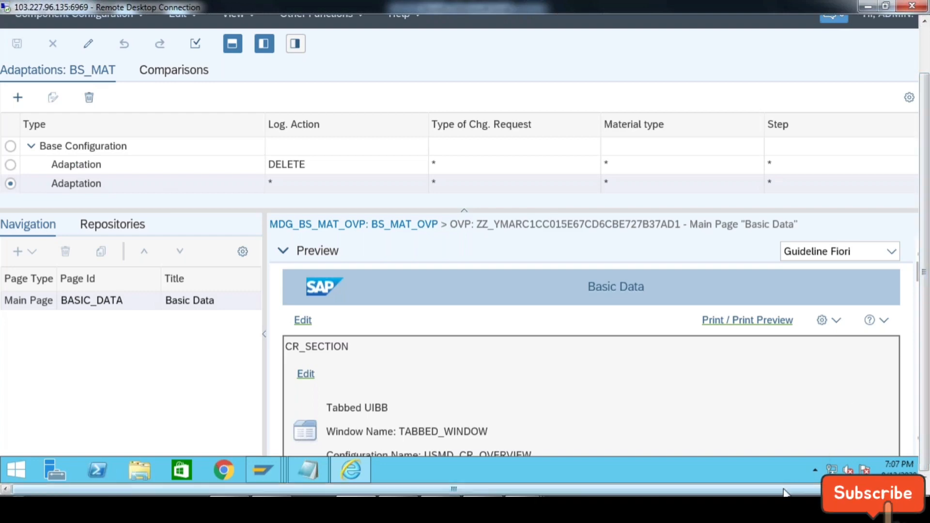
# Examine the adaptation's page preview, the UIBBs in its overview page schema, and its wire schema with the transaction handler.
pyautogui.moveTo(782, 489); pyautogui.dragTo(819, 489)
pyautogui.scroll(-1, 921, 371)
pyautogui.scroll(-10, 922, 375)
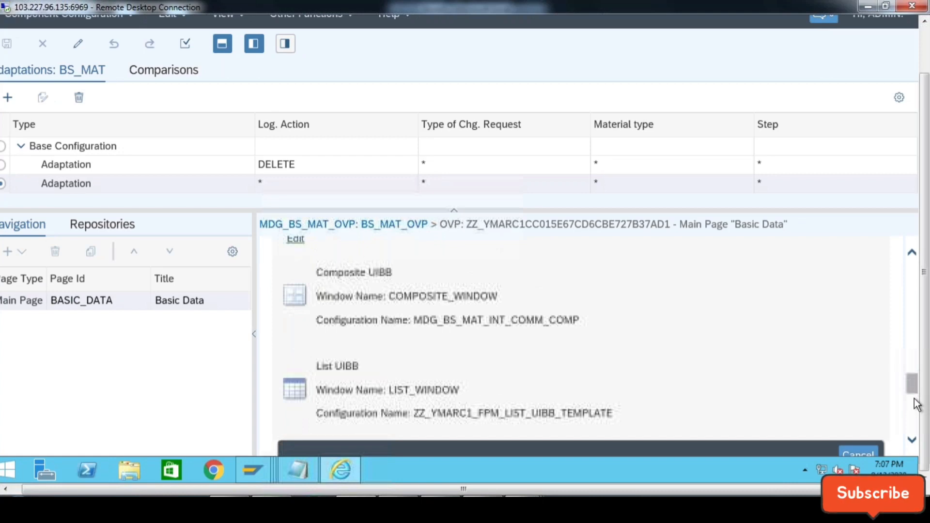
pyautogui.scroll(-2, 914, 400)
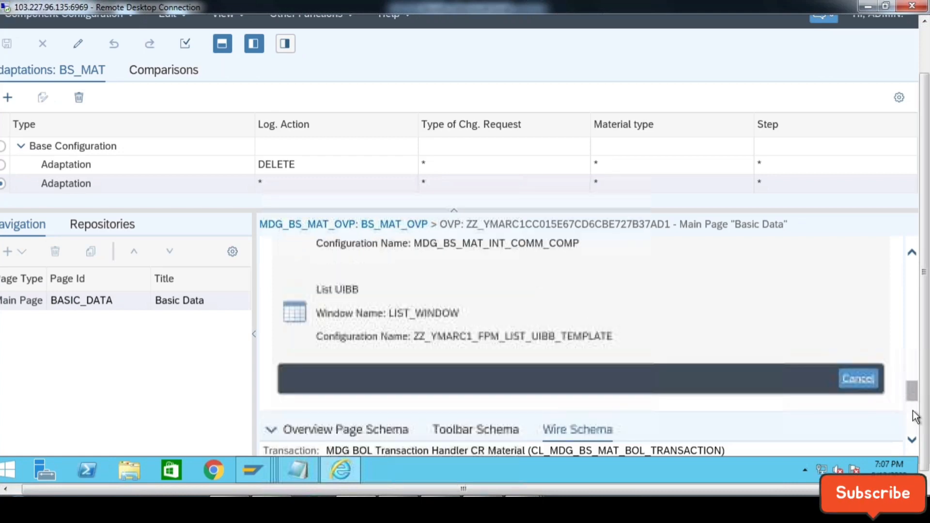
pyautogui.scroll(-3, 897, 427)
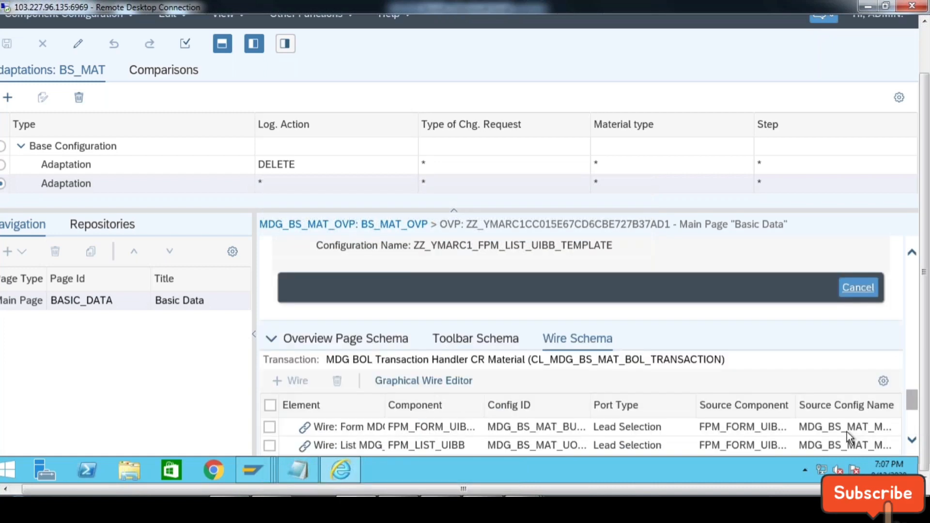
pyautogui.click(333, 320)
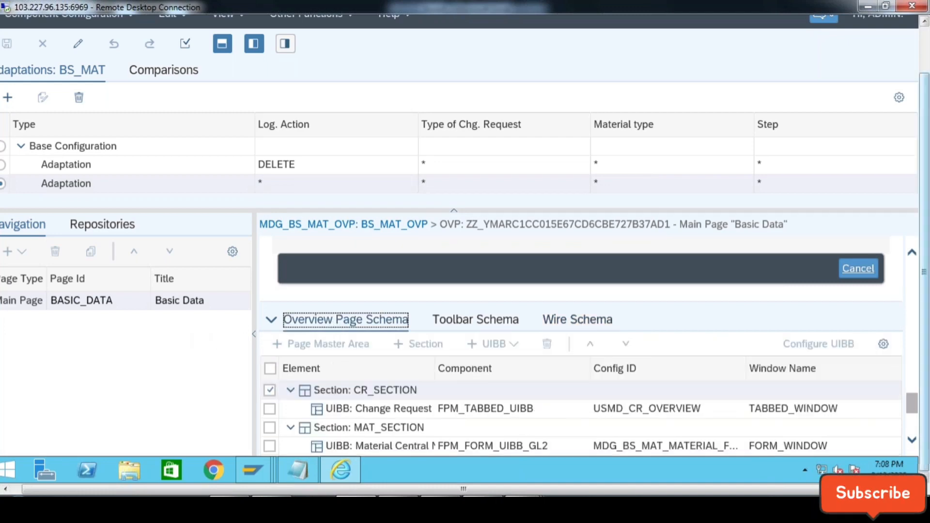
pyautogui.moveTo(913, 405); pyautogui.dragTo(911, 437)
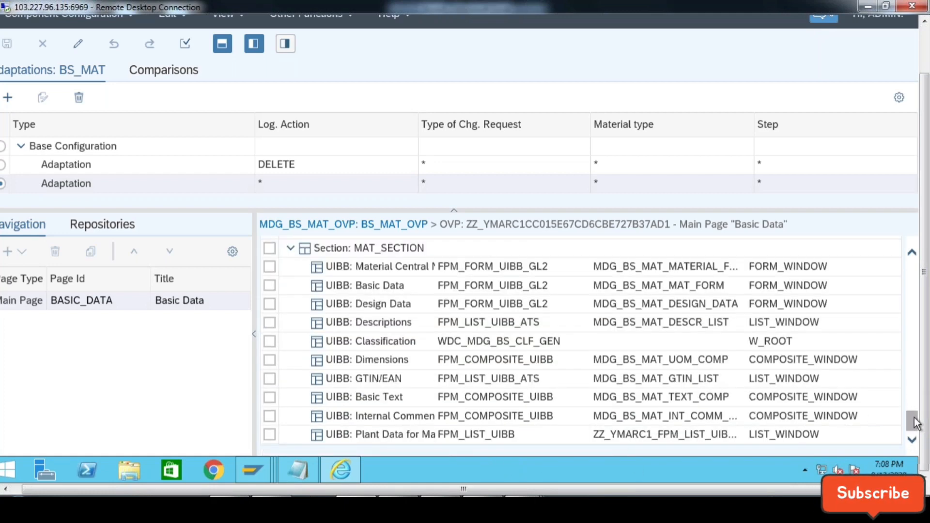
pyautogui.moveTo(915, 418); pyautogui.dragTo(913, 405)
pyautogui.click(586, 266)
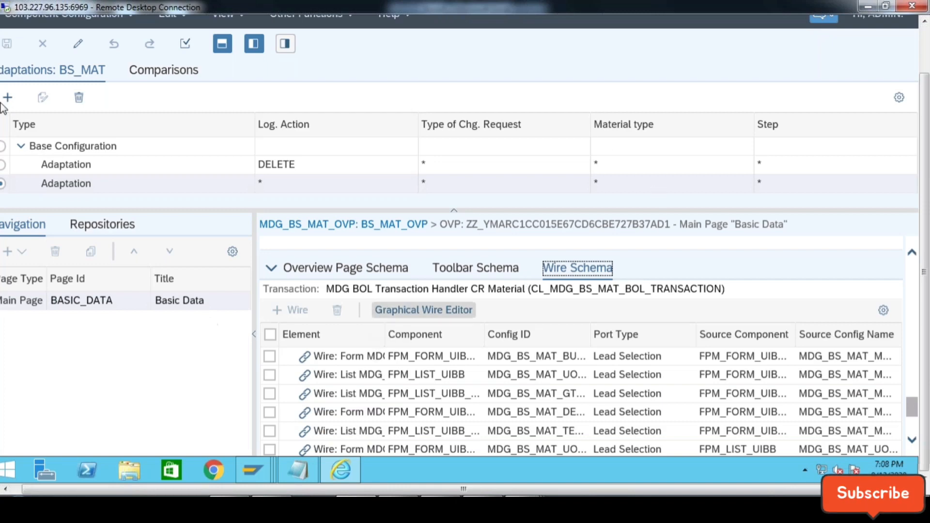
# Switch the adaptation to edit mode, add a new wire to the wire schema and display the wire's attributes.
pyautogui.click(79, 46)
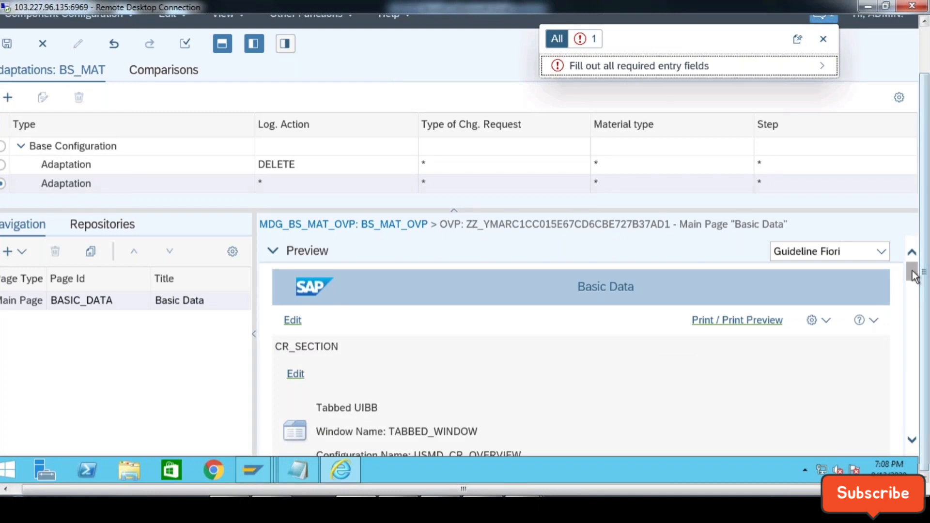
pyautogui.click(908, 377)
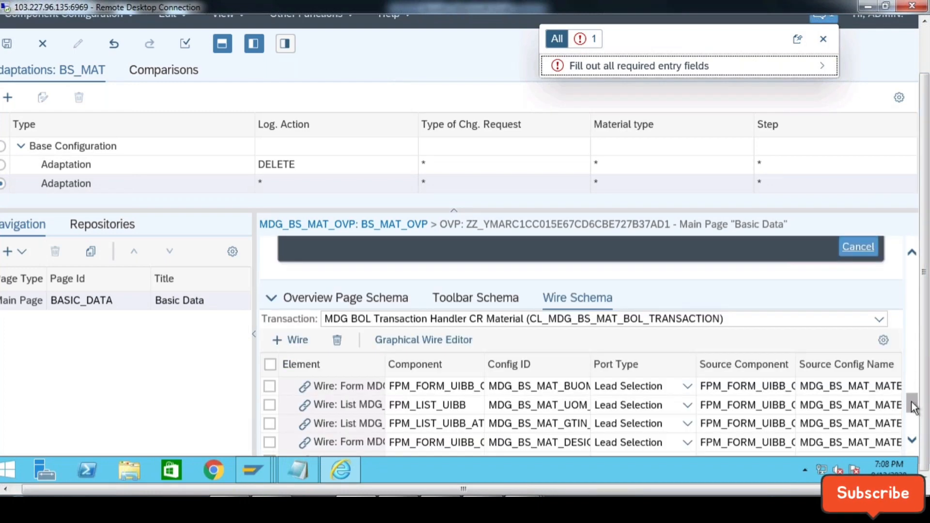
pyautogui.scroll(-5, 915, 443)
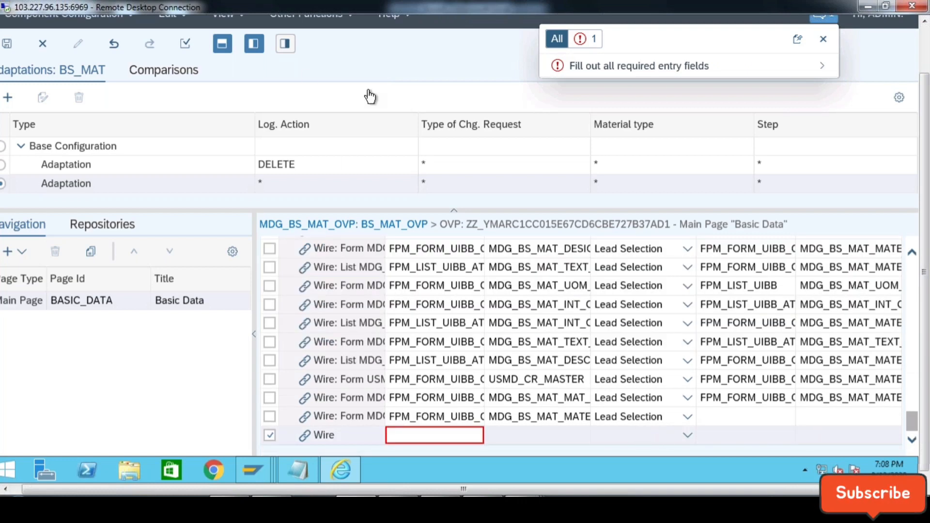
pyautogui.click(284, 44)
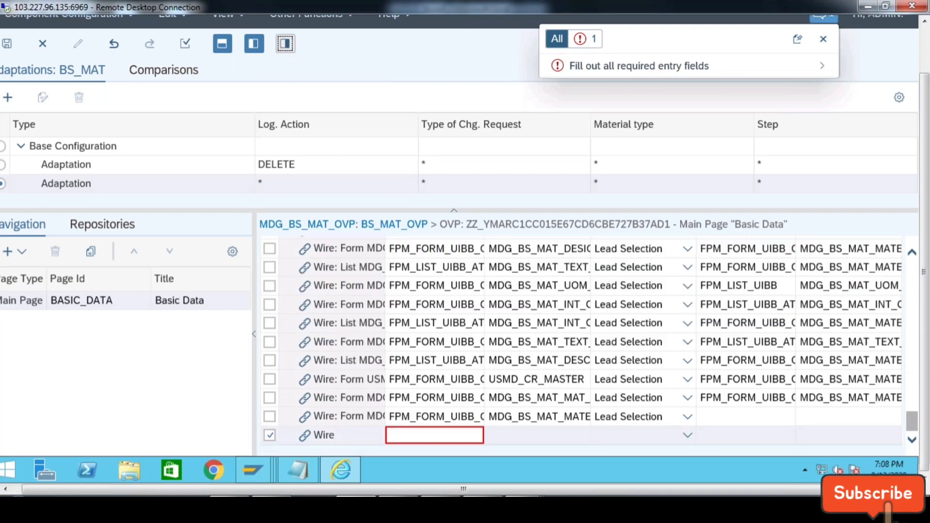
pyautogui.moveTo(925, 206); pyautogui.dragTo(925, 160)
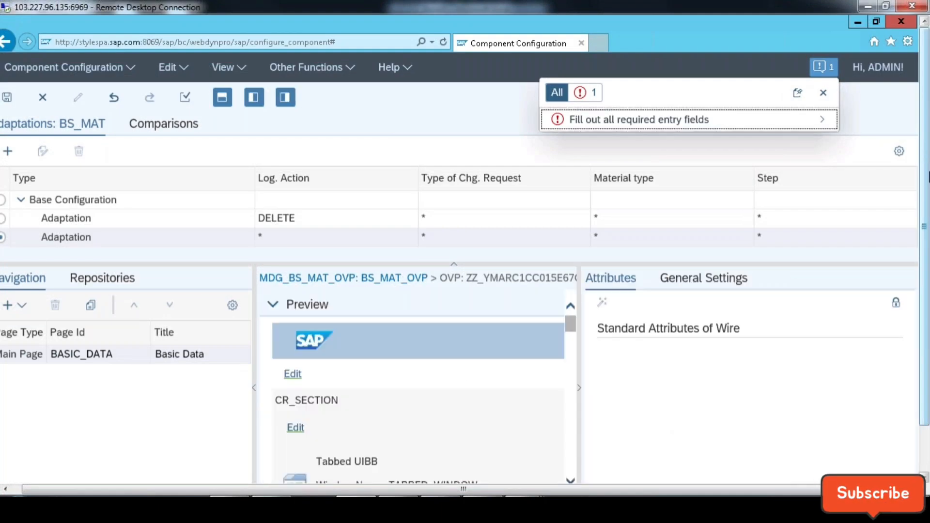
pyautogui.moveTo(925, 342); pyautogui.dragTo(927, 395)
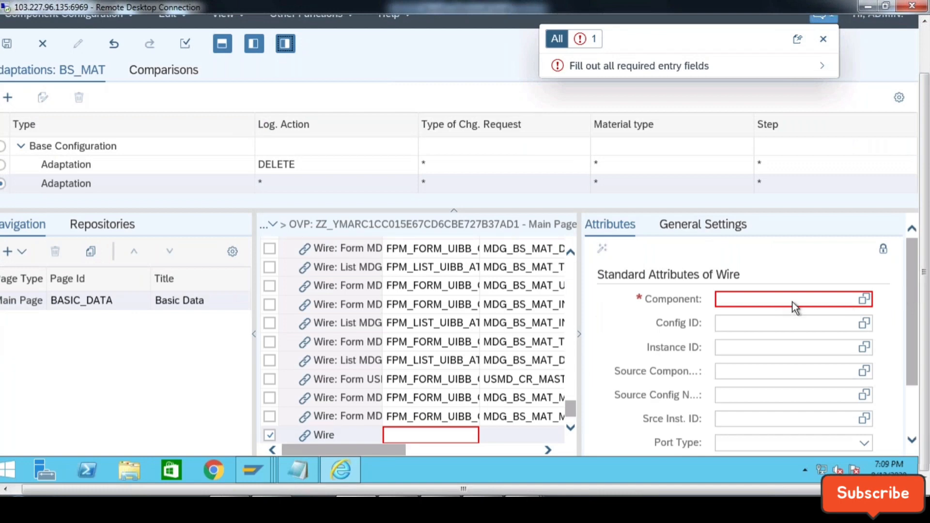
# Set the new wire's component to FPM_LIST_UIBB with config ID ZZ_YMARC1_FPM_LIST_UIBB_TEMPLATE using the component search.
pyautogui.click(803, 299)
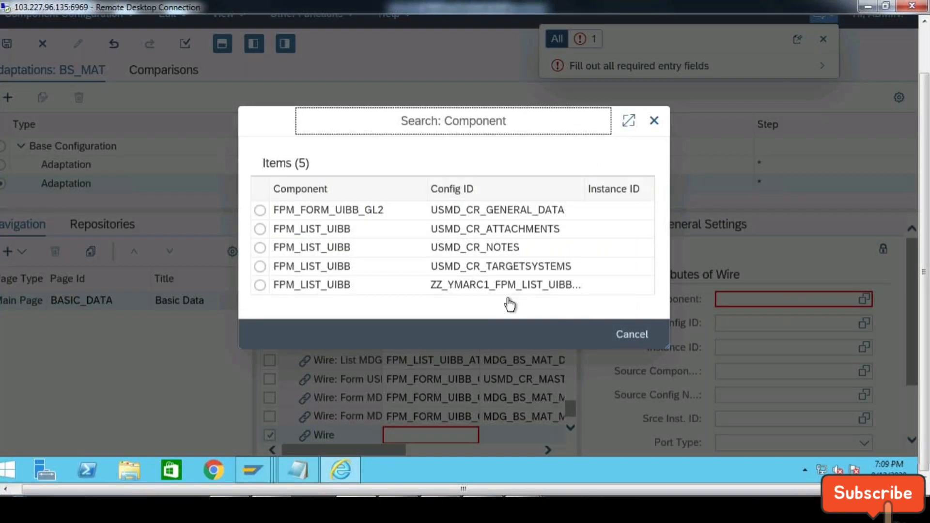
pyautogui.click(474, 291)
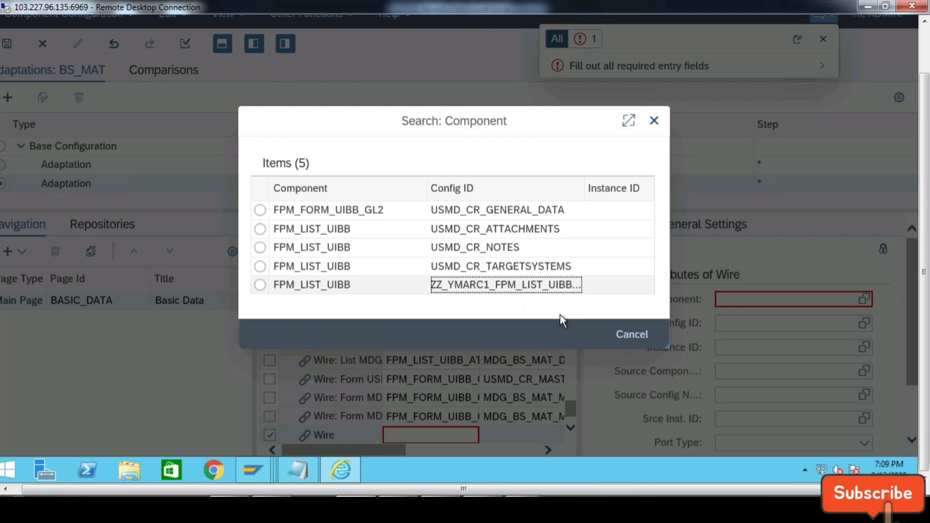
pyautogui.click(517, 284)
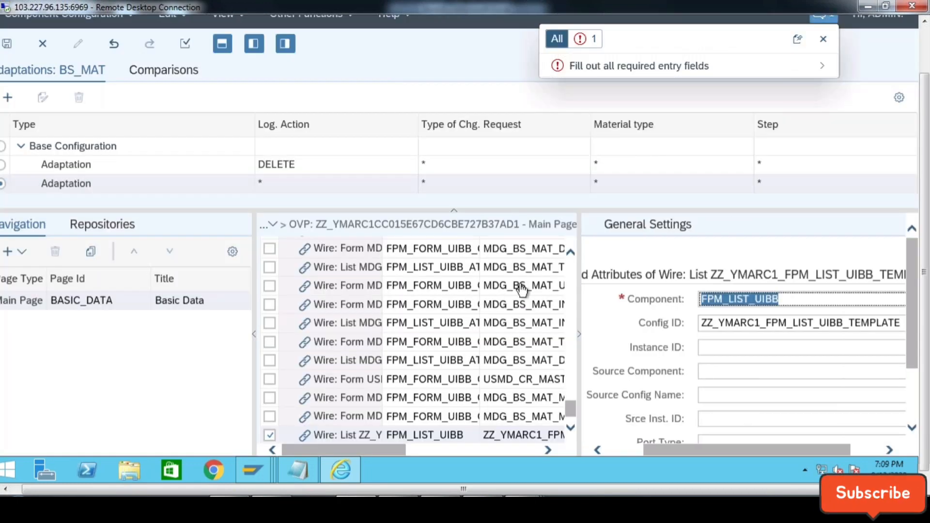
pyautogui.moveTo(767, 450); pyautogui.dragTo(800, 451)
pyautogui.moveTo(705, 449)
pyautogui.mouseDown()
pyautogui.moveTo(608, 452)
pyautogui.moveTo(688, 451)
pyautogui.mouseUp()
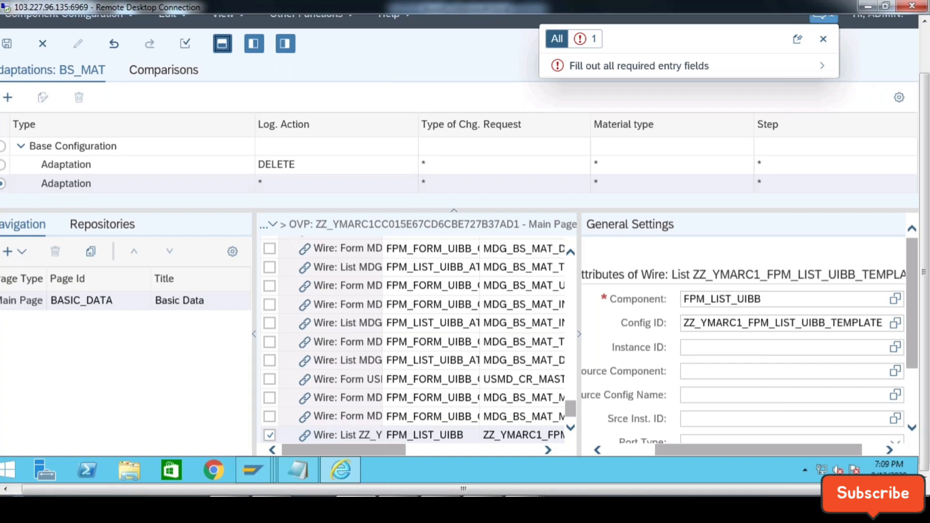
# Hide the adaptations and navigation areas to enlarge the wire schema and attributes areas.
pyautogui.click(253, 46)
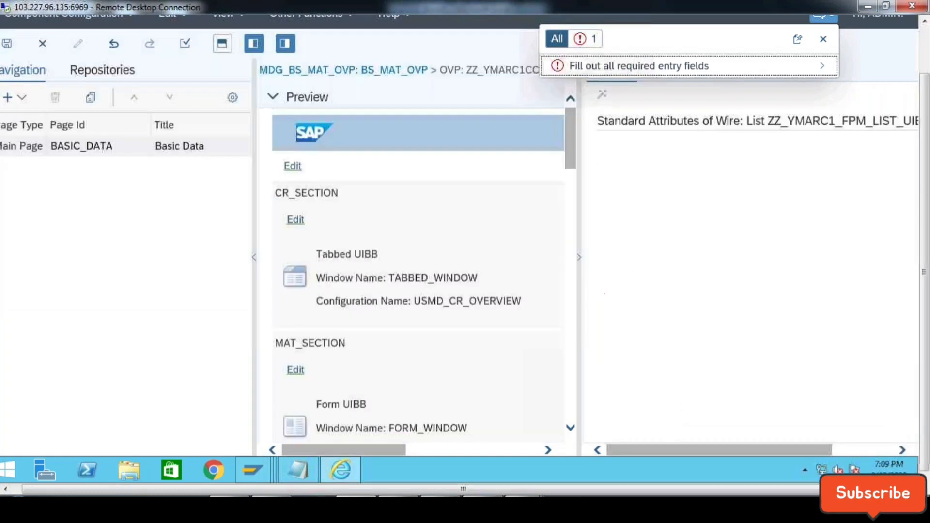
pyautogui.click(251, 48)
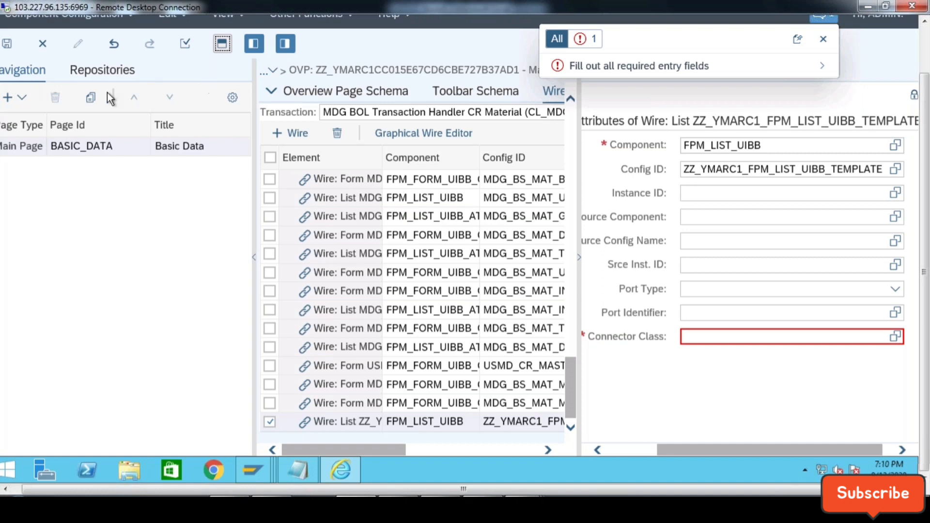
pyautogui.click(254, 45)
pyautogui.click(225, 47)
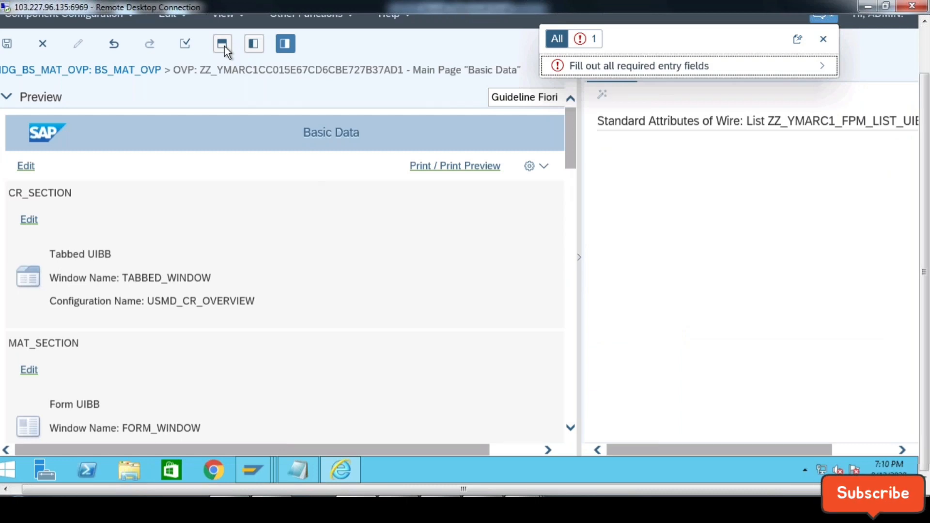
# Widen the wire attributes area and set the source component to FPM_FORM_UIBB_GL2 with source config MDG_BS_MAT_MATERIAL_FORM.
pyautogui.click(253, 43)
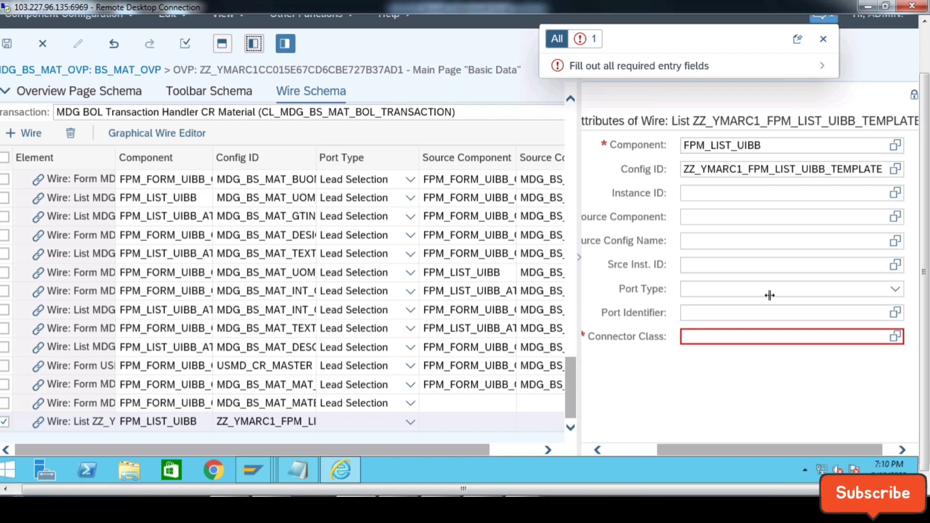
pyautogui.moveTo(579, 300); pyautogui.dragTo(539, 299)
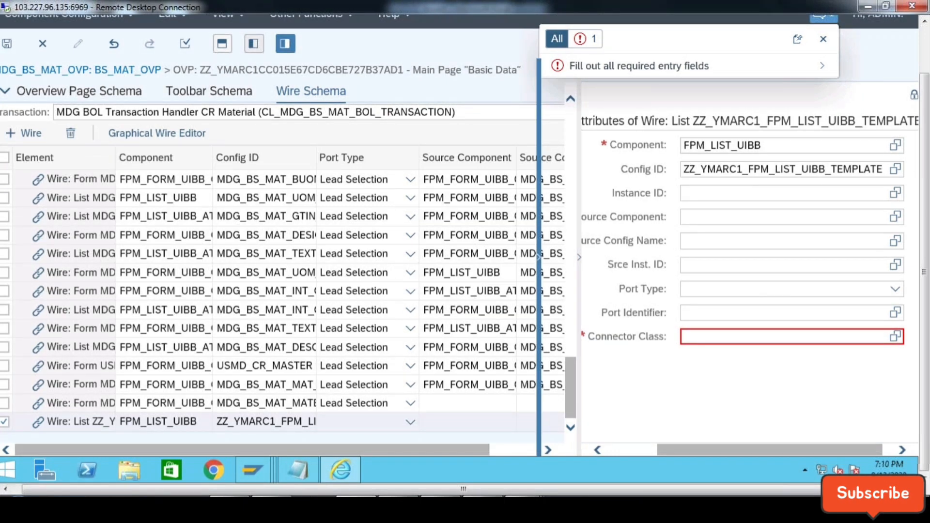
pyautogui.moveTo(539, 299); pyautogui.dragTo(372, 299)
pyautogui.moveTo(925, 272); pyautogui.dragTo(924, 226)
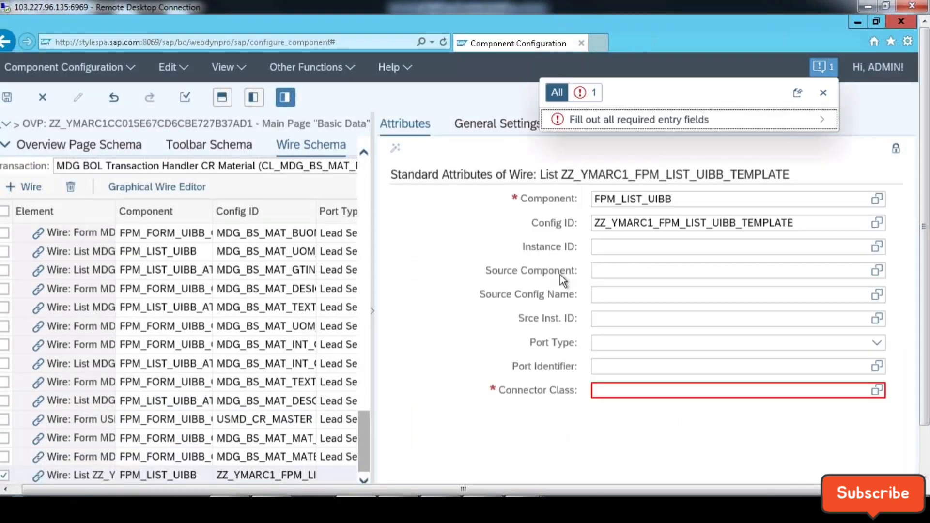
pyautogui.click(879, 274)
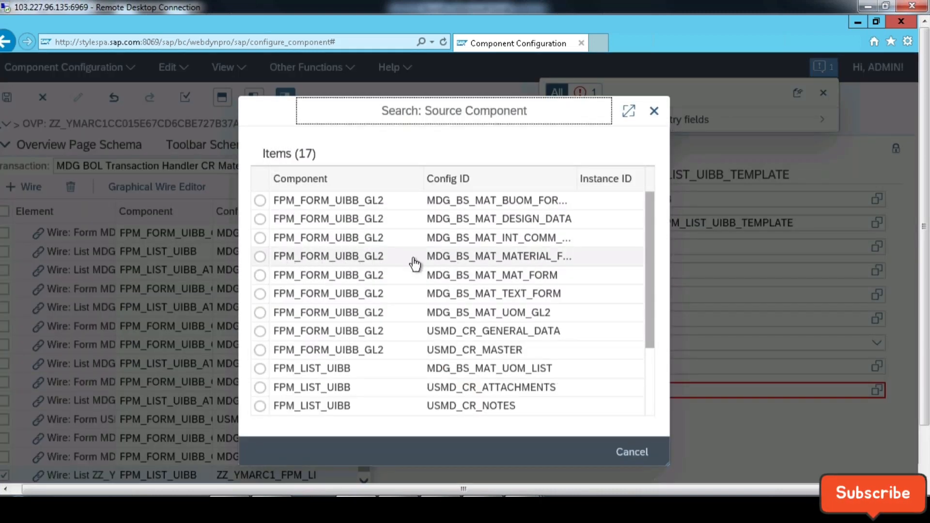
pyautogui.click(538, 262)
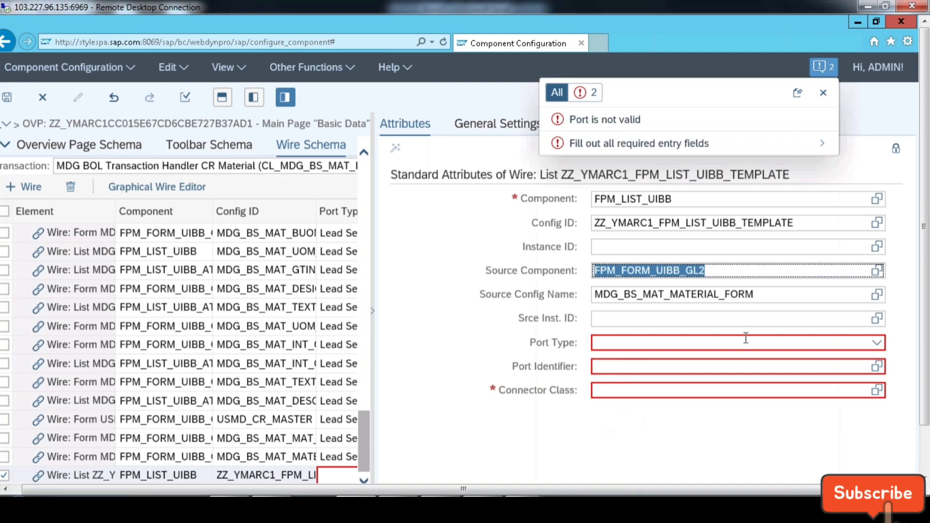
# Set the wire's port type to Lead Selection and its port identifier to MARA.
pyautogui.click(877, 344)
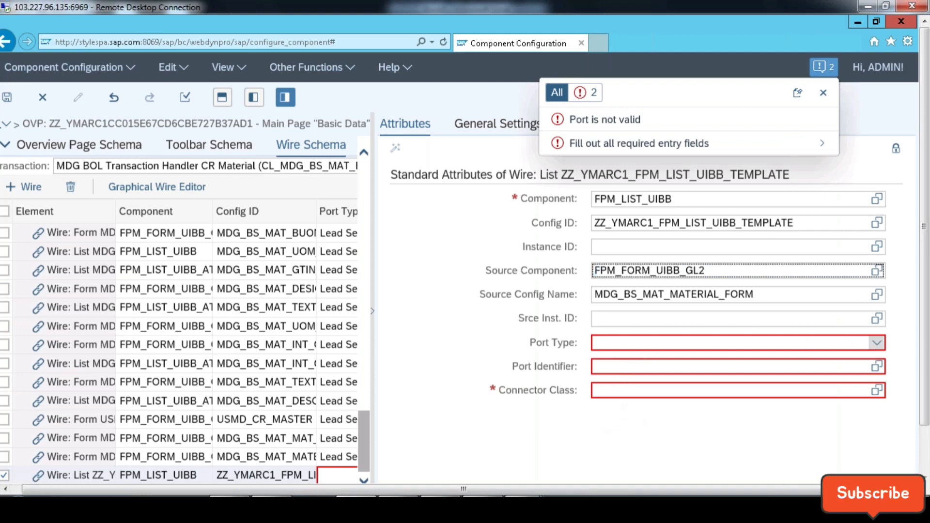
pyautogui.click(877, 344)
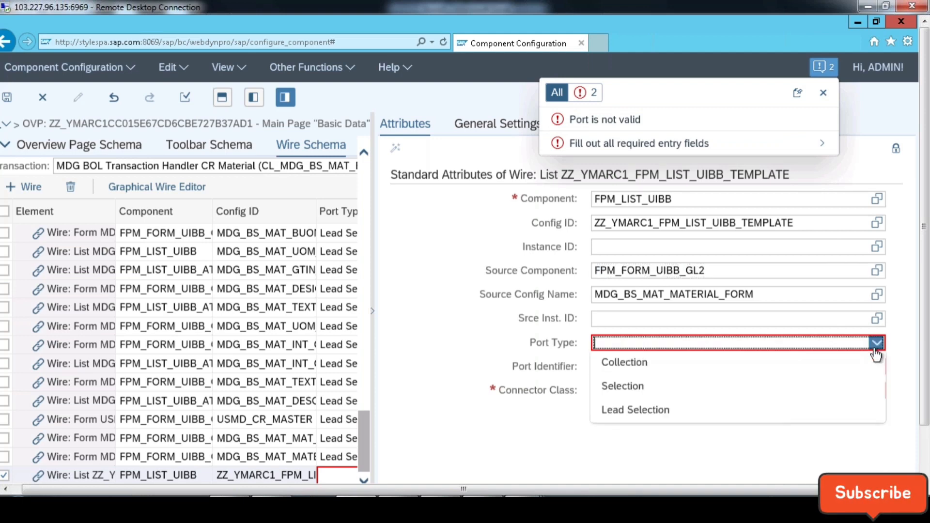
pyautogui.click(649, 410)
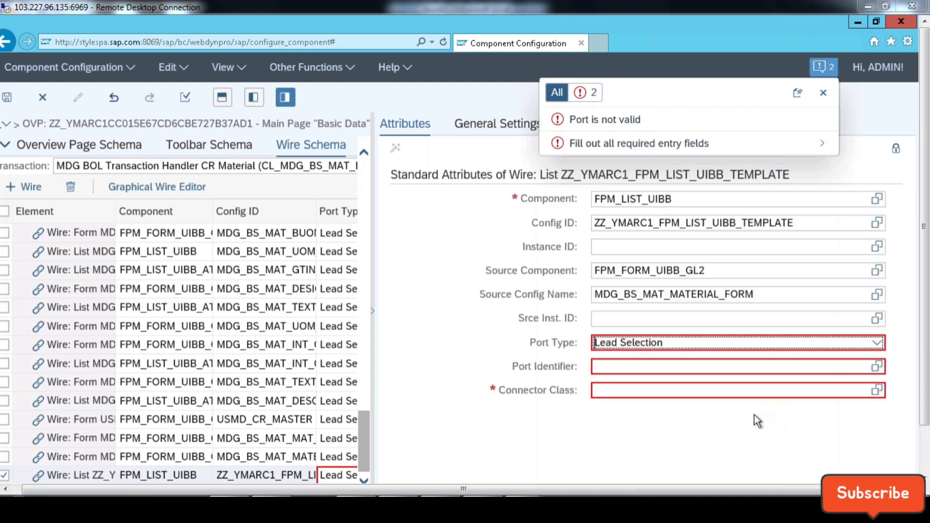
pyautogui.press('Tab')
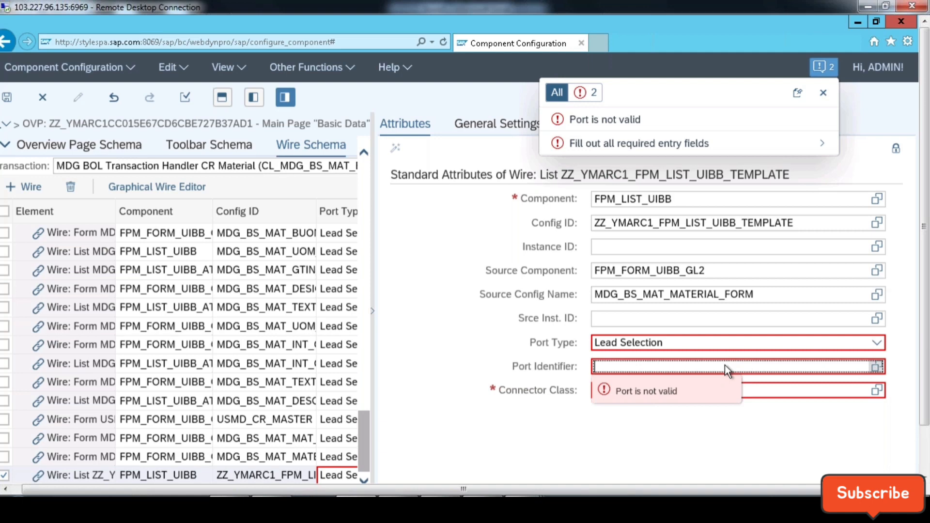
pyautogui.press('F4')
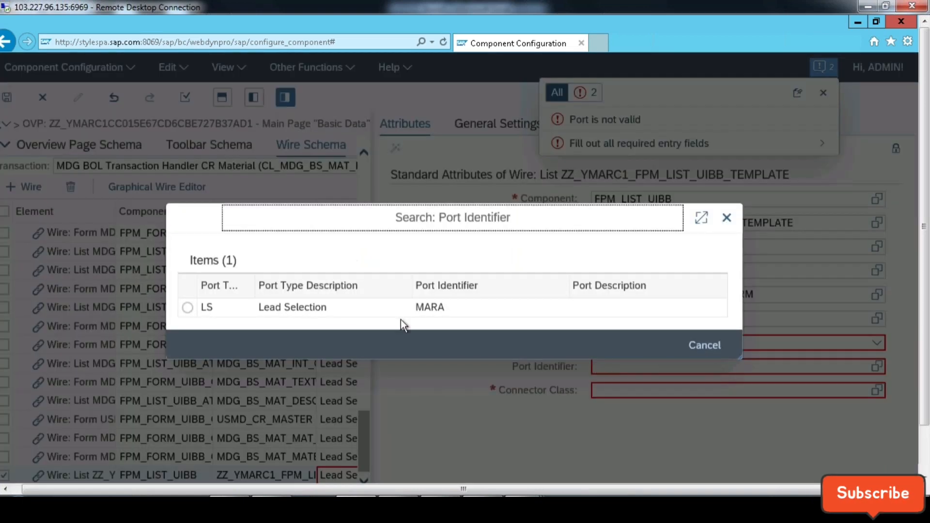
pyautogui.click(441, 310)
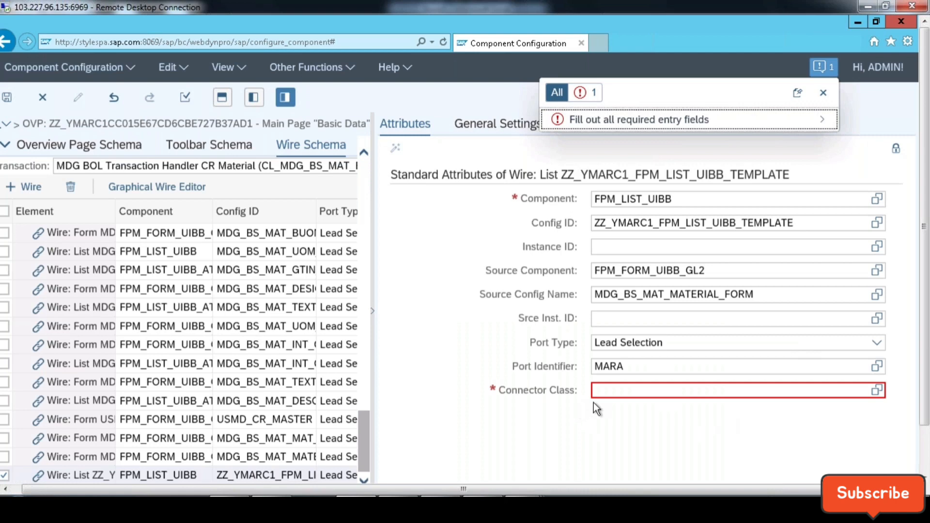
# Set the wire's connector class to the Default Connector /PLMU/CL_FRW_W_CONN_DEFAULT and save the adaptation.
pyautogui.click(877, 393)
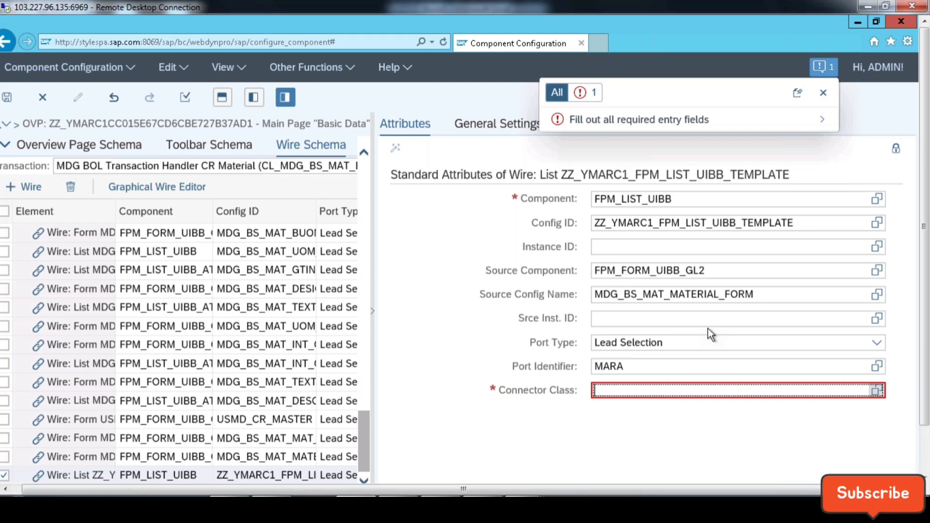
pyautogui.click(877, 391)
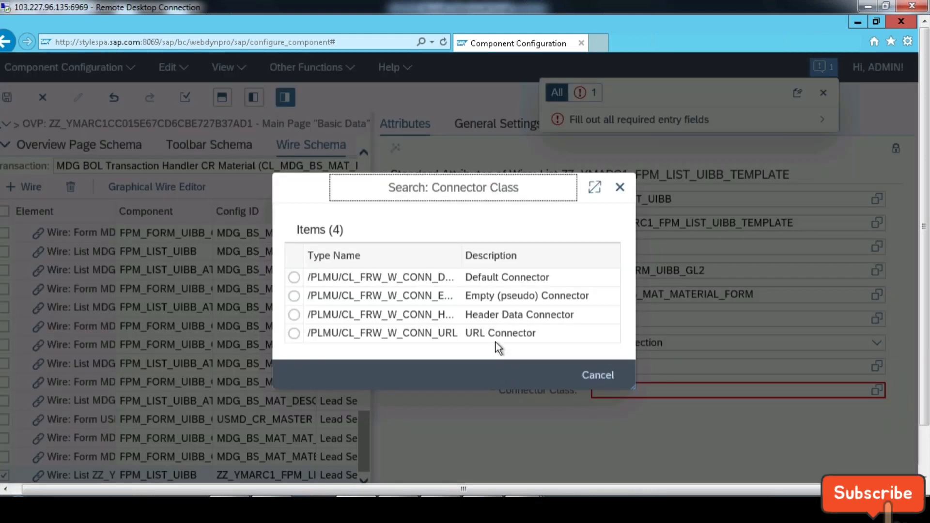
pyautogui.click(495, 284)
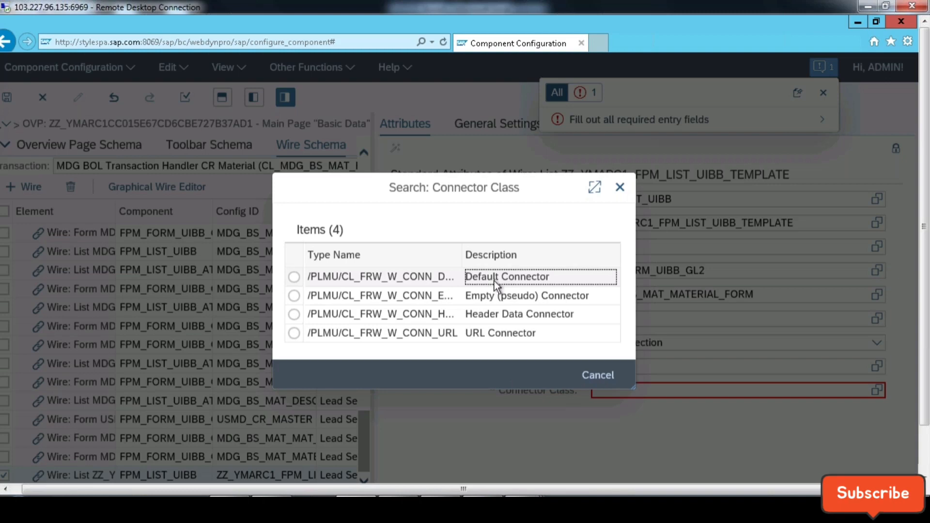
pyautogui.click(494, 281)
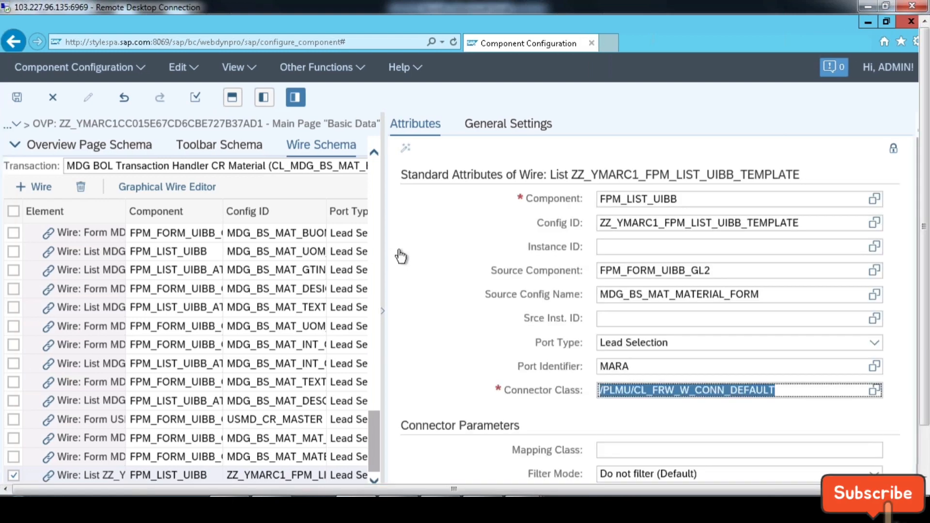
pyautogui.click(16, 100)
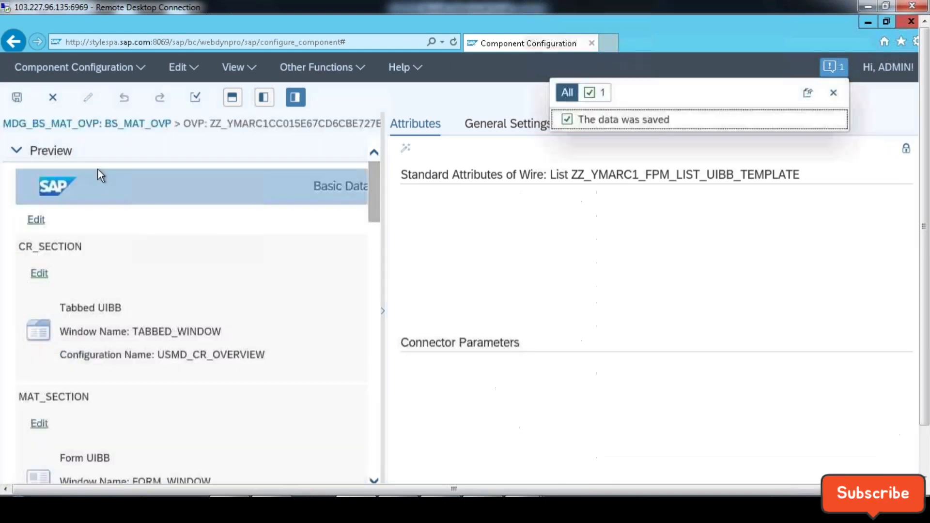
pyautogui.click(293, 99)
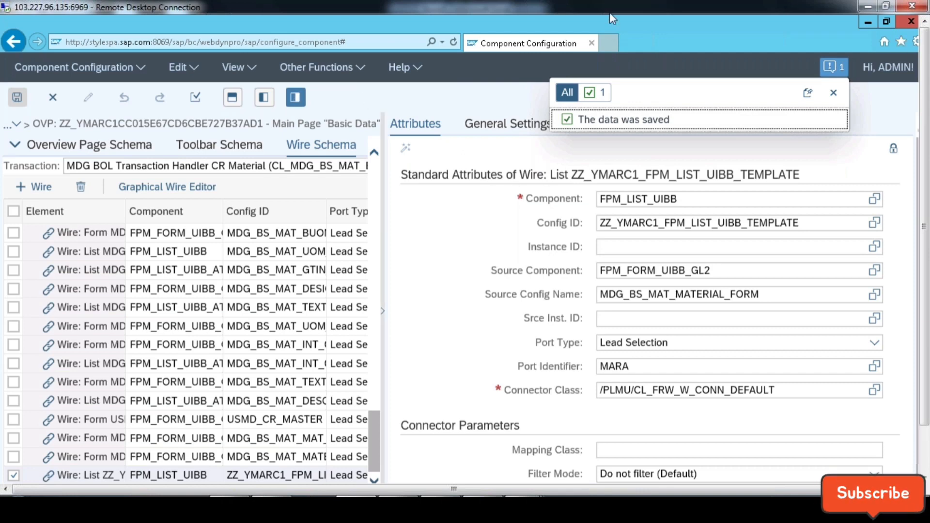
# Switch to the SAP GUI session whose Web Dynpro Explorer lists the FPM_LIST_UIBB component configurations.
pyautogui.click(867, 21)
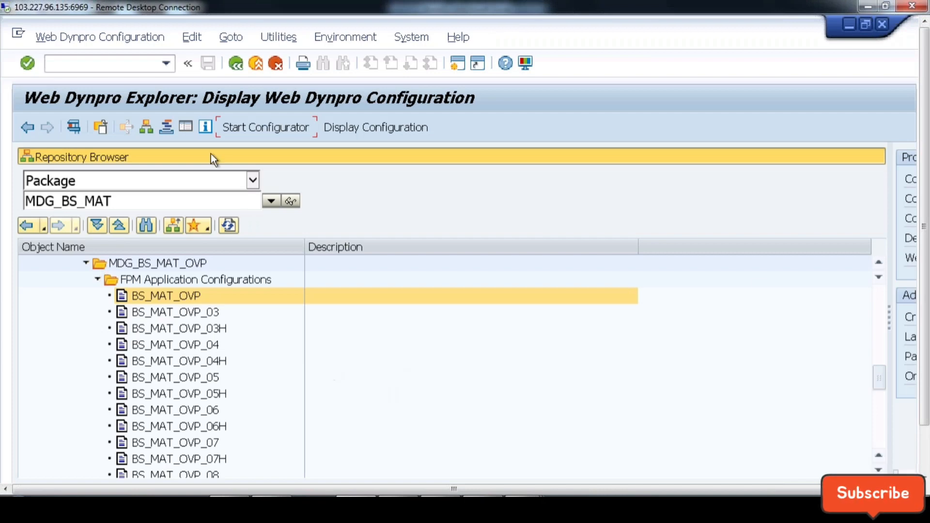
pyautogui.click(253, 181)
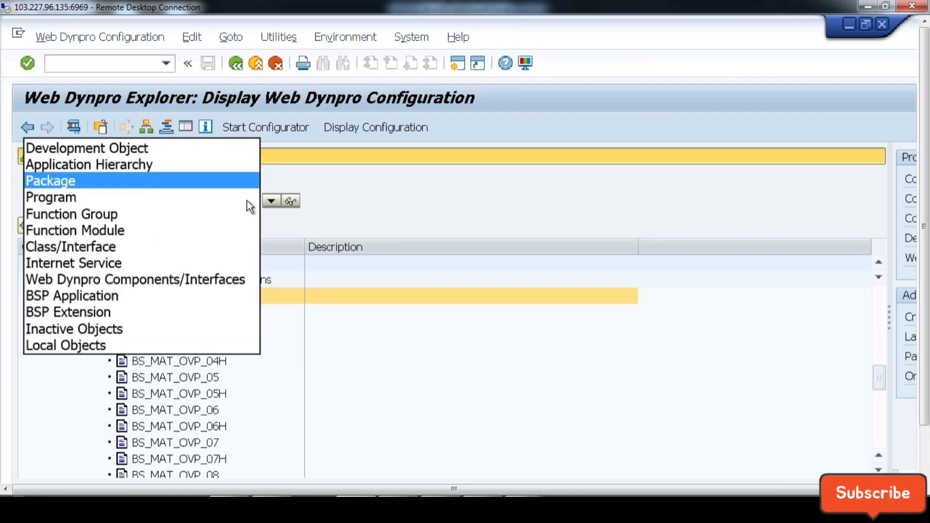
pyautogui.click(393, 171)
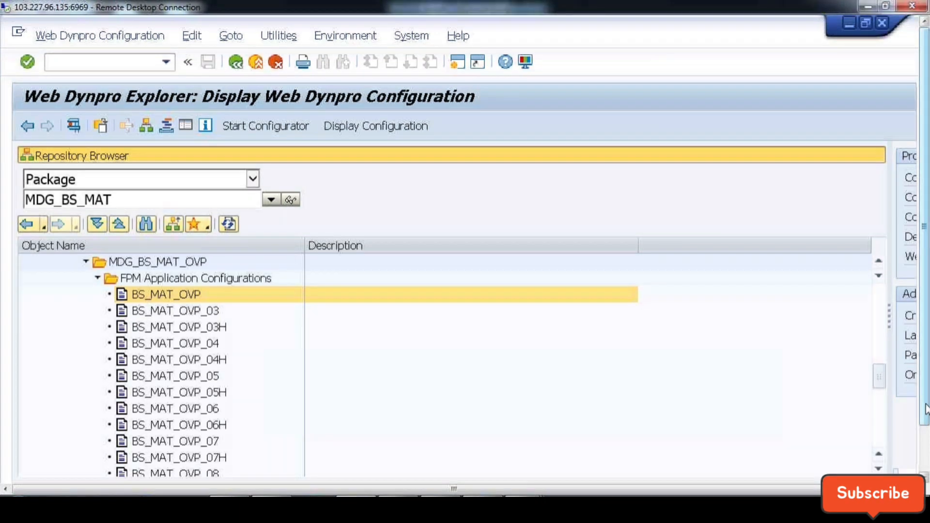
pyautogui.moveTo(926, 408); pyautogui.dragTo(925, 455)
pyautogui.click(270, 469)
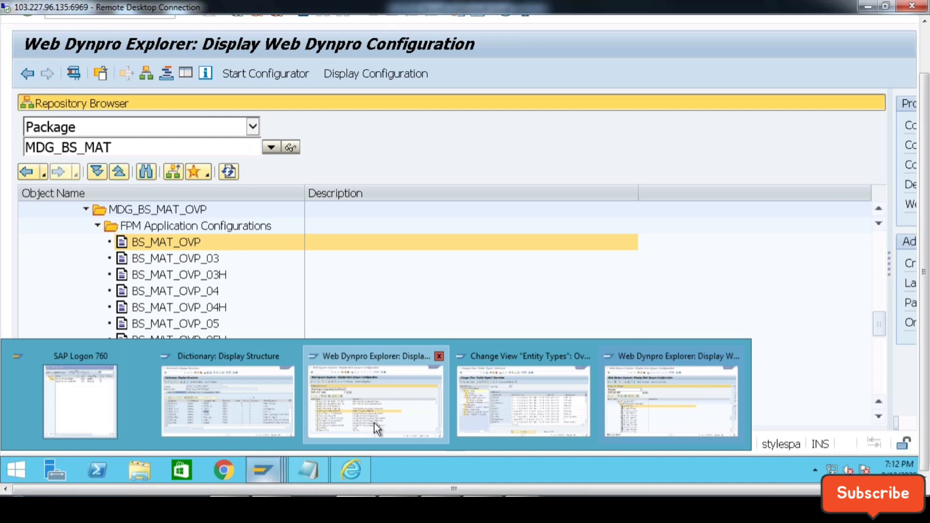
pyautogui.click(374, 423)
pyautogui.moveTo(924, 194); pyautogui.dragTo(925, 140)
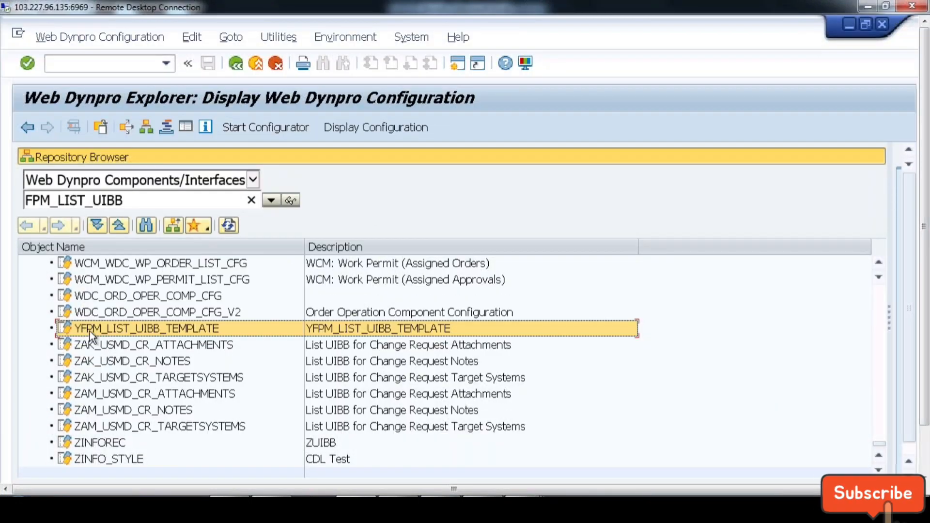
# Display the YFPM_LIST_UIBB_TEMPLATE configuration in the configurator, then close its browser window.
pyautogui.click(265, 129)
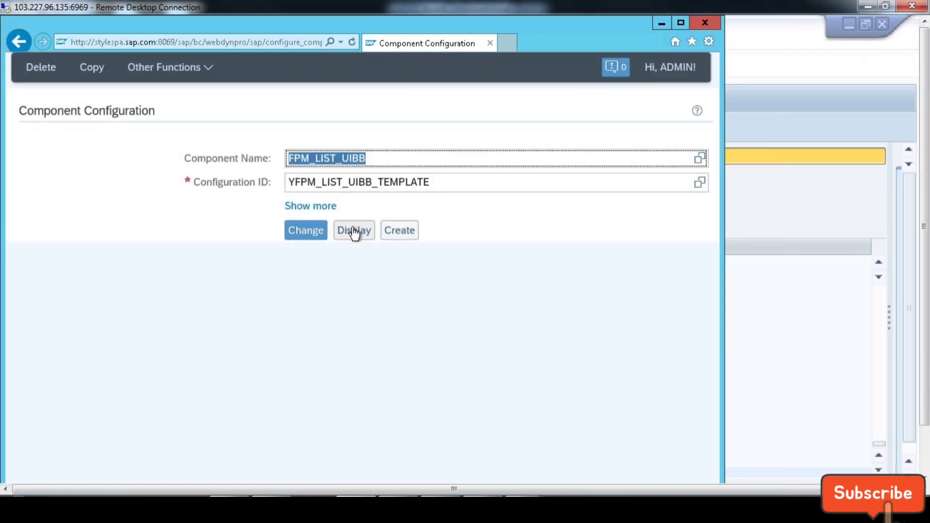
pyautogui.click(354, 232)
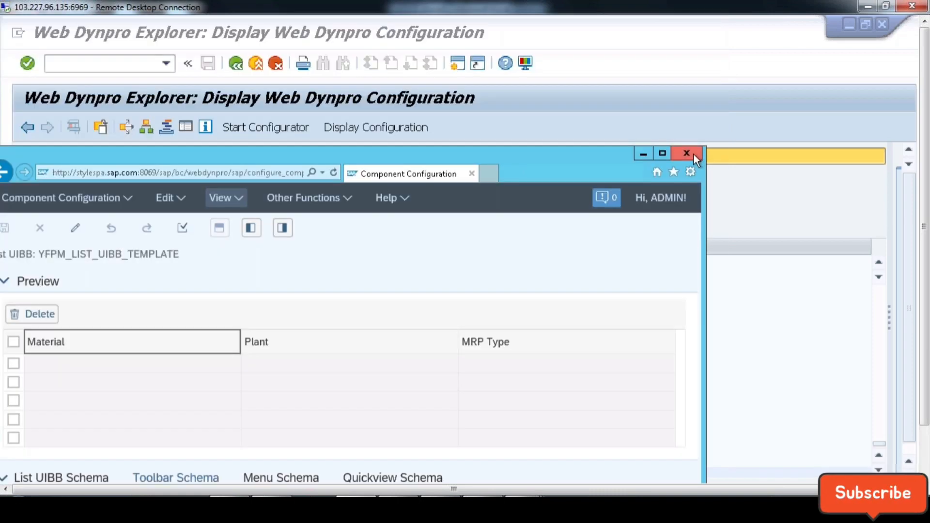
pyautogui.click(693, 153)
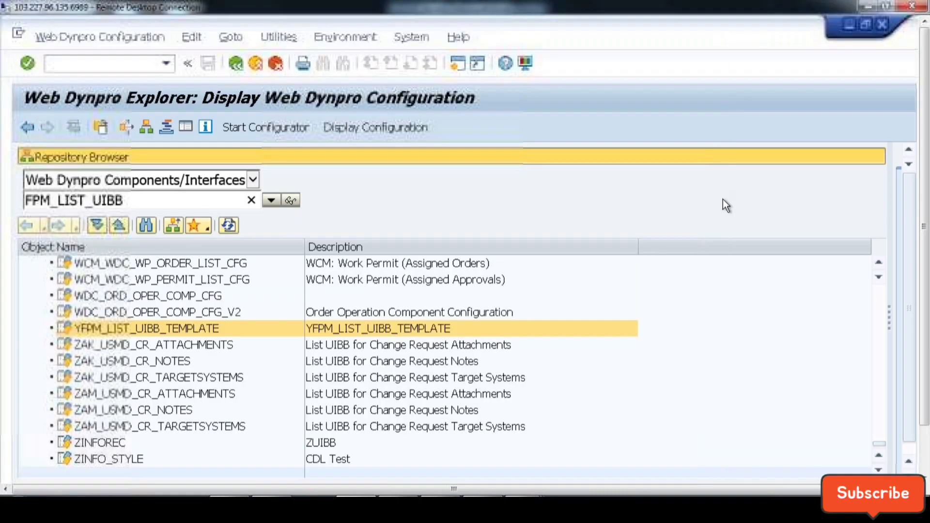
# Leave the Web Dynpro Explorer for SAP Easy Access and open the Object Navigator with /nse80.
pyautogui.moveTo(926, 391); pyautogui.dragTo(925, 437)
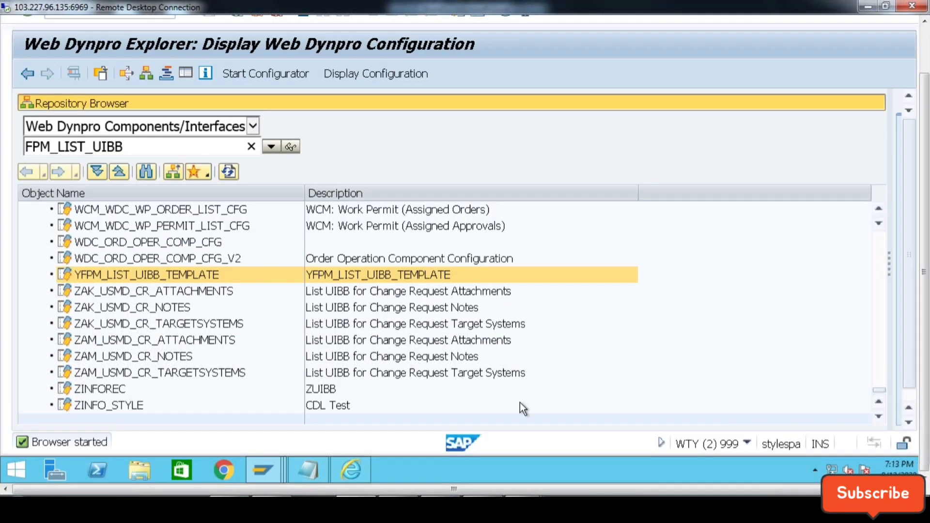
pyautogui.moveTo(911, 368); pyautogui.dragTo(909, 402)
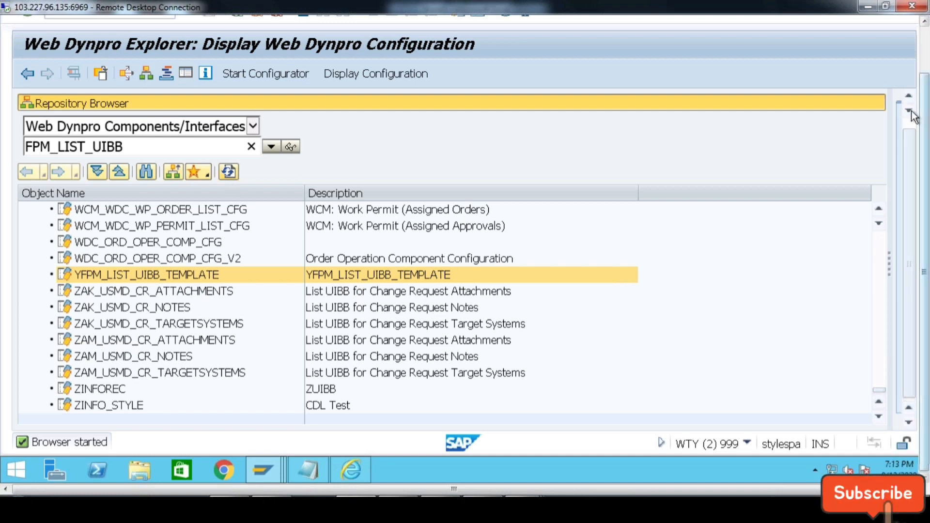
pyautogui.moveTo(926, 107); pyautogui.dragTo(928, 57)
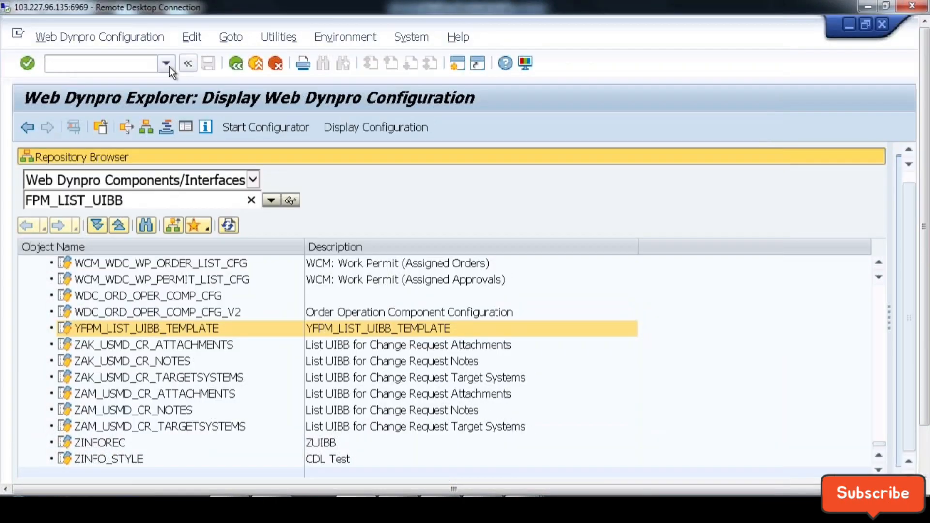
pyautogui.click(169, 65)
pyautogui.click(67, 109)
pyautogui.press('Return')
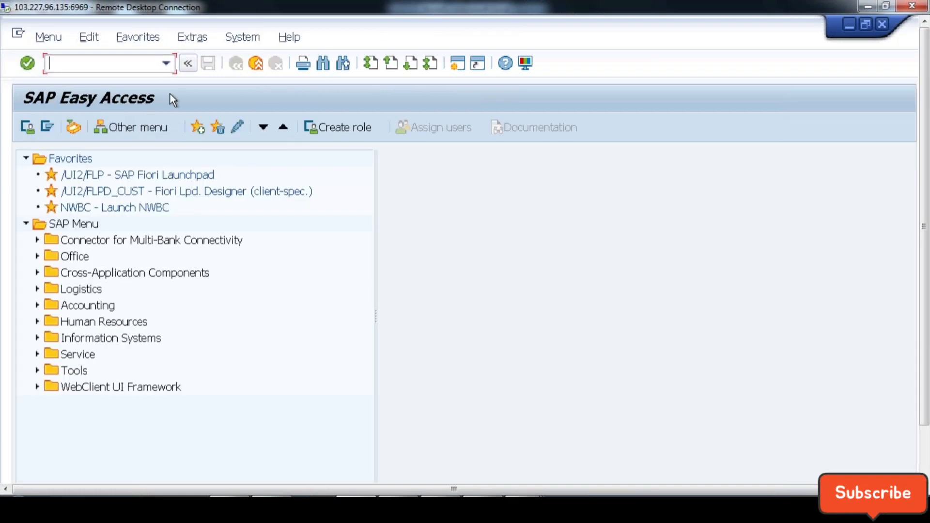
pyautogui.click(166, 63)
pyautogui.click(86, 107)
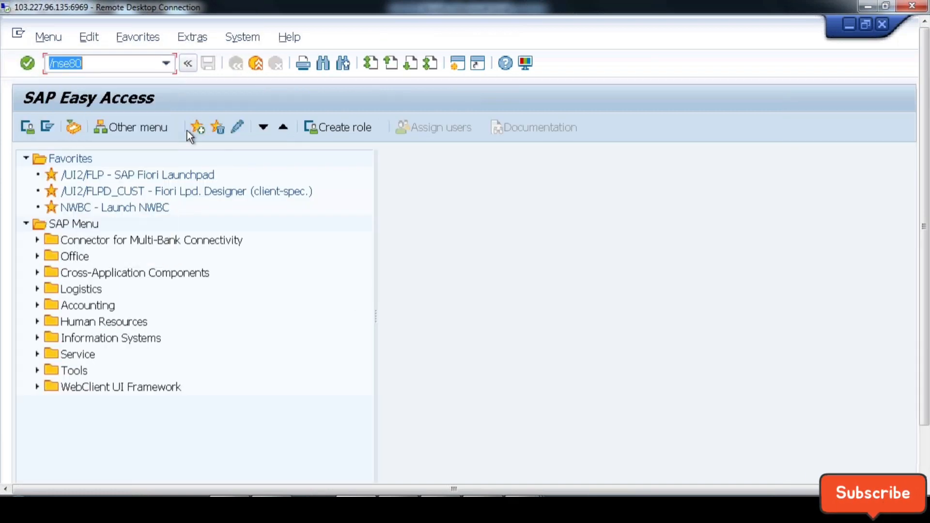
pyautogui.press('Return')
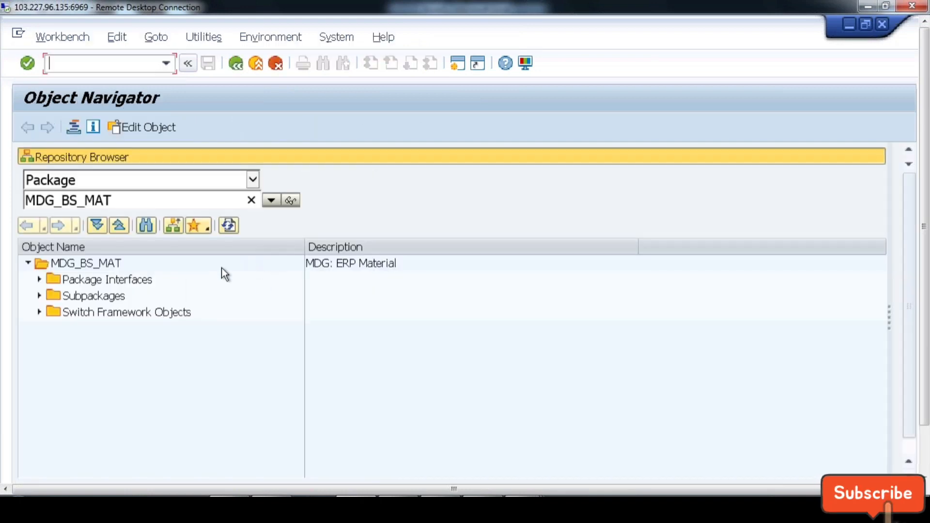
# Display the Web Dynpro component FPM_LIST_UIBB in the repository browser.
pyautogui.click(251, 180)
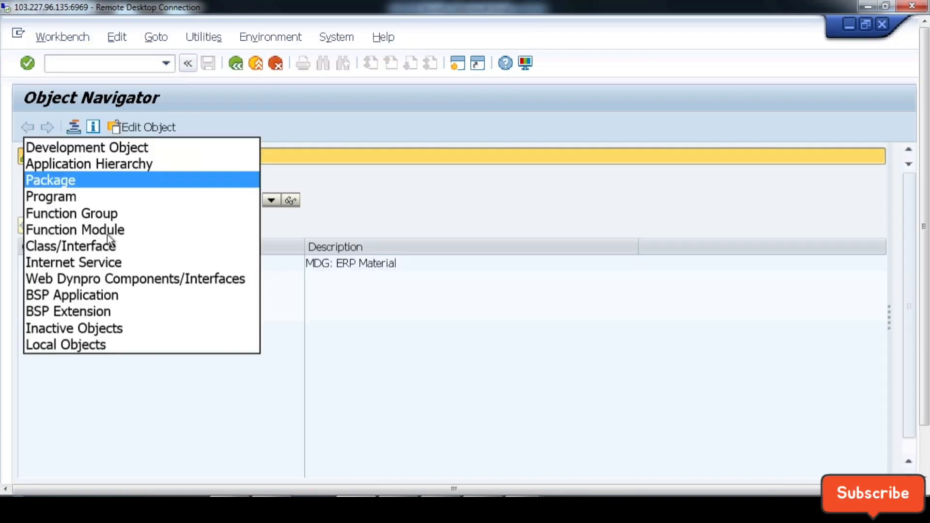
pyautogui.click(83, 278)
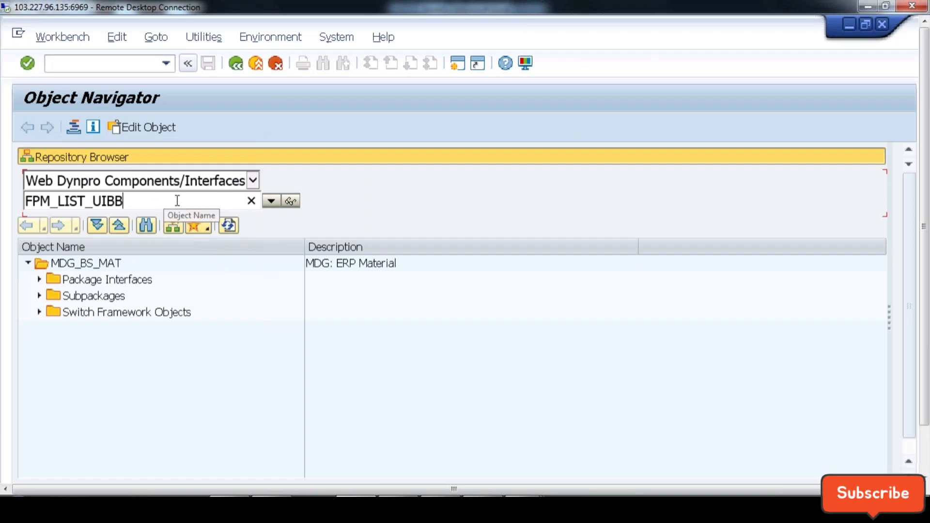
pyautogui.moveTo(85, 200); pyautogui.dragTo(296, 202)
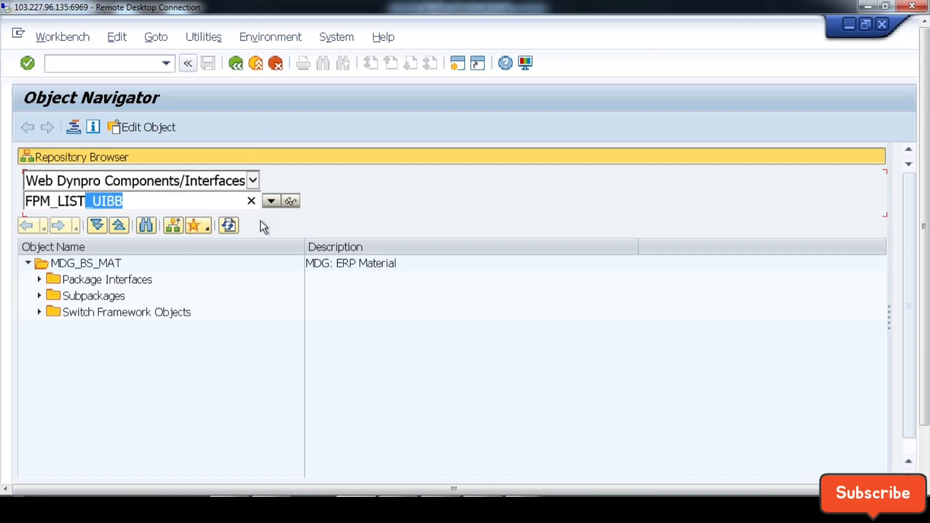
pyautogui.click(185, 200)
pyautogui.press('Return')
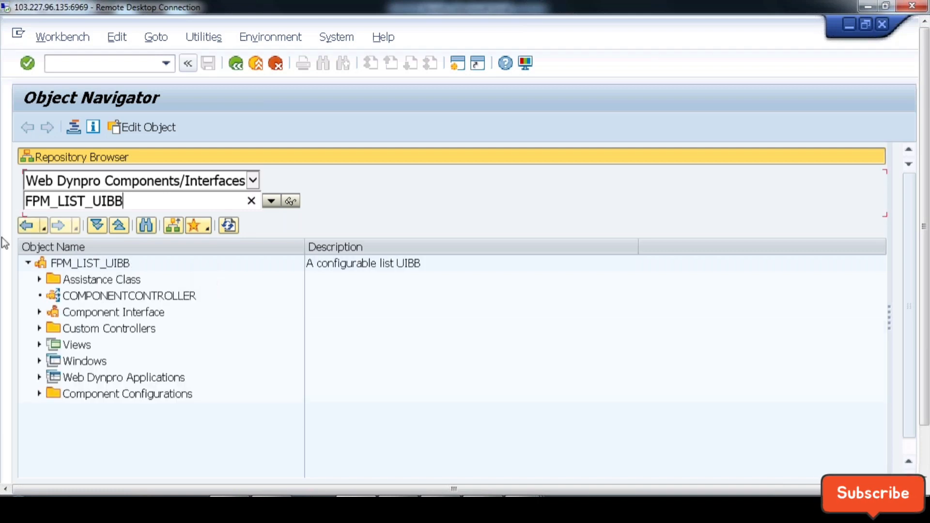
# Open the component configuration ZZ_YMARC1_FPM_LIST_UIBB_TEMPLATE of FPM_LIST_UIBB from the repository browser.
pyautogui.click(40, 394)
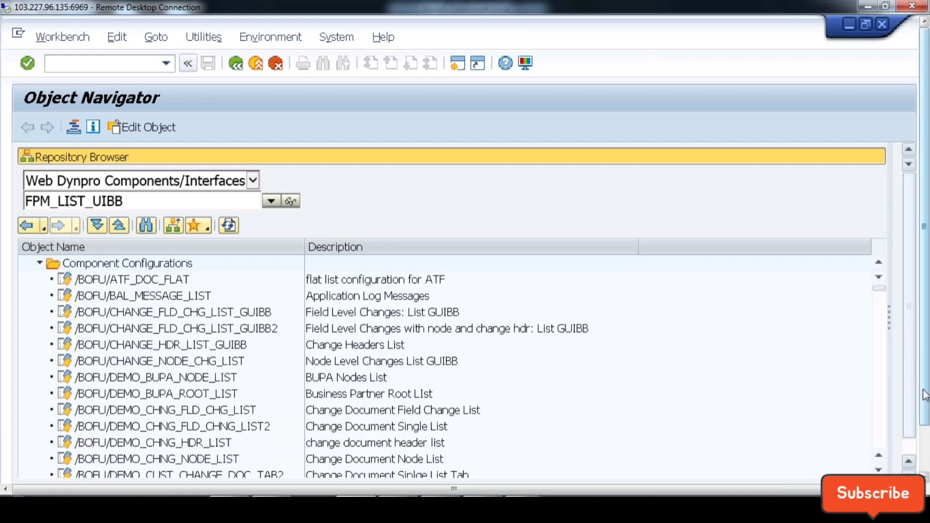
pyautogui.scroll(-3, 925, 395)
pyautogui.moveTo(879, 235); pyautogui.dragTo(879, 398)
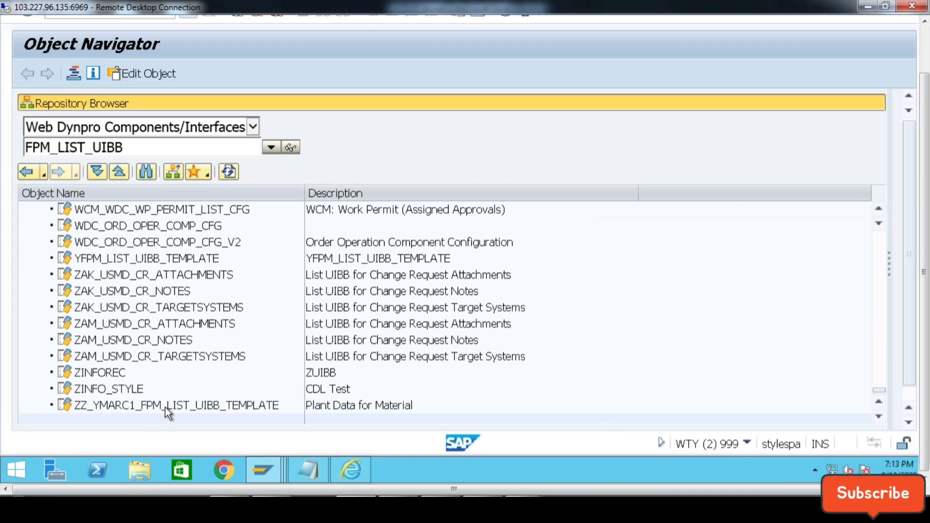
pyautogui.click(165, 406)
pyautogui.doubleClick(163, 407)
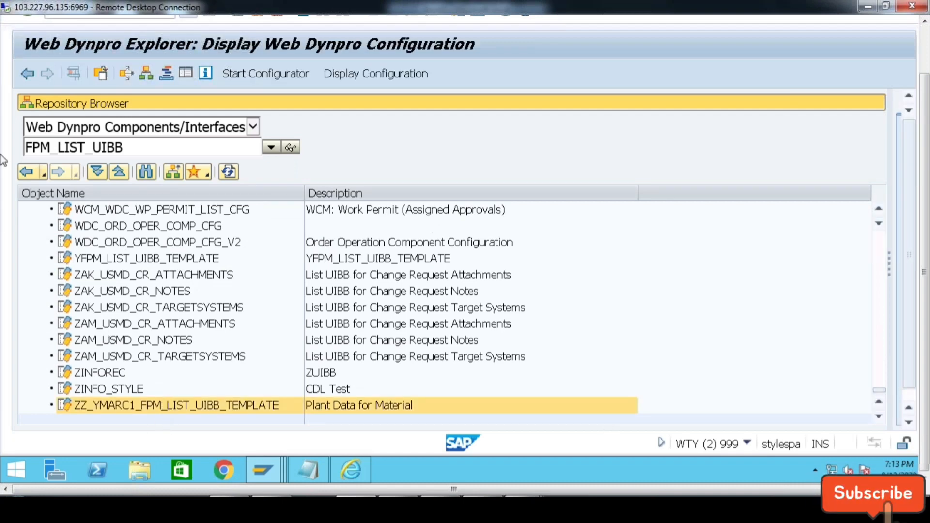
# Start the configurator for ZZ_YMARC1_FPM_LIST_UIBB_TEMPLATE, maximize its browser window and show the configuration in display mode.
pyautogui.click(255, 73)
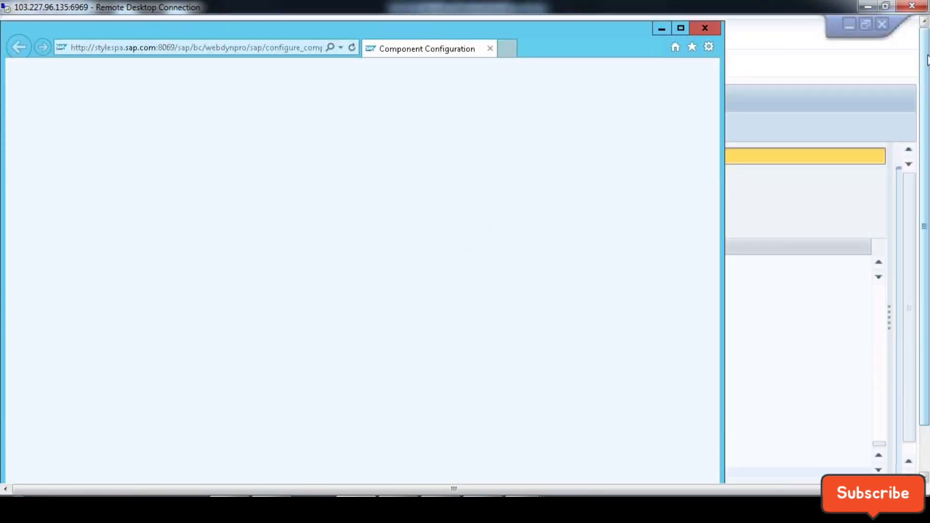
pyautogui.moveTo(214, 31); pyautogui.dragTo(275, 32)
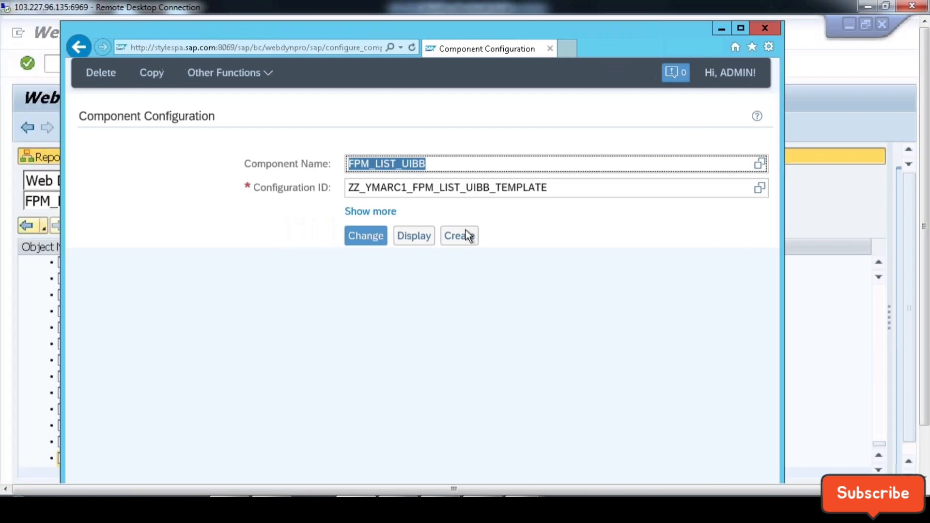
pyautogui.click(741, 28)
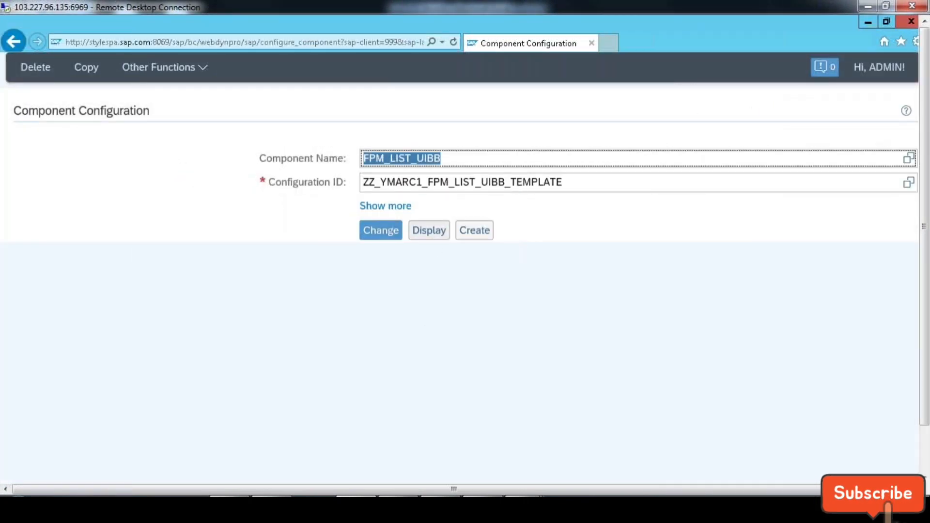
pyautogui.click(430, 231)
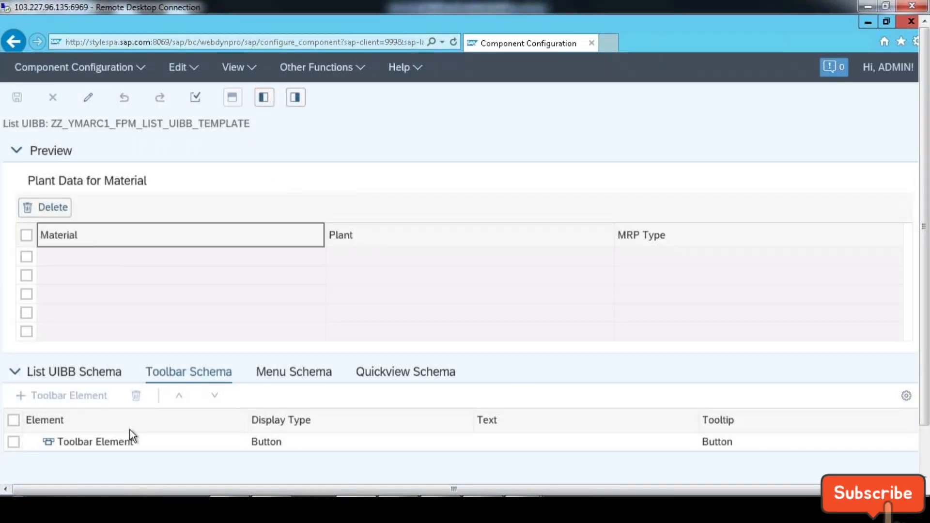
# Examine the columns defined in the configuration's List UIBB Schema.
pyautogui.click(79, 372)
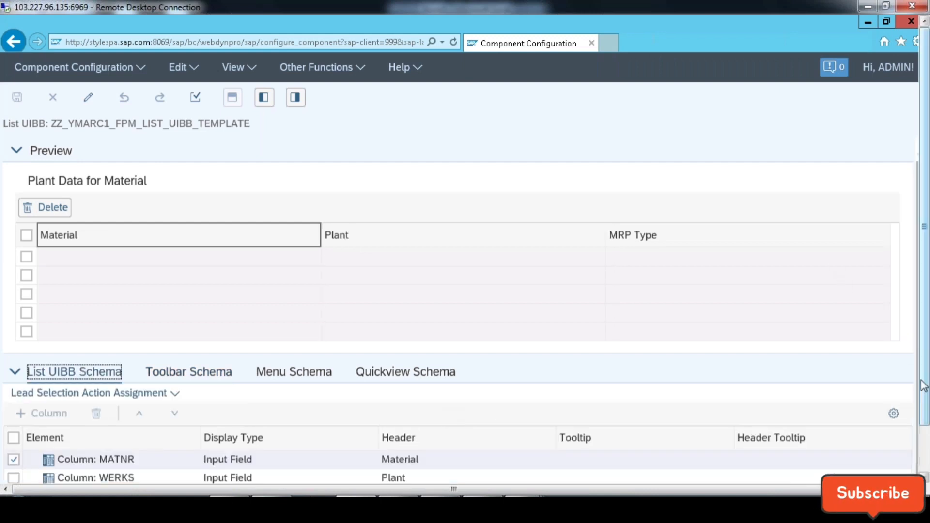
pyautogui.scroll(-3, 923, 385)
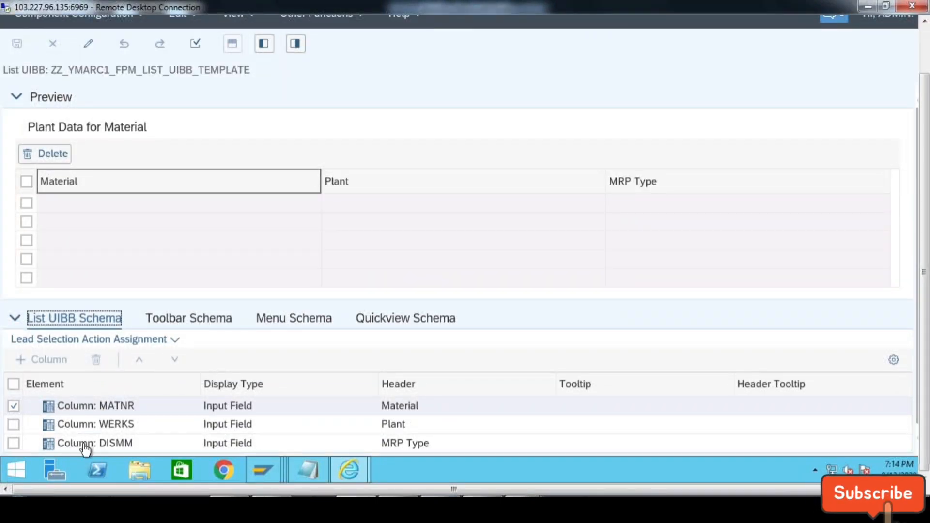
pyautogui.scroll(3, 926, 183)
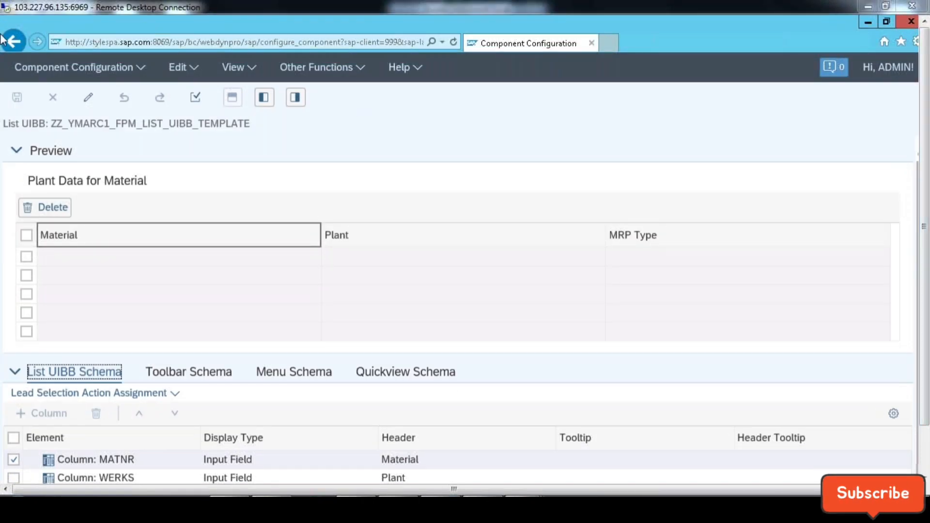
# Show the settings area beside the preview and bring up the attributes of column MATNR.
pyautogui.click(294, 97)
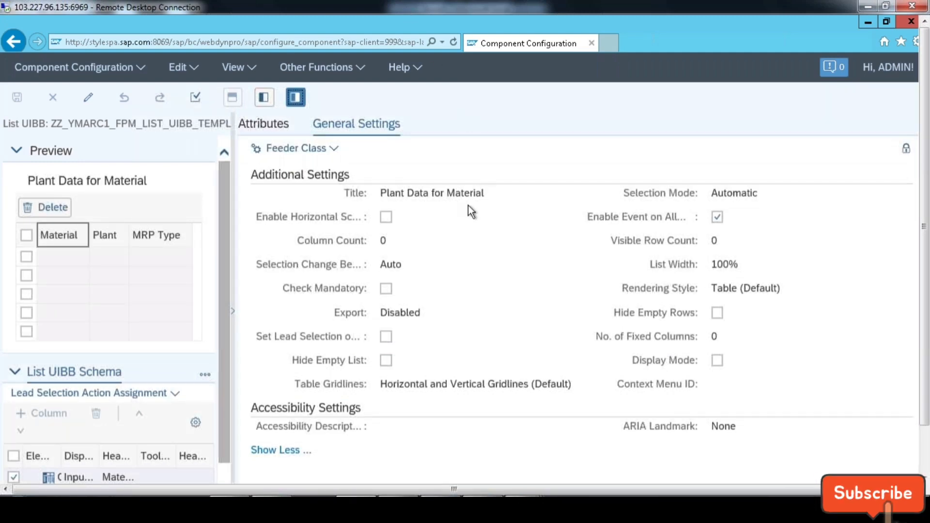
pyautogui.click(275, 127)
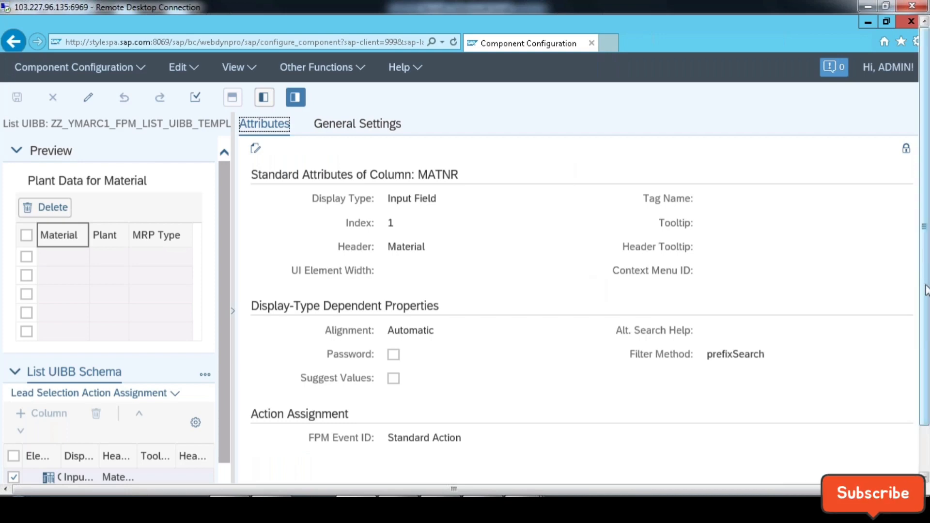
pyautogui.moveTo(926, 284); pyautogui.dragTo(921, 244)
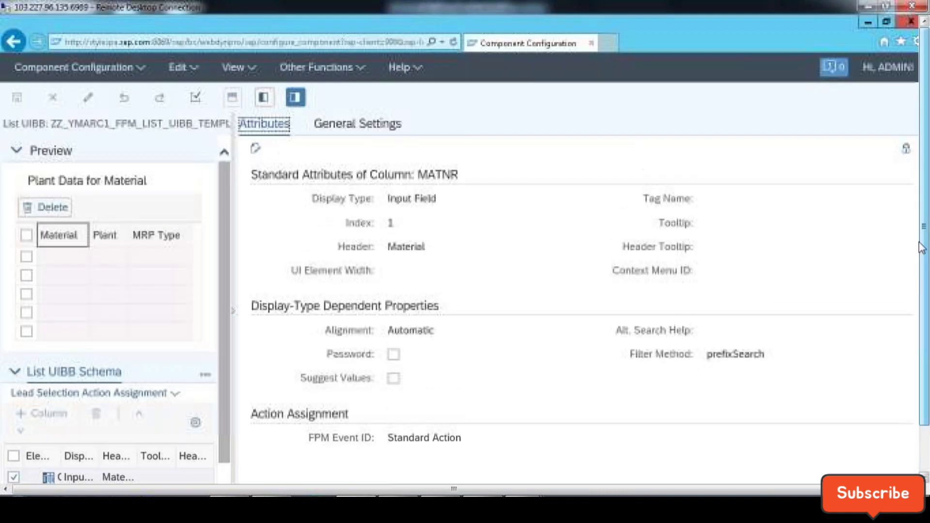
# In edit mode, assign FPM event ROUNDTRIP to column MATNR, enable Suggest Values for it and save the configuration.
pyautogui.click(377, 128)
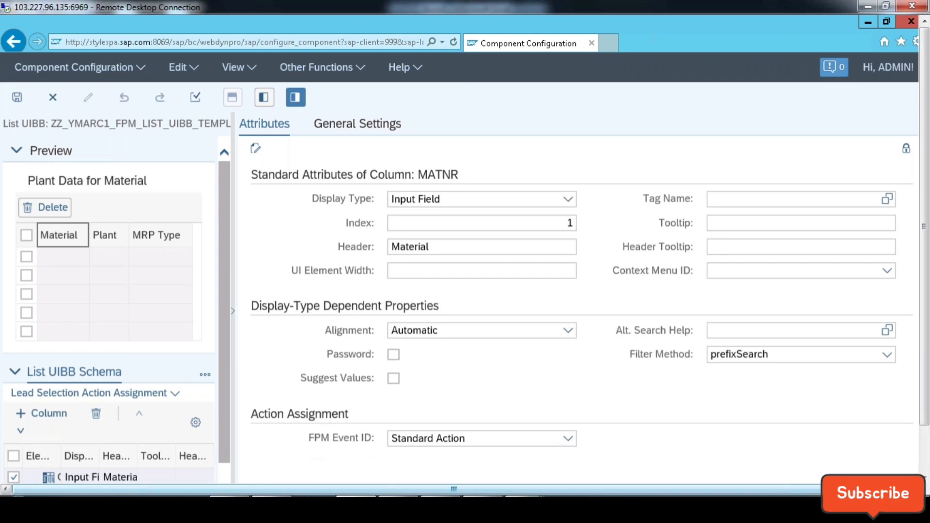
pyautogui.click(567, 438)
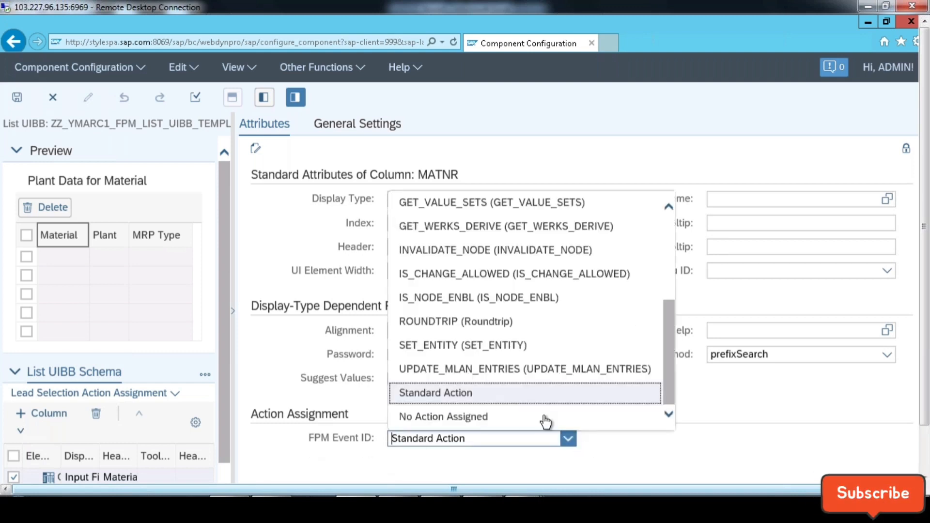
pyautogui.click(519, 320)
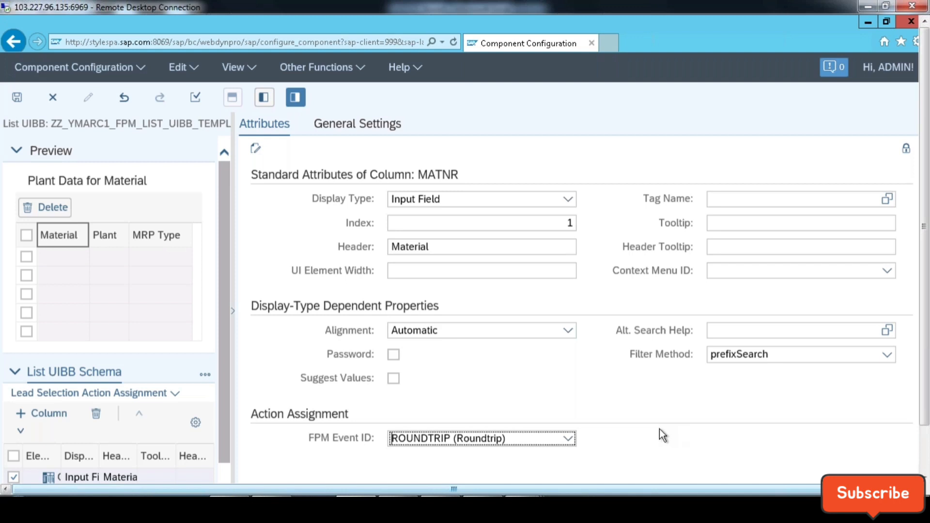
pyautogui.click(569, 440)
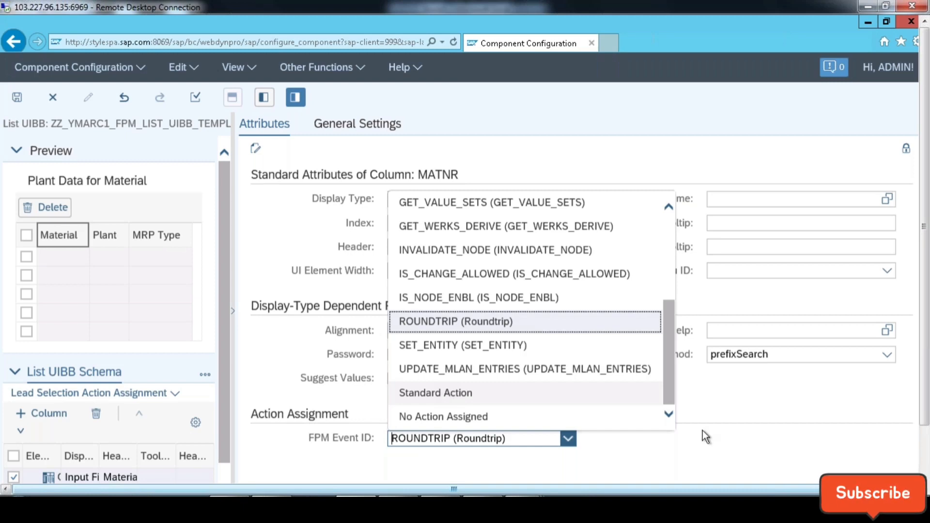
pyautogui.click(742, 442)
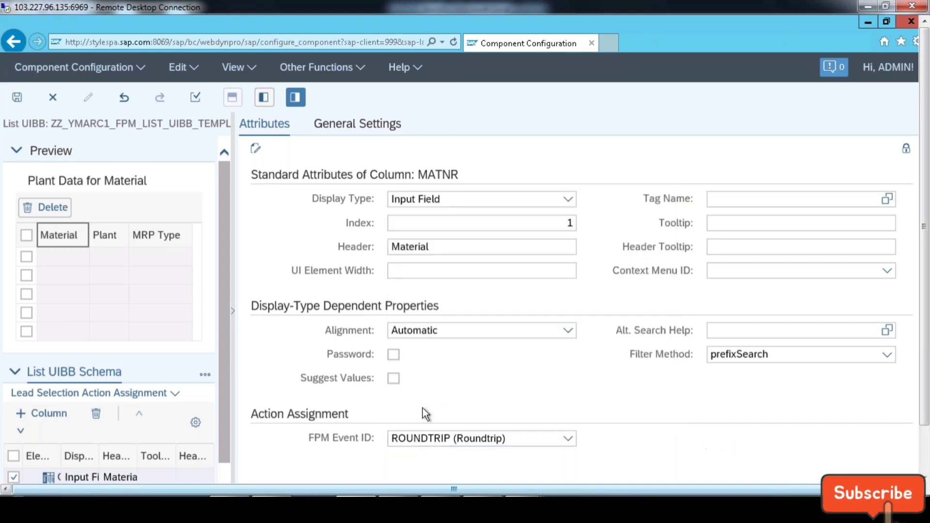
pyautogui.click(393, 379)
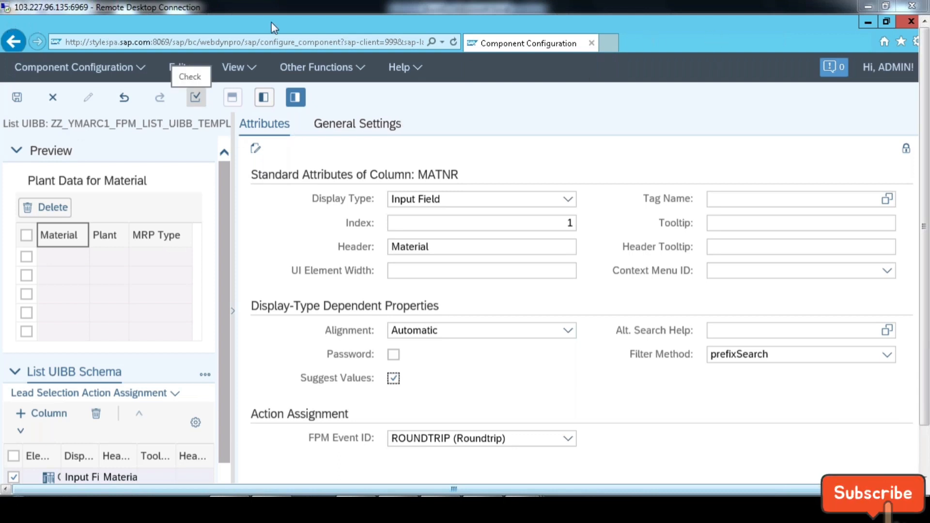
pyautogui.click(18, 100)
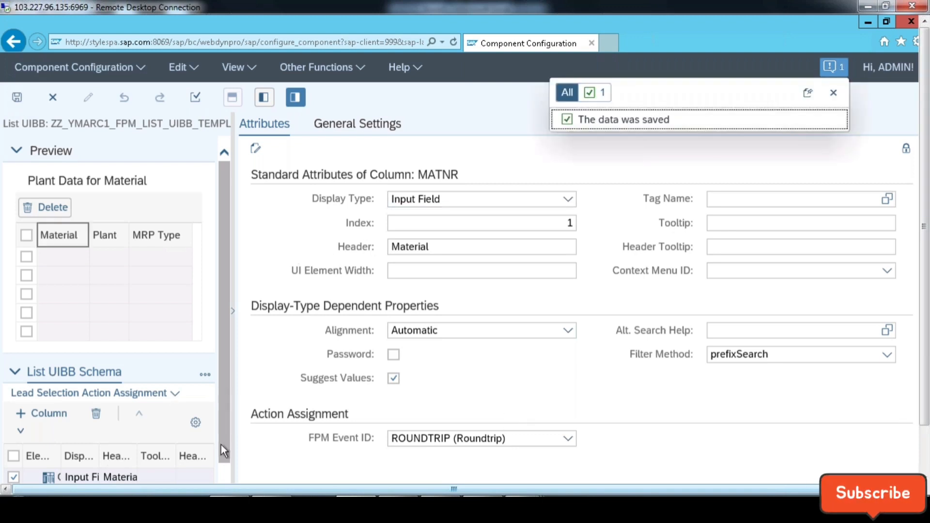
# Assign FPM event ROUNDTRIP to the Plant column WERKS, enable Suggest Values for it and save the configuration.
pyautogui.scroll(-1, 144, 402)
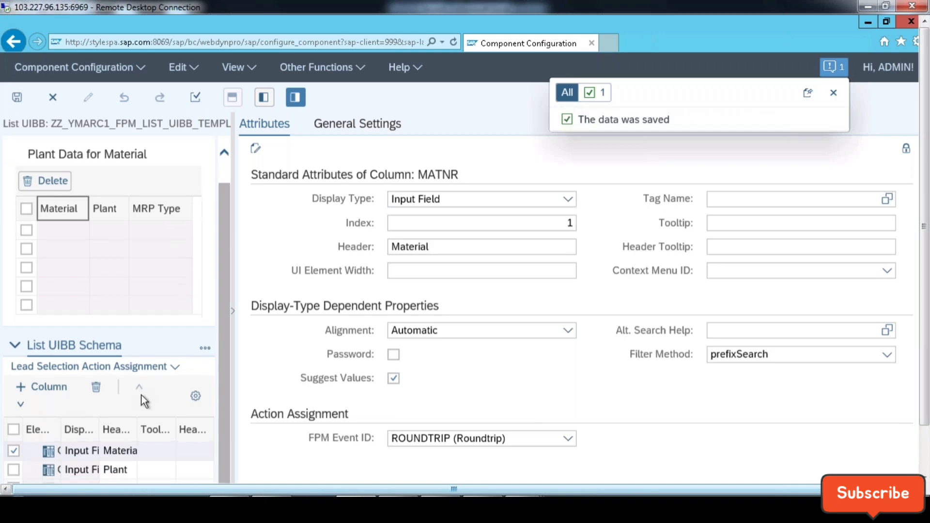
pyautogui.click(17, 469)
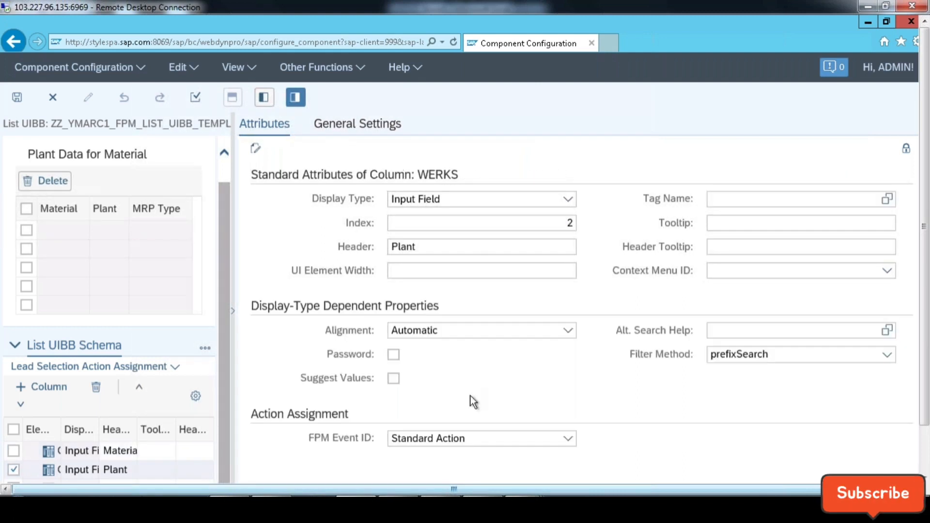
pyautogui.click(572, 442)
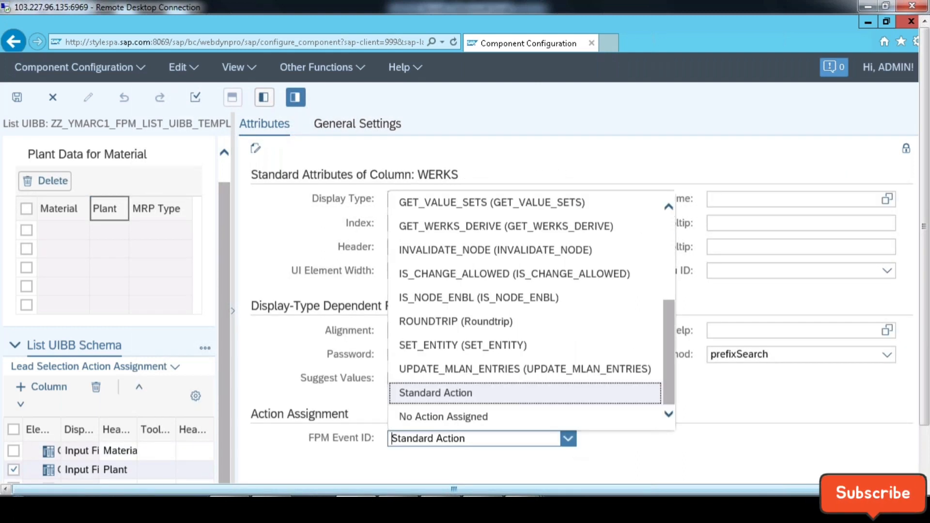
pyautogui.click(508, 326)
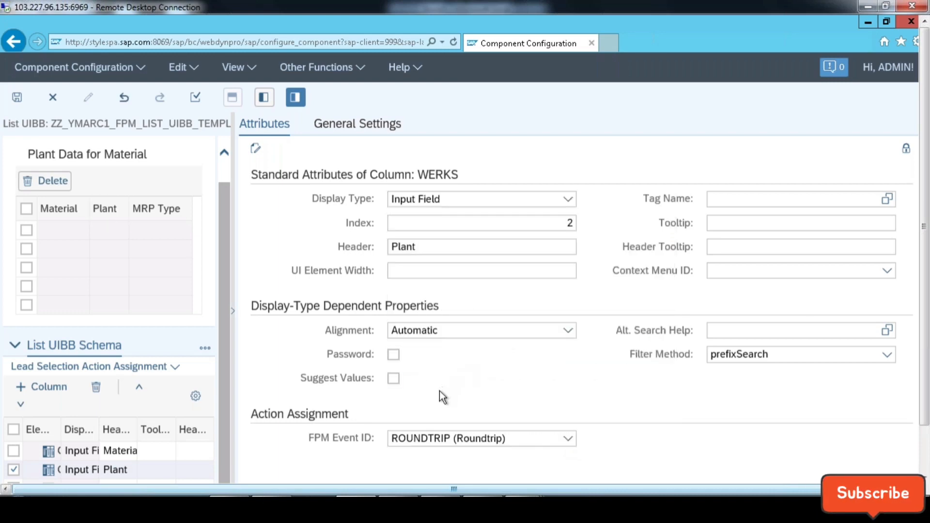
pyautogui.click(393, 378)
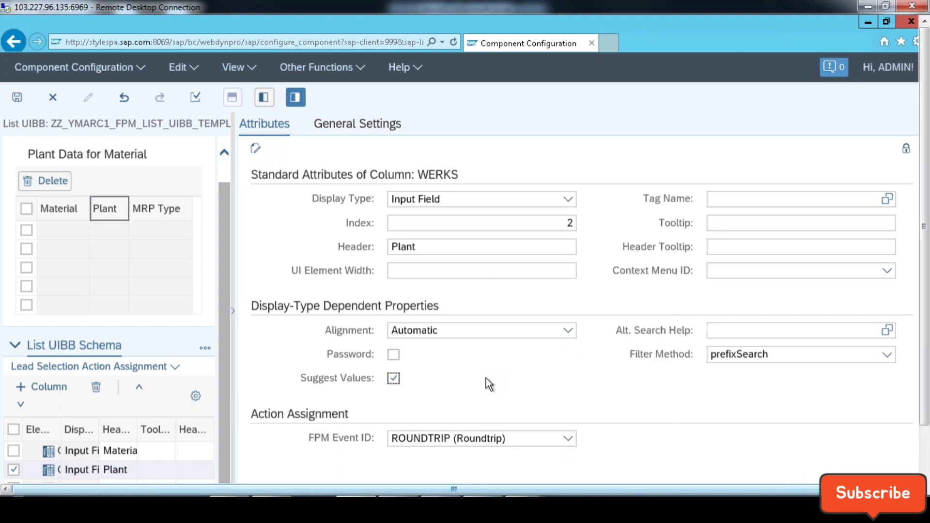
pyautogui.click(17, 97)
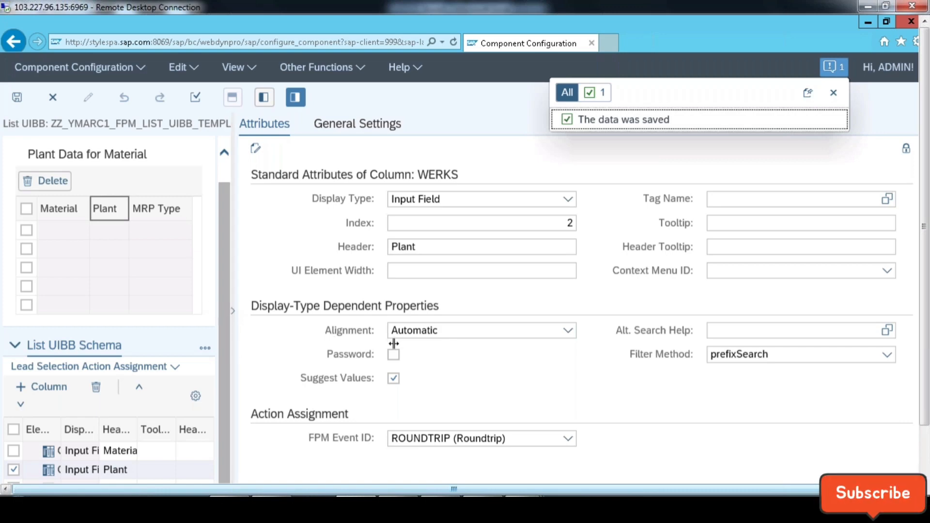
# Widen the schema area, then assign FPM event ROUNDTRIP to the MRP Type column and enable its Suggest Values option.
pyautogui.moveTo(394, 344); pyautogui.dragTo(392, 344)
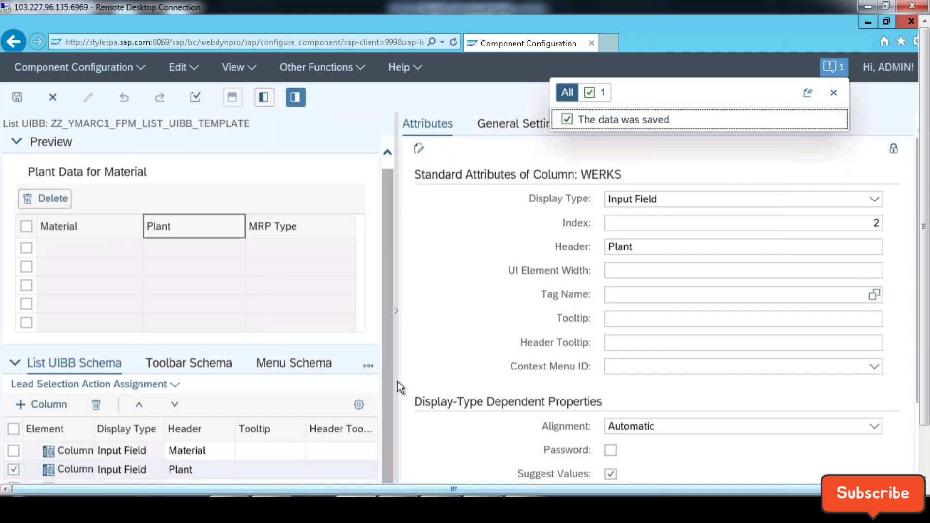
pyautogui.click(925, 443)
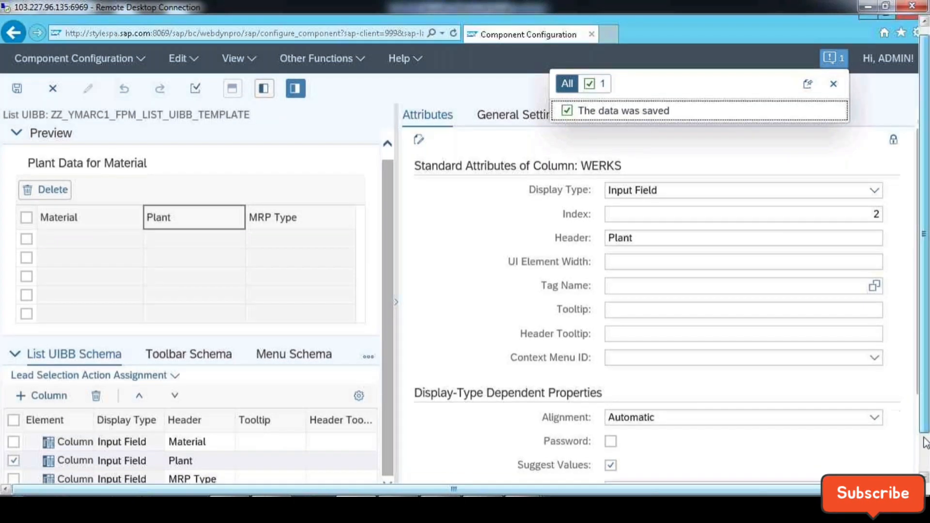
pyautogui.click(925, 443)
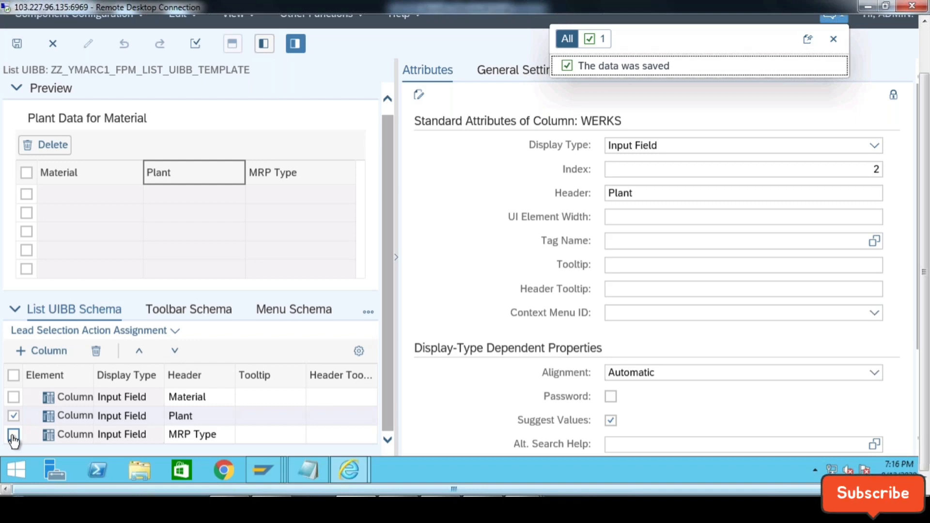
pyautogui.click(13, 434)
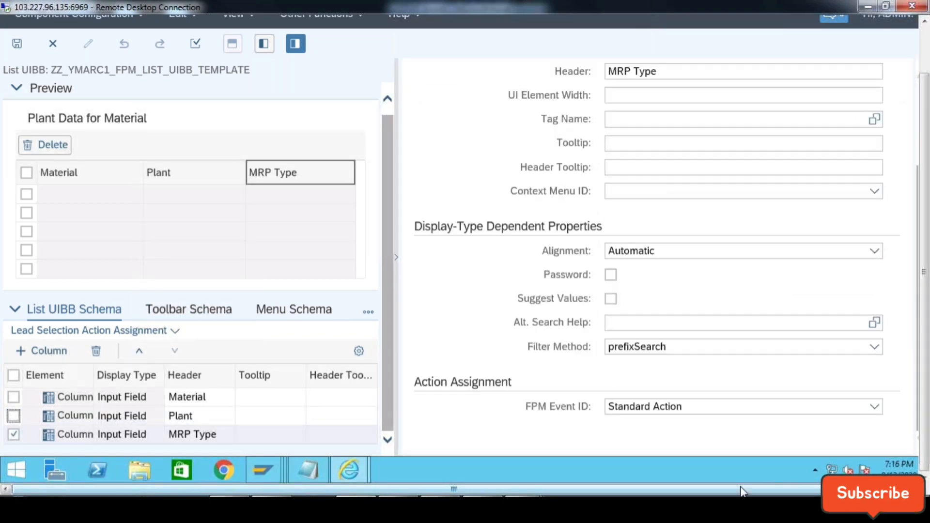
pyautogui.moveTo(742, 492); pyautogui.dragTo(751, 491)
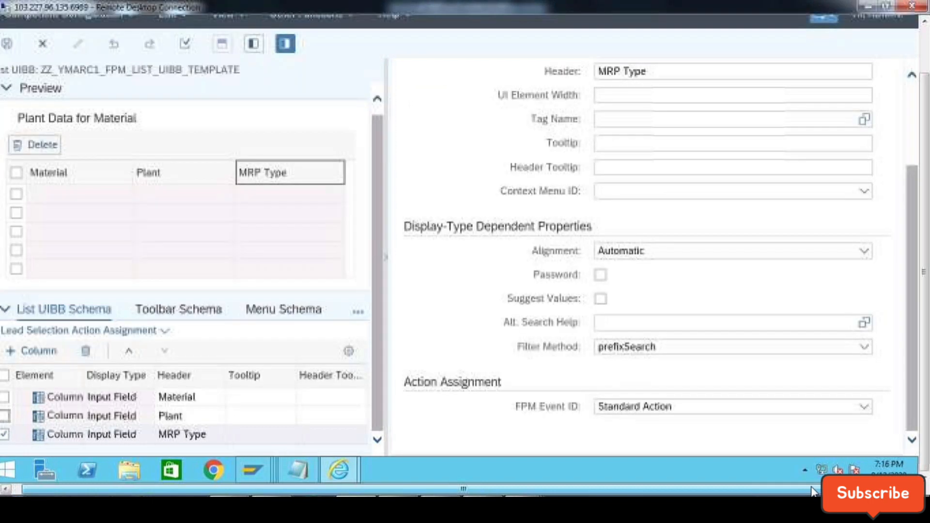
pyautogui.click(864, 412)
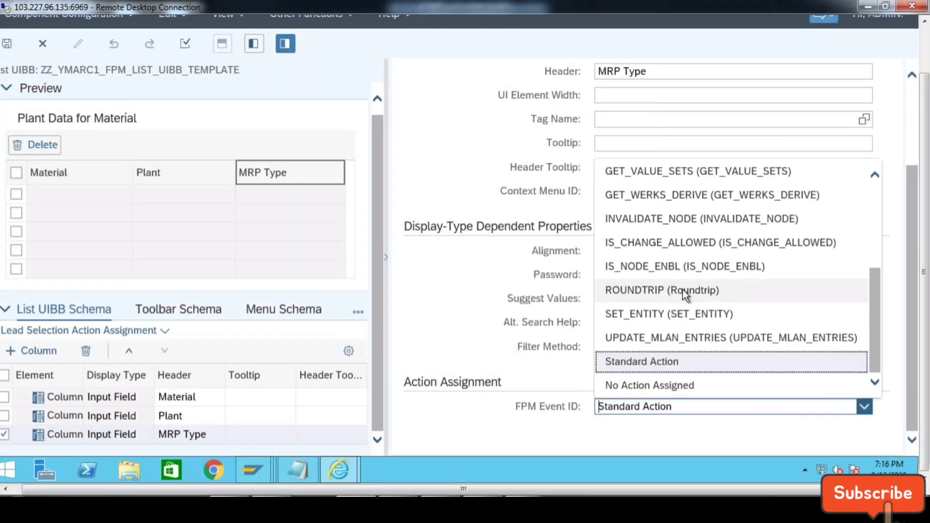
pyautogui.click(682, 290)
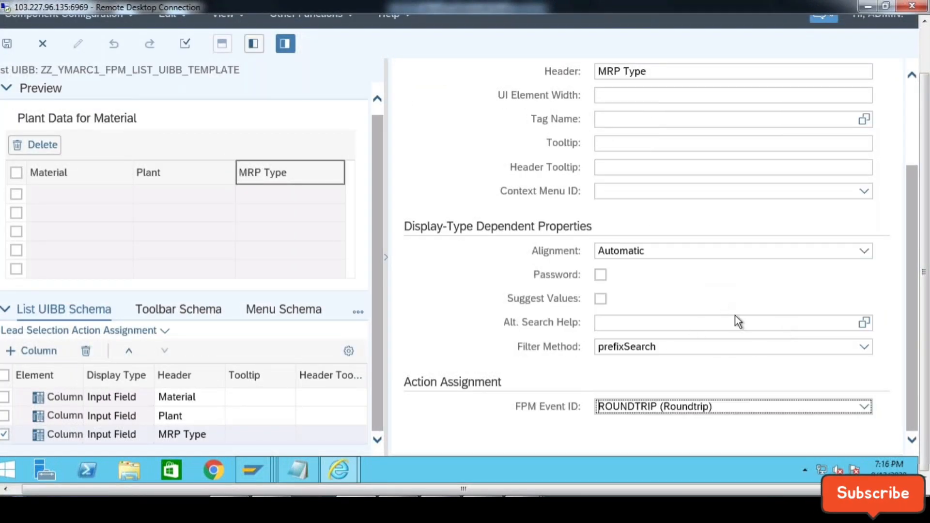
pyautogui.click(600, 300)
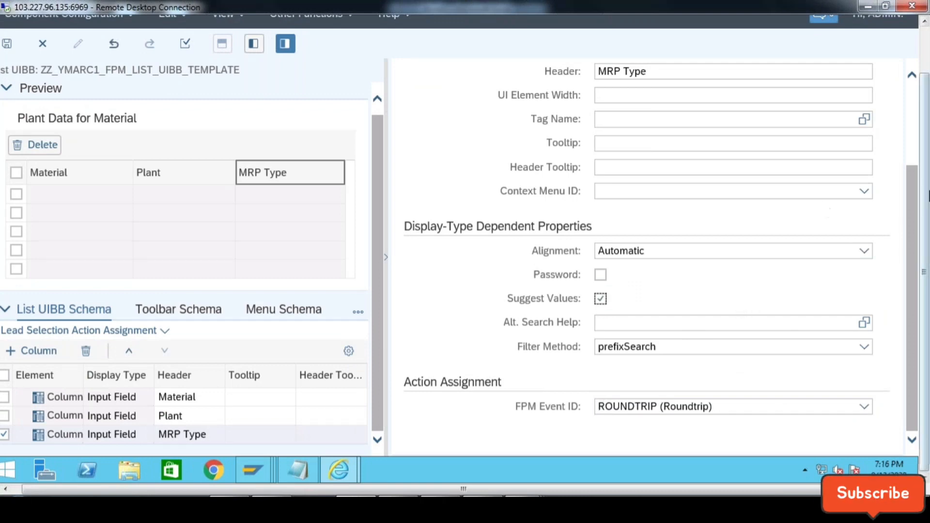
pyautogui.moveTo(924, 234); pyautogui.dragTo(929, 180)
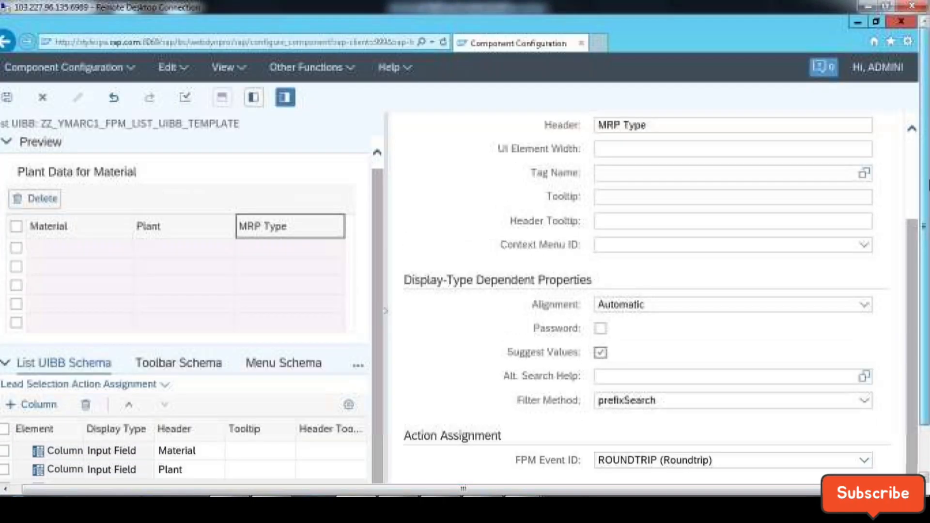
# Save the list UIBB configuration, hide the attributes area to check the MATNR, WERKS and DISMM columns, and close the configuration window.
pyautogui.click(7, 99)
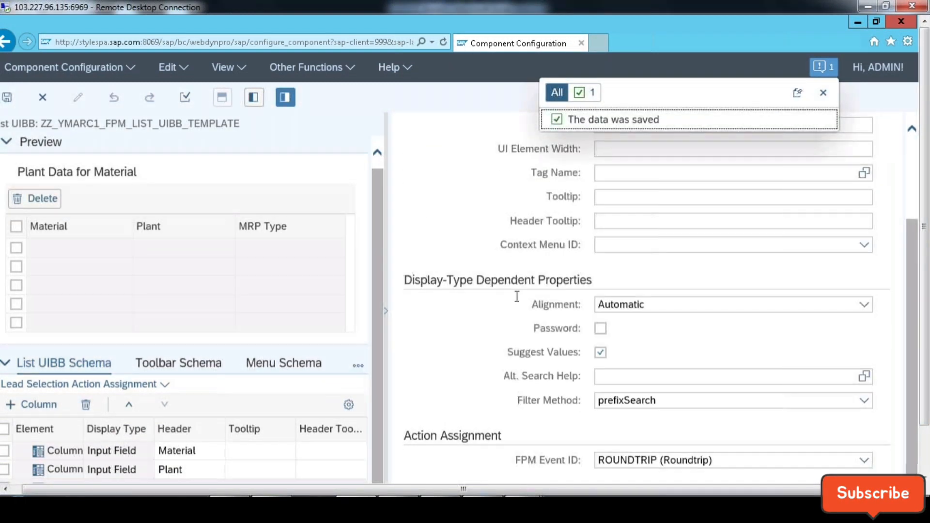
pyautogui.click(278, 227)
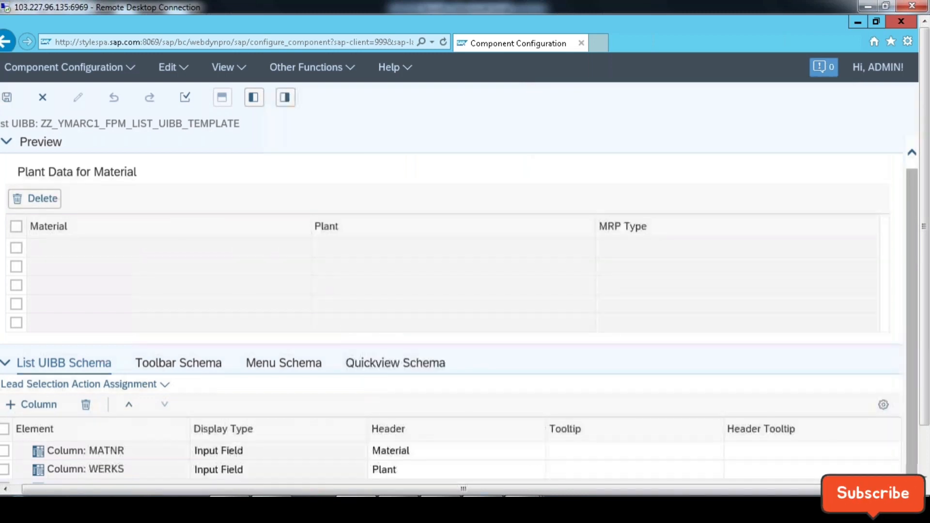
pyautogui.moveTo(927, 349); pyautogui.dragTo(927, 392)
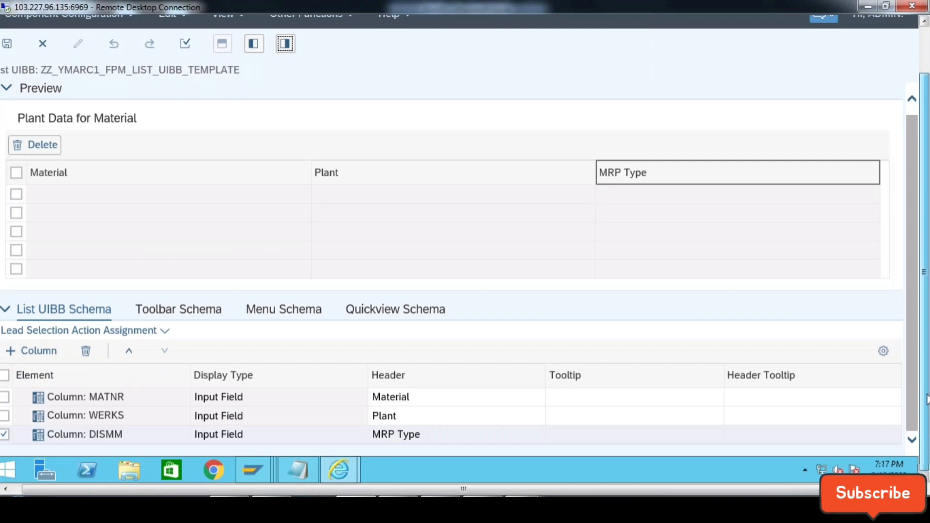
pyautogui.moveTo(927, 372); pyautogui.dragTo(927, 327)
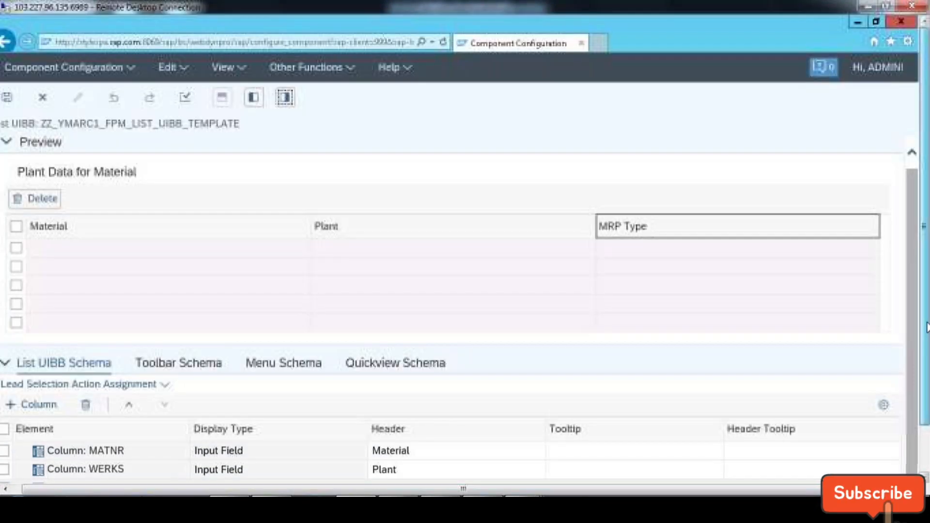
pyautogui.click(7, 98)
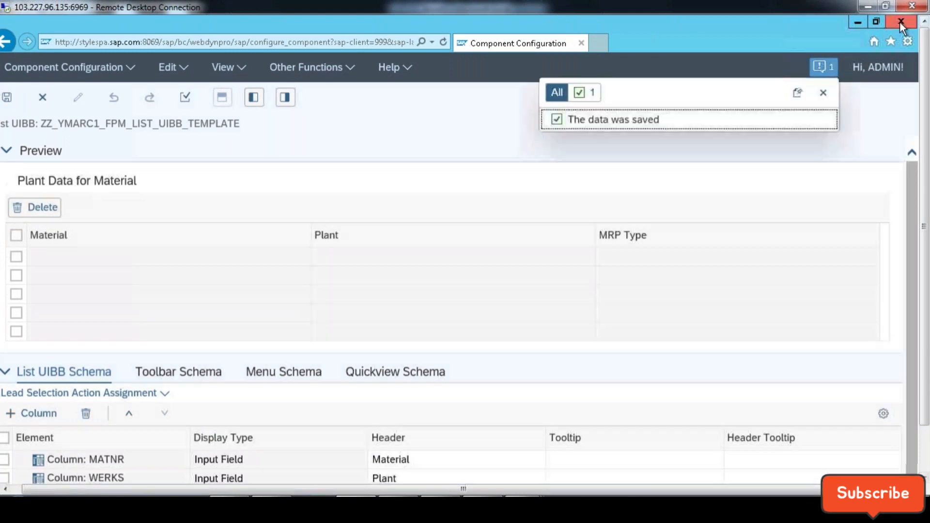
pyautogui.click(900, 22)
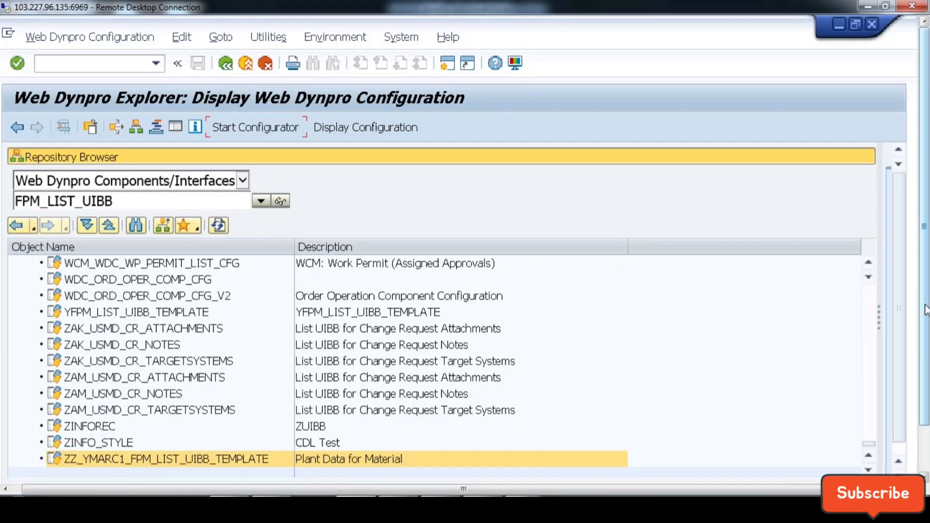
# Switch to the remaining browser window with the wire schema of the Basic Data overview page adaptation and close it.
pyautogui.moveTo(925, 305); pyautogui.dragTo(926, 368)
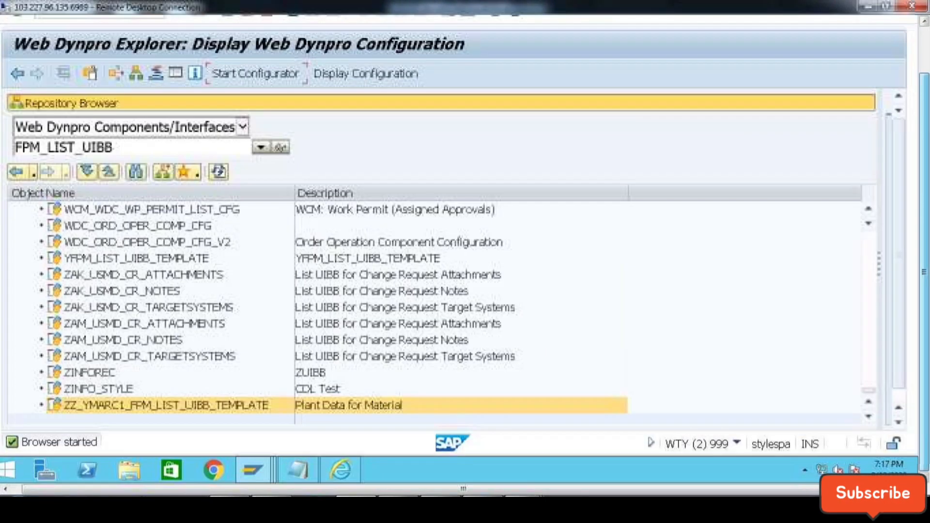
pyautogui.click(344, 473)
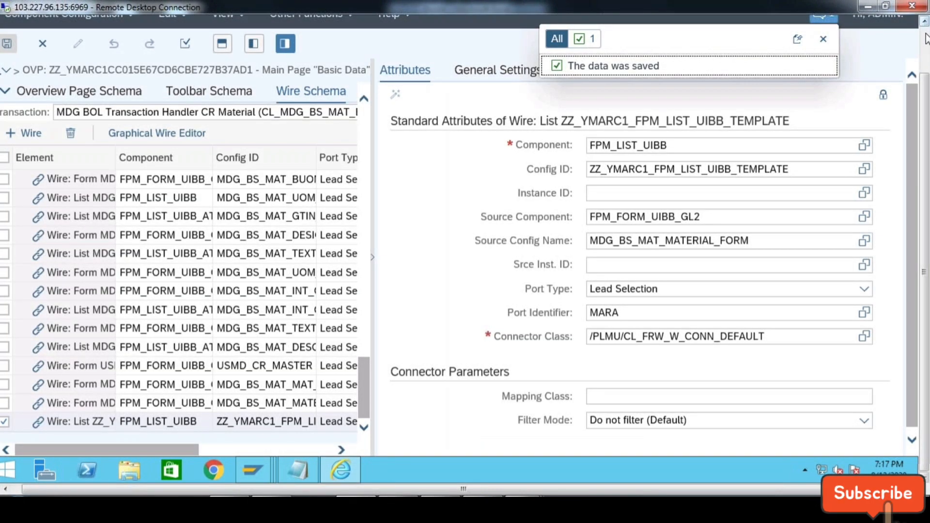
pyautogui.click(926, 39)
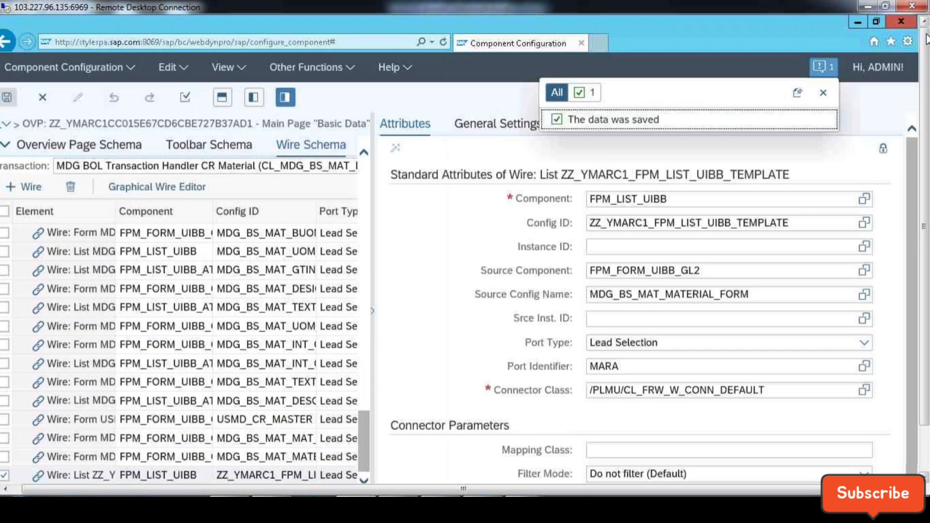
pyautogui.click(903, 23)
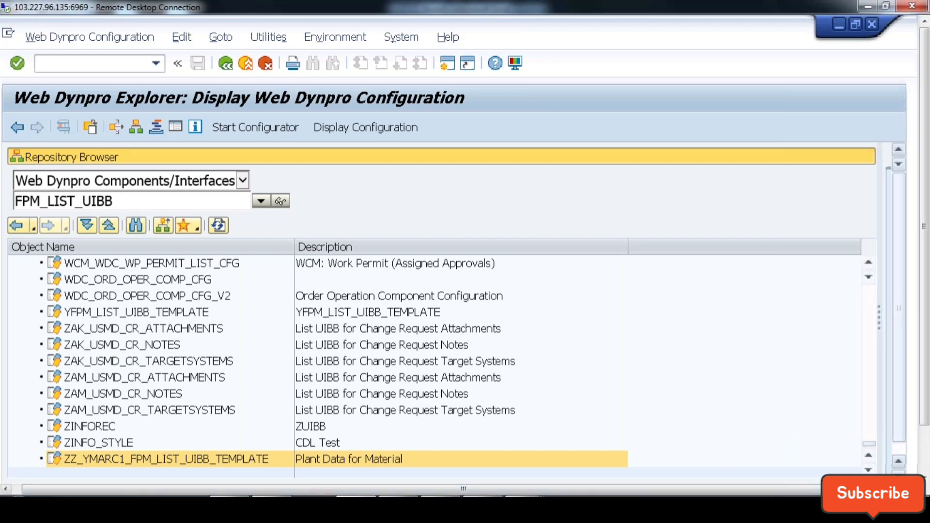
# Switch to the SAP session showing package MDG_BS_MAT and start the configurator for application configuration BS_MAT_OVP.
pyautogui.click(925, 455)
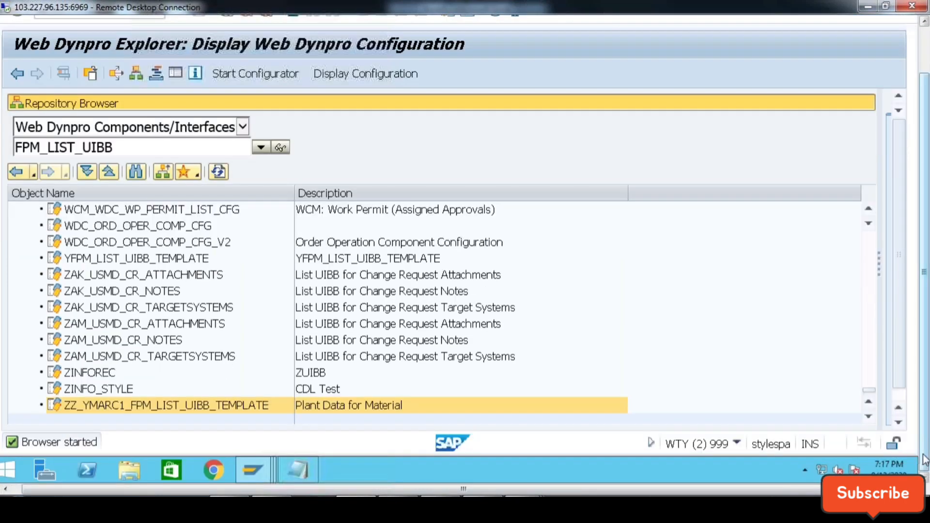
pyautogui.click(256, 470)
pyautogui.click(657, 419)
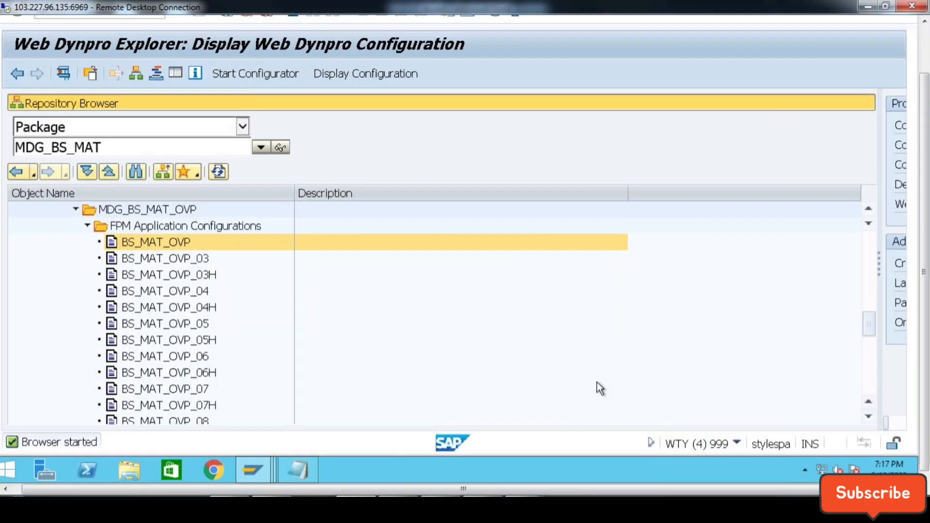
pyautogui.click(924, 56)
pyautogui.click(168, 299)
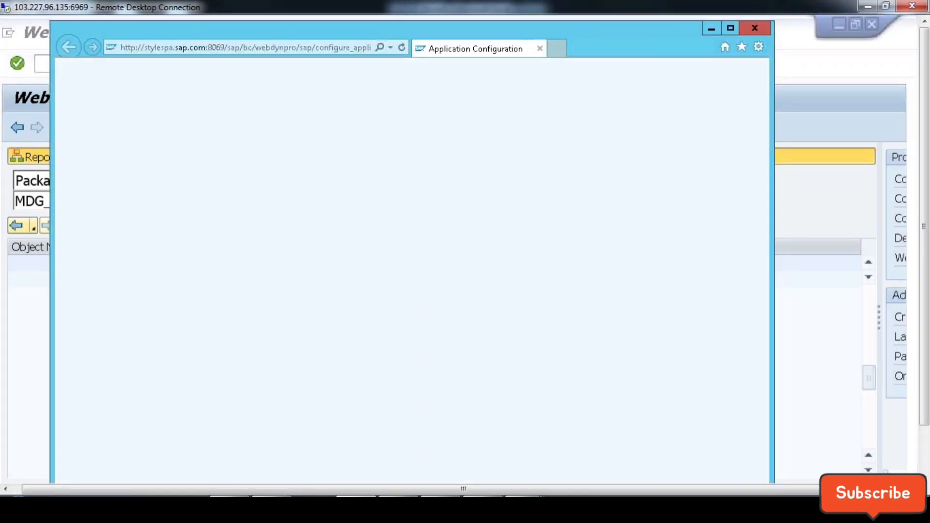
# Maximize the application configuration window and open the OVP component configuration BS_MAT_OVP_LAYOUT.
pyautogui.click(411, 242)
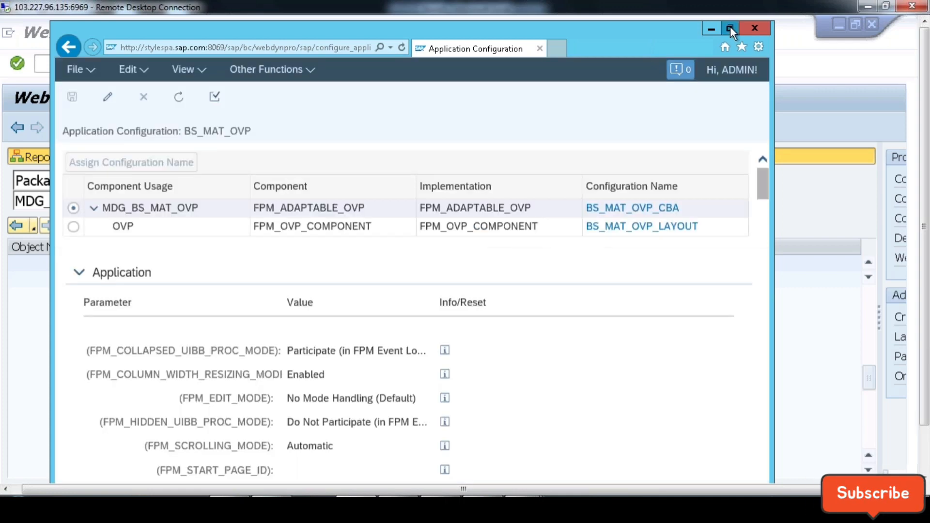
pyautogui.click(731, 28)
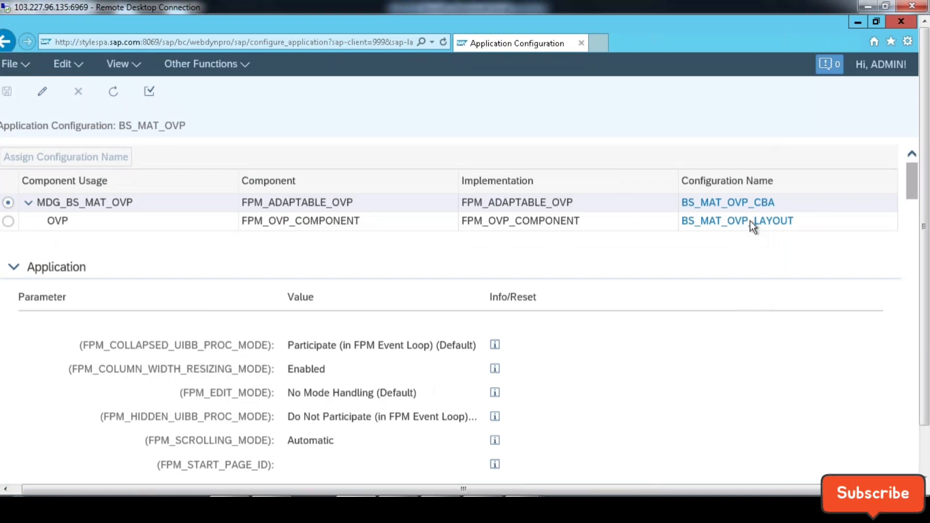
pyautogui.click(761, 225)
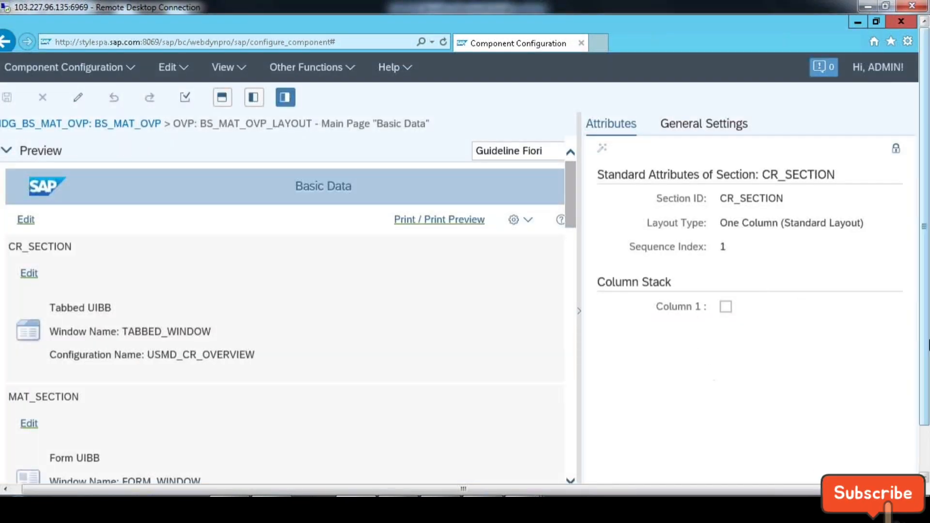
# With the adaptations list shown, examine the base configuration's wires and the attributes of the MDG_BS_MAT_MATERIAL_FORM wire.
pyautogui.moveTo(923, 358); pyautogui.dragTo(923, 409)
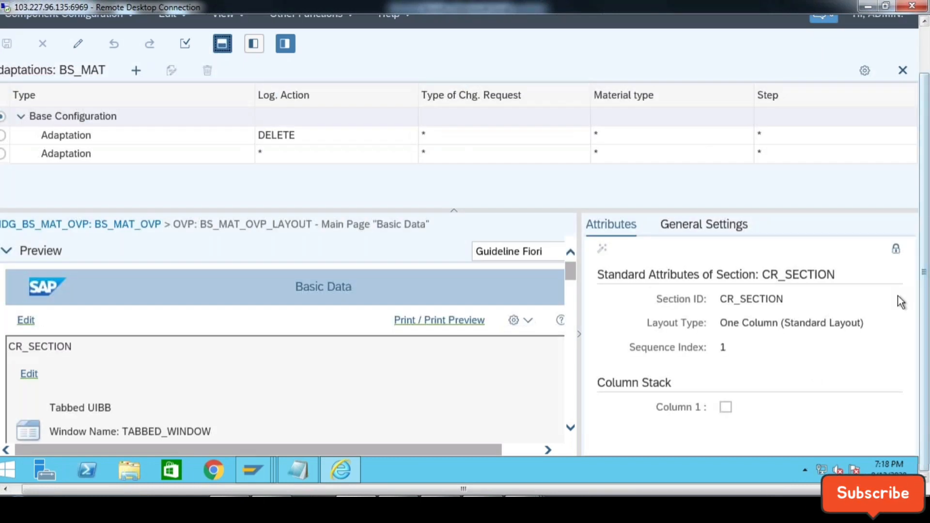
pyautogui.click(288, 46)
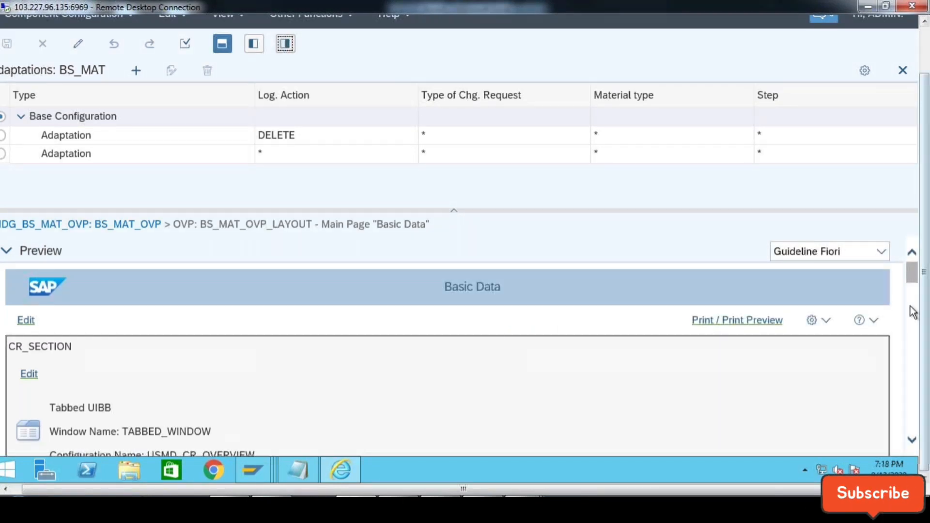
pyautogui.moveTo(912, 273); pyautogui.dragTo(914, 422)
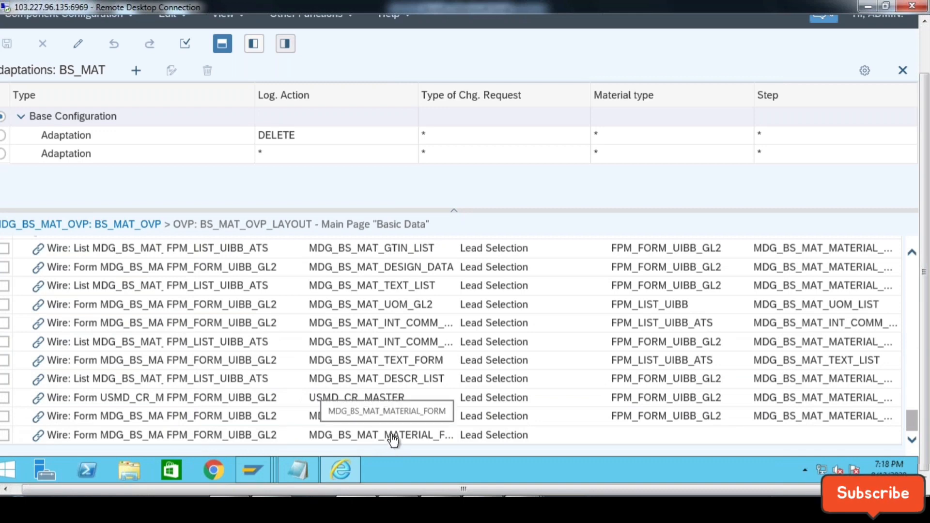
pyautogui.click(296, 438)
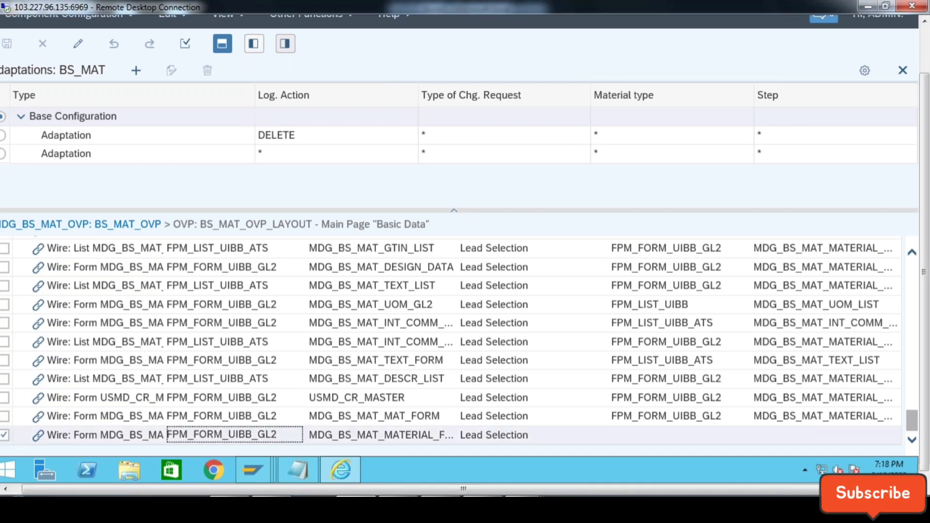
pyautogui.moveTo(912, 420)
pyautogui.mouseDown()
pyautogui.moveTo(914, 393)
pyautogui.moveTo(918, 428)
pyautogui.mouseUp()
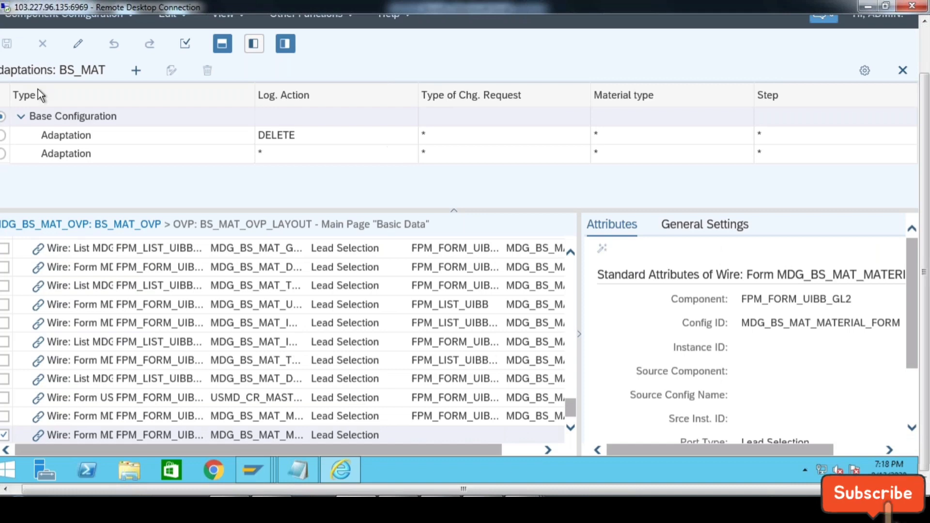
# Put the layout in edit mode and load the adaptation whose logical action is *.
pyautogui.click(78, 44)
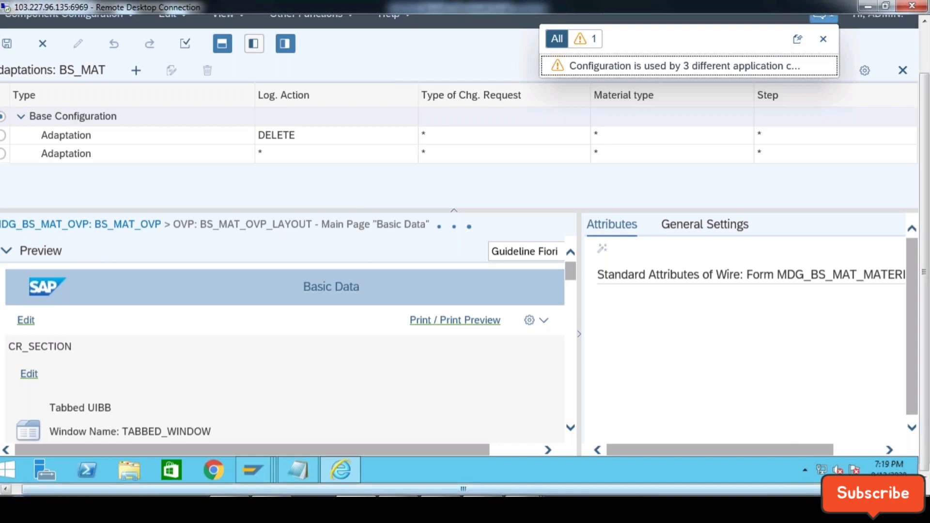
pyautogui.moveTo(369, 490); pyautogui.dragTo(359, 491)
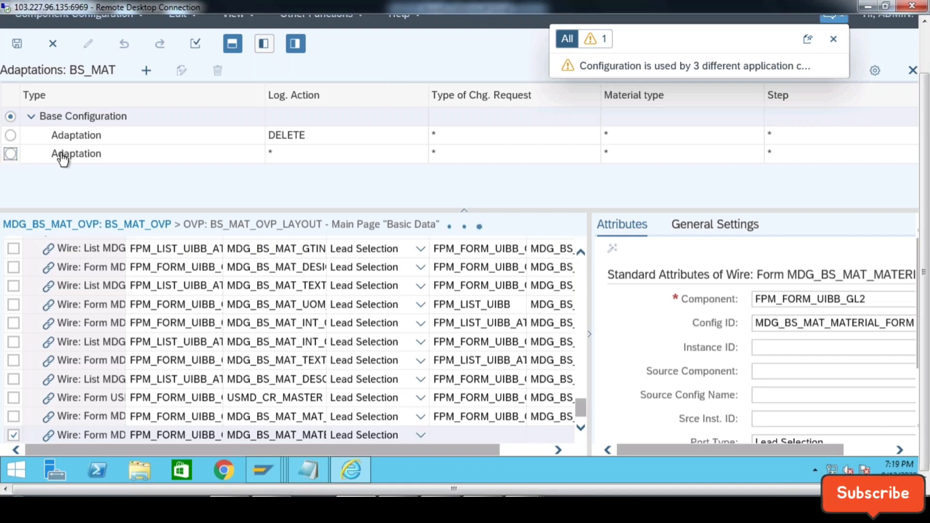
pyautogui.click(11, 117)
pyautogui.click(78, 164)
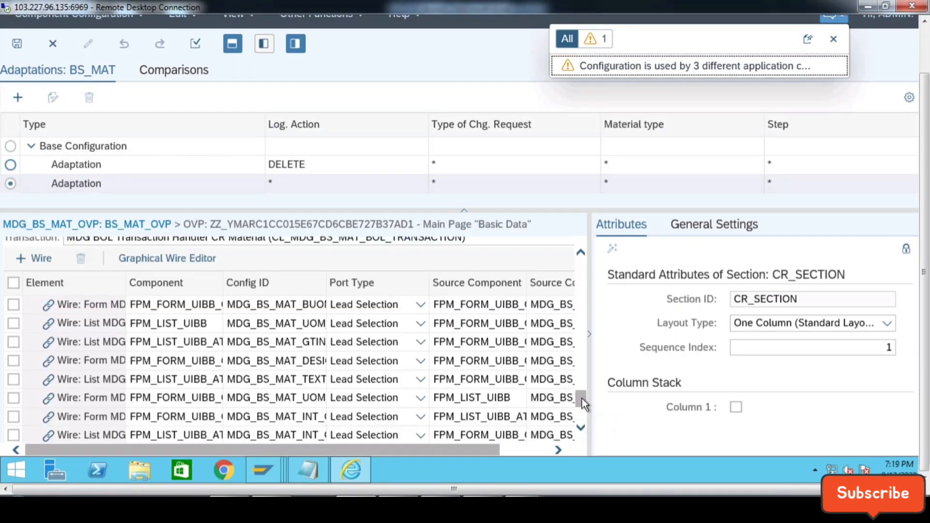
# Examine the attributes of the wire for list ZZ_YMARC1_FPM_LIST_UIBB_TEMPLATE in the adaptation's wire schema.
pyautogui.scroll(-3, 579, 411)
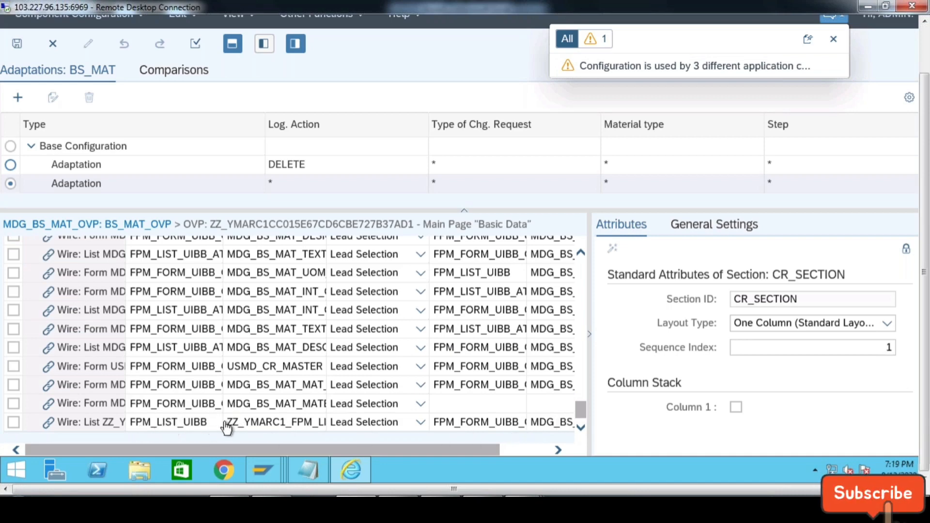
pyautogui.click(497, 429)
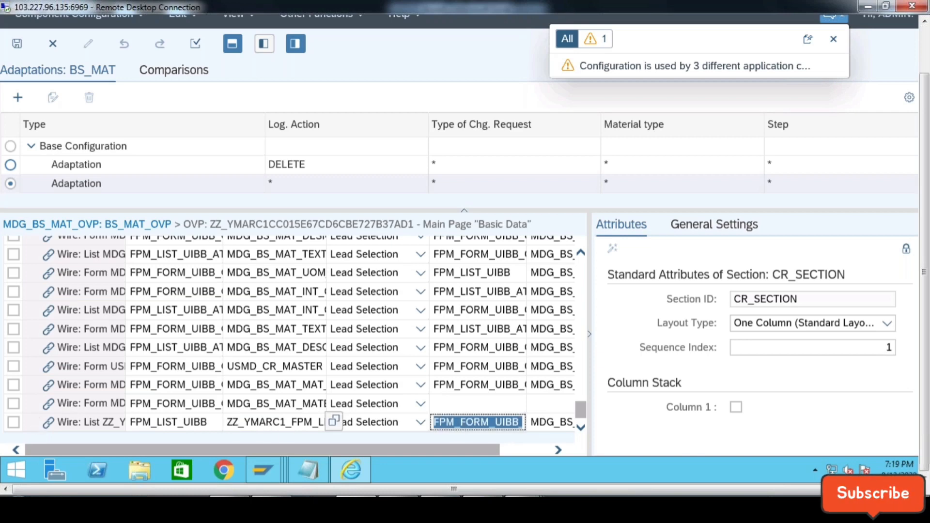
pyautogui.click(13, 426)
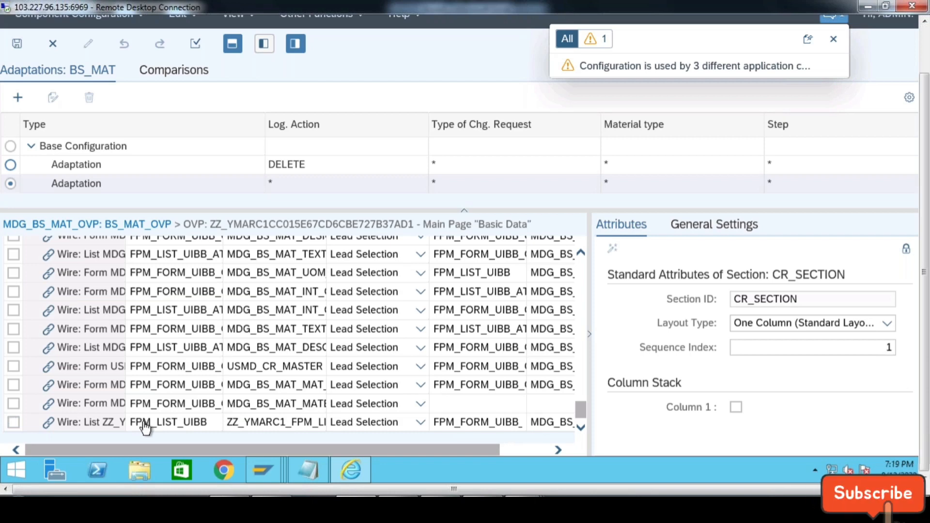
pyautogui.click(145, 425)
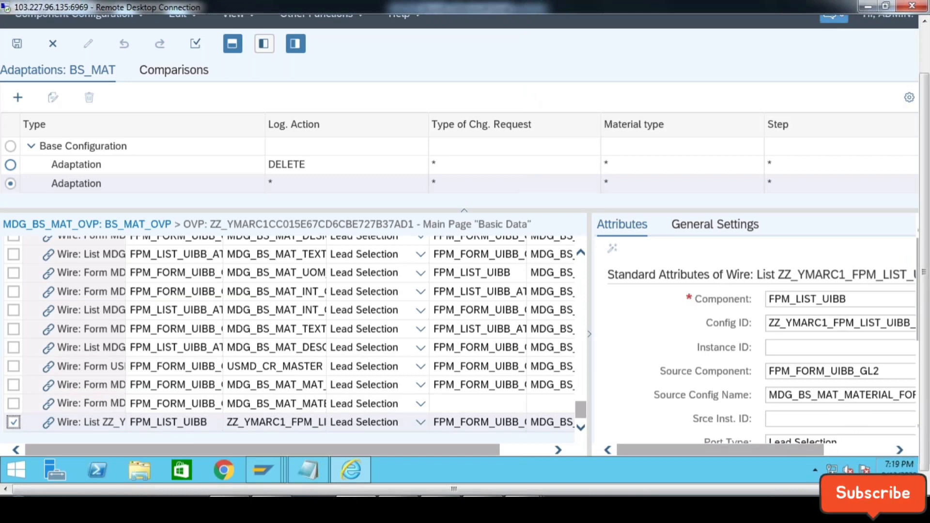
pyautogui.moveTo(718, 455); pyautogui.dragTo(775, 452)
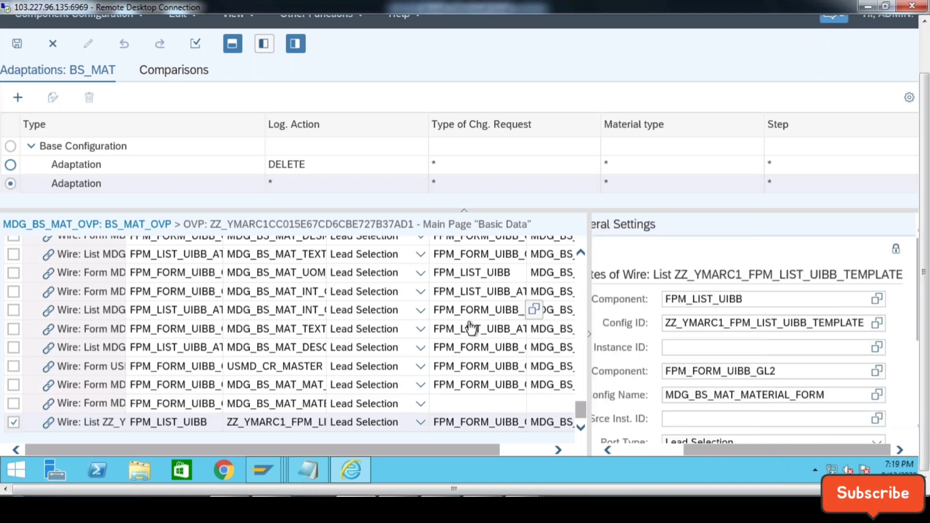
# Examine the attributes of the Plant Data for Material UIBB in the MAT_SECTION of the overview page schema.
pyautogui.scroll(3, 586, 411)
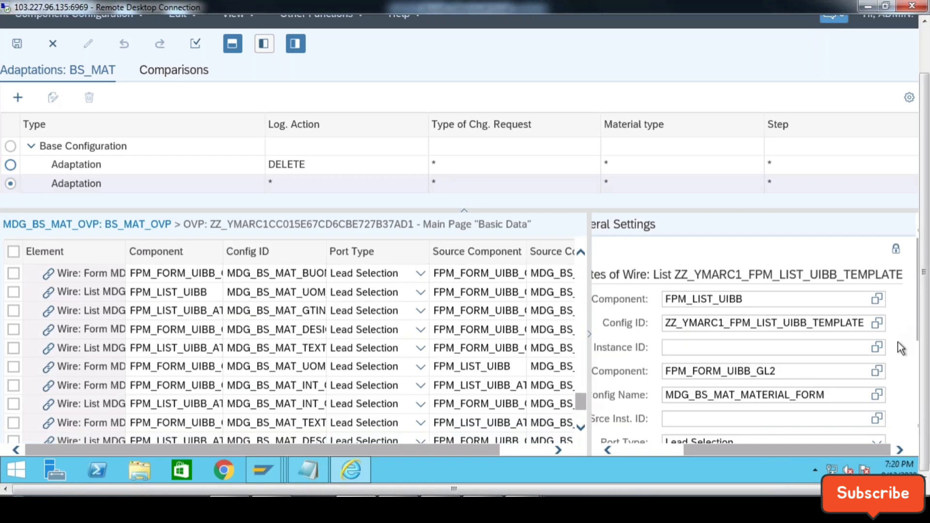
pyautogui.scroll(3, 424, 364)
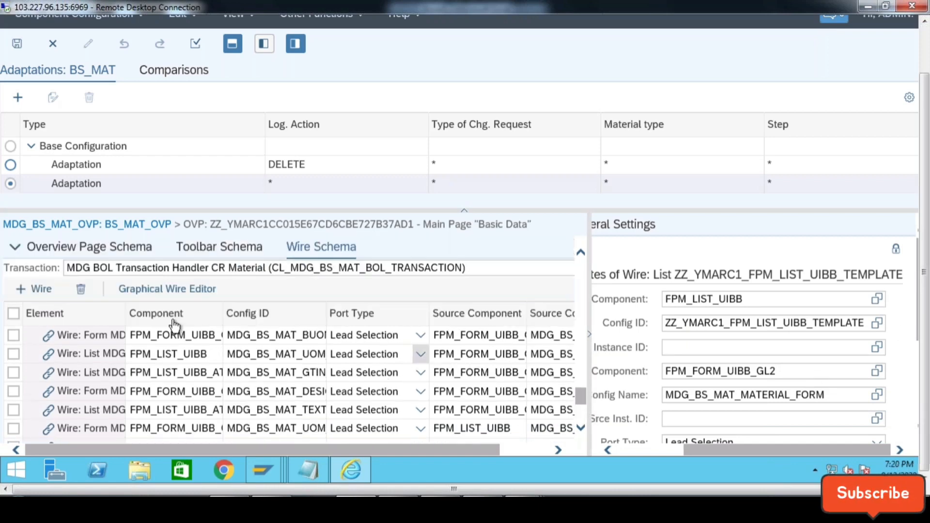
pyautogui.click(56, 249)
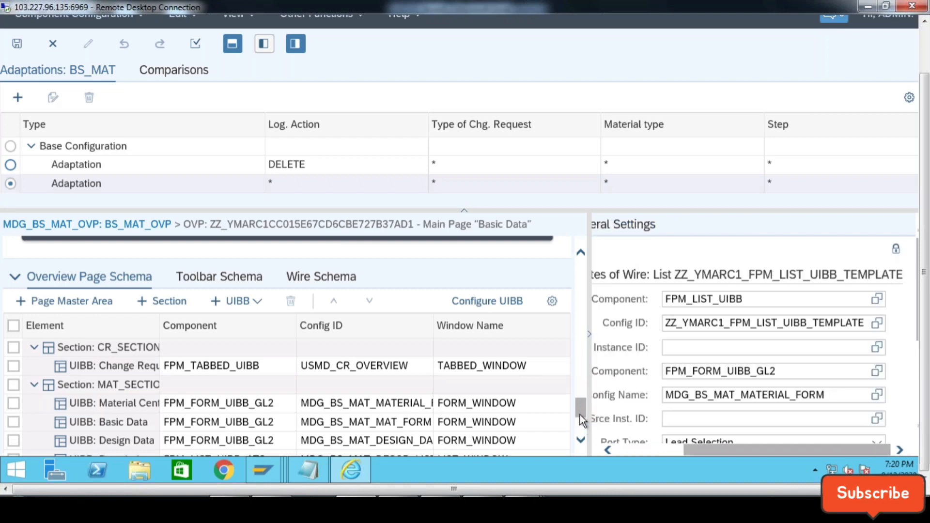
pyautogui.scroll(-3, 580, 432)
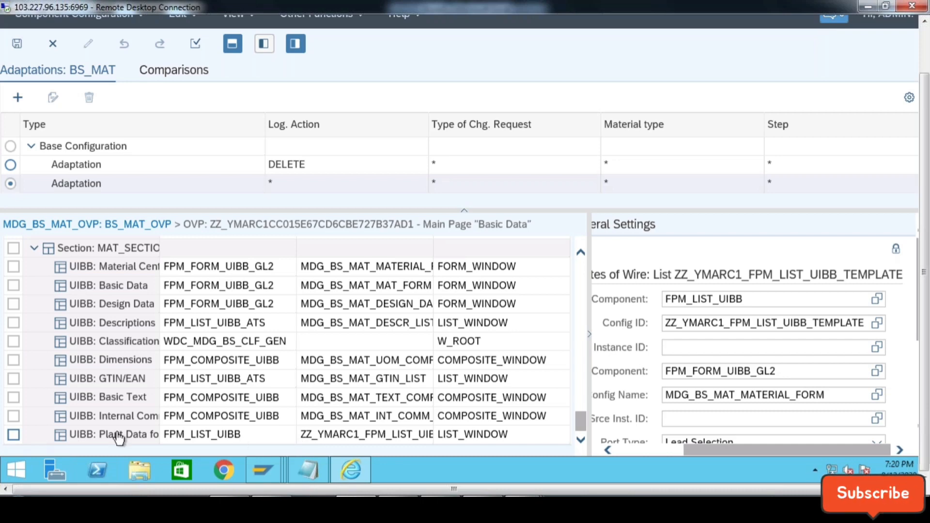
pyautogui.click(402, 439)
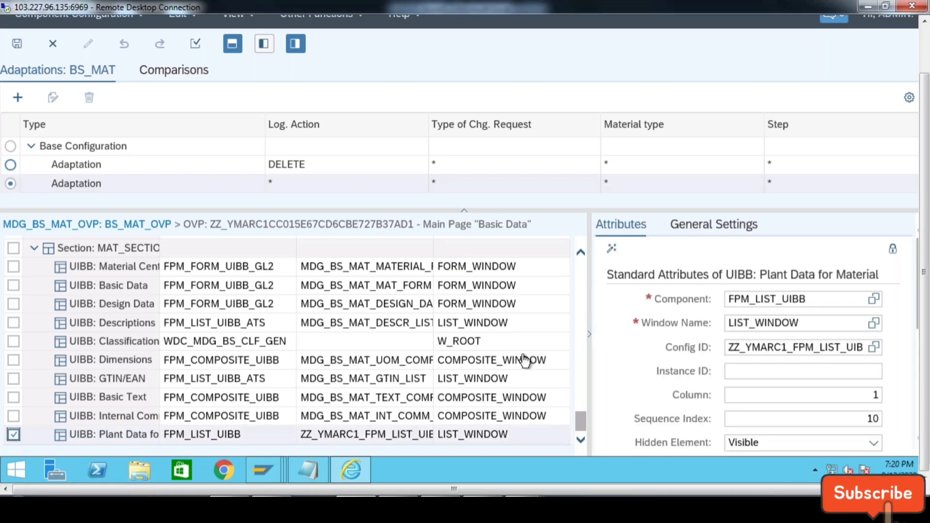
pyautogui.scroll(3, 581, 419)
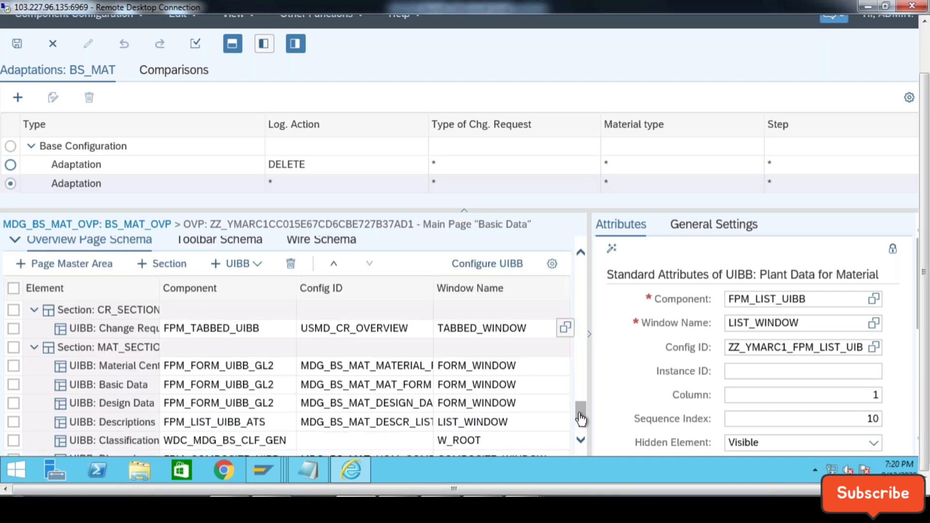
# Open the component configuration of the Plant Data for Material UIBB, save it, and close the configurator.
pyautogui.click(507, 267)
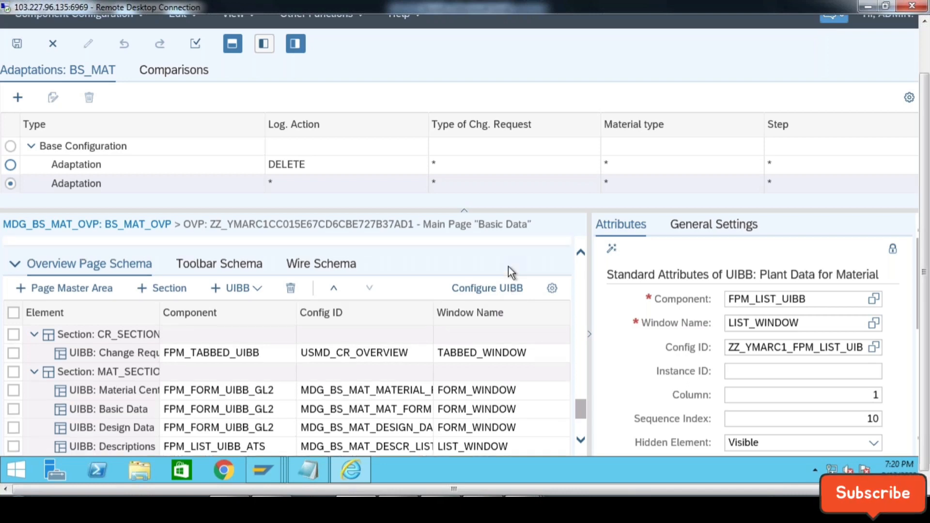
pyautogui.click(507, 409)
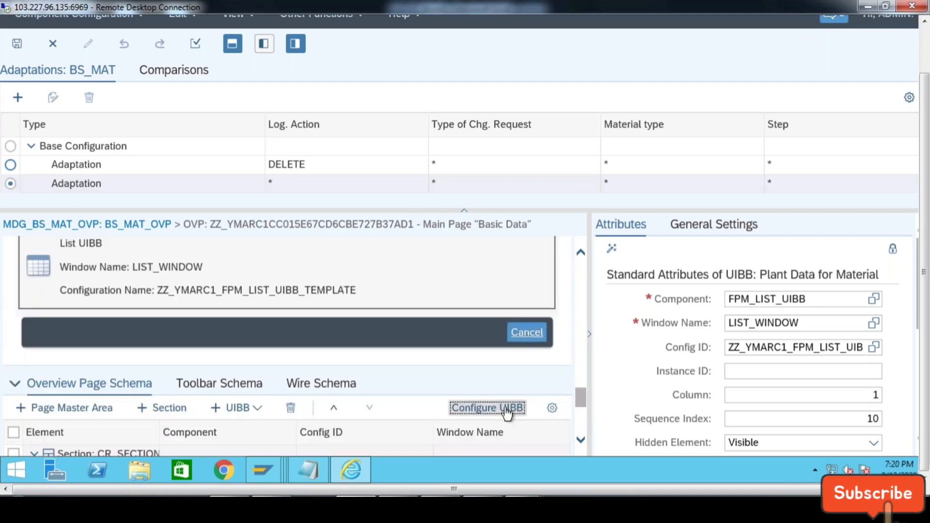
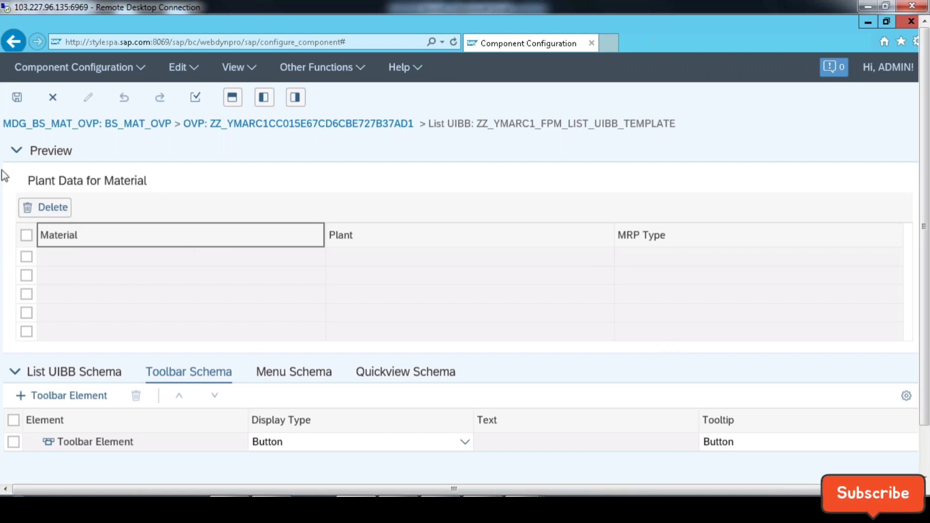
pyautogui.click(16, 100)
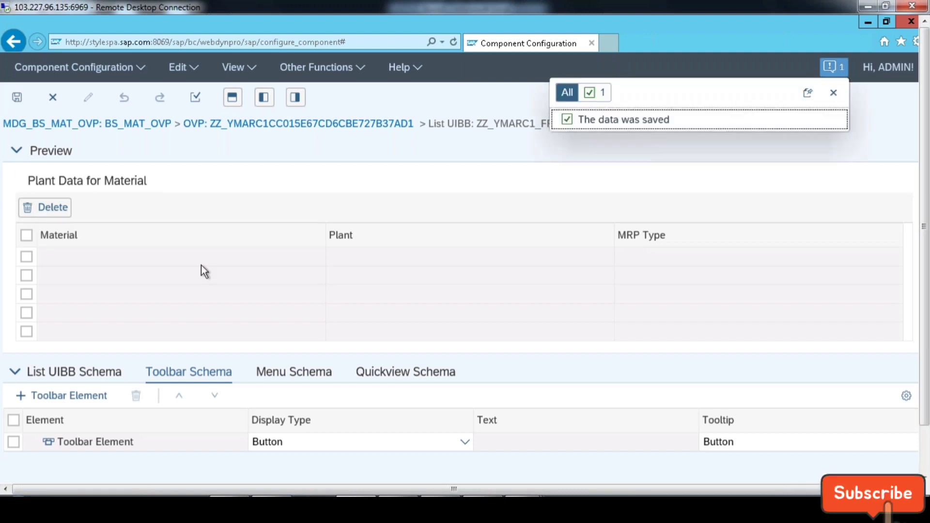
pyautogui.click(915, 24)
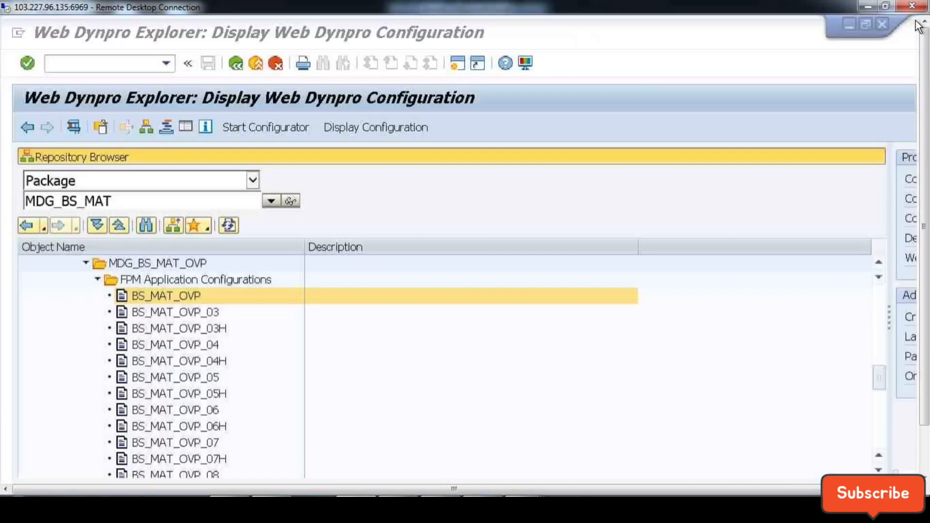
# Leave the Web Dynpro Explorer with /n and launch the NetWeaver Business Client with /nnwbc.
pyautogui.write('/n')
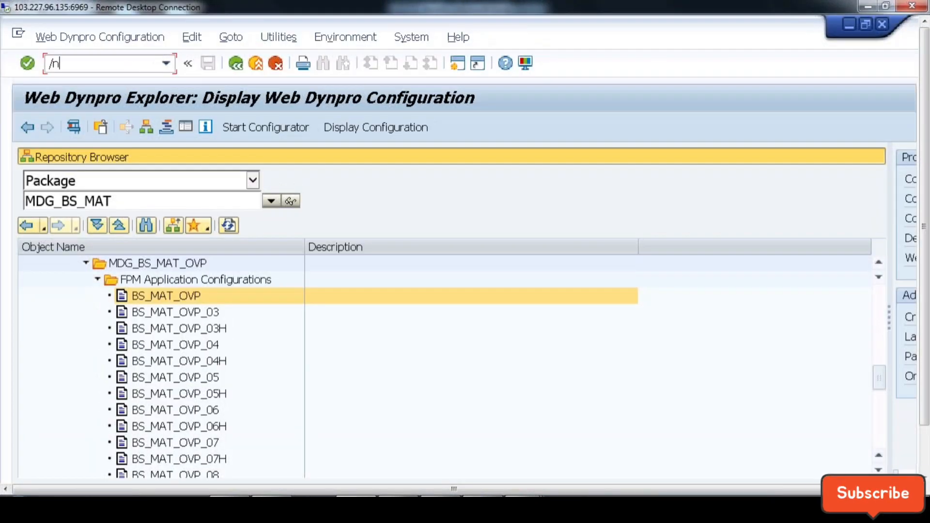
pyautogui.press('Return')
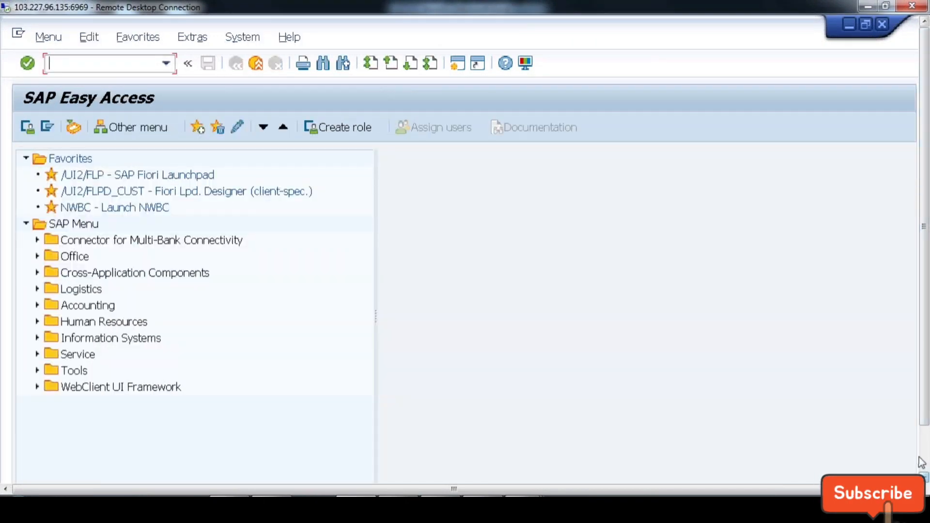
pyautogui.click(922, 459)
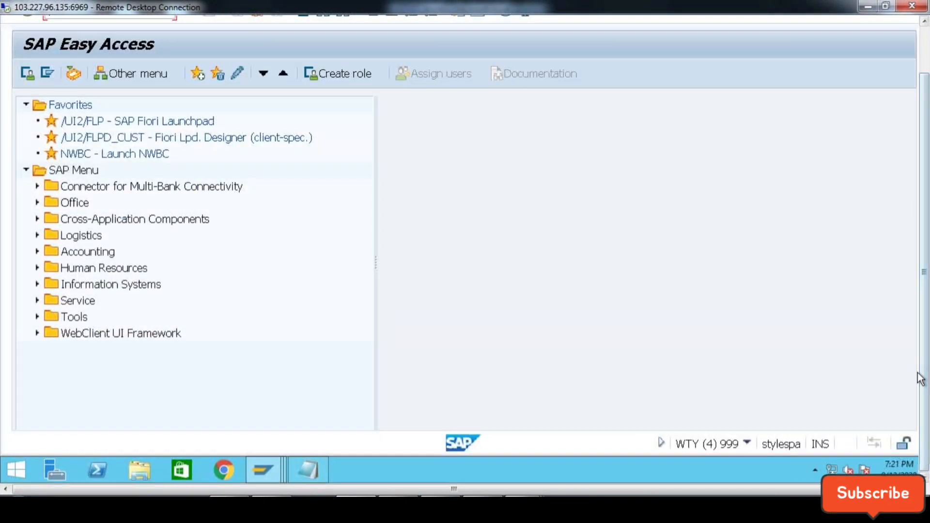
pyautogui.moveTo(923, 378); pyautogui.dragTo(924, 191)
pyautogui.click(167, 64)
pyautogui.click(88, 78)
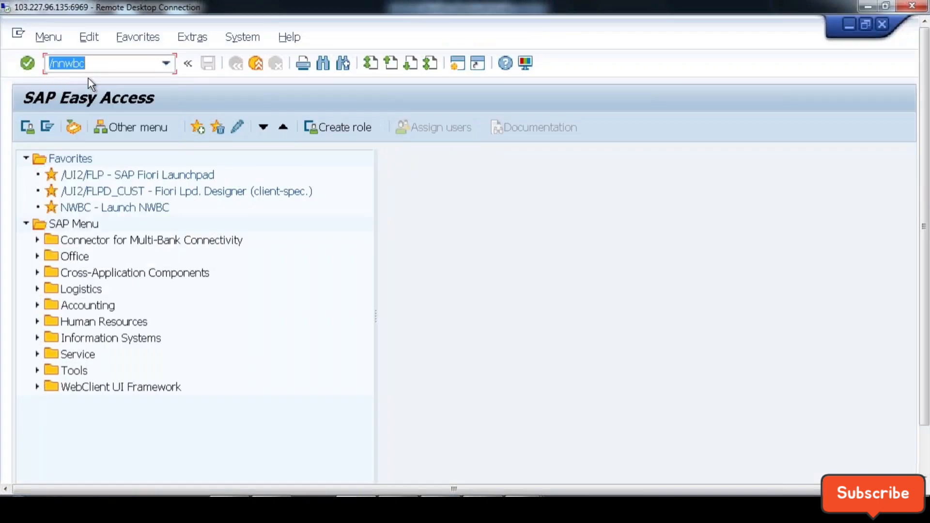
pyautogui.press('Return')
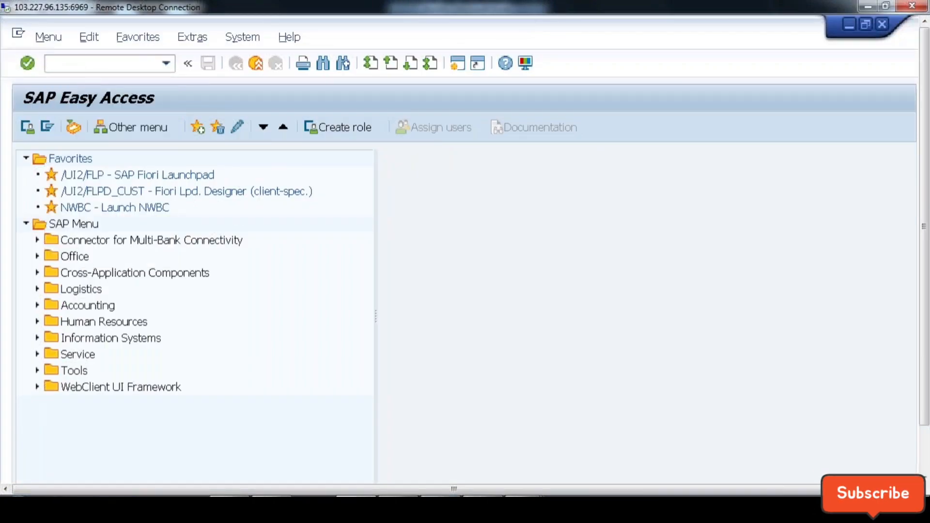
pyautogui.click(167, 68)
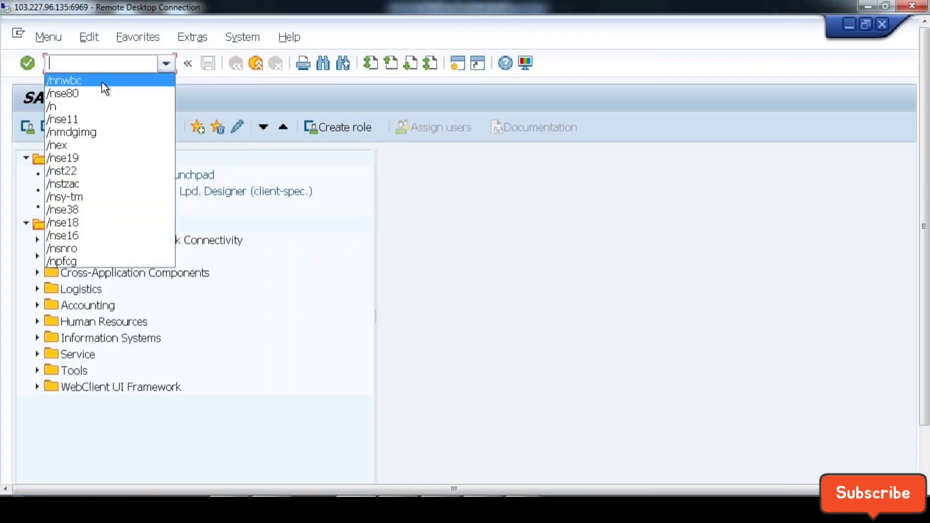
pyautogui.click(102, 82)
pyautogui.press('Return')
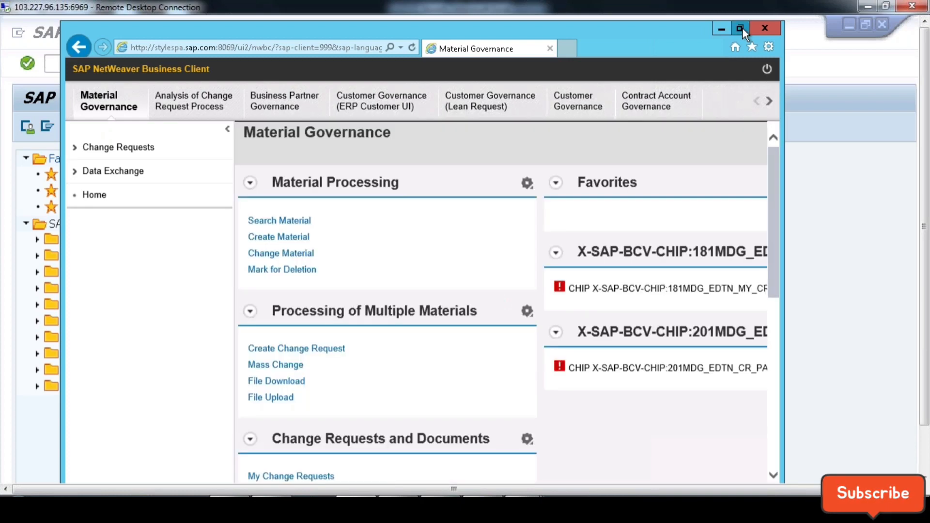
# Maximize the business client, start creating a material, and continue with change request type MAT01.
pyautogui.click(743, 30)
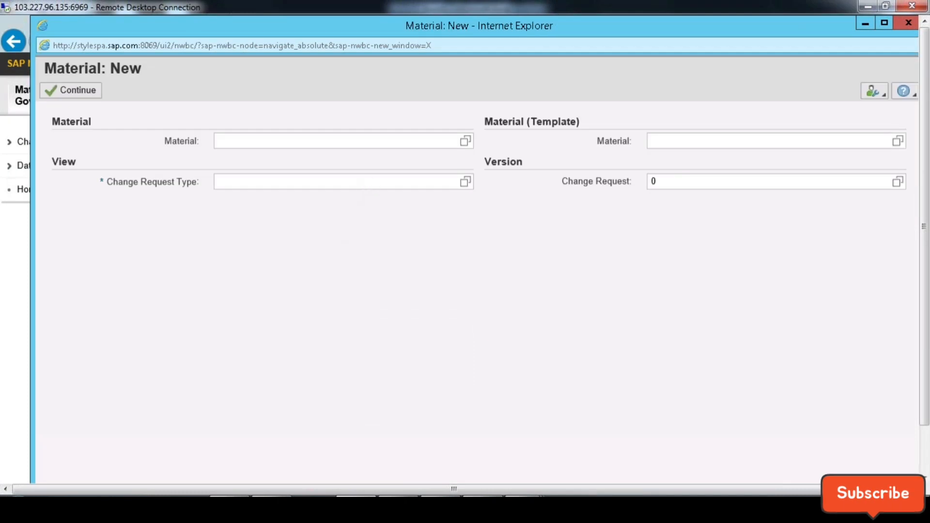
pyautogui.write('MAT01')
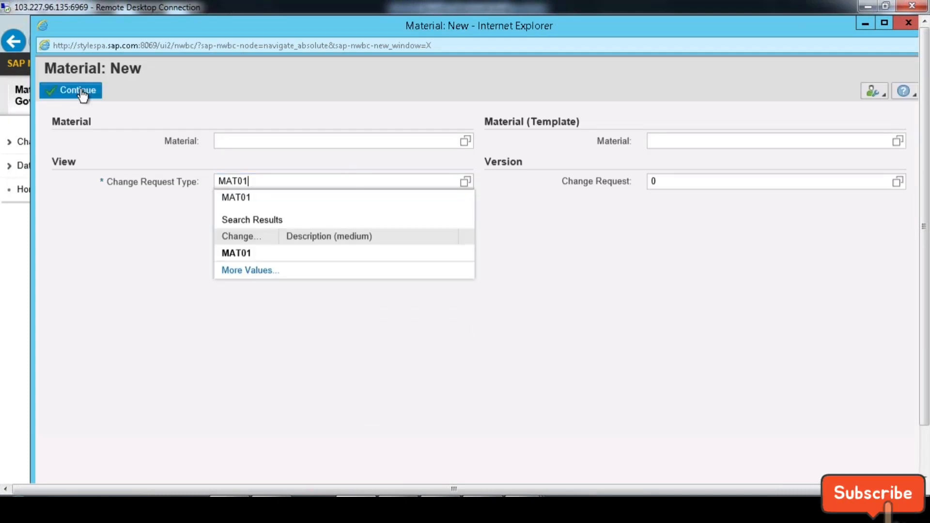
pyautogui.click(83, 92)
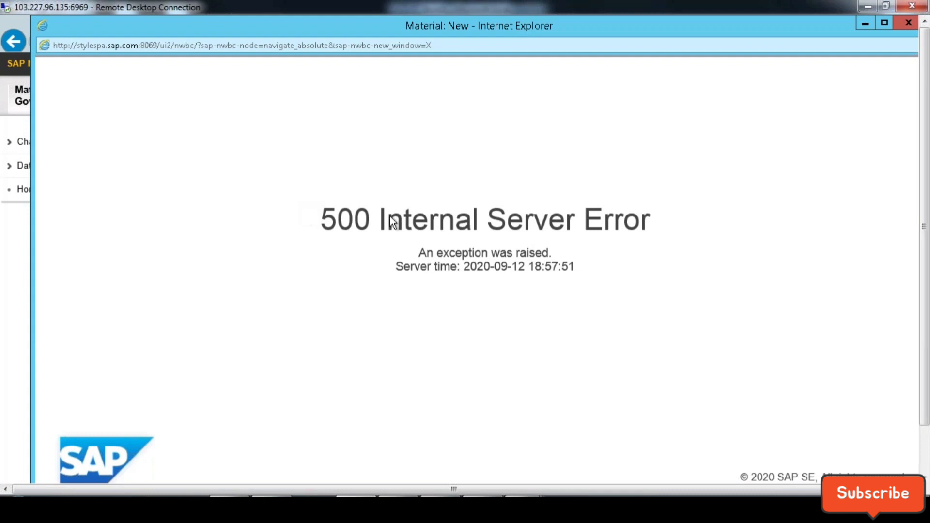
# Minimize the browser windows to return to SAP Easy Access and list the runtime errors with /nst22.
pyautogui.click(866, 23)
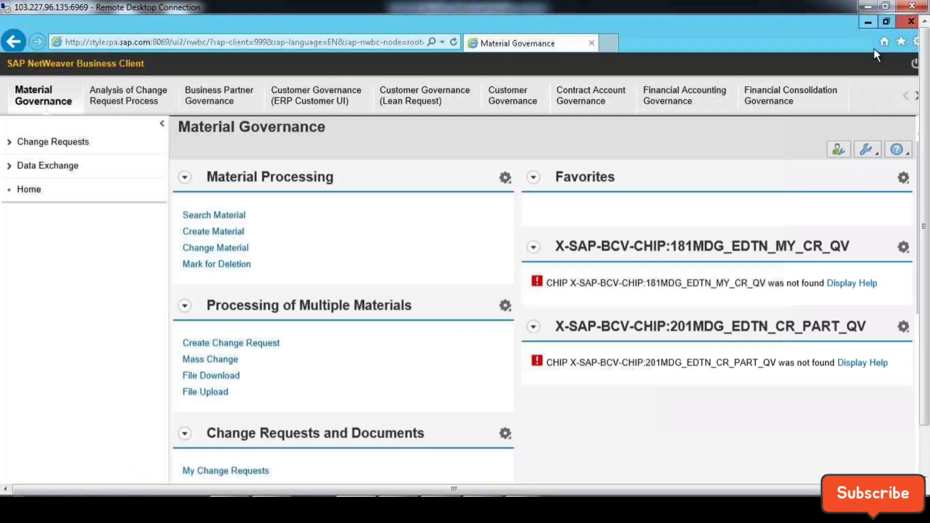
pyautogui.click(868, 22)
pyautogui.click(130, 63)
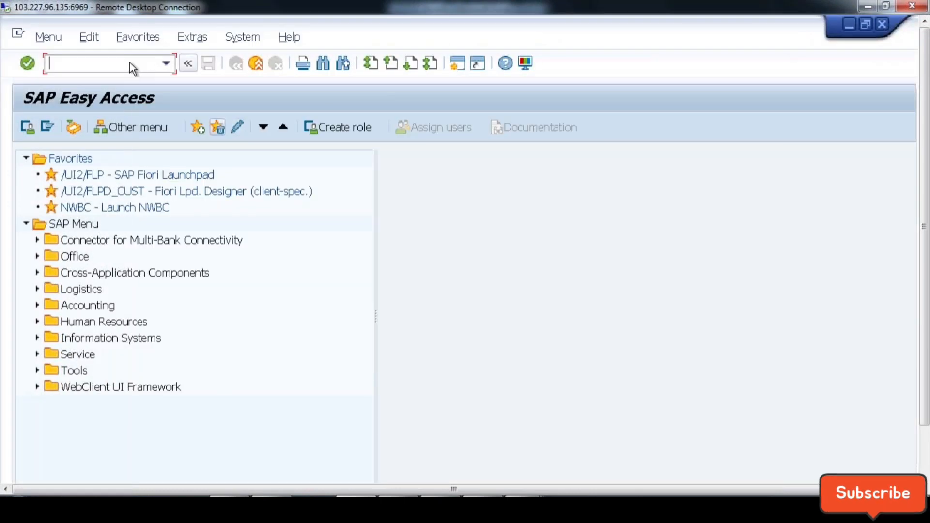
pyautogui.write('/nst22')
pyautogui.press('Return')
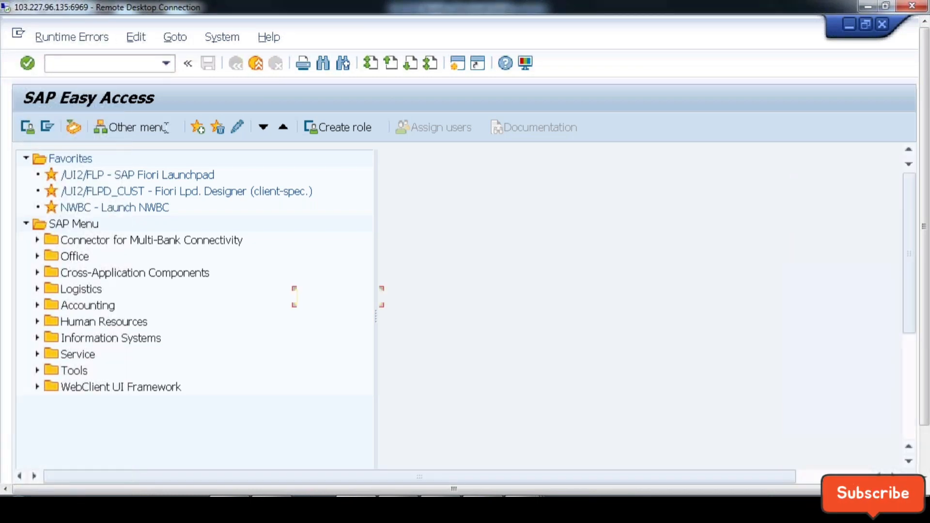
pyautogui.press('Return')
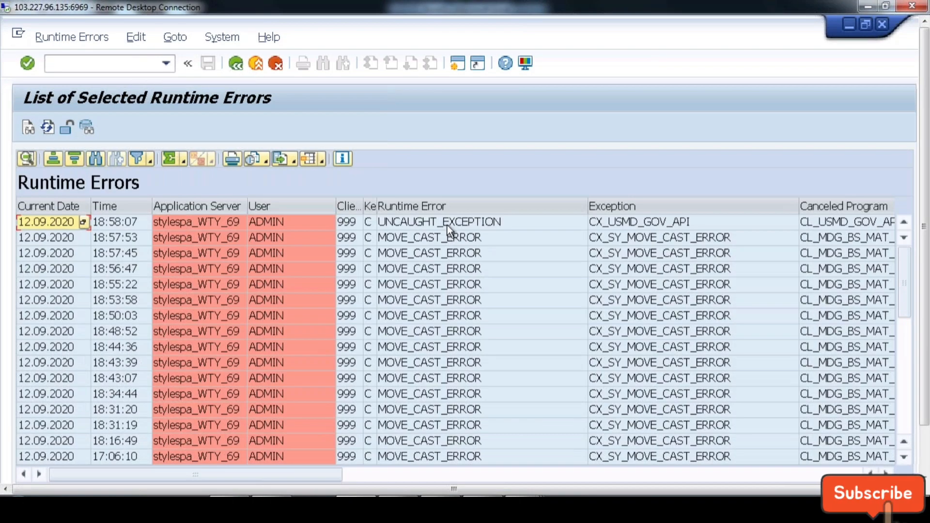
# Open the UNCAUGHT_EXCEPTION runtime error of 18:58:07 and examine its What happened? and Error analysis sections.
pyautogui.click(450, 222)
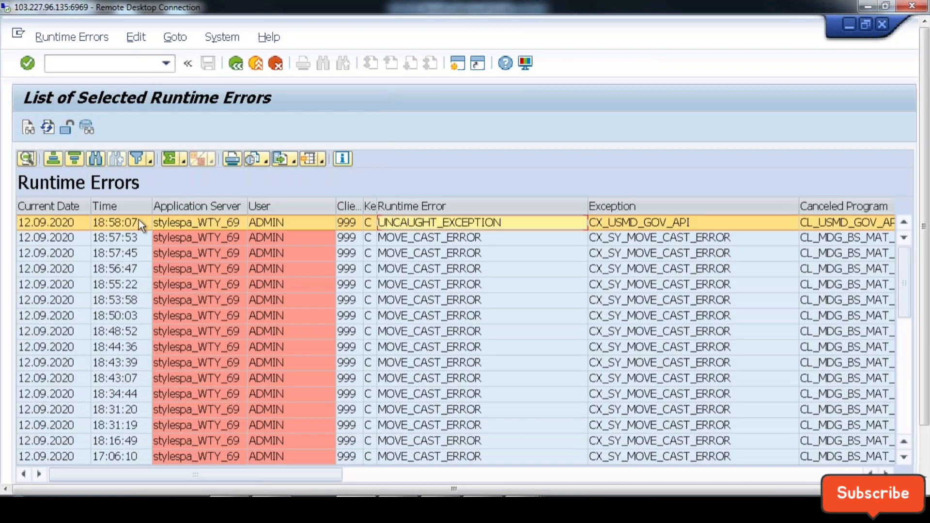
pyautogui.doubleClick(461, 224)
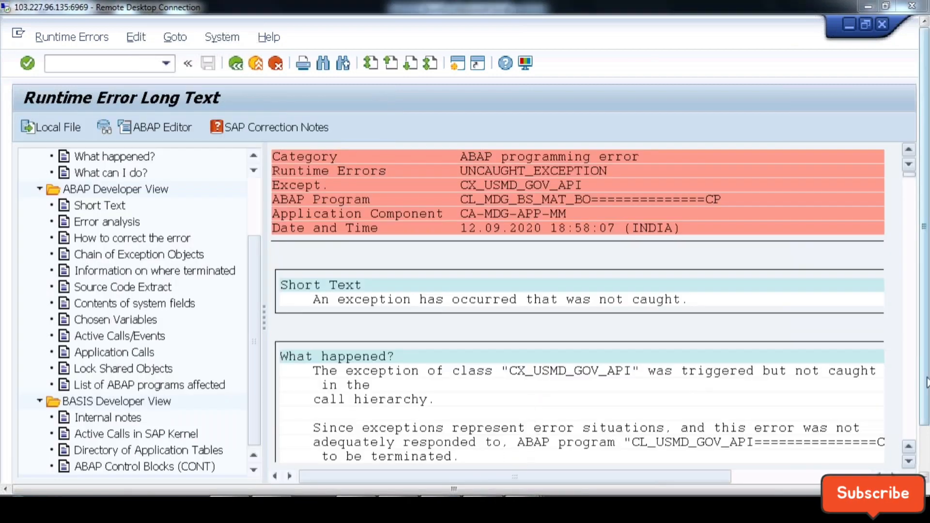
pyautogui.moveTo(926, 383); pyautogui.dragTo(926, 430)
pyautogui.click(522, 321)
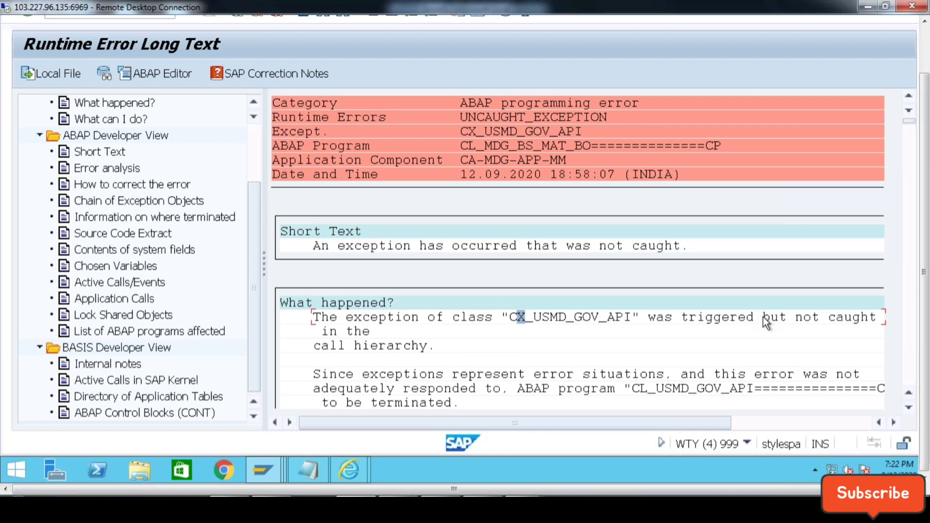
pyautogui.click(95, 167)
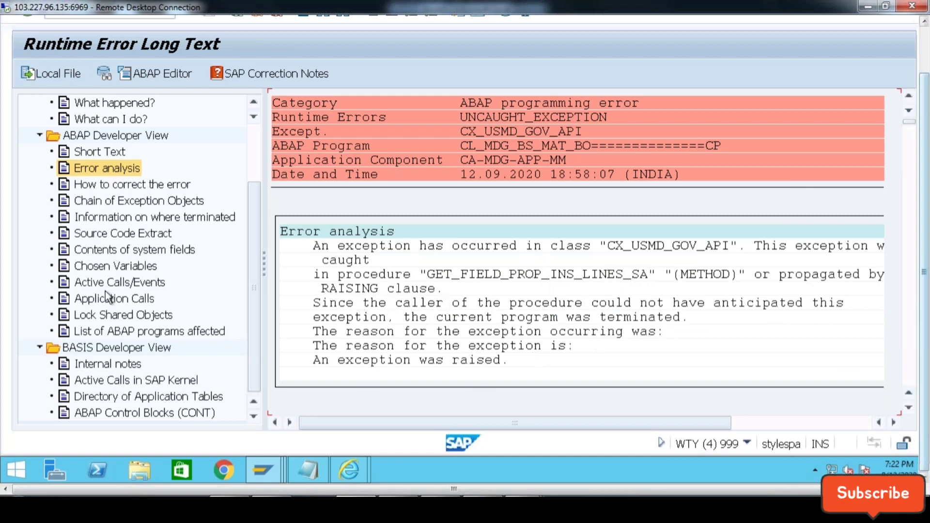
# Examine the Source Code Extract of the dump down to the line where the exception is raised.
pyautogui.click(115, 234)
pyautogui.scroll(-5, 592, 345)
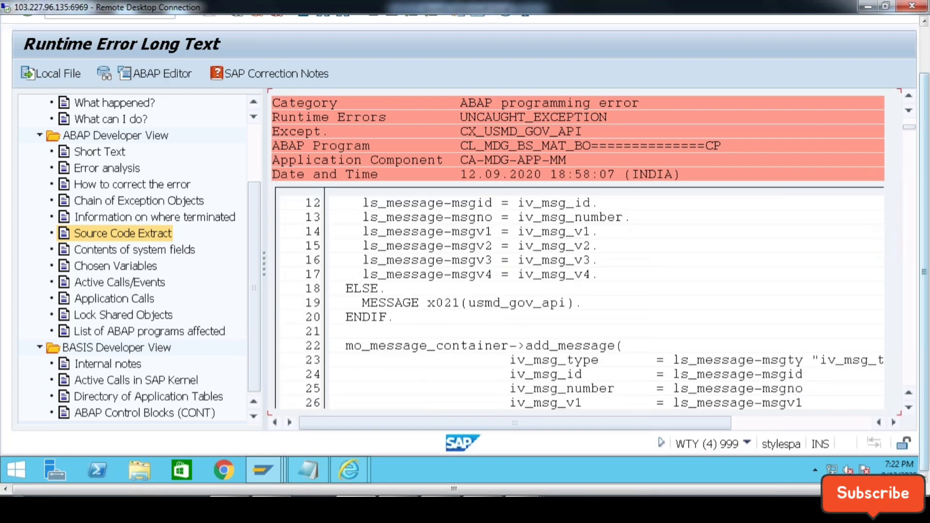
pyautogui.scroll(-4, 579, 303)
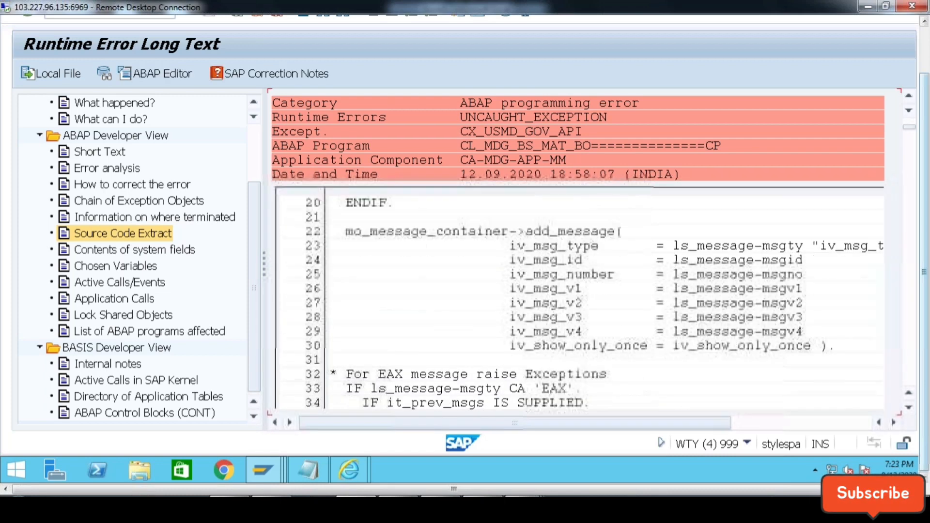
pyautogui.scroll(-3, 579, 302)
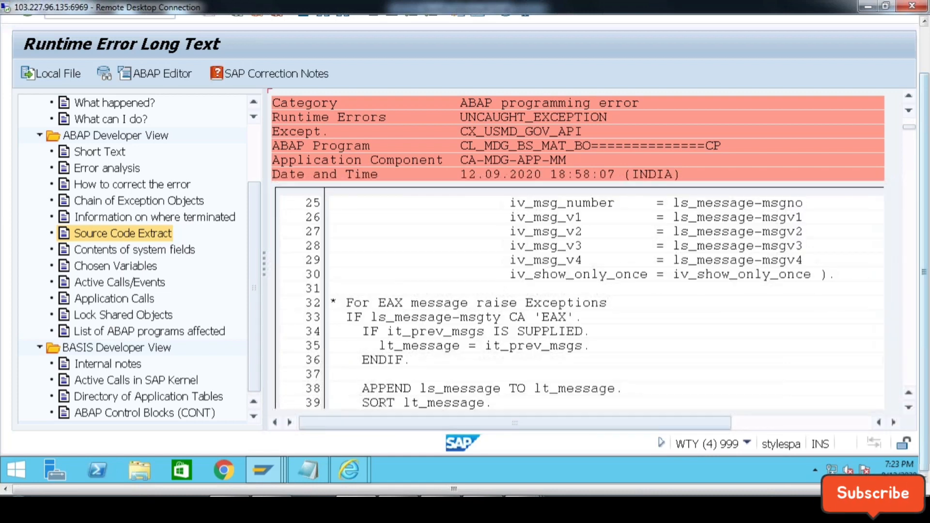
pyautogui.scroll(-2, 579, 302)
pyautogui.moveTo(252, 314); pyautogui.dragTo(249, 245)
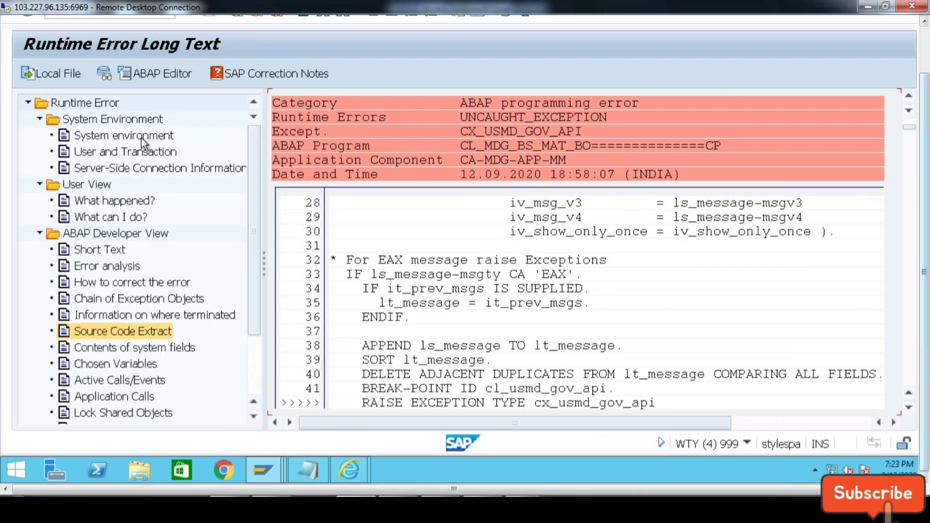
# Read the dump's How to correct the error section and continue into its System environment details.
pyautogui.click(113, 284)
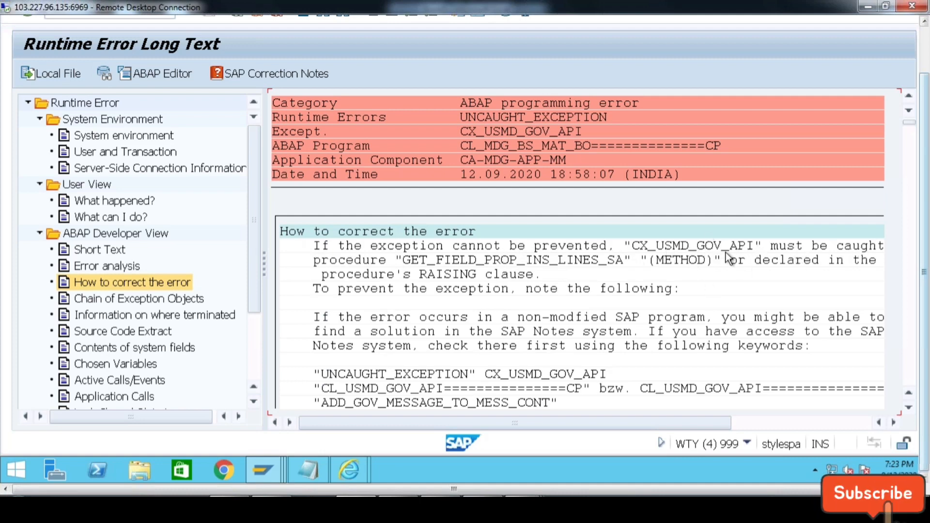
pyautogui.moveTo(537, 426)
pyautogui.mouseDown()
pyautogui.moveTo(603, 426)
pyautogui.moveTo(533, 425)
pyautogui.mouseUp()
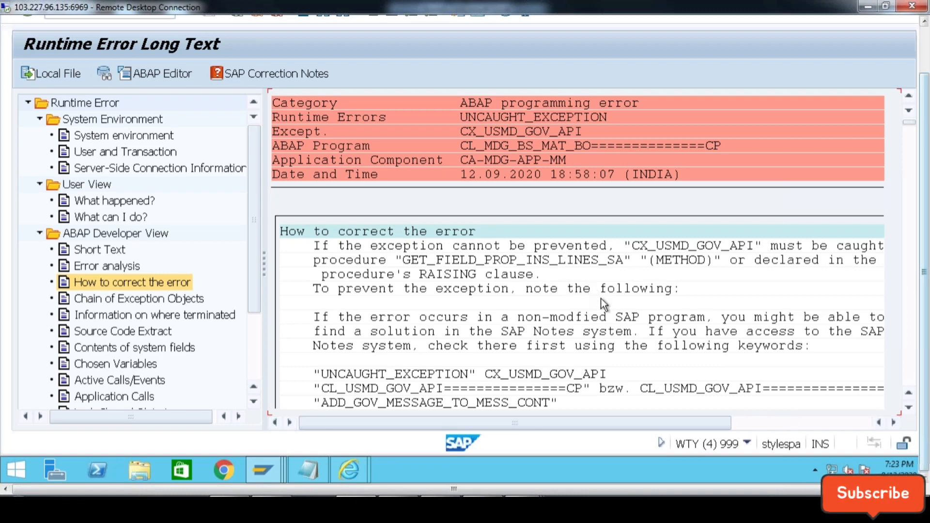
pyautogui.scroll(-2, 600, 298)
pyautogui.scroll(-3, 601, 304)
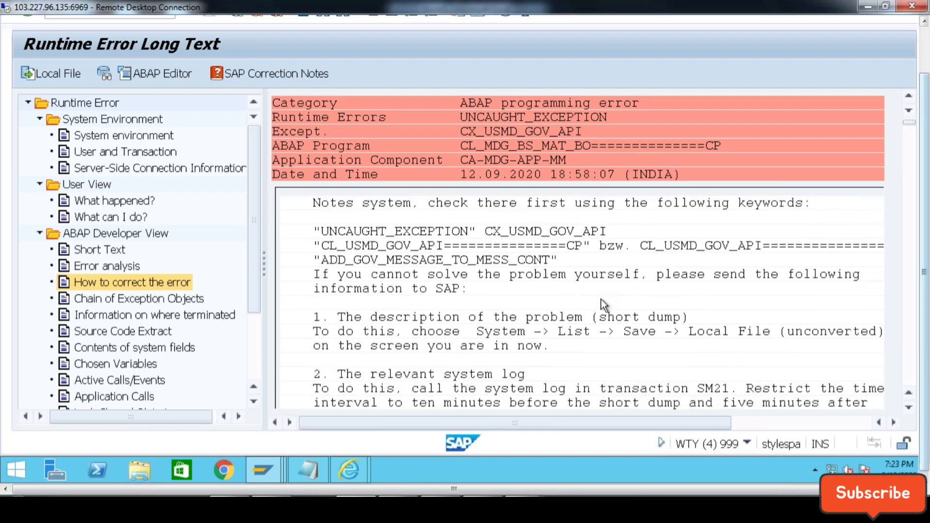
pyautogui.scroll(-2, 600, 305)
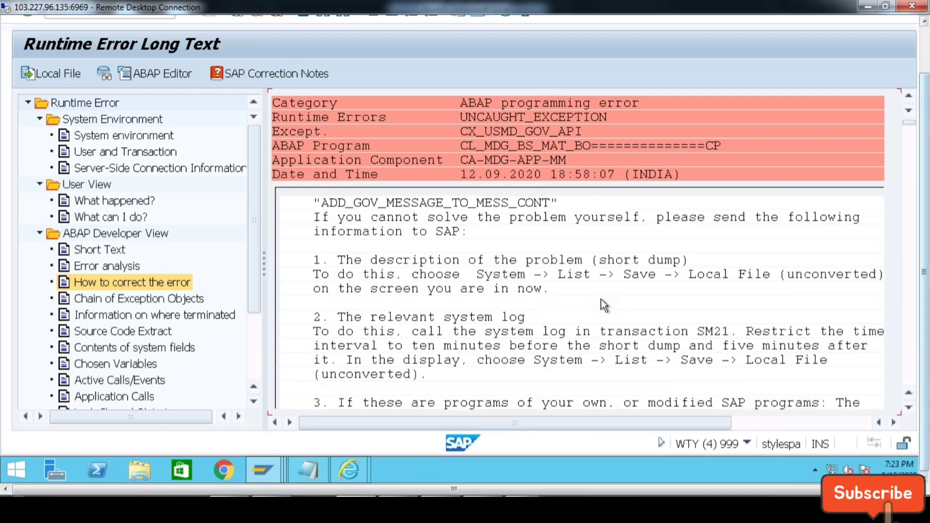
pyautogui.scroll(-1, 602, 304)
pyautogui.scroll(-3, 602, 301)
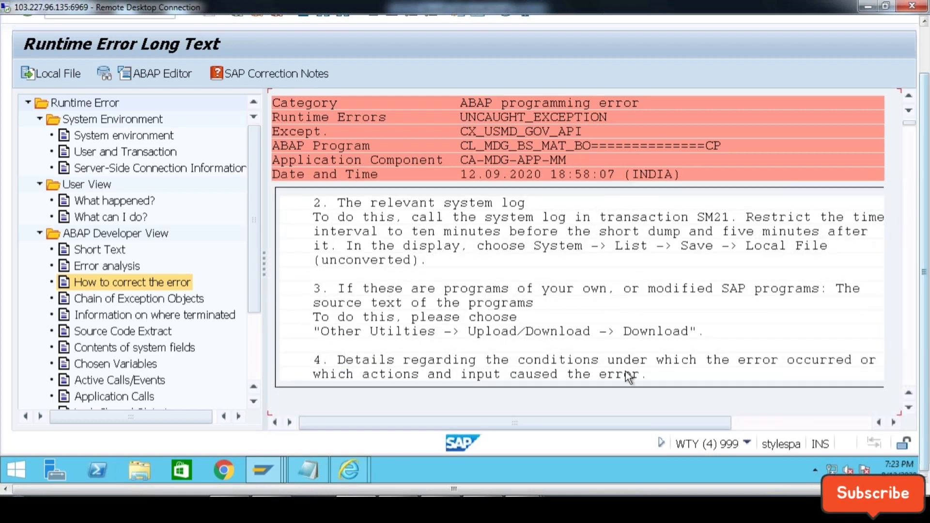
pyautogui.scroll(-3, 629, 377)
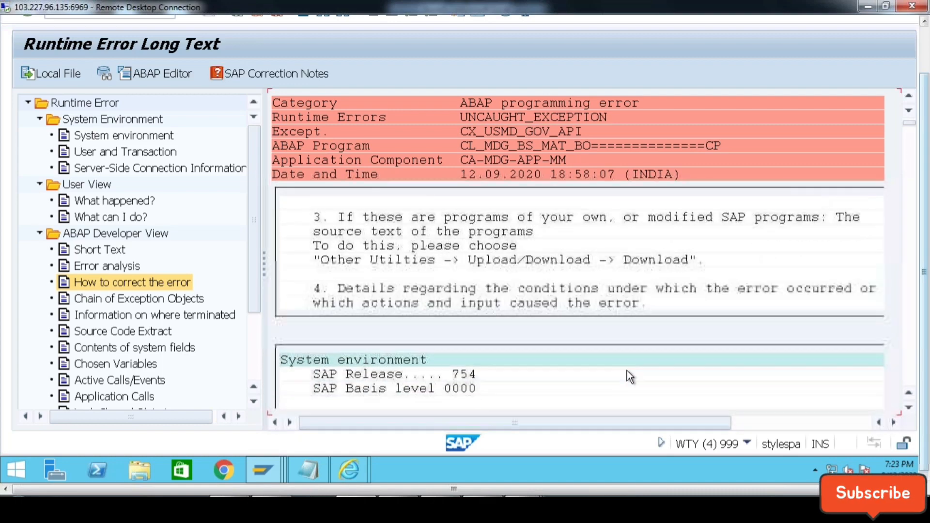
pyautogui.scroll(-5, 629, 376)
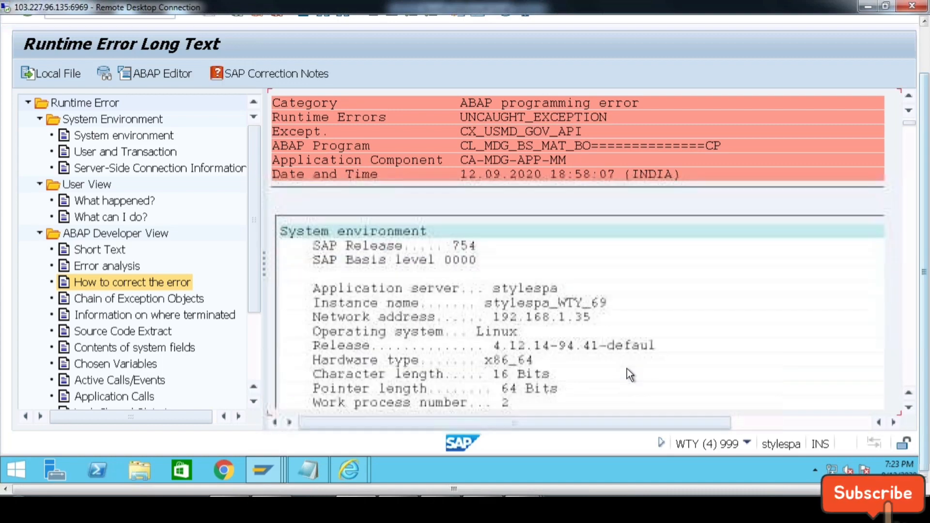
pyautogui.scroll(-2, 627, 370)
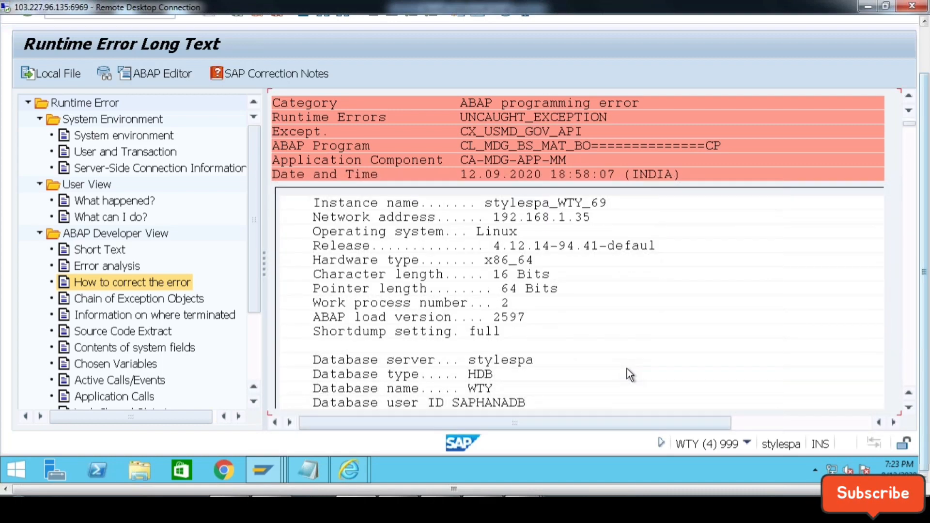
# Reread the dump's How to correct the error section back up to its SAP Notes search keywords.
pyautogui.scroll(2, 630, 358)
pyautogui.scroll(5, 662, 332)
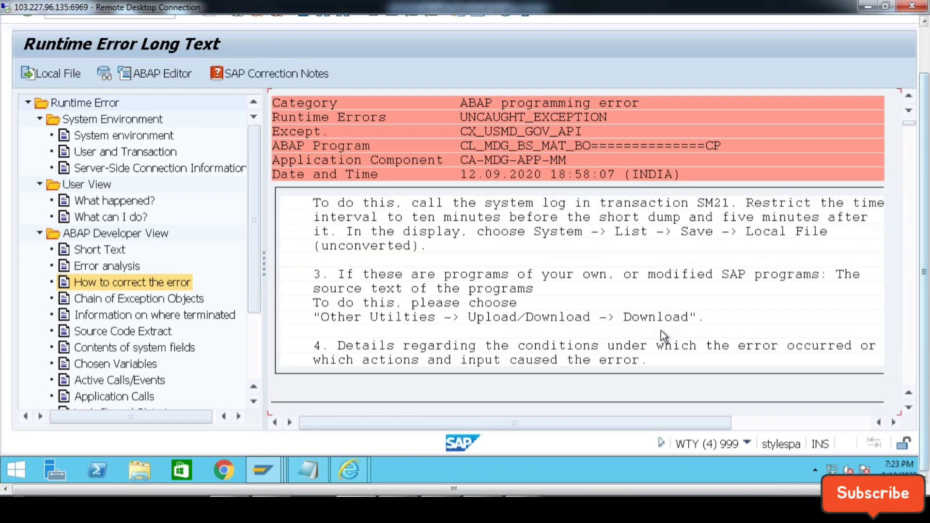
pyautogui.scroll(3, 661, 330)
pyautogui.scroll(3, 662, 330)
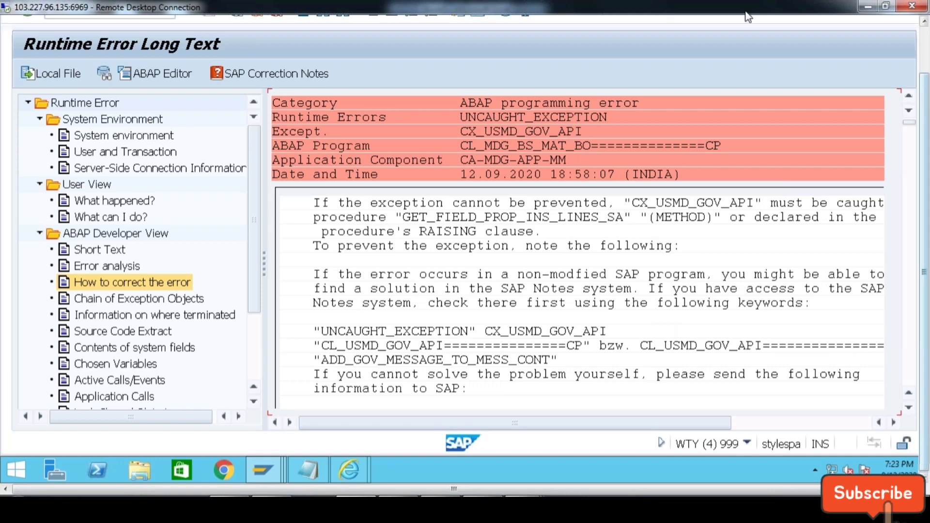
pyautogui.click(269, 470)
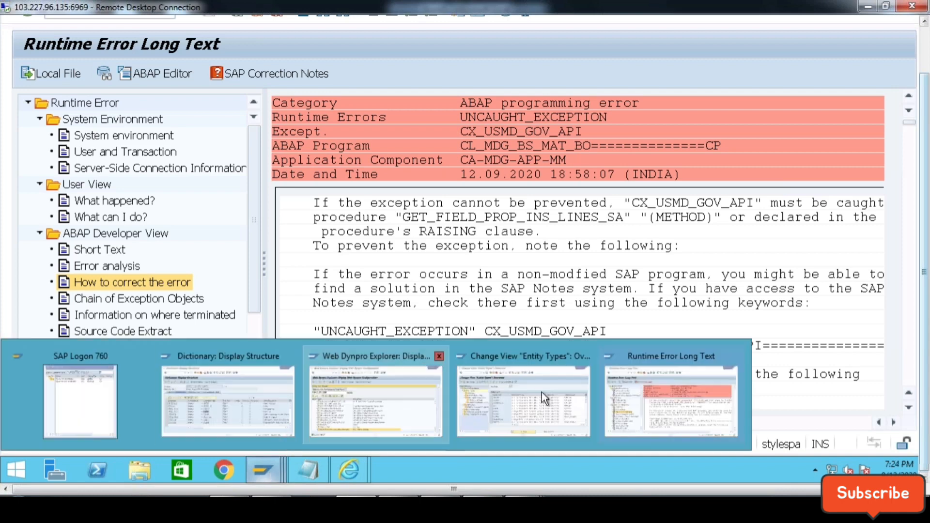
pyautogui.click(668, 406)
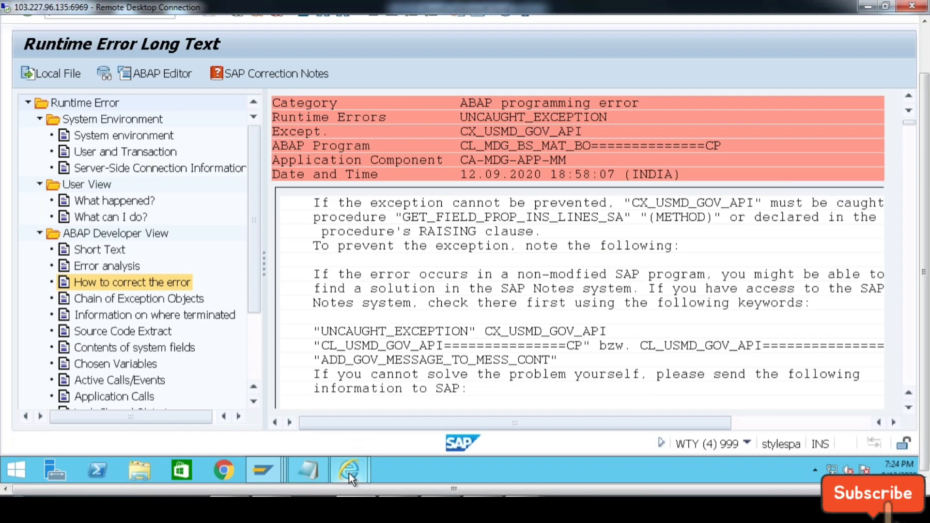
# Close the failed Material: New and Material Governance browser windows and return to the SAP runtime error session.
pyautogui.moveTo(349, 473)
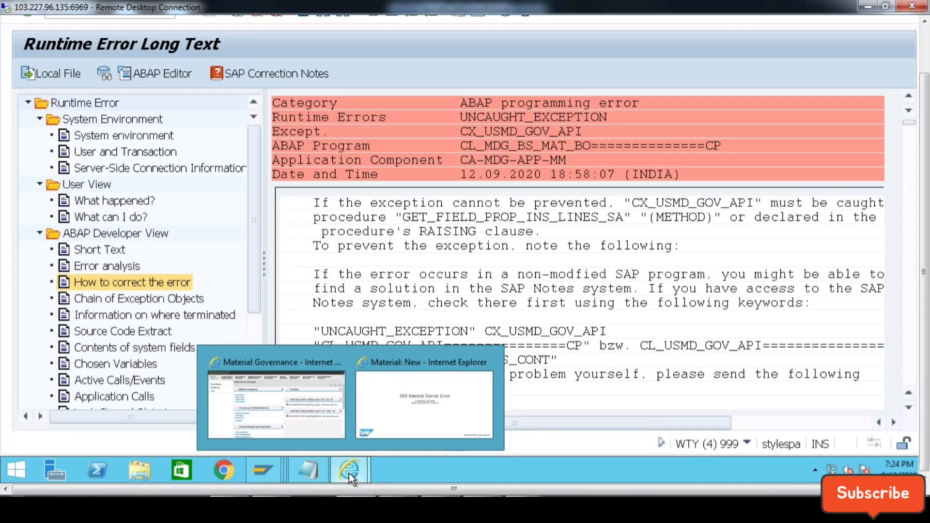
pyautogui.click(424, 402)
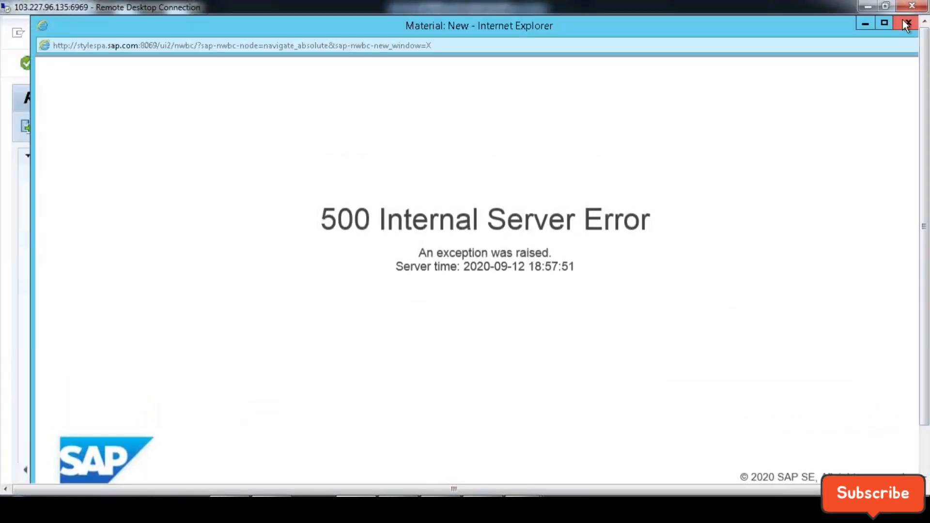
pyautogui.click(905, 23)
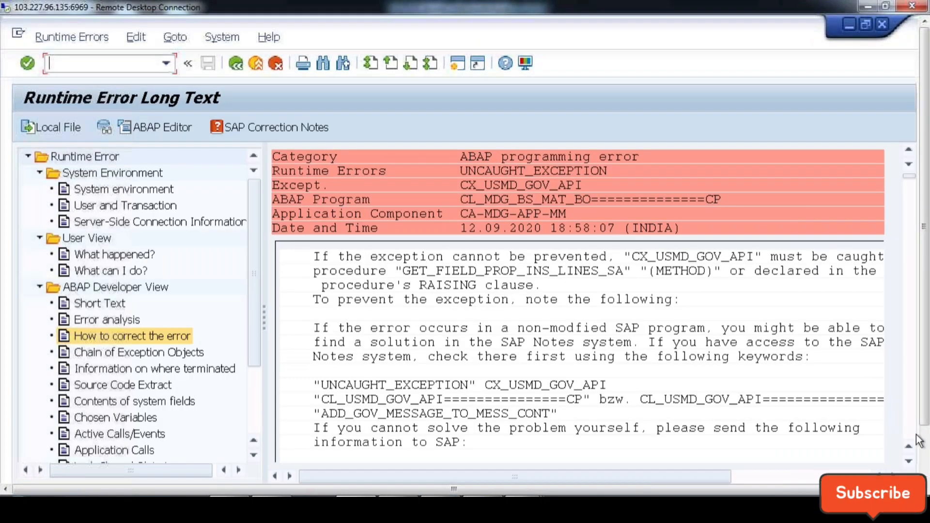
pyautogui.click(351, 470)
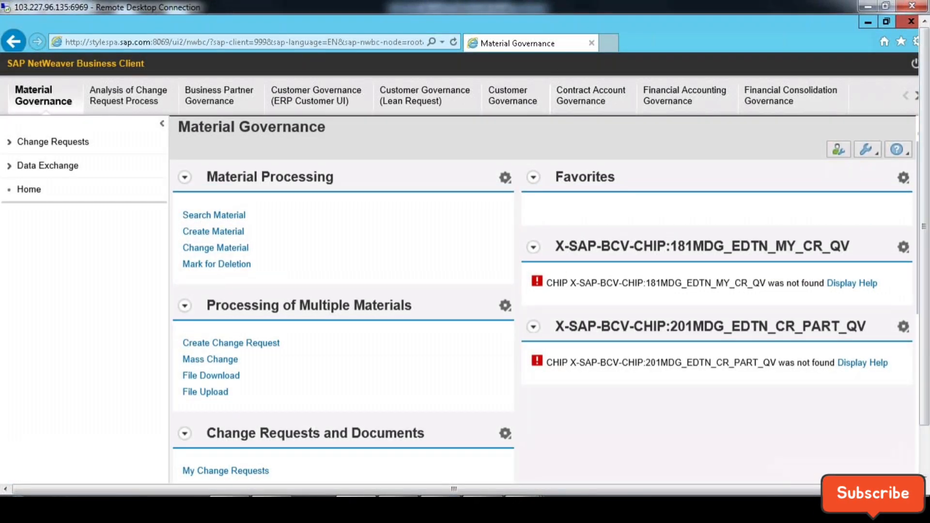
pyautogui.click(266, 469)
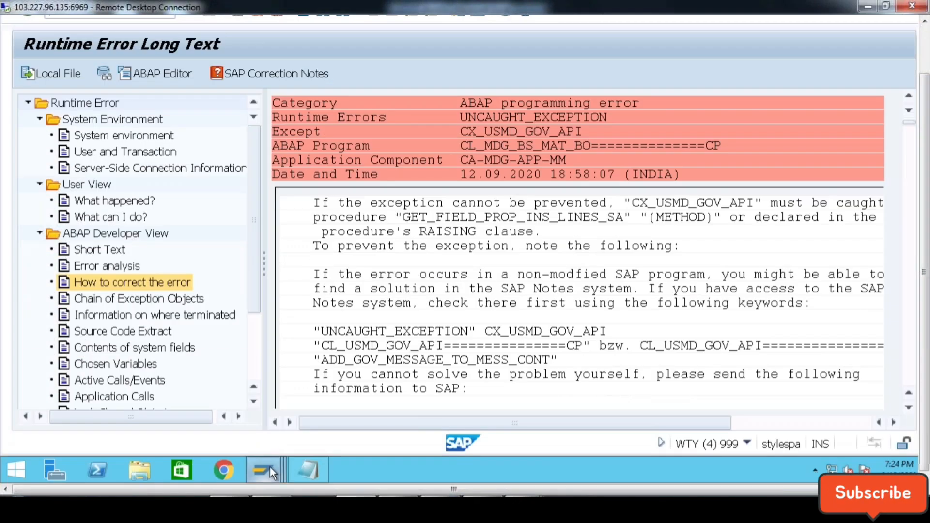
# Switch to the Entity Types session, start the Object Navigator there with /nse80, and minimize the plant data reference picture.
pyautogui.moveTo(269, 467)
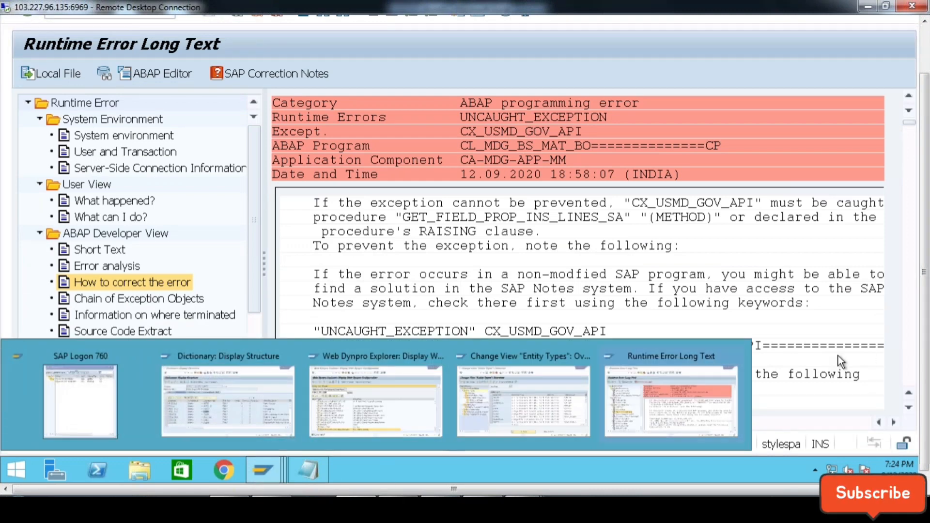
pyautogui.moveTo(925, 267); pyautogui.dragTo(925, 187)
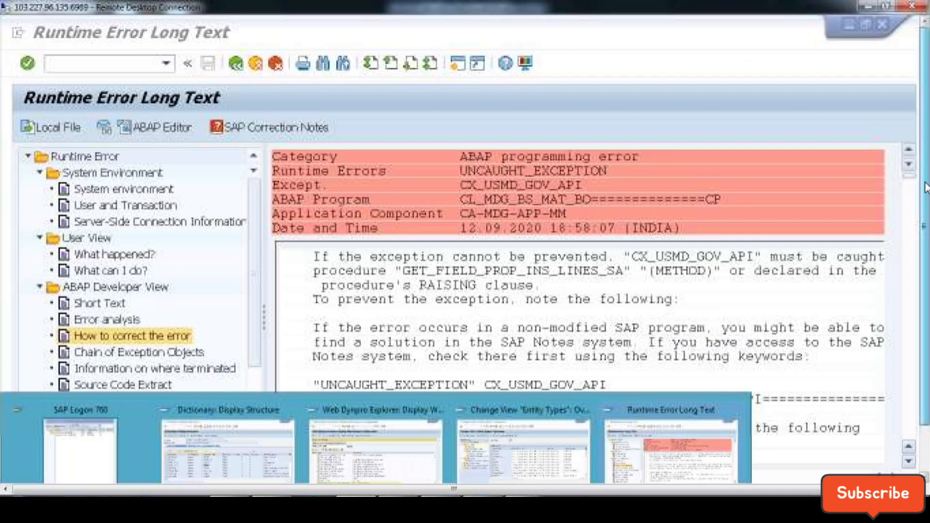
pyautogui.moveTo(925, 186); pyautogui.dragTo(929, 237)
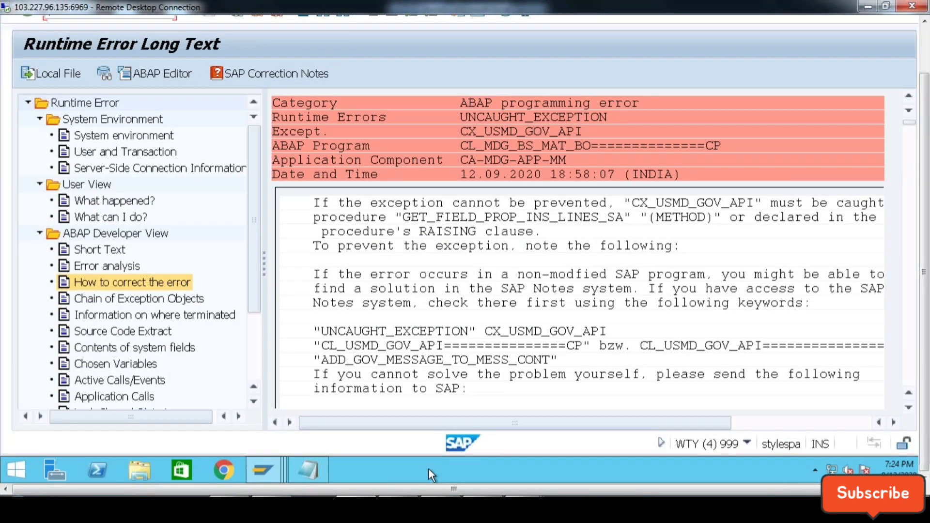
pyautogui.moveTo(263, 471)
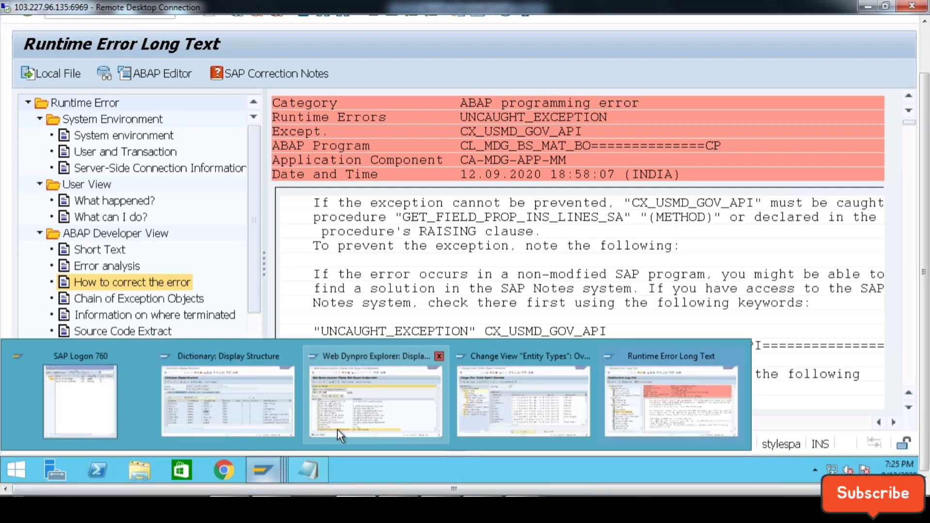
pyautogui.click(510, 428)
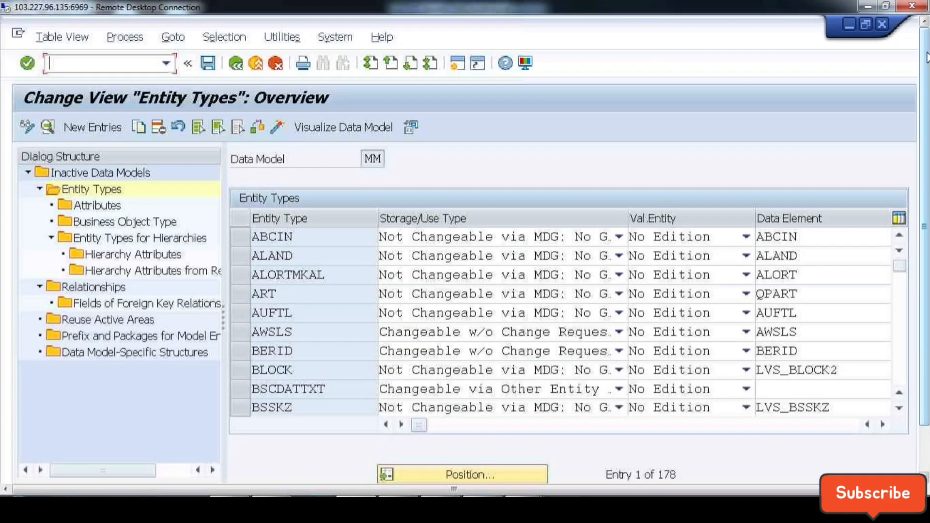
pyautogui.click(168, 62)
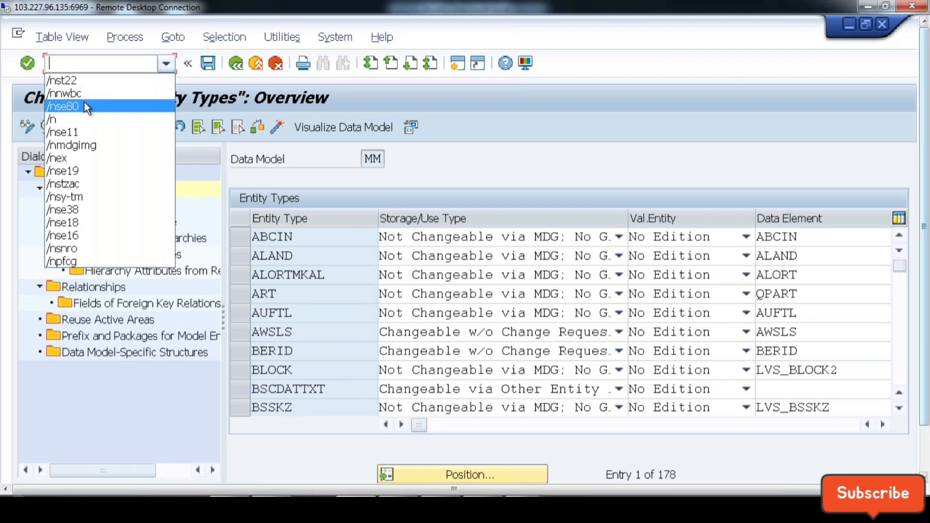
pyautogui.click(85, 103)
pyautogui.press('Return')
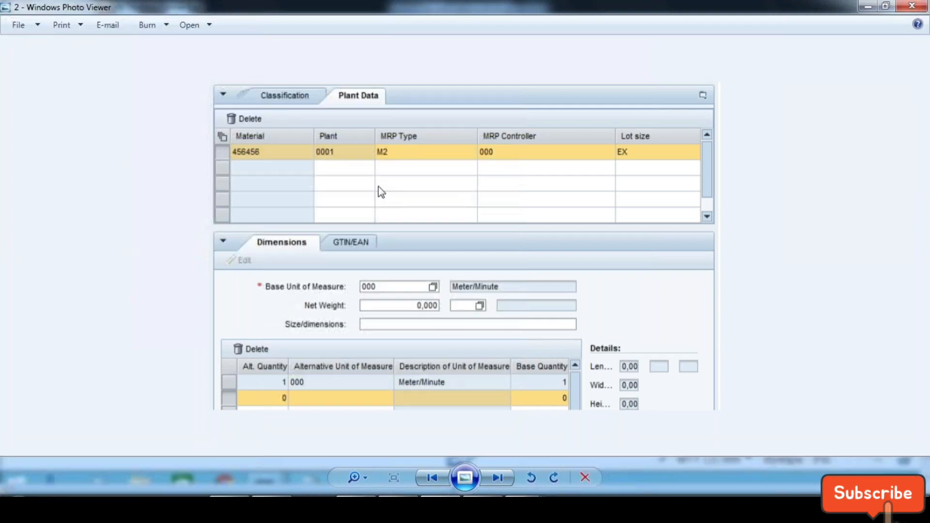
pyautogui.click(866, 9)
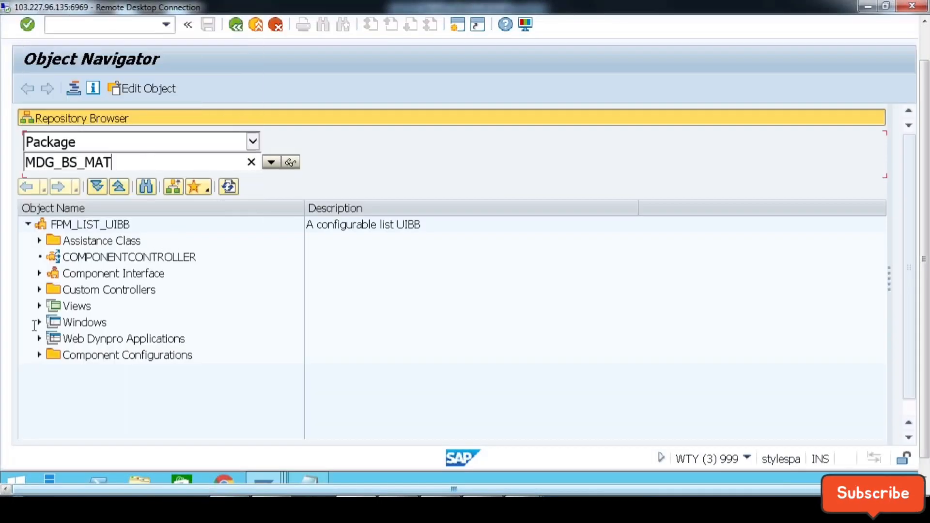
# Display package MDG_BS_MAT and open application configuration BS_MAT_OVP under MDG_BS_MAT_UI, Web Dynpro, FPM Applications, MDG_BS_MAT_OVP.
pyautogui.press('Return')
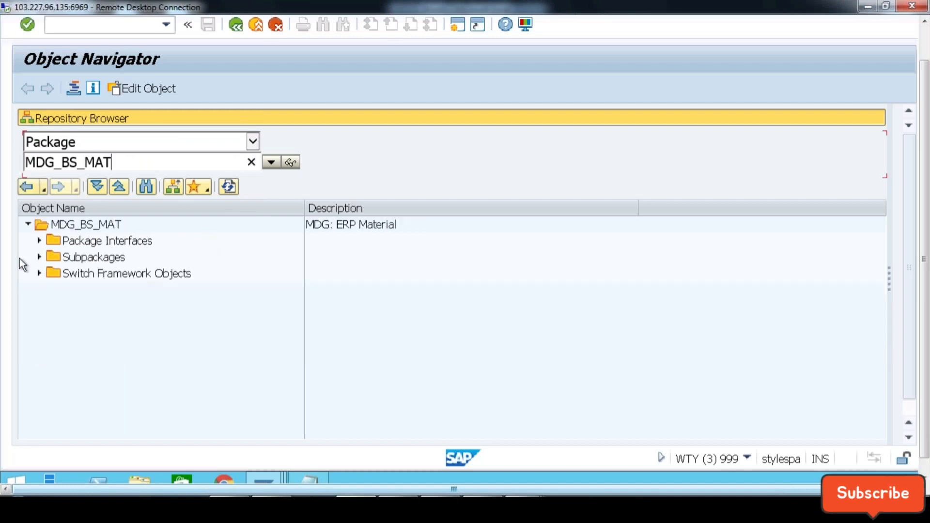
pyautogui.click(38, 258)
pyautogui.scroll(-5, 131, 362)
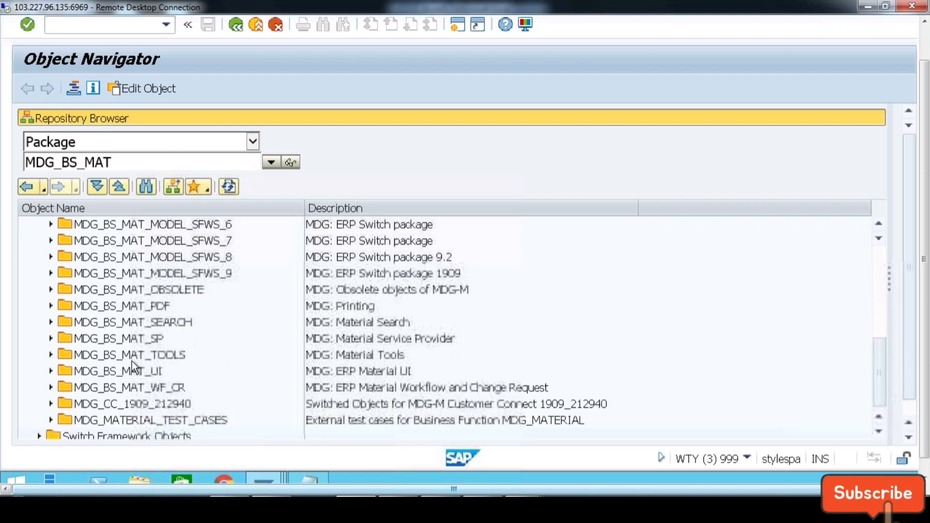
pyautogui.click(51, 372)
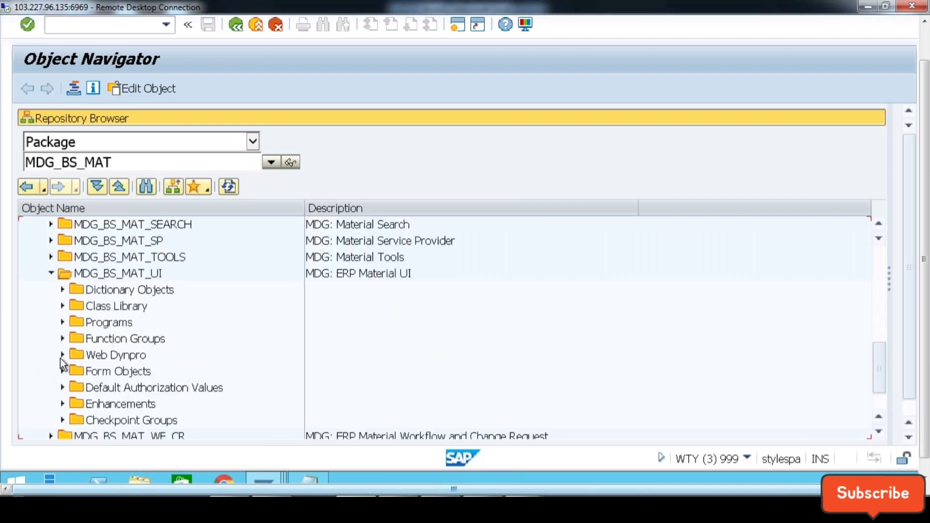
pyautogui.click(63, 355)
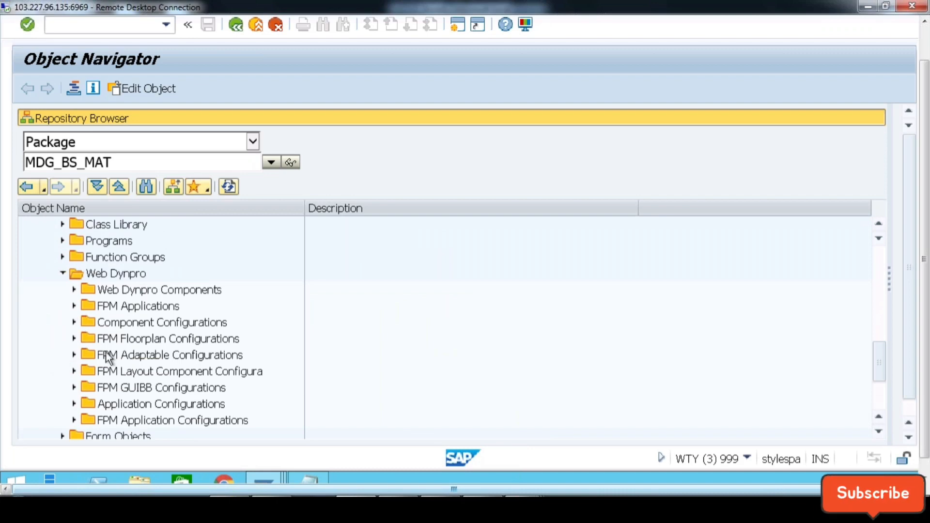
pyautogui.click(86, 355)
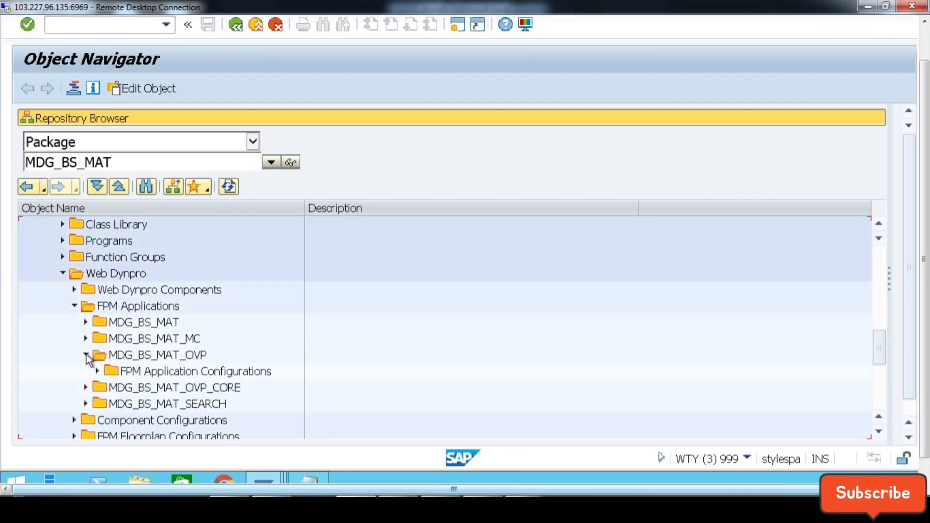
pyautogui.click(97, 372)
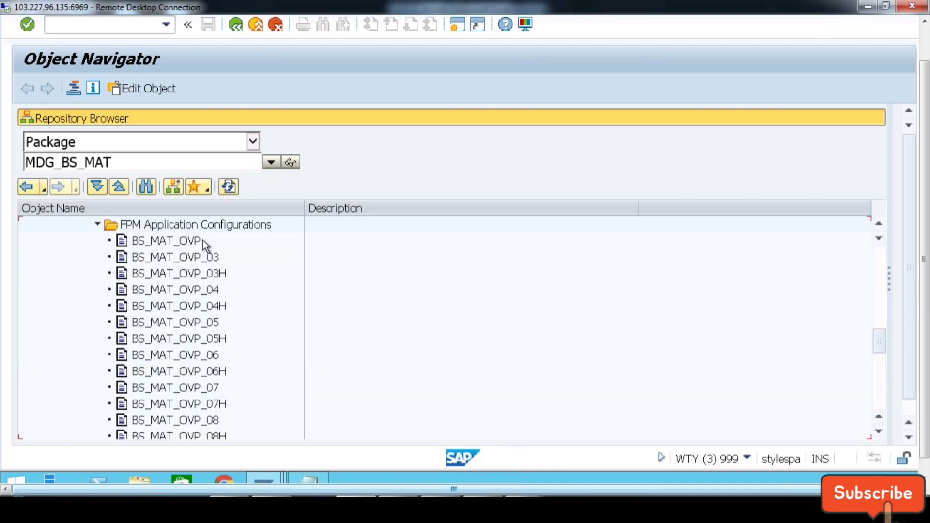
pyautogui.doubleClick(196, 240)
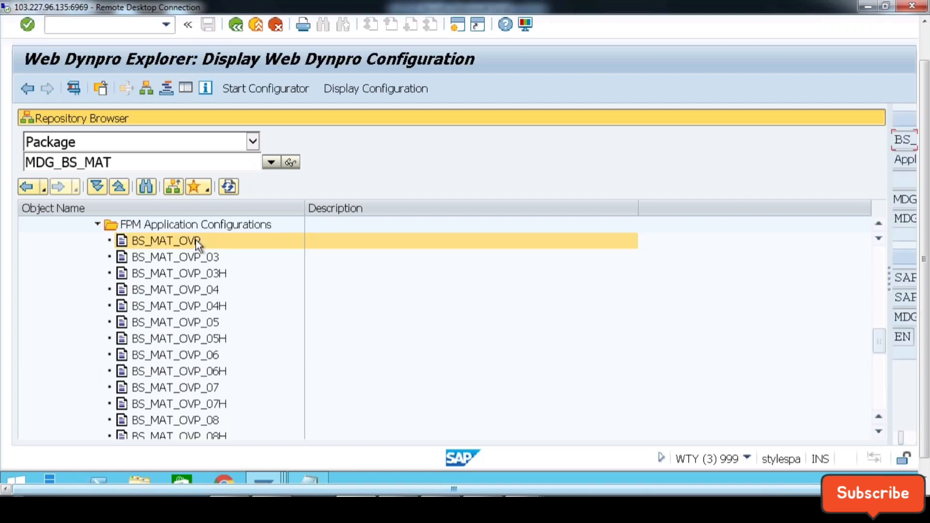
# Display BS_MAT_OVP in the configurator and open its BS_MAT_OVP_LAYOUT component configuration in a maximized browser window.
pyautogui.click(272, 89)
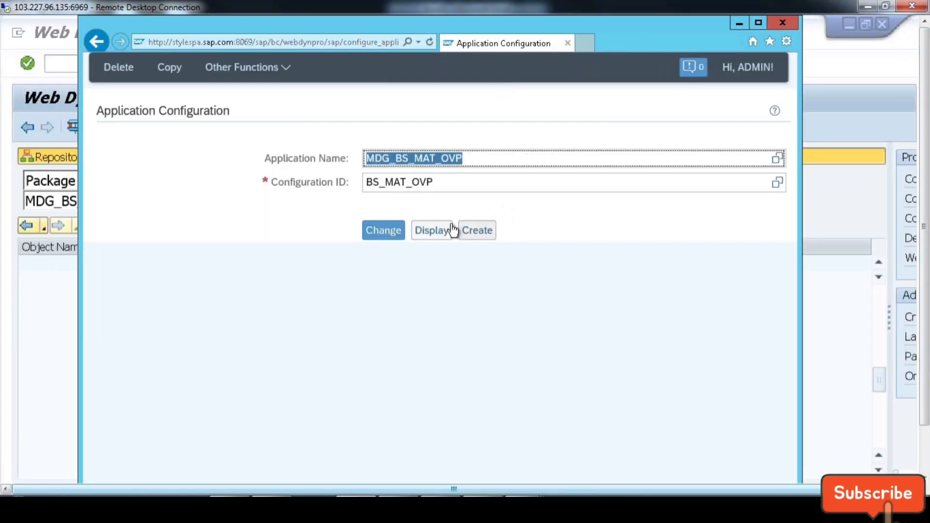
pyautogui.click(433, 231)
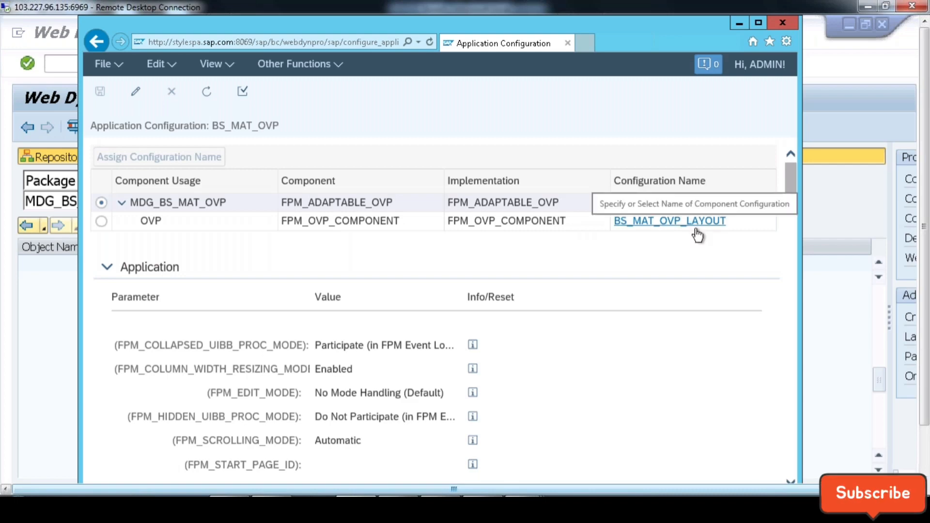
pyautogui.click(702, 222)
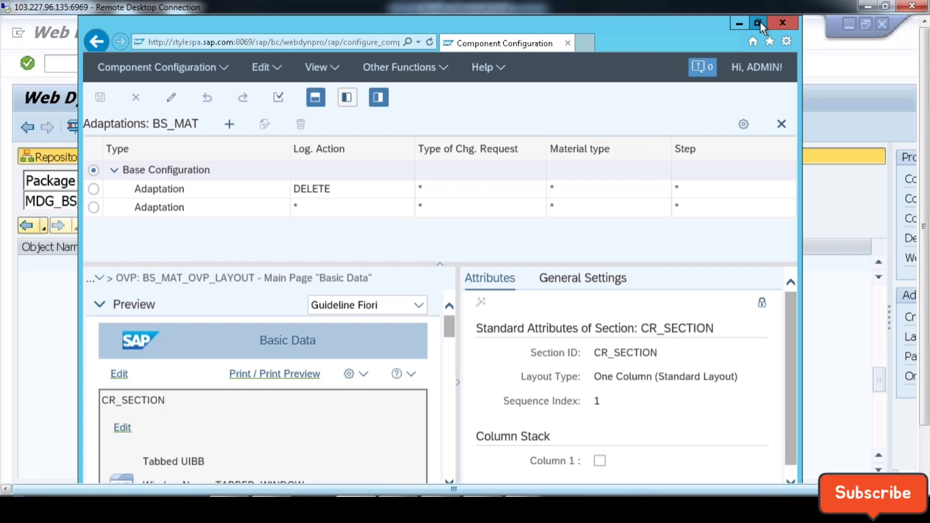
pyautogui.click(758, 23)
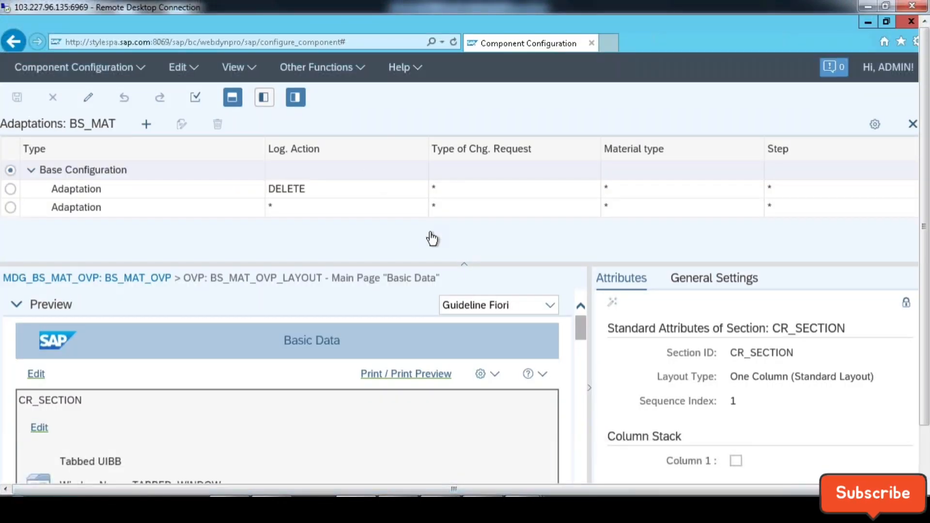
# Select the BS_MAT adaptation with log. action * and examine the MAT_SECTION UIBBs in its overview page schema, down to the plant data list.
pyautogui.click(11, 208)
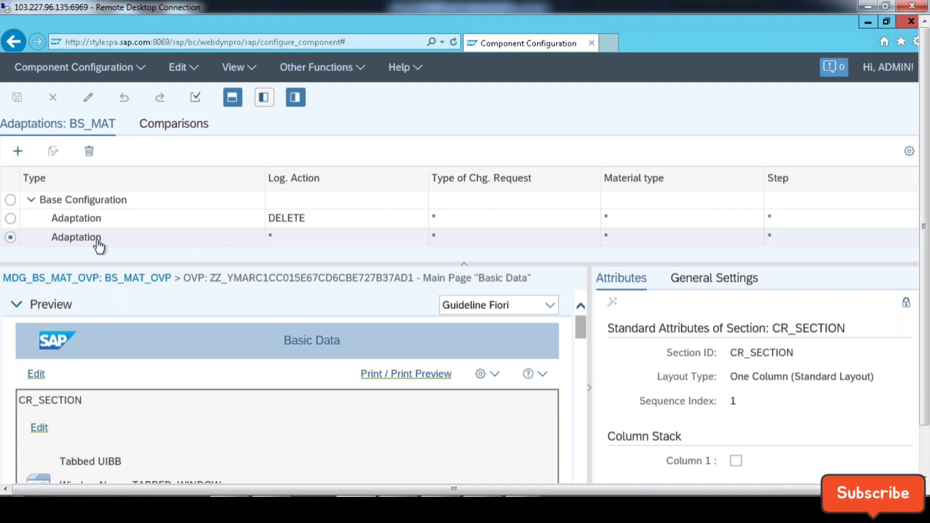
pyautogui.moveTo(924, 285); pyautogui.dragTo(925, 334)
pyautogui.moveTo(581, 276); pyautogui.dragTo(583, 435)
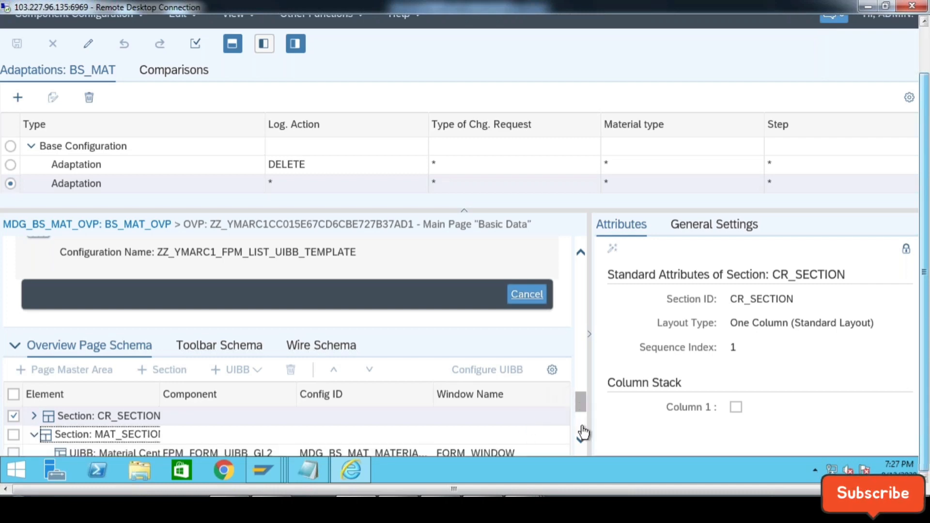
pyautogui.scroll(-4, 583, 438)
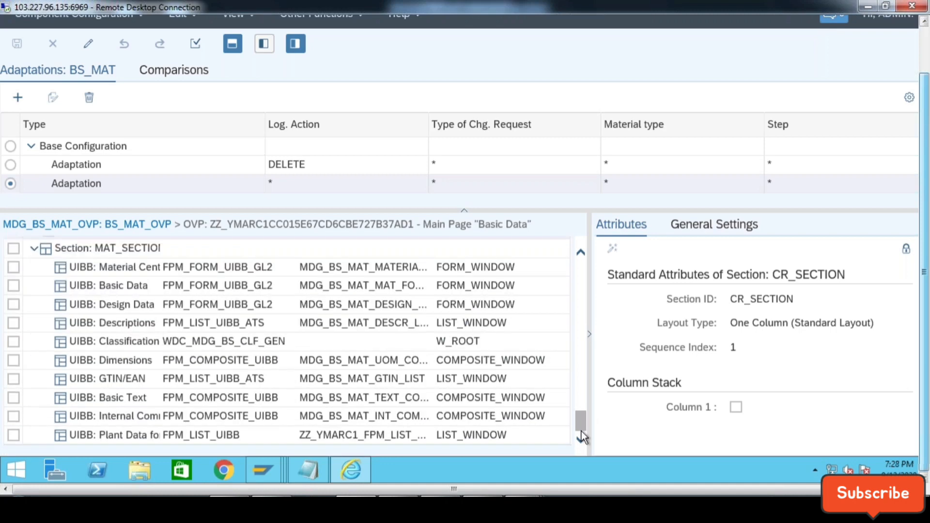
pyautogui.scroll(4, 580, 421)
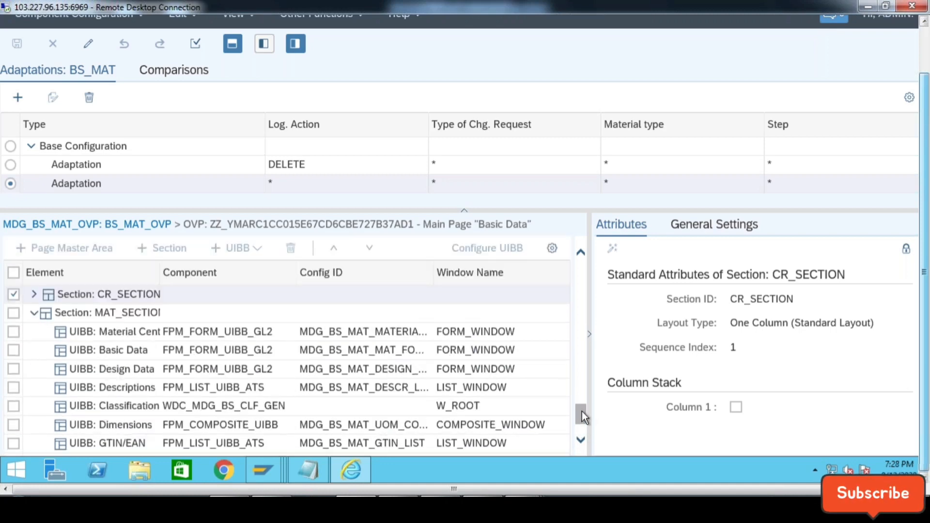
pyautogui.scroll(3, 582, 416)
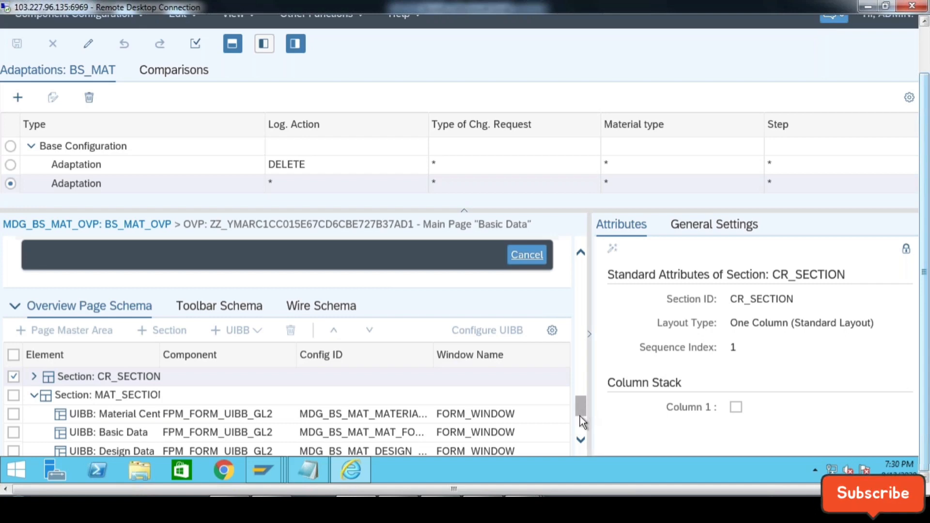
pyautogui.scroll(-3, 580, 416)
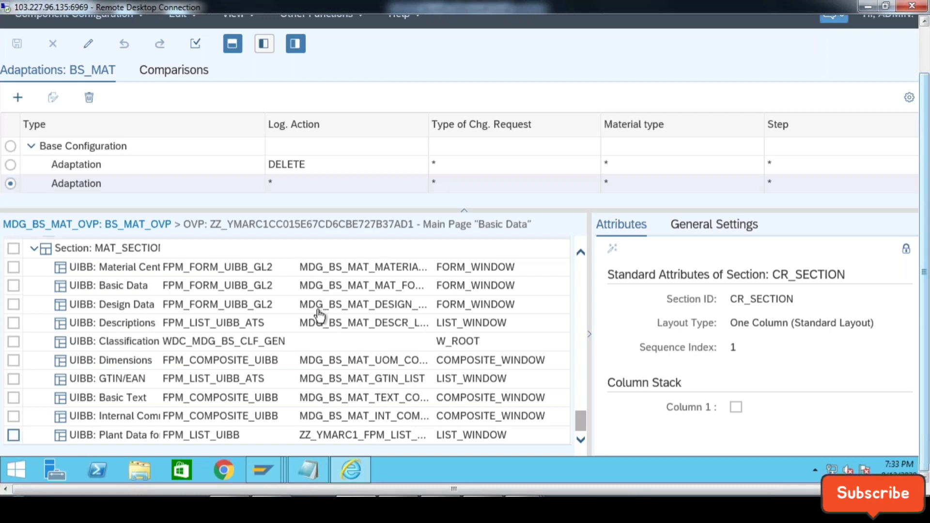
pyautogui.click(924, 63)
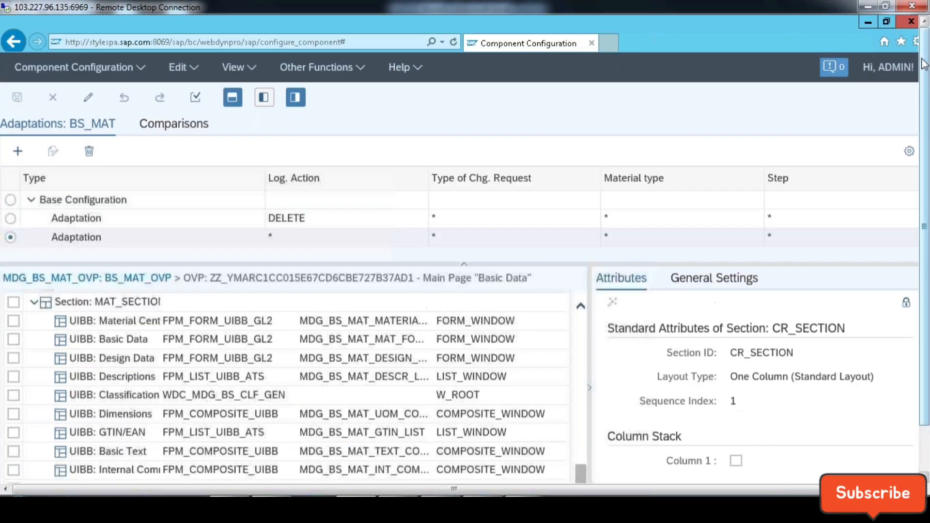
# Switch to the FPM_LIST_UIBB Web Dynpro Explorer session and open ZZ_YMARC1_FPM_LIST_UIBB_TEMPLATE in the configurator in a maximized window.
pyautogui.click(868, 22)
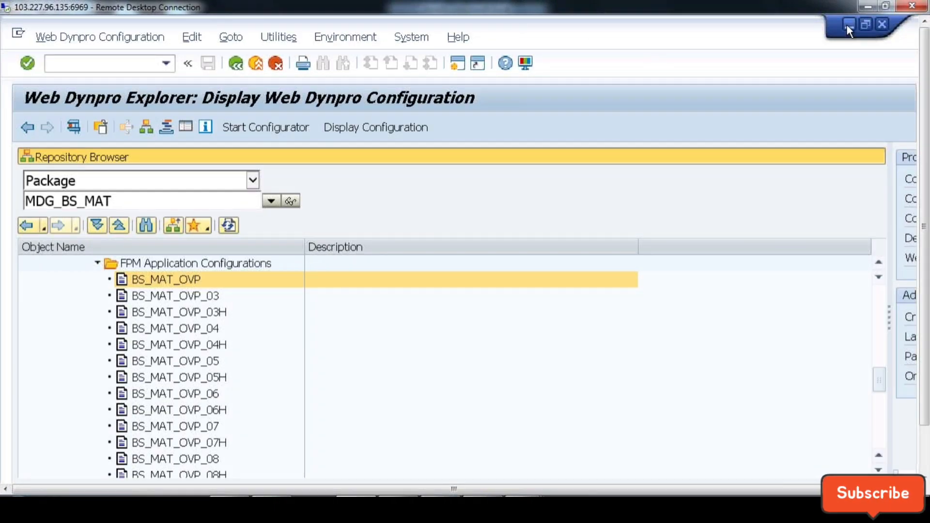
pyautogui.click(848, 25)
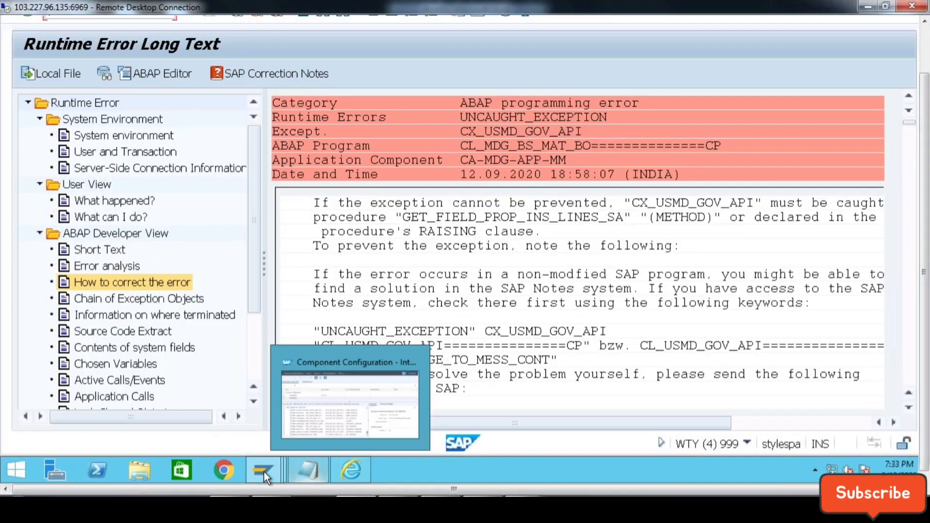
pyautogui.moveTo(263, 471)
pyautogui.moveTo(409, 416)
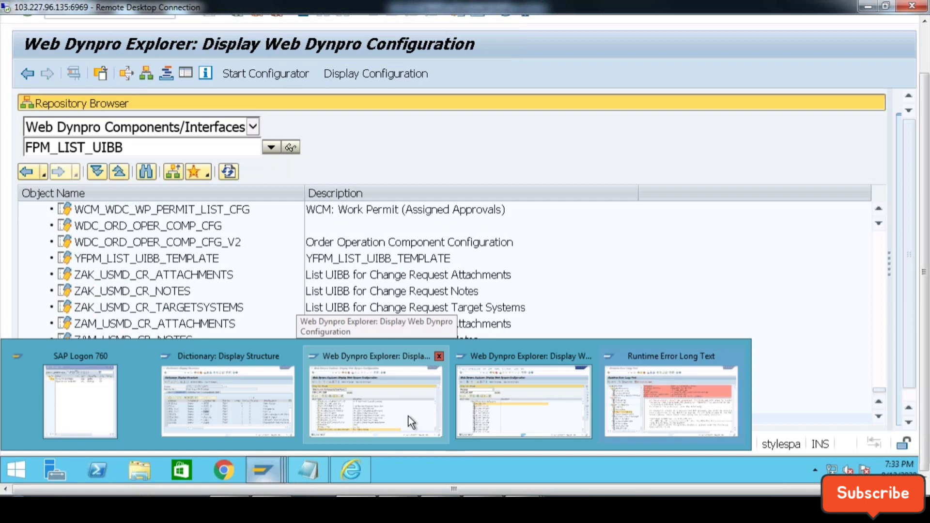
pyautogui.click(409, 416)
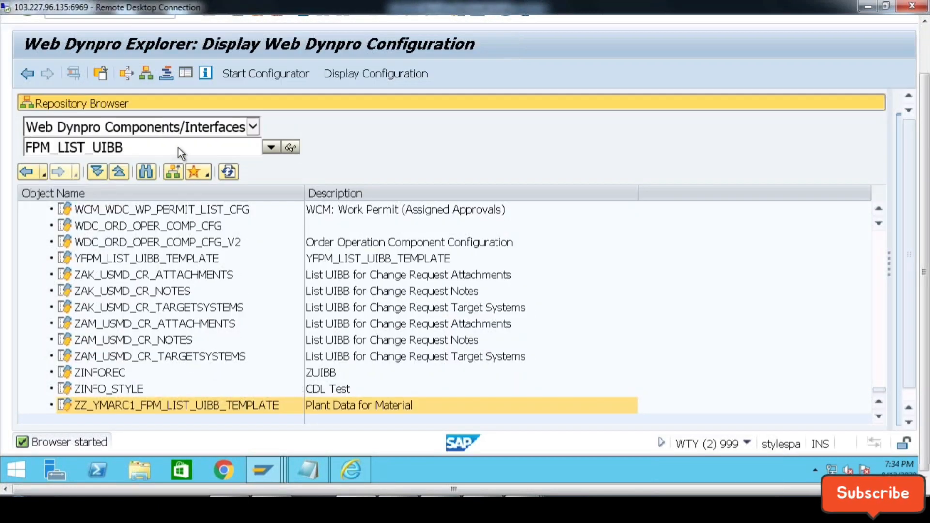
pyautogui.click(228, 74)
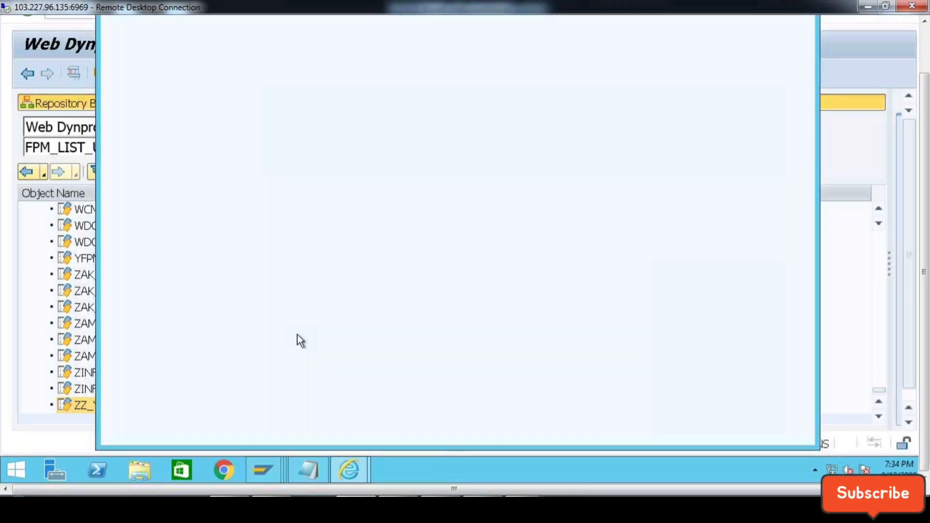
pyautogui.click(778, 25)
pyautogui.click(429, 231)
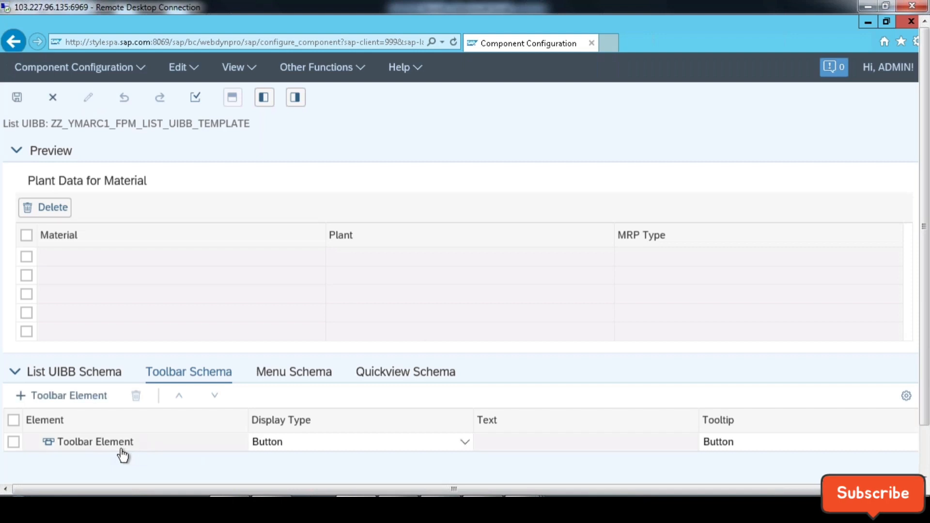
# Examine the feeder actions available as toolbar elements for the plant data list, without adding any.
pyautogui.click(61, 396)
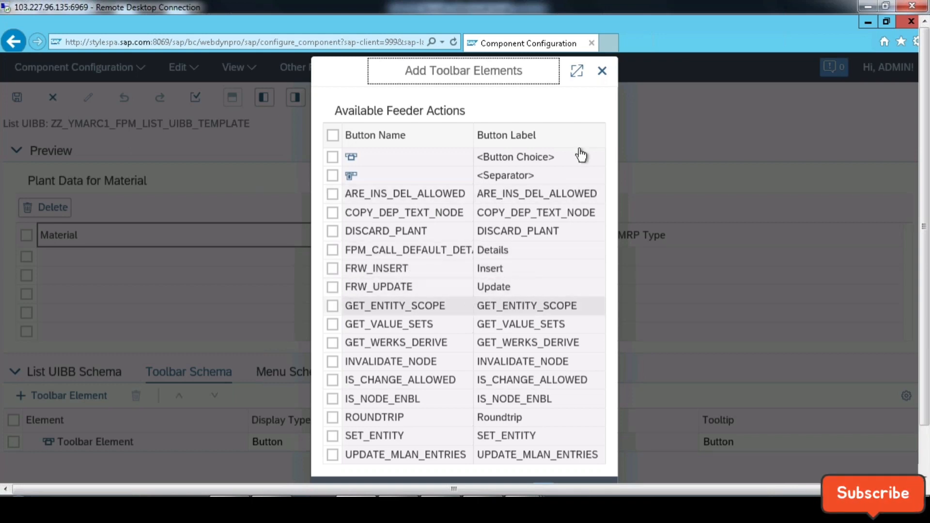
pyautogui.click(603, 72)
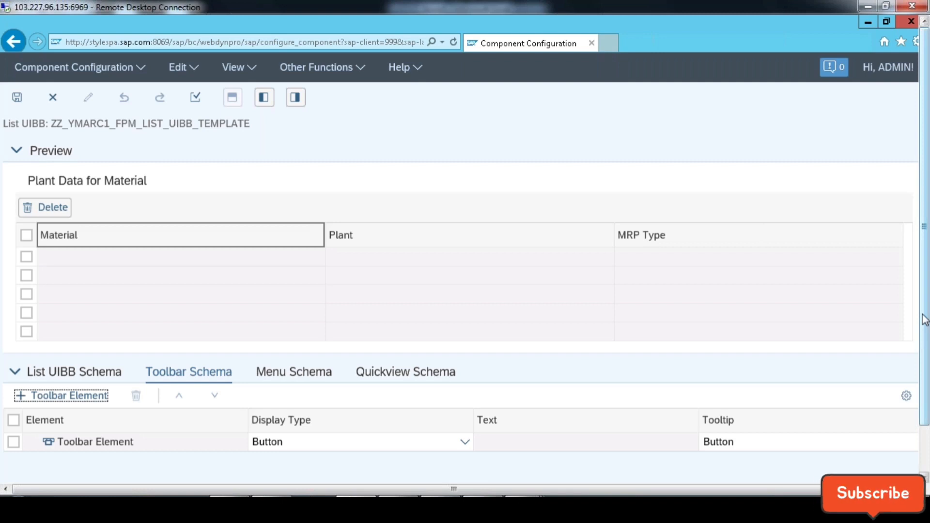
pyautogui.moveTo(924, 319); pyautogui.dragTo(927, 265)
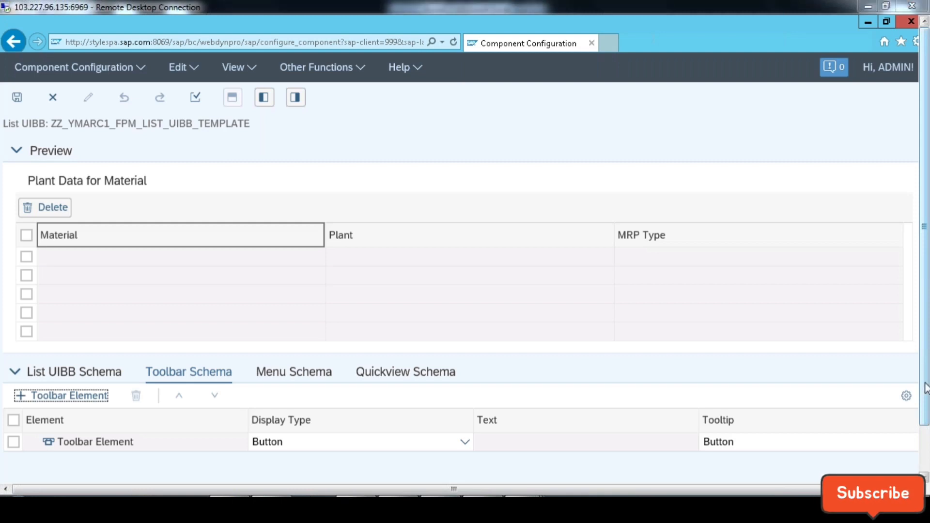
# Switch back to the BS_MAT_OVP component configuration window with the BS_MAT adaptations and MAT_SECTION UIBBs.
pyautogui.moveTo(926, 388); pyautogui.dragTo(926, 453)
pyautogui.click(350, 459)
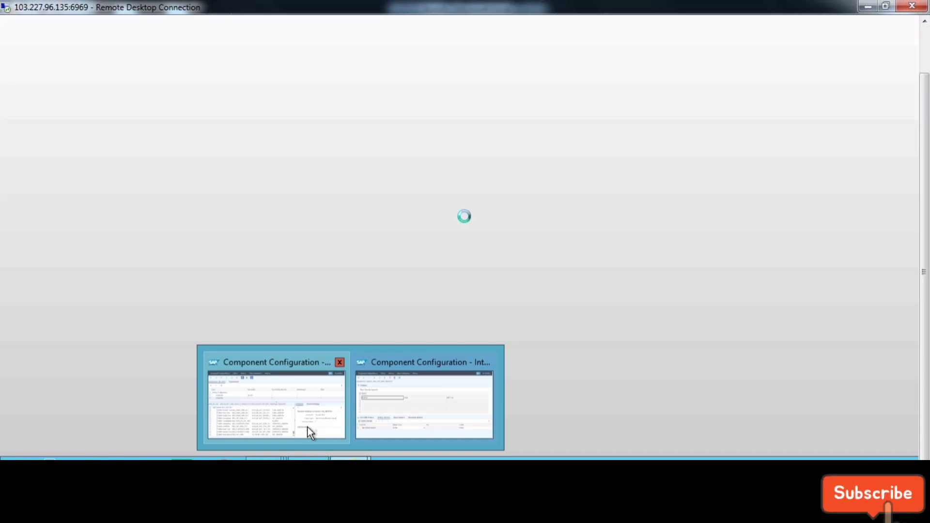
pyautogui.click(310, 433)
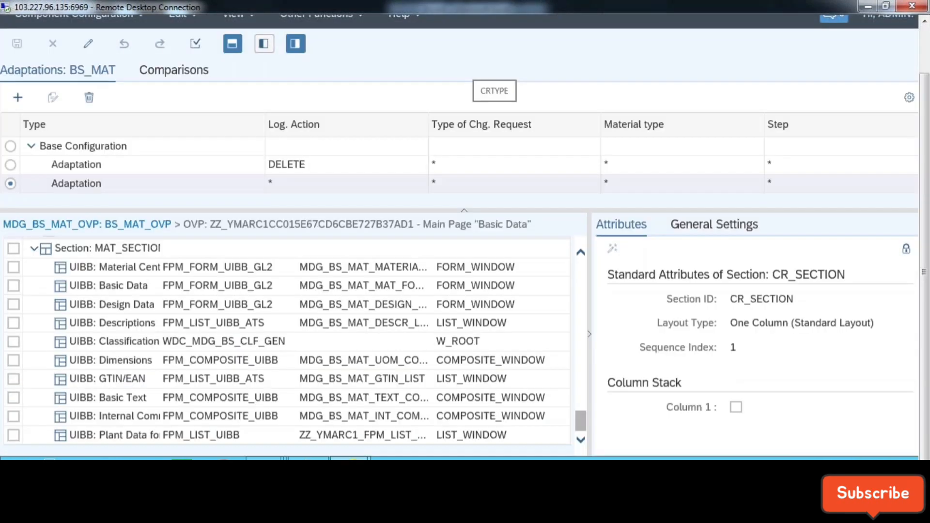